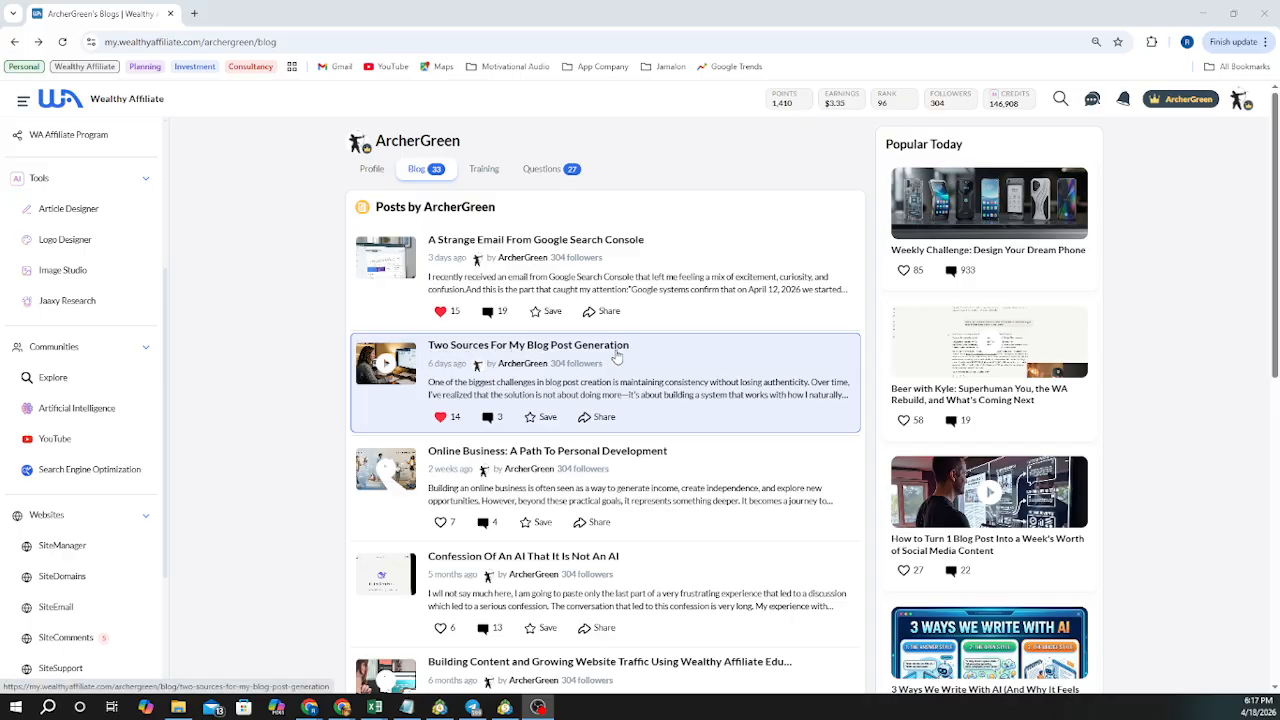
Open the blog post "Two Sources For My Blog Post Generation" and read its sections on Source 1 and Source 2
click(614, 357)
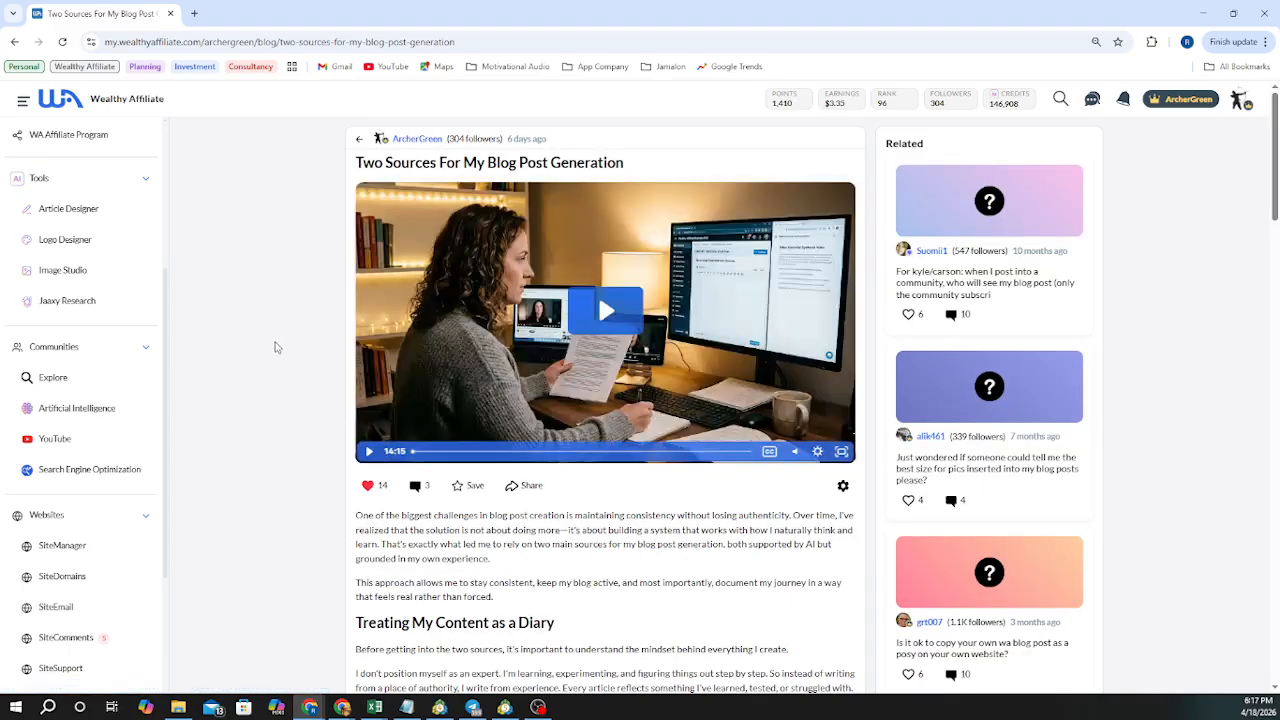
scroll(498, 452, down, 4)
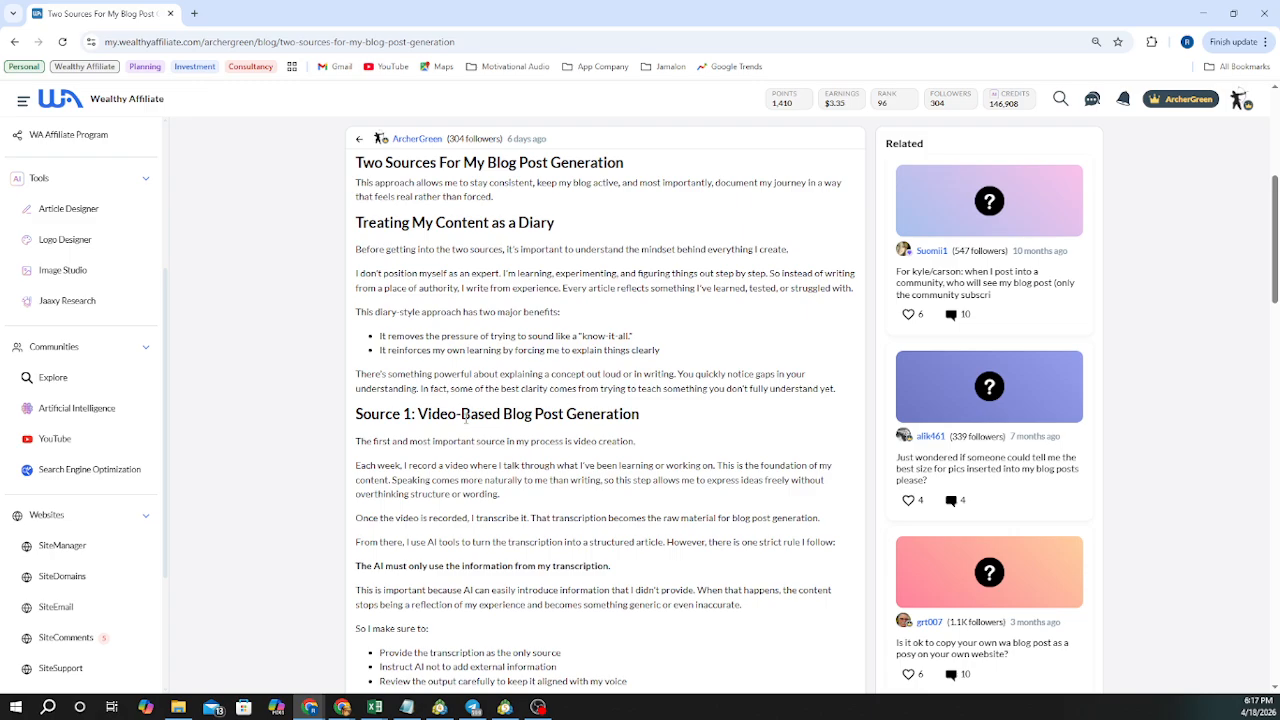
scroll(466, 418, down, 5)
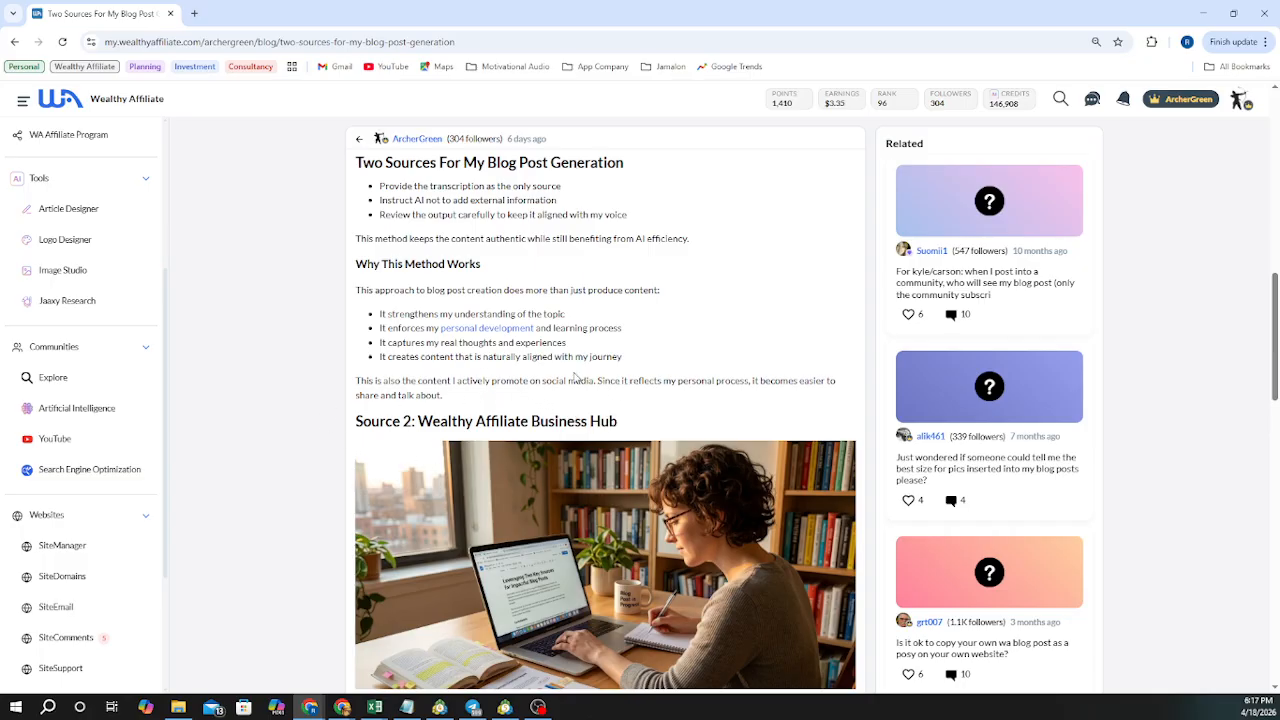
scroll(640, 470, up, 2)
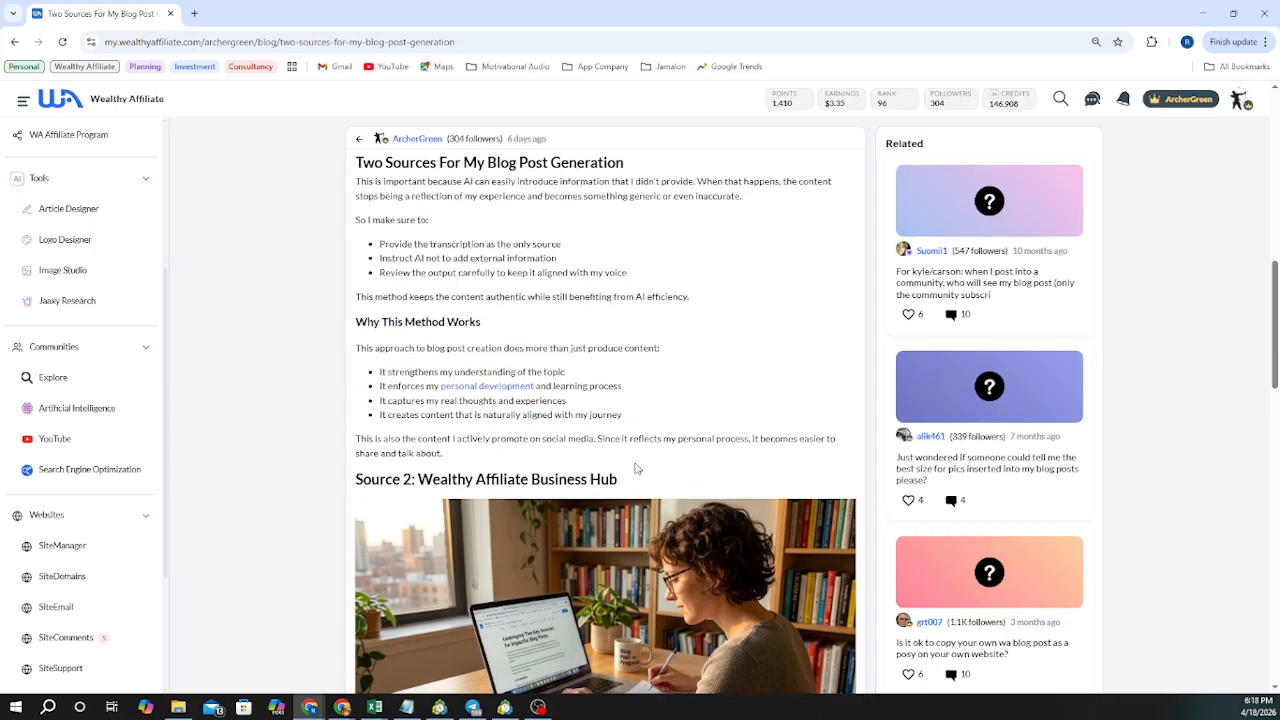
scroll(636, 468, up, 3)
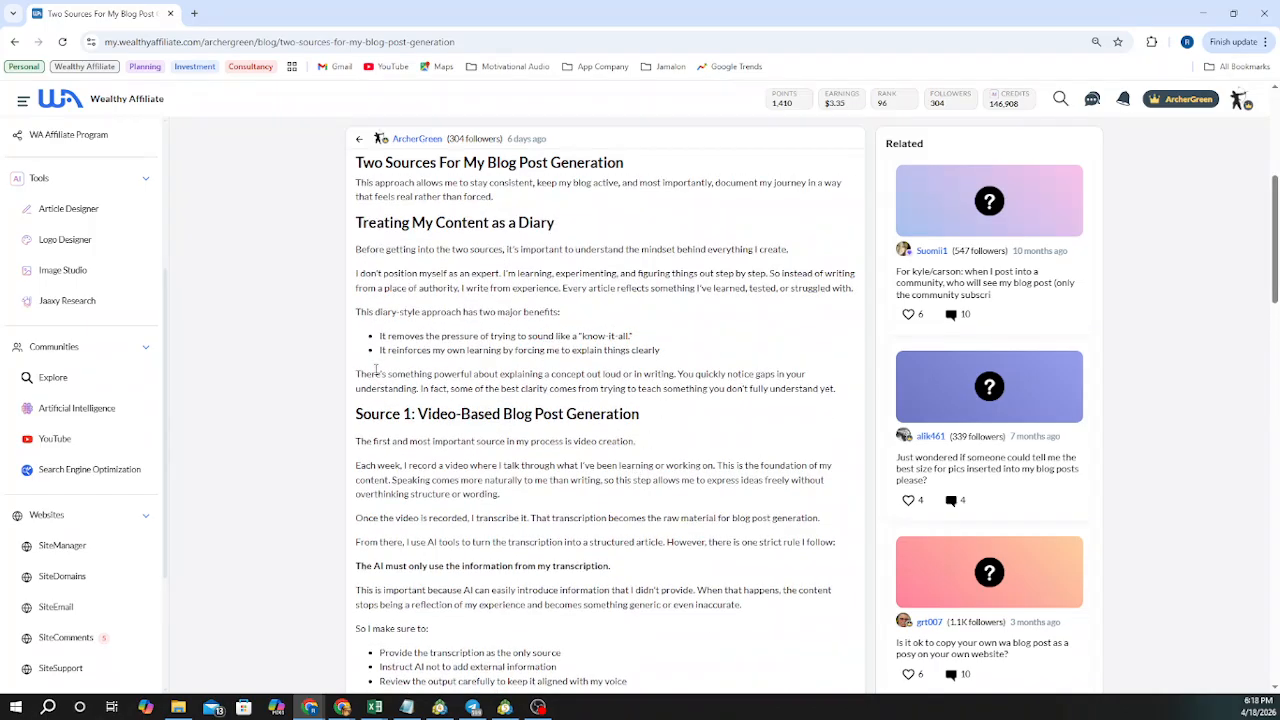
scroll(549, 497, down, 4)
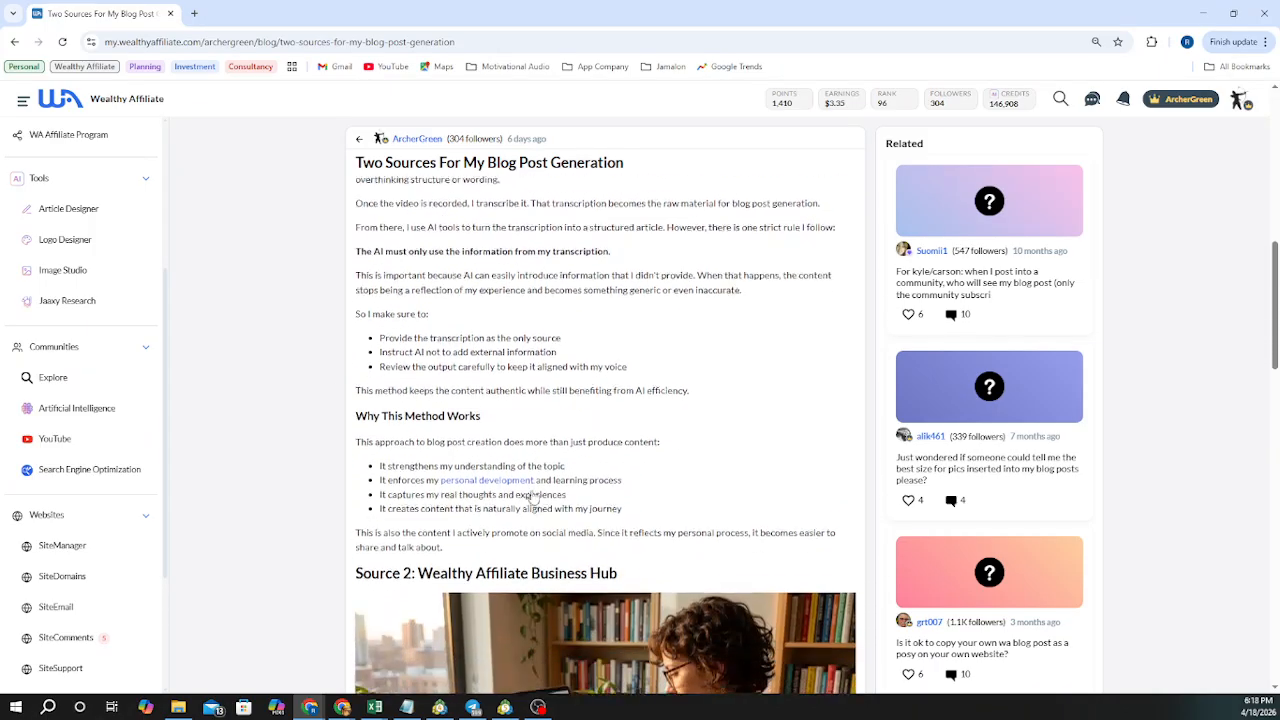
scroll(531, 490, down, 1)
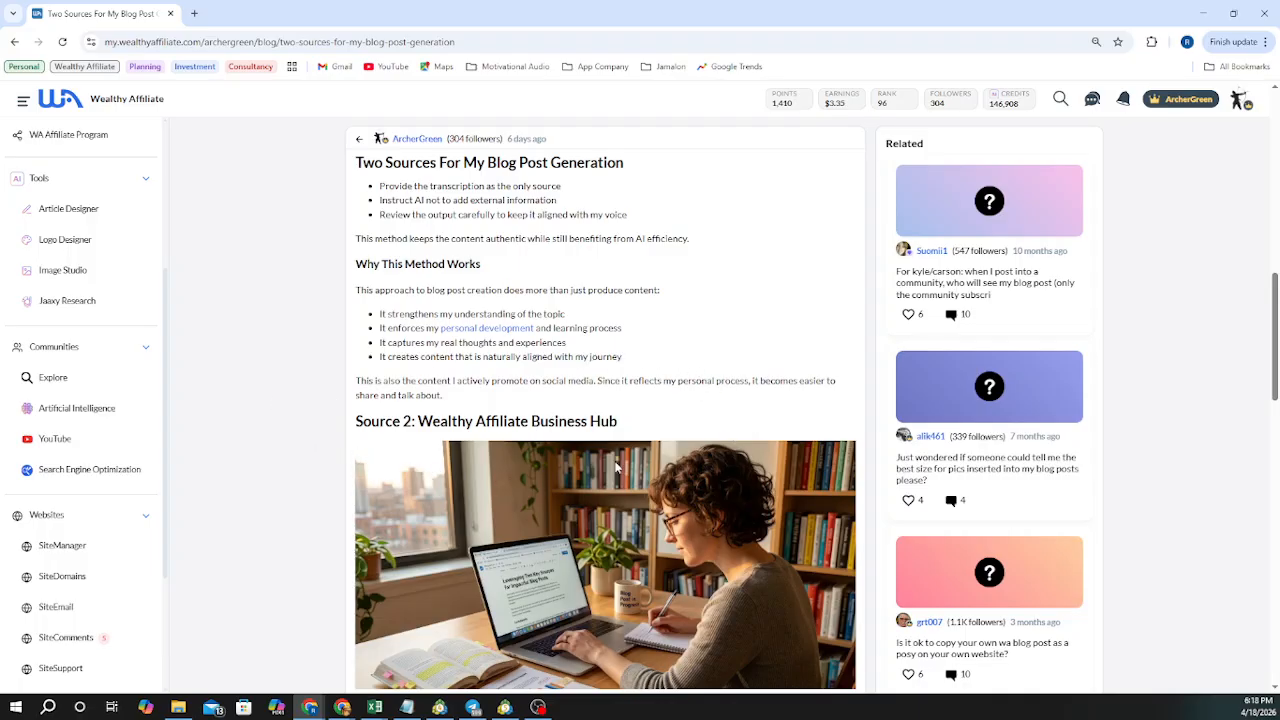
scroll(617, 465, up, 3)
scroll(617, 465, up, 1)
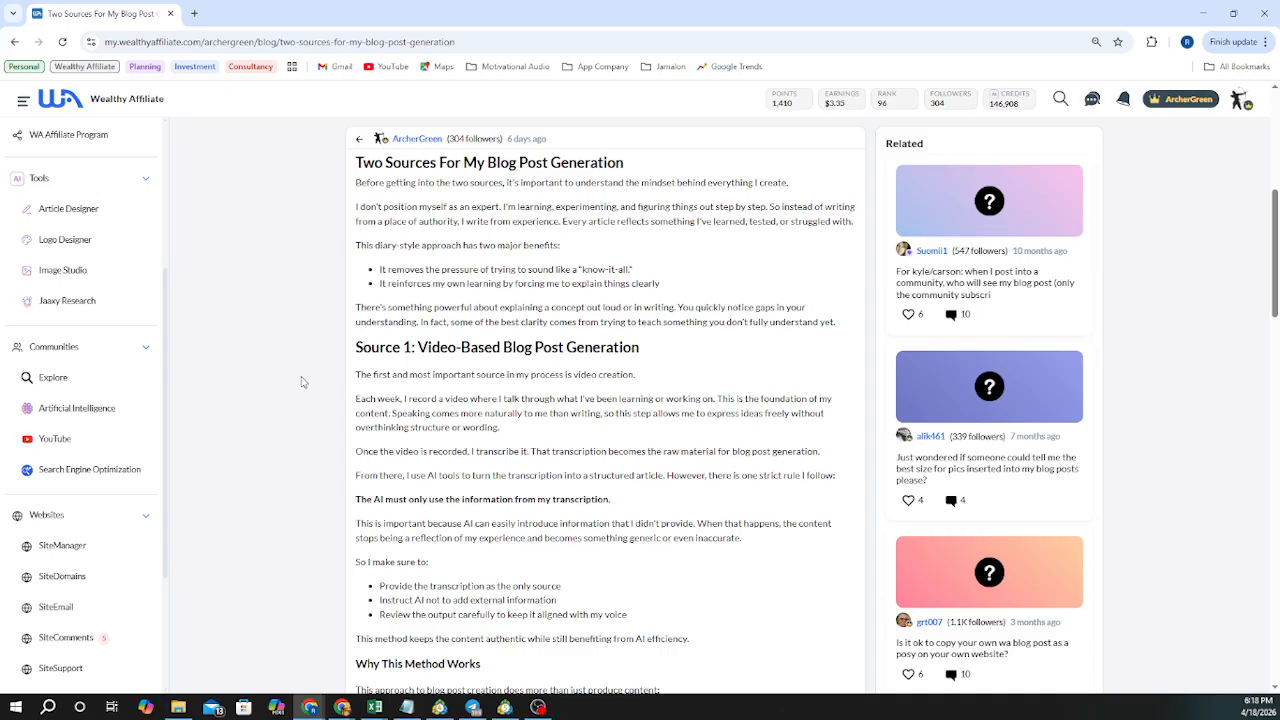
scroll(461, 463, down, 4)
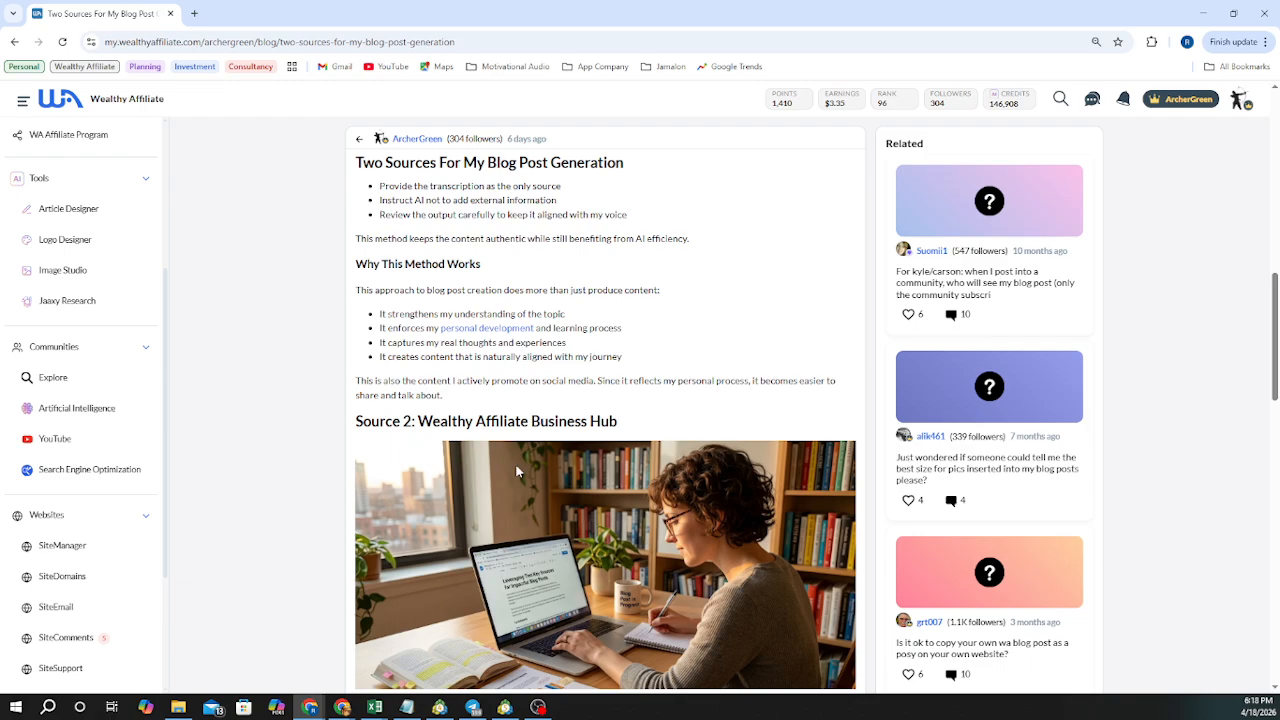
scroll(622, 421, up, 4)
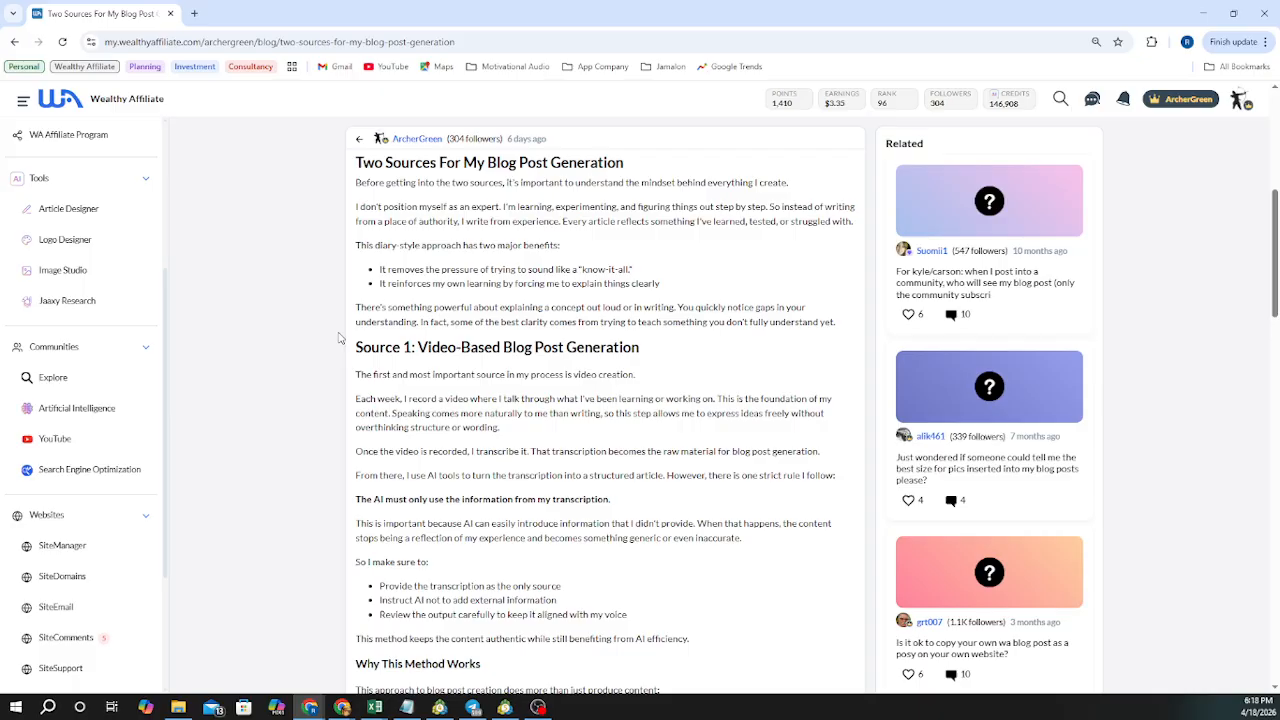
scroll(339, 338, down, 1)
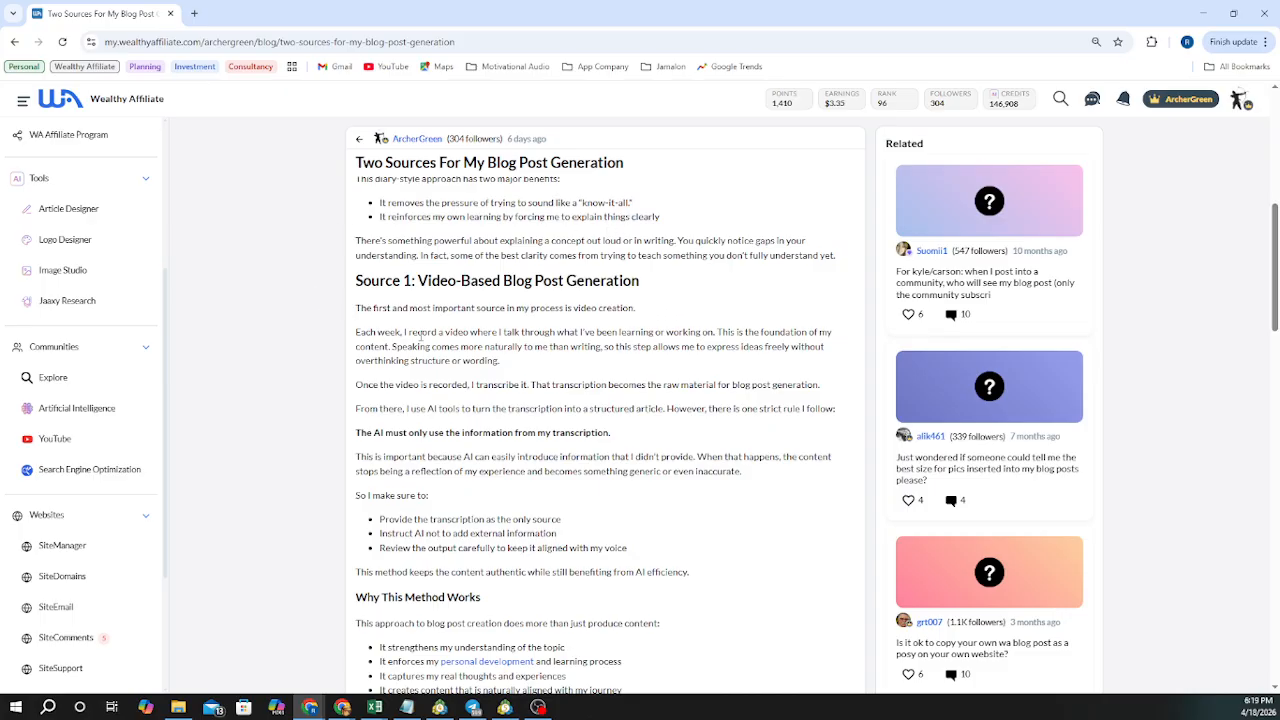
scroll(485, 326, down, 4)
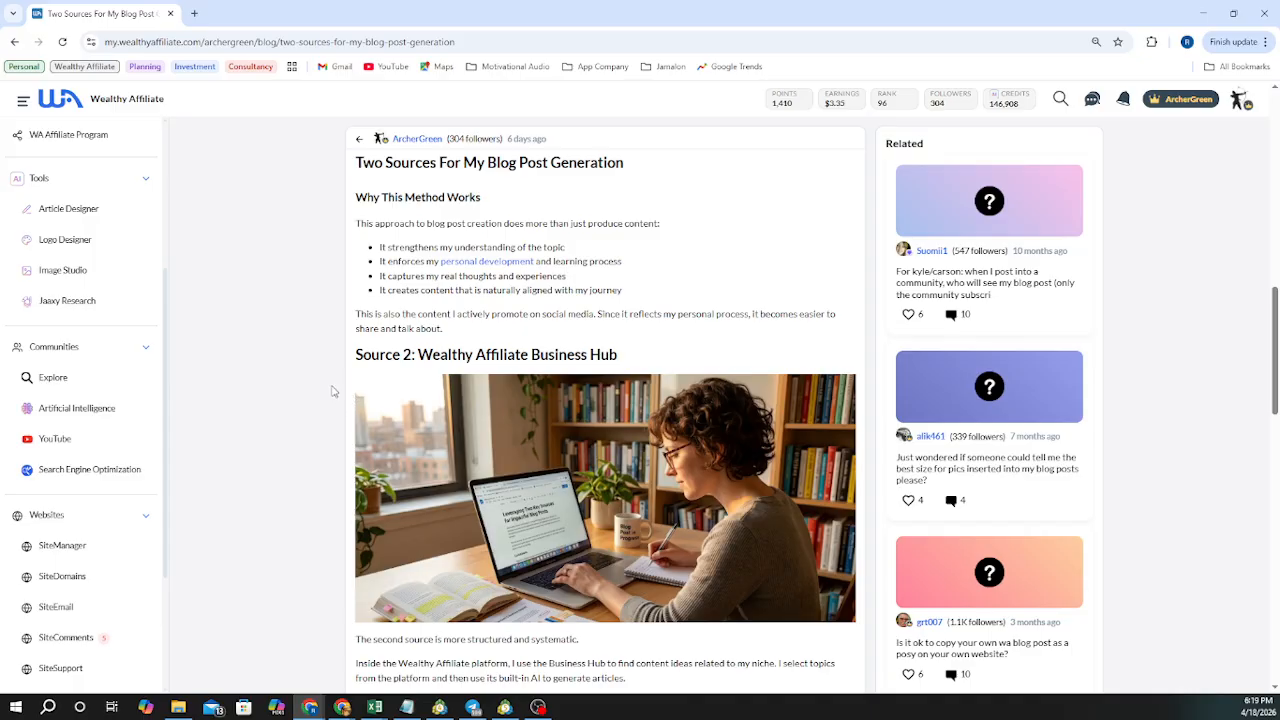
scroll(540, 481, down, 2)
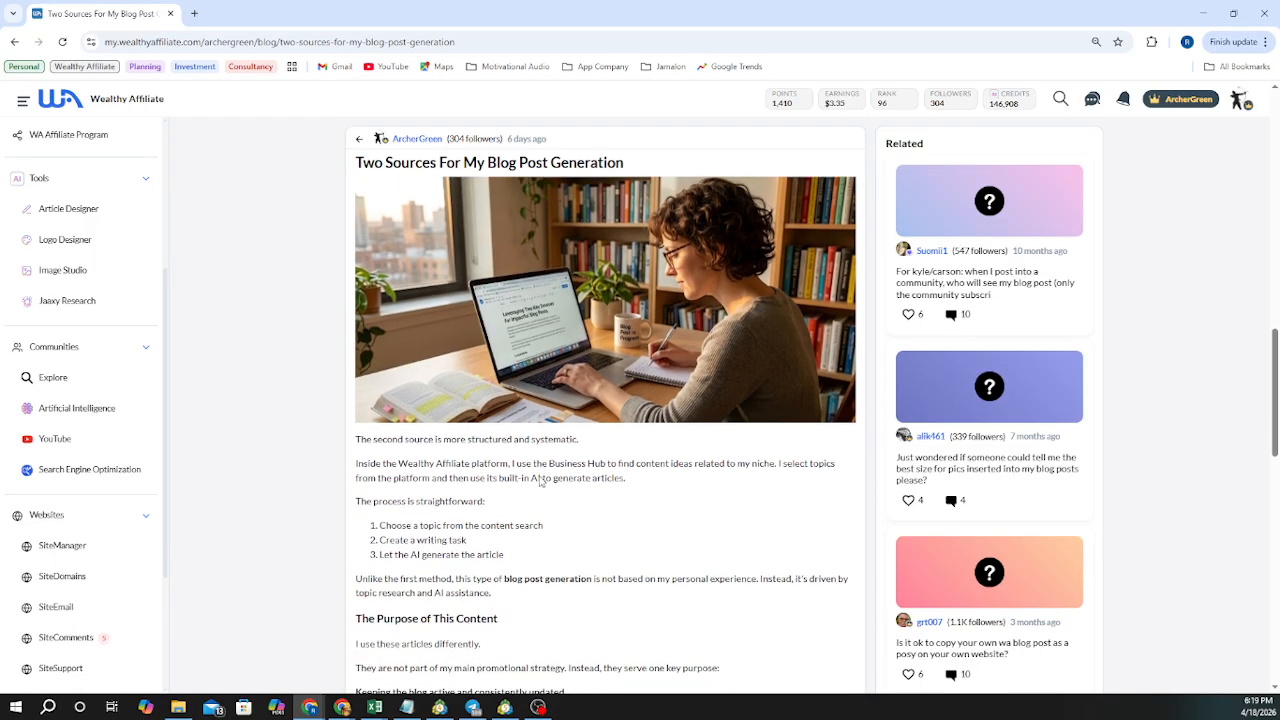
scroll(540, 478, up, 2)
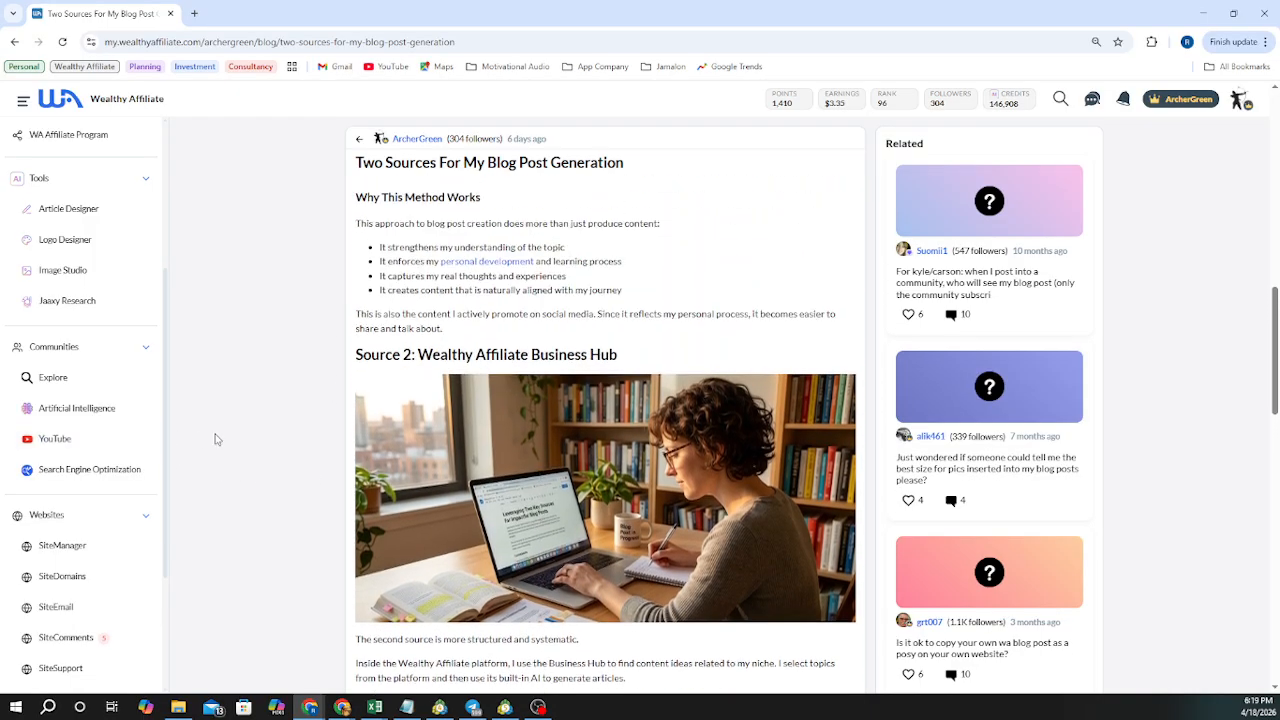
click(73, 549)
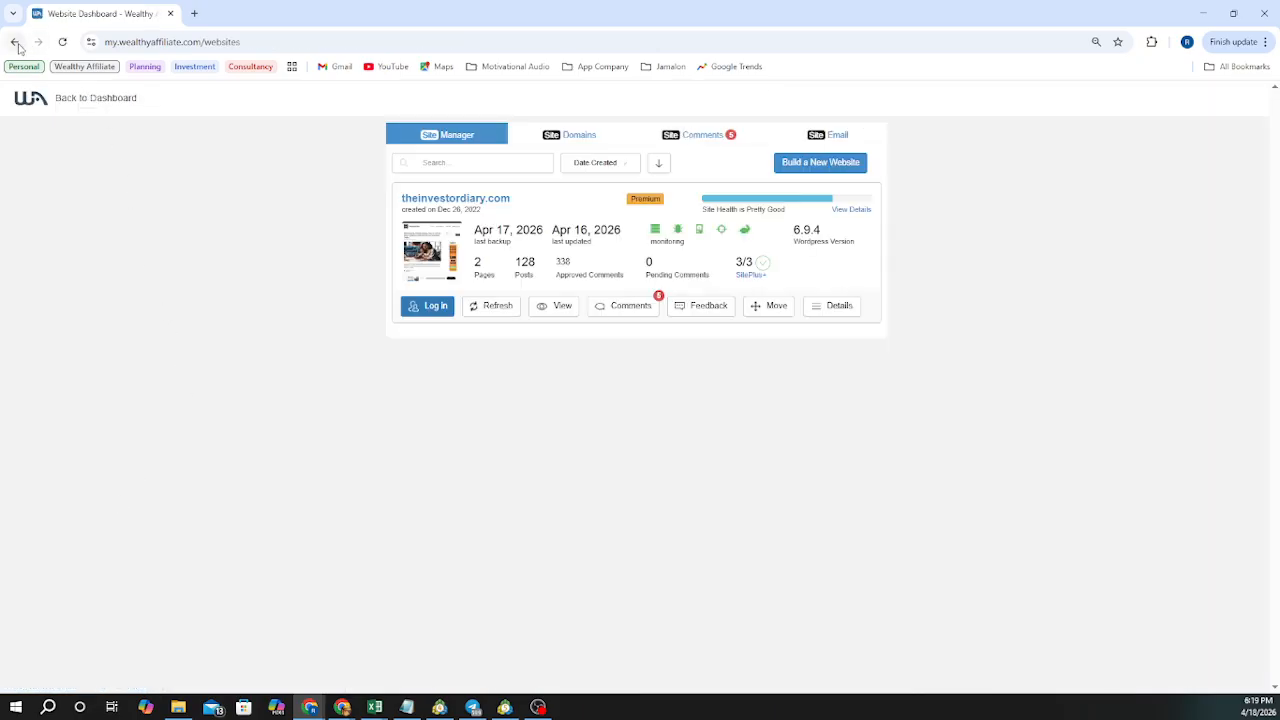
click(15, 42)
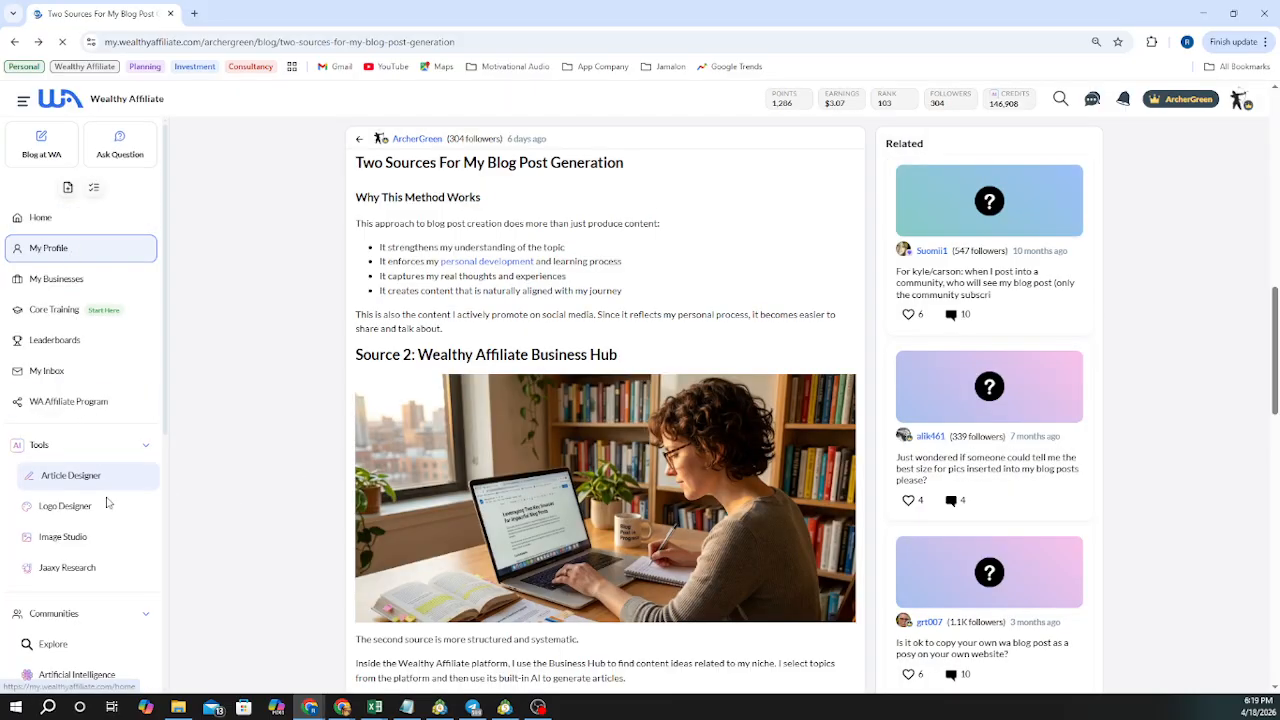
click(84, 547)
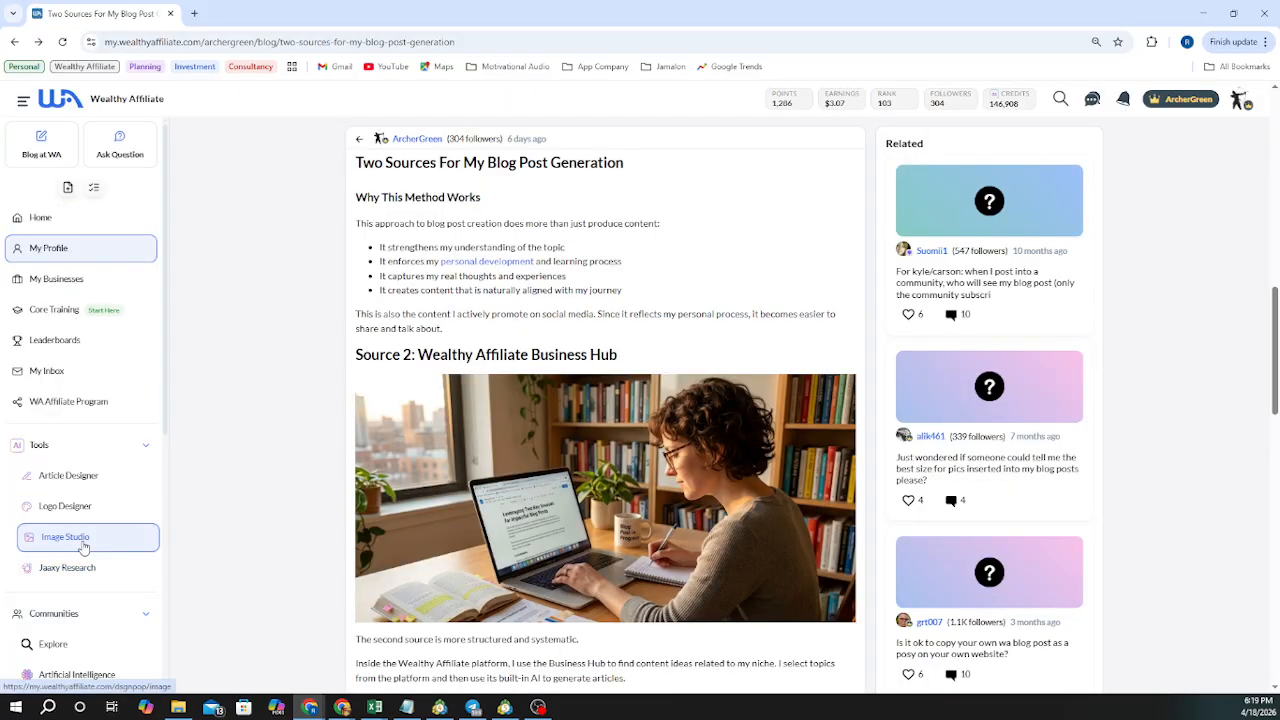
Open the Trading And Investment business hub and display the Forex Trading post ideas in its content research
click(78, 280)
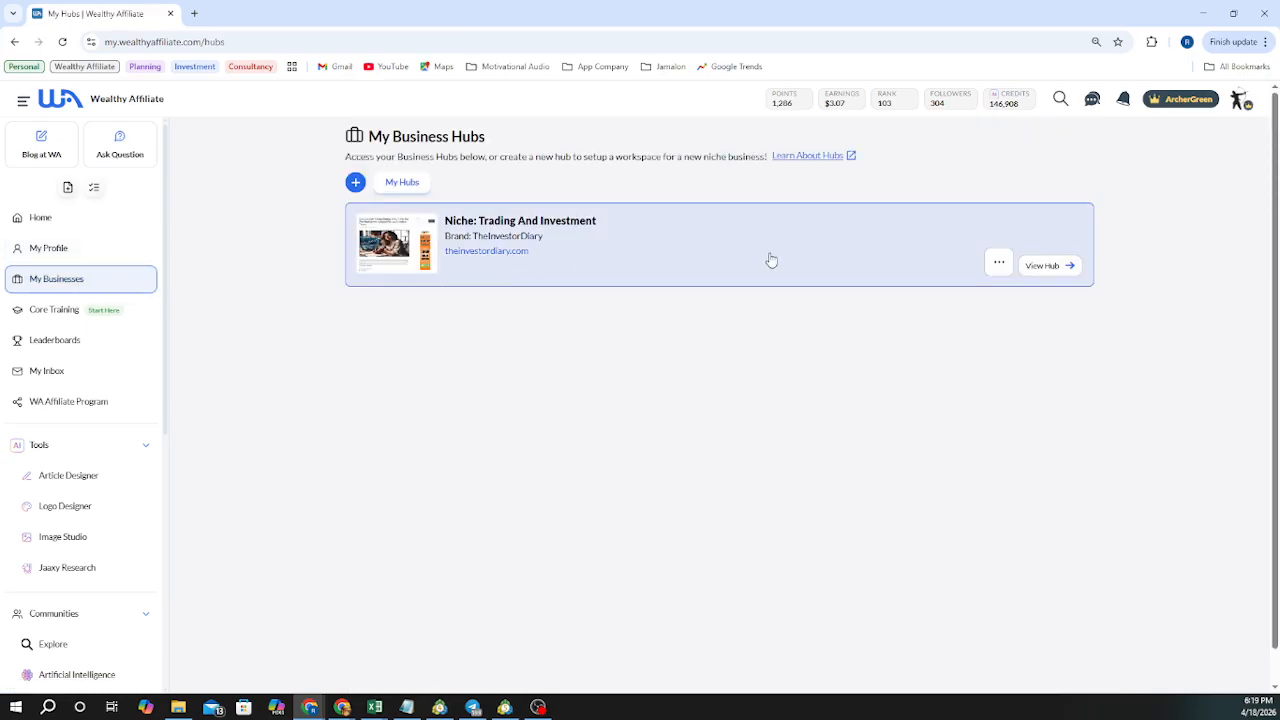
click(1048, 266)
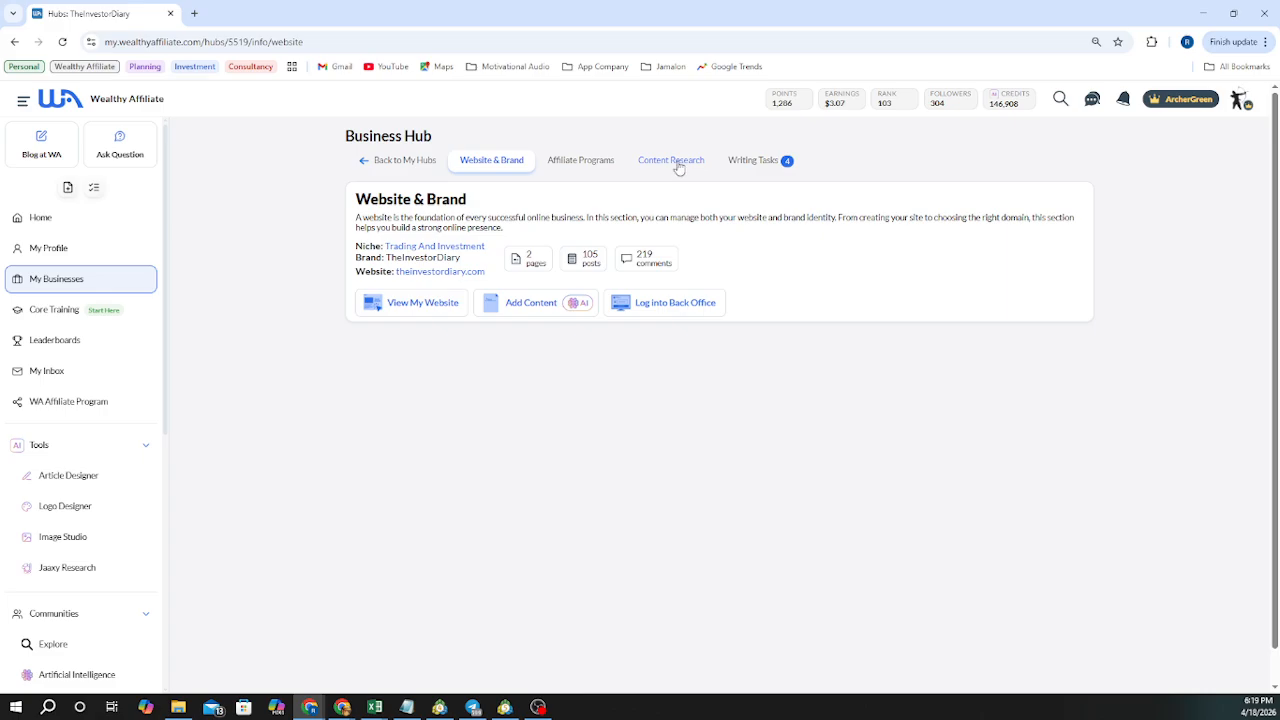
click(678, 162)
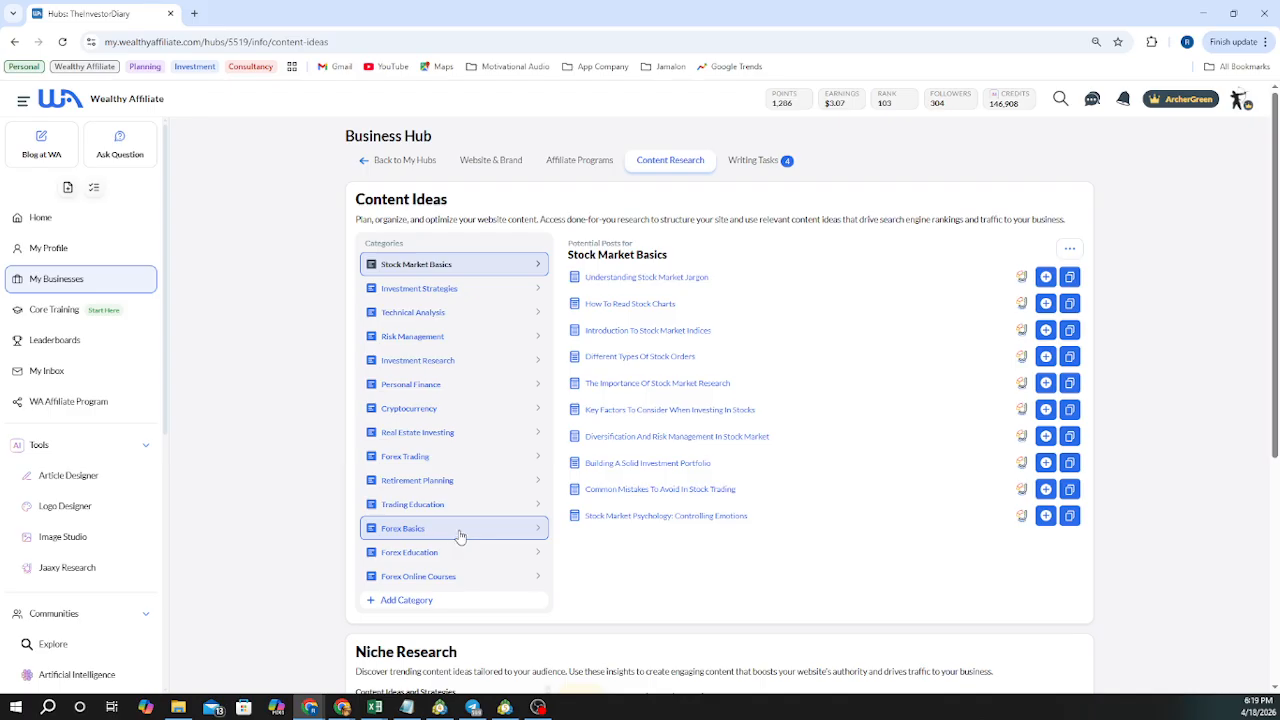
click(452, 459)
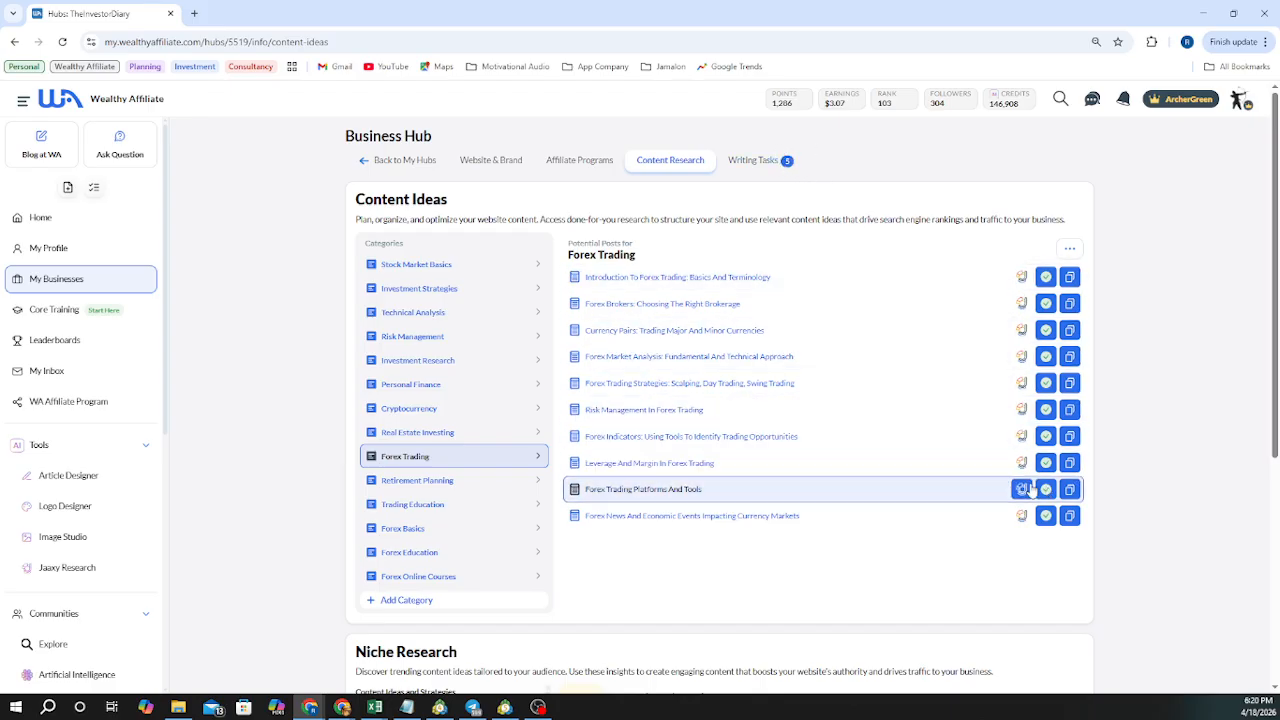
Start writing the article for the writing task "Forex Indicators: Using Tools To Identify Trading Opportunities"
click(758, 162)
scroll(800, 379, down, 11)
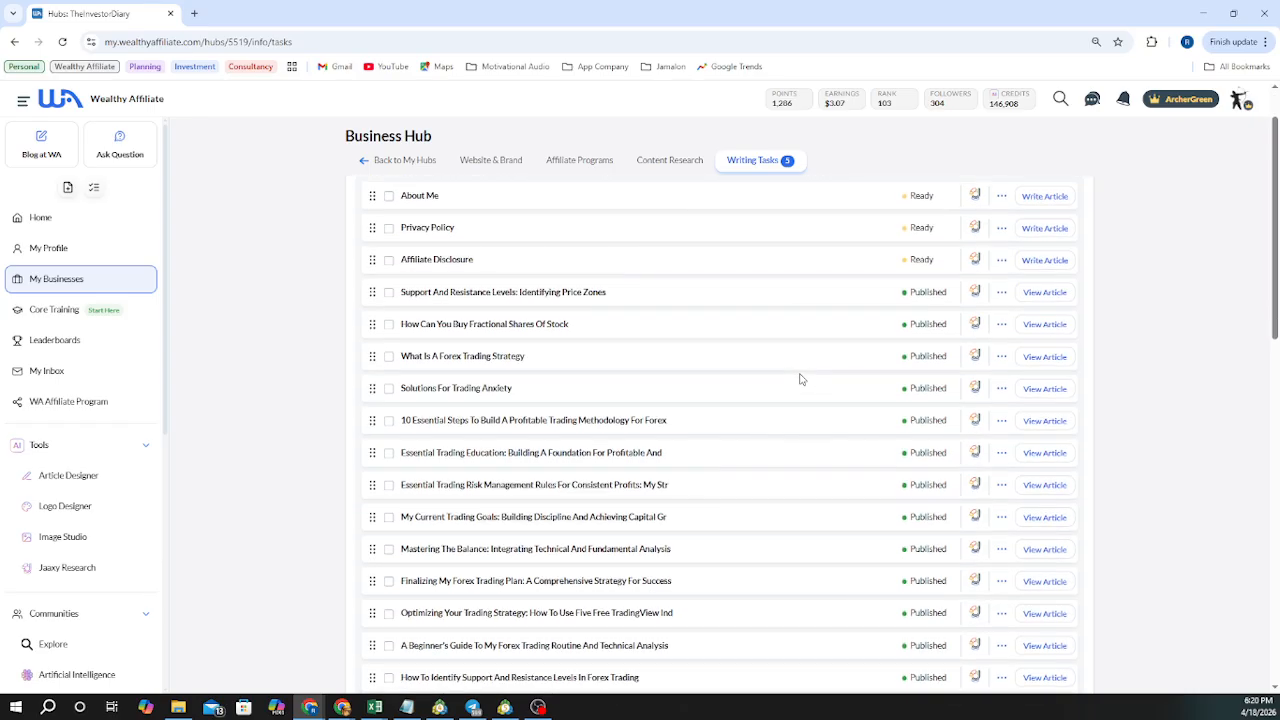
scroll(800, 379, down, 3)
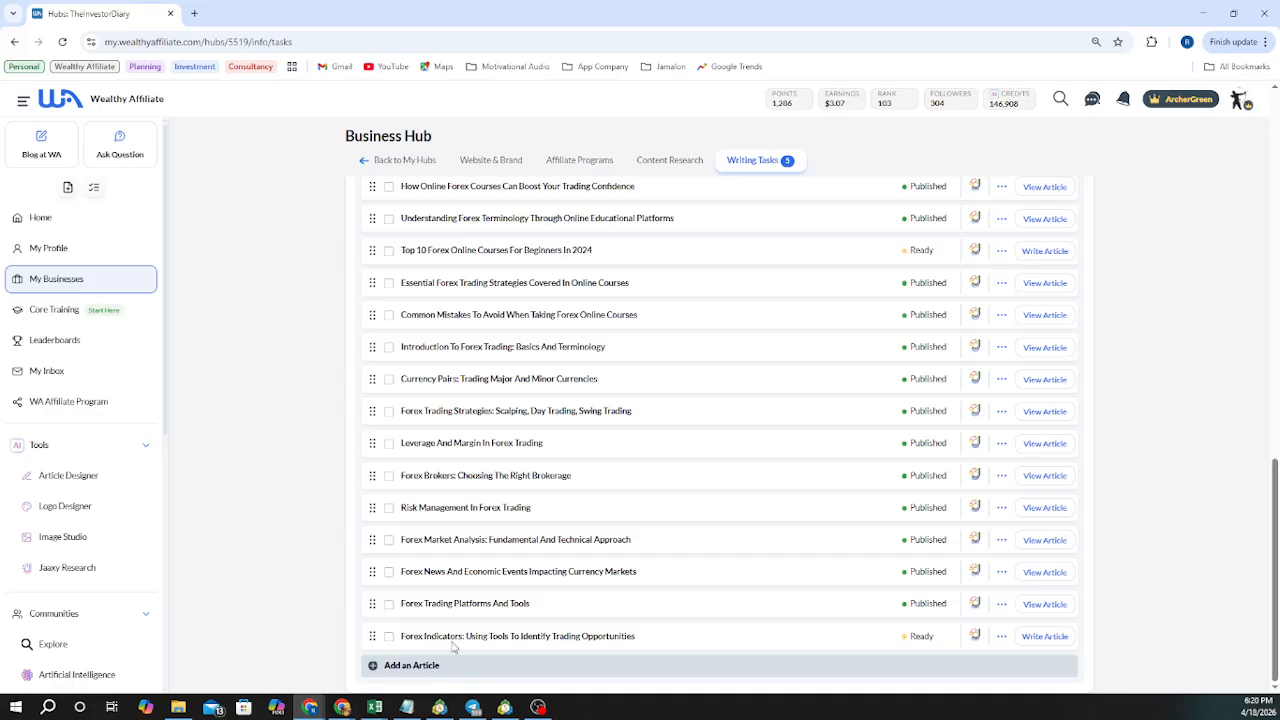
click(1042, 637)
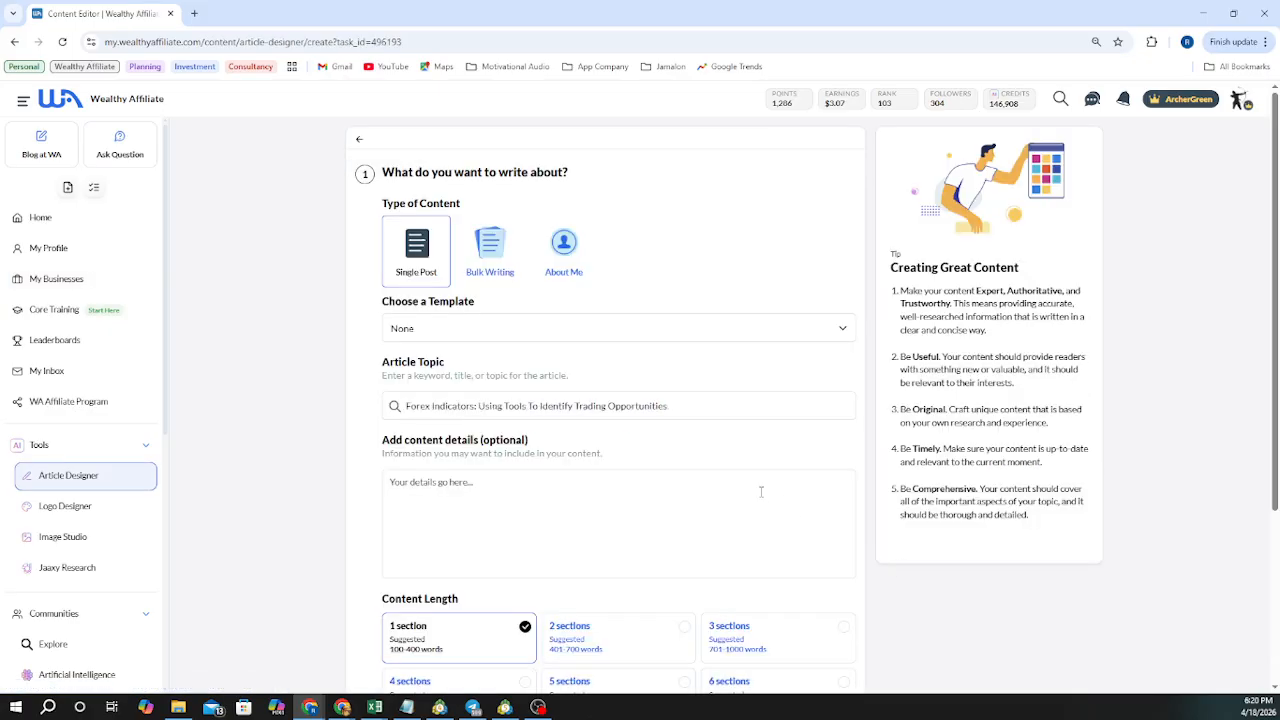
Apply the "Default - Standard Blog Post" template to the article and review its length, details and credit settings
click(479, 333)
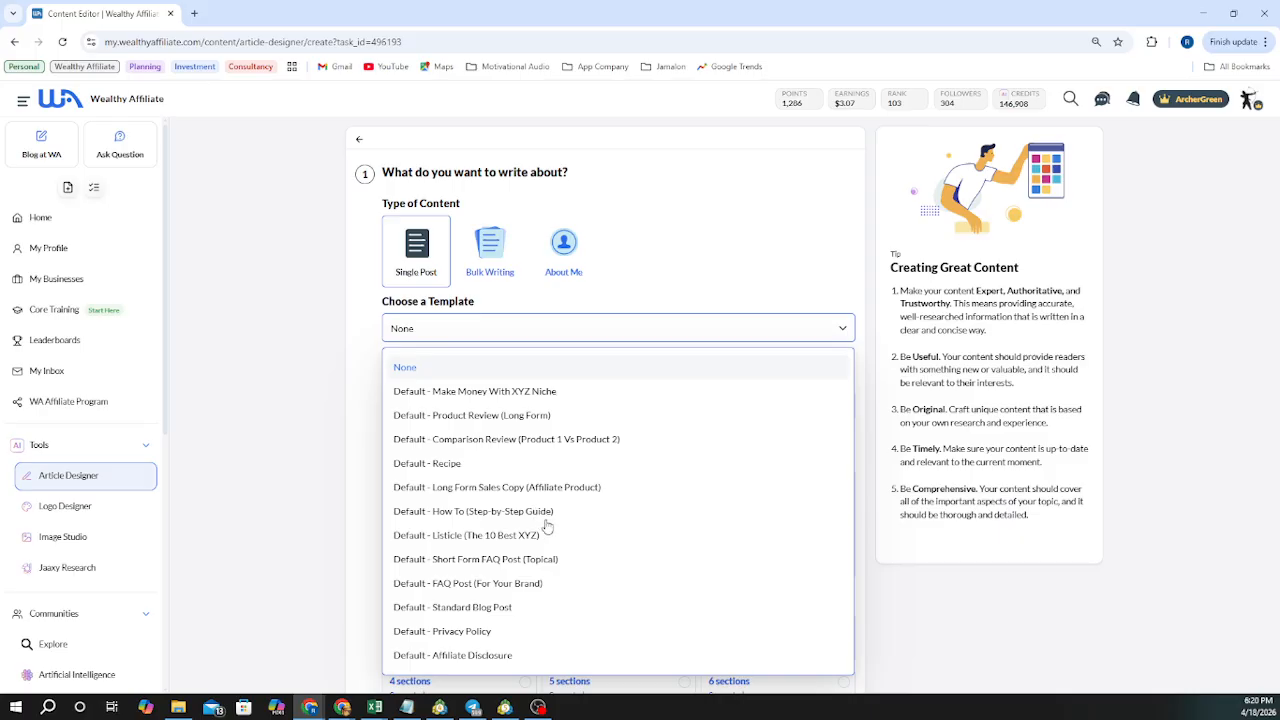
click(507, 613)
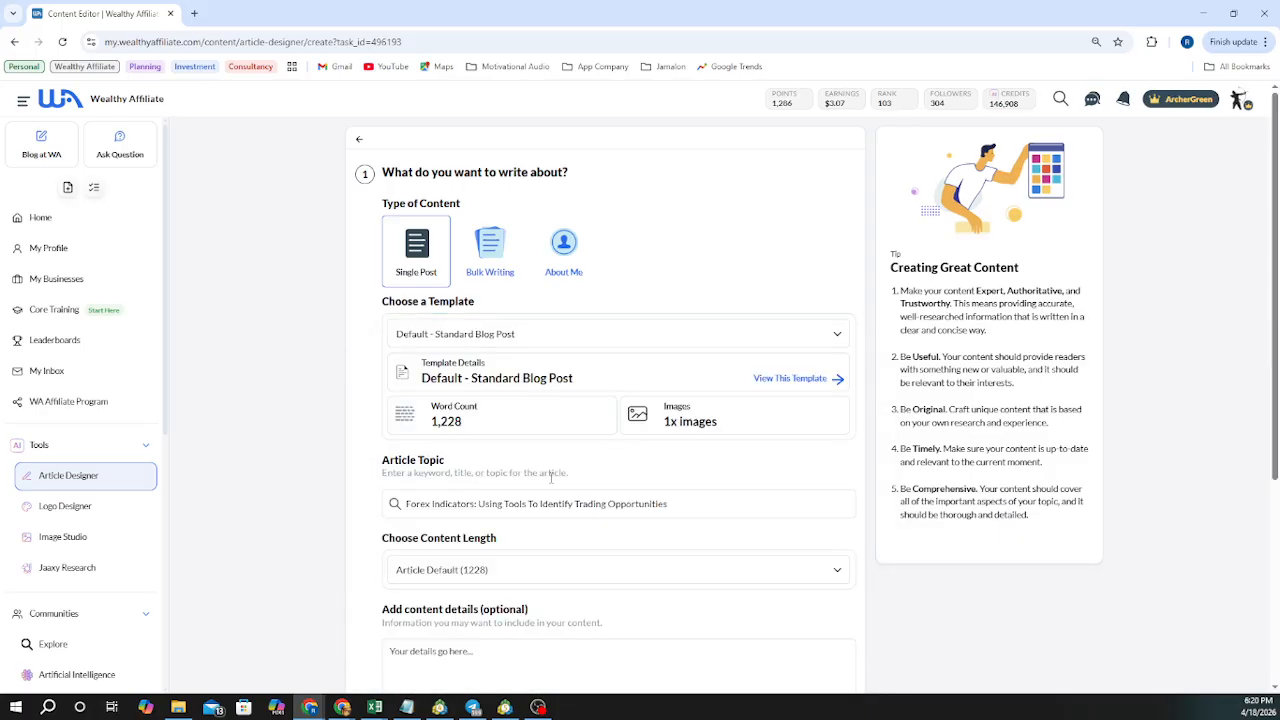
scroll(550, 478, down, 1)
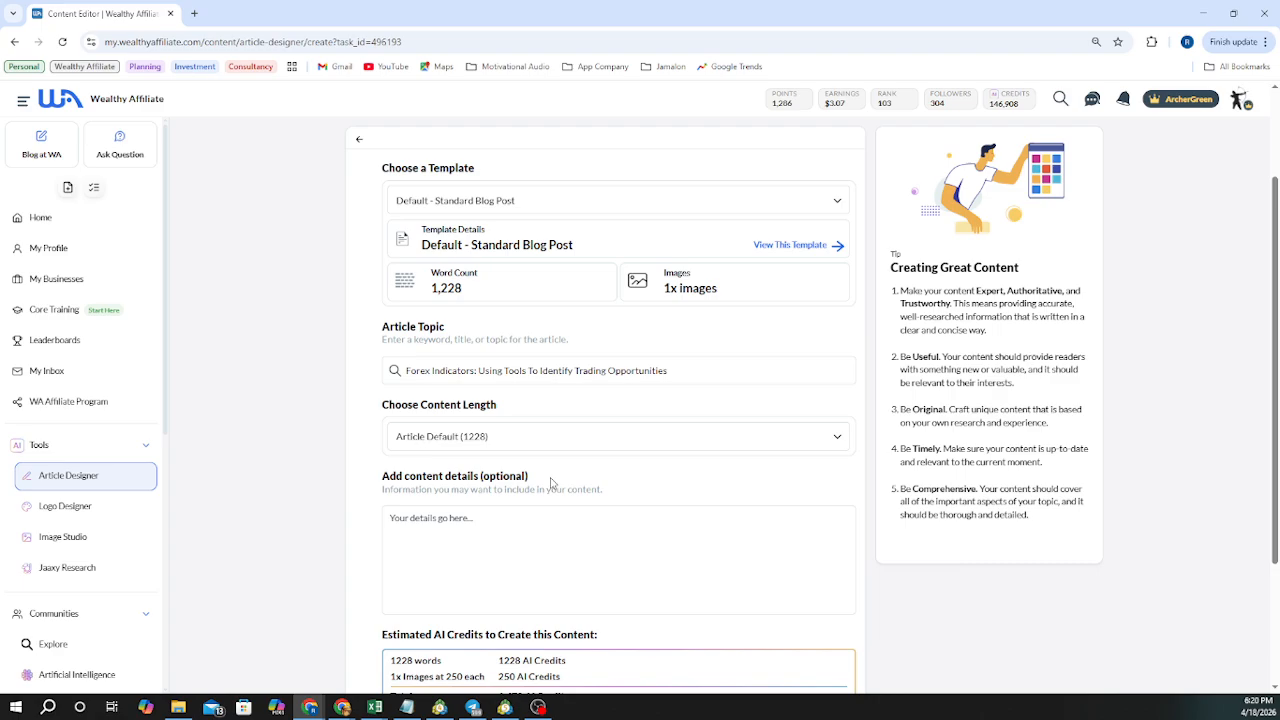
scroll(550, 483, down, 1)
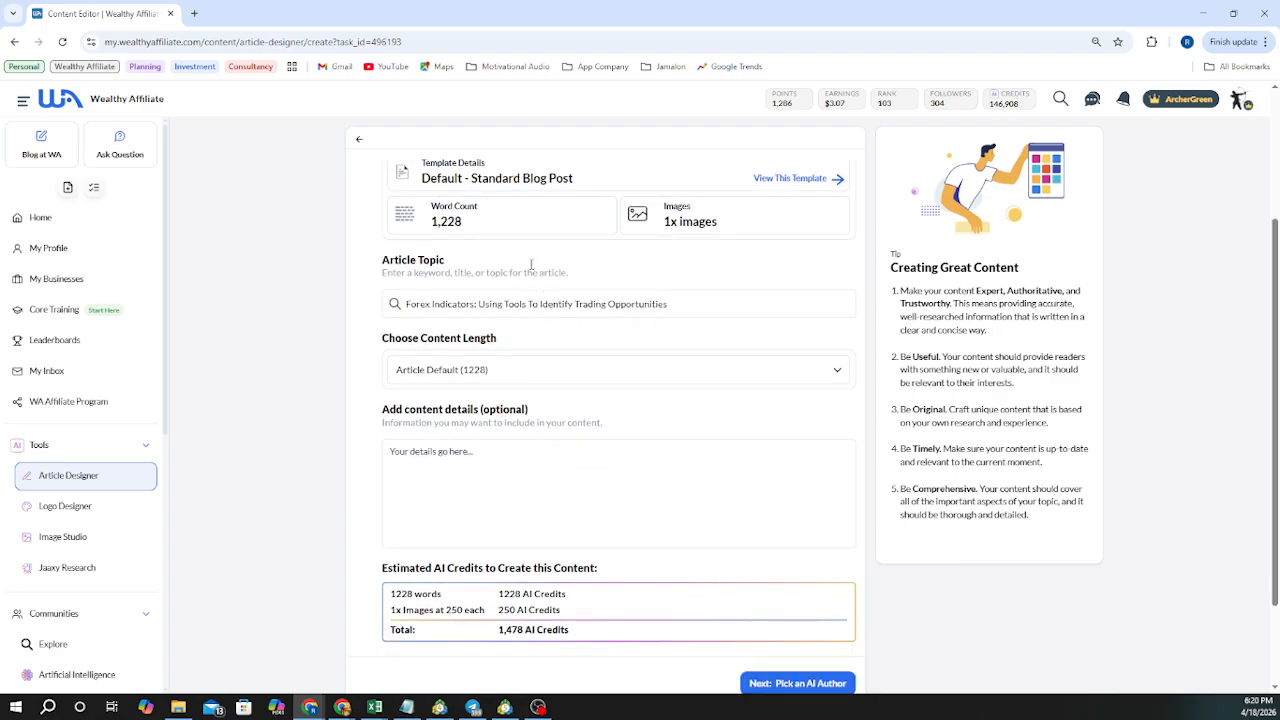
scroll(531, 265, up, 2)
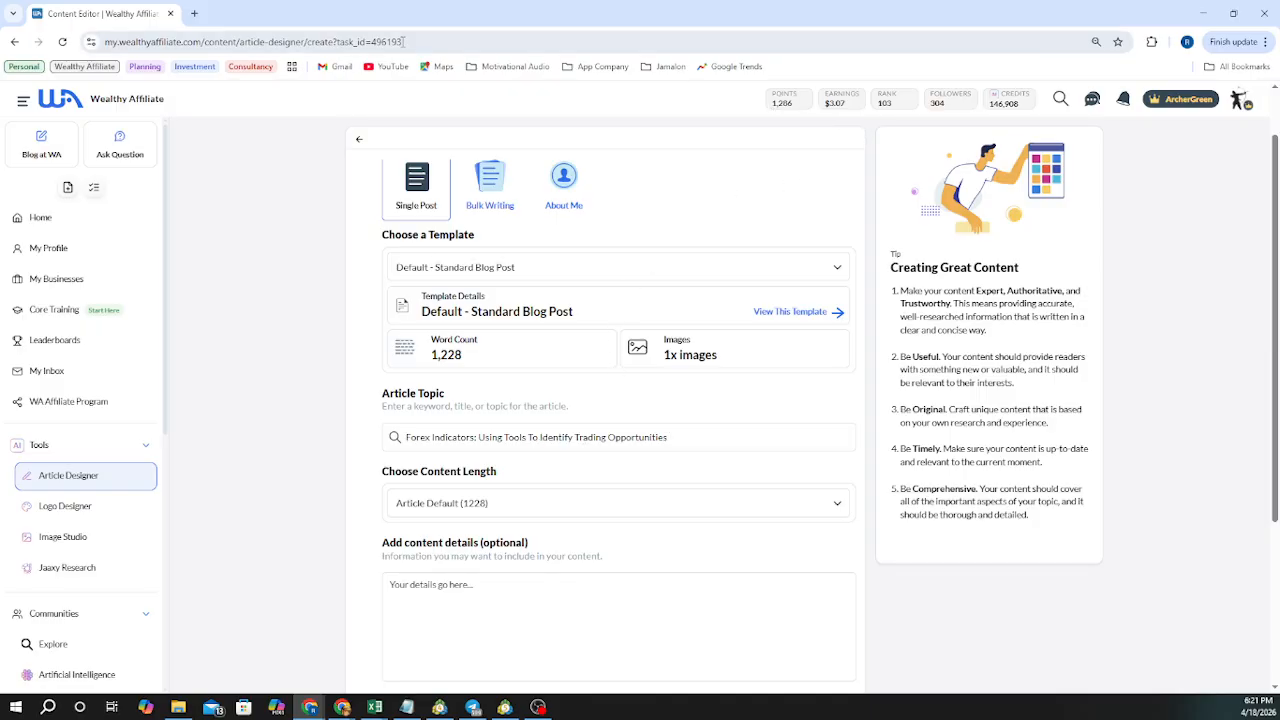
Enter "Forex i" as a Google query in a new browser tab to view the search suggestions
click(194, 13)
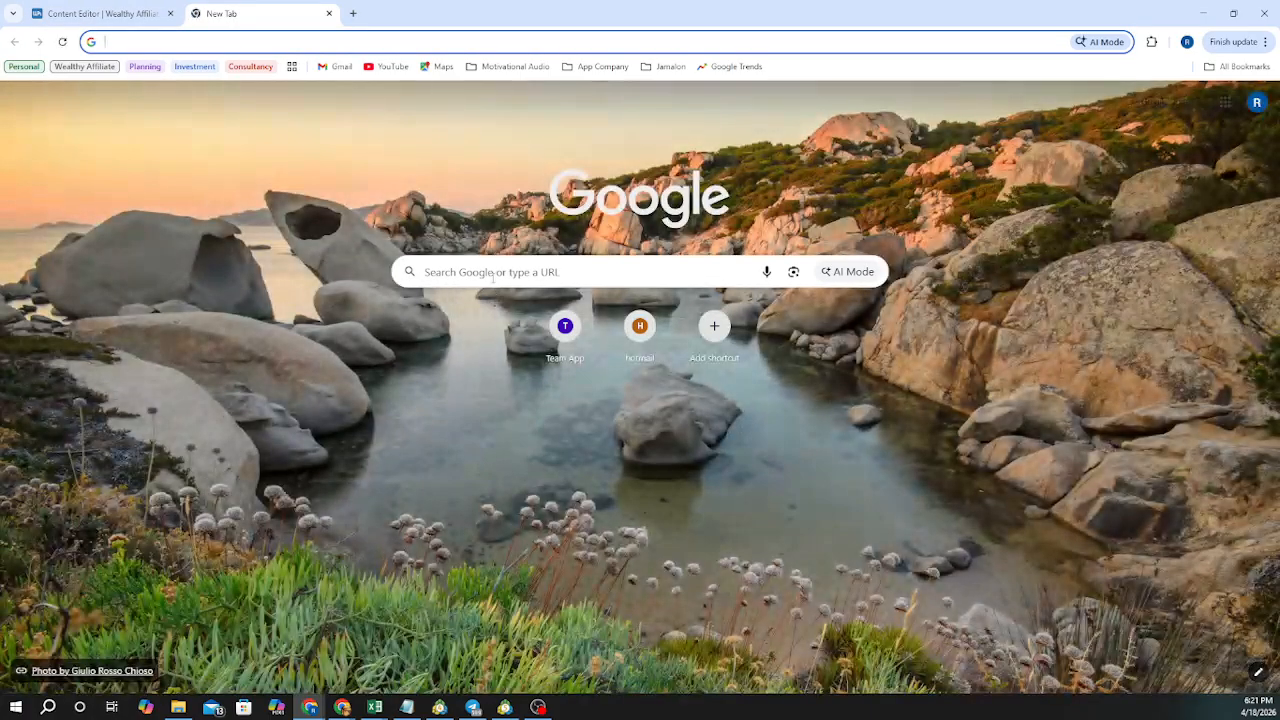
click(492, 275)
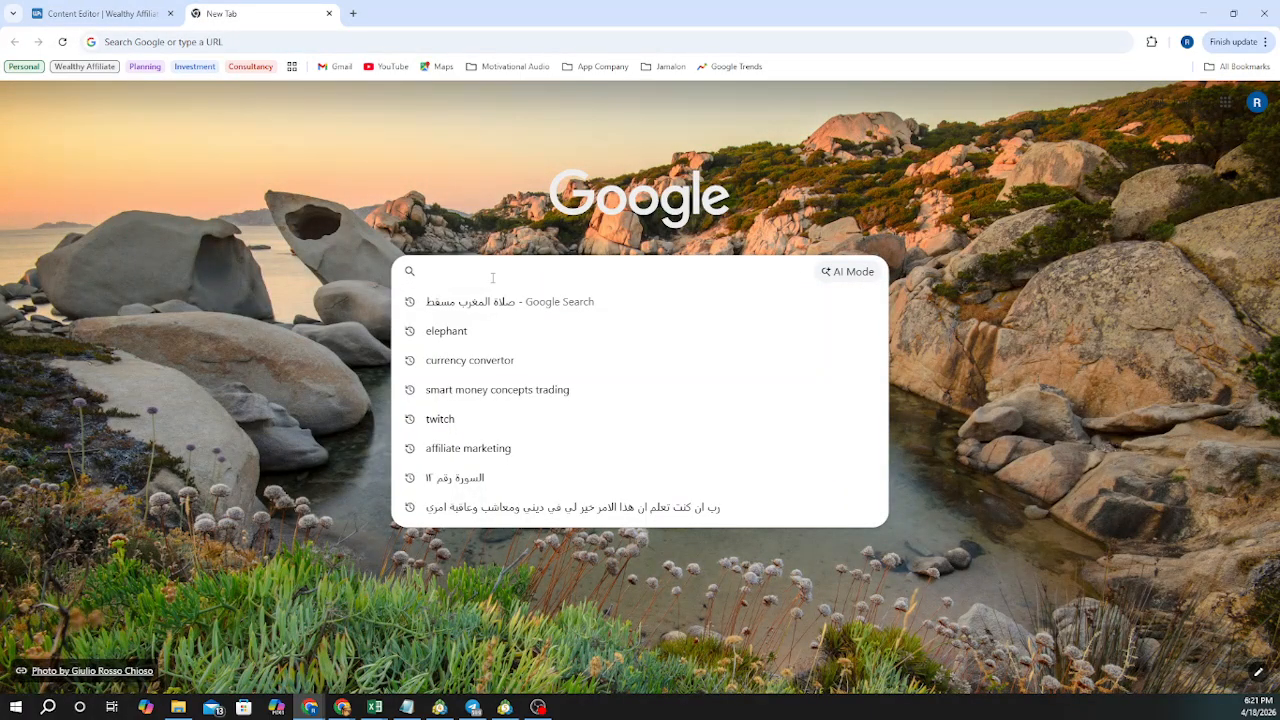
text(Forex)
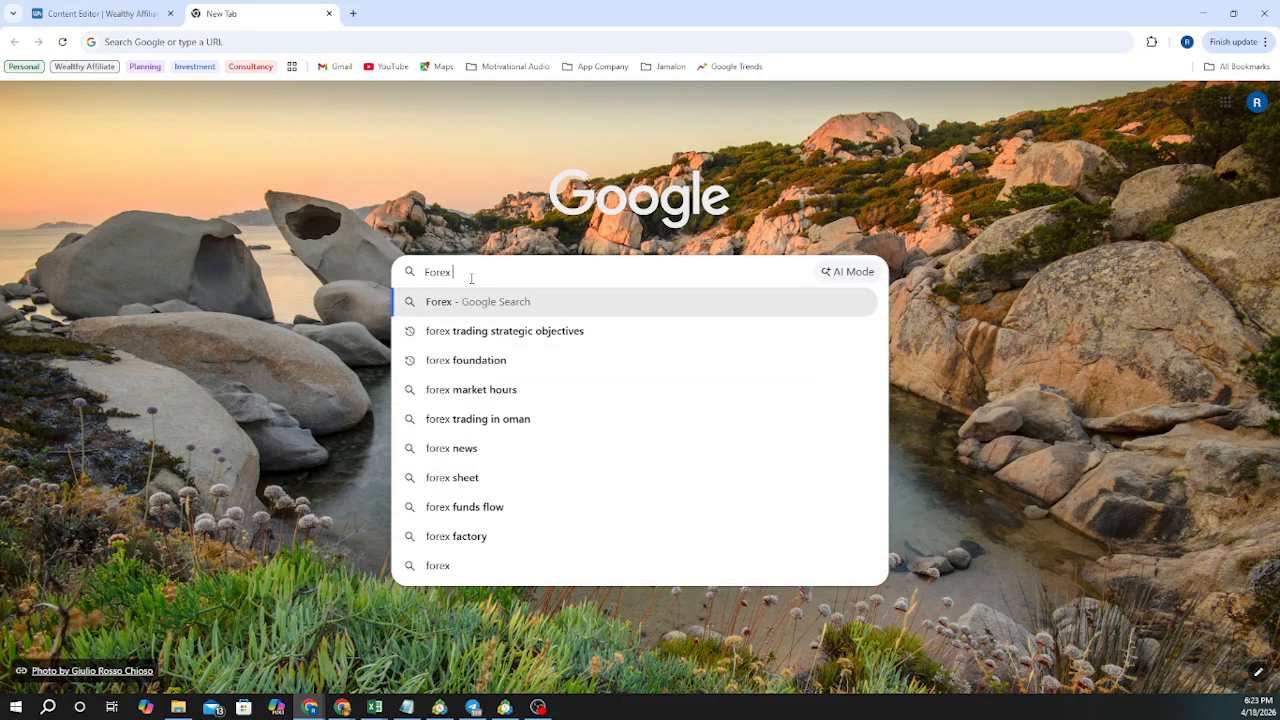
text(i)
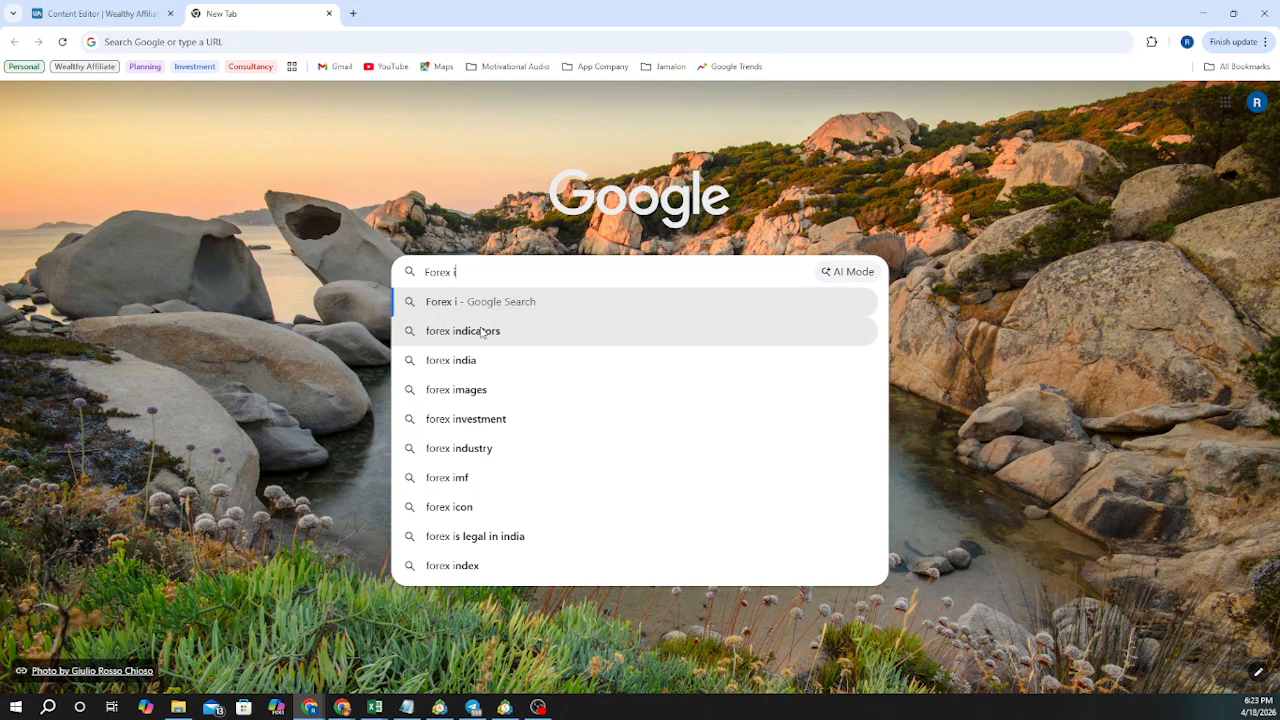
Replace the Google query with "identify" to view its search suggestions
key(BackSpace)
key(BackSpace)
key(BackSpace)
key(BackSpace)
key(BackSpace)
key(BackSpace)
key(BackSpace)
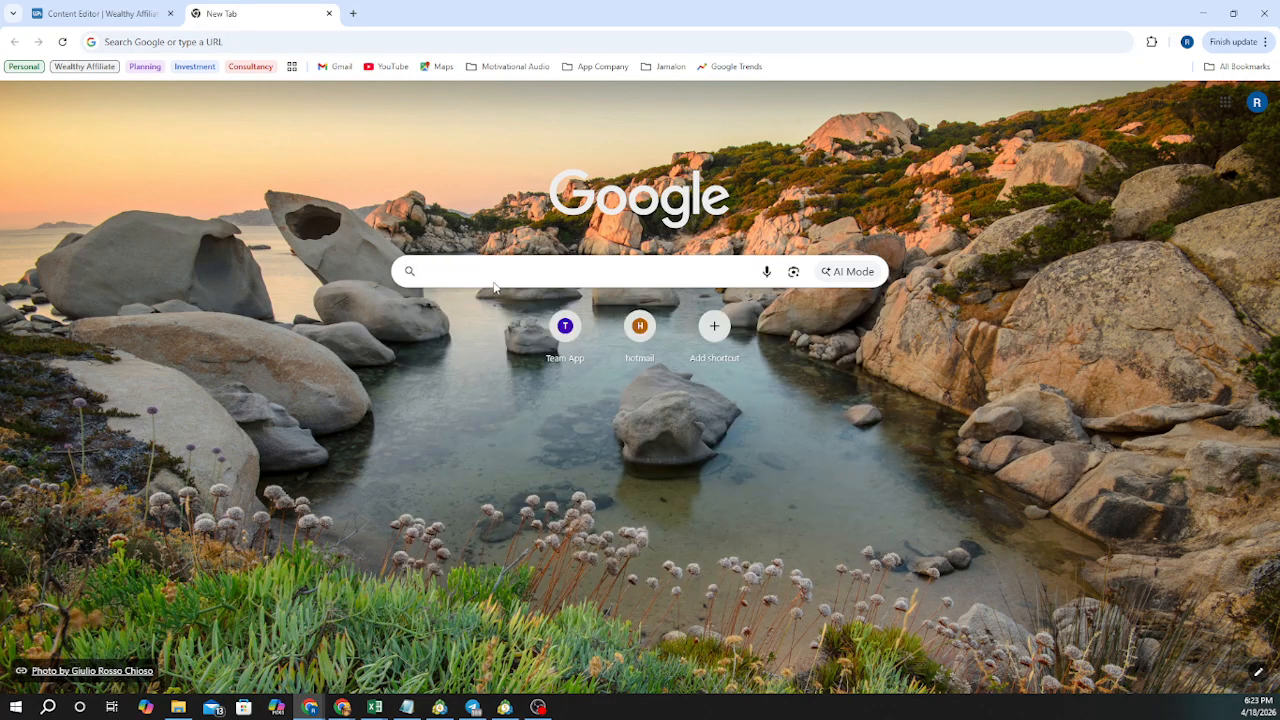
text(ident)
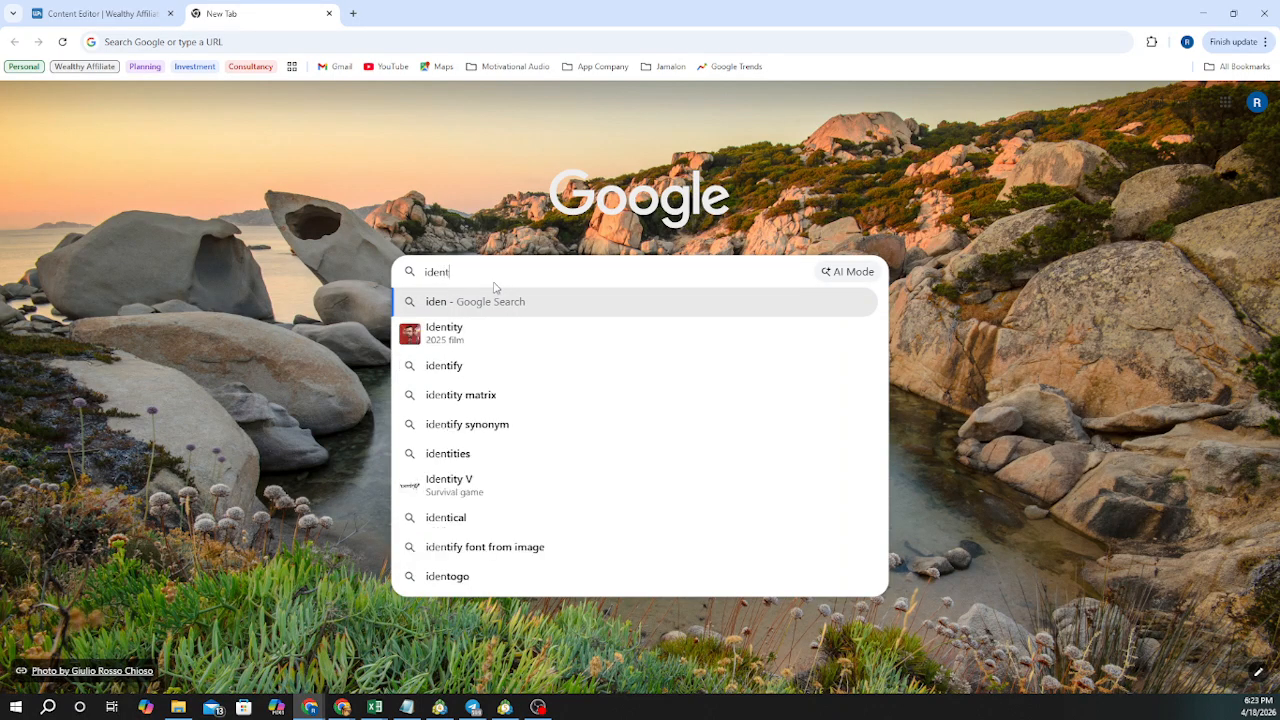
text(if)
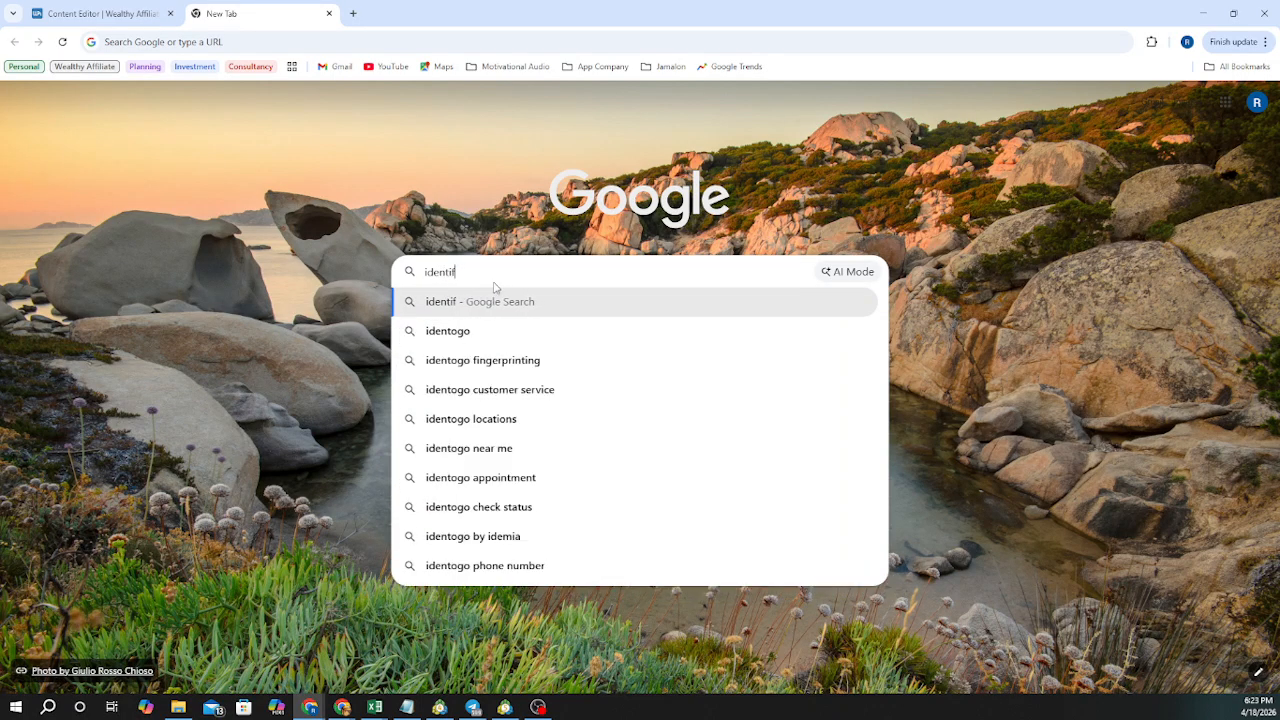
text(y)
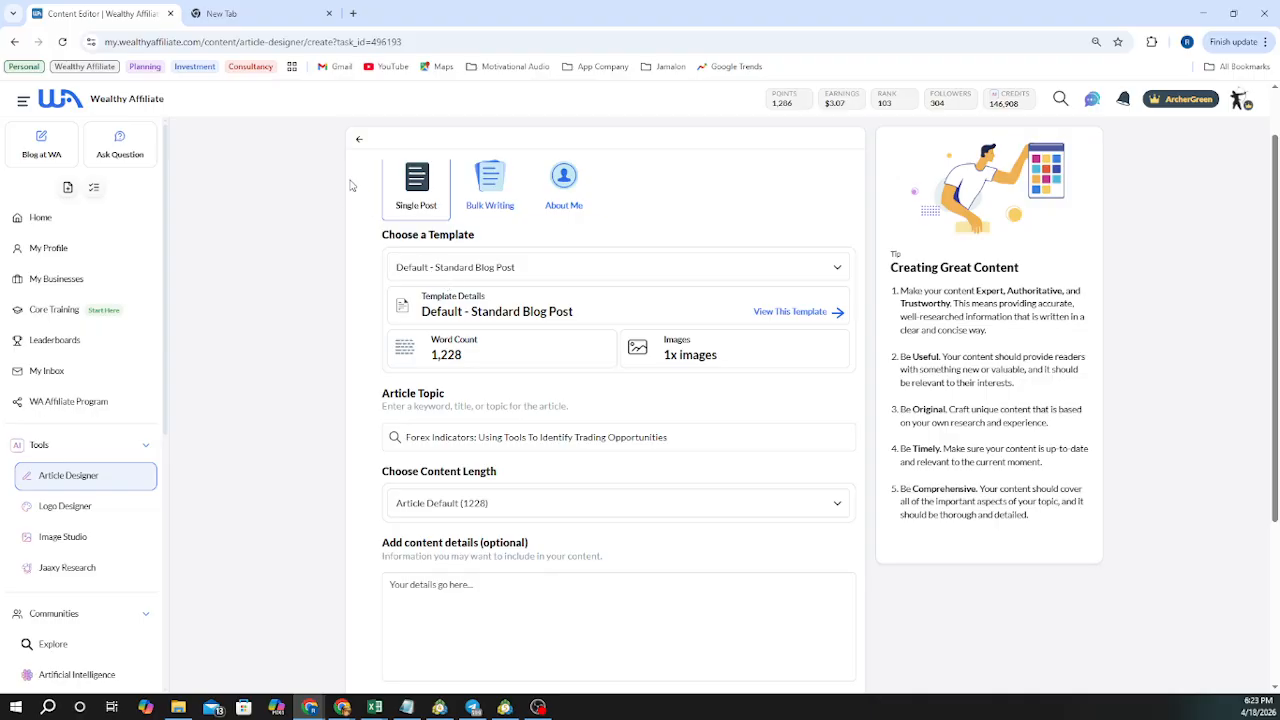
Extend the Google query to "identify trading" and review the suggested searches
click(221, 13)
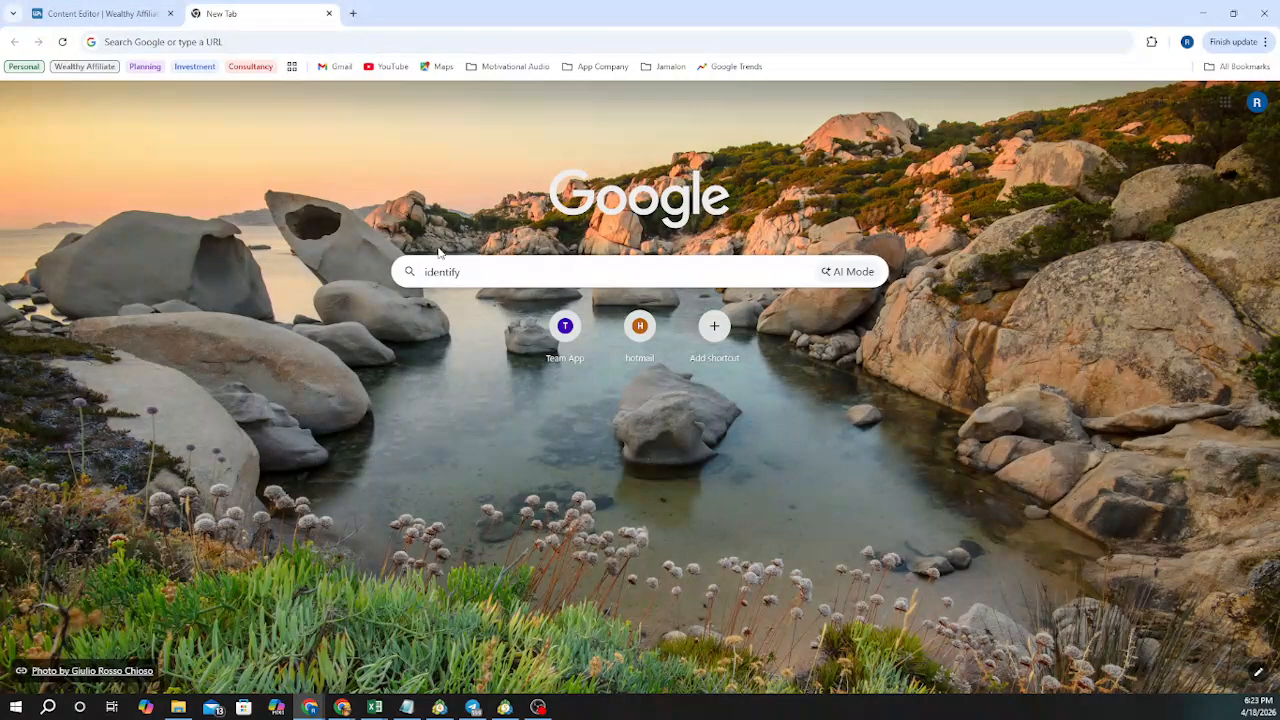
text(t)
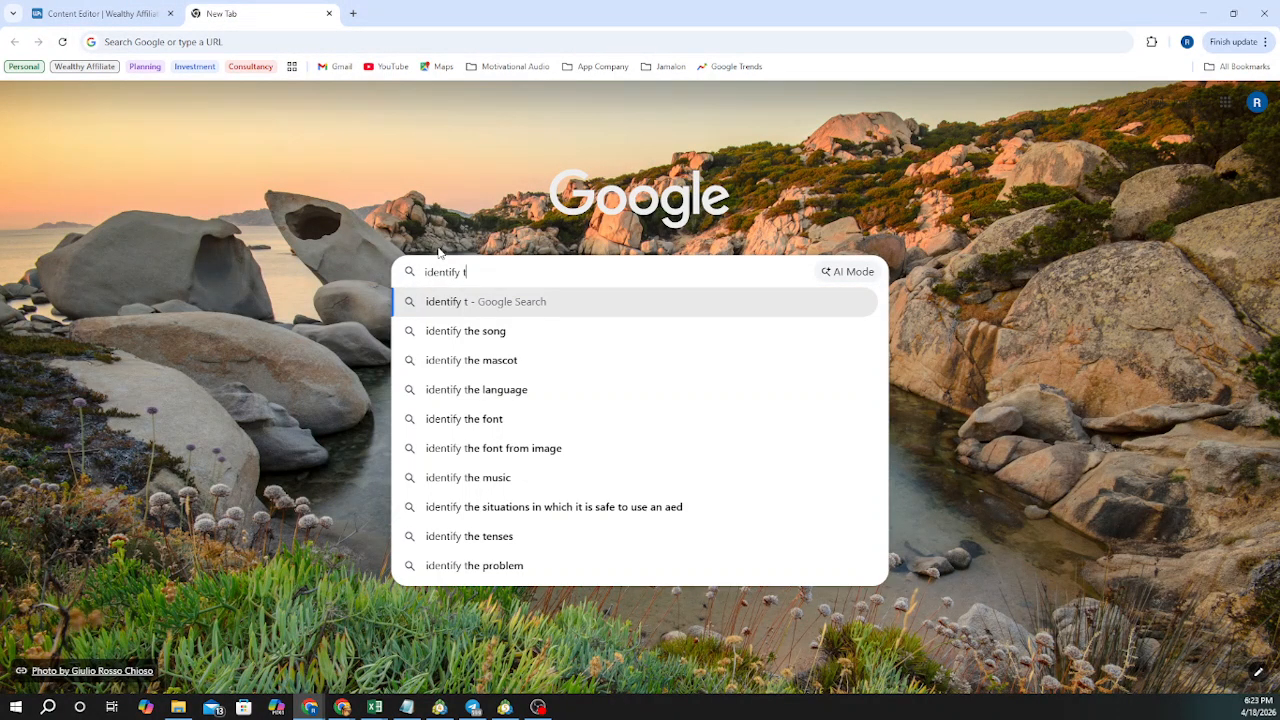
text(r)
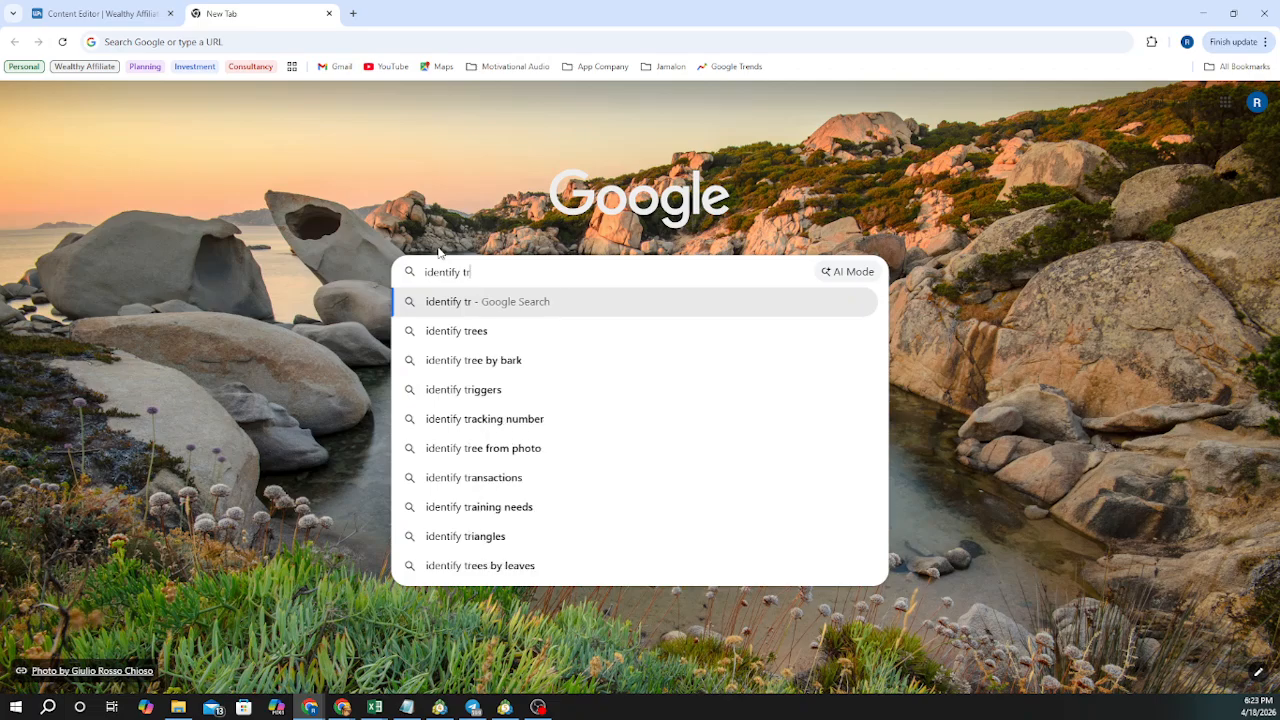
text(ad)
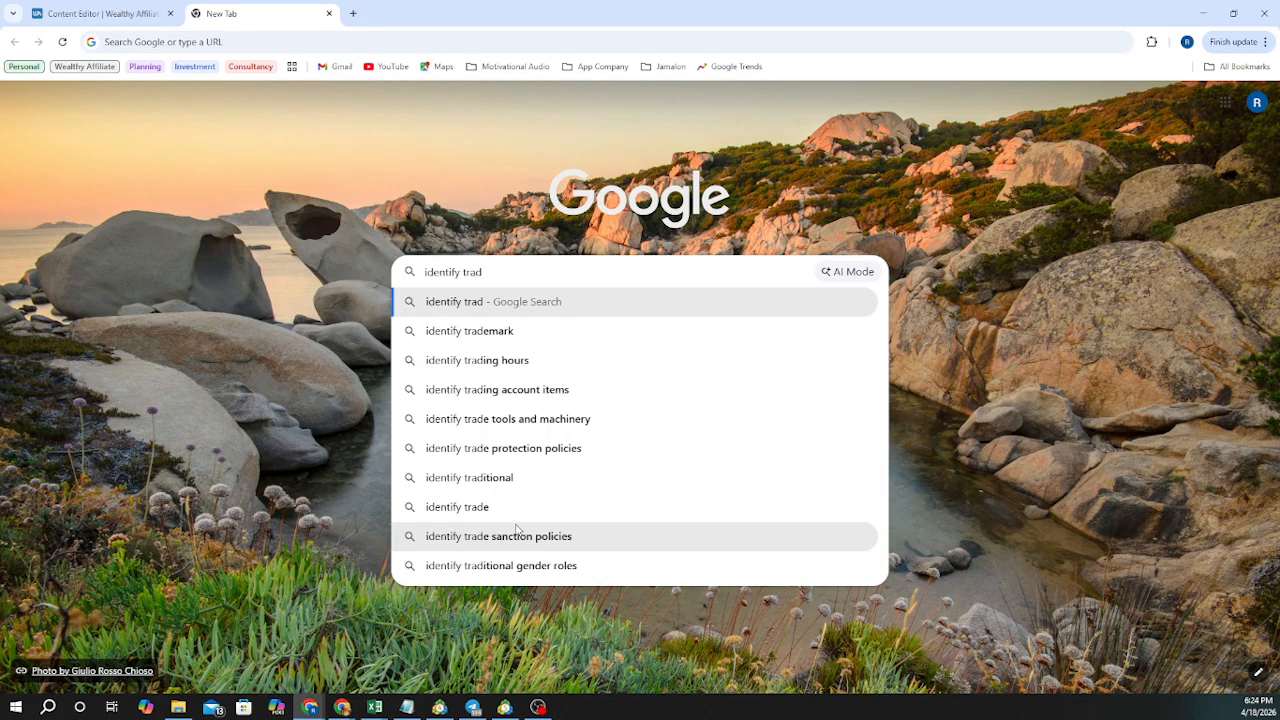
text(i)
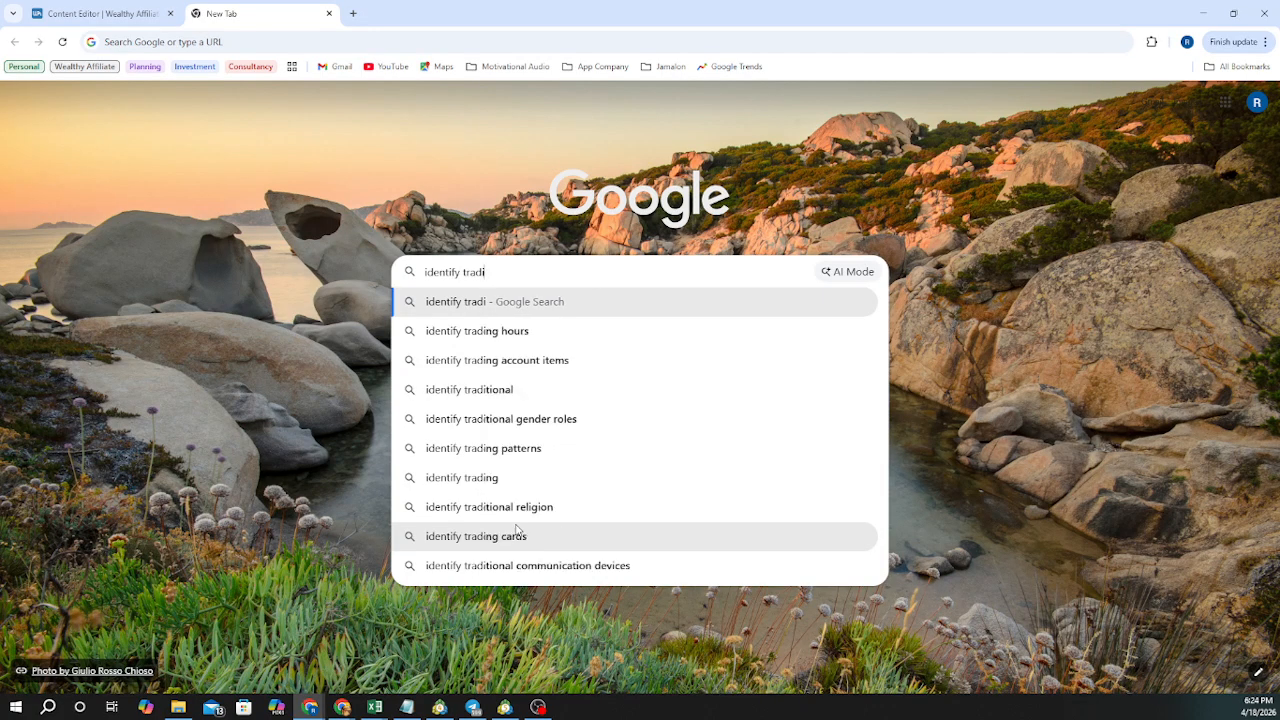
text(ng)
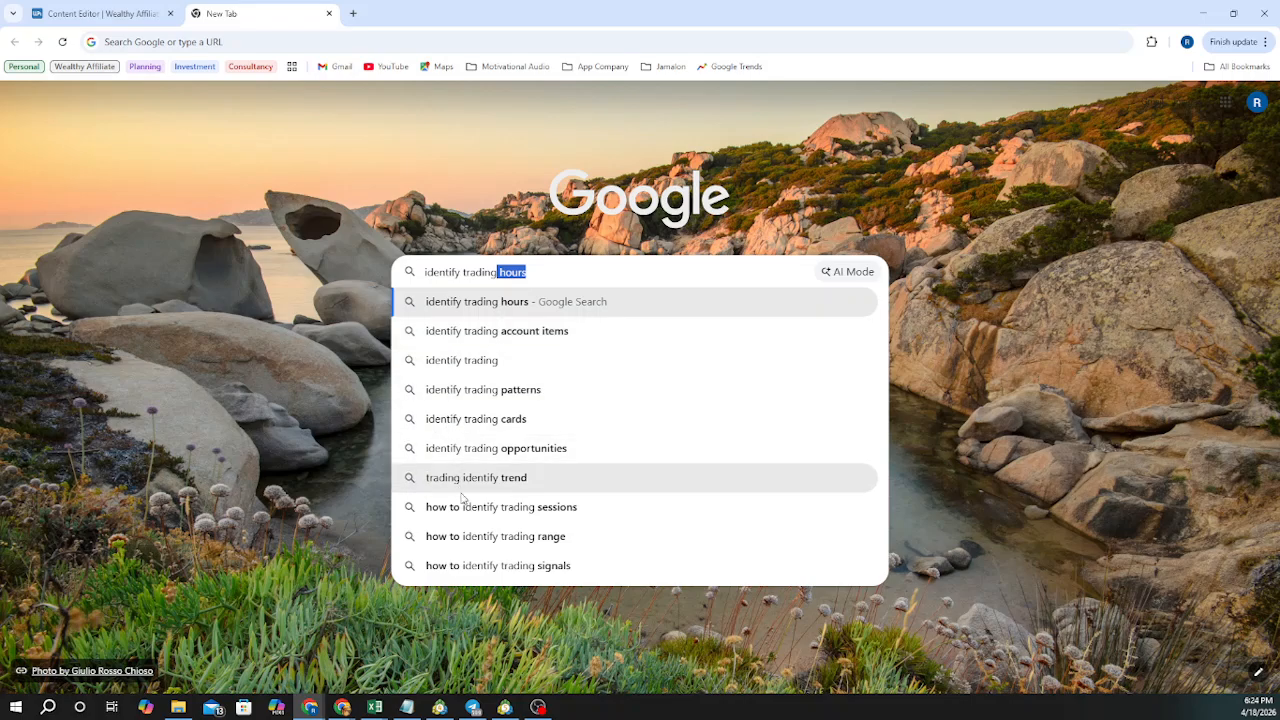
Prefix the trading query with "how to", drop "hours" to check the Google suggestions, and return to the article editor
click(425, 272)
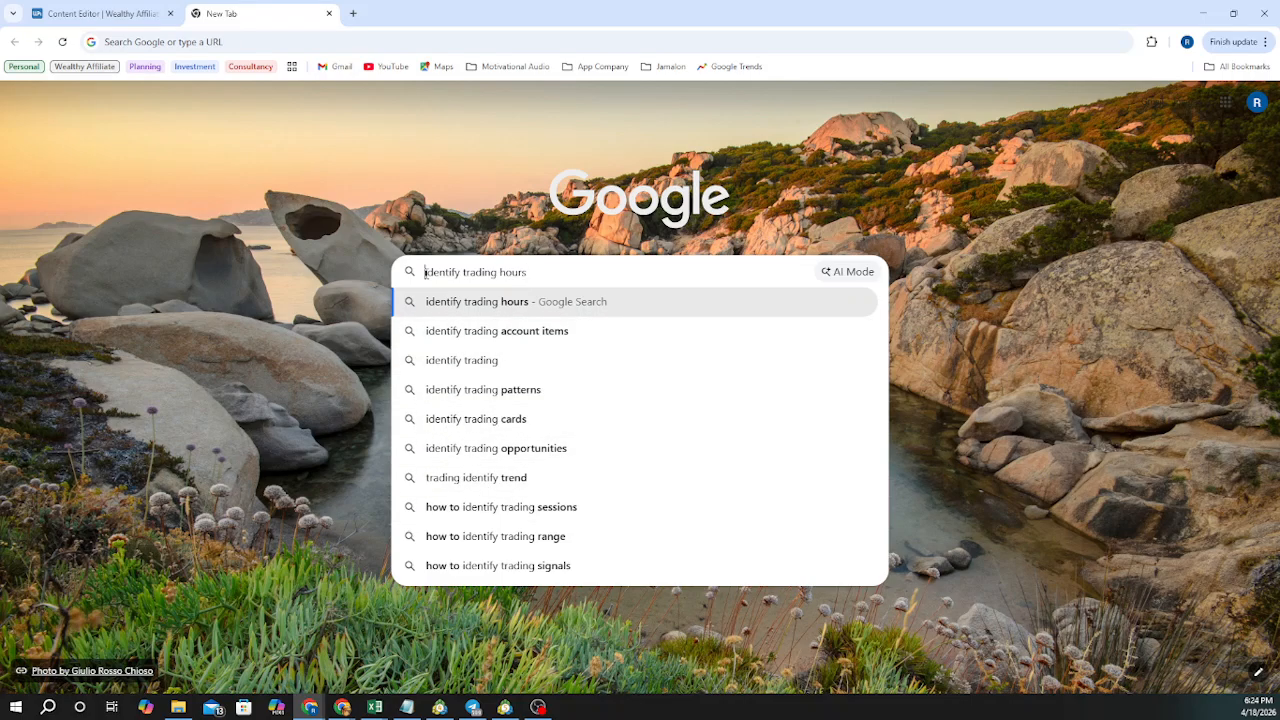
text(h)
key(End)
text(ow)
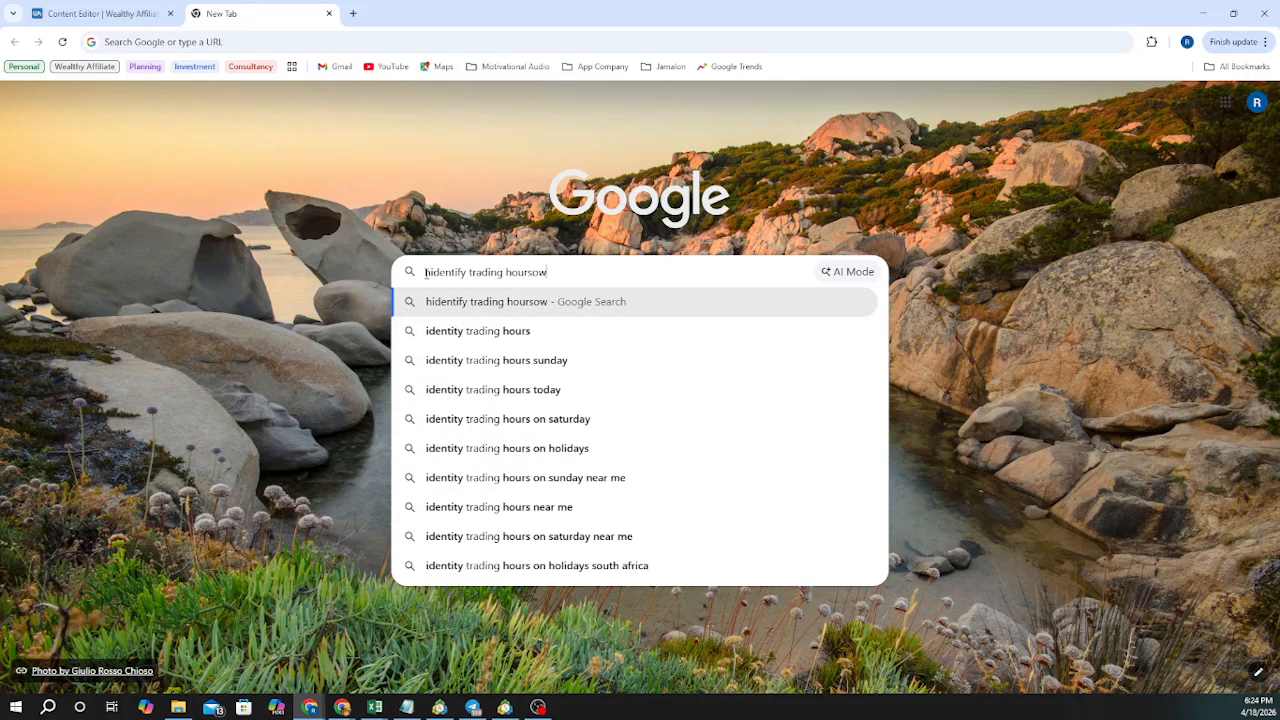
key(BackSpace)
key(BackSpace)
key(BackSpace)
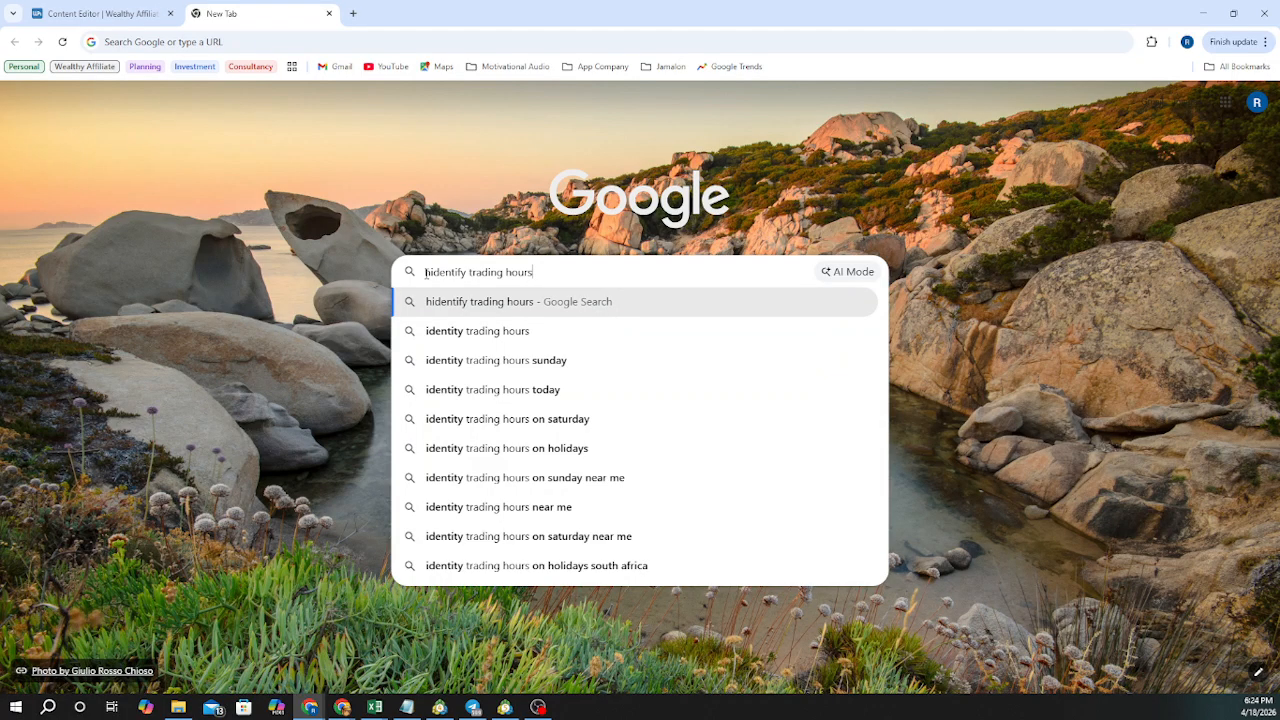
key(BackSpace)
key(BackSpace)
key(BackSpace)
key(BackSpace)
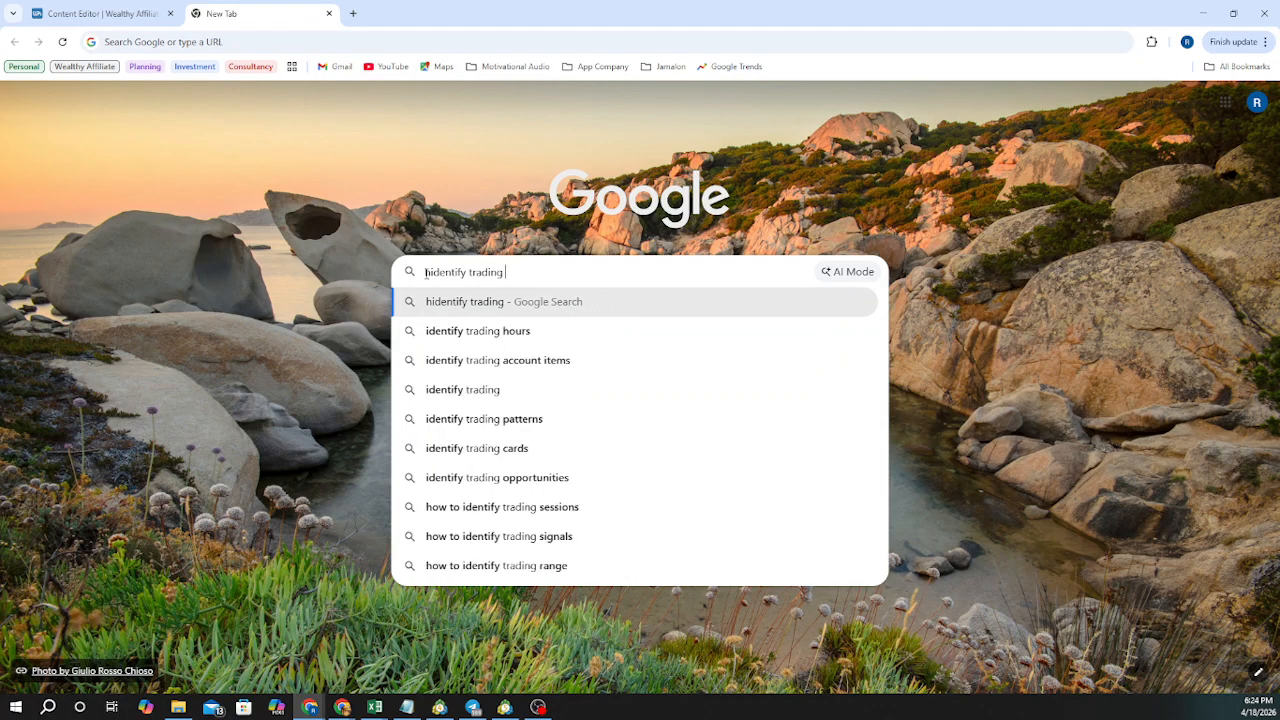
text(how to)
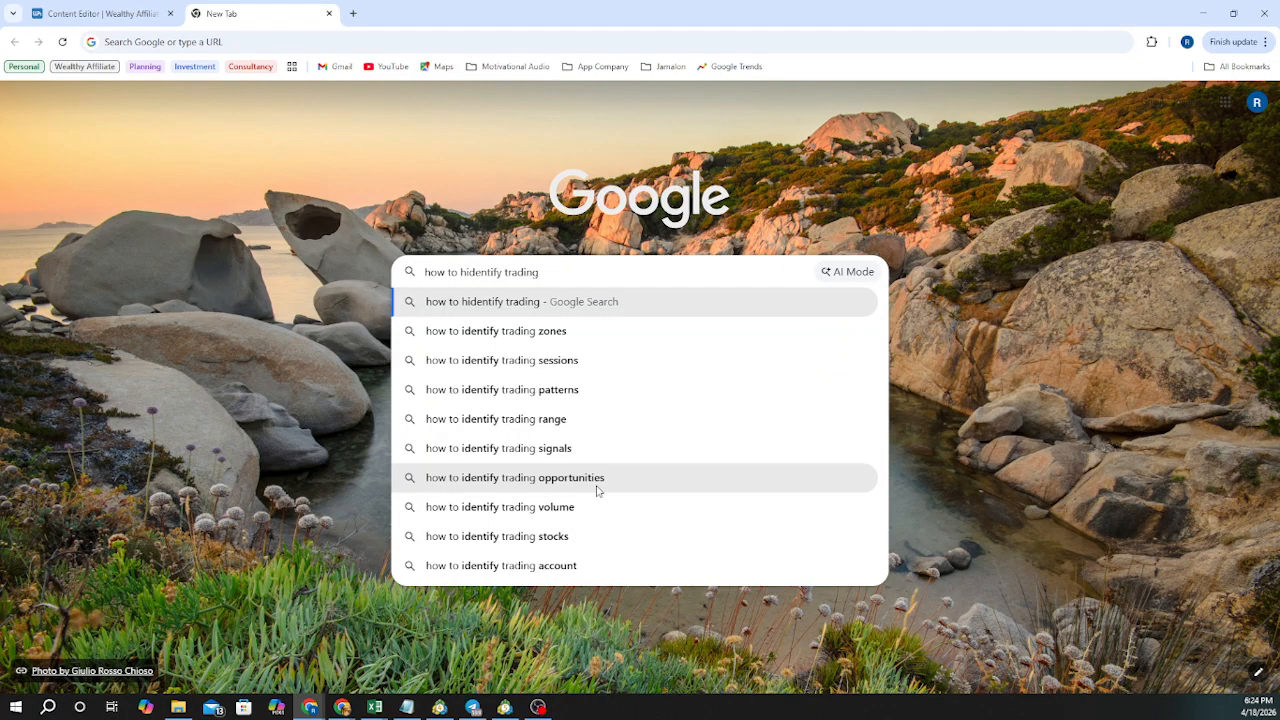
click(93, 13)
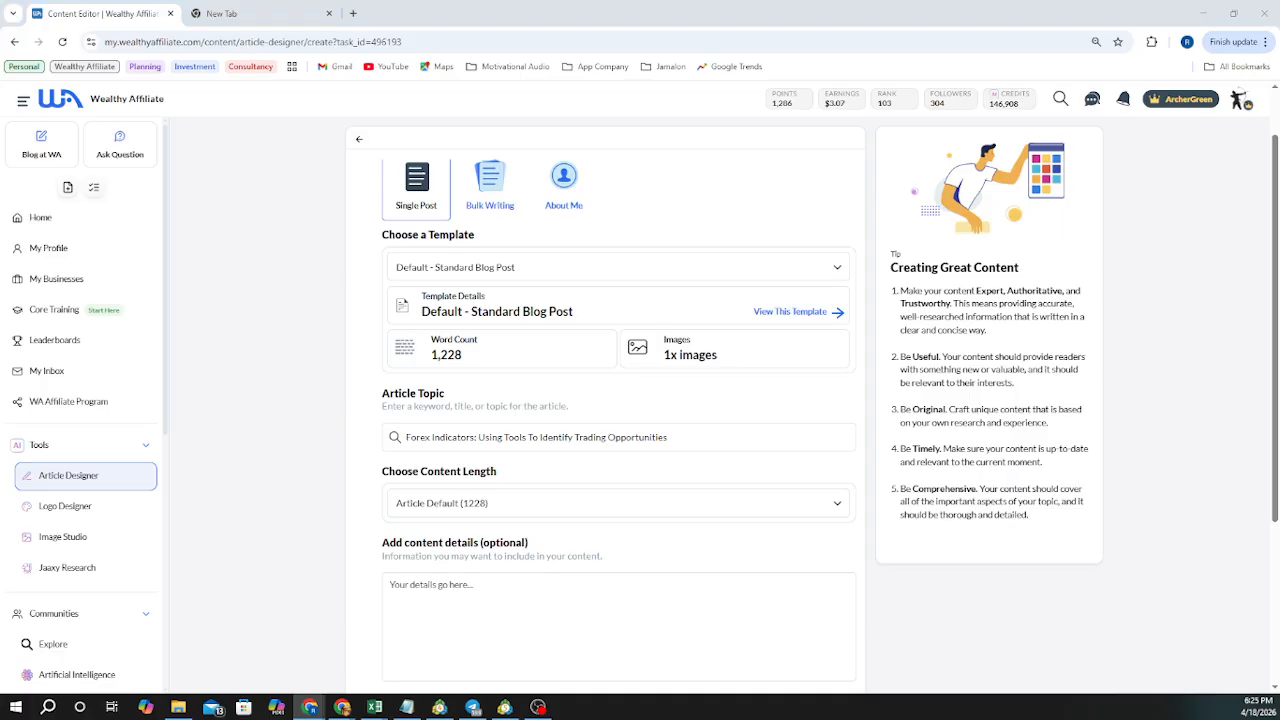
key(alt+Tab)
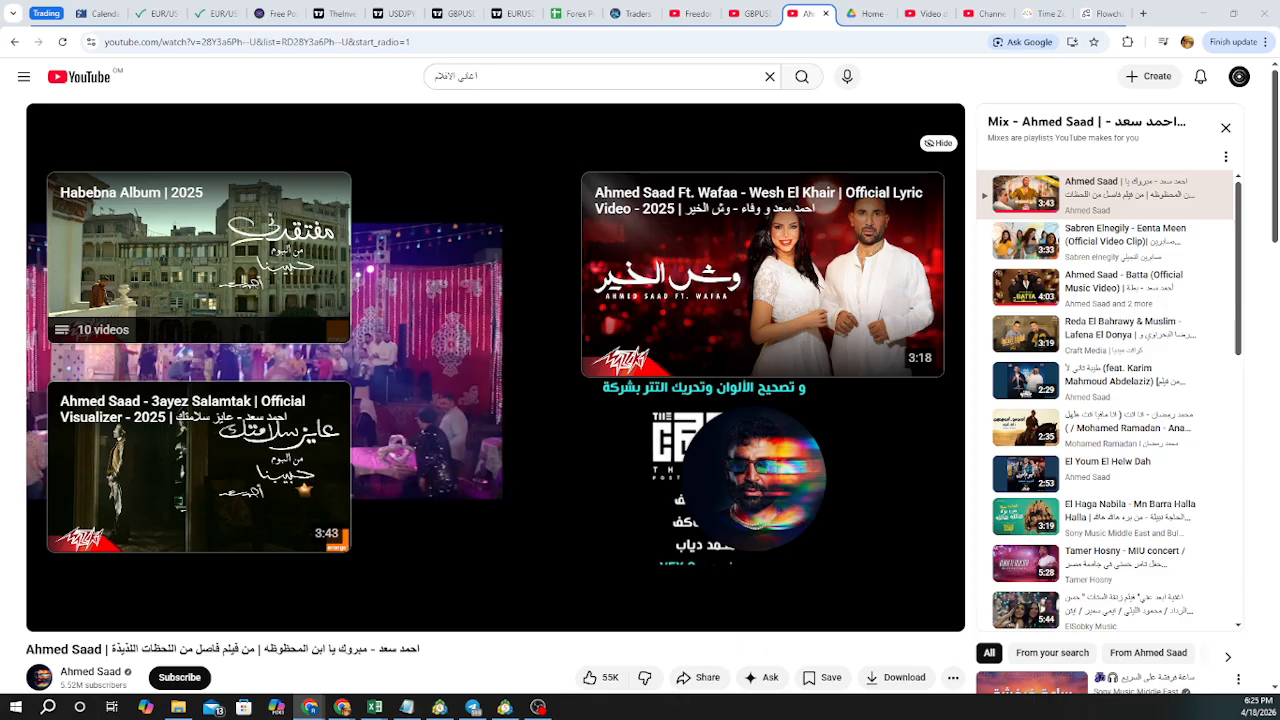
key(alt+Tab)
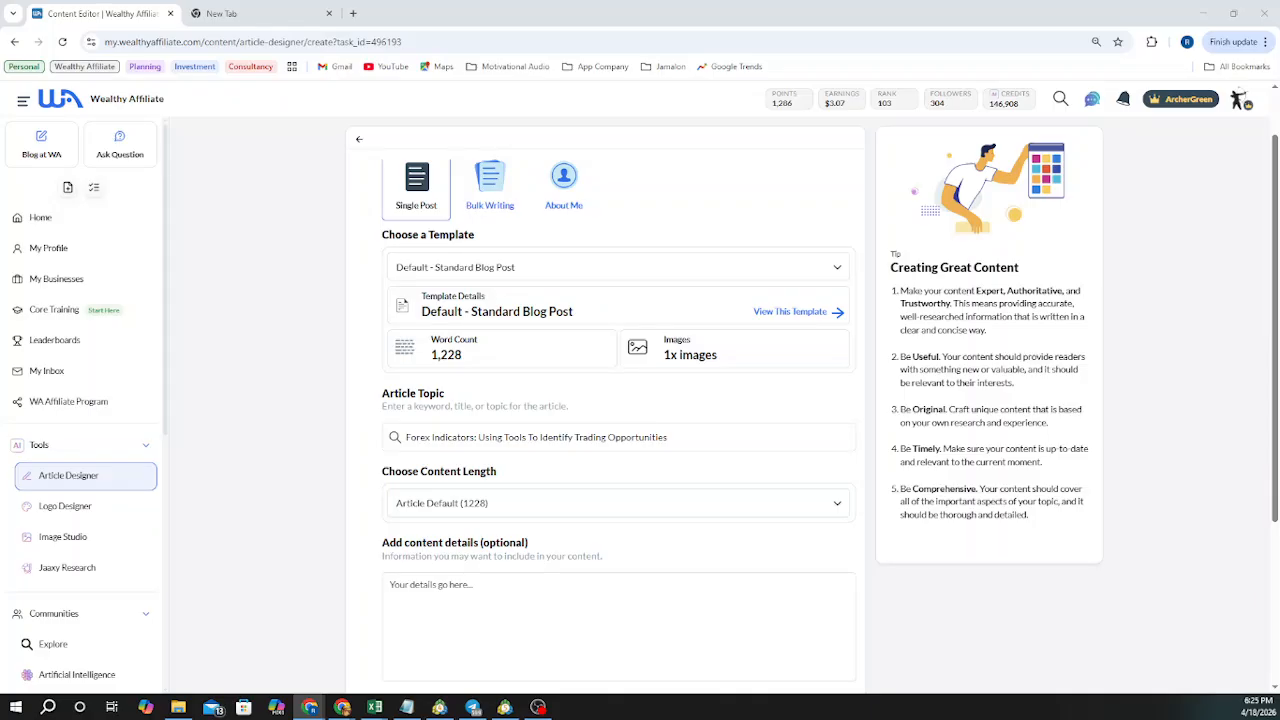
key(super+d)
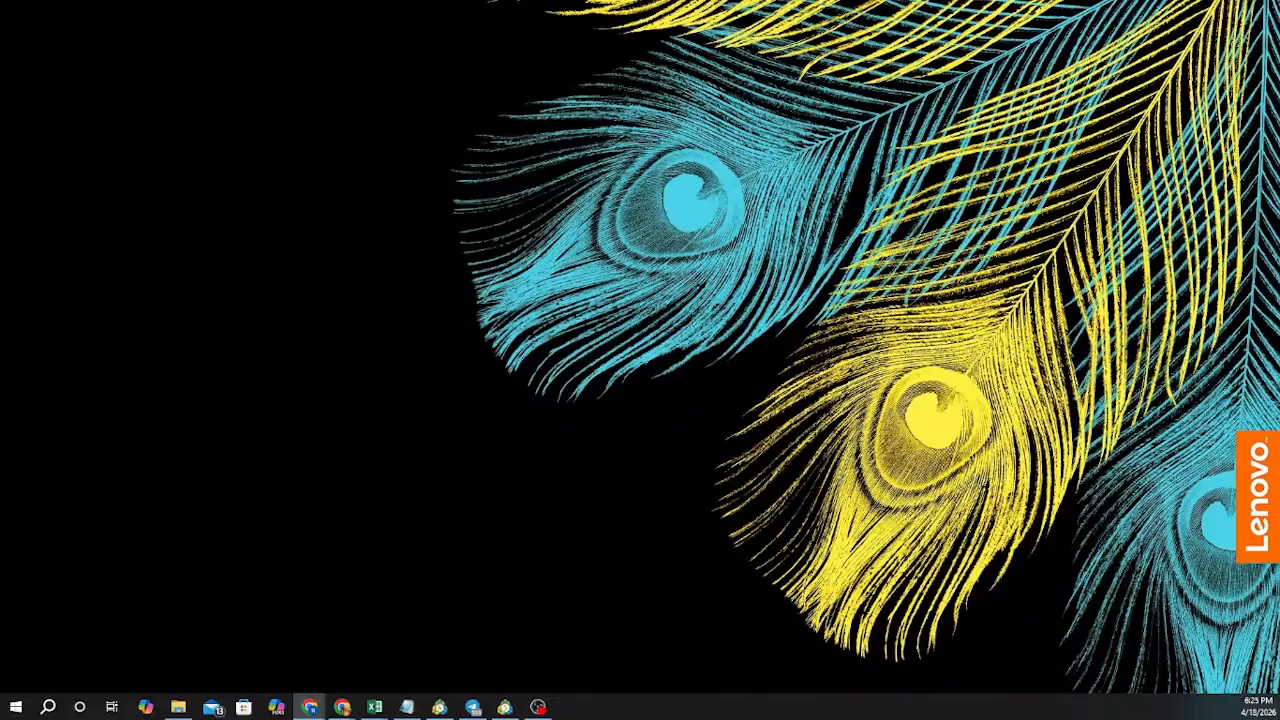
key(super+d)
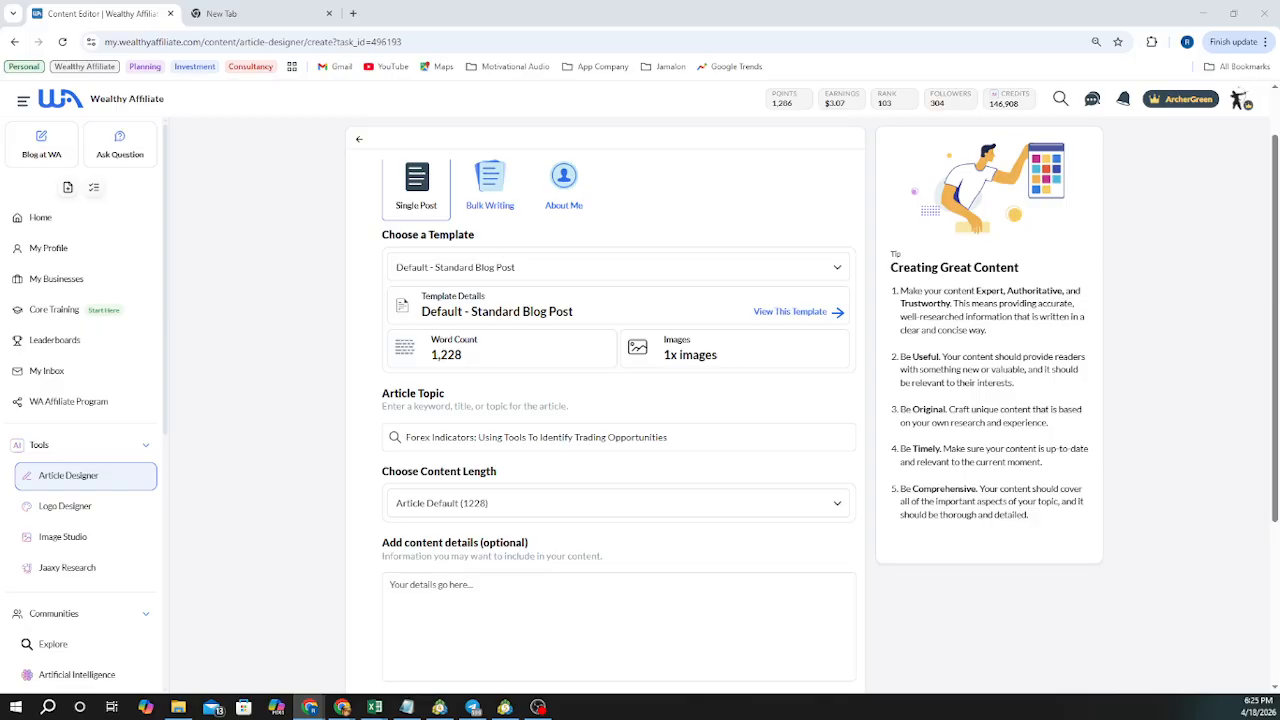
Add content details requesting hyperlinked SEO keywords, keywords without hyperlinks, a TL;DR section and an FAQ section, with a blank line before the keyword list
click(465, 587)
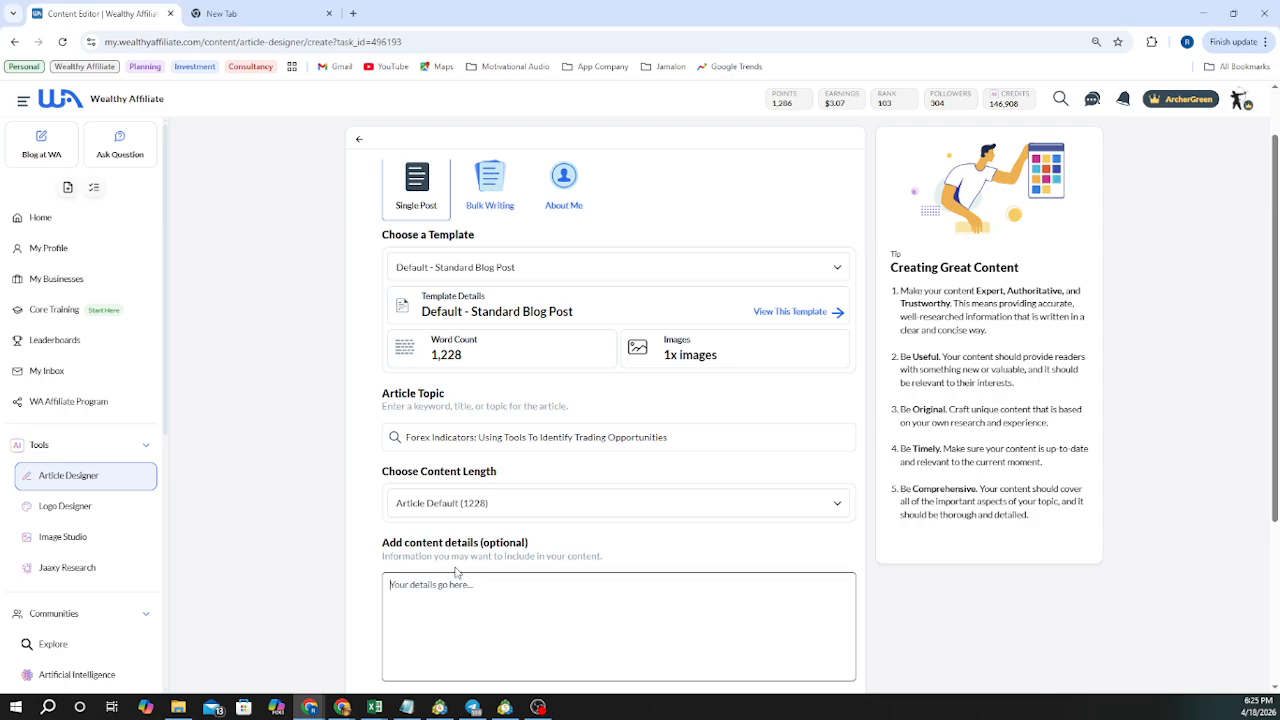
text(Use the following keywords contextually for SEO optimization in the content and make one hyperlink for each one of them to the corresponding URL as follows: Forex Trading Forex trading basics and terminology developing a Forex trading strategy major and minor currency pairs  Also use the following keywords but without hyperlinks:   Include a keyword-rich TL;DR  Section after the introductory paragraph. Do not  include hyperlinks in this section. Include FAQ section before the conclusion.  Do not include a hyperlink in the question; you can include a hyperlink in the answer as an option.)
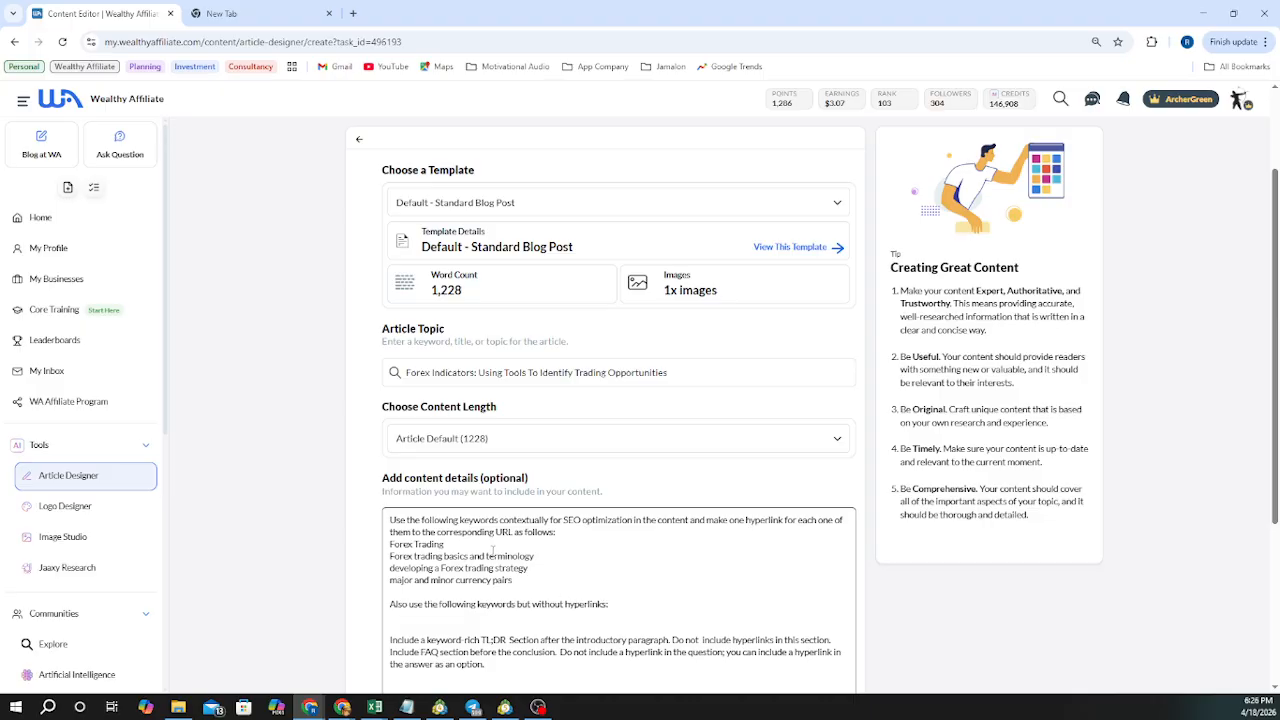
click(389, 544)
key(Return)
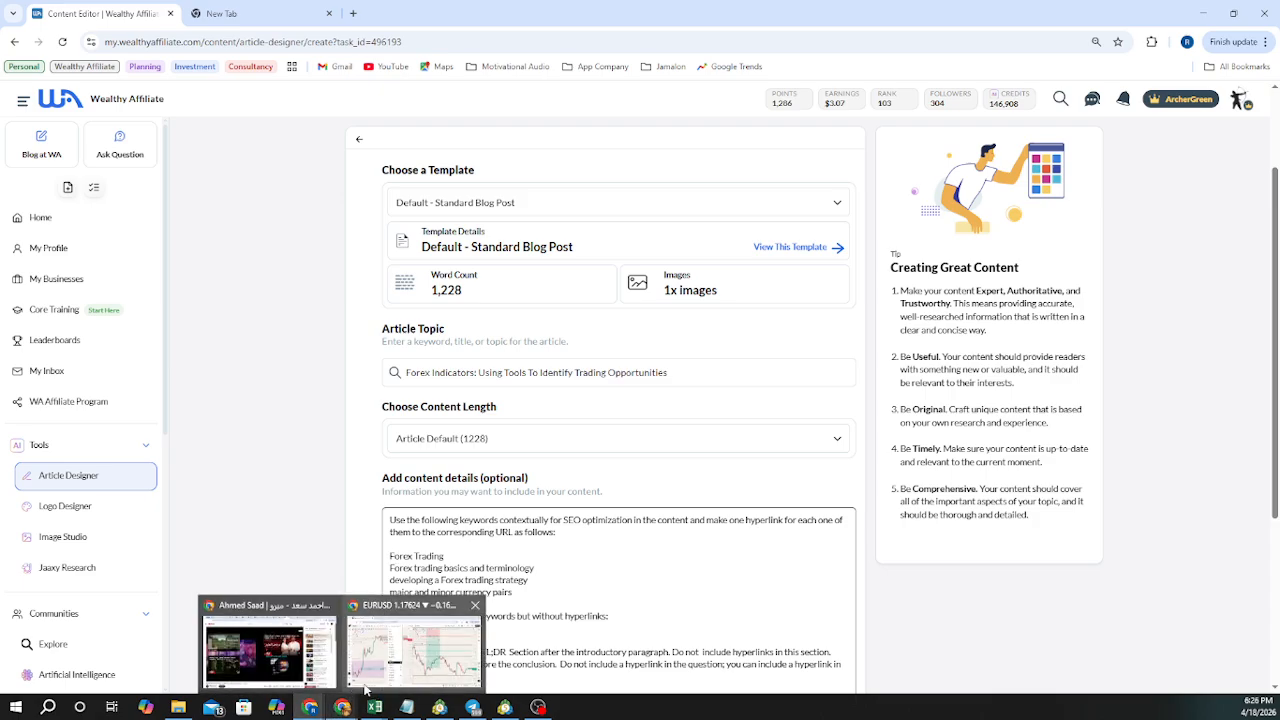
Switch to the MindMeister "Blog Structure" map, maximize its window, and add an empty topic below "Forex Trading Platforms And Tools"
mouse_move(310, 708)
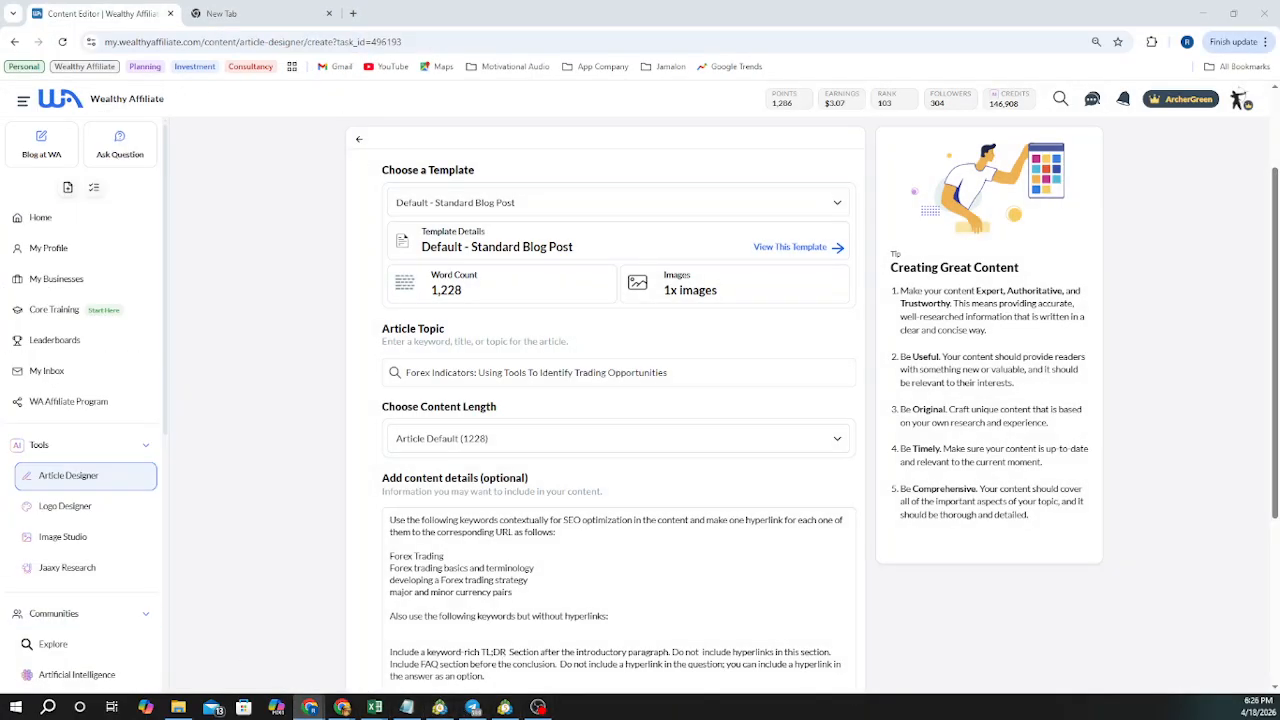
drag(258, 124, 163, 121)
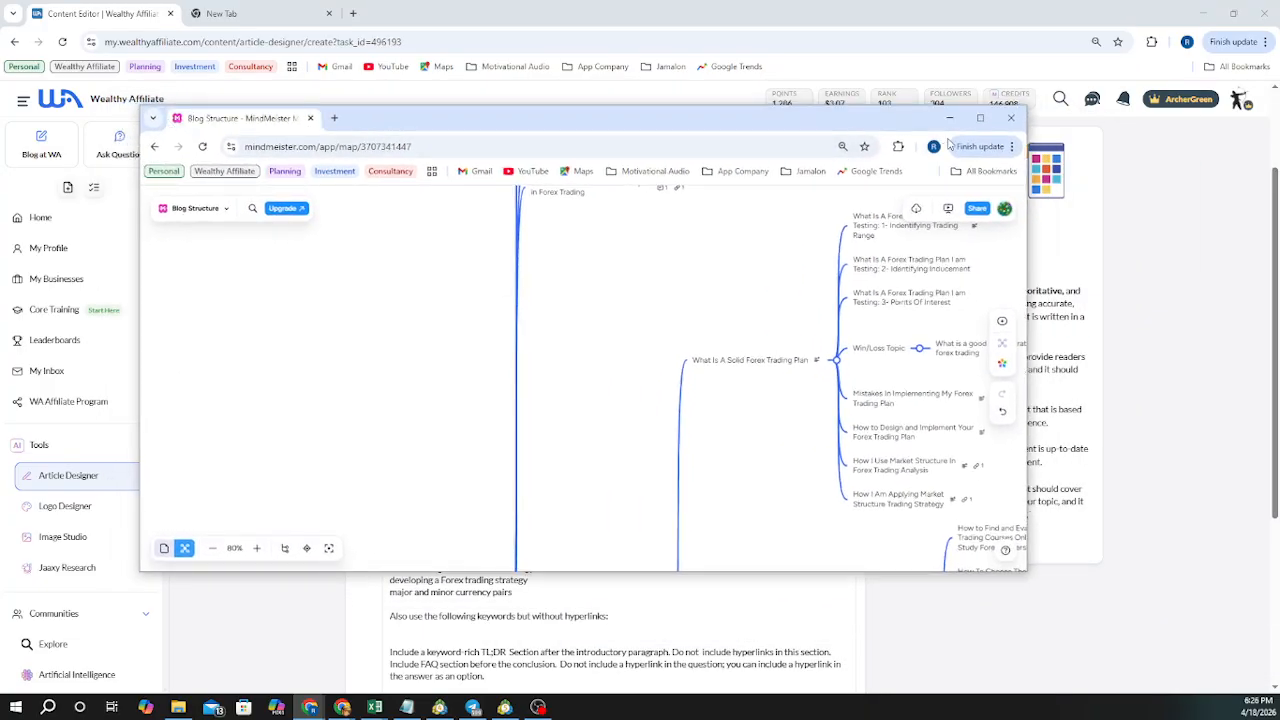
click(979, 125)
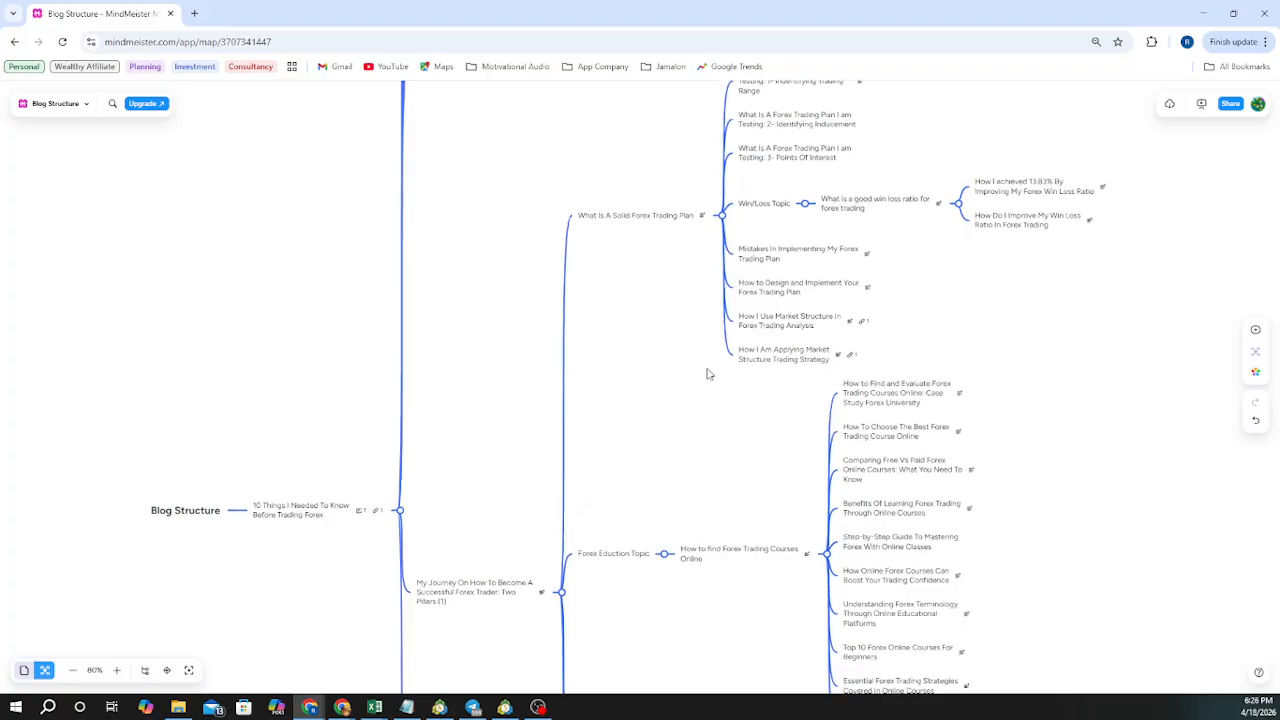
scroll(668, 426, down, 10)
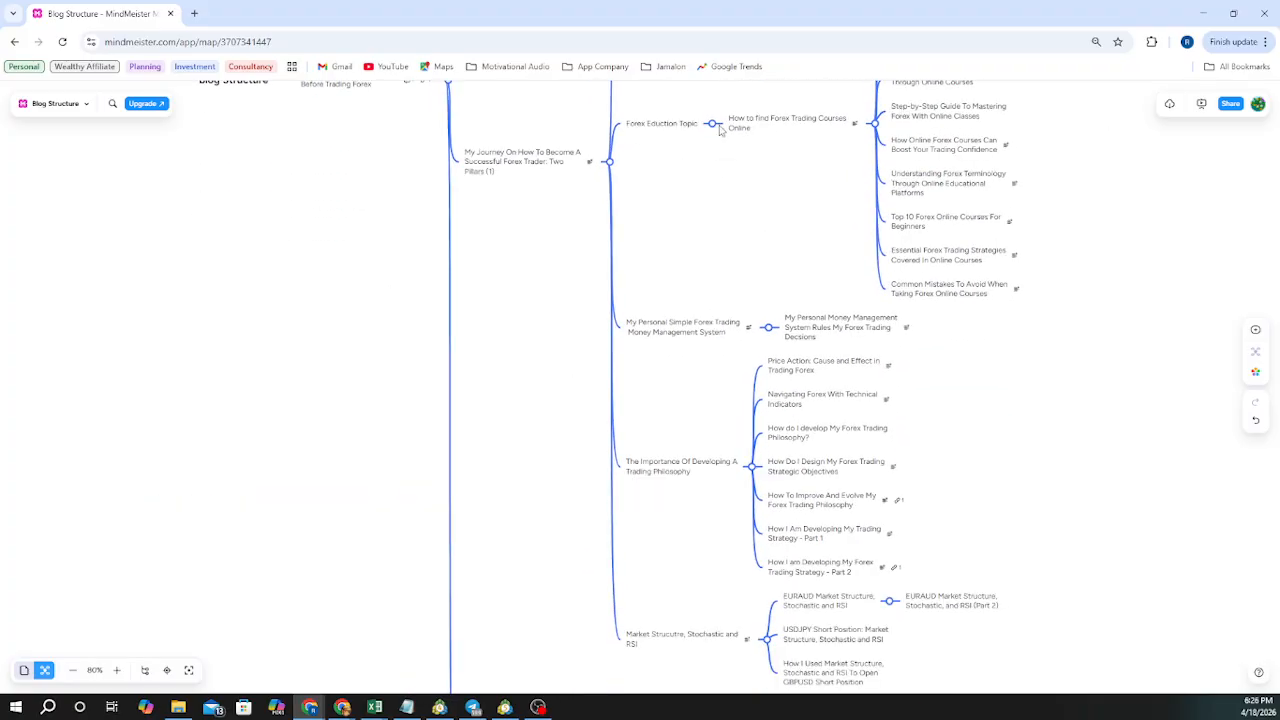
scroll(638, 407, down, 5)
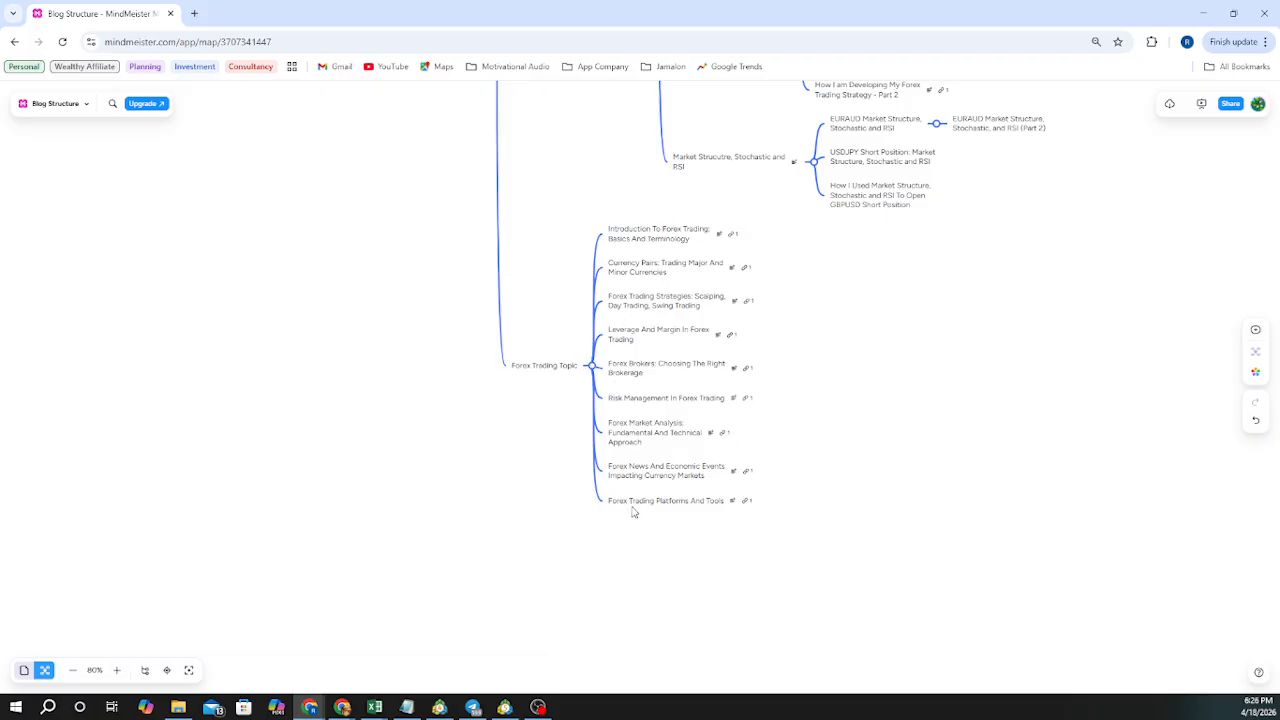
click(633, 510)
click(680, 527)
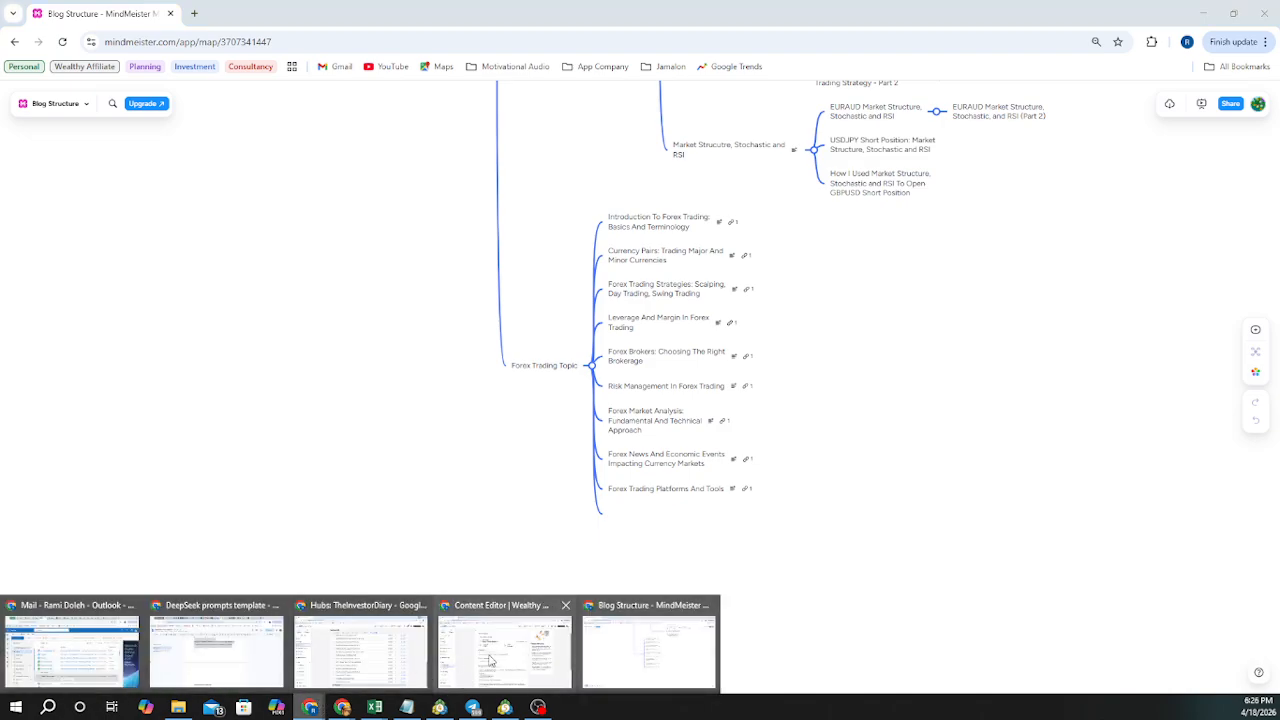
Copy the article topic "Forex Indicators: Using Tools To Identify Trading Opportunities" from the Wealthy Affiliate content editor
click(492, 655)
drag(407, 372, 686, 363)
key(ctrl+c)
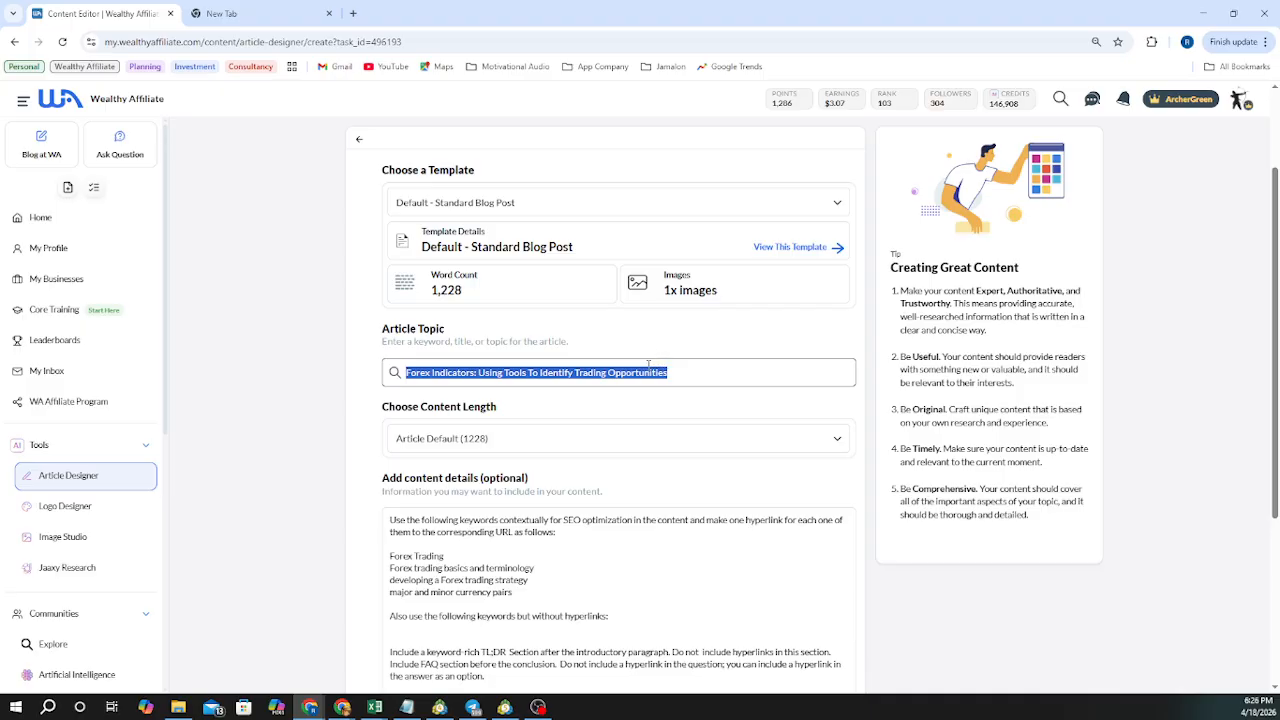
click(283, 14)
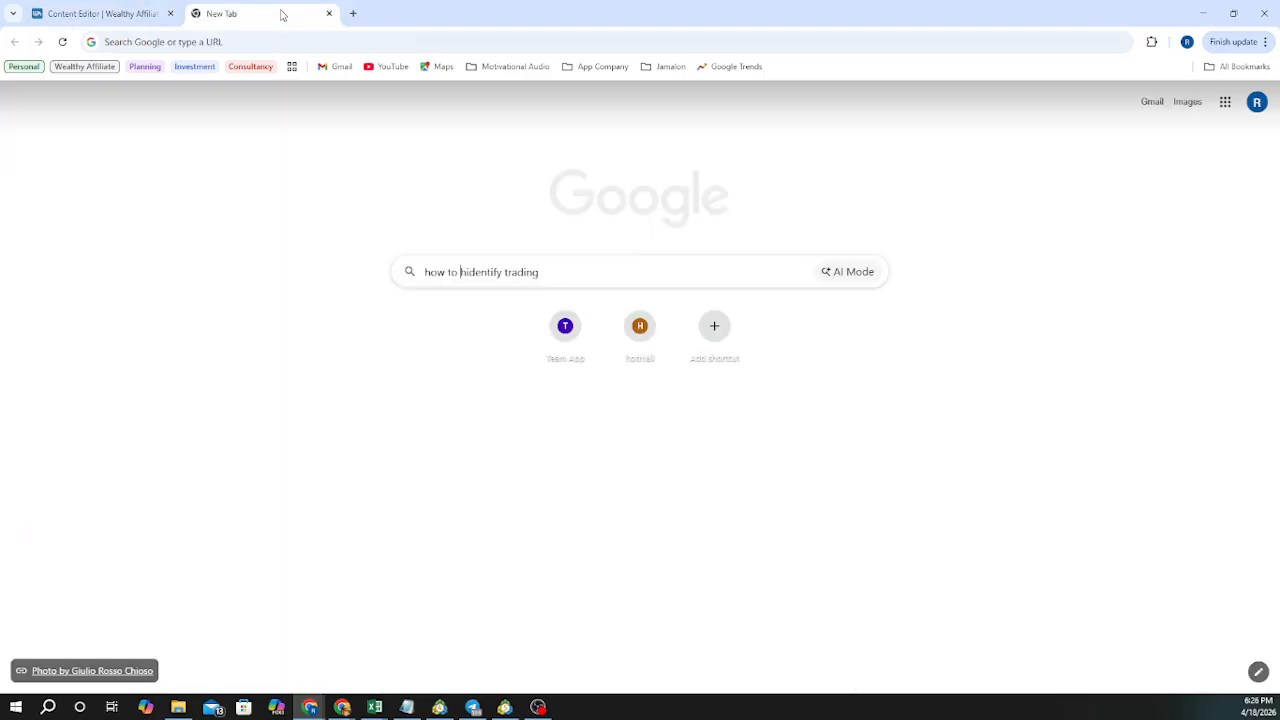
click(101, 15)
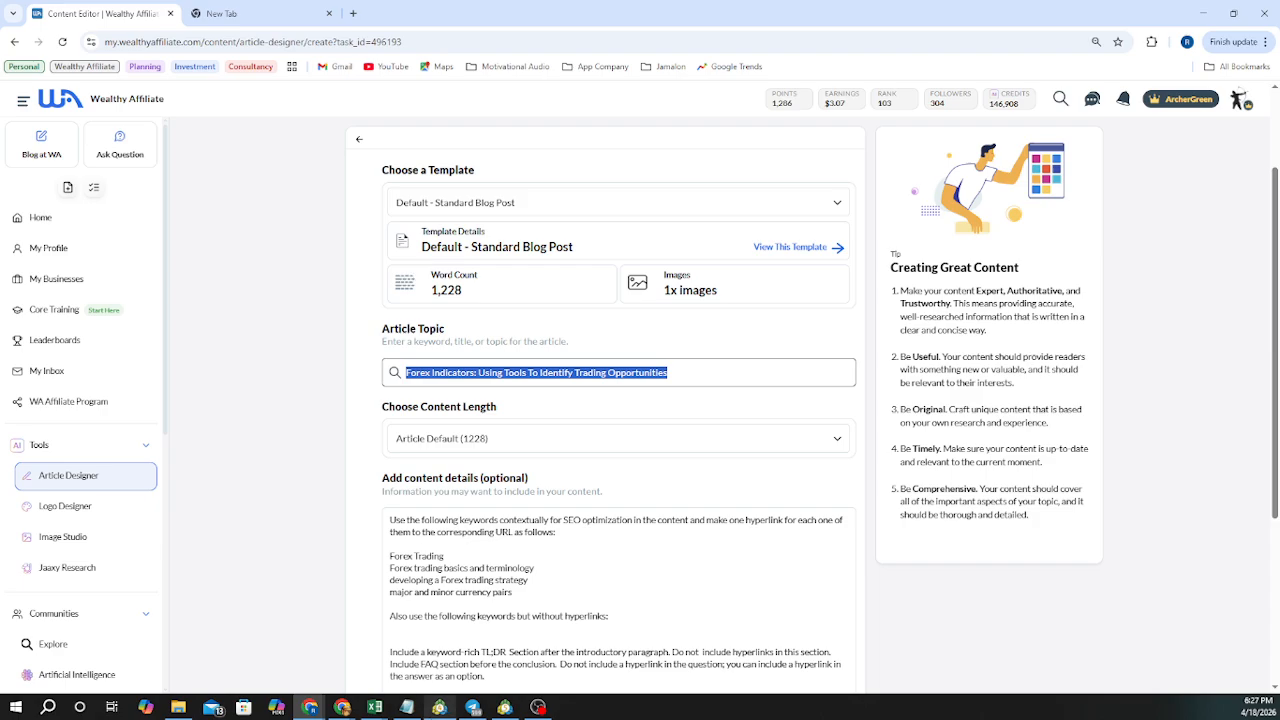
Switch to the MindMeister map and name the empty Forex Trading topic "Forex Indicators: Using Tools To Identify Trading Opportunities"
click(310, 707)
click(590, 650)
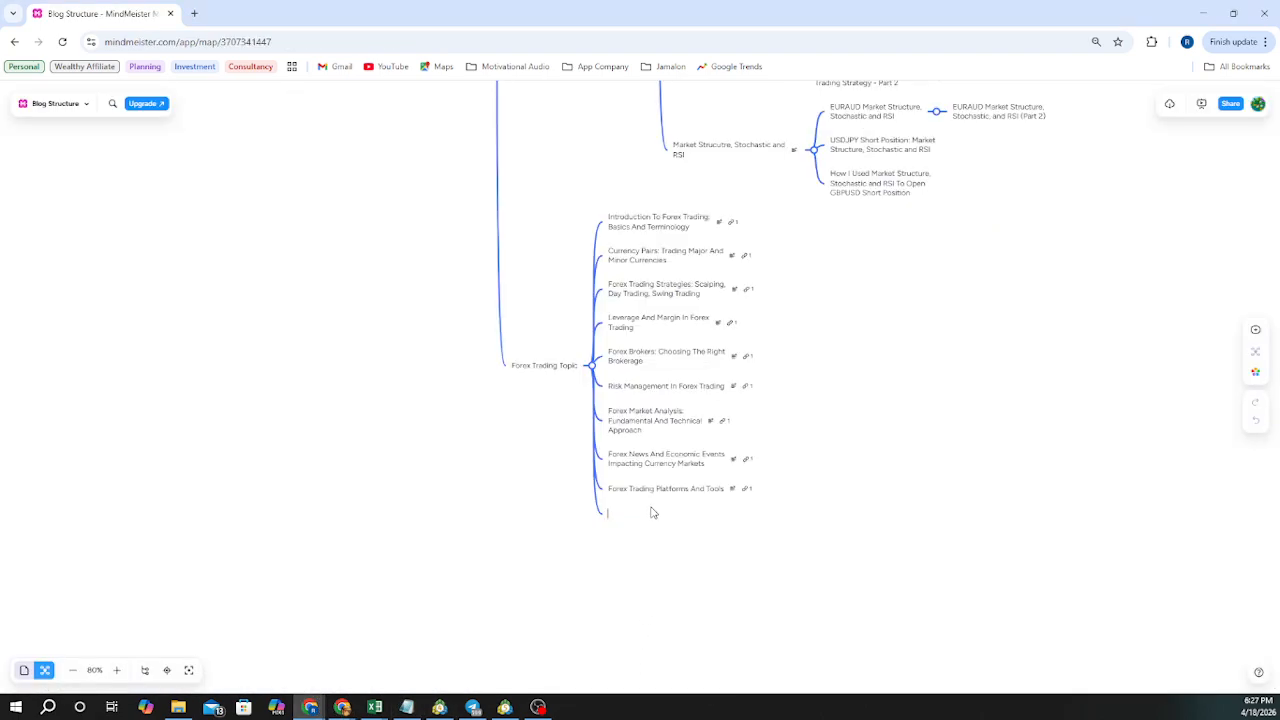
key(ctrl+v)
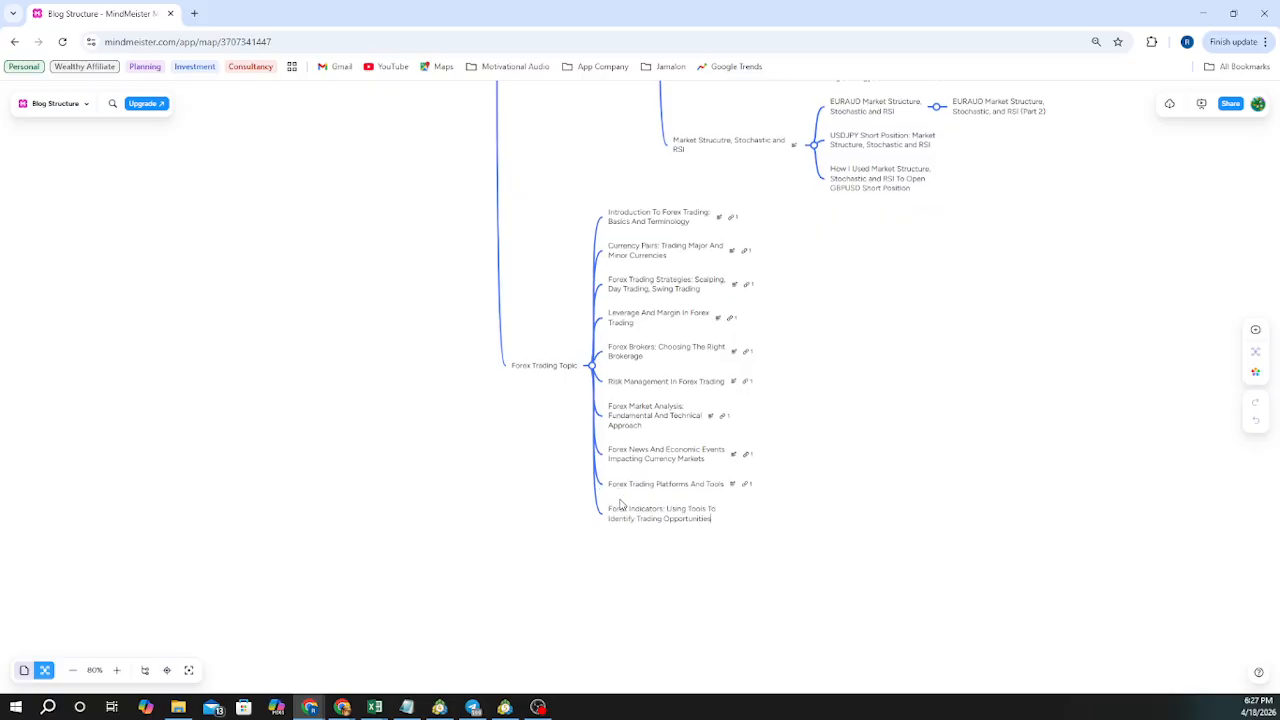
click(686, 511)
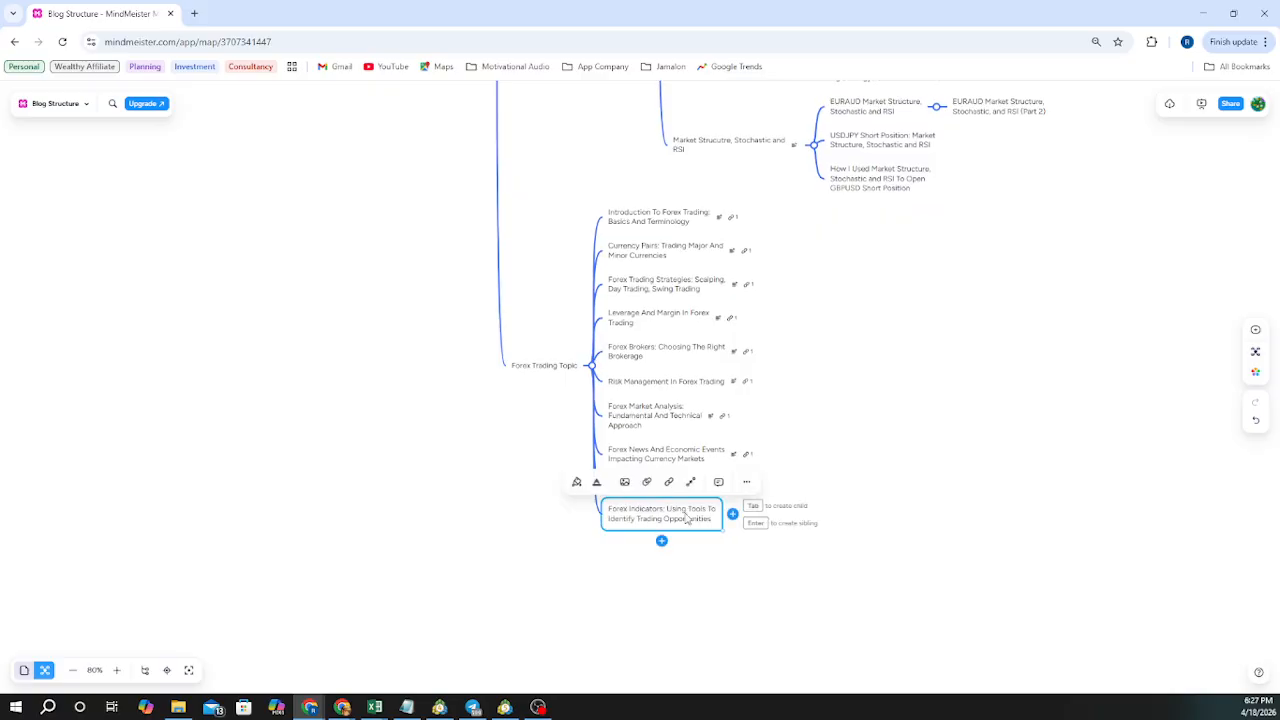
click(748, 484)
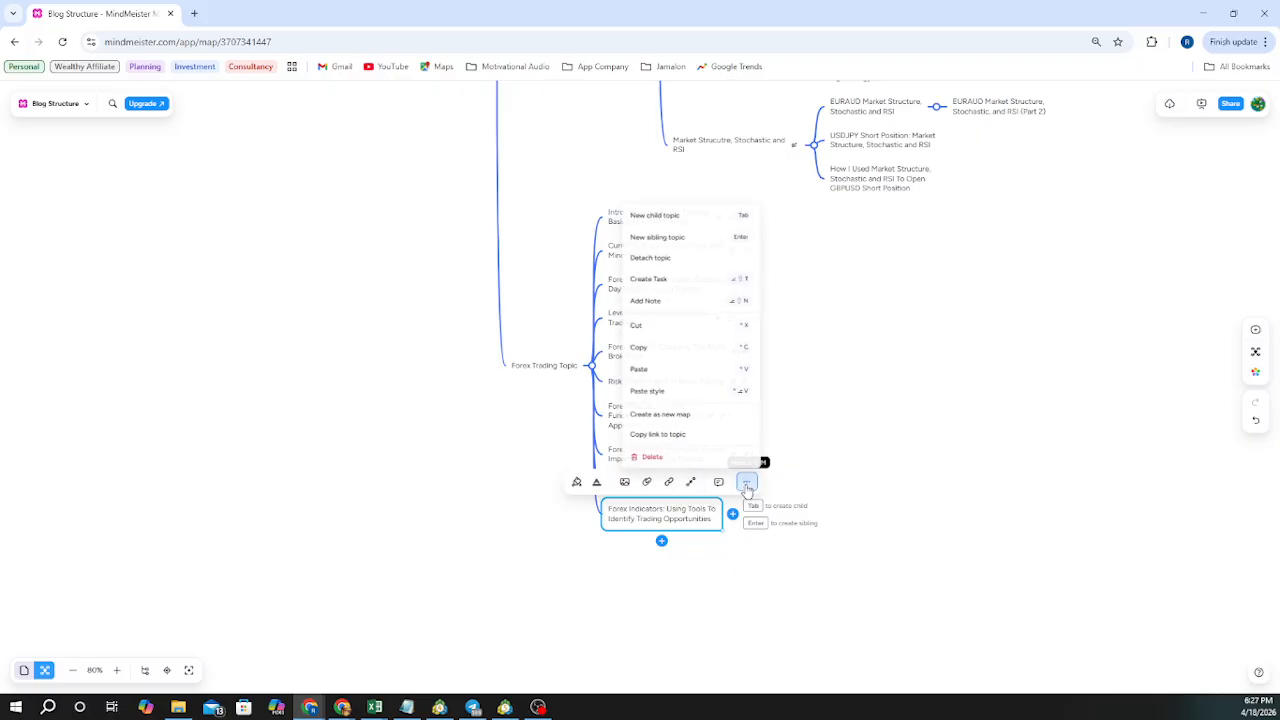
click(665, 301)
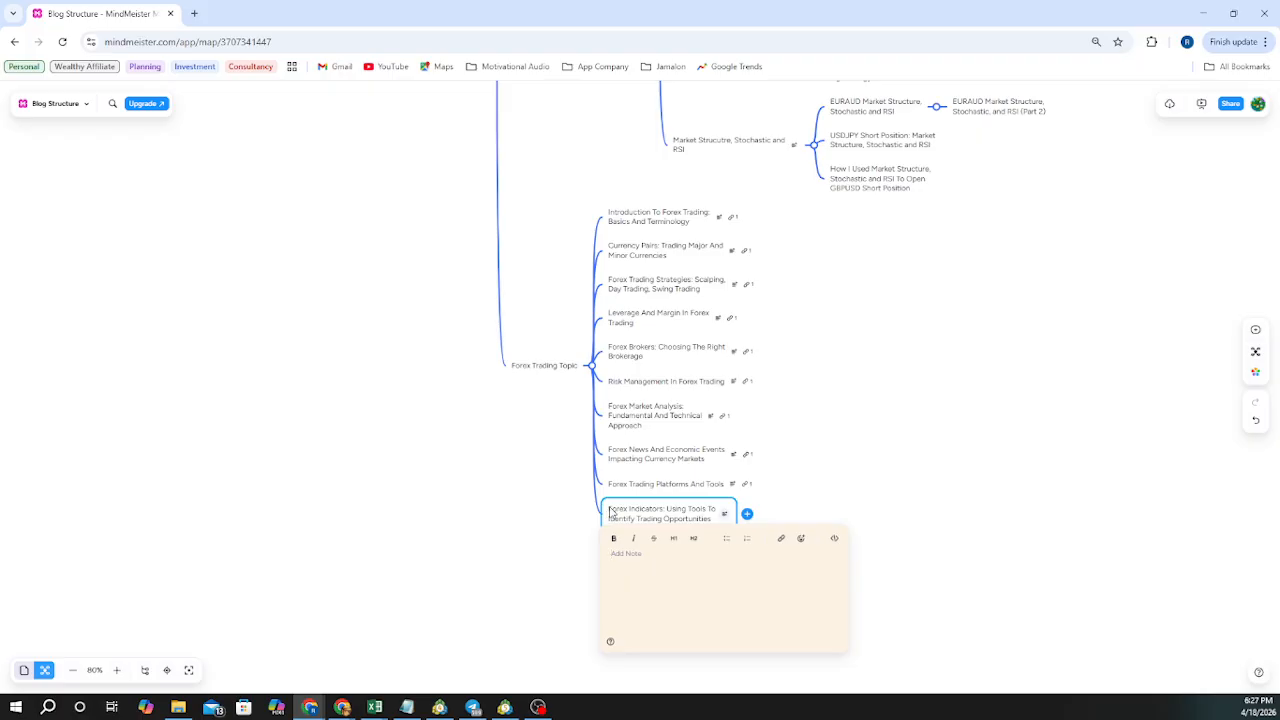
click(829, 493)
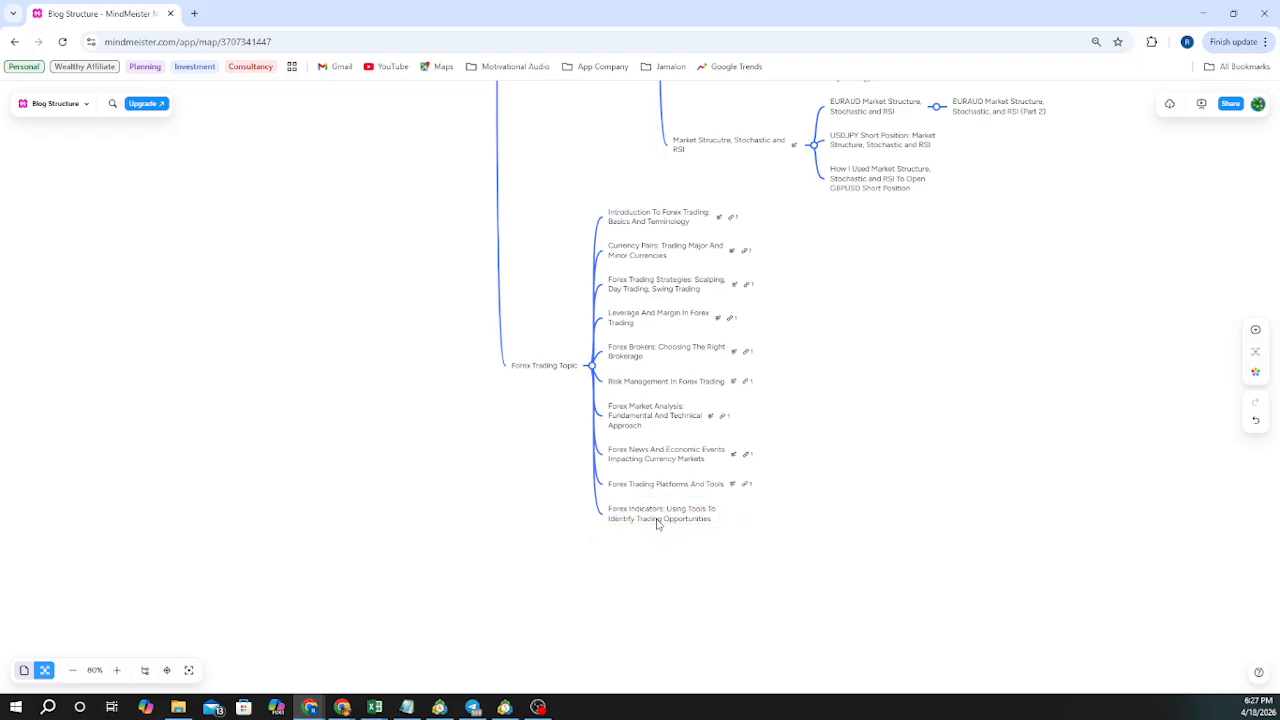
Copy "Forex Indicators" from the new article topic's title and paste it as the first line of a note on that topic
click(611, 514)
click(611, 514)
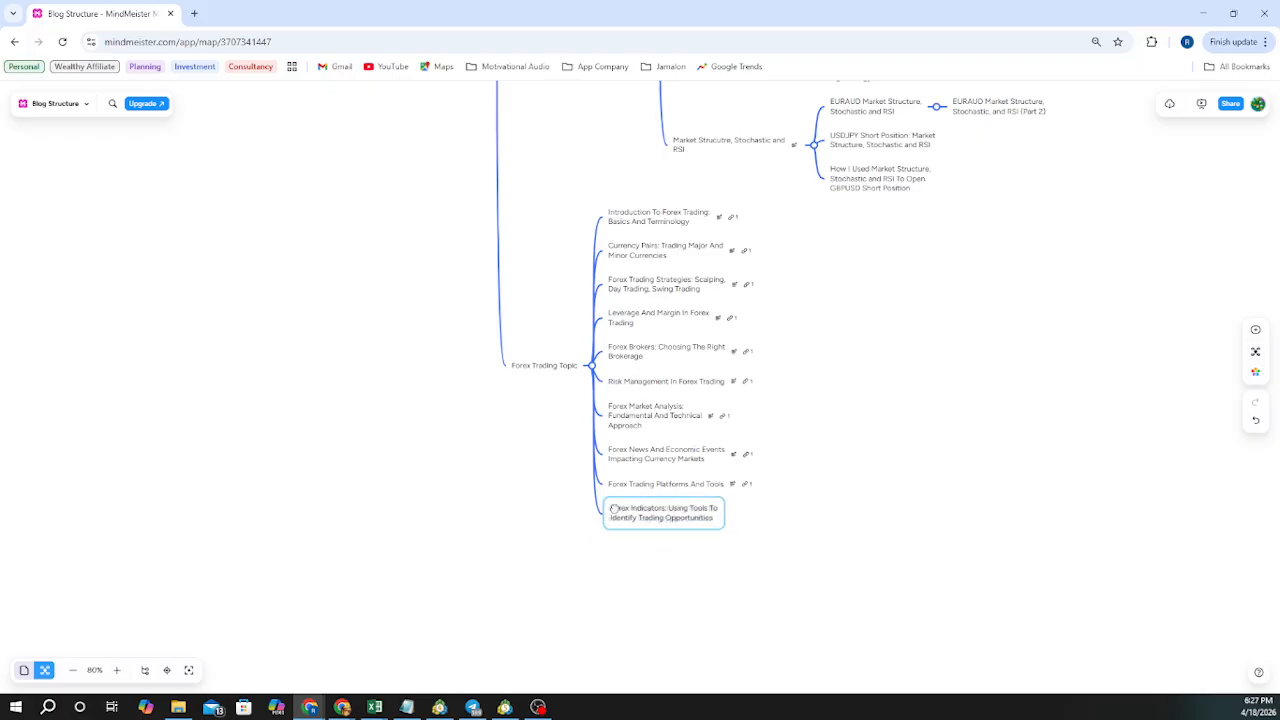
drag(622, 508, 672, 506)
key(ctrl+c)
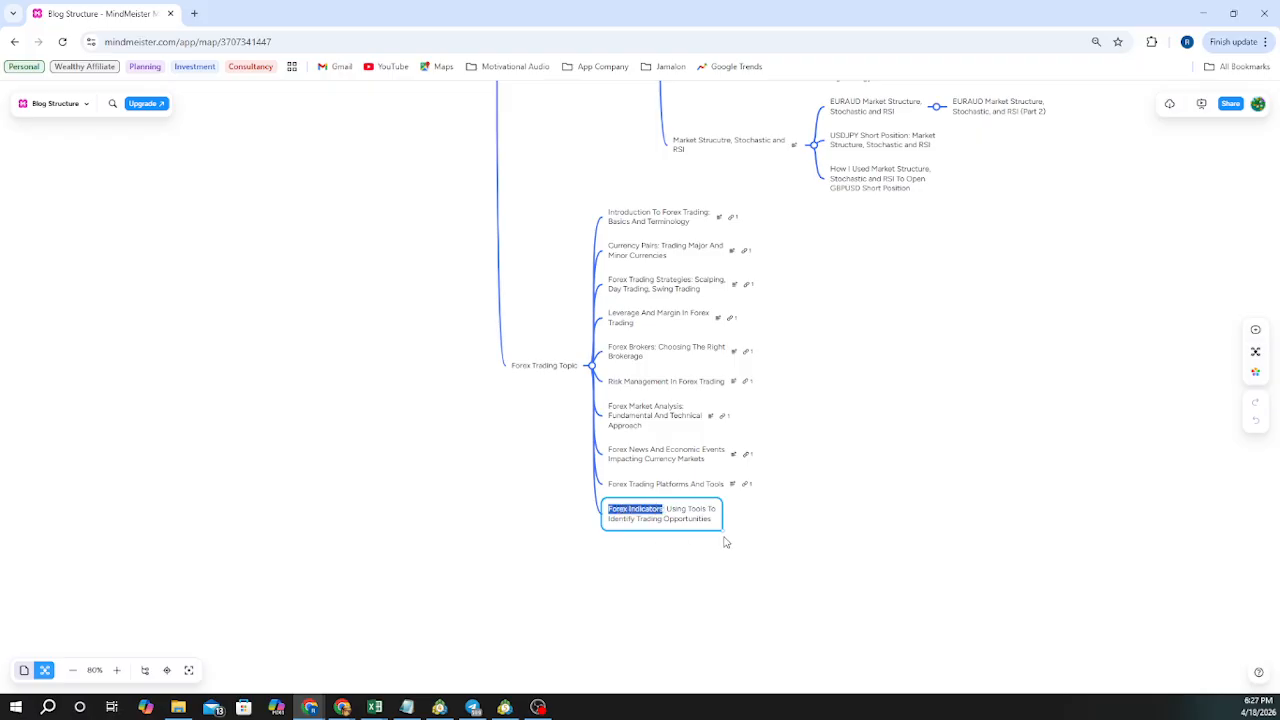
click(744, 512)
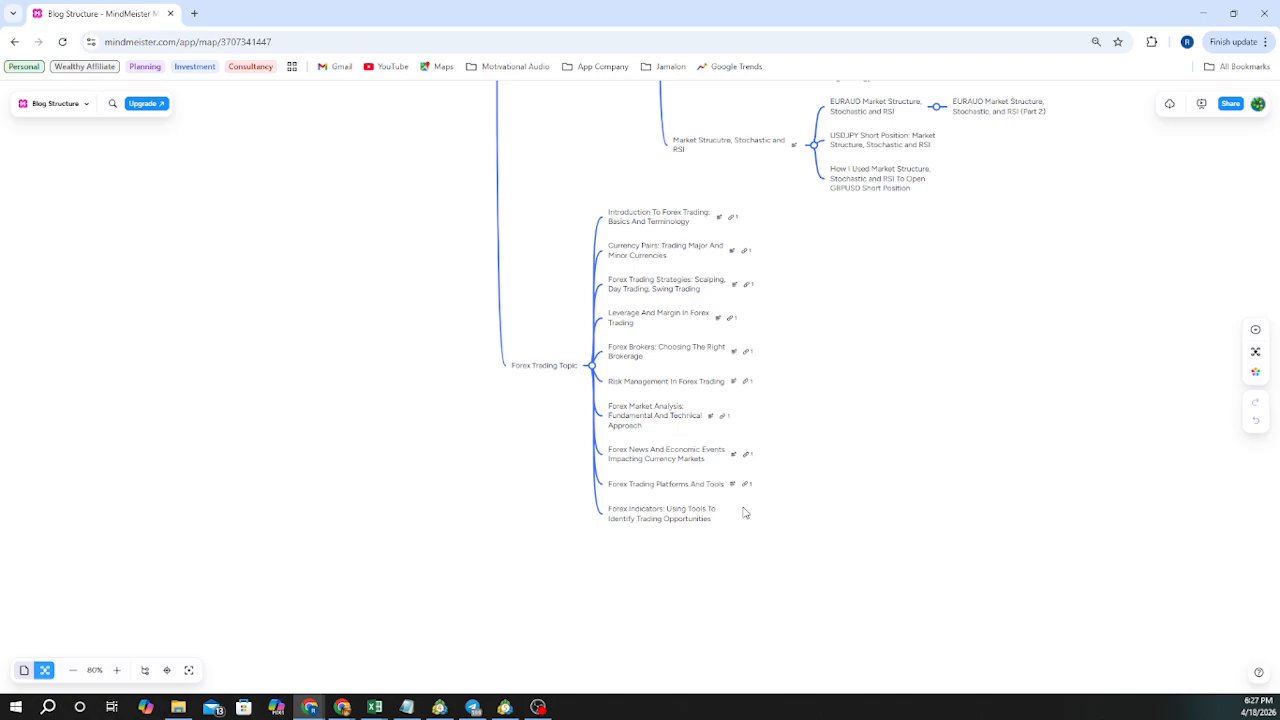
click(700, 517)
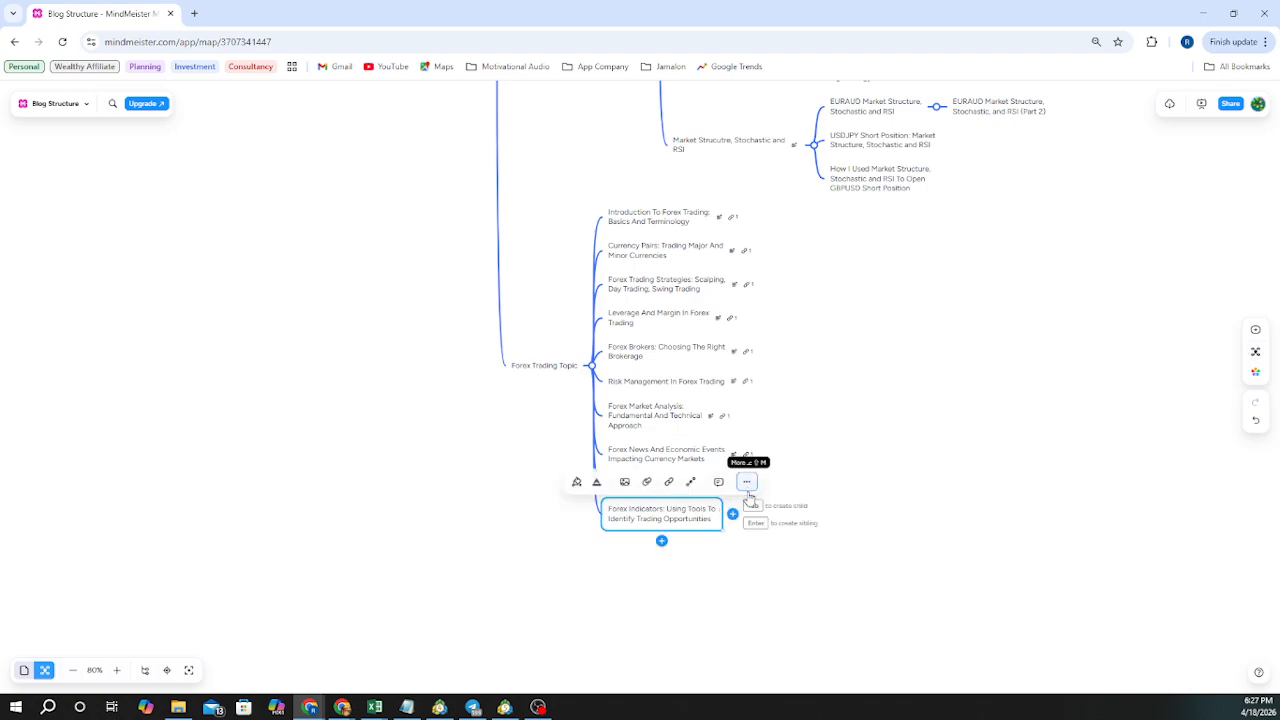
click(747, 482)
click(667, 303)
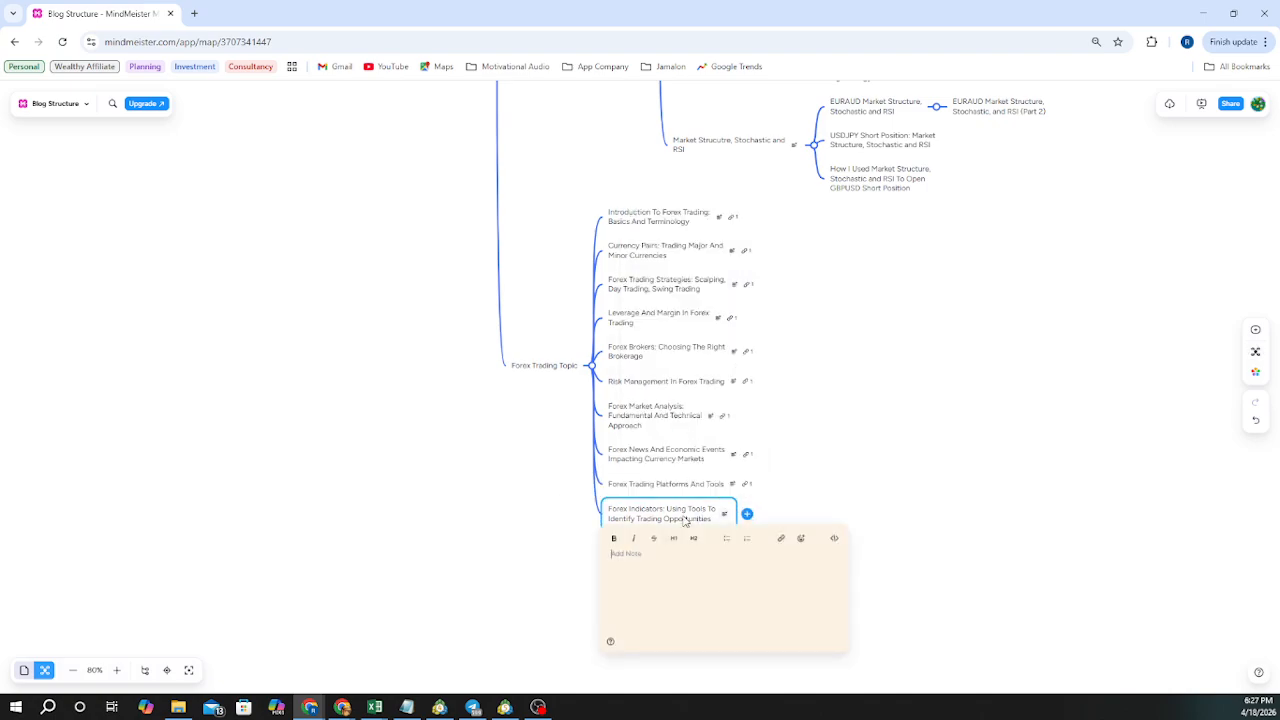
key(ctrl+v)
click(806, 492)
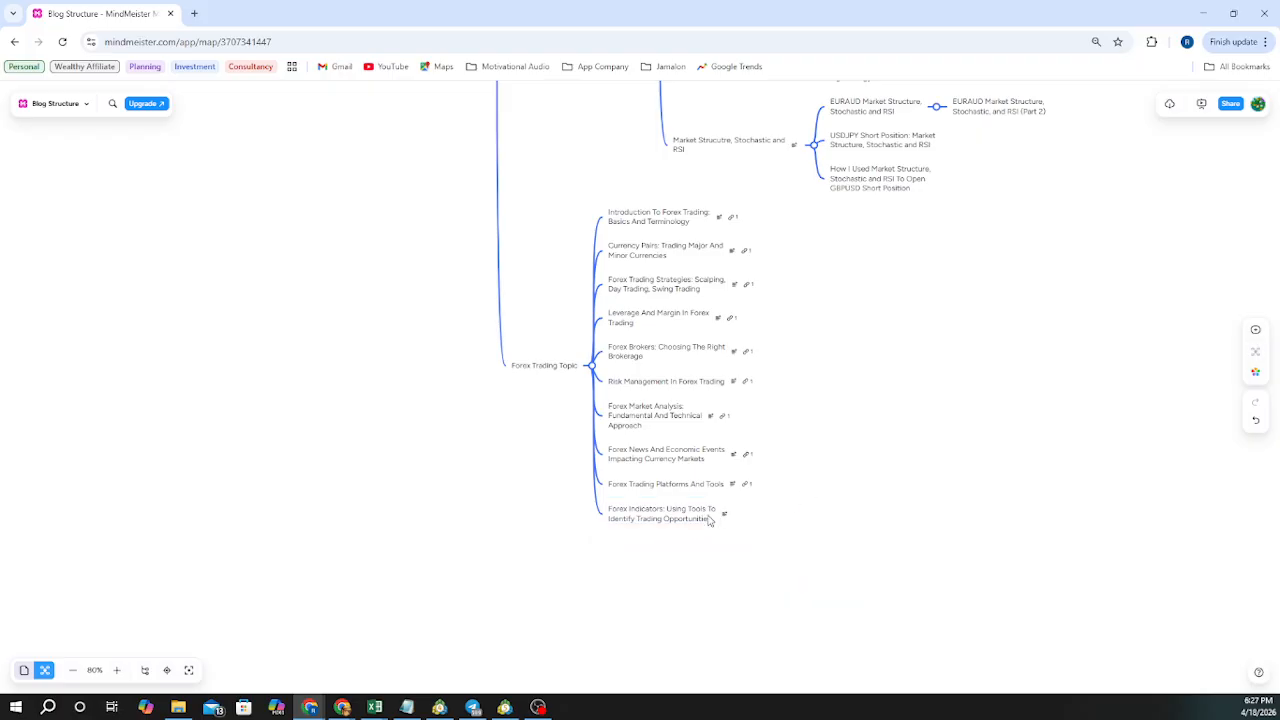
Copy "Identify Trading Opportunities" from the topic's title and paste it as the second line of its note
click(617, 518)
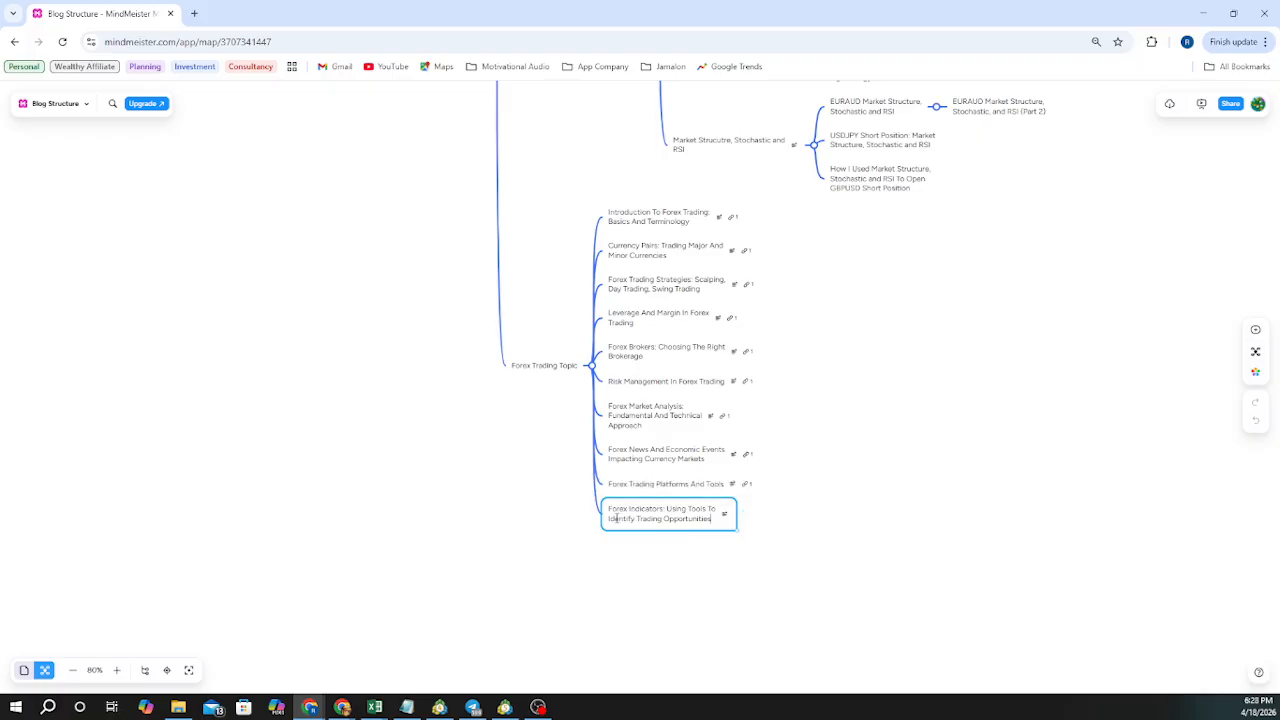
drag(609, 518, 717, 527)
key(ctrl+c)
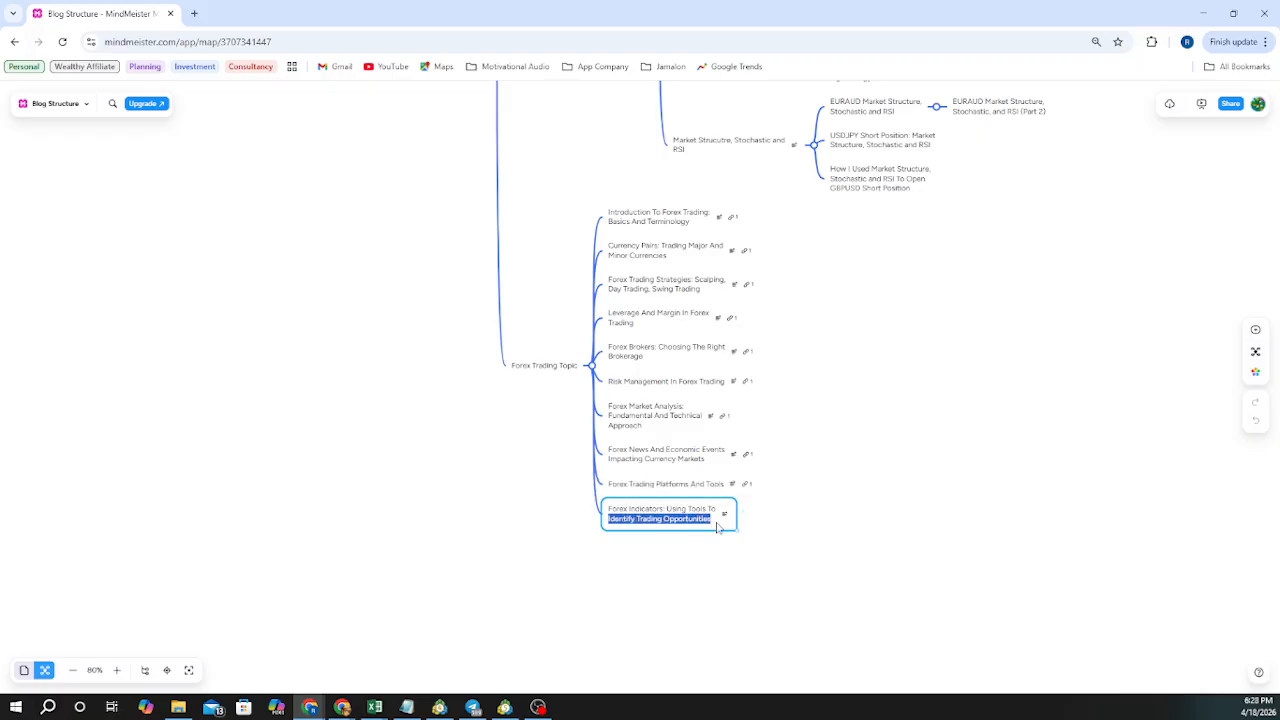
click(800, 533)
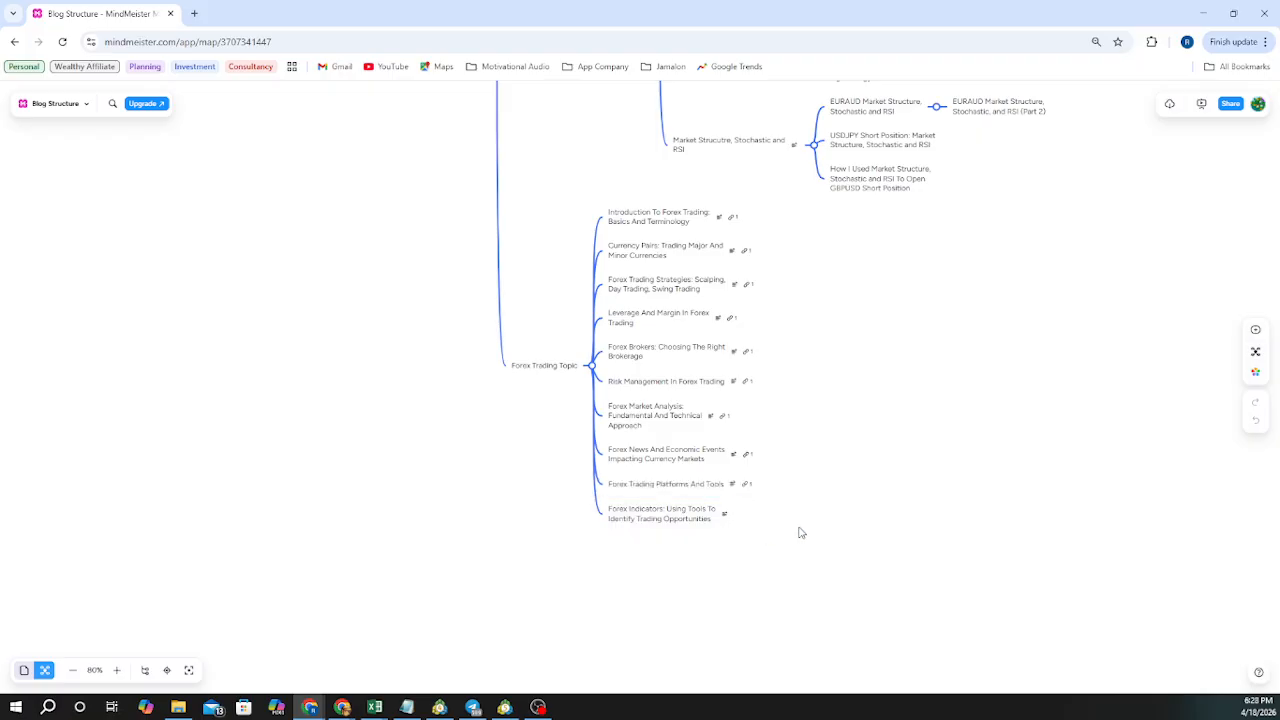
click(724, 514)
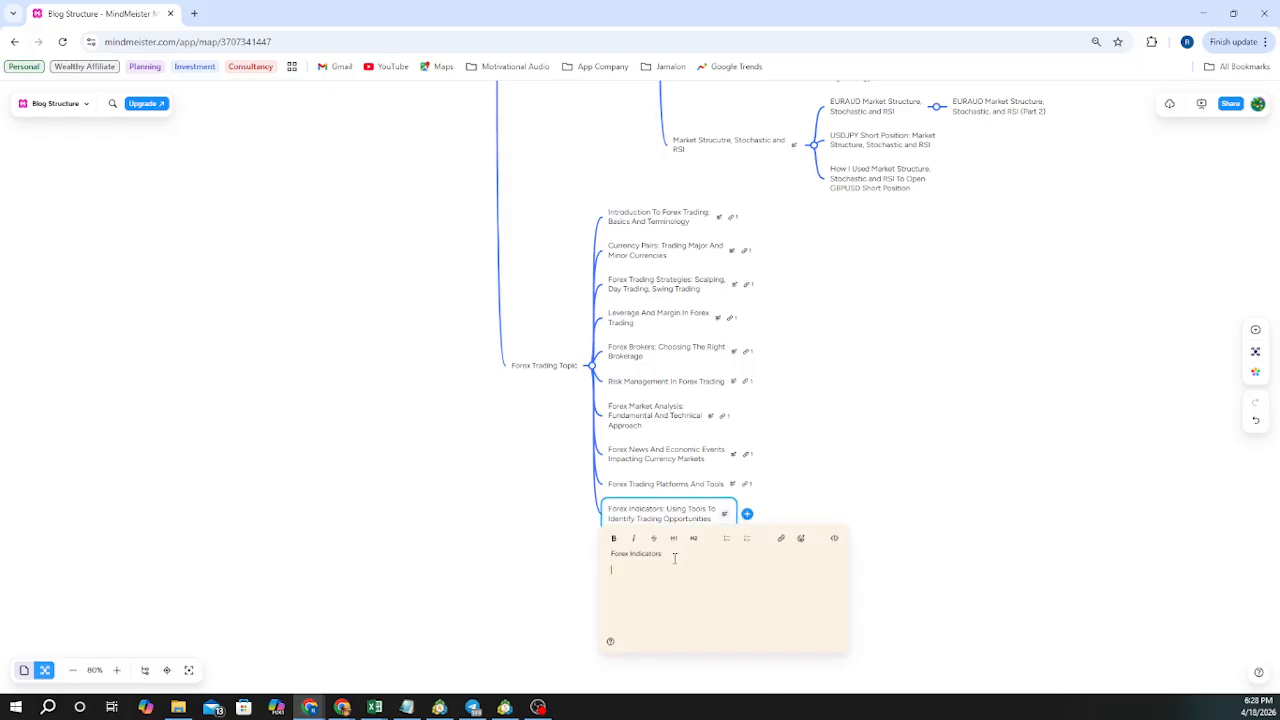
key(ctrl+v)
click(875, 498)
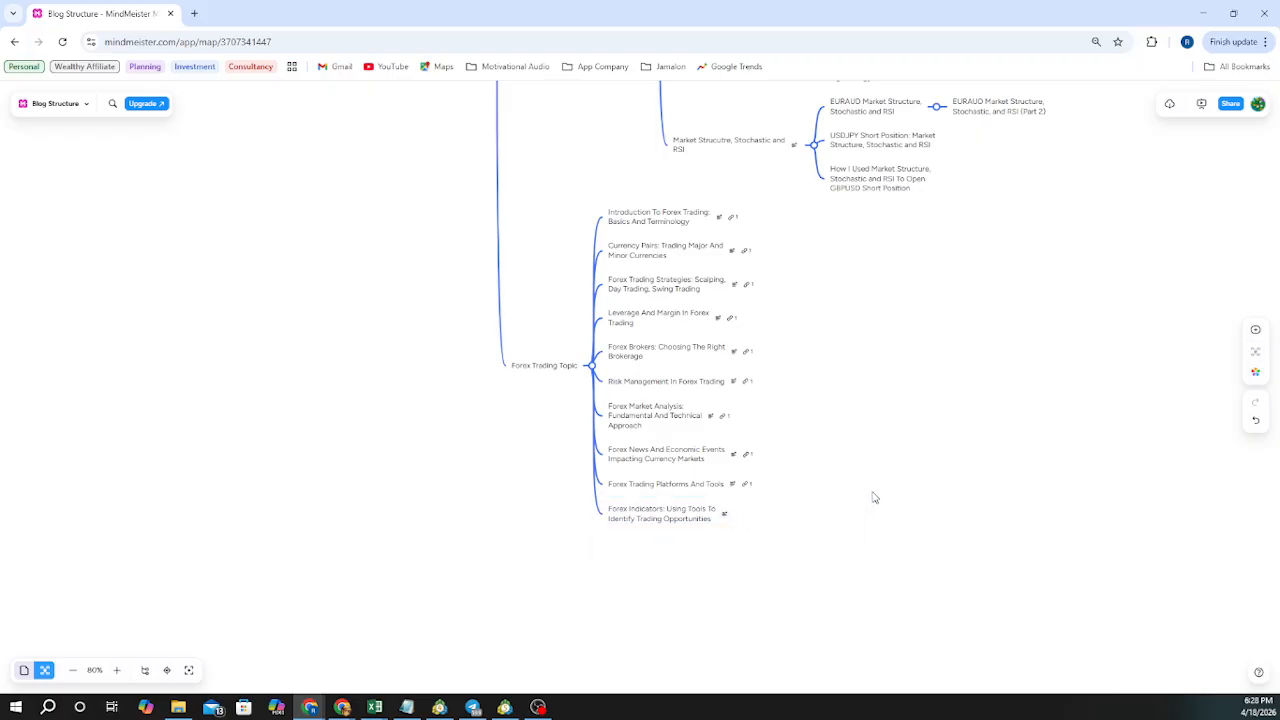
click(724, 516)
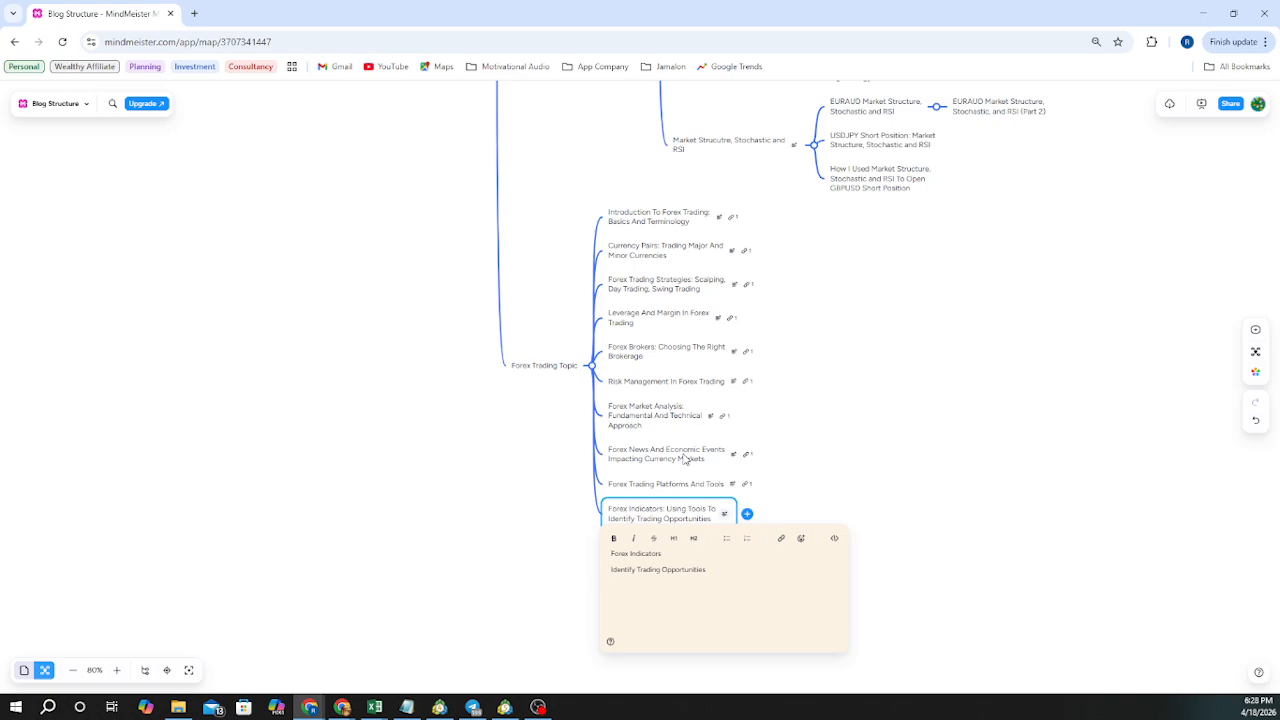
click(845, 464)
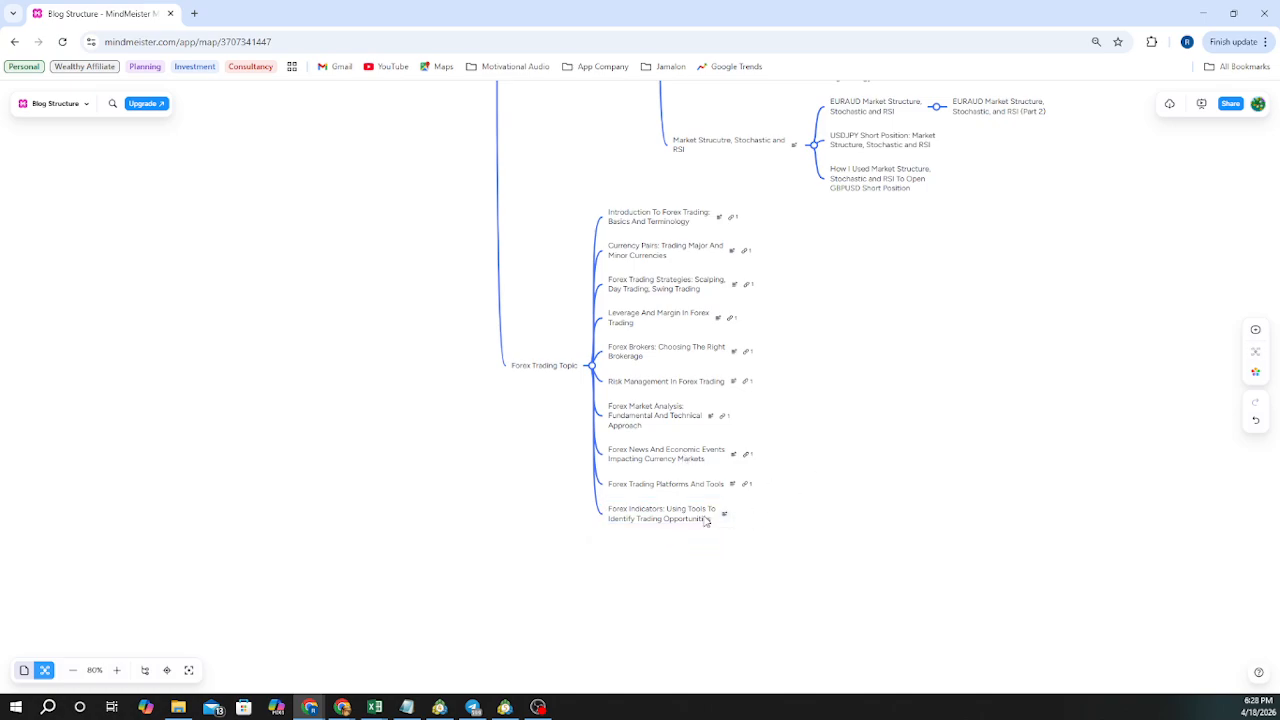
click(727, 518)
click(848, 496)
Take the keyword "Forex trading platforms" from the "Forex Trading Platforms And Tools" note and add it as the third line of the Forex Indicators note
click(732, 484)
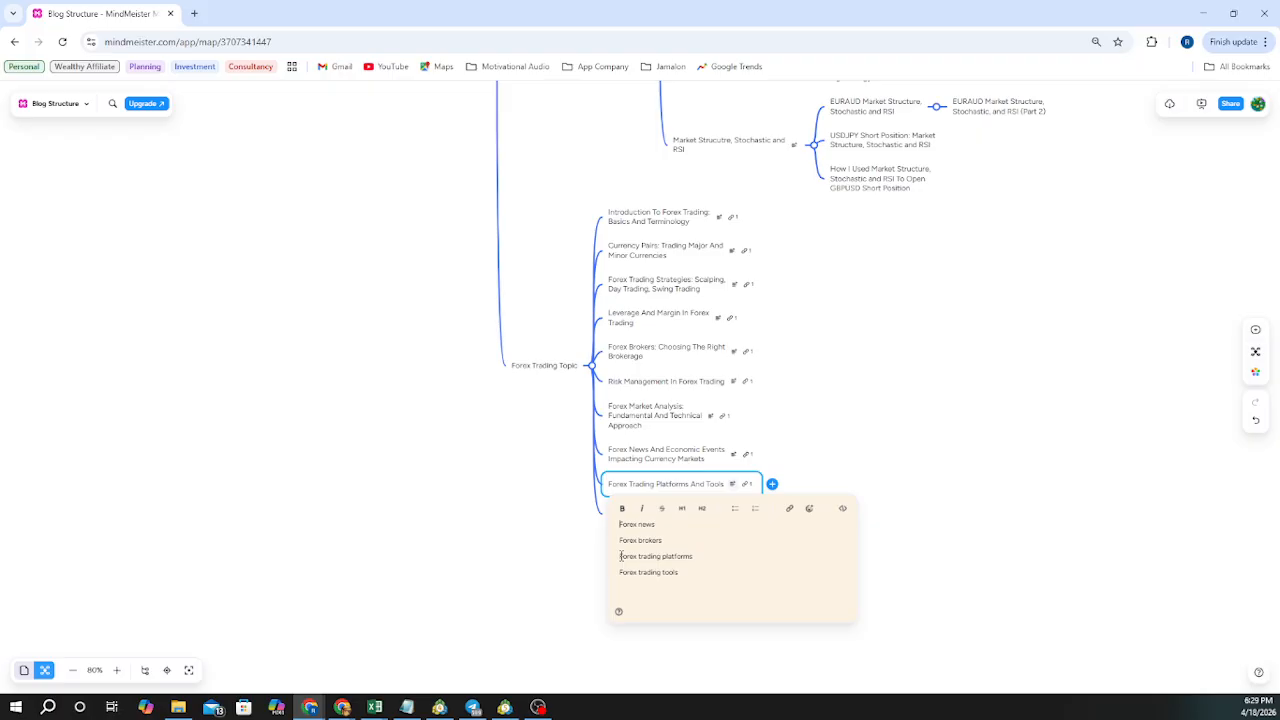
drag(620, 556, 694, 554)
click(930, 457)
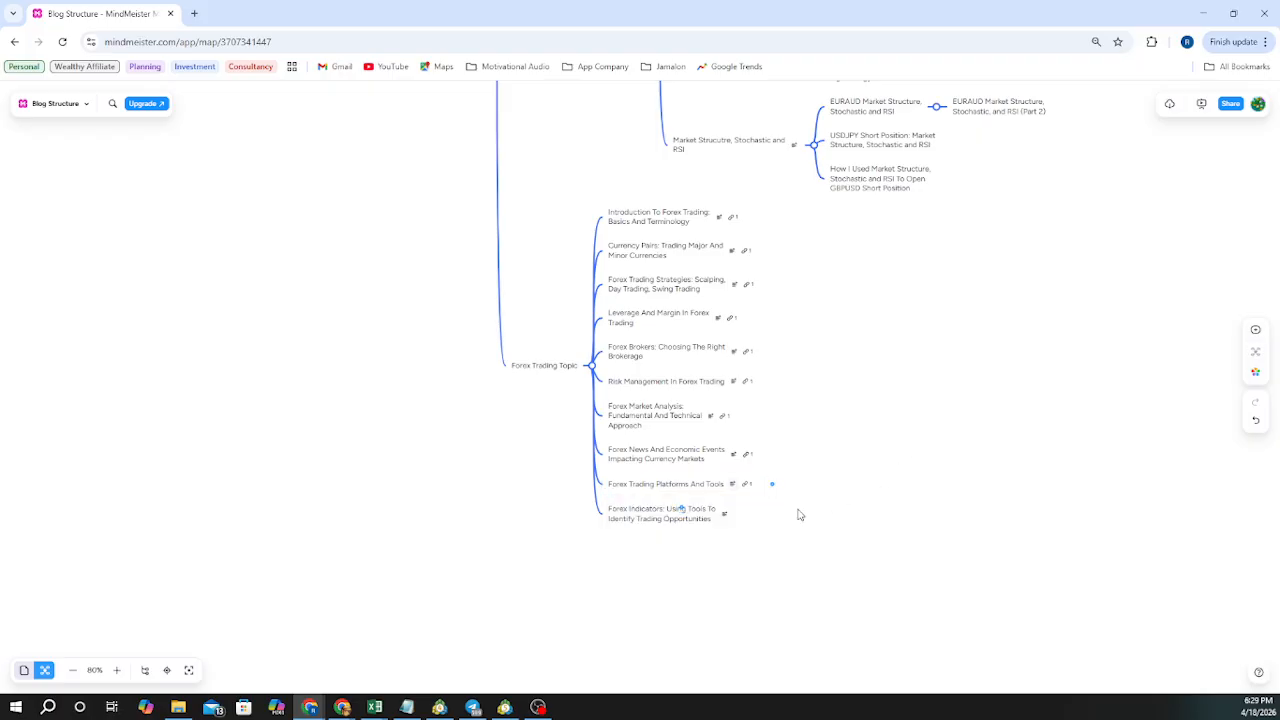
click(725, 515)
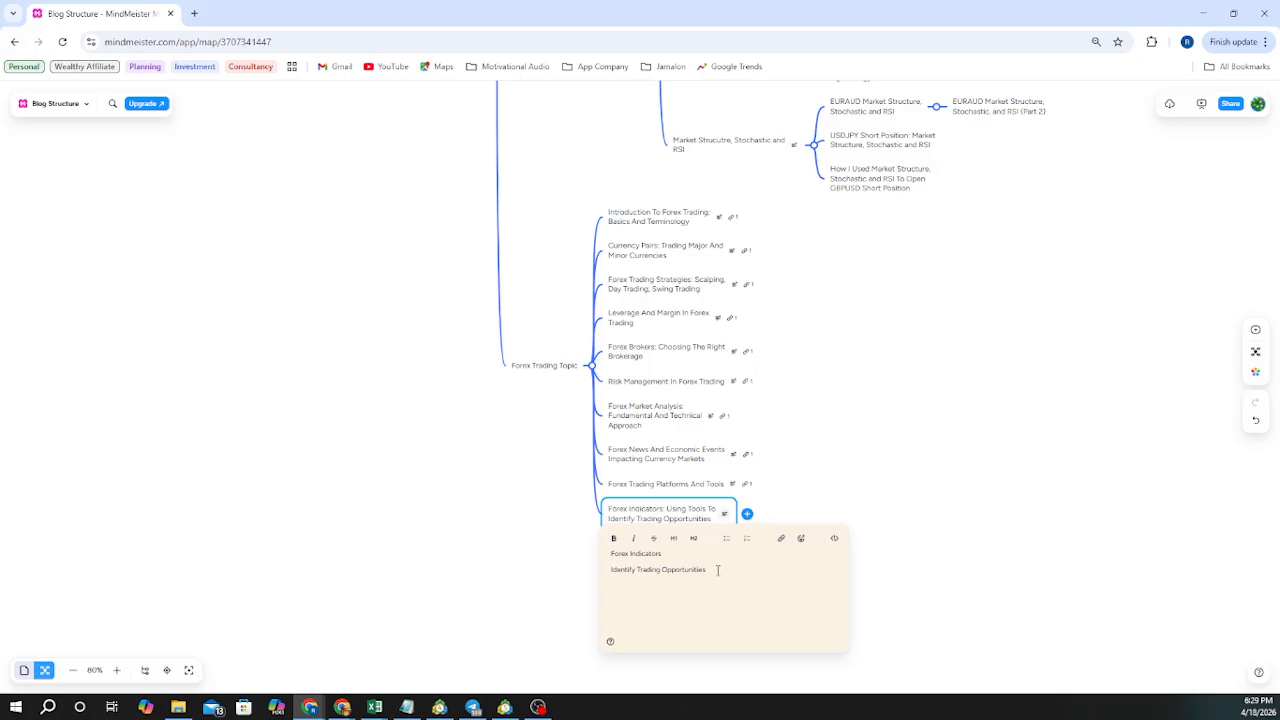
text(Forex trading platforms)
click(920, 466)
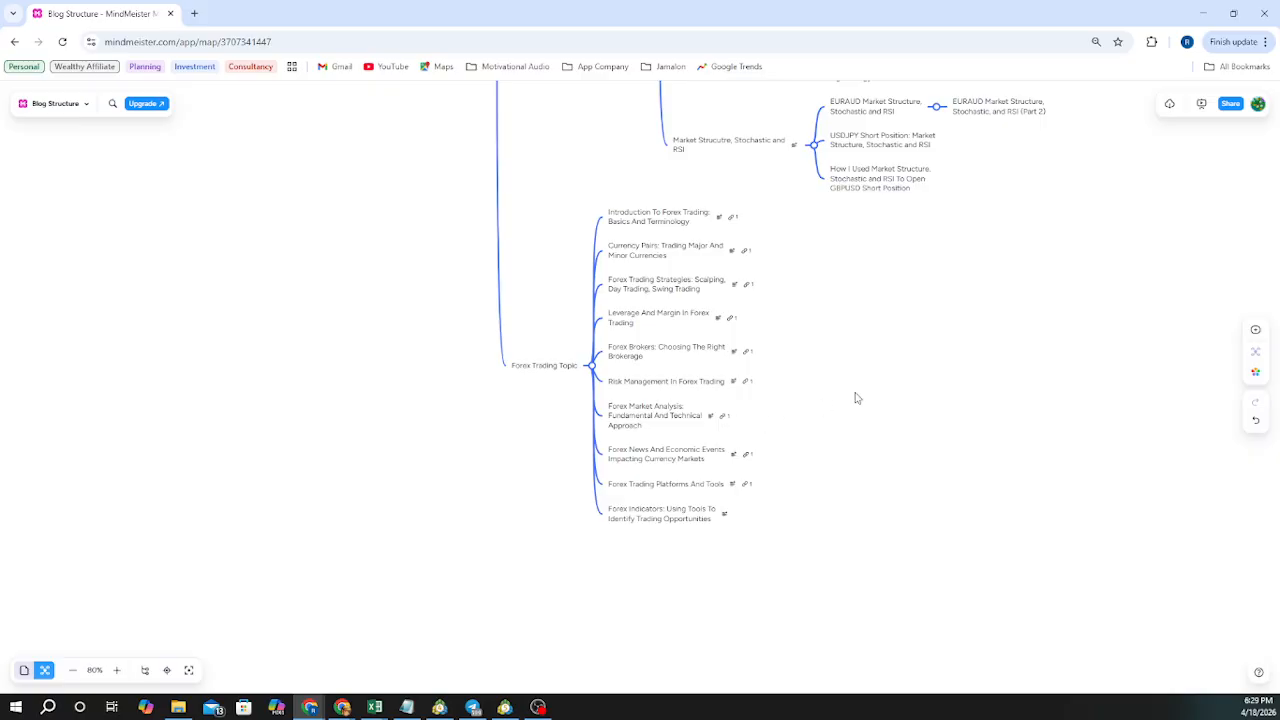
Examine the Blog Structure map's branches from the Forex Trading Topic up to the root topic and back down
scroll(865, 336, up, 7)
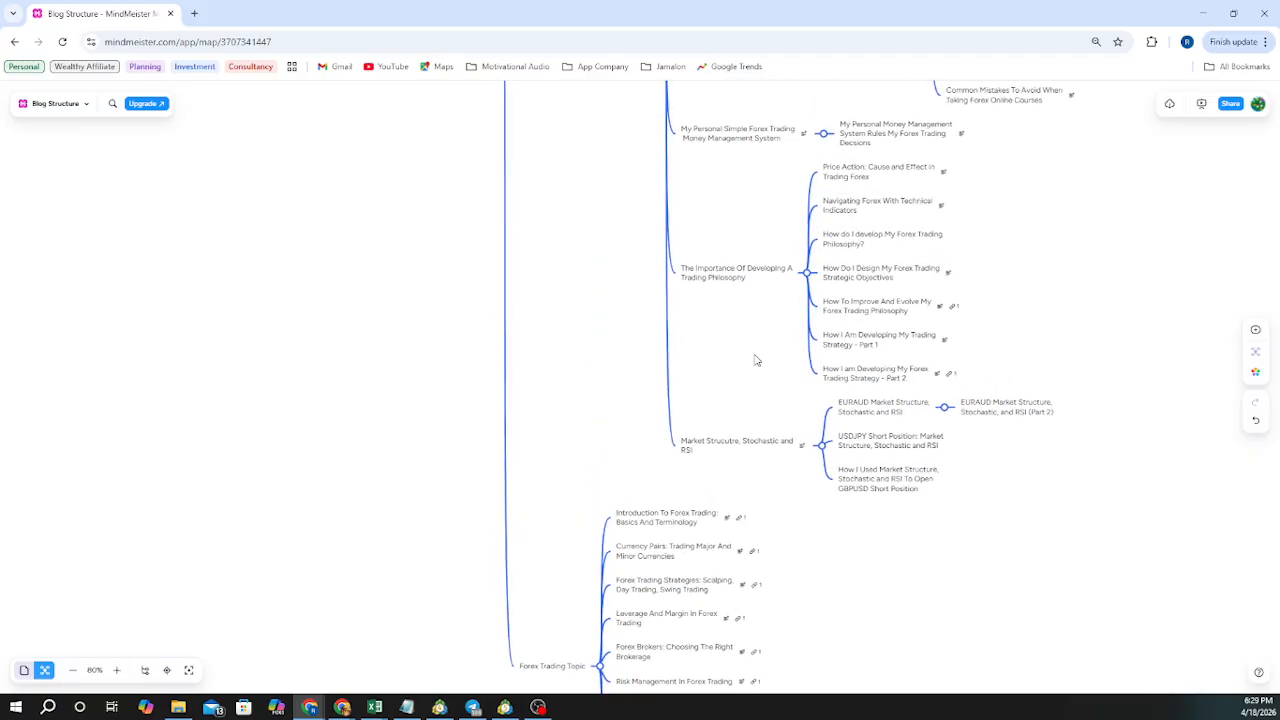
drag(752, 408, 676, 571)
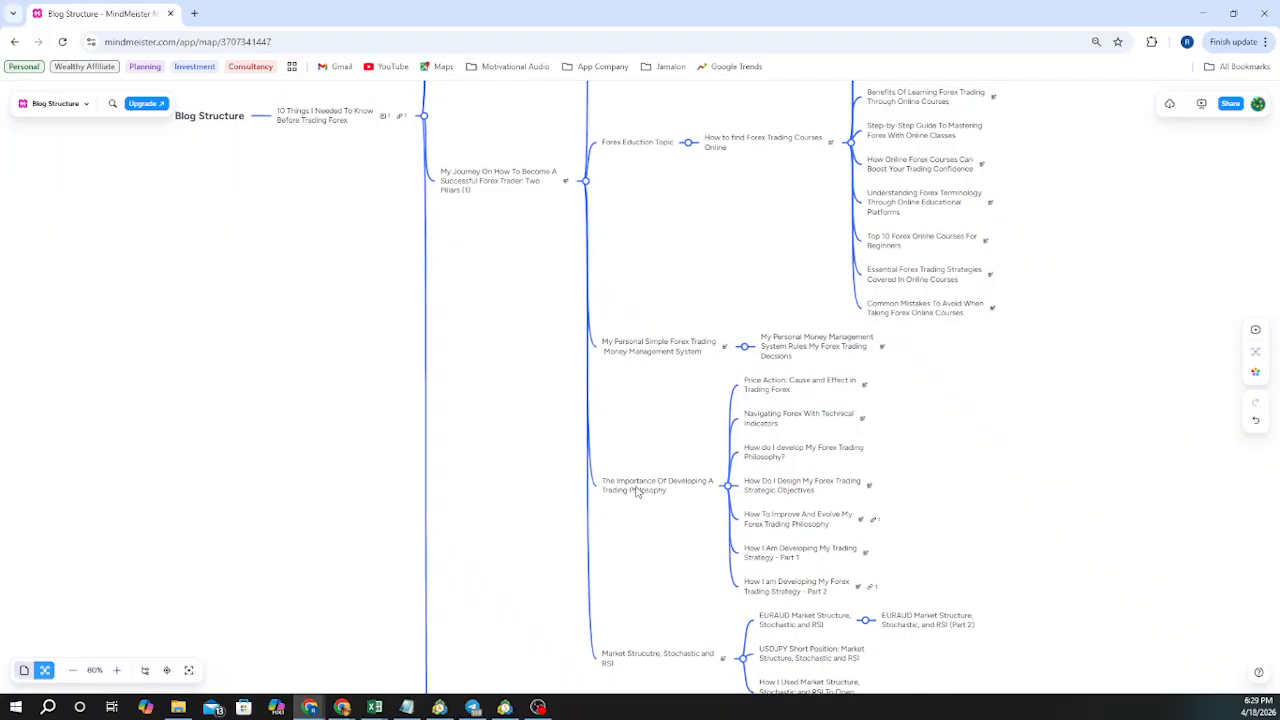
mouse_move(517, 289)
mouse_down()
mouse_move(498, 439)
mouse_move(520, 326)
mouse_move(517, 280)
mouse_move(510, 329)
mouse_move(520, 180)
mouse_up()
drag(514, 443, 577, 246)
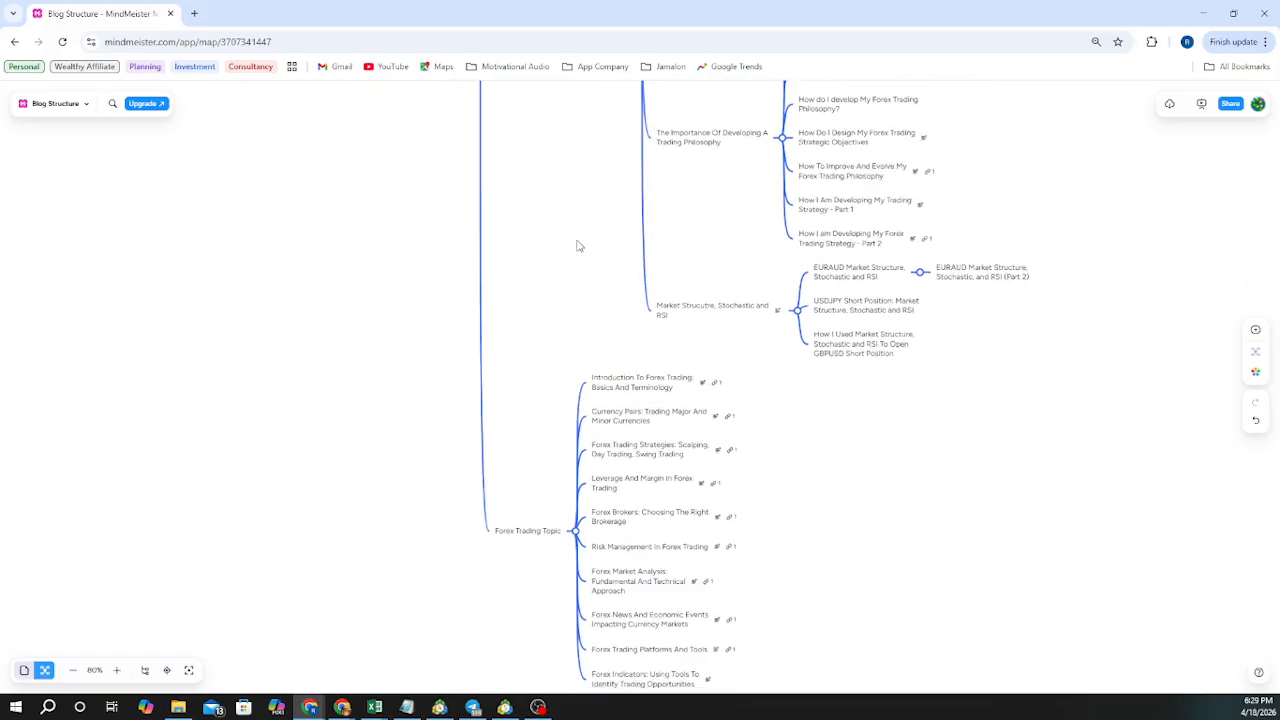
scroll(497, 509, up, 5)
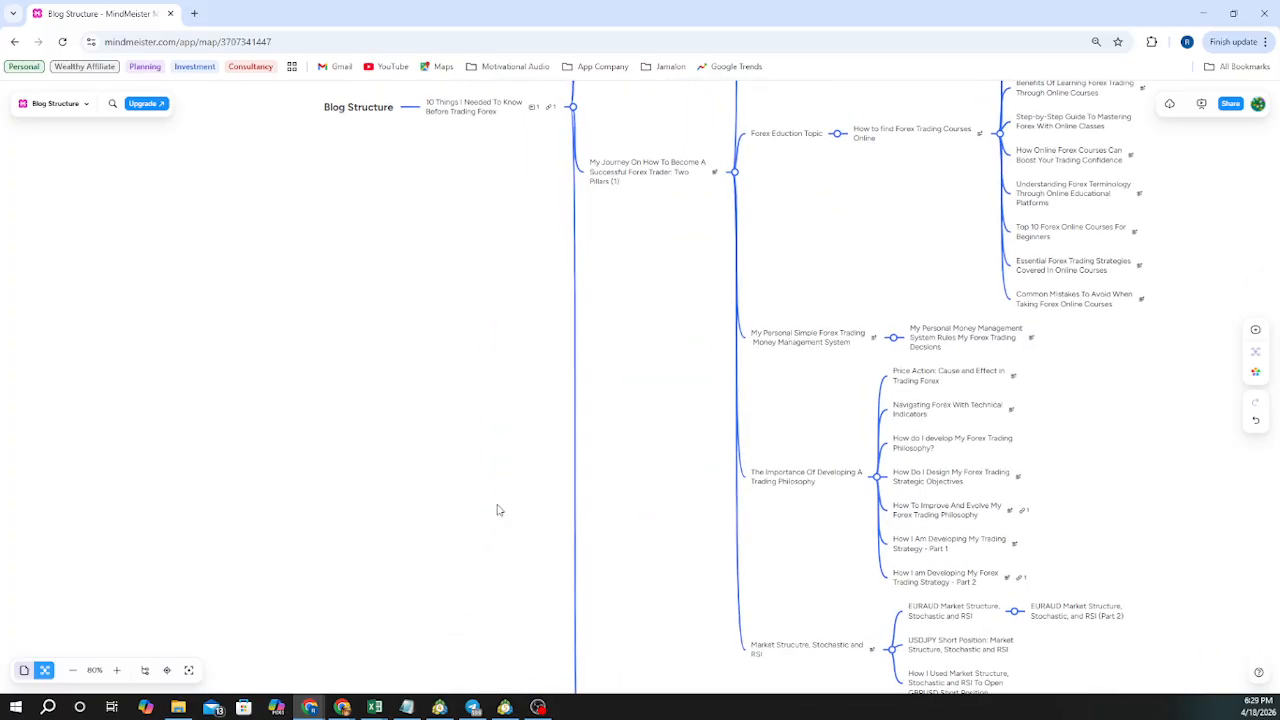
drag(445, 463, 455, 497)
drag(535, 438, 432, 429)
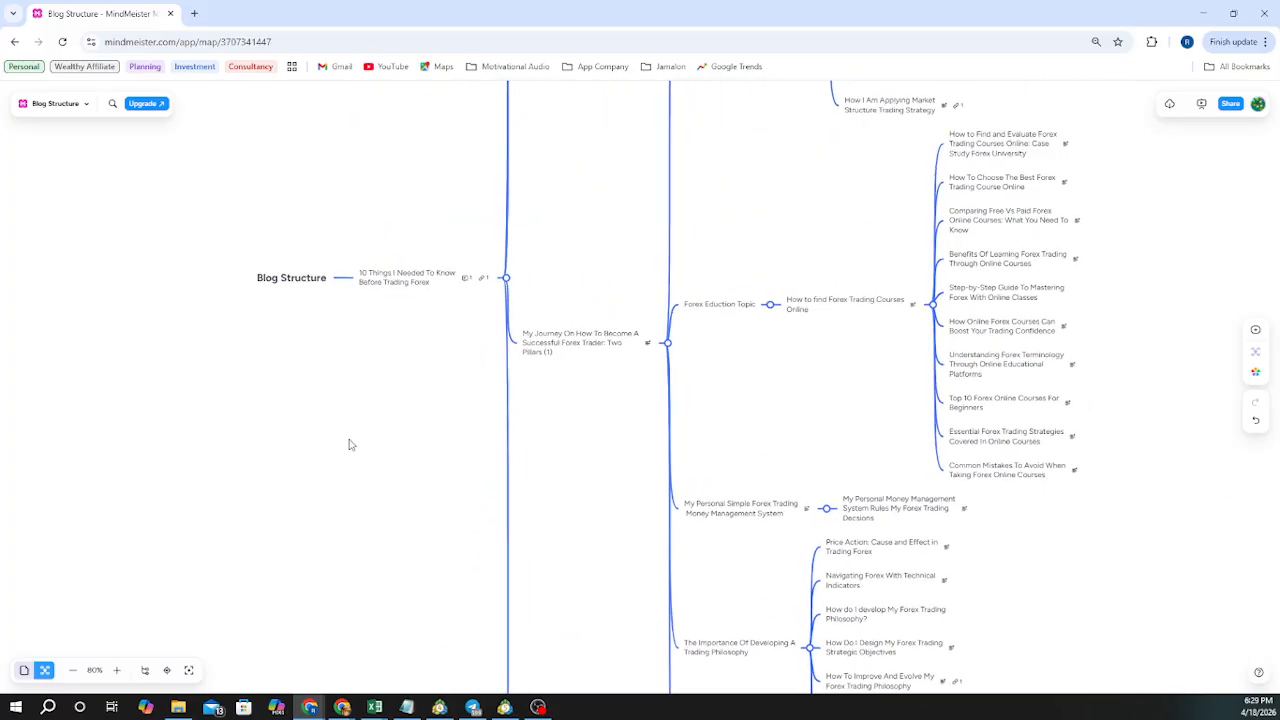
drag(609, 577, 557, 209)
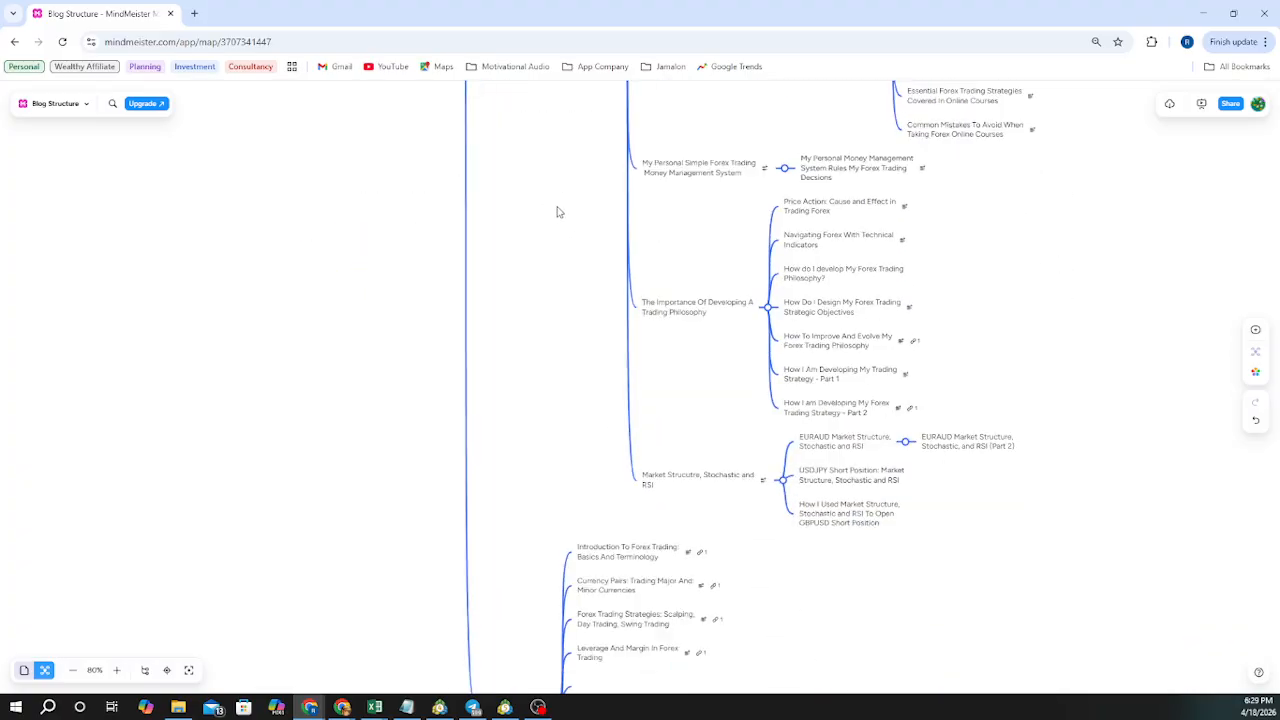
scroll(506, 291, down, 3)
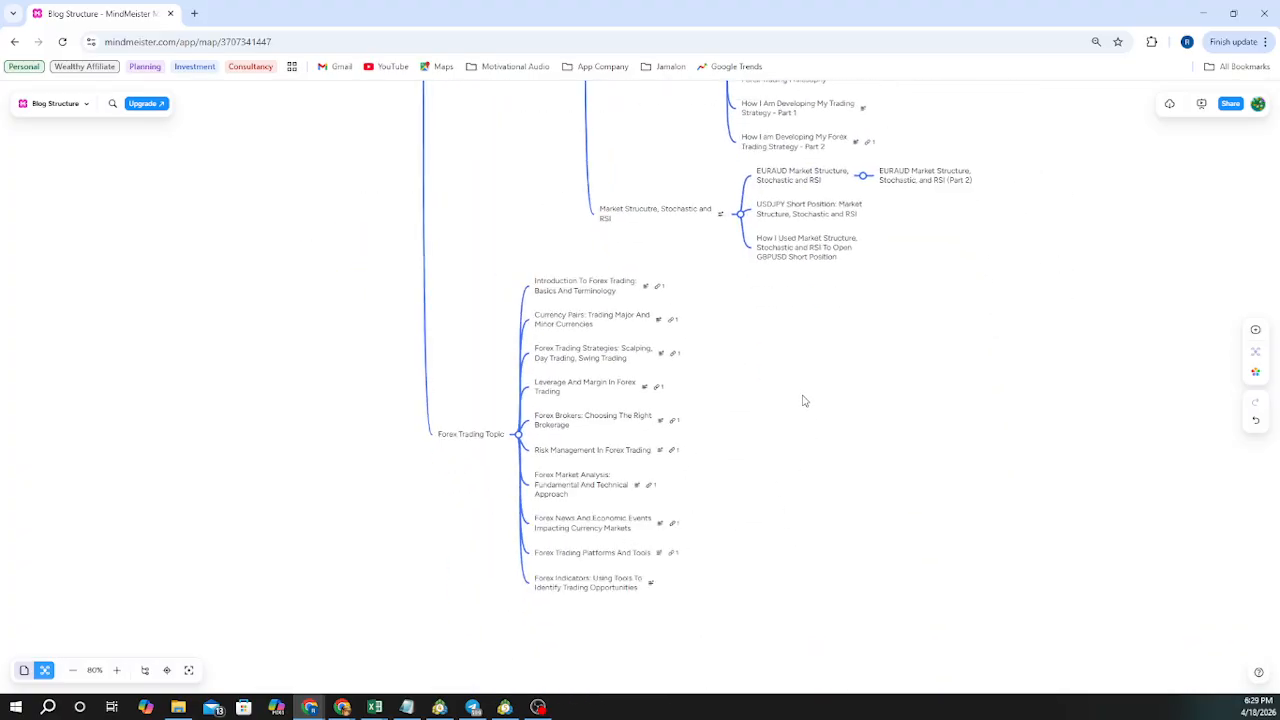
scroll(790, 430, down, 1)
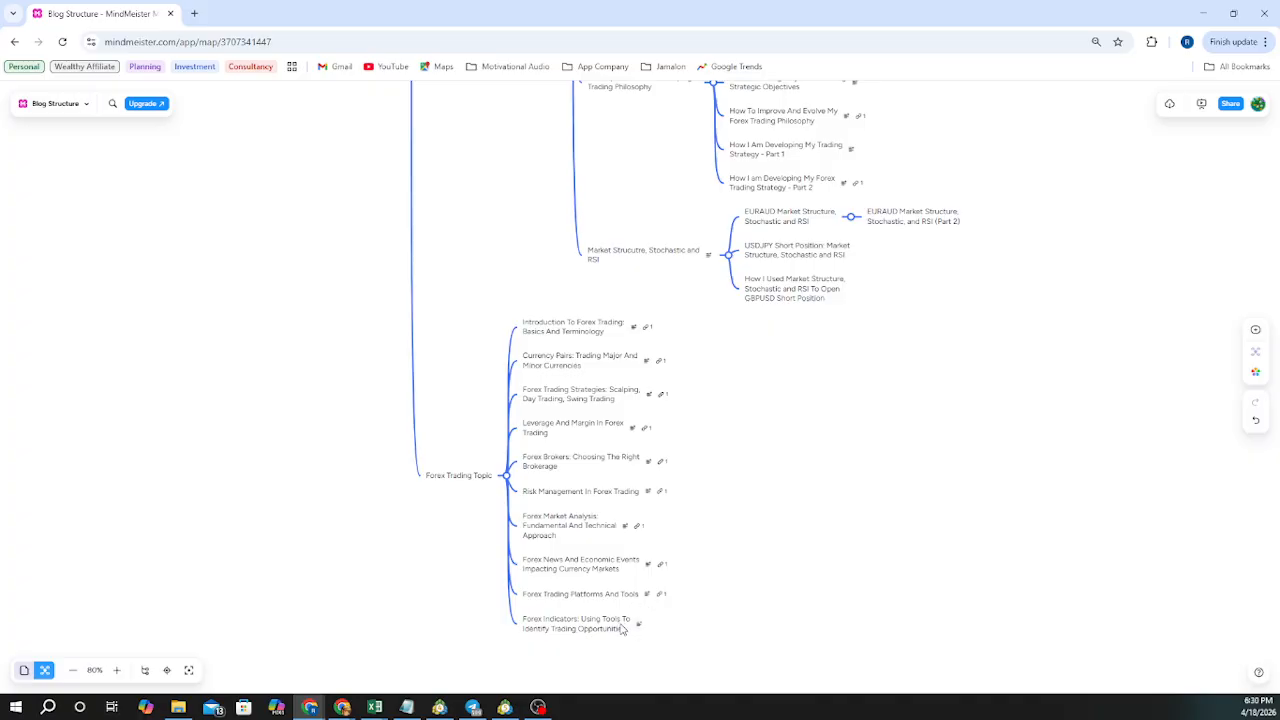
Copy the keywords "Forex Indicators" and "Identify Trading Opportunities" from the Forex Indicators topic's note
click(637, 625)
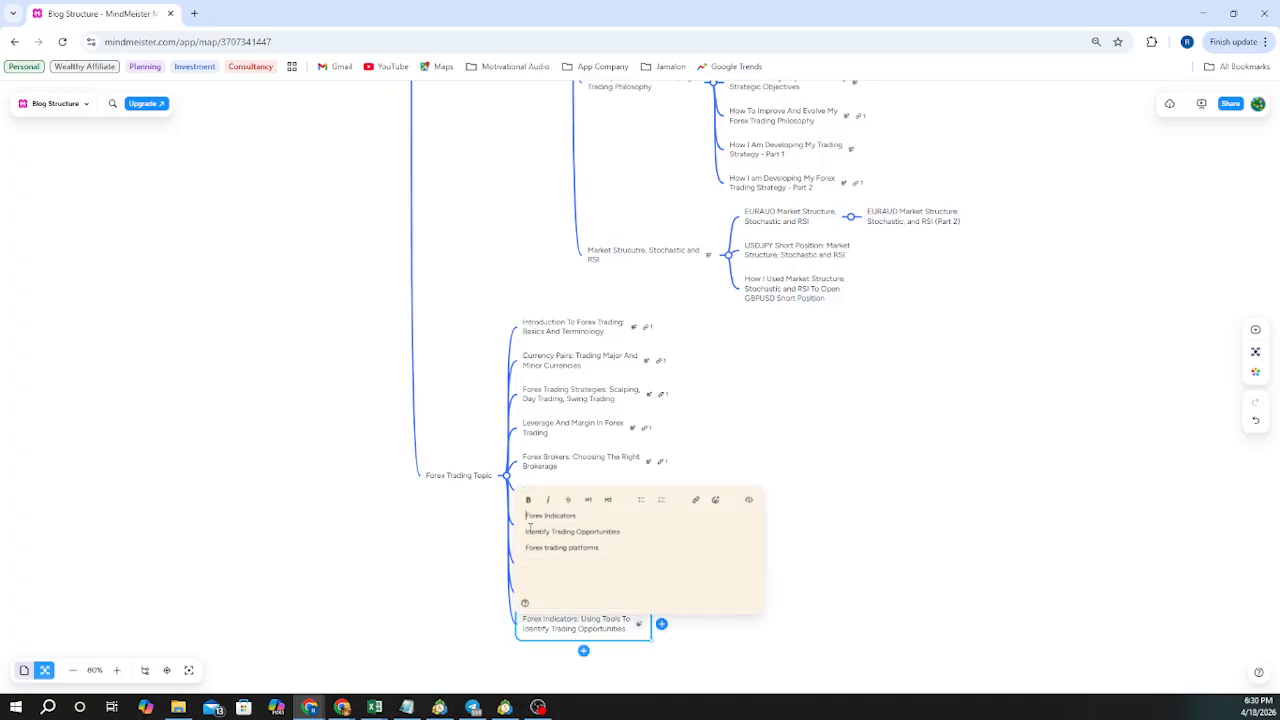
drag(526, 515, 625, 527)
key(ctrl+c)
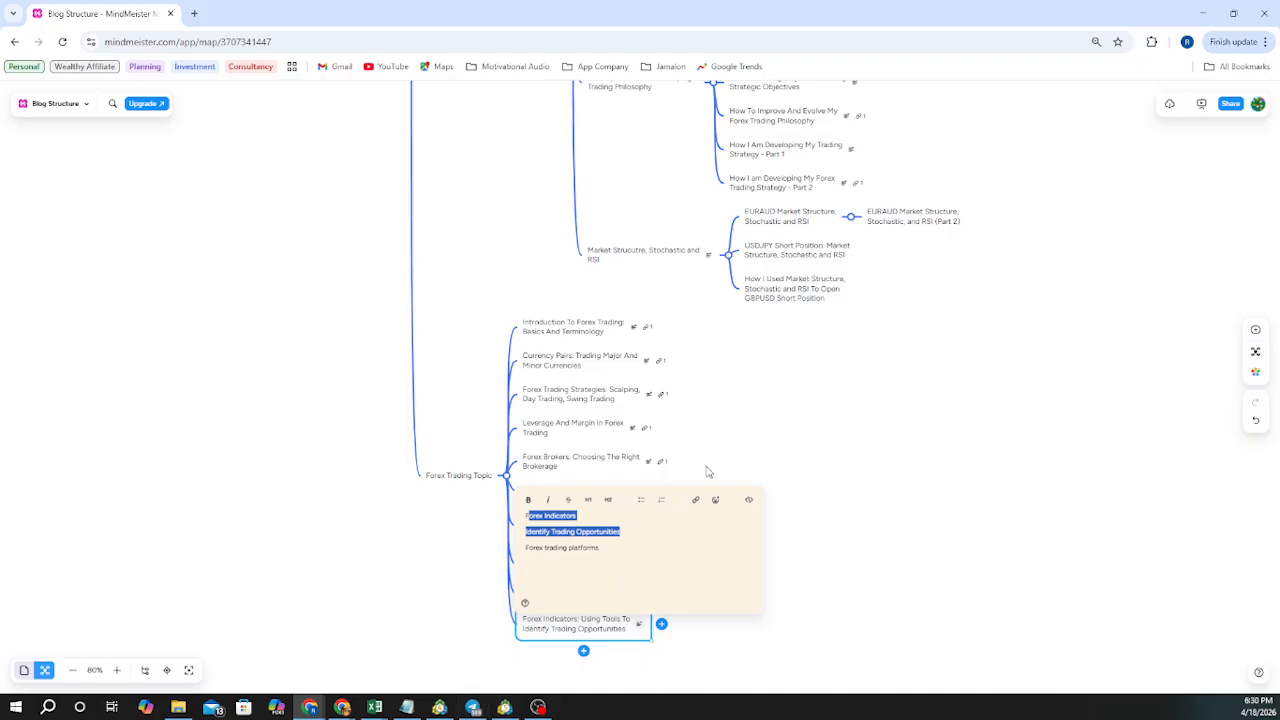
Switch to the Wealthy Affiliate content editor and list "Forex Indicators" and "Identify Trading Opportunities" under the keywords without hyperlinks, after a blank line
click(1203, 13)
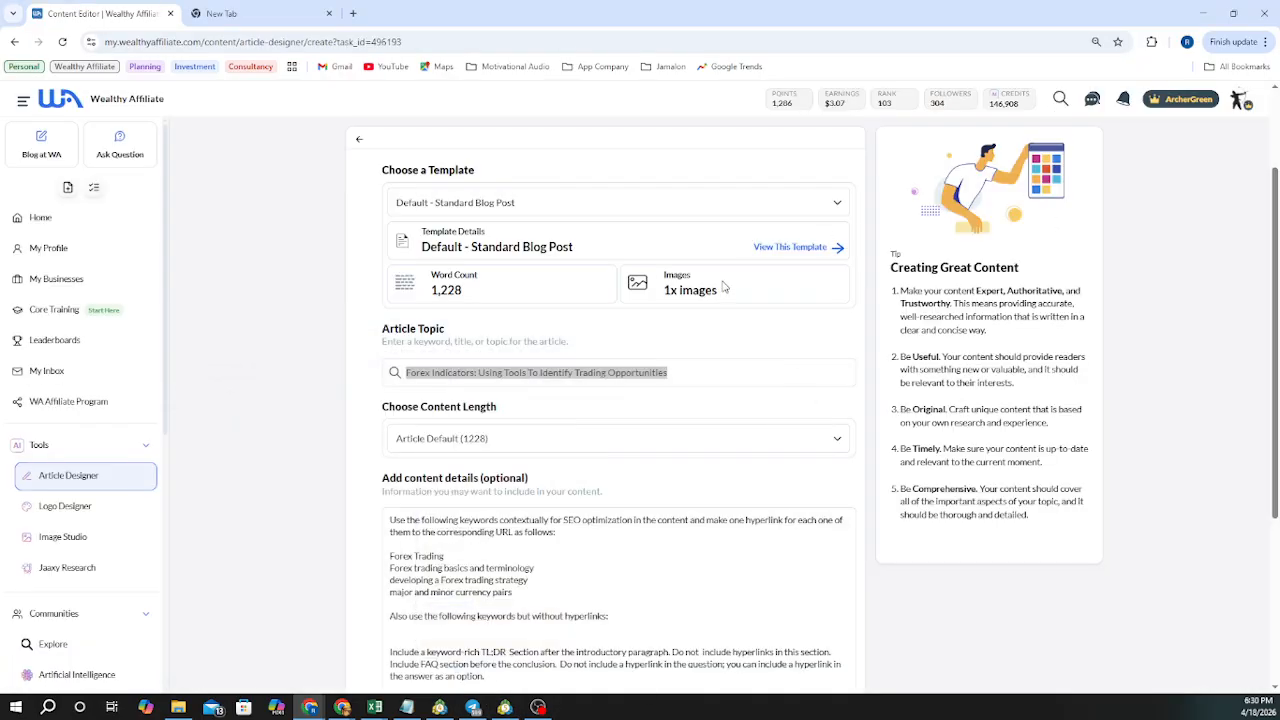
click(623, 614)
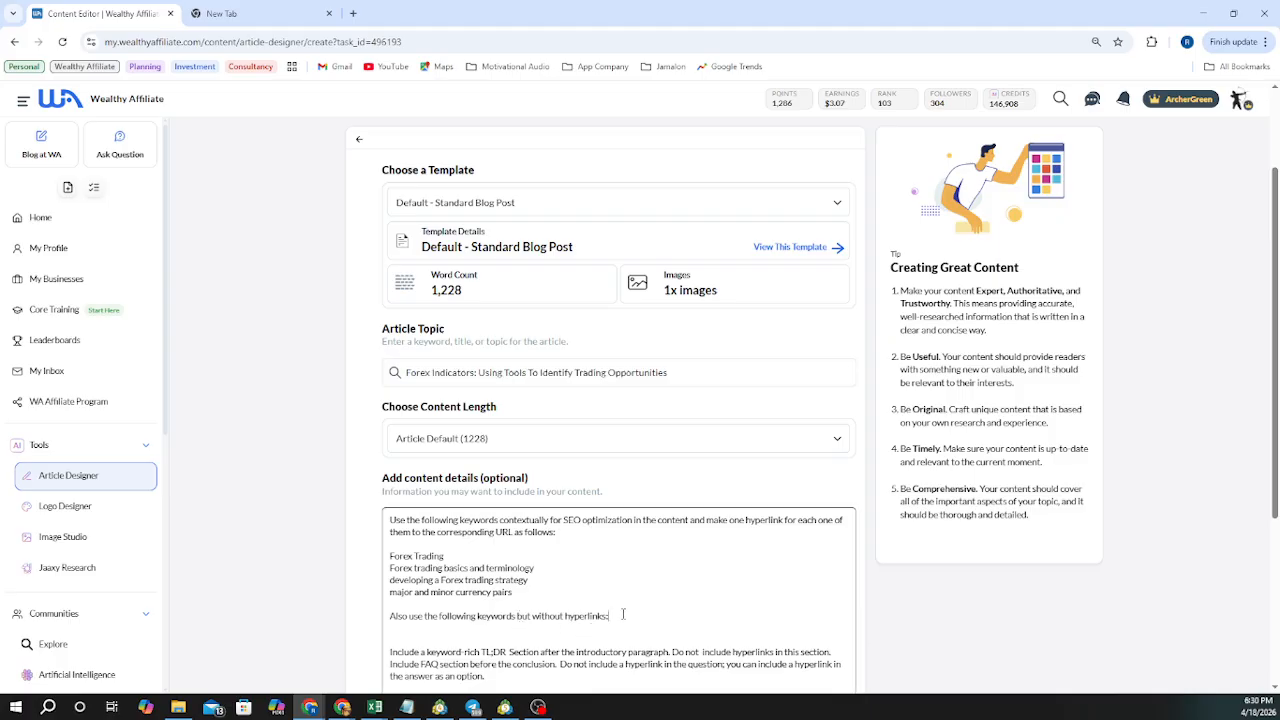
key(Return)
key(Return)
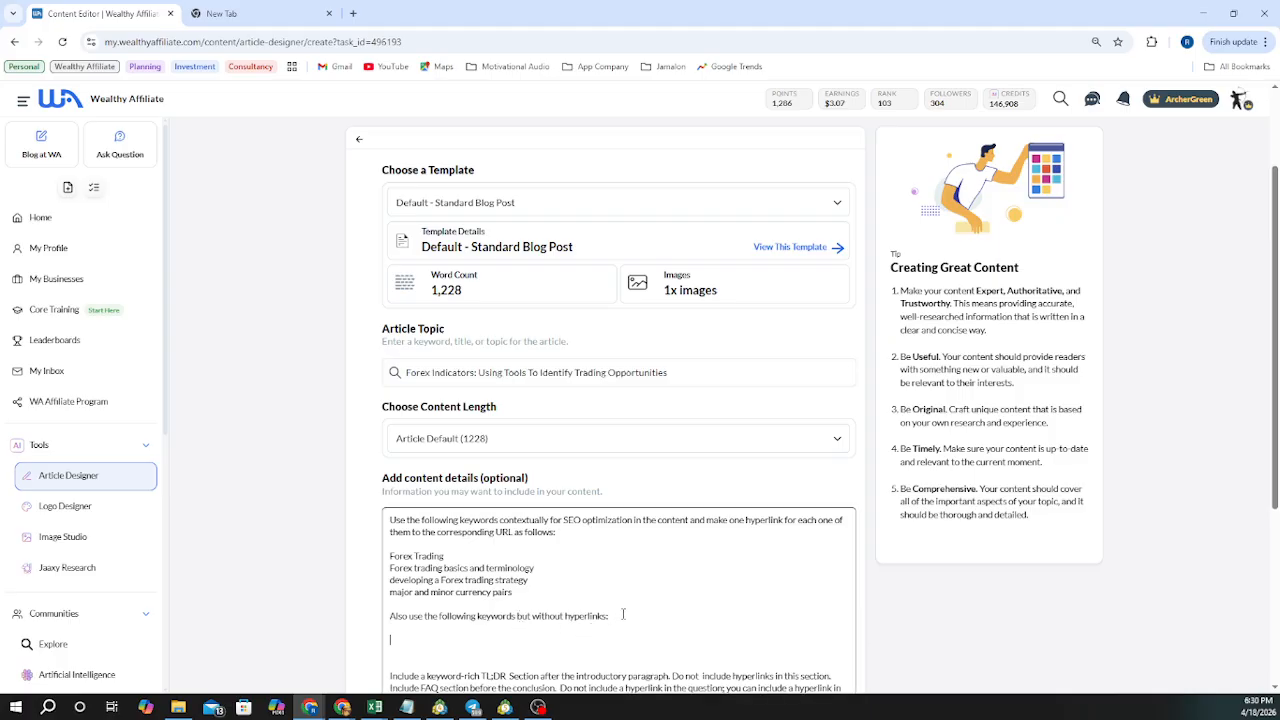
key(ctrl+v)
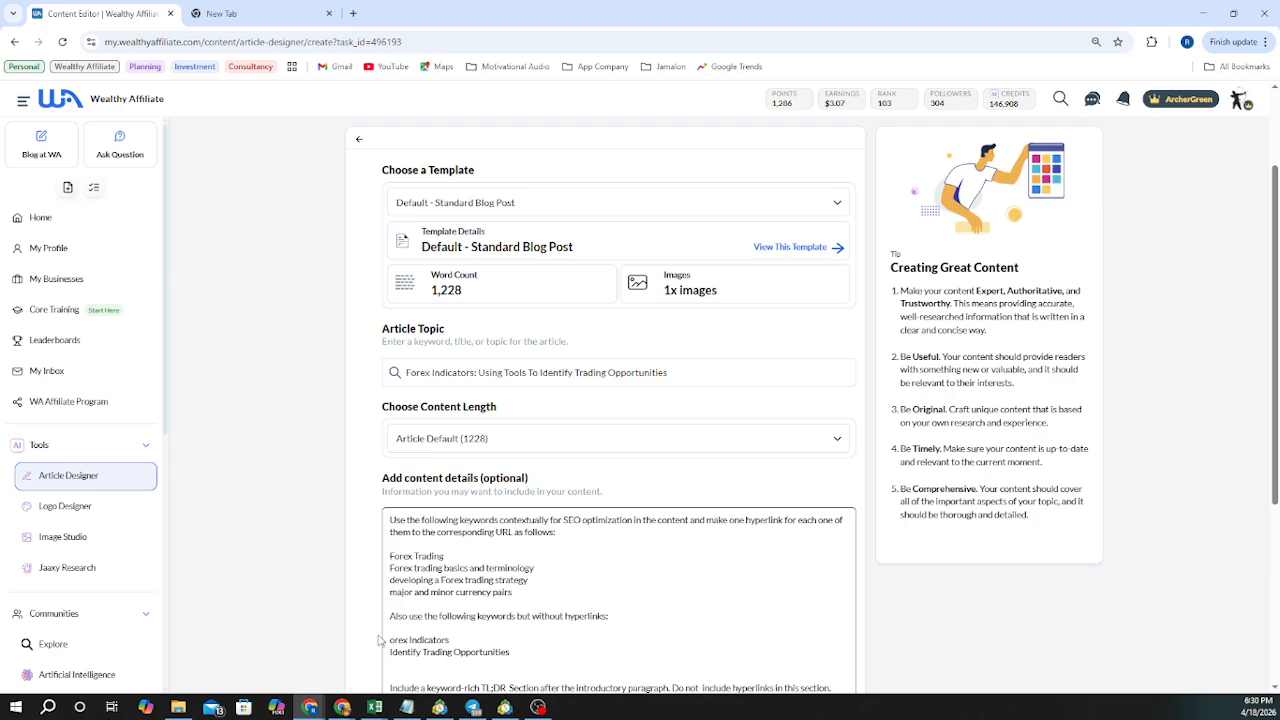
text(F)
Delete the four keywords, from "Forex Trading" to "major and minor currency pairs", listed under the hyperlinked keywords instruction
drag(391, 556, 532, 598)
key(BackSpace)
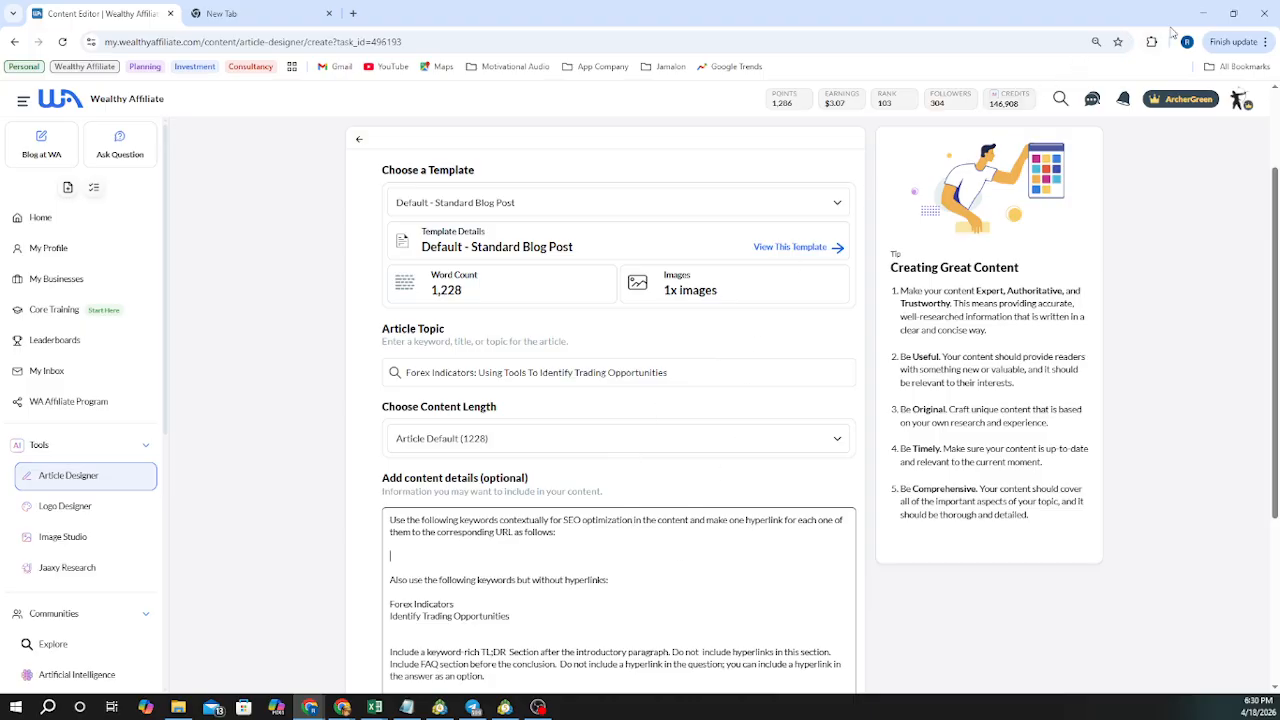
Switch to the Blog Structure map in MindMeister and copy the keyword "Forex trading platforms" from the open note
click(1203, 13)
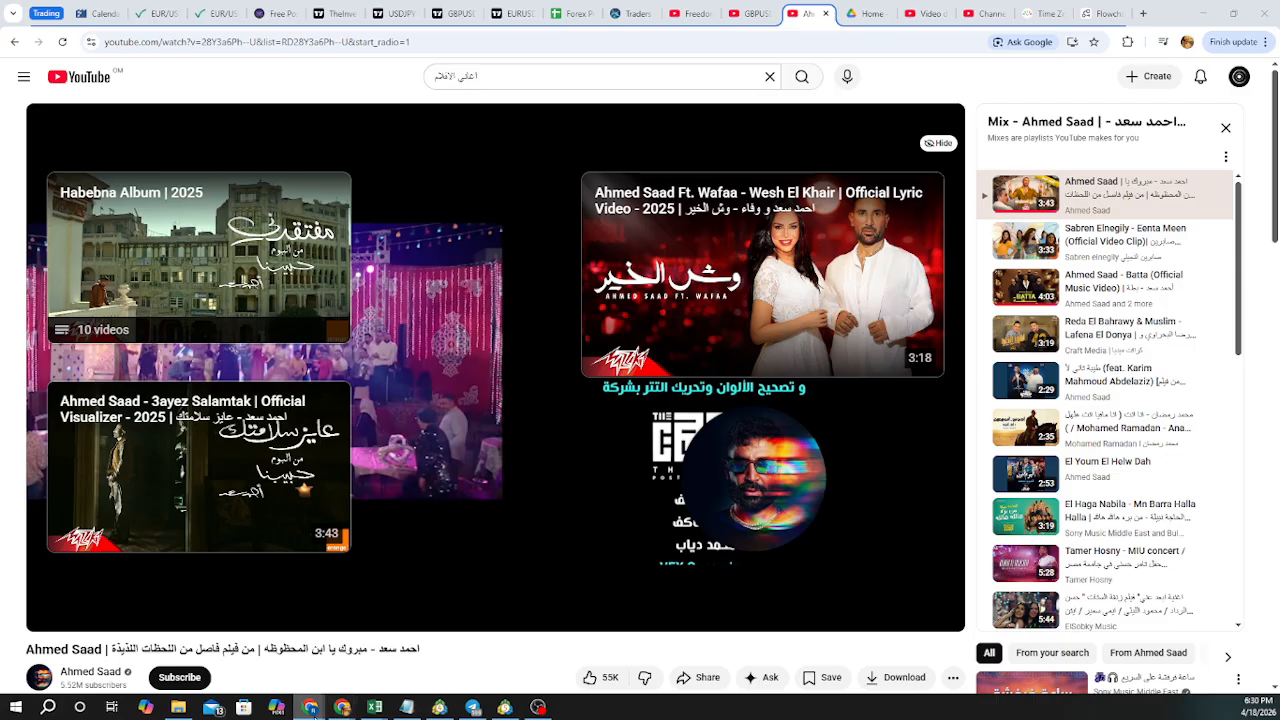
mouse_move(310, 707)
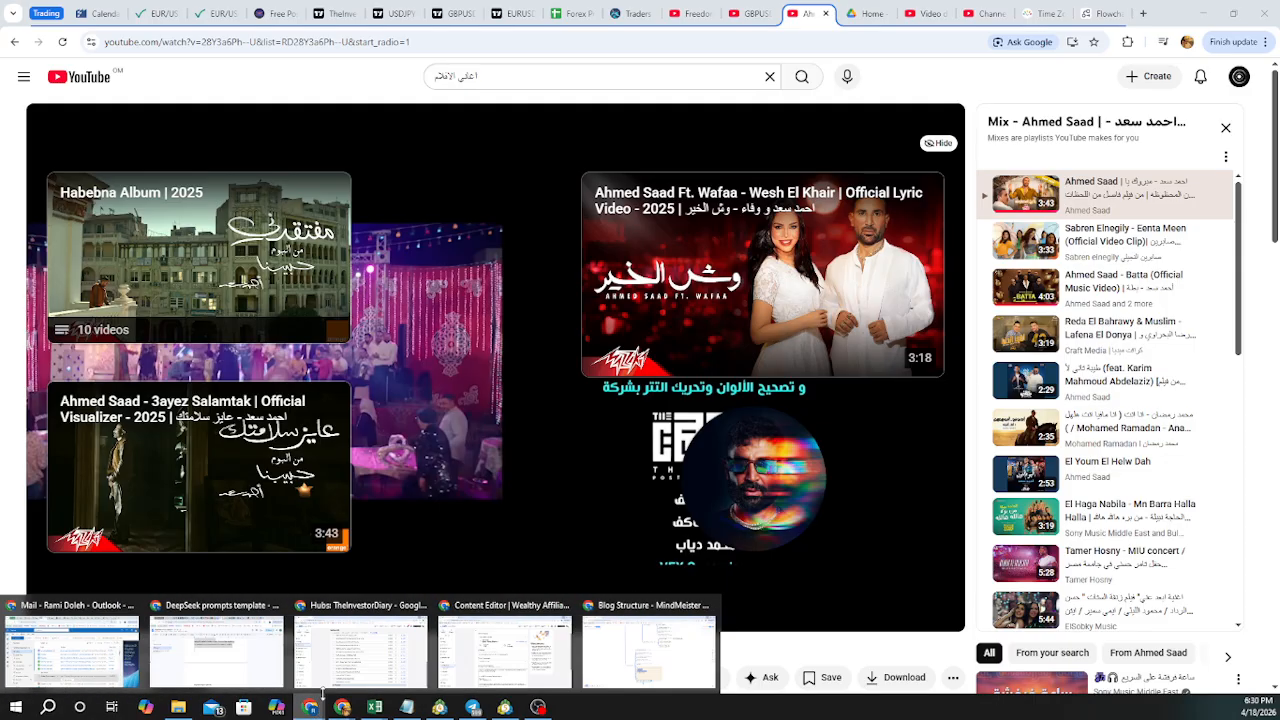
click(533, 667)
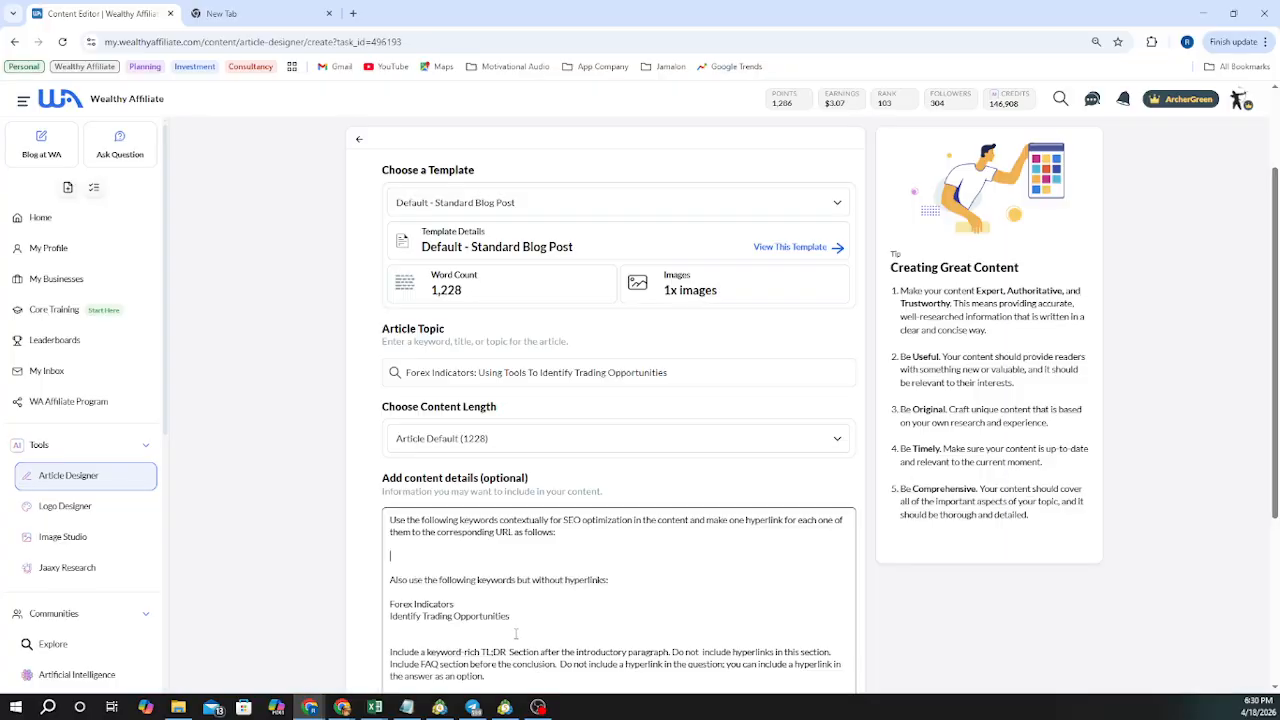
click(311, 708)
click(630, 668)
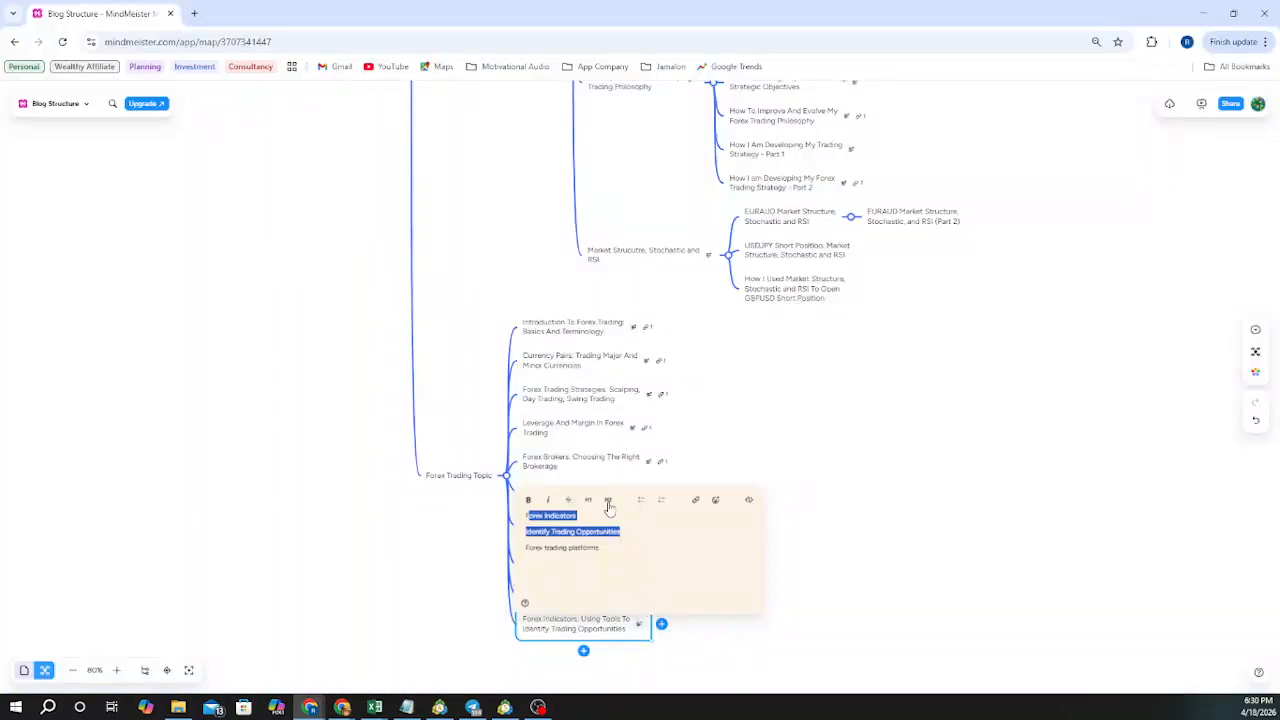
drag(529, 550, 553, 549)
click(528, 552)
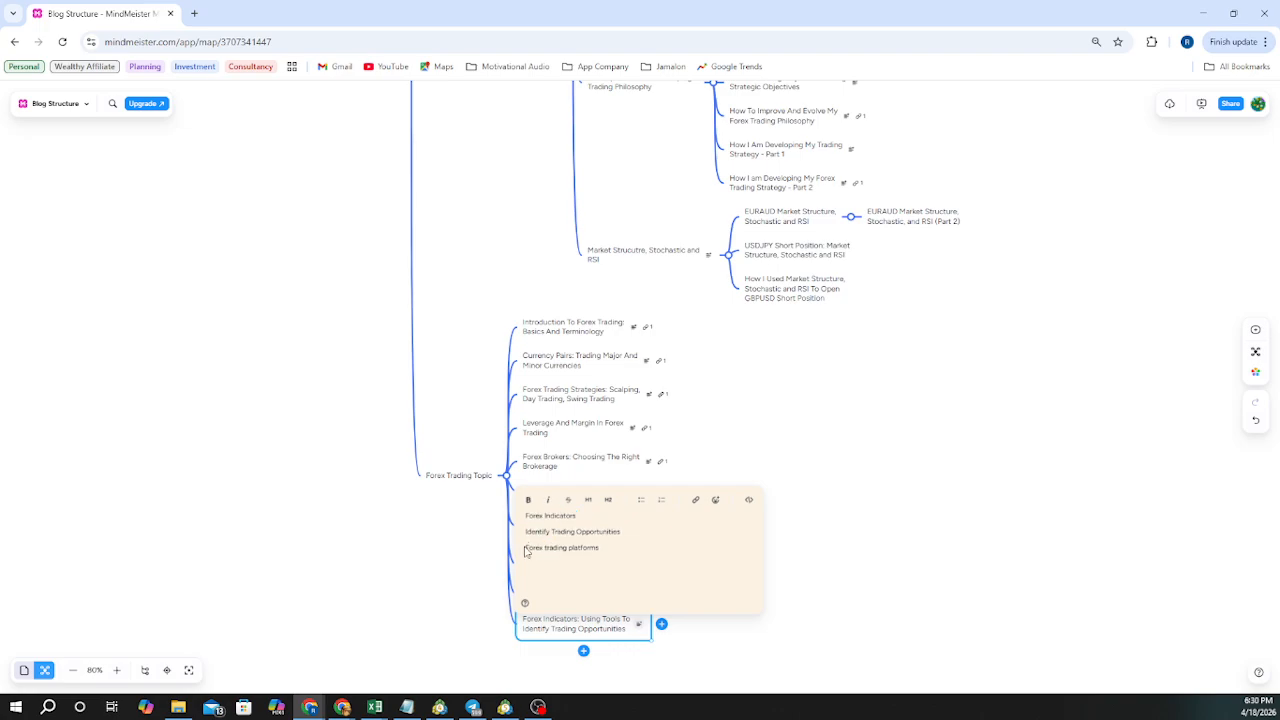
drag(526, 548, 606, 558)
key(ctrl+c)
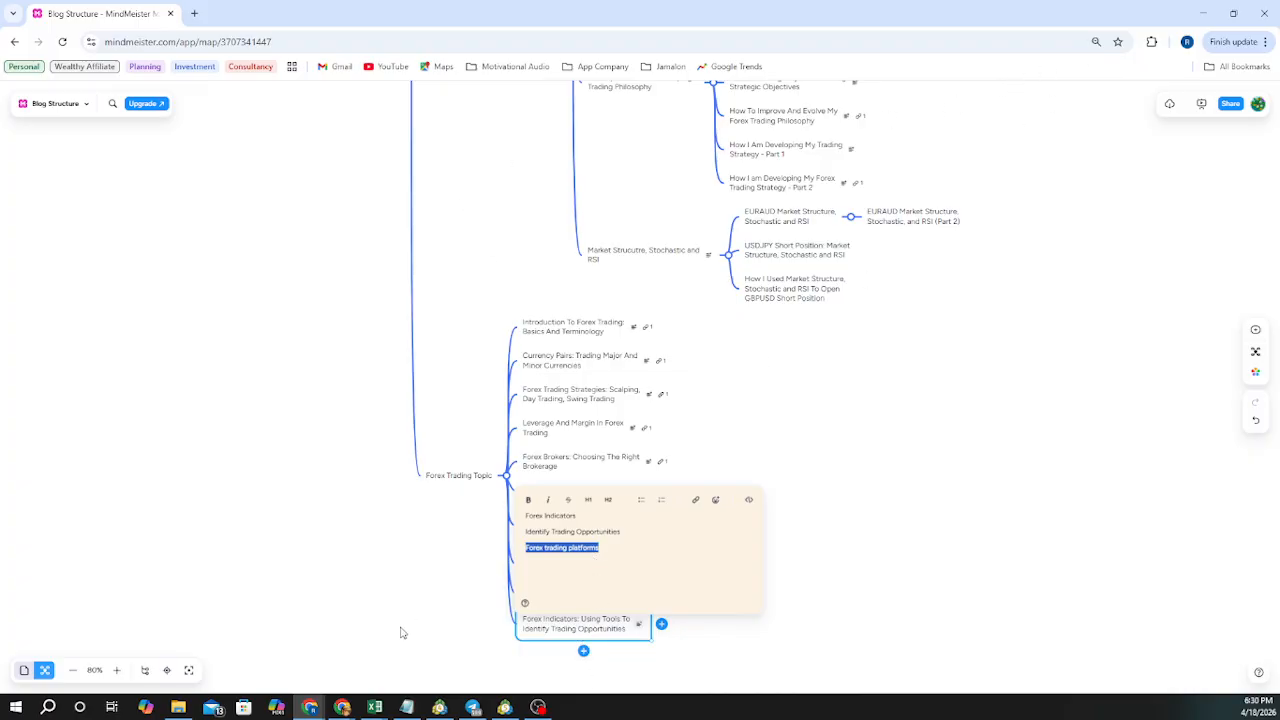
Switch to the Wealthy Affiliate content editor and add "Forex trading platforms -" below the hyperlinked keywords instruction
click(315, 710)
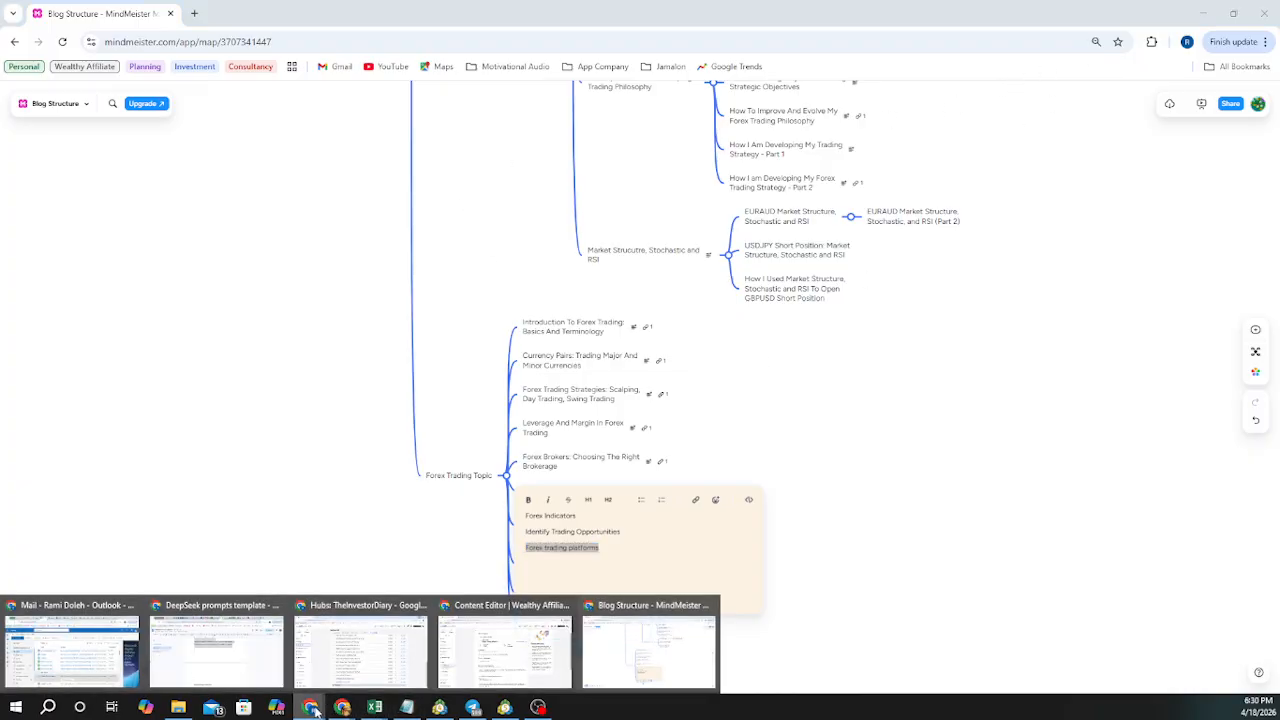
click(510, 662)
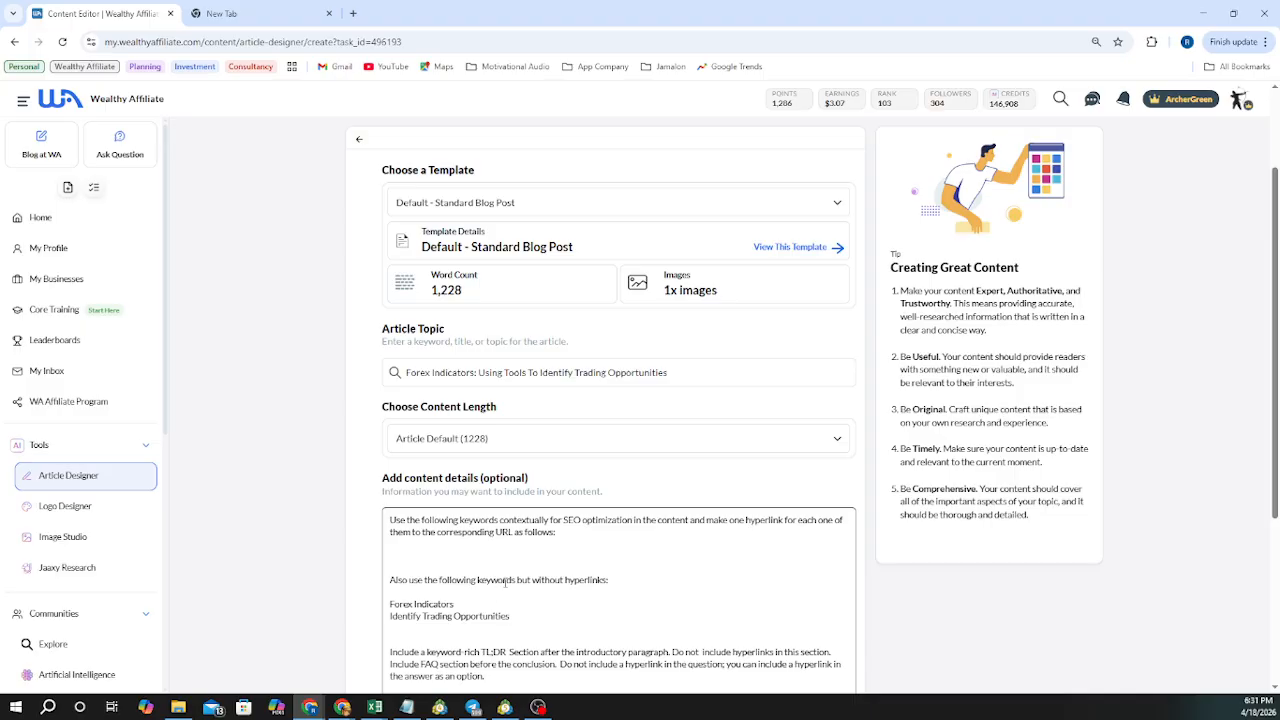
key(ctrl+v)
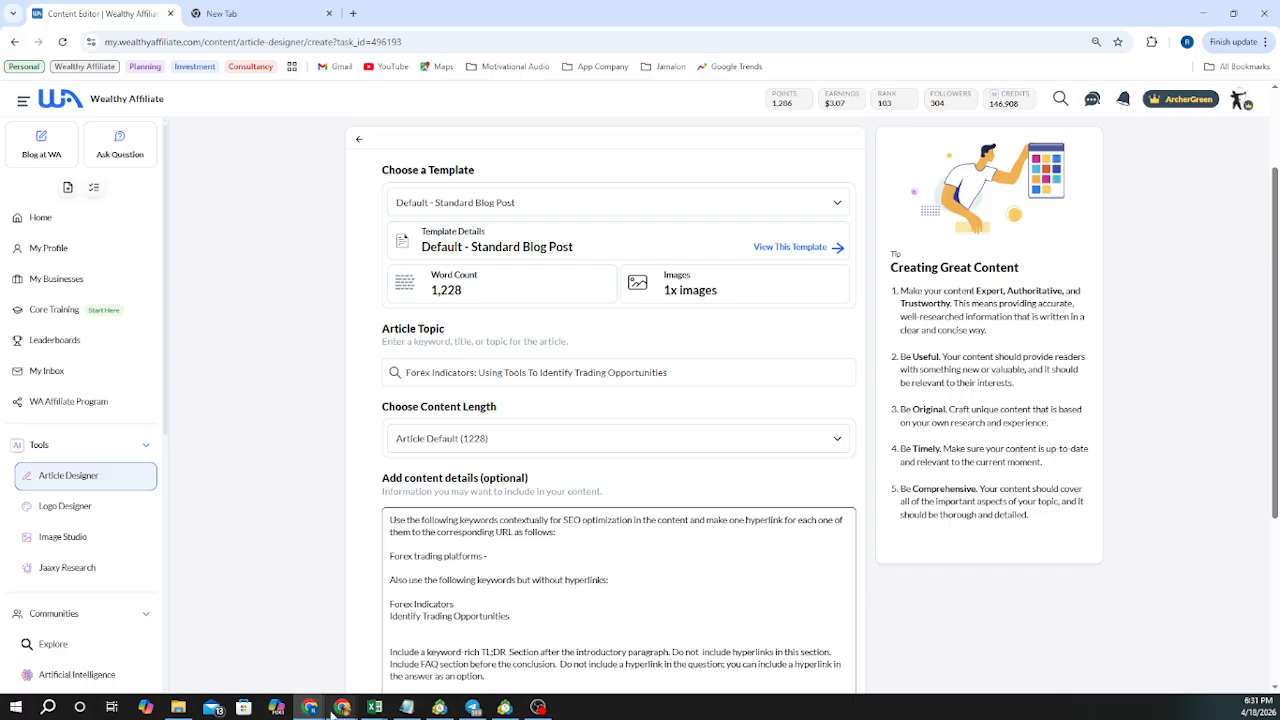
Return to the Blog Structure map, close the note and copy the link attached to the Forex Trading Platforms And Tools topic
mouse_move(313, 710)
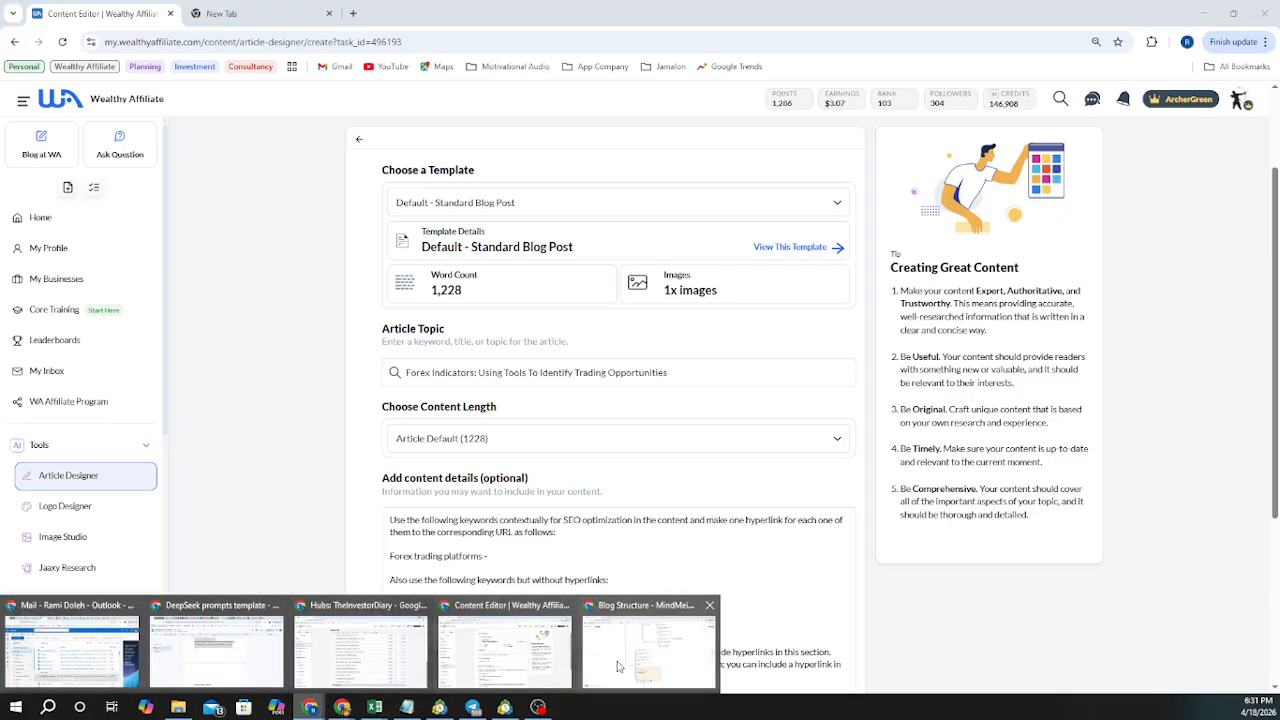
click(648, 648)
click(724, 478)
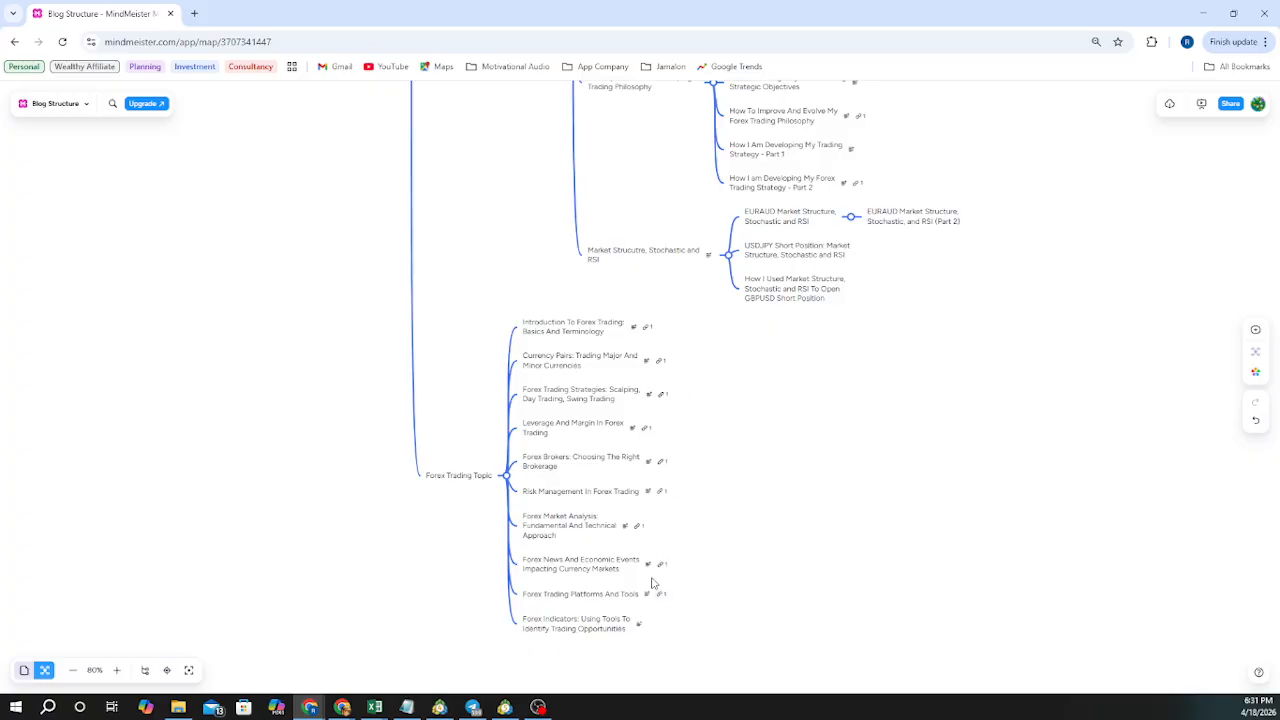
click(660, 594)
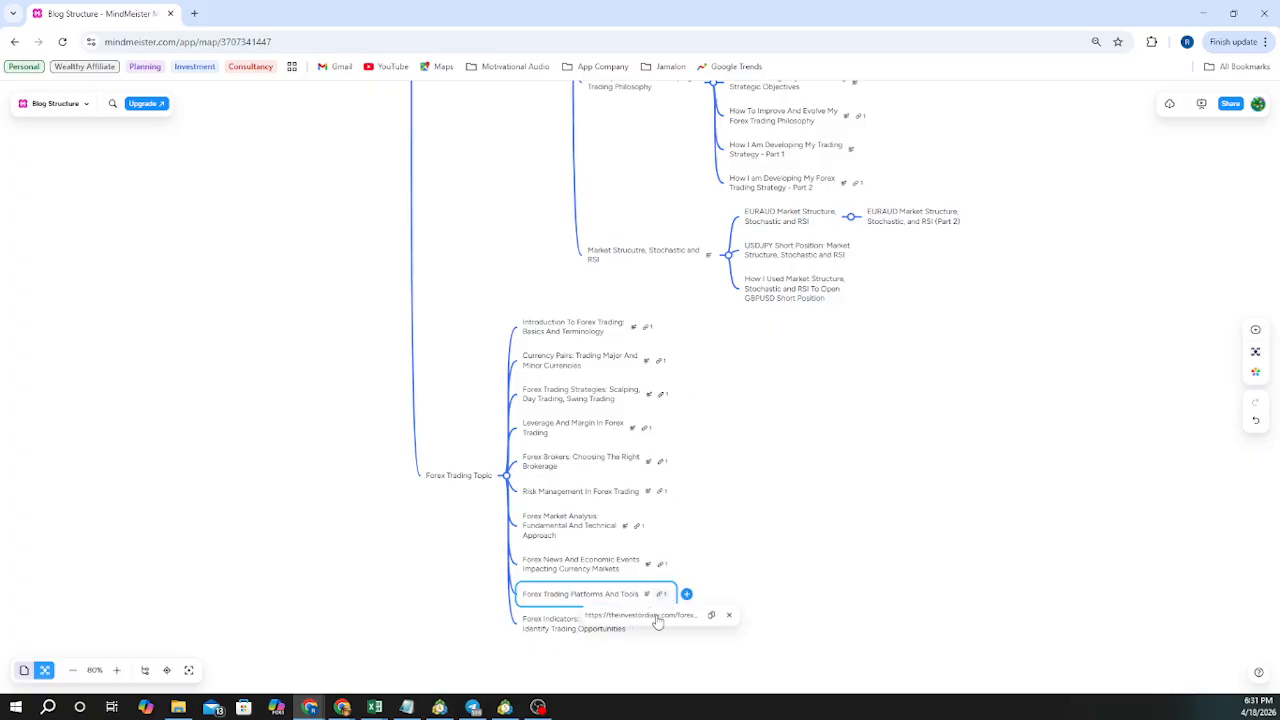
click(711, 614)
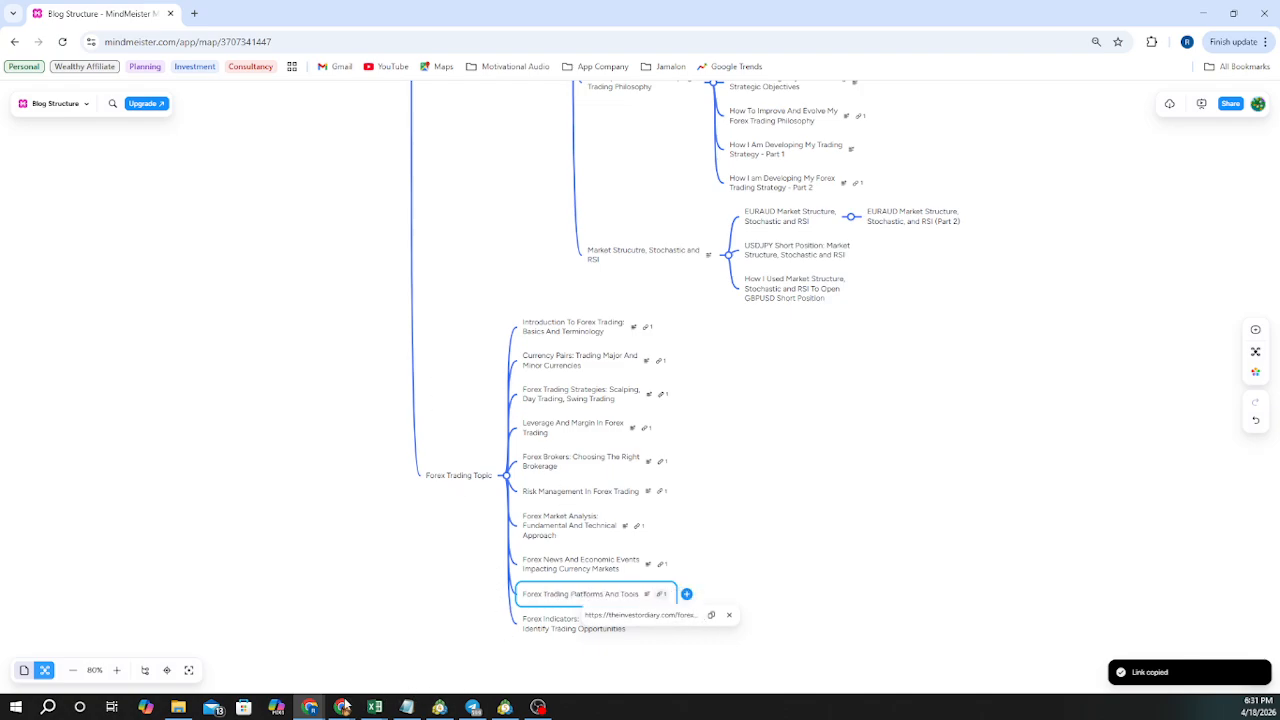
mouse_move(312, 706)
click(527, 623)
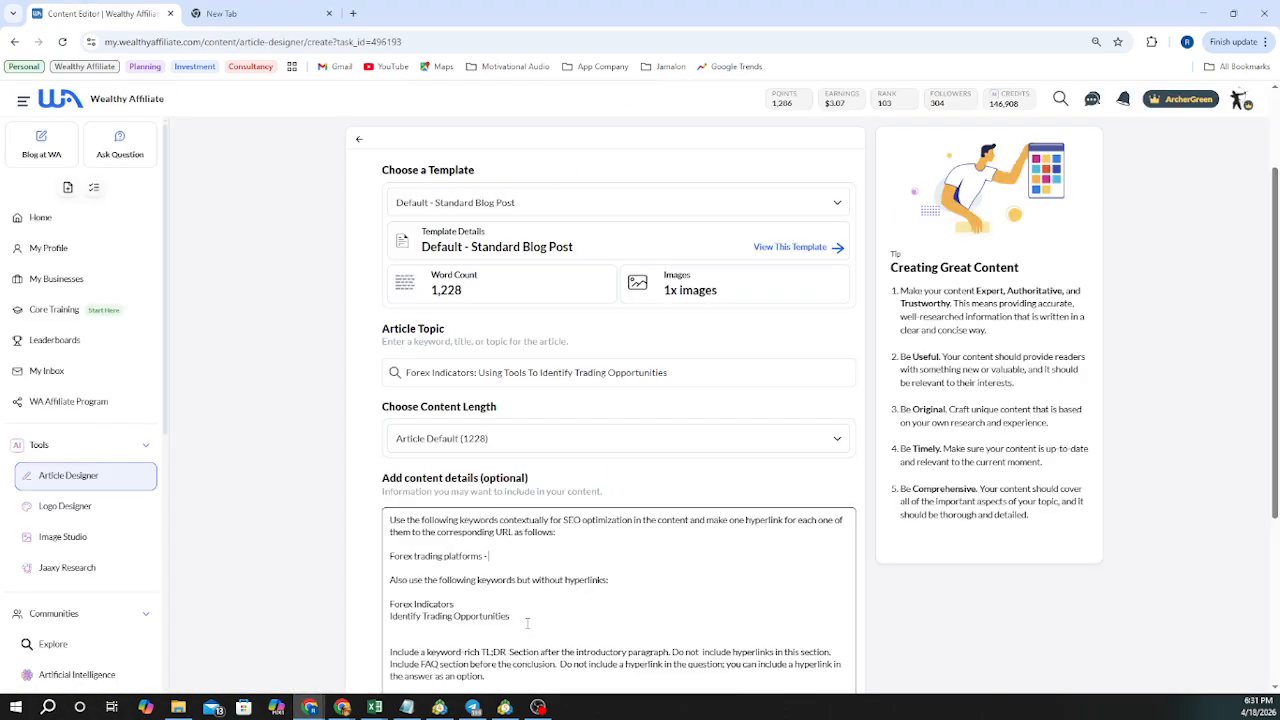
key(ctrl+v)
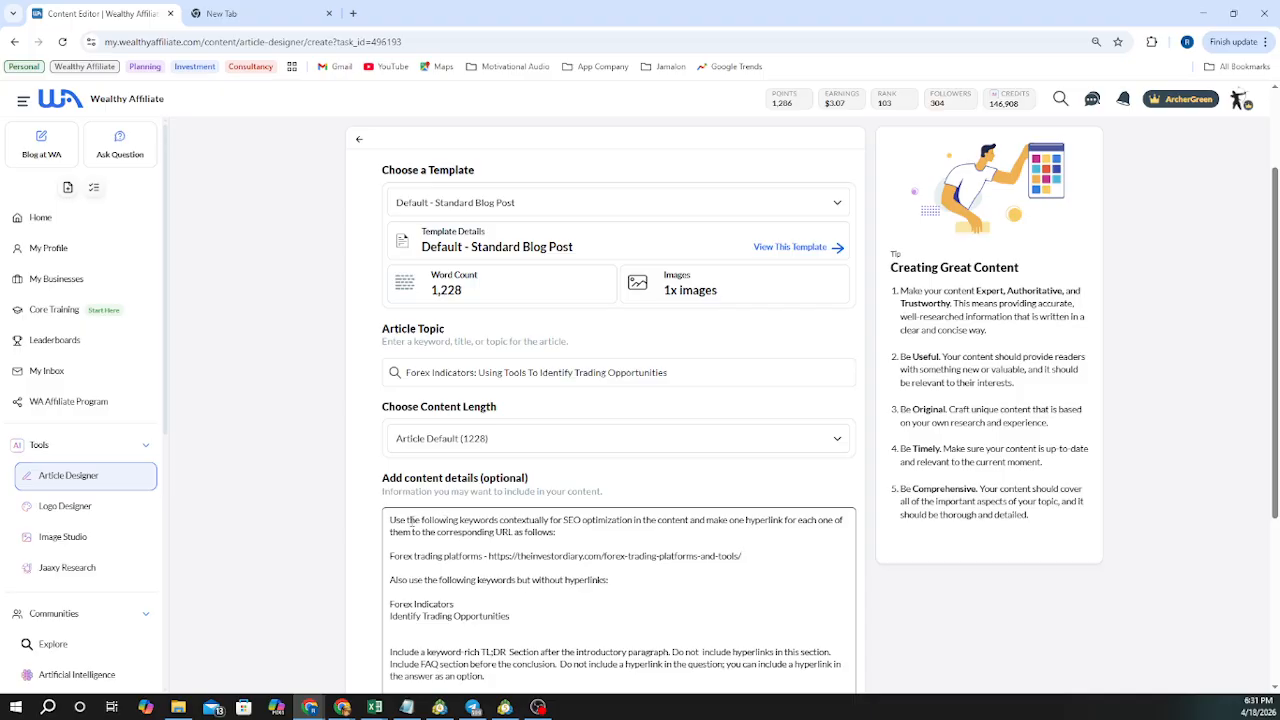
drag(409, 521, 407, 533)
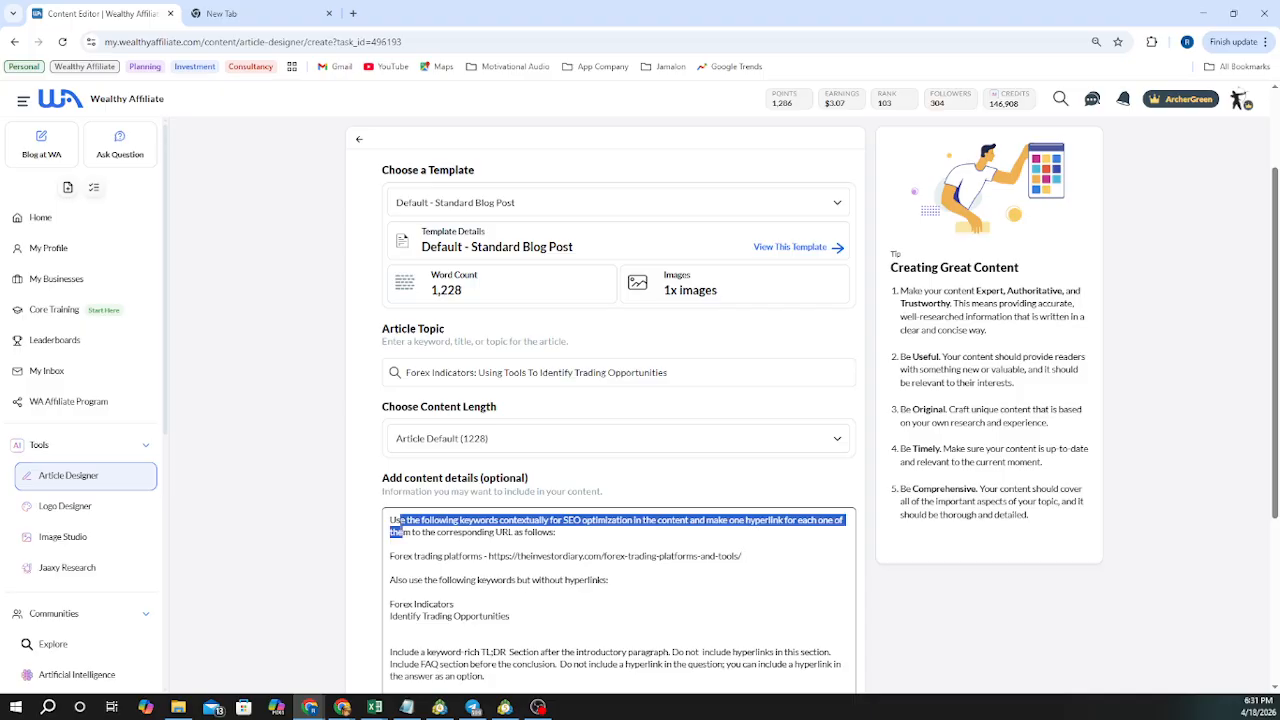
click(394, 520)
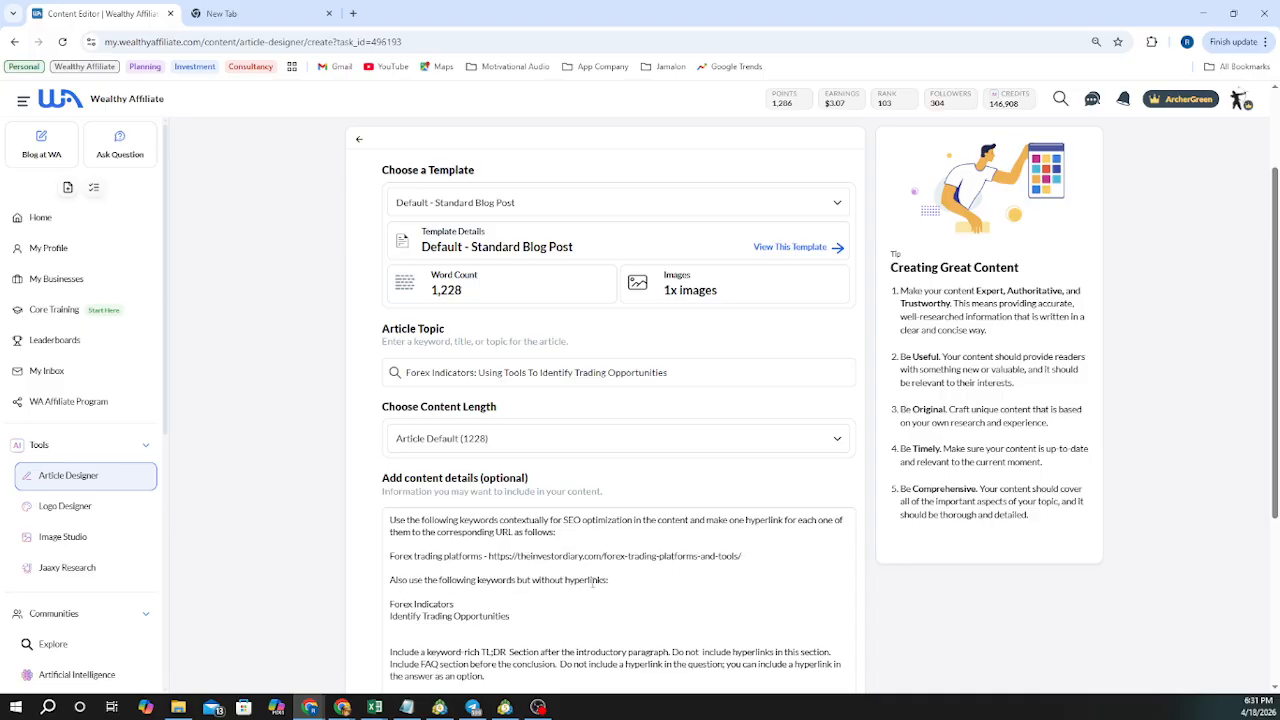
Insert a blank line before the FAQ section instruction in the content details
scroll(542, 593, down, 1)
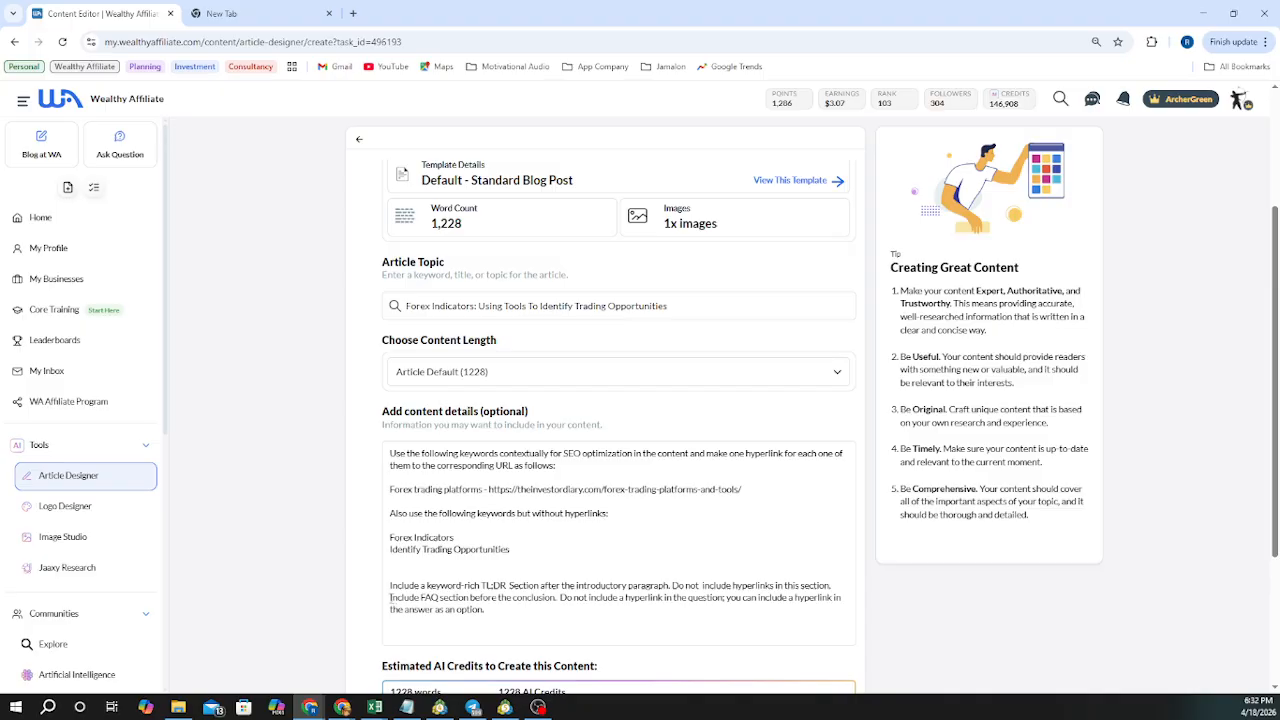
click(391, 598)
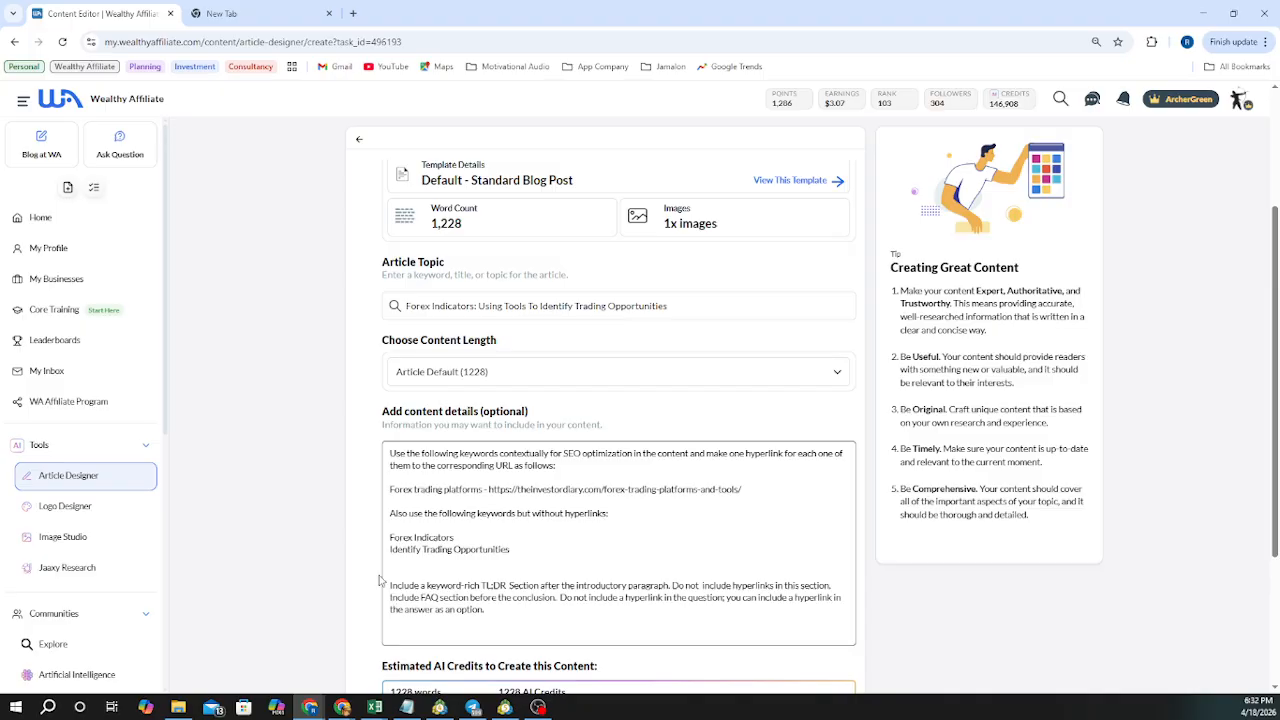
key(Return)
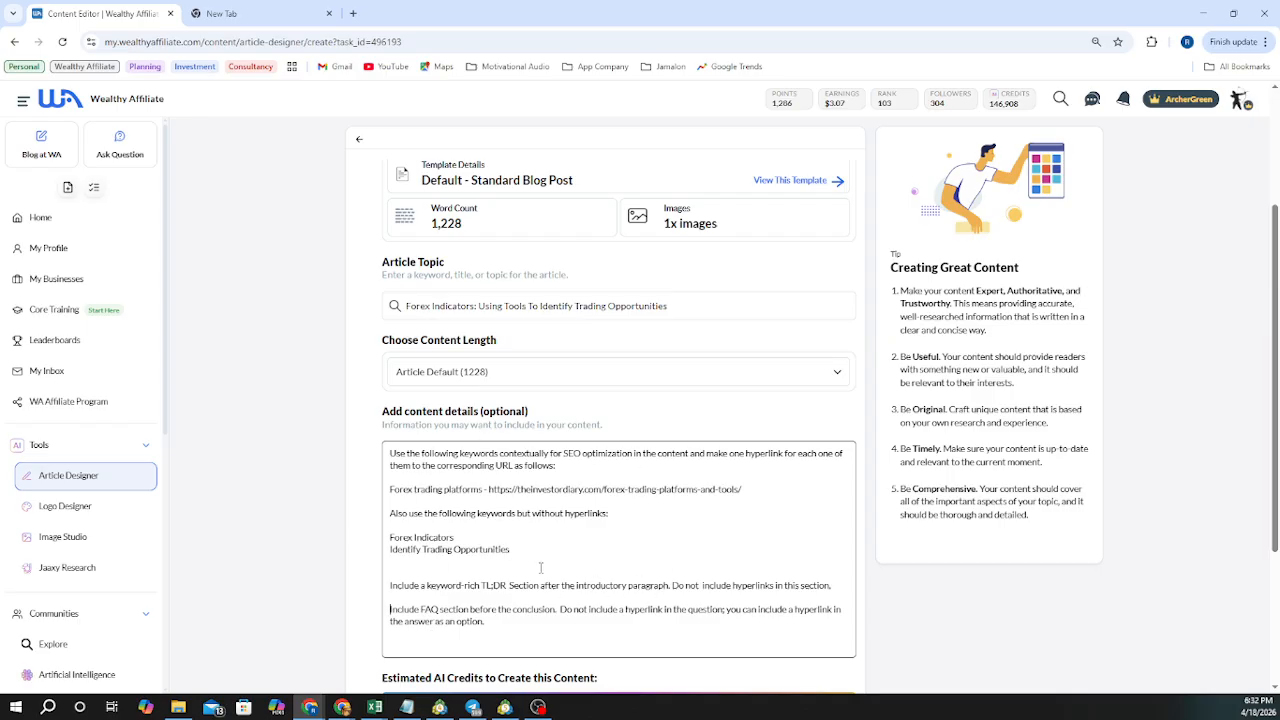
Review the article settings, proceed to the author choice, pick Conversational Blogger (V4) and create the article
scroll(556, 562, down, 2)
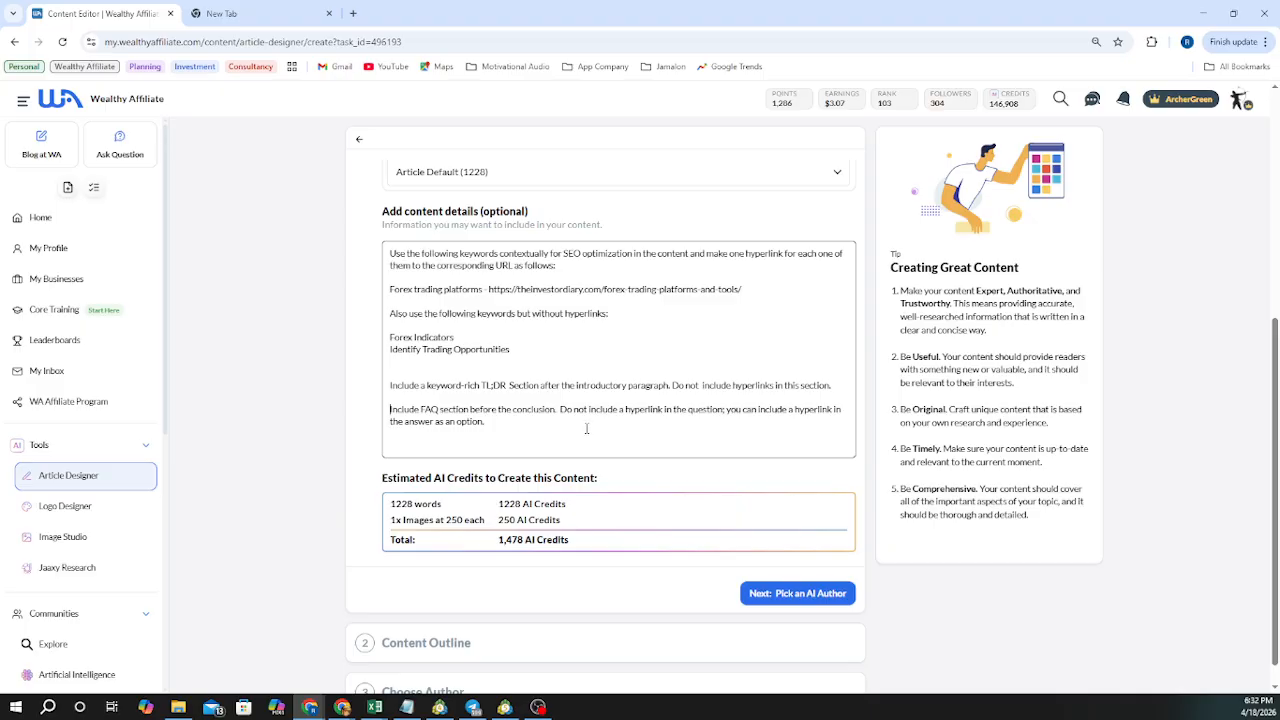
scroll(587, 425, up, 3)
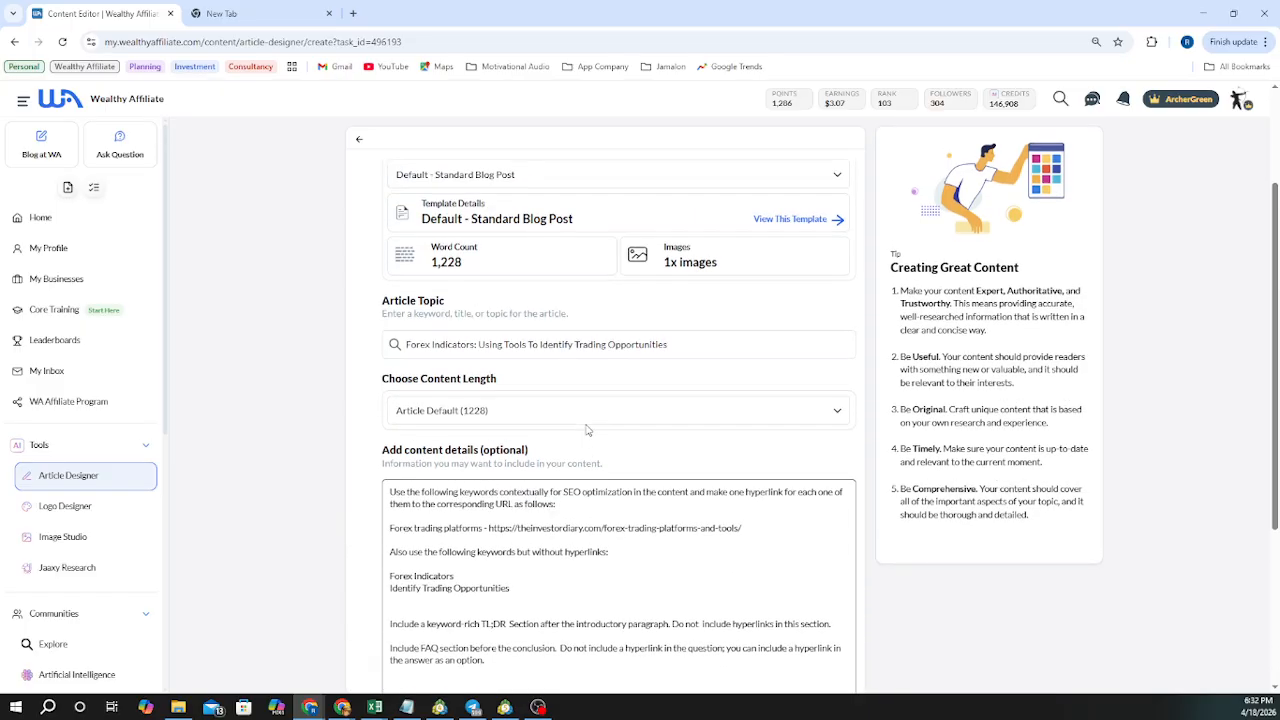
scroll(587, 430, up, 2)
scroll(587, 425, down, 4)
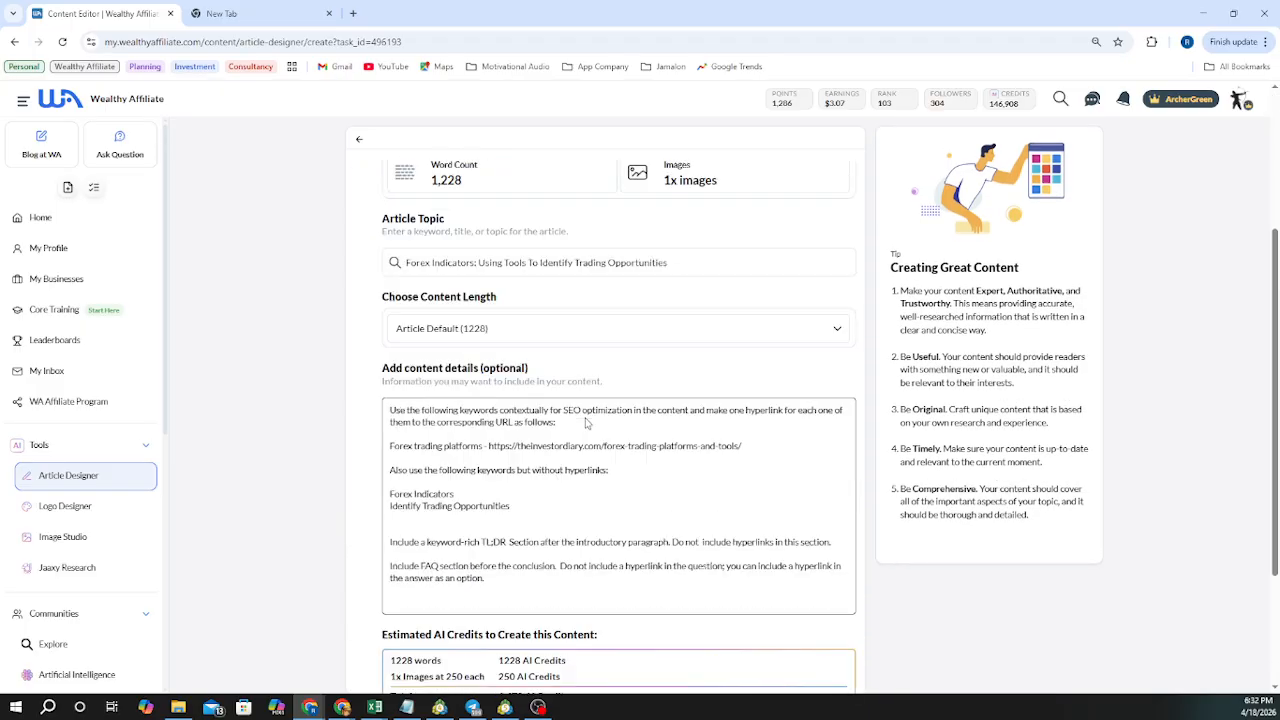
click(788, 566)
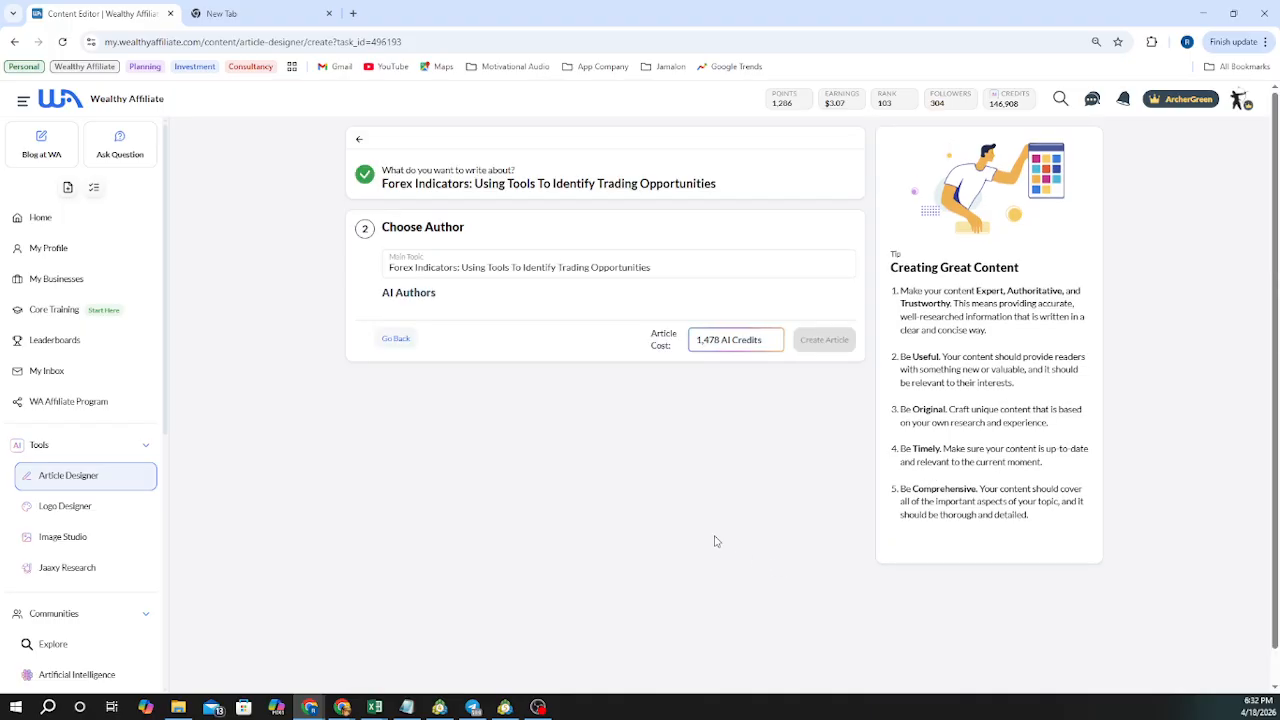
click(828, 325)
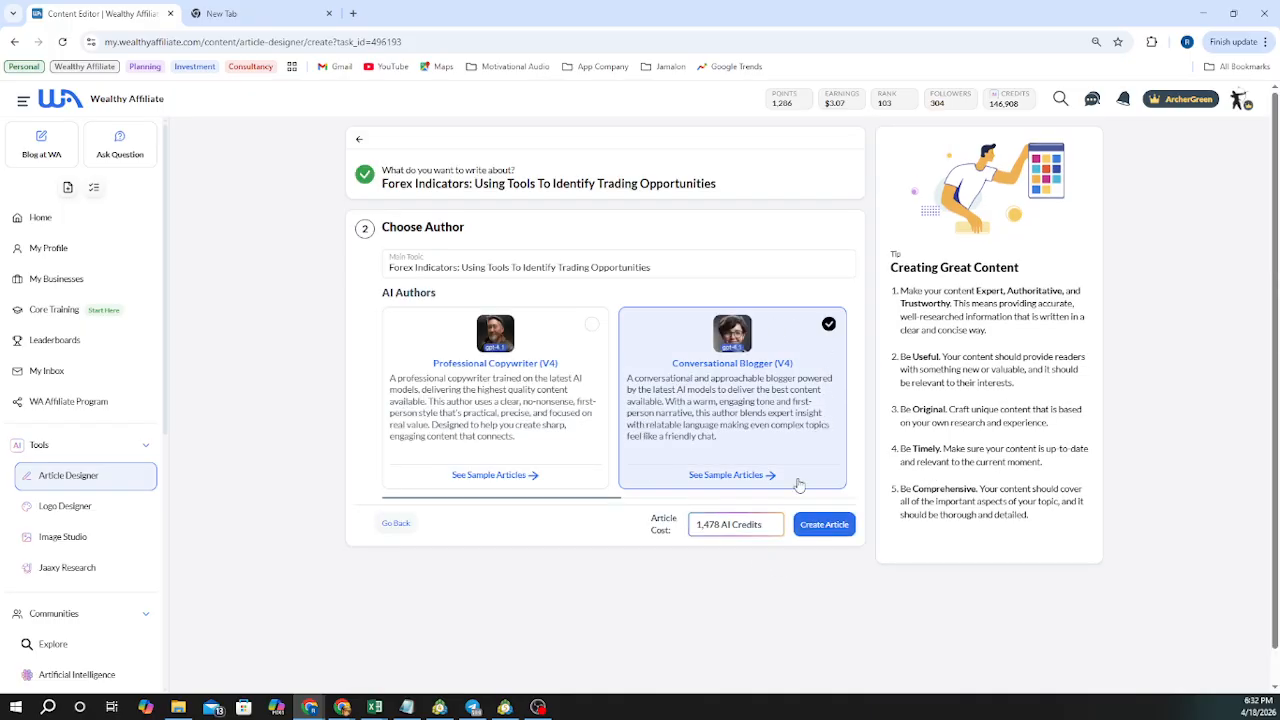
click(824, 527)
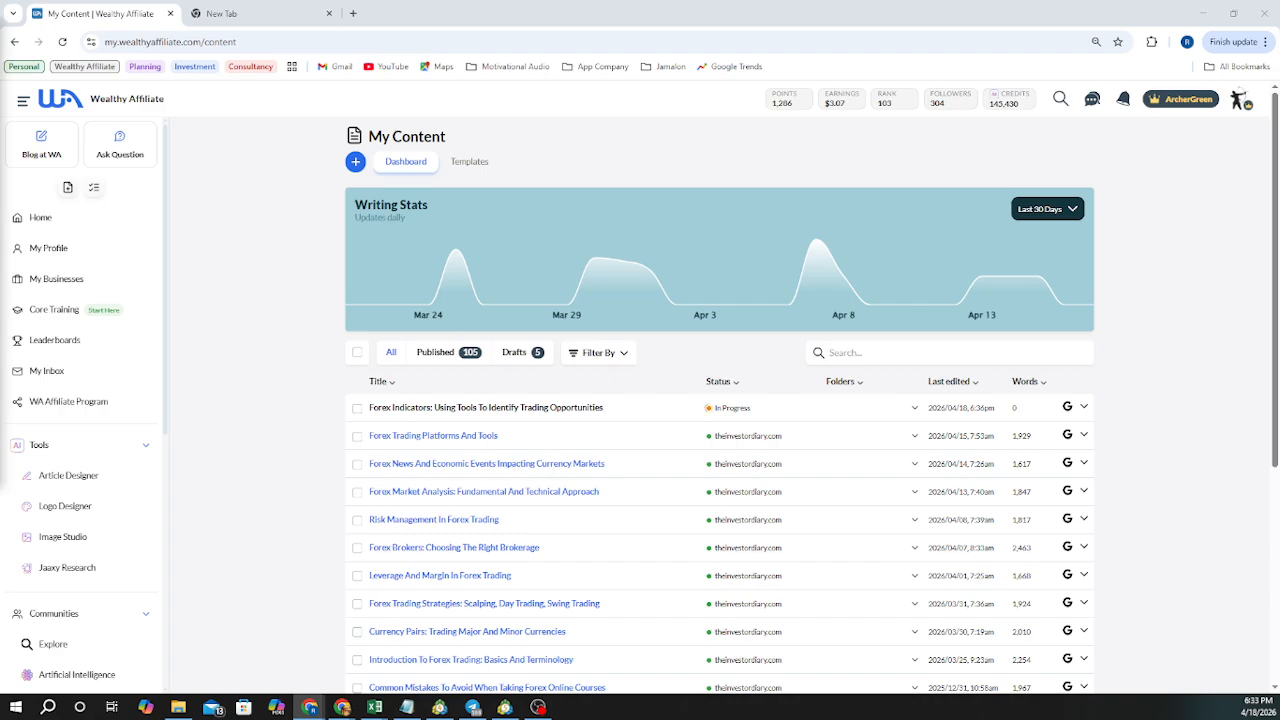
Move the Google Flow window onto this screen and minimize it
drag(0, 176, 681, 186)
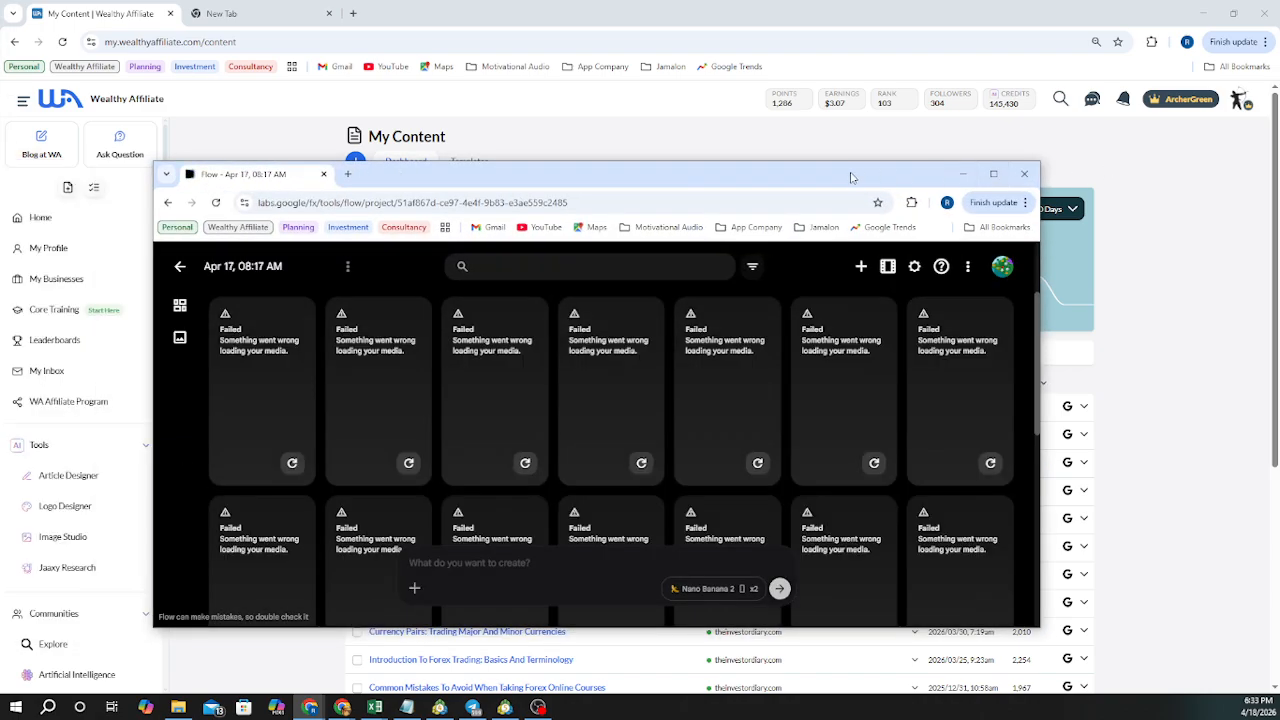
click(963, 177)
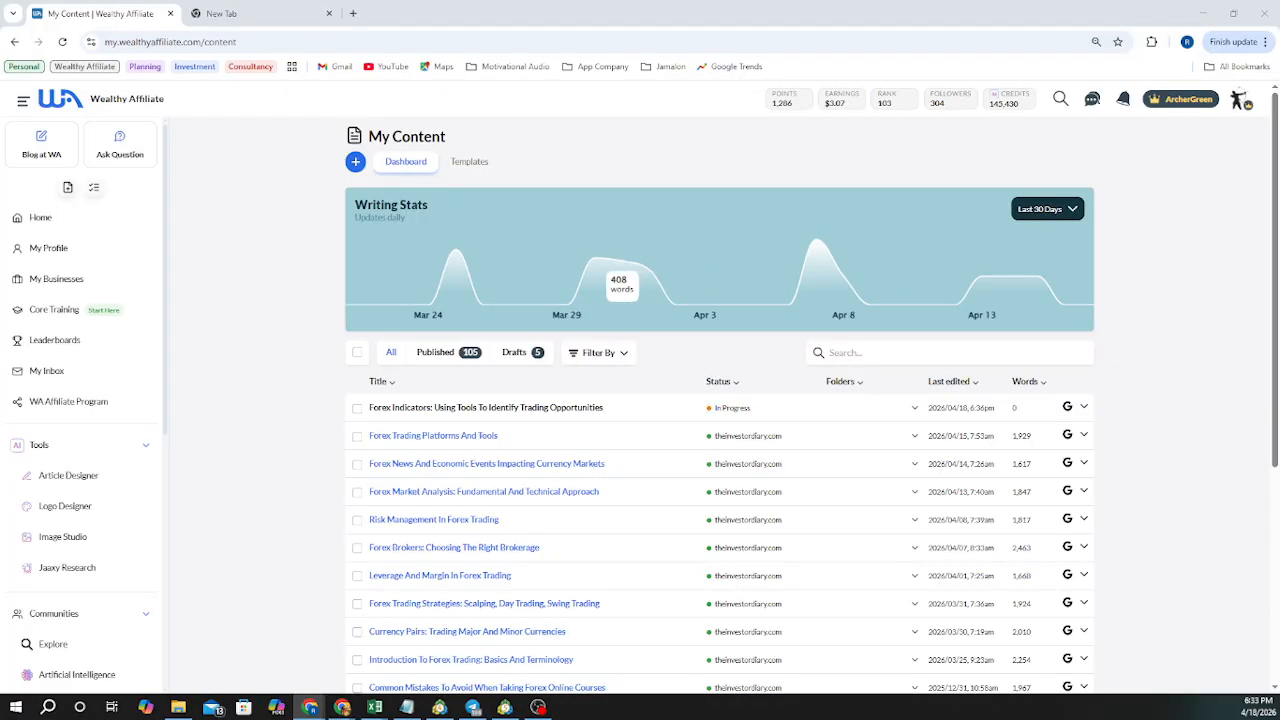
click(84, 540)
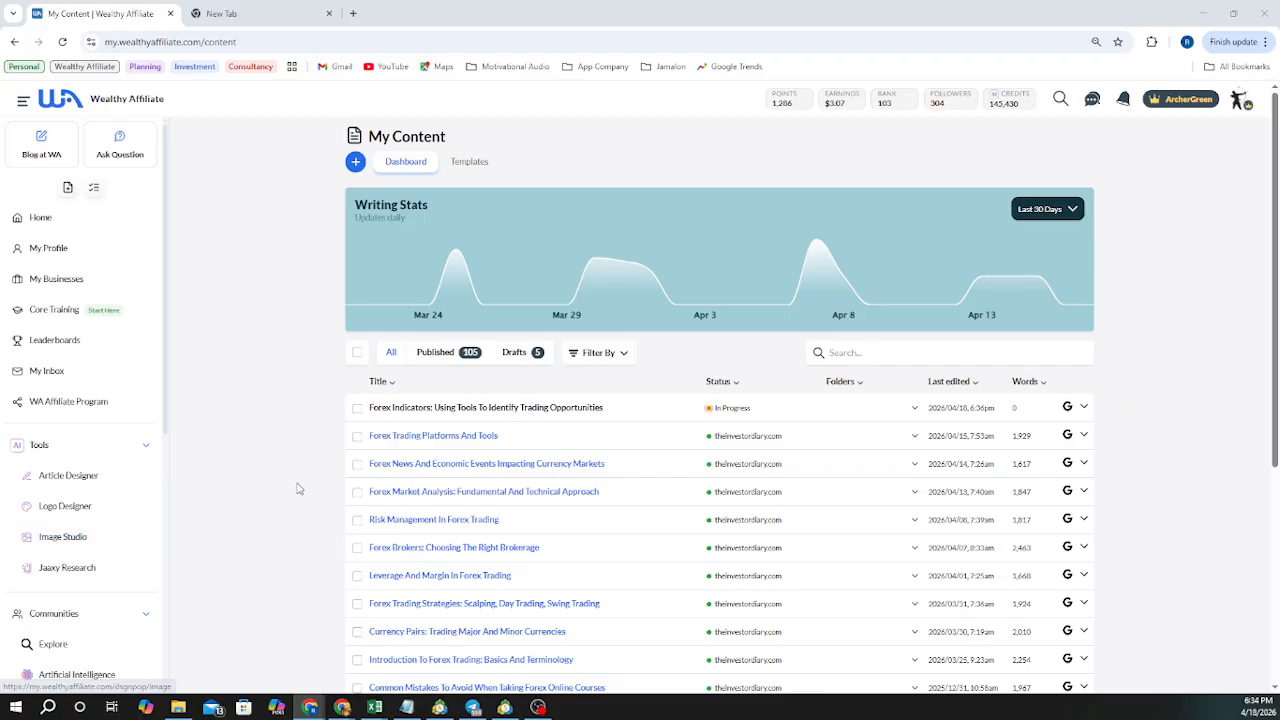
Copy the title "Forex Indicators: Using Tools To Identify Trading Opportunities" from the content list, then switch to Google Flow and maximize its window
drag(370, 410, 434, 421)
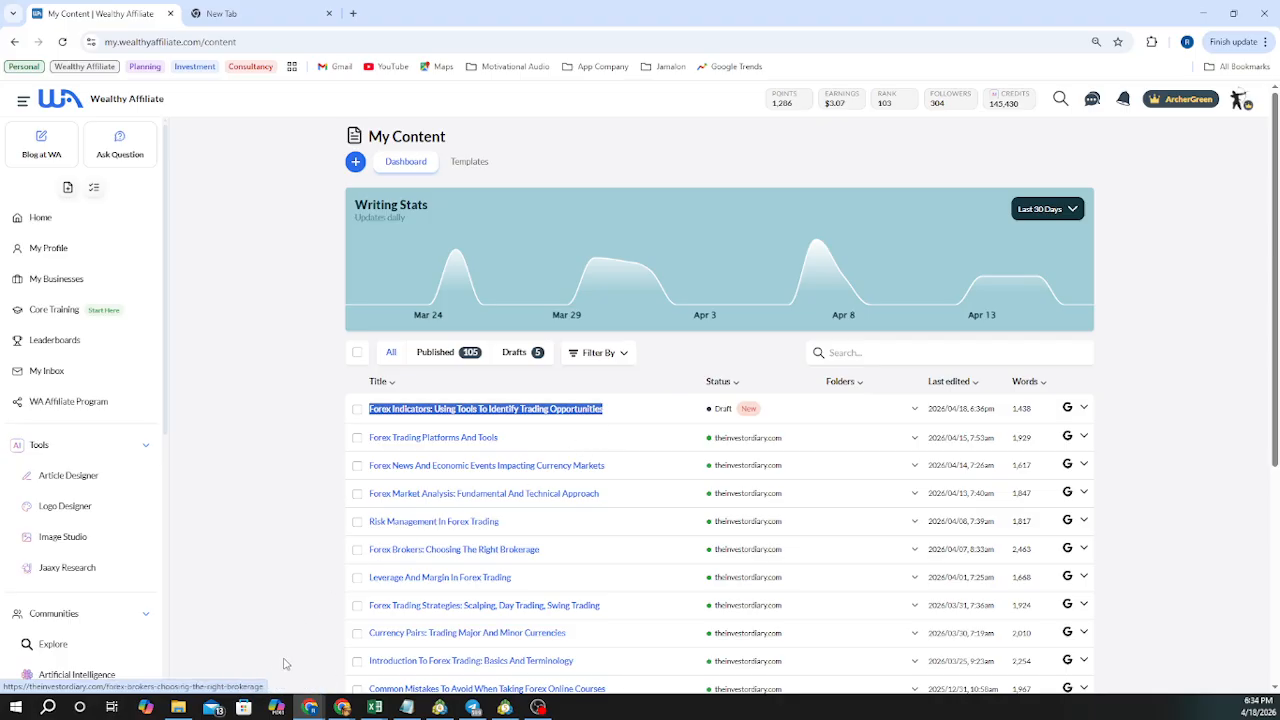
mouse_move(319, 708)
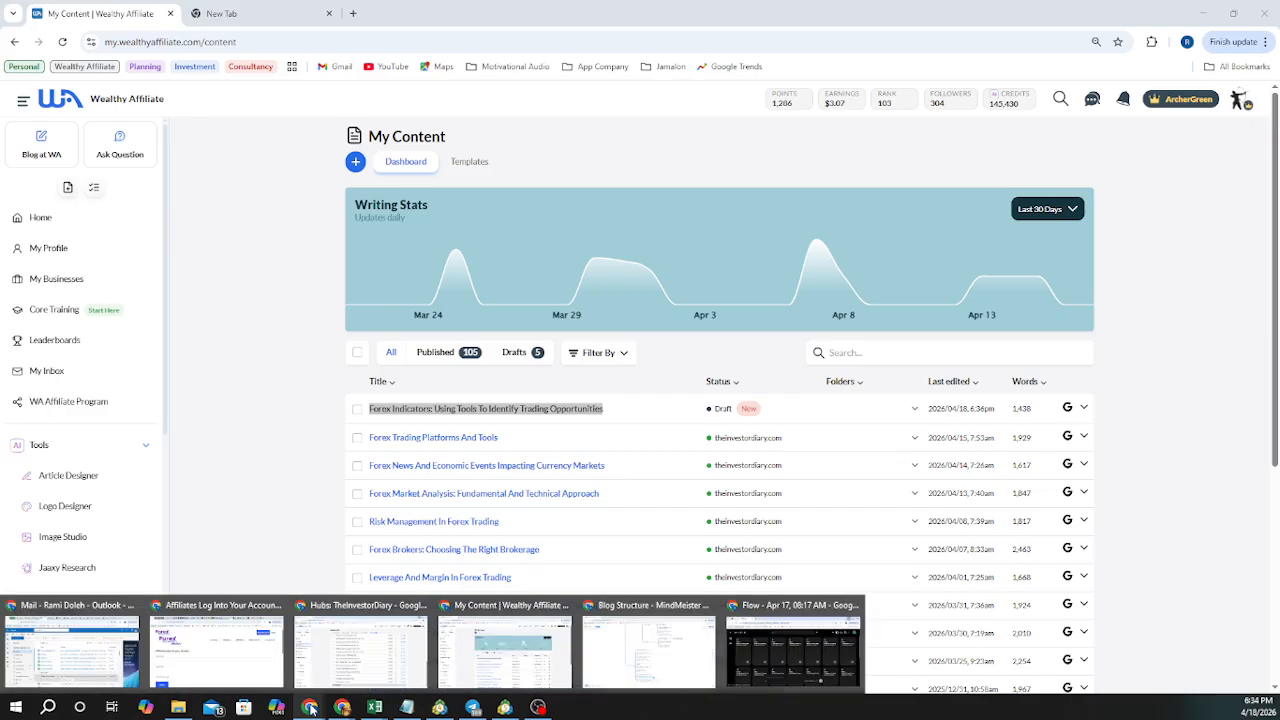
click(787, 672)
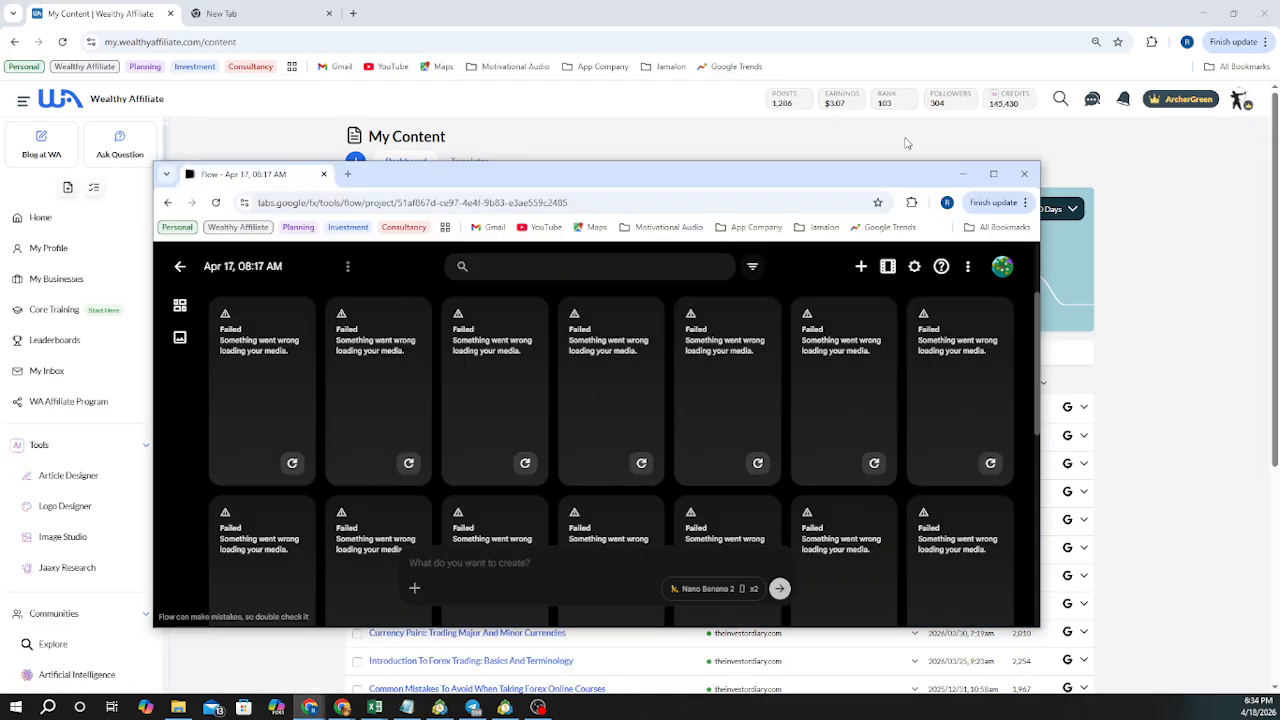
click(992, 174)
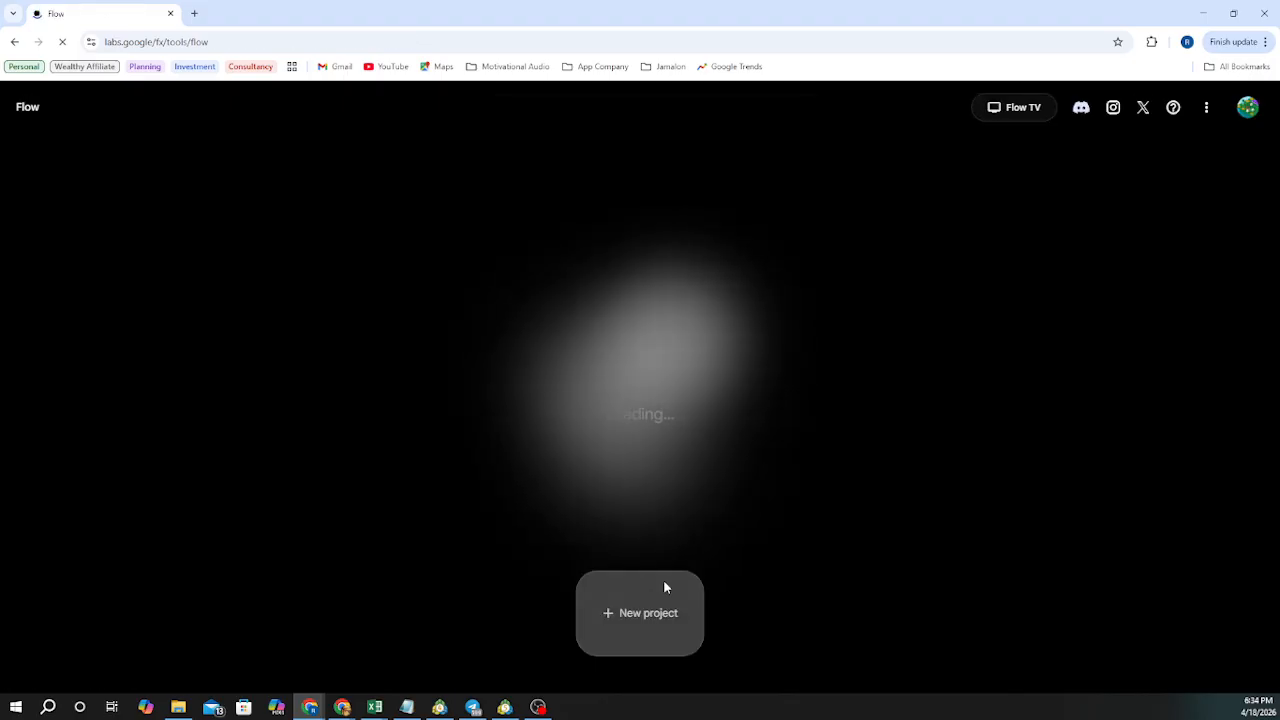
Start a new Flow project with "Forex Indicators: Using Tools To Identify Trading Opportunities" as the prompt and a 16:9 image ratio
click(660, 611)
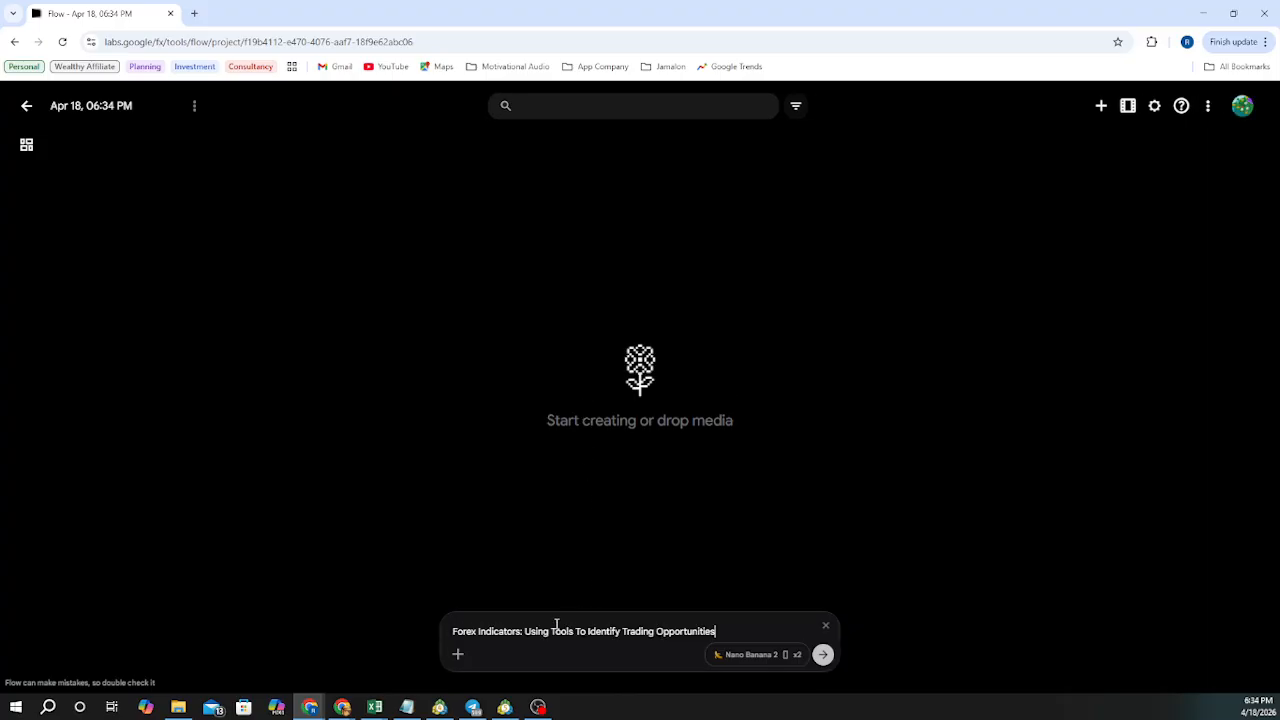
click(785, 659)
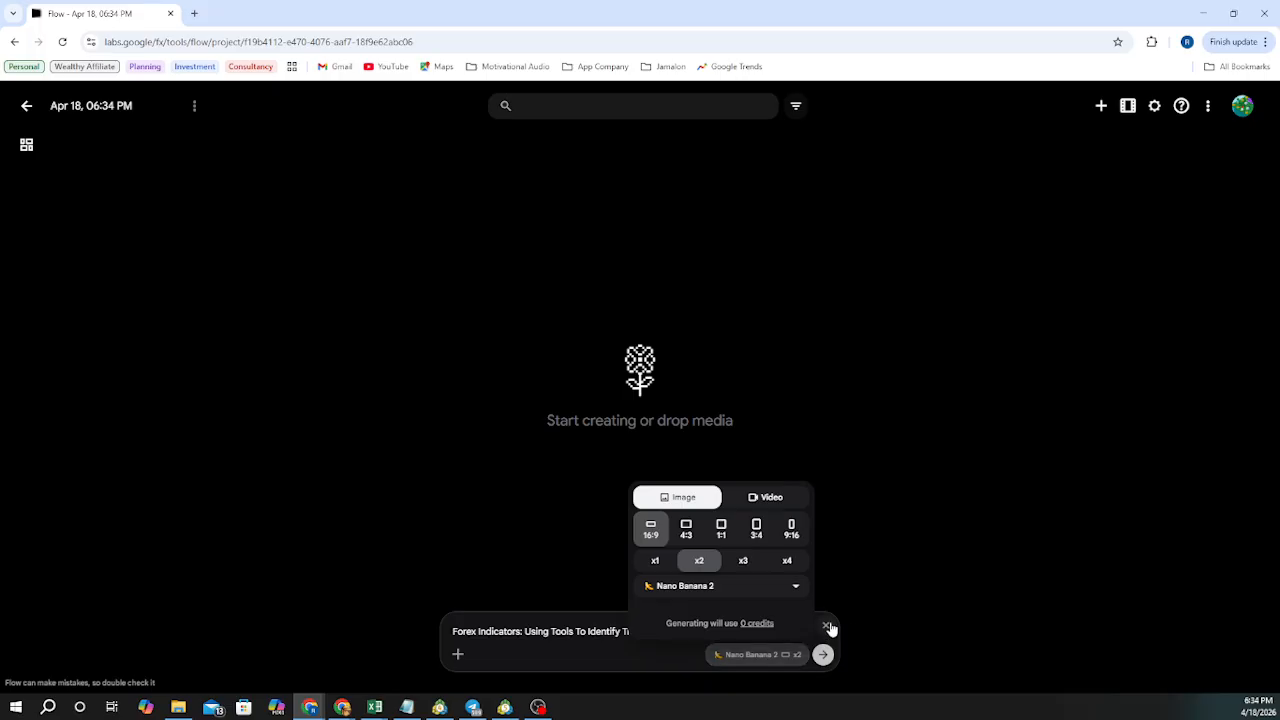
Generate two 16:9 images from the entered prompt with Nano Banana 2 and close the generation settings
click(897, 589)
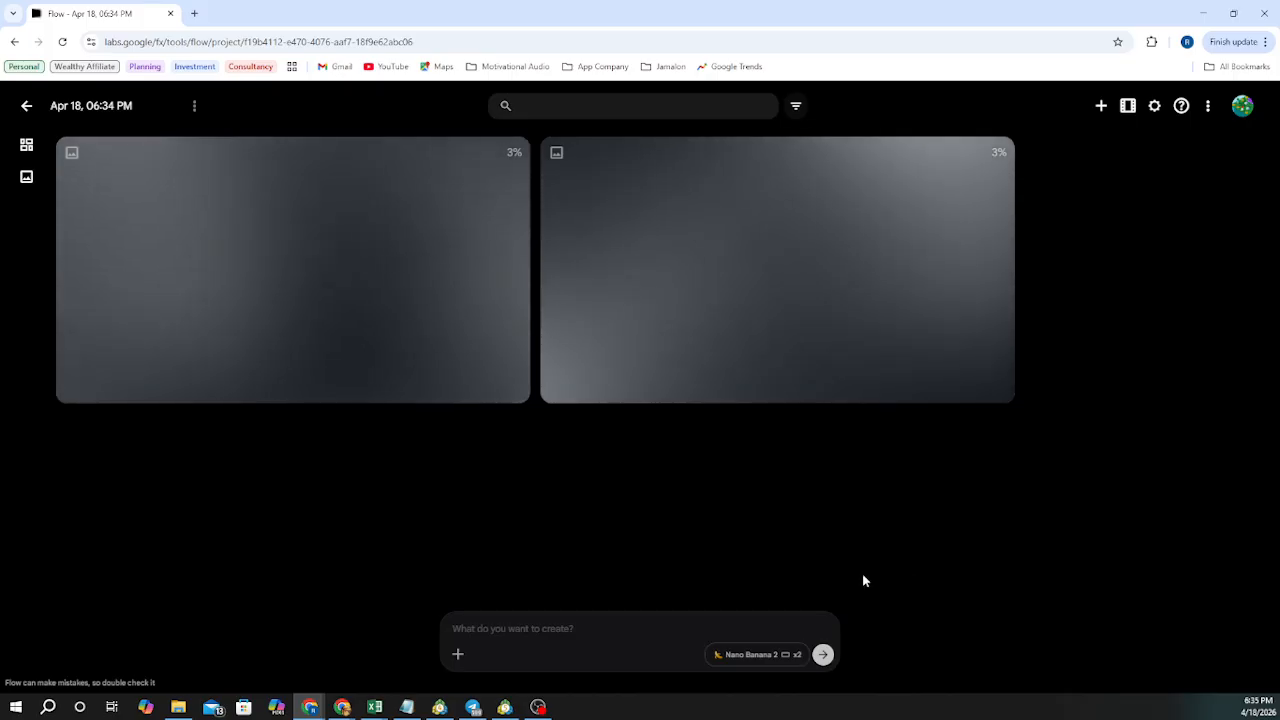
click(752, 658)
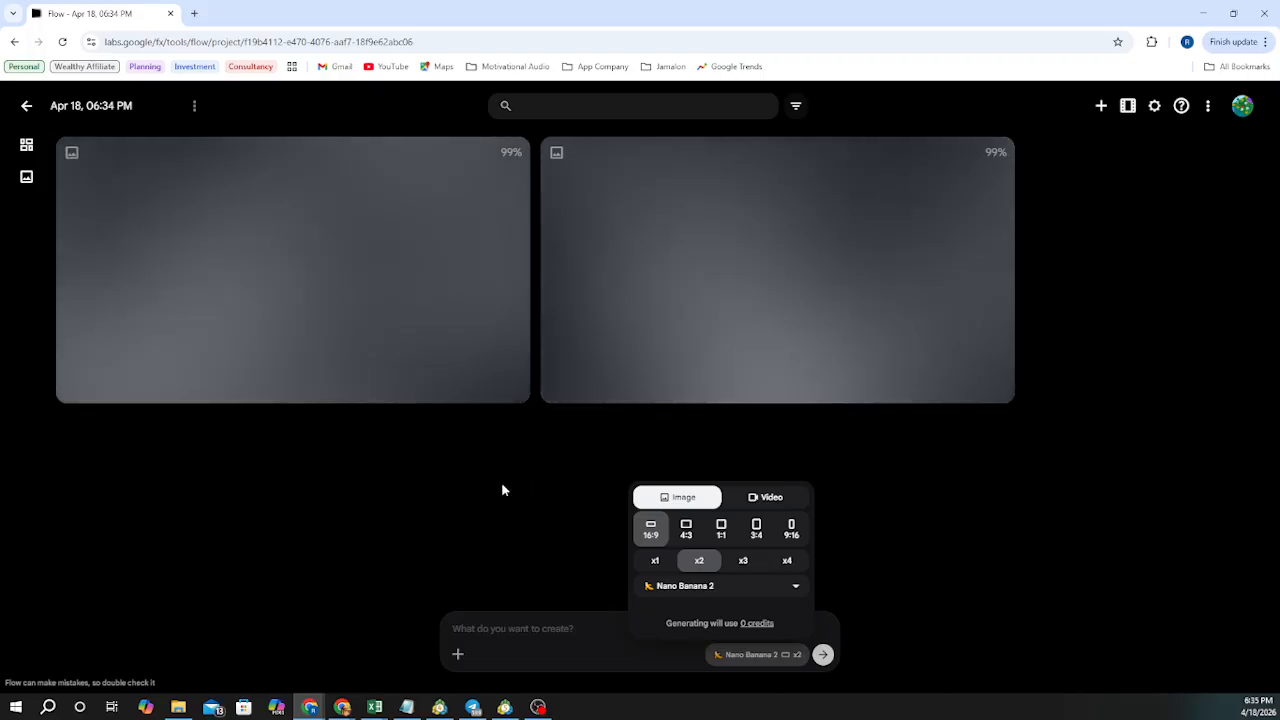
click(487, 491)
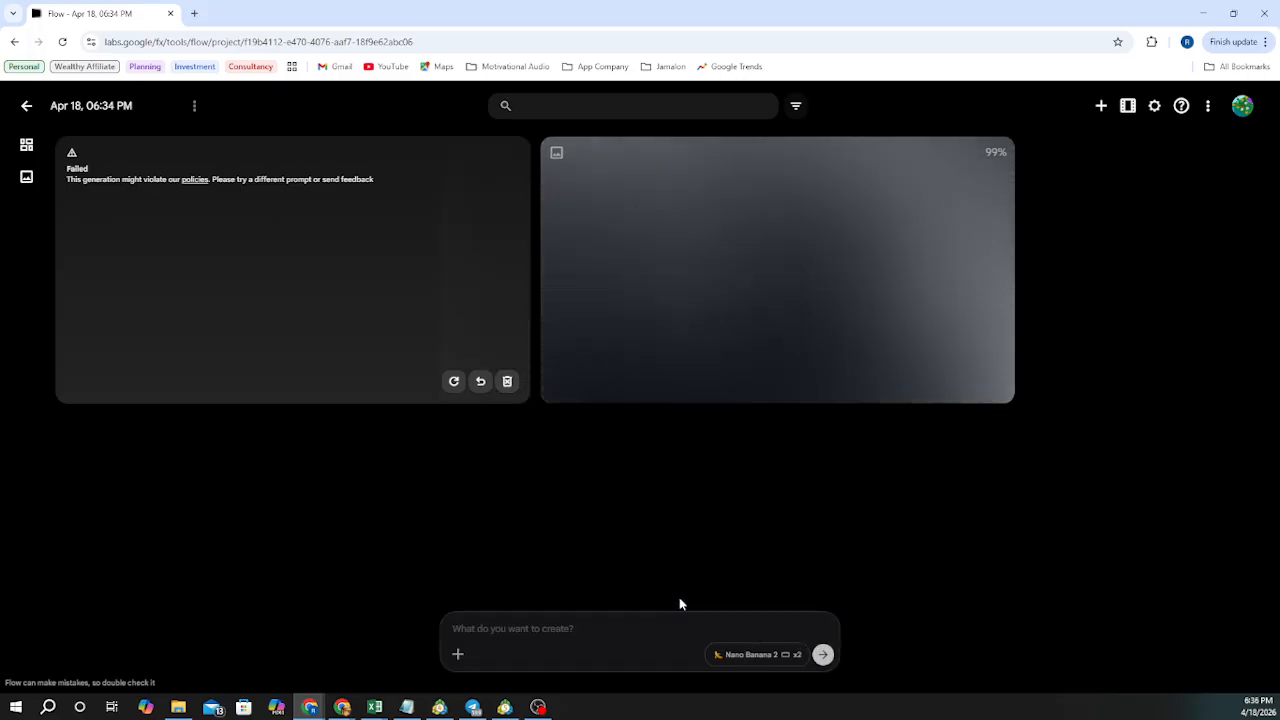
Reuse the failed image's prompt to generate two more images, and delete the failed result
click(480, 383)
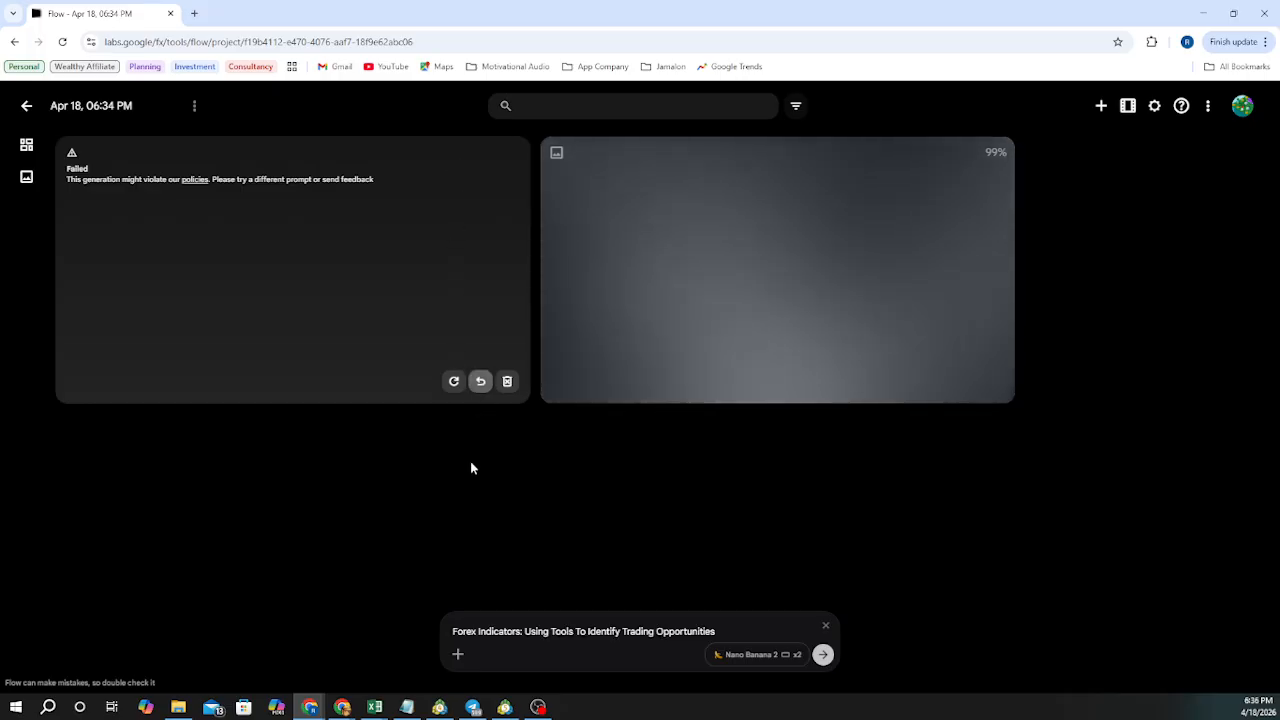
click(822, 654)
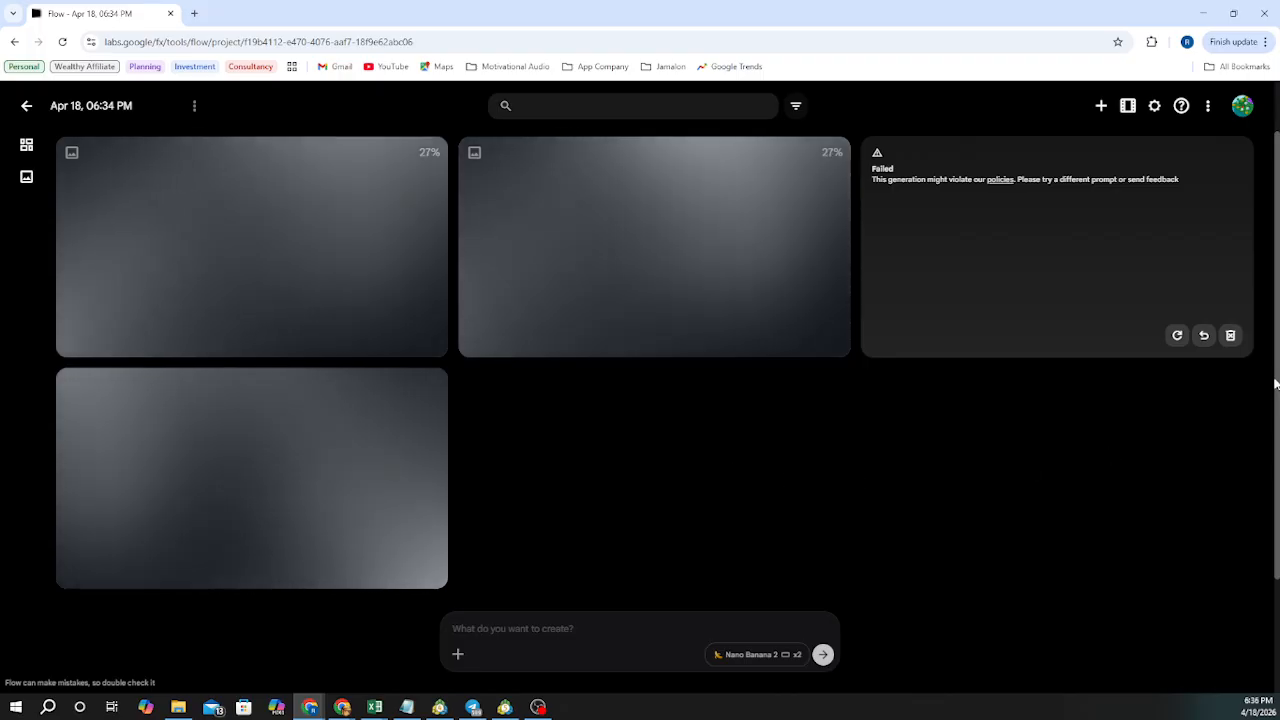
click(1231, 336)
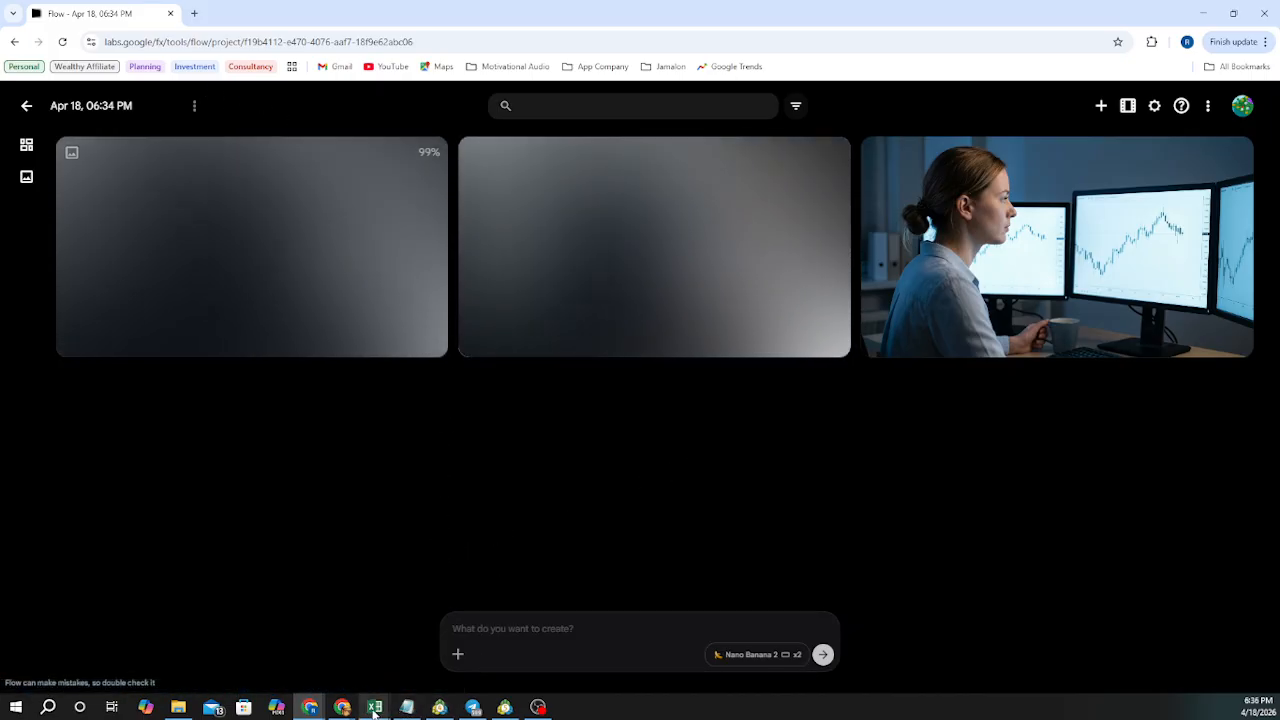
Switch to the Wealthy Affiliate content editor and look over the beginning of the generated article
mouse_move(320, 710)
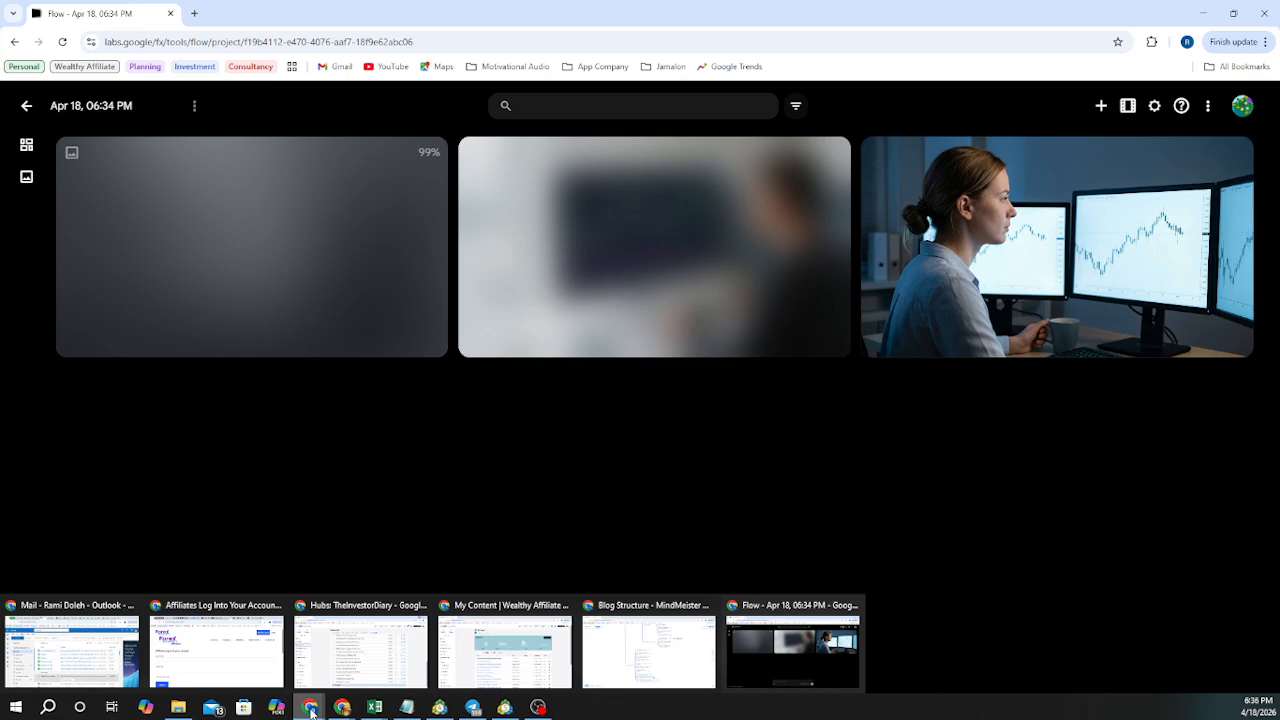
click(505, 652)
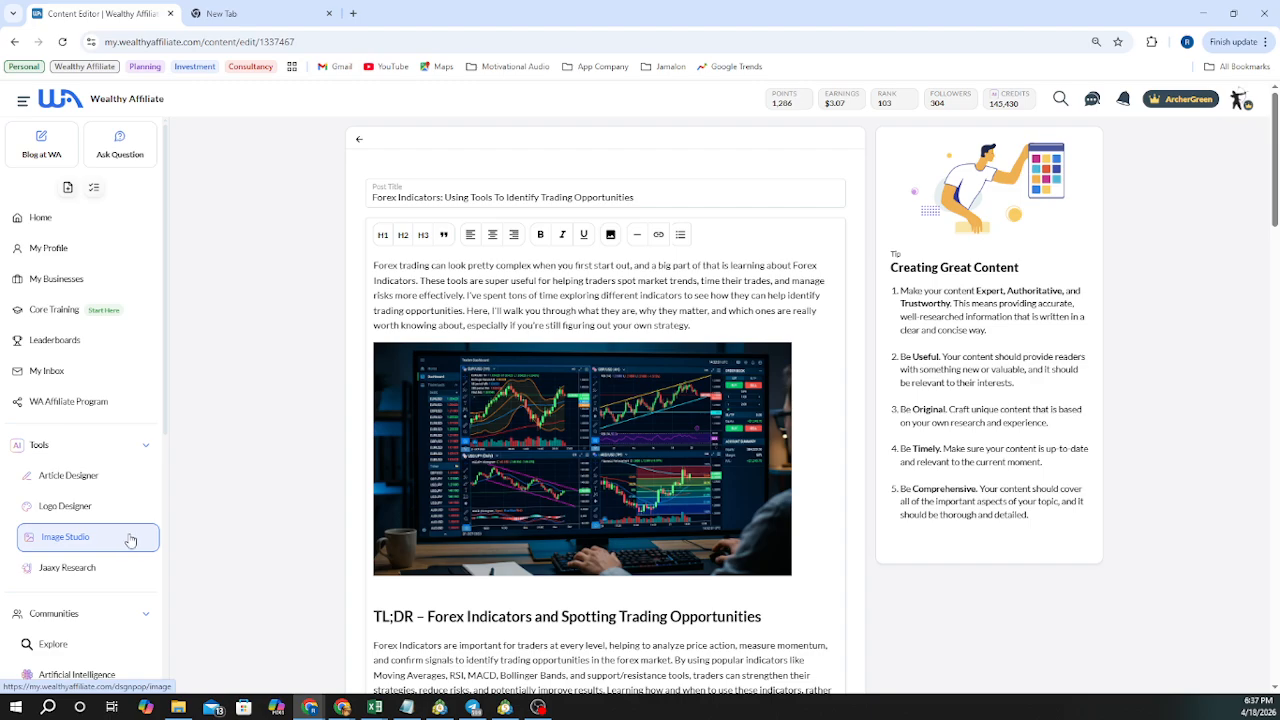
scroll(557, 498, down, 3)
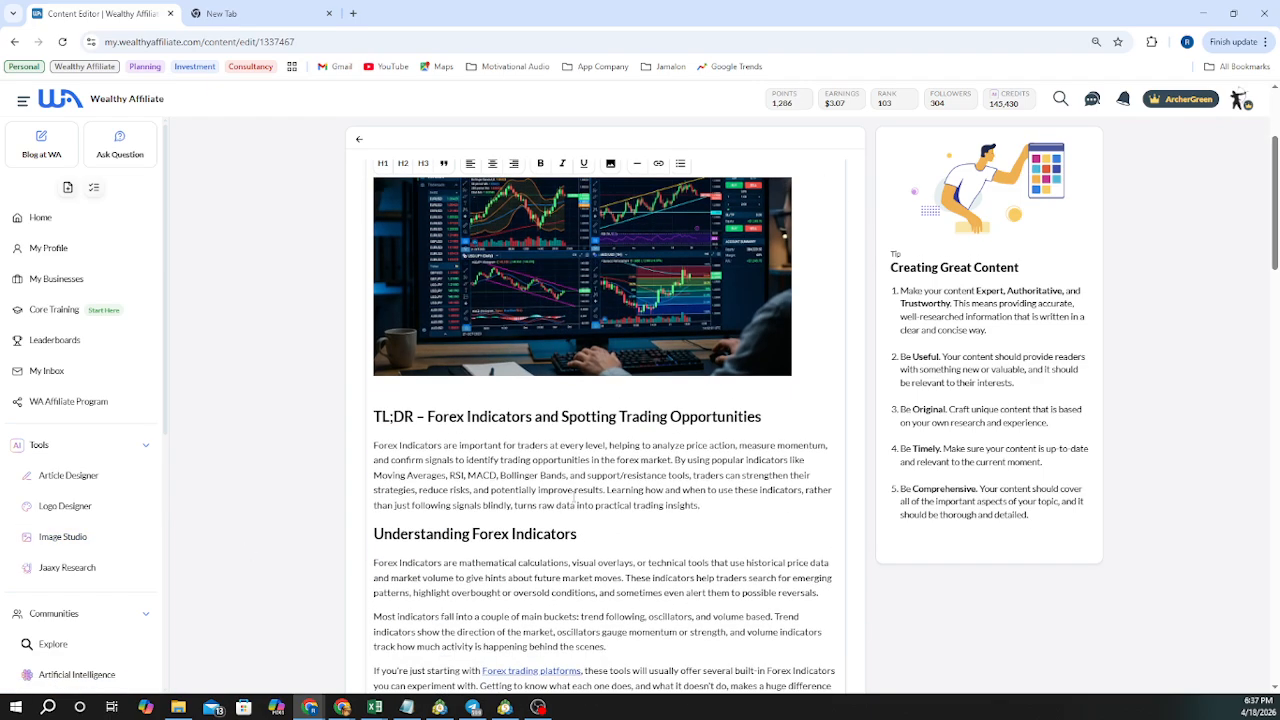
scroll(573, 488, up, 3)
mouse_move(575, 503)
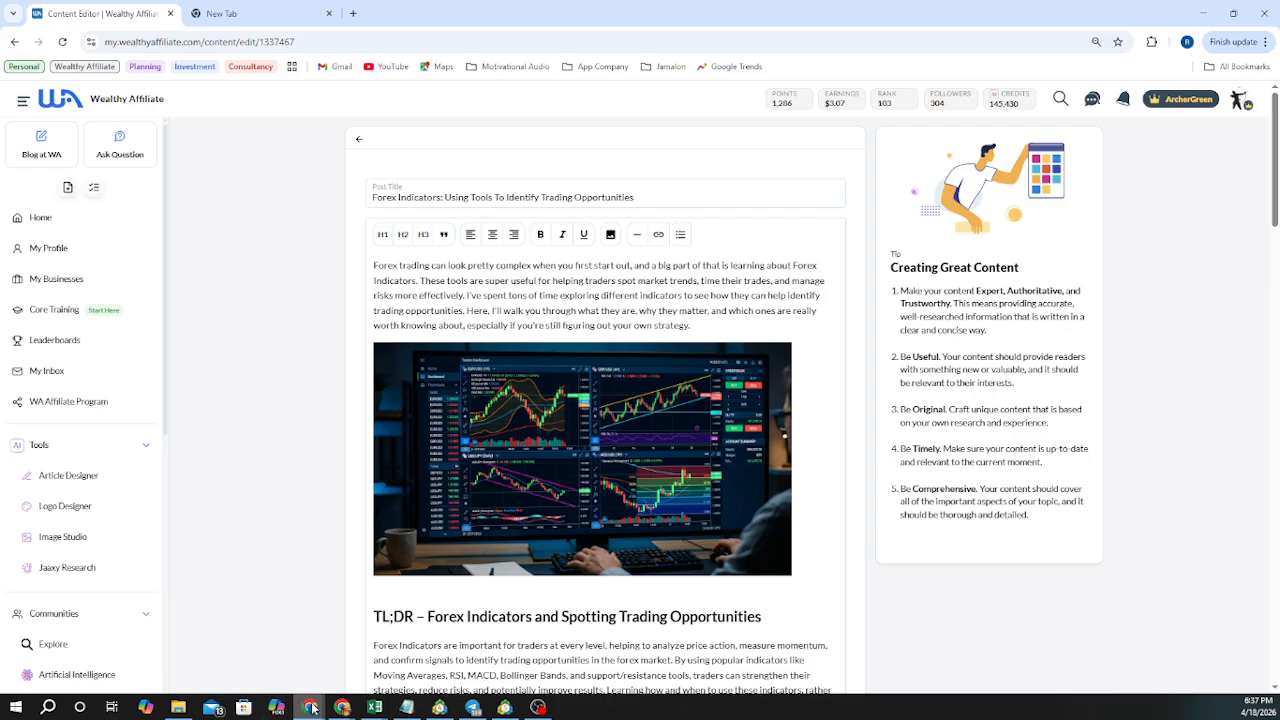
Switch to the MindMeister map and copy the keyword "Forex trading platforms" from the note of the Forex Indicators topic
mouse_move(335, 707)
click(692, 616)
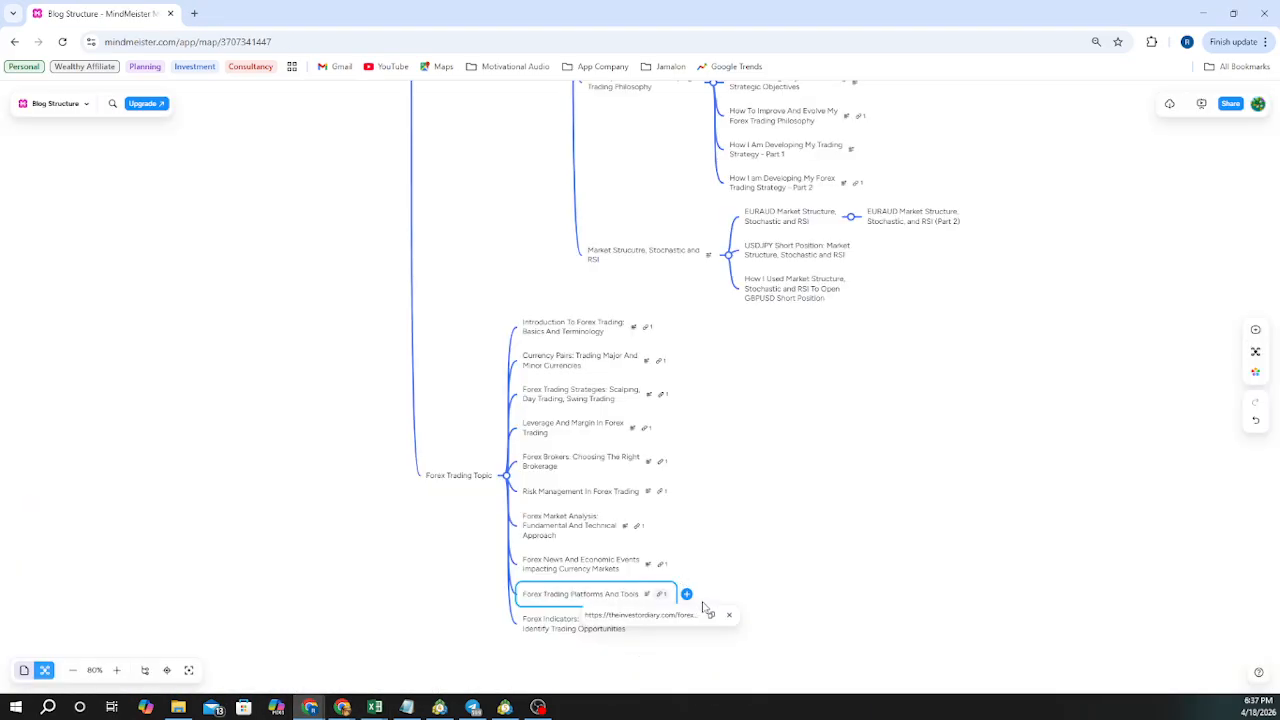
click(640, 623)
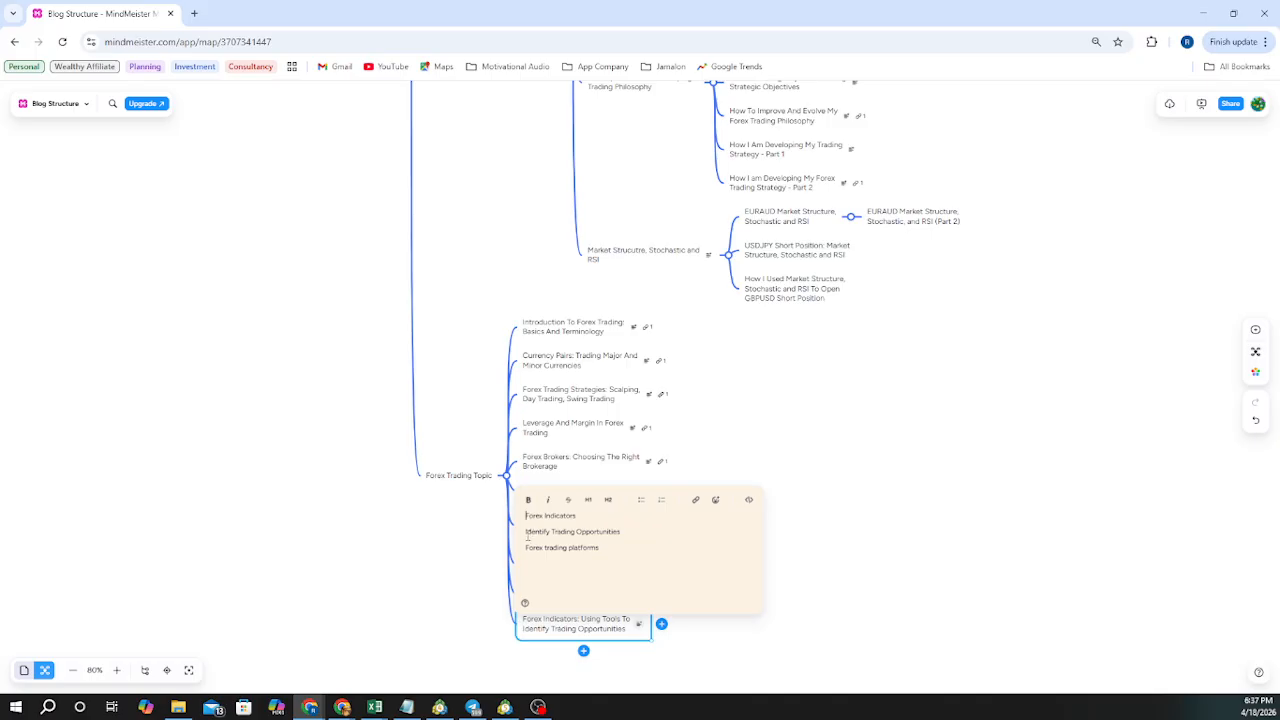
drag(525, 547, 600, 548)
key(ctrl+c)
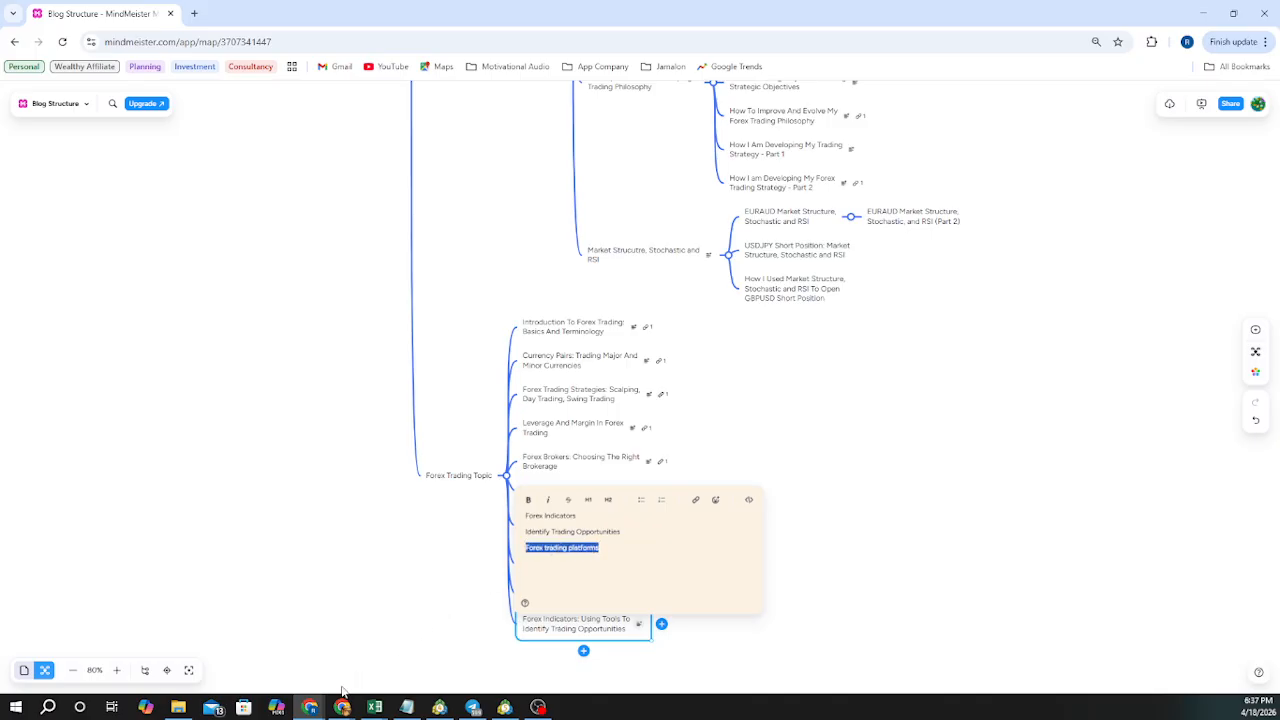
Return to the Wealthy Affiliate content editor and search the article for "Forex trading platforms"
click(310, 707)
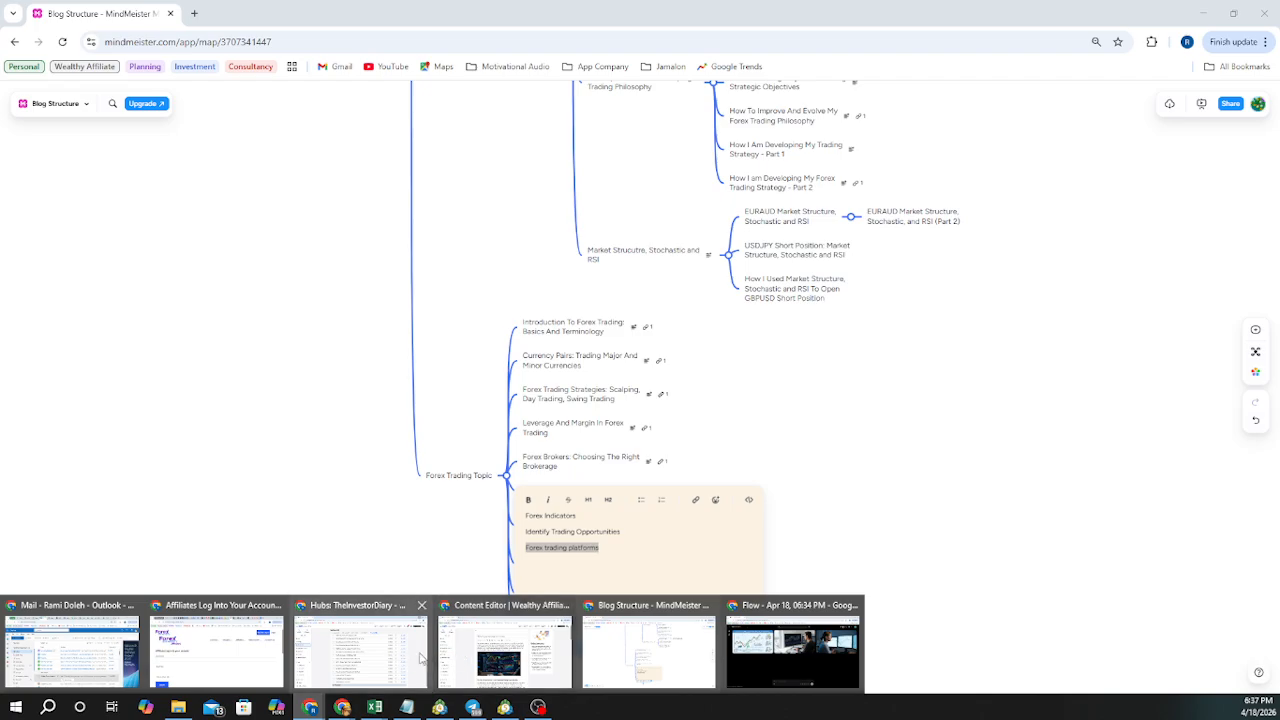
click(490, 655)
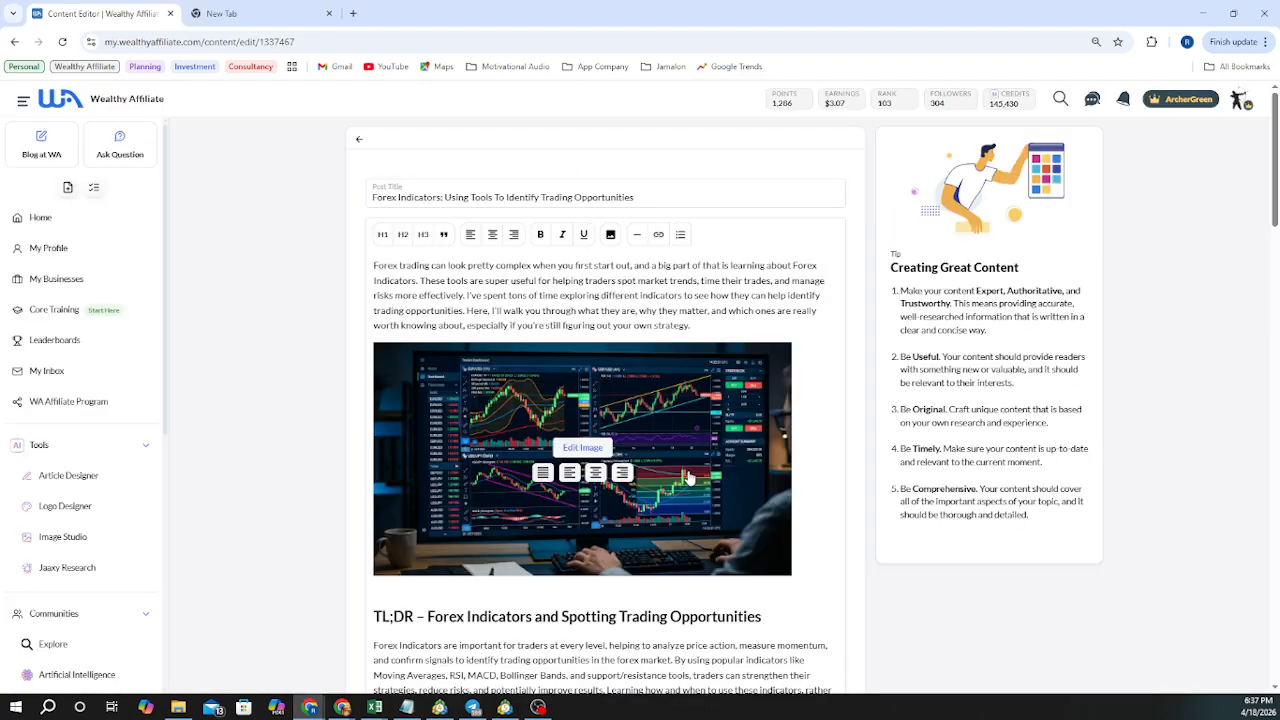
key(ctrl+f)
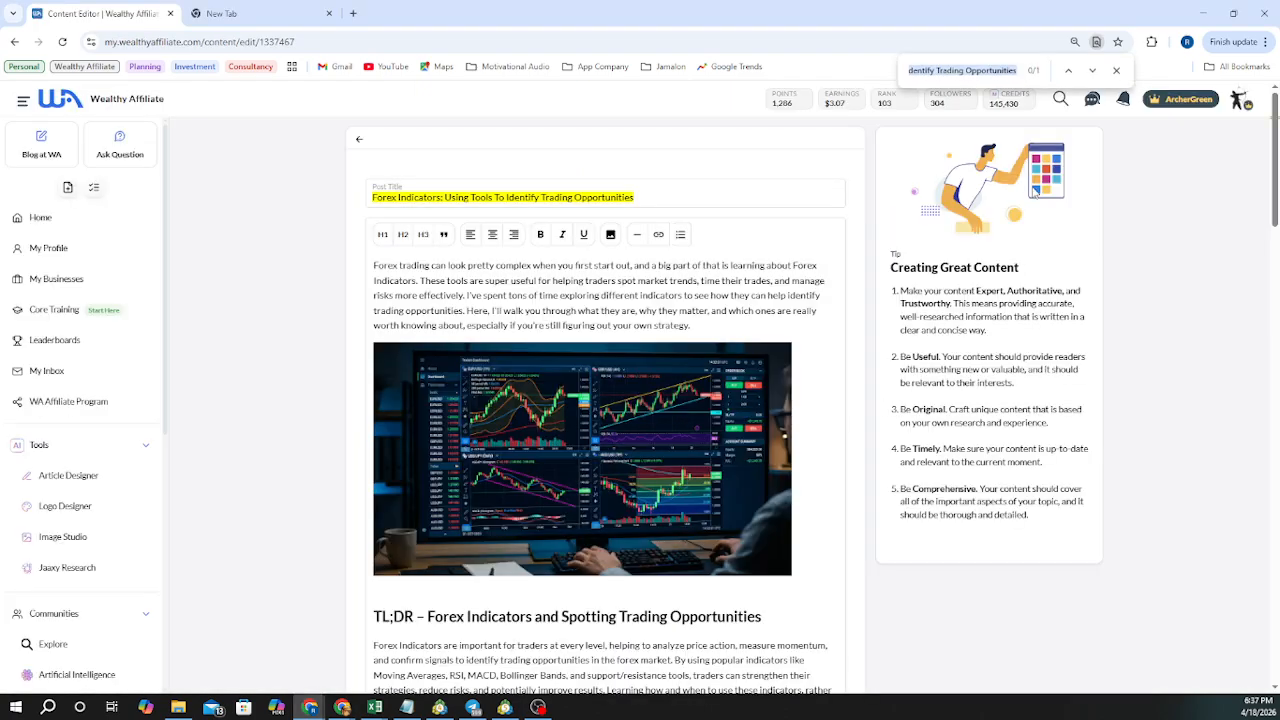
key(ctrl+v)
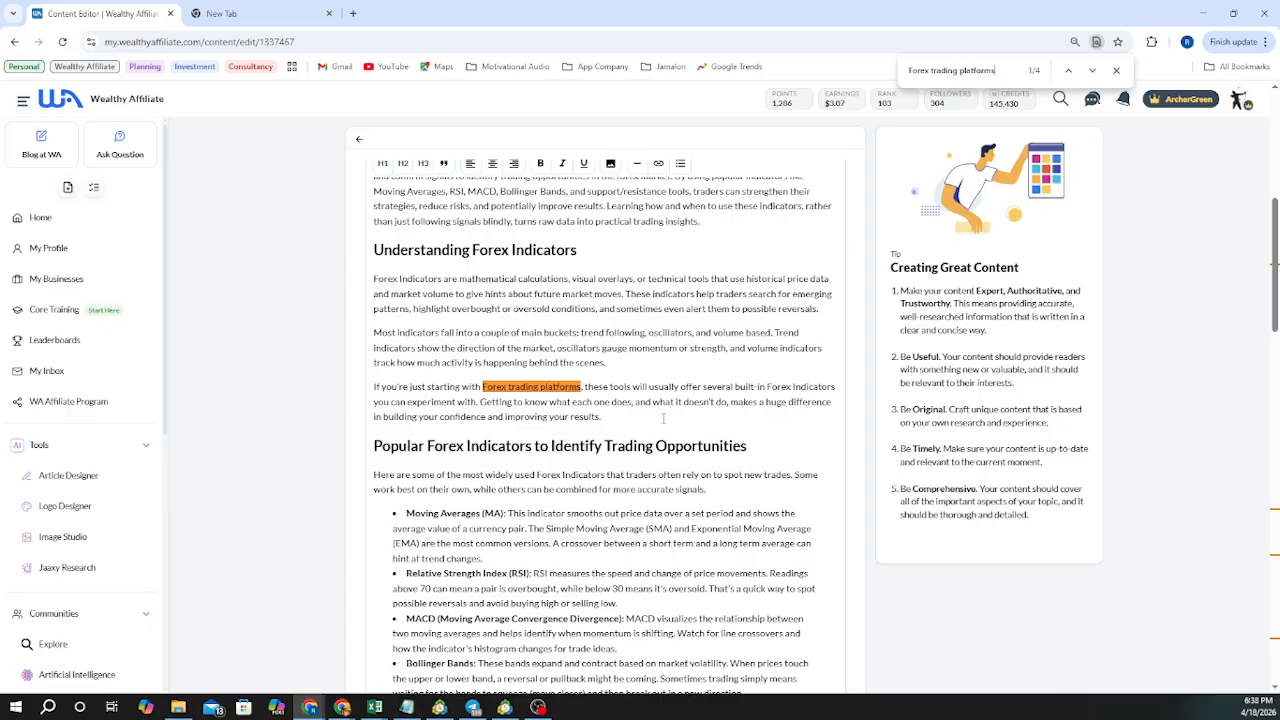
scroll(663, 418, up, 3)
scroll(660, 420, down, 3)
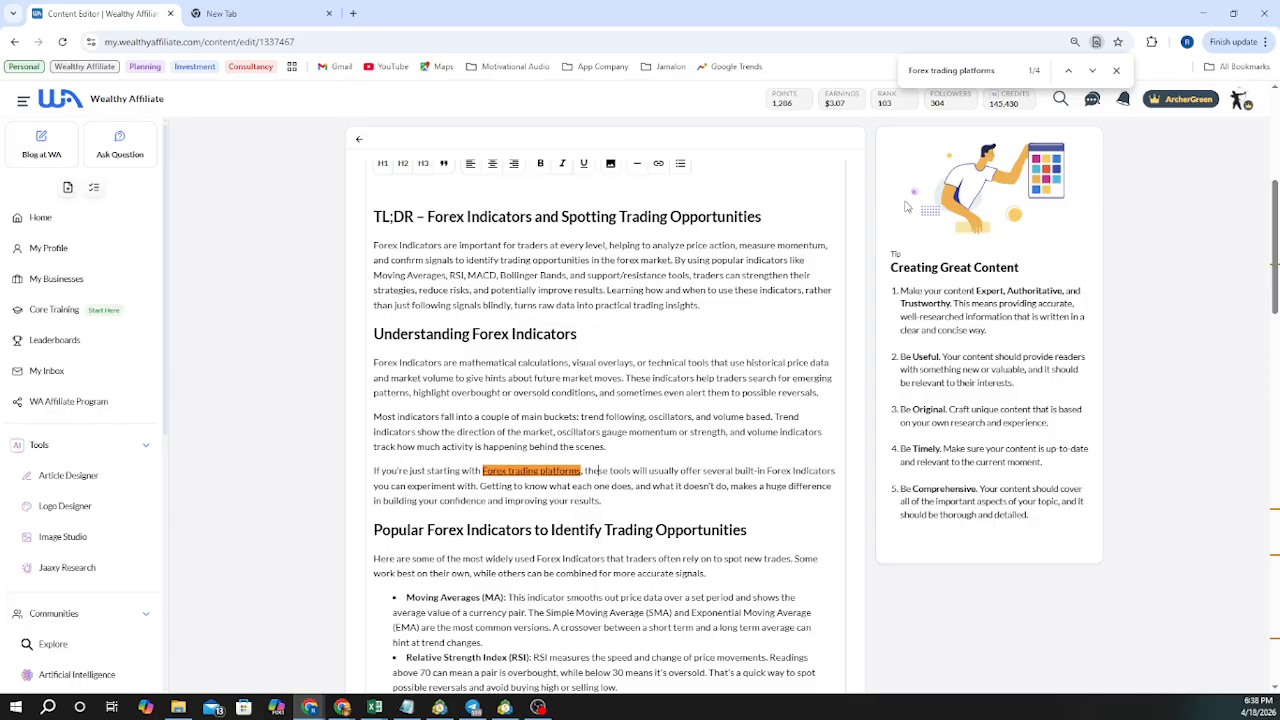
Check the remaining matches of "Forex trading platforms" through the end of the article, and close the search
click(1092, 71)
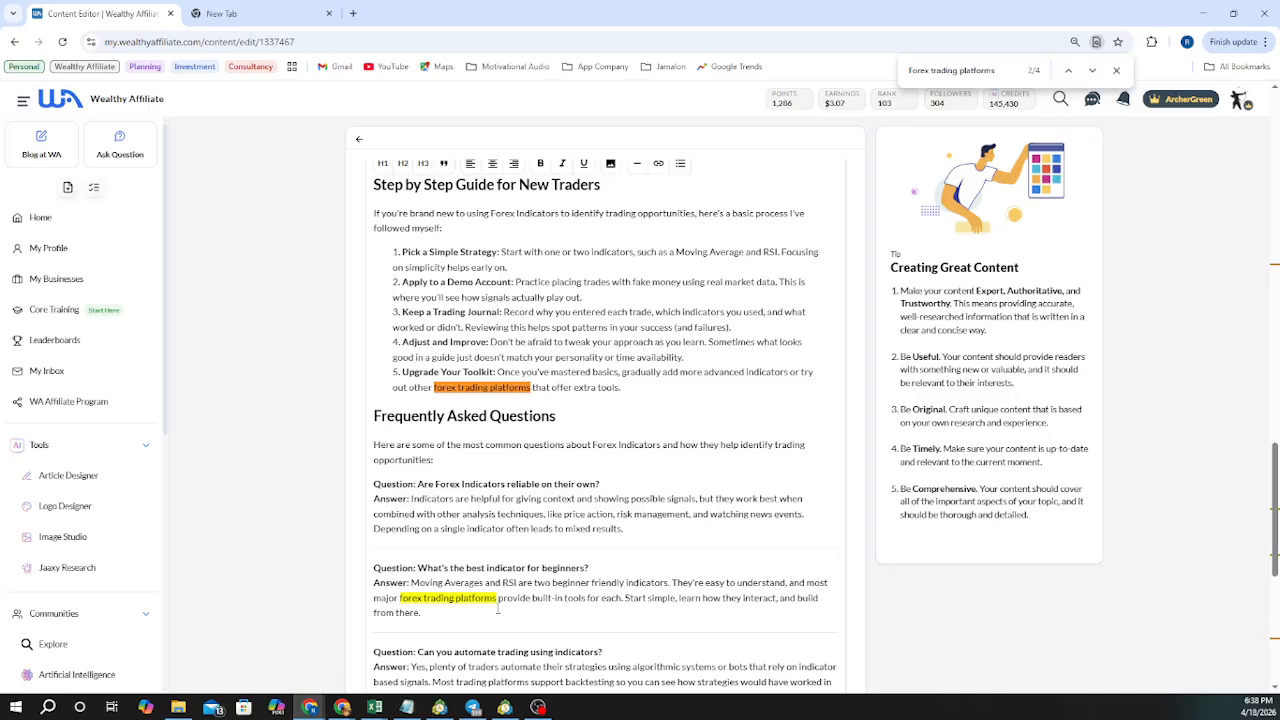
click(1092, 72)
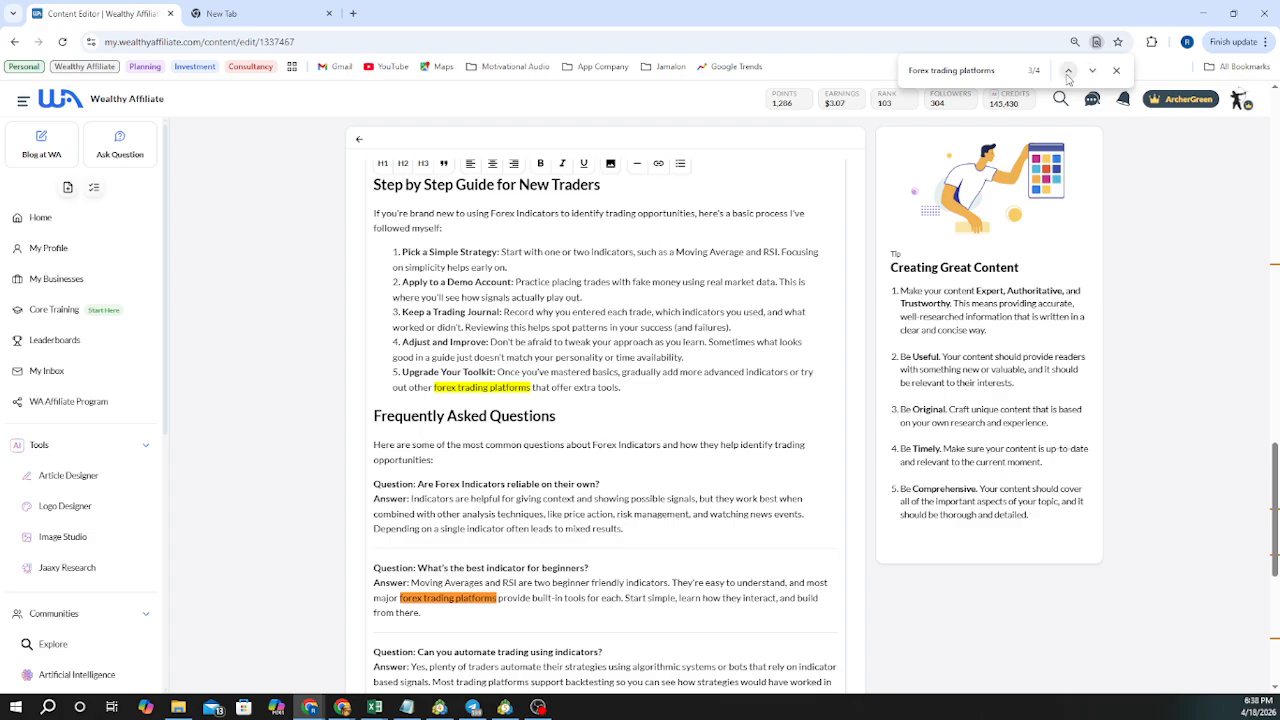
click(1092, 72)
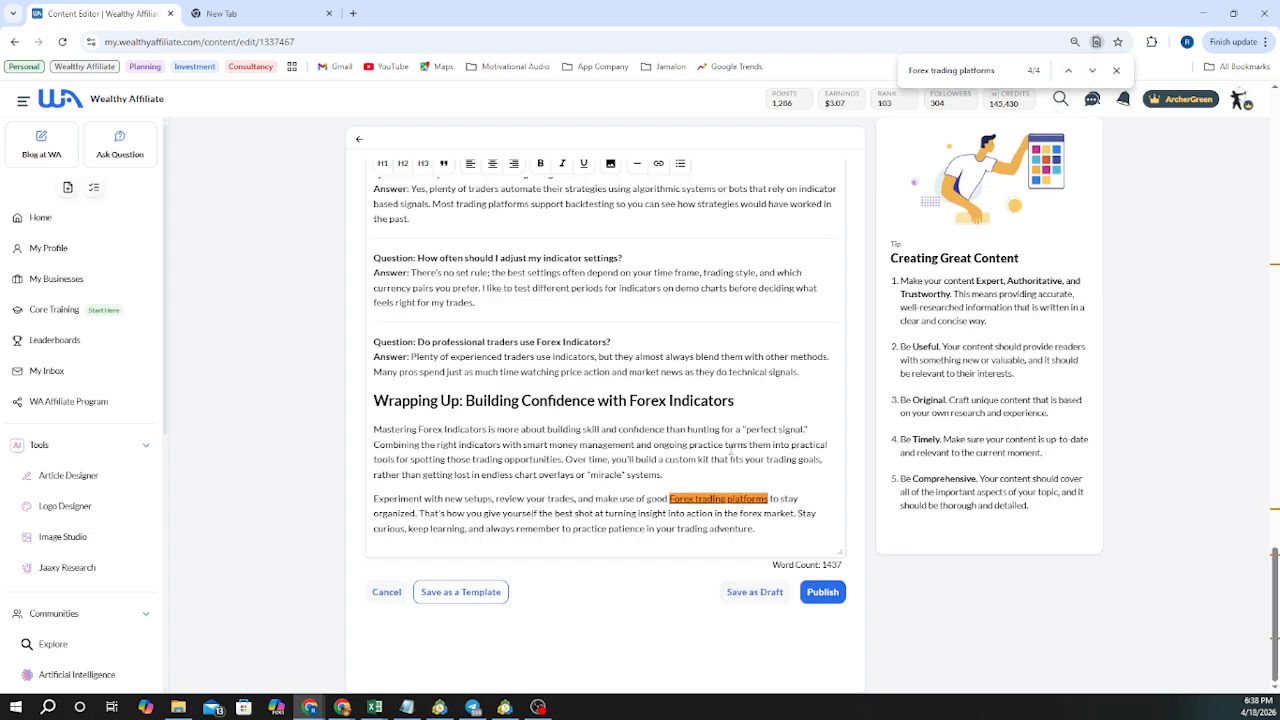
scroll(735, 448, up, 15)
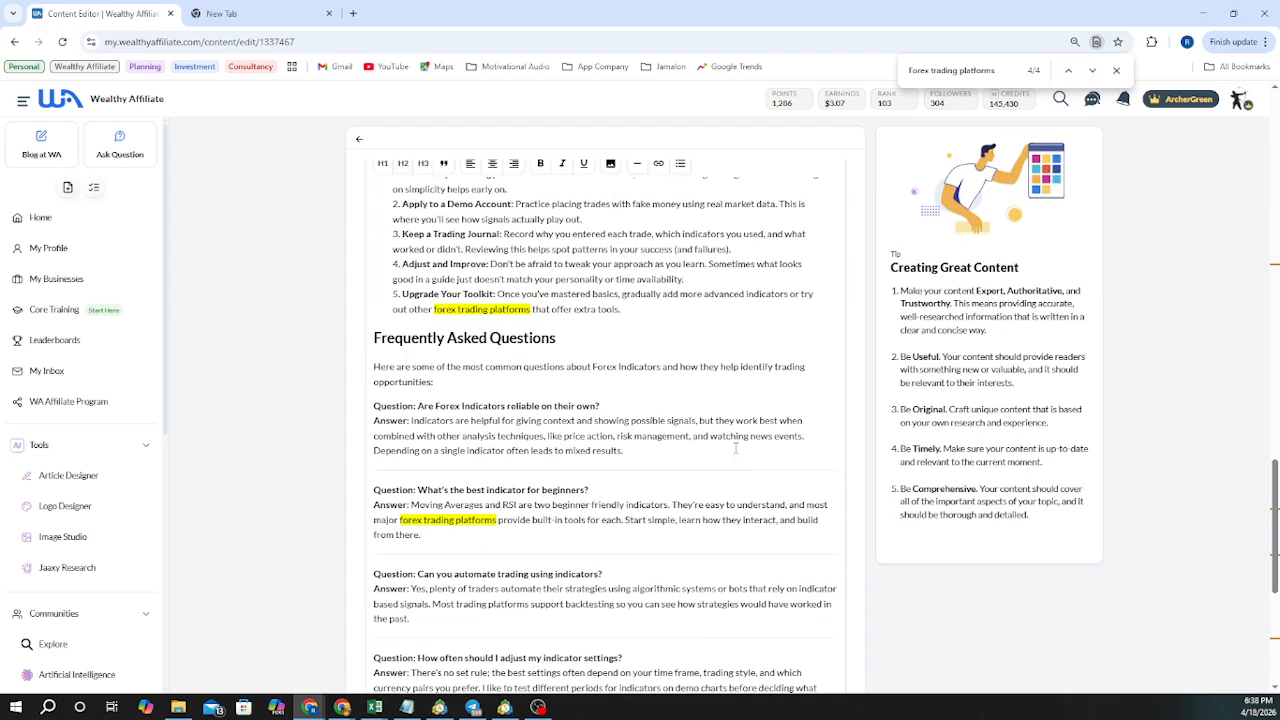
scroll(735, 447, up, 2)
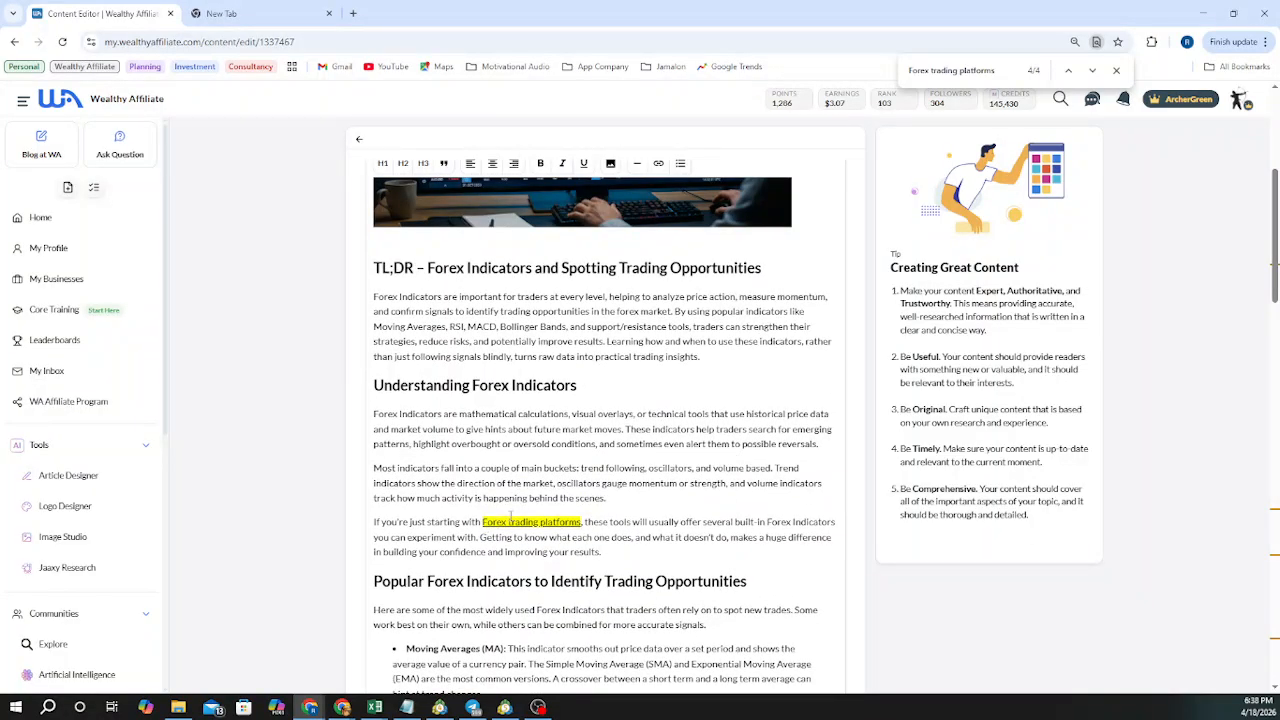
click(1116, 70)
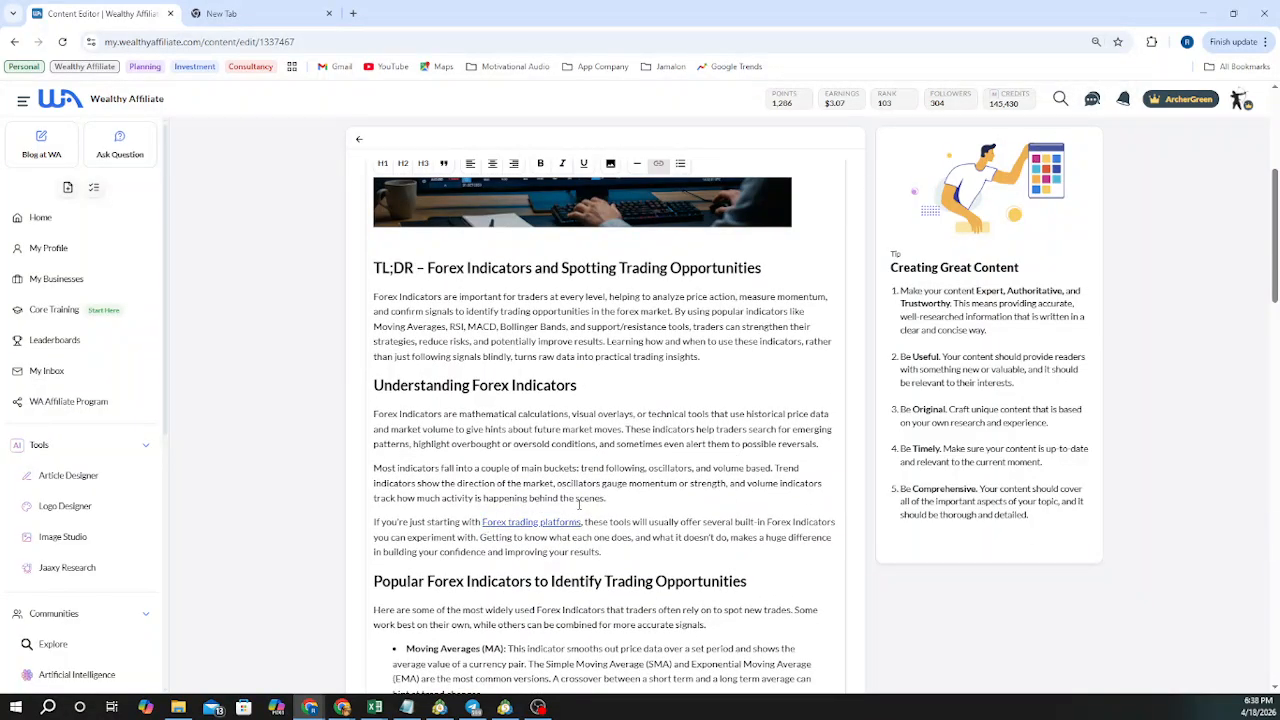
Set the "Forex trading platforms" link in the Understanding Forex Indicators section to open in a new tab
click(536, 521)
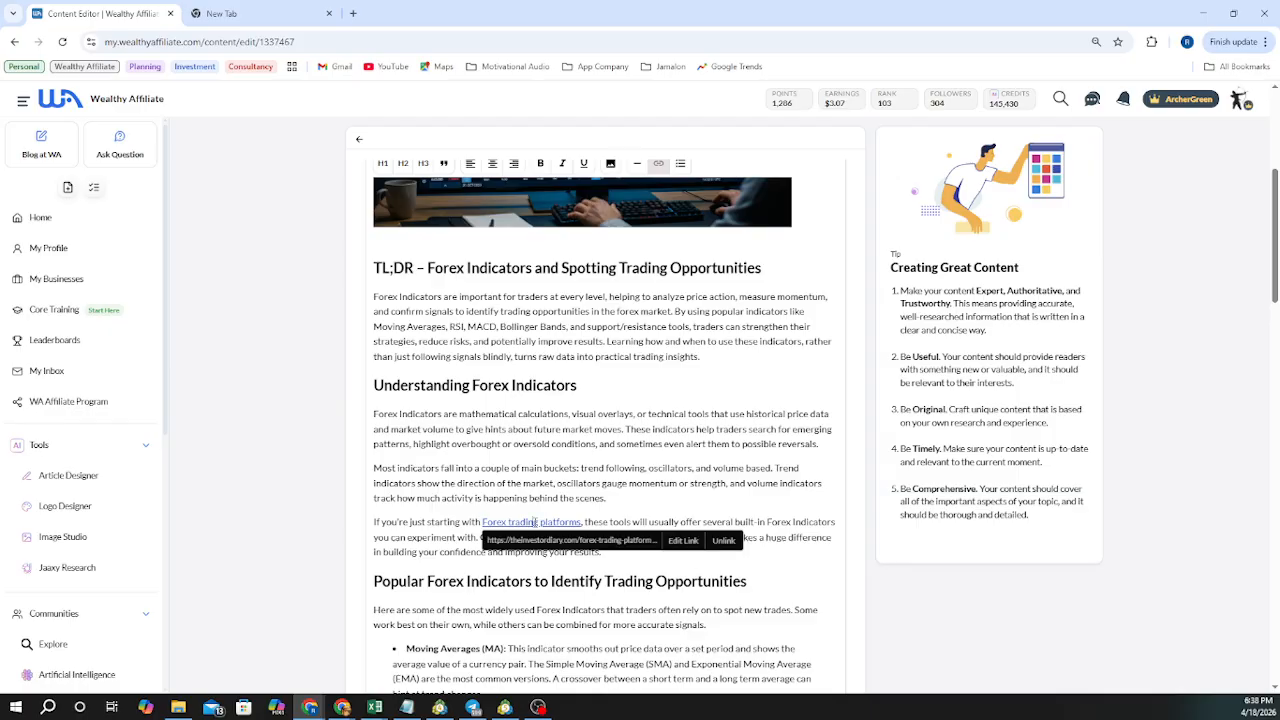
click(683, 540)
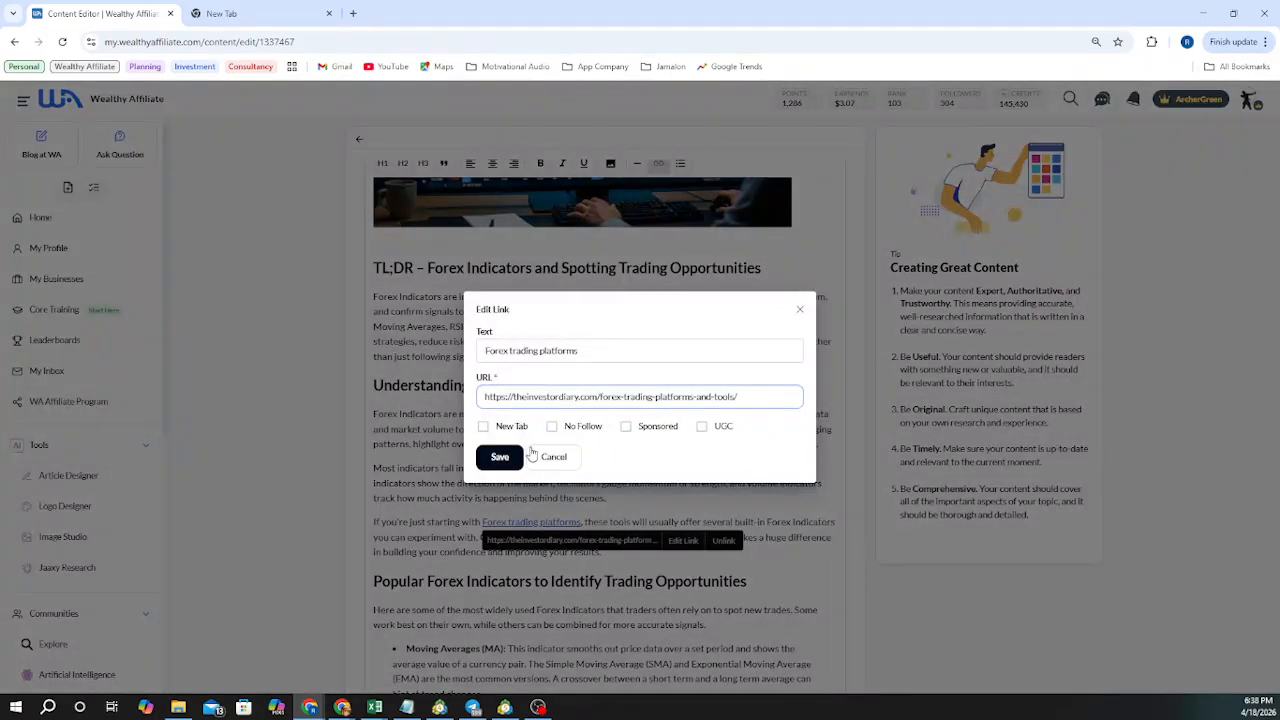
click(483, 426)
click(500, 458)
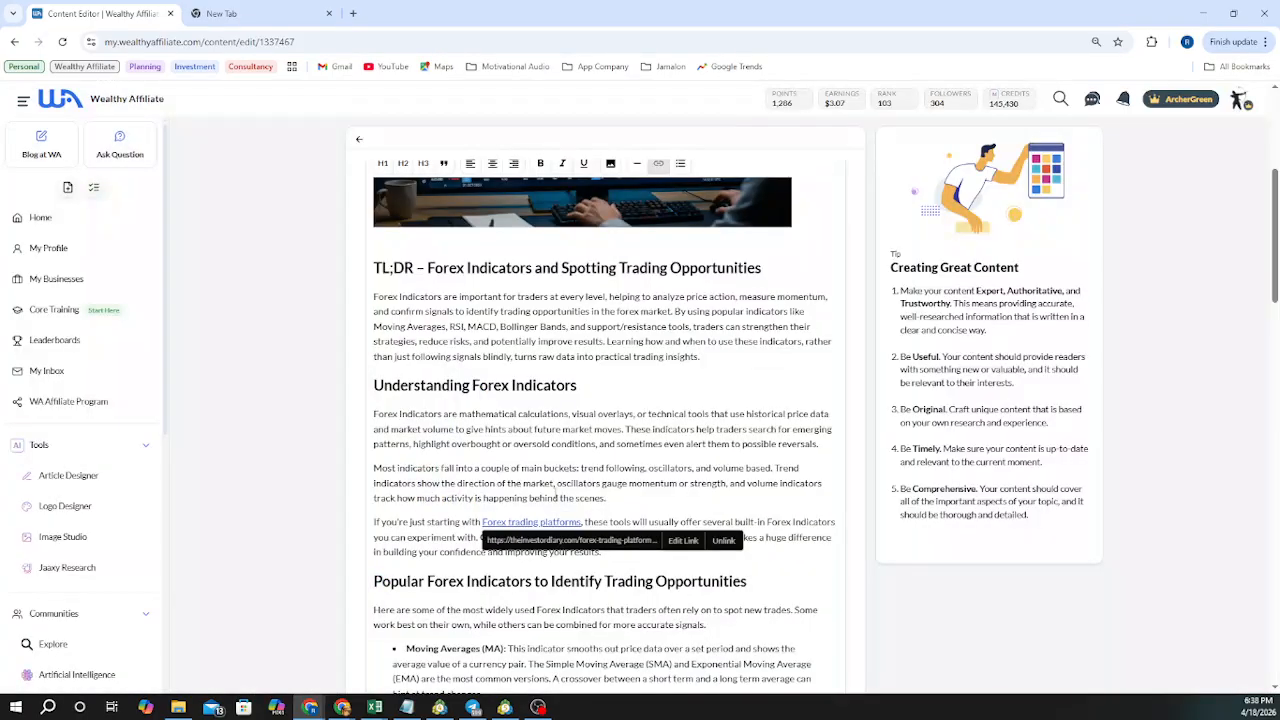
Set the "Forex trading platforms" link in the Wrapping Up section to open in a new tab
scroll(650, 521, down, 20)
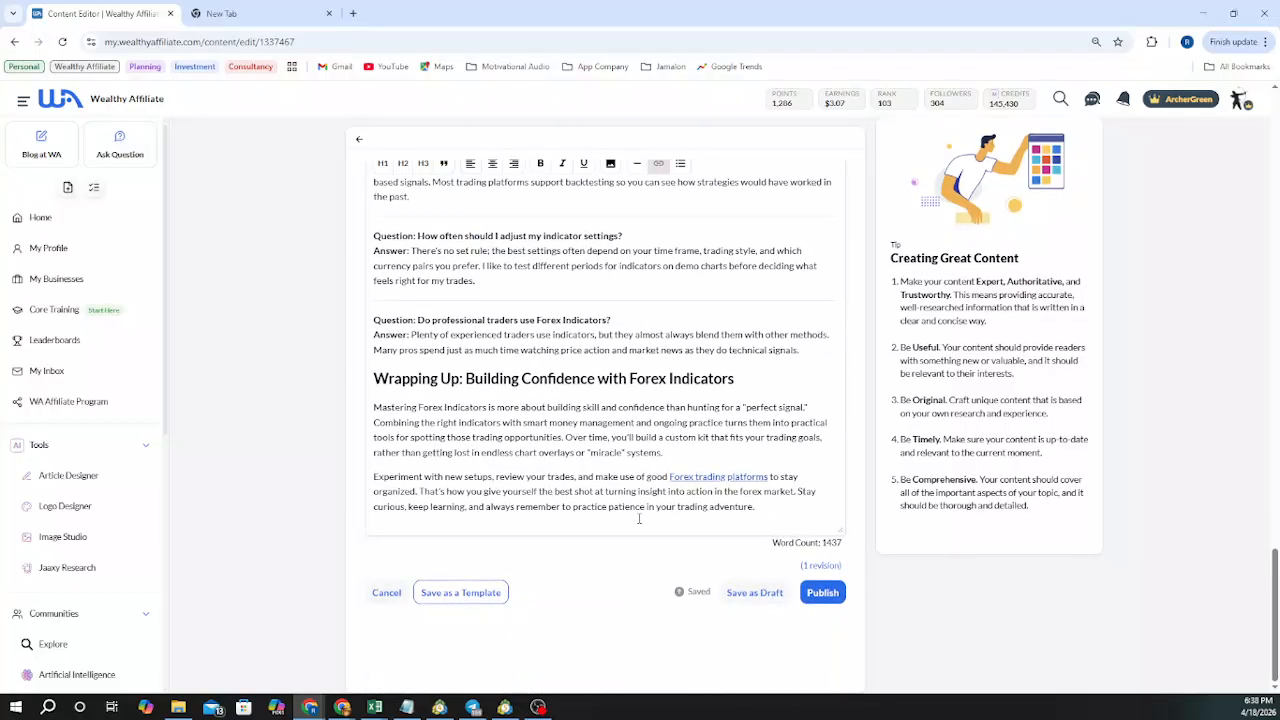
click(718, 475)
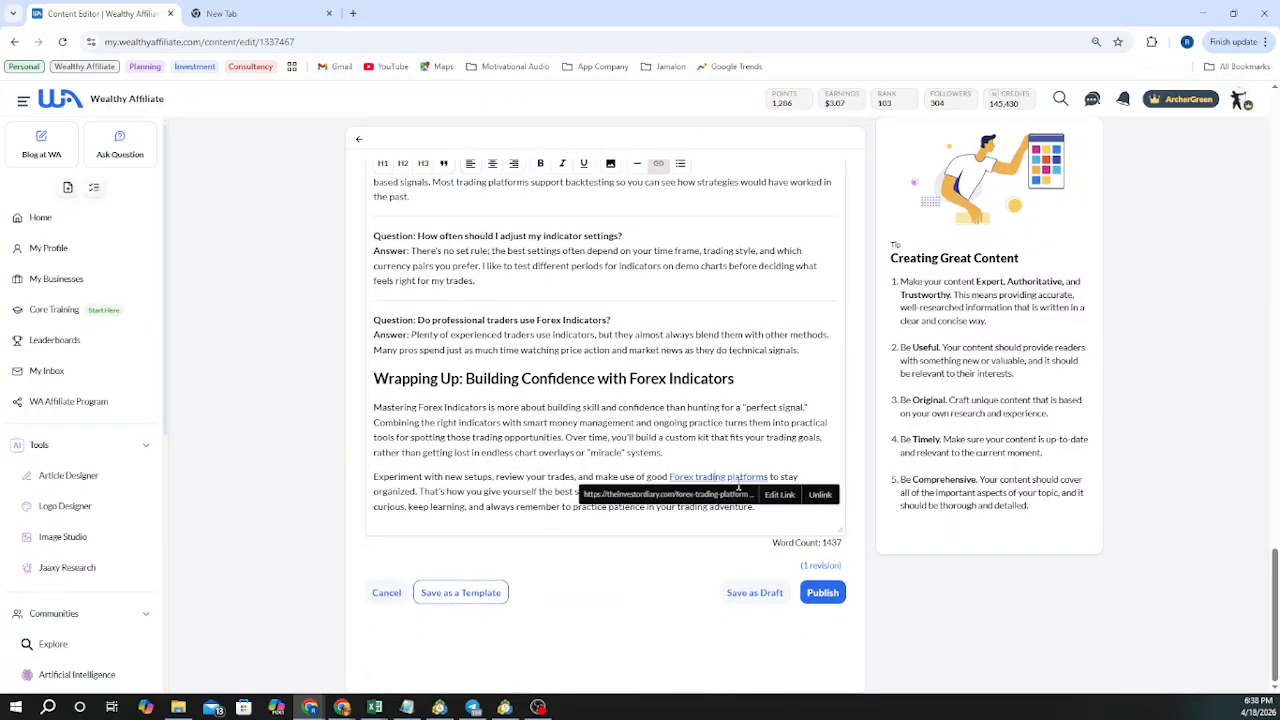
click(780, 495)
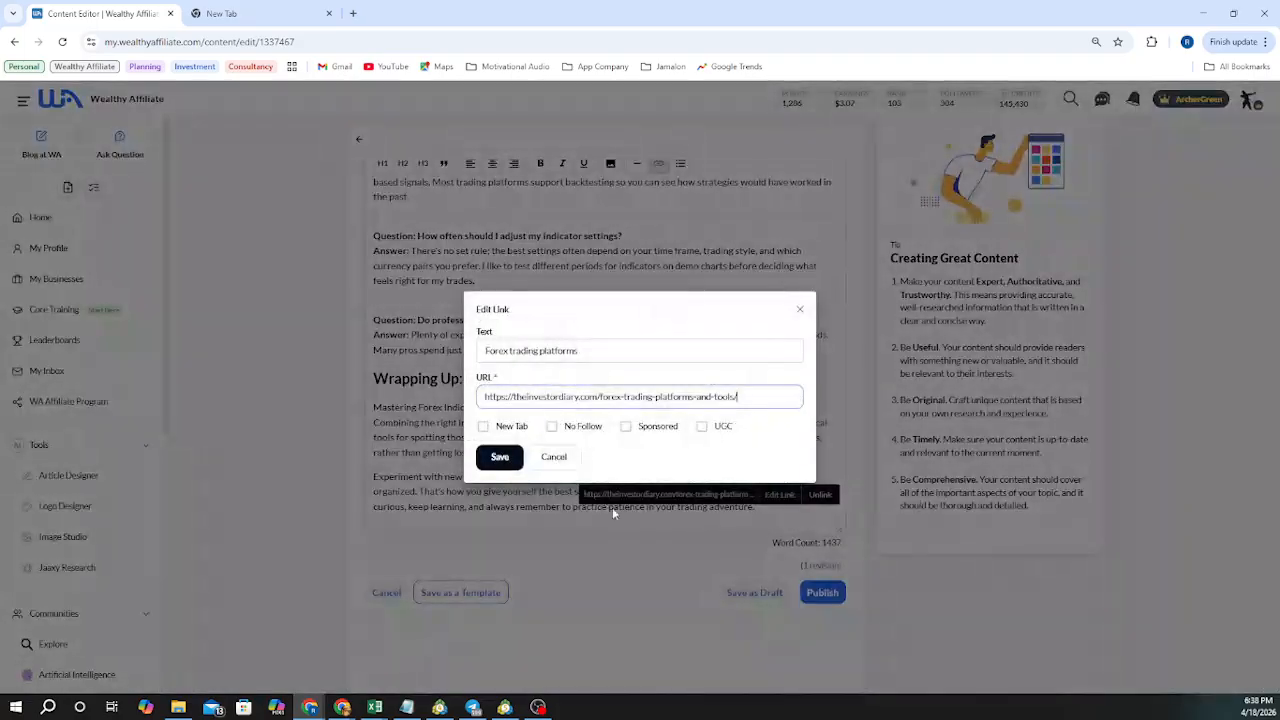
click(483, 426)
click(500, 457)
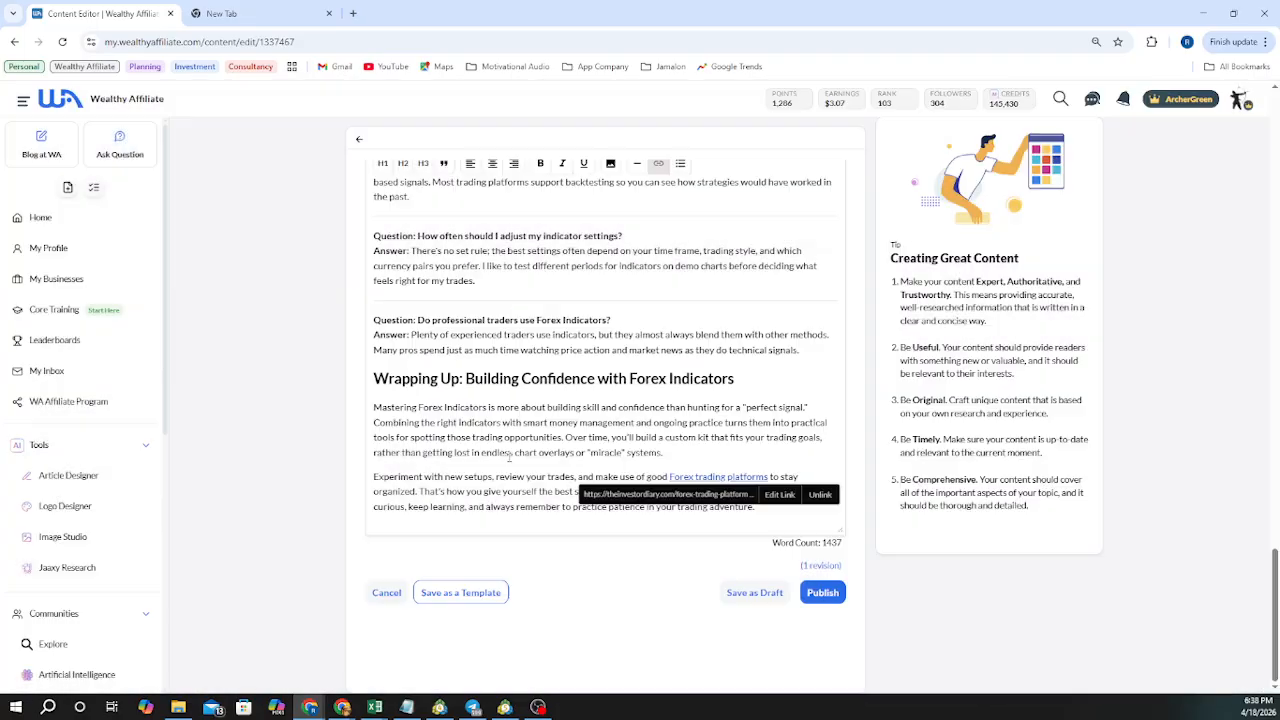
Insert two blank lines above the article's opening paragraph and place the cursor on the first one
scroll(586, 455, up, 15)
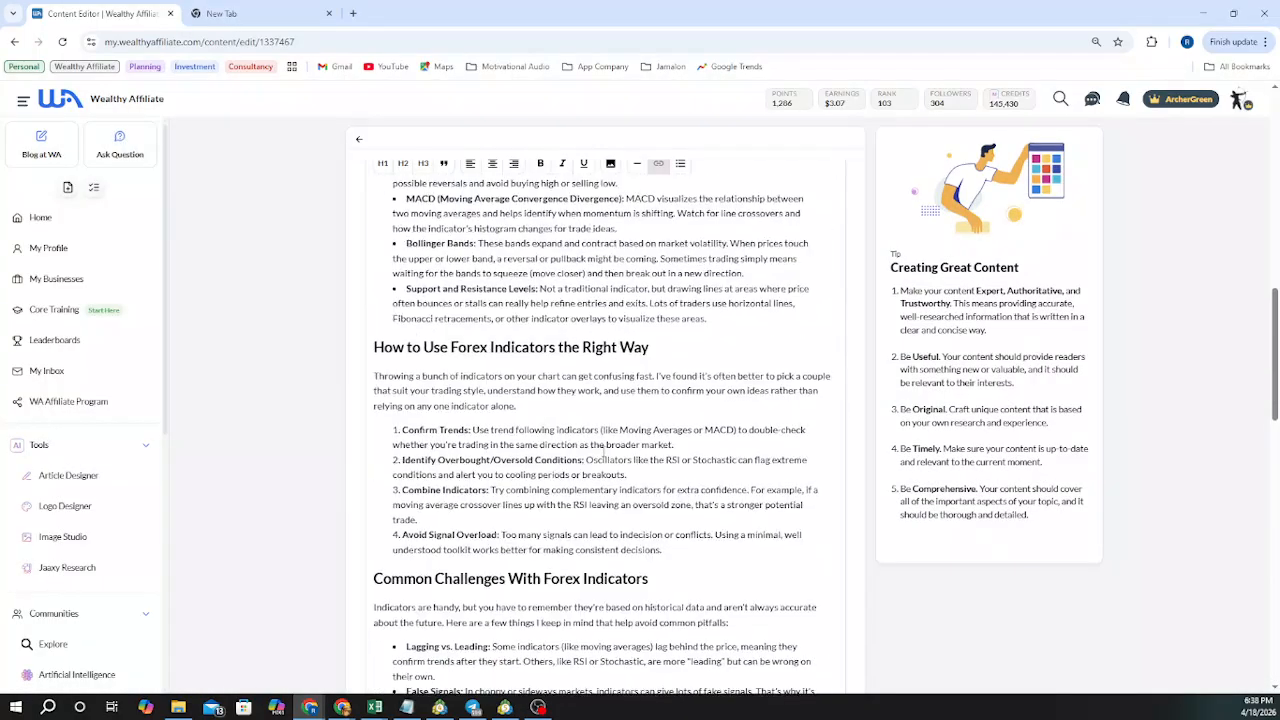
scroll(598, 452, up, 5)
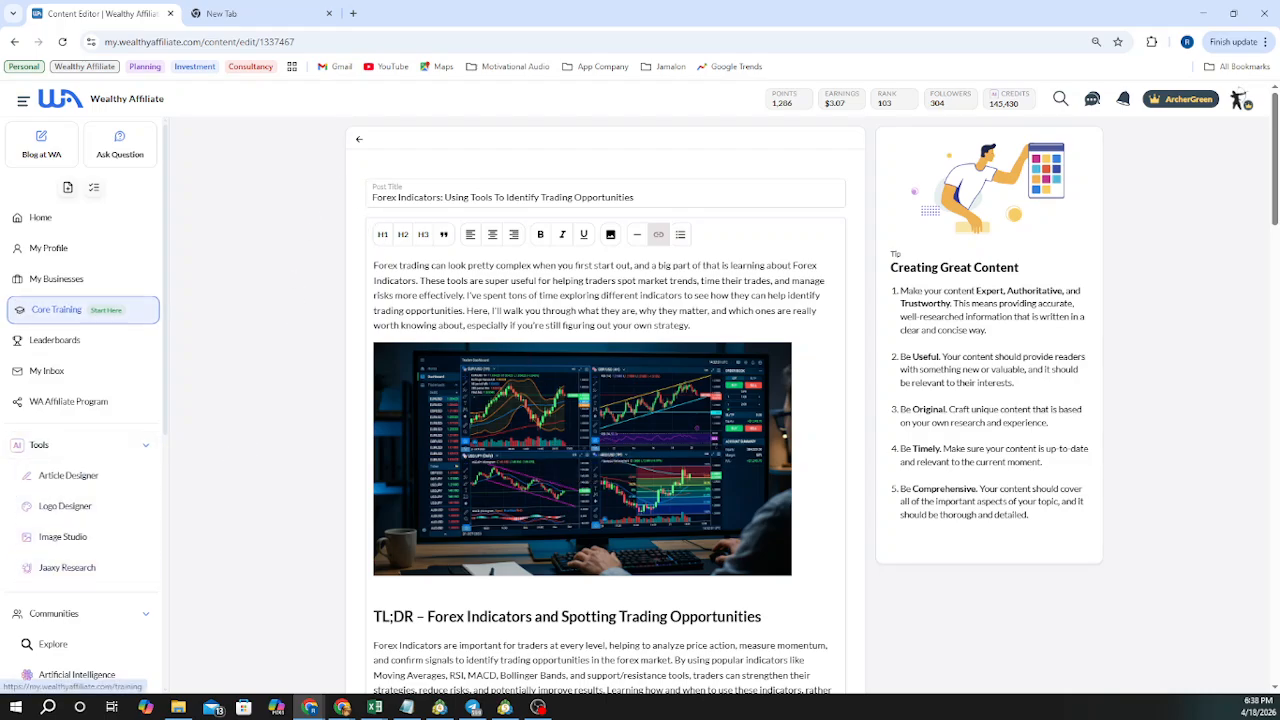
click(372, 264)
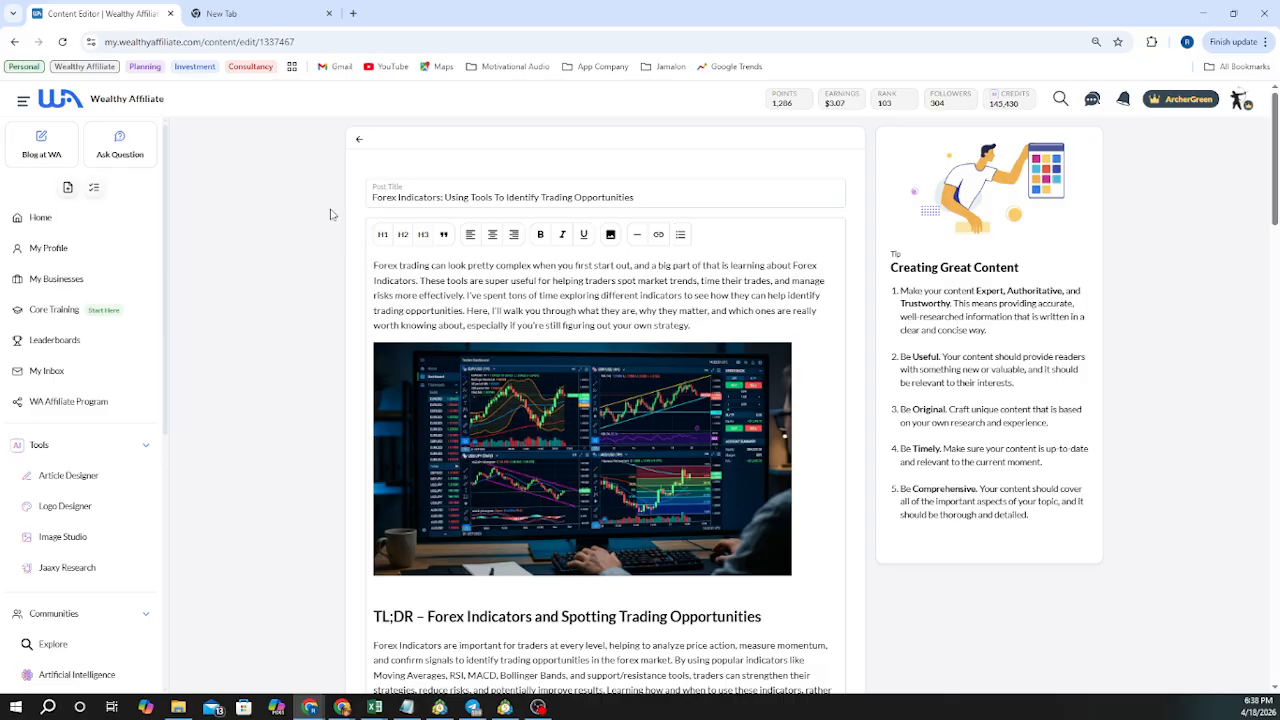
key(Return)
key(Return)
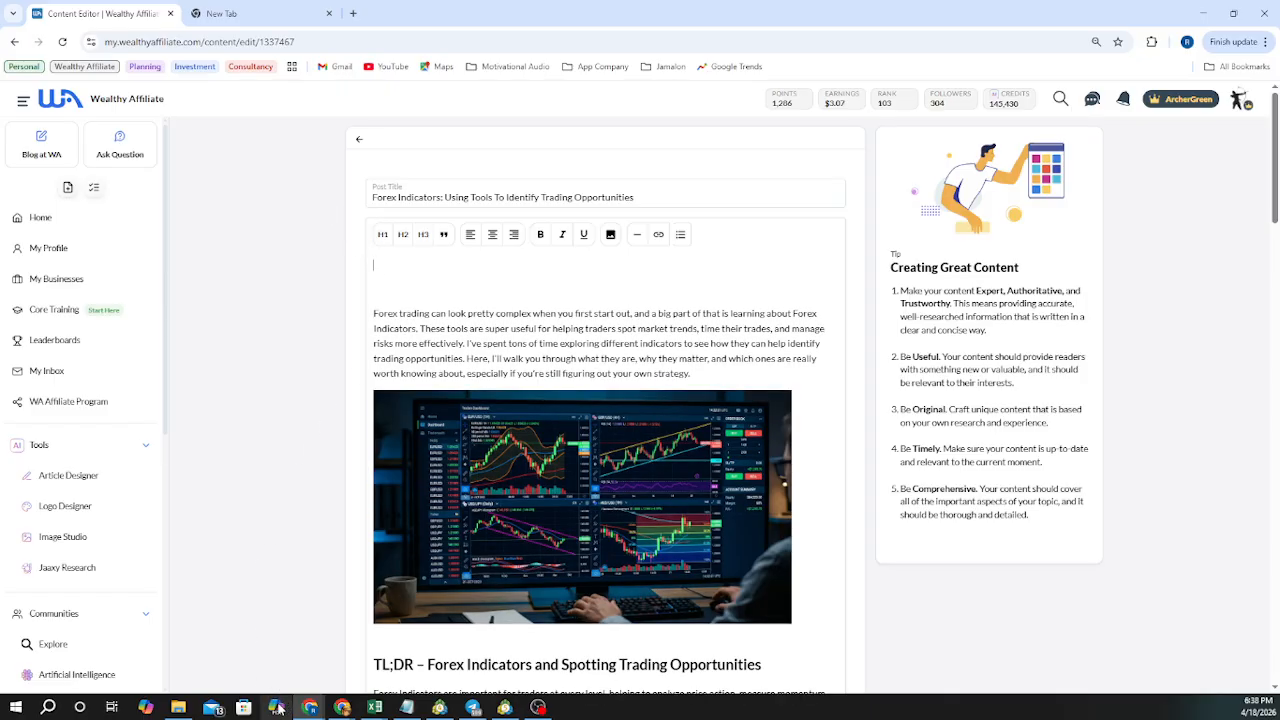
Add the bold line "The Investor Diary Entry #126: April 18, 2026" above the opening paragraph and remove the spare blank line below it
mouse_move(303, 710)
text(The Investor Diary Entry #125: April 16, 2026)
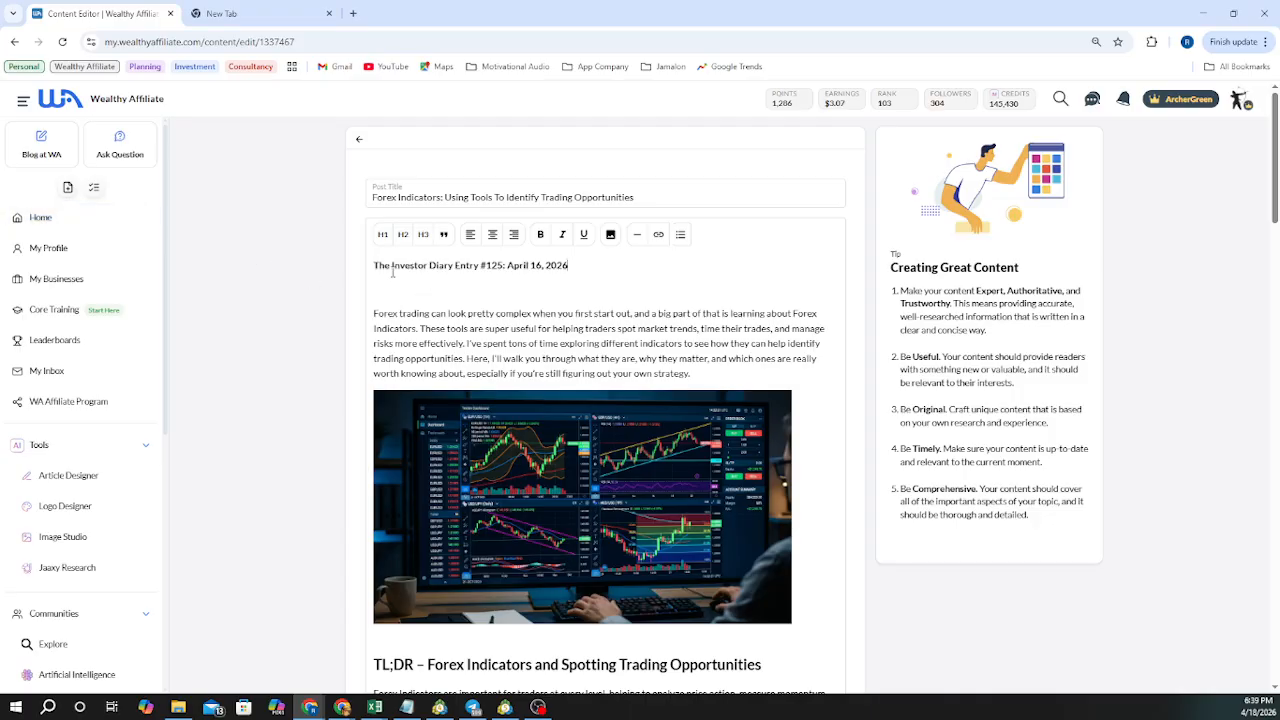
click(501, 265)
key(BackSpace)
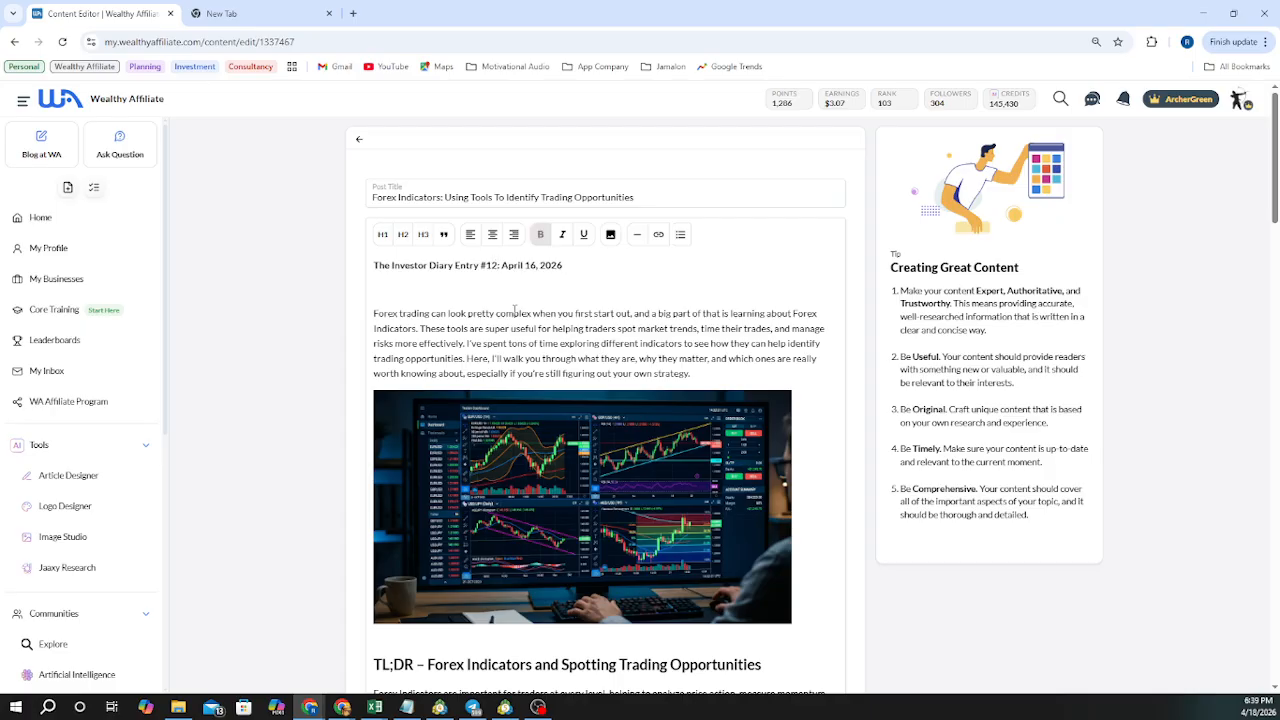
text(6)
click(543, 266)
key(BackSpace)
text(8)
click(453, 290)
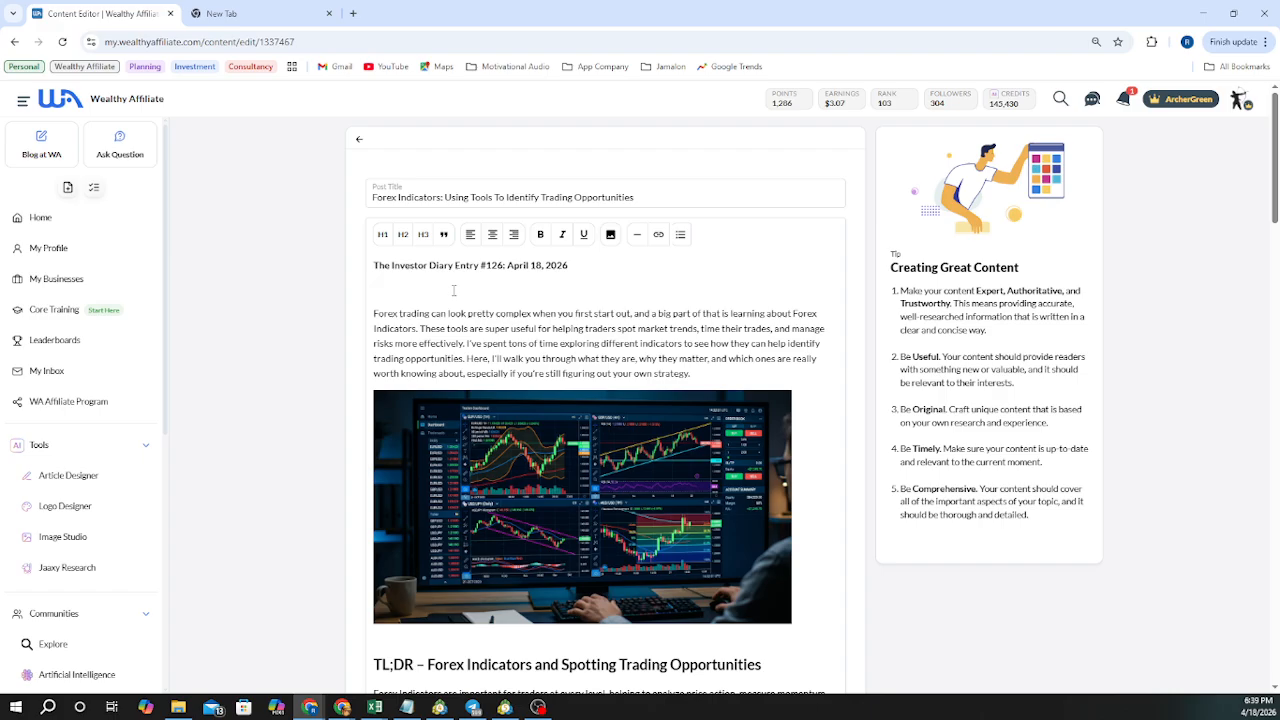
key(Delete)
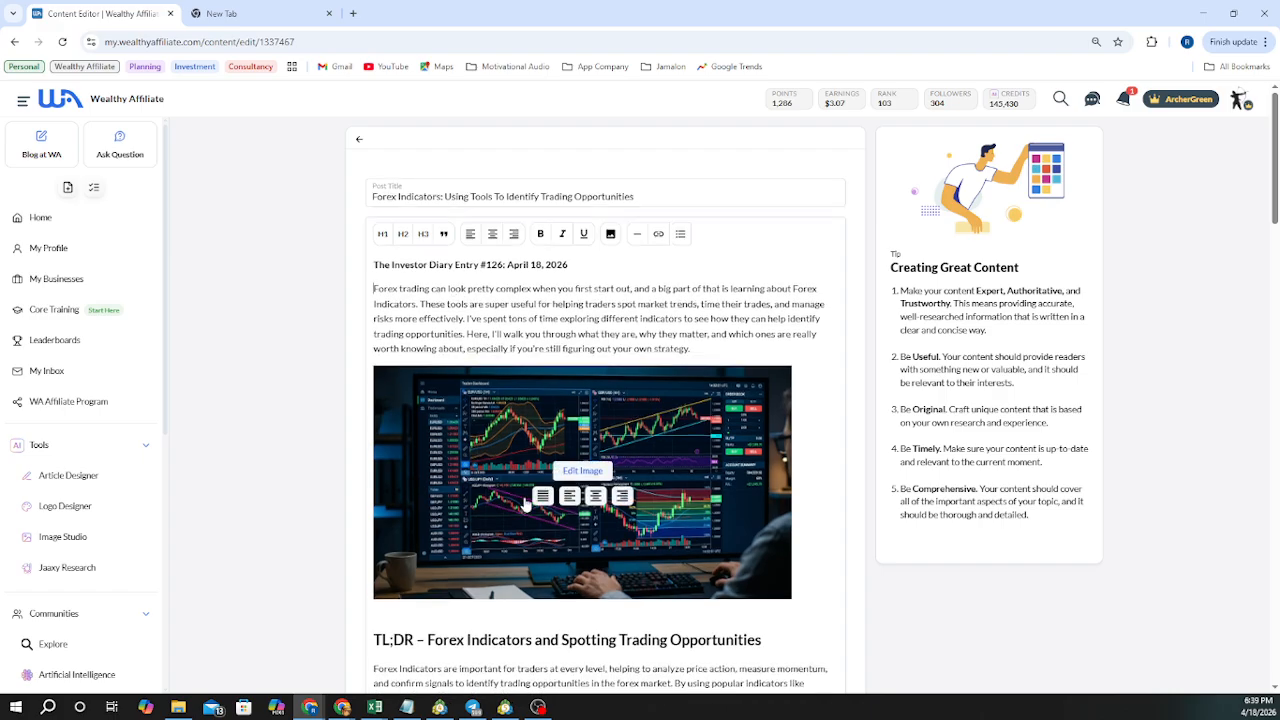
Paste the copied The Investor sign-off, date and About The Author section on a new line after the article's last paragraph
scroll(575, 480, down, 15)
scroll(770, 520, down, 10)
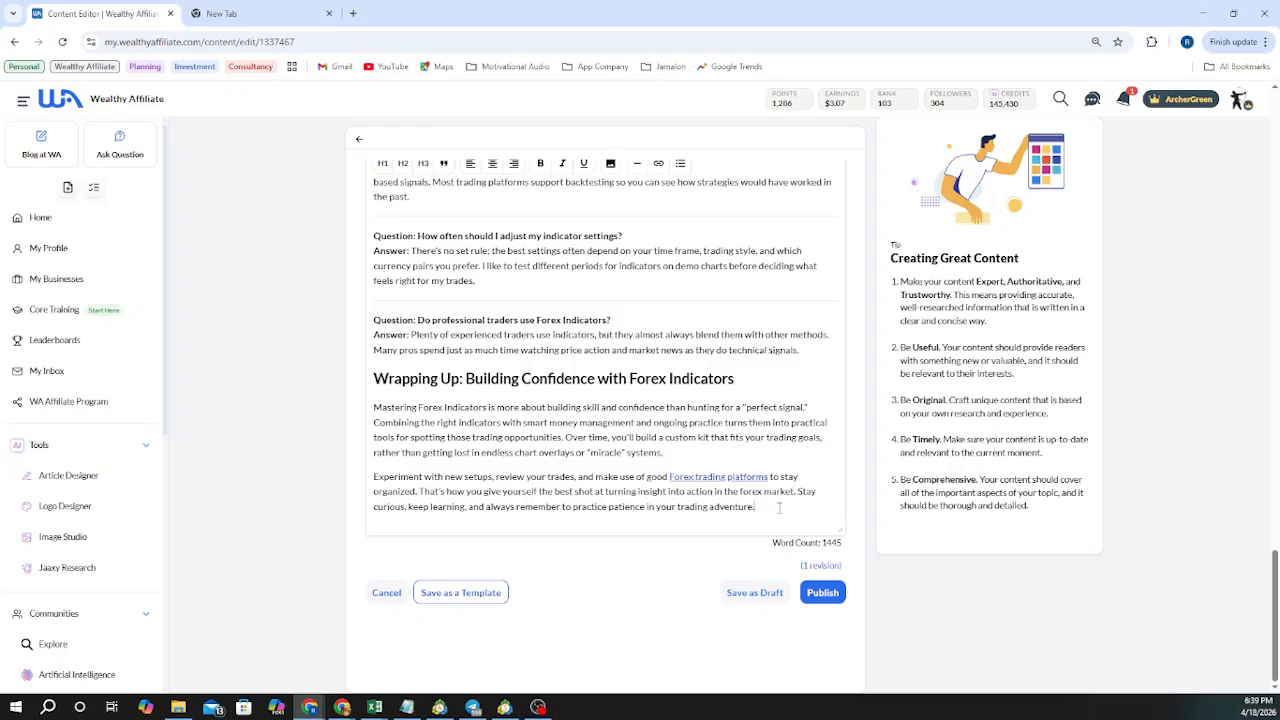
key(Return)
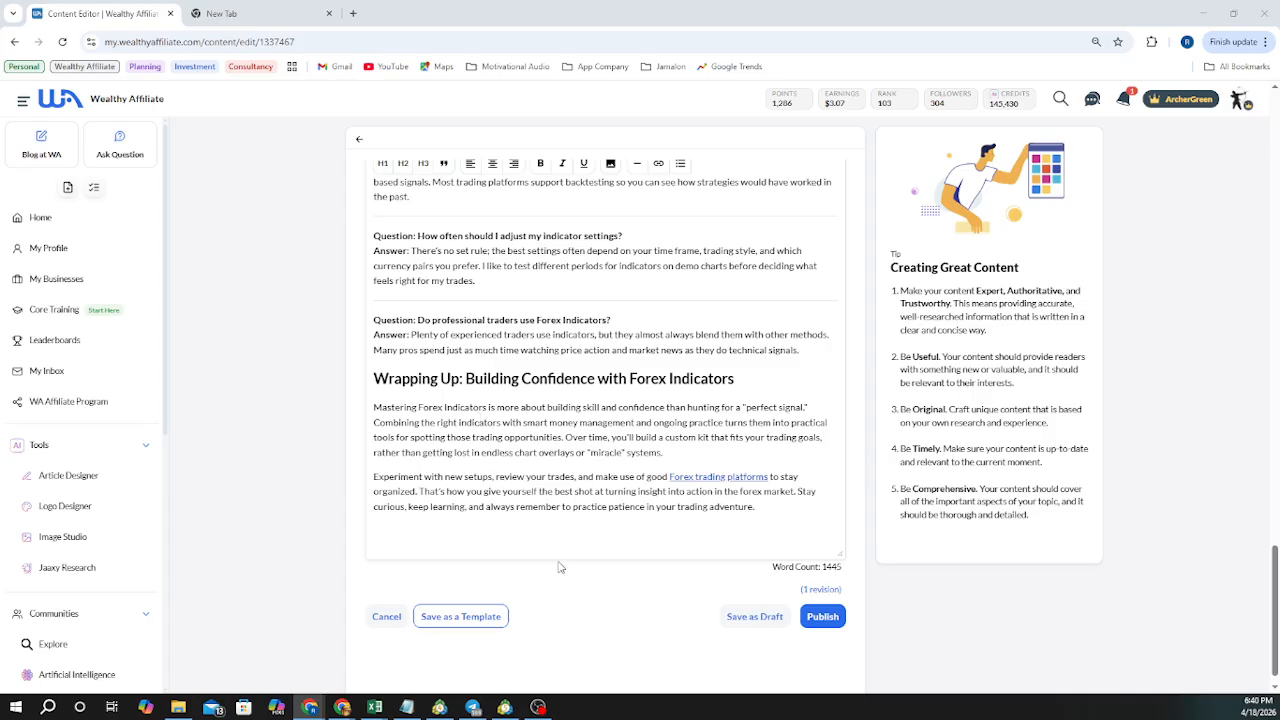
key(ctrl+v)
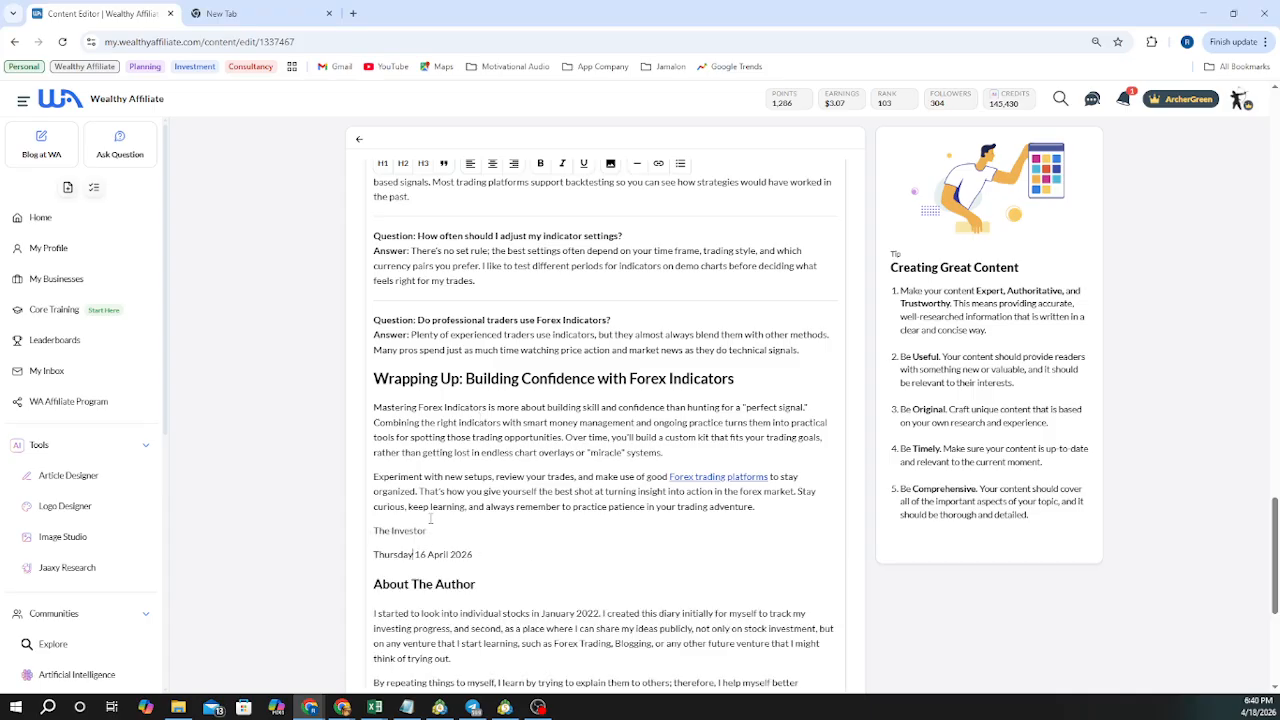
Change the weekday in the sign-off date below The Investor to Sunday
key(BackSpace)
key(BackSpace)
key(BackSpace)
key(BackSpace)
key(BackSpace)
key(BackSpace)
key(BackSpace)
key(BackSpace)
key(BackSpace)
text(unday)
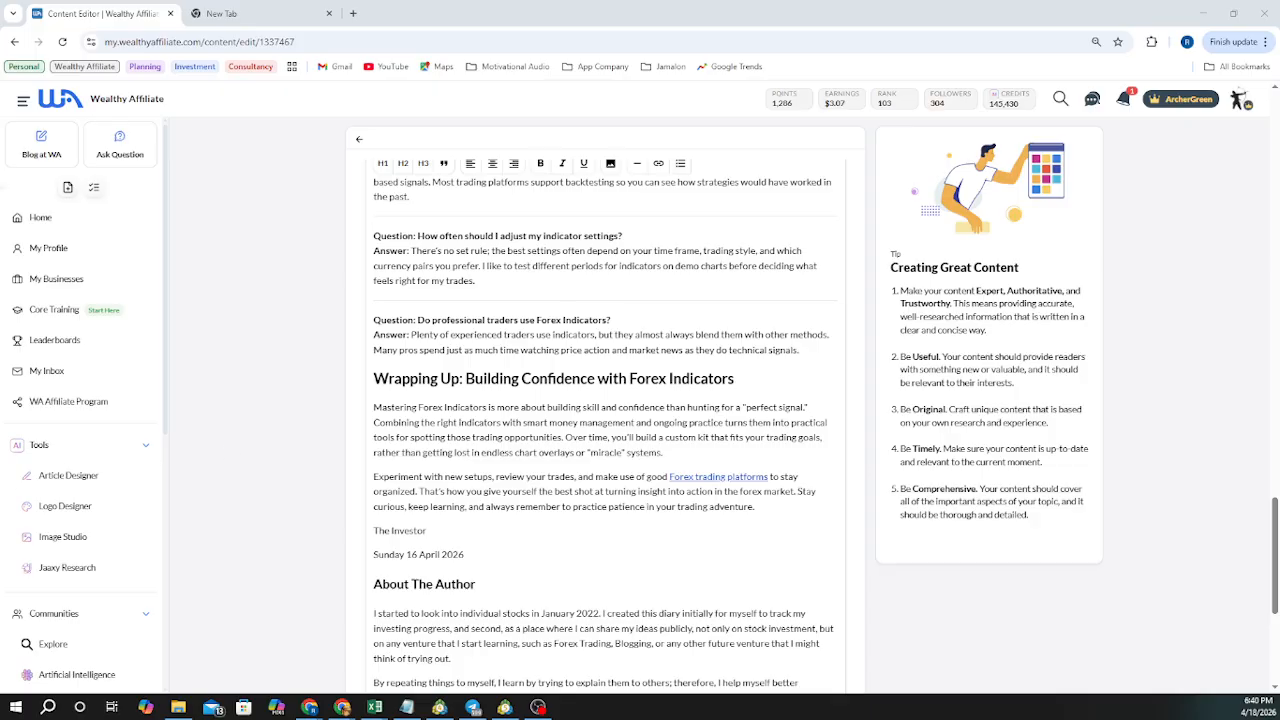
Set the sign-off date below The Investor to Saturday 18 April 2026
click(404, 552)
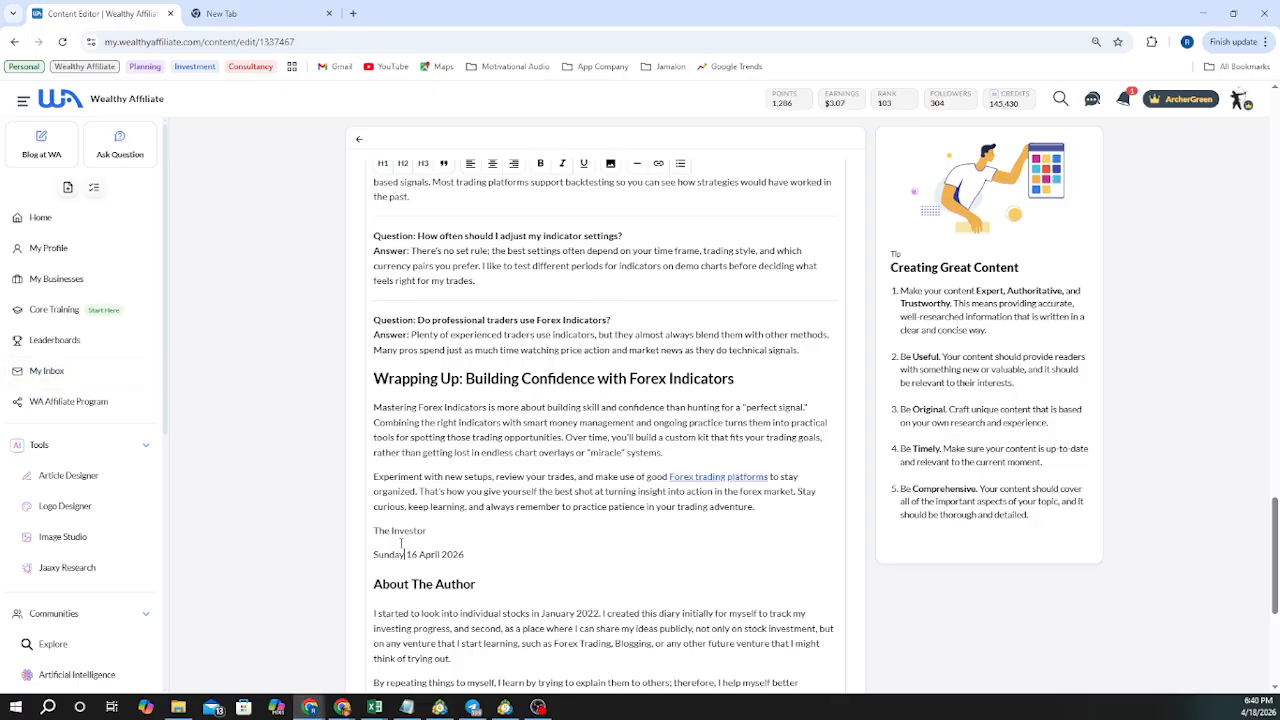
key(BackSpace)
key(BackSpace)
key(BackSpace)
key(BackSpace)
key(BackSpace)
text(aturday)
click(423, 553)
key(BackSpace)
text(8)
Set the data1 keyword in the URL of the About The Author section's Wealthy Affiliate link to "Forexindicators" and save the link
scroll(423, 553, down, 5)
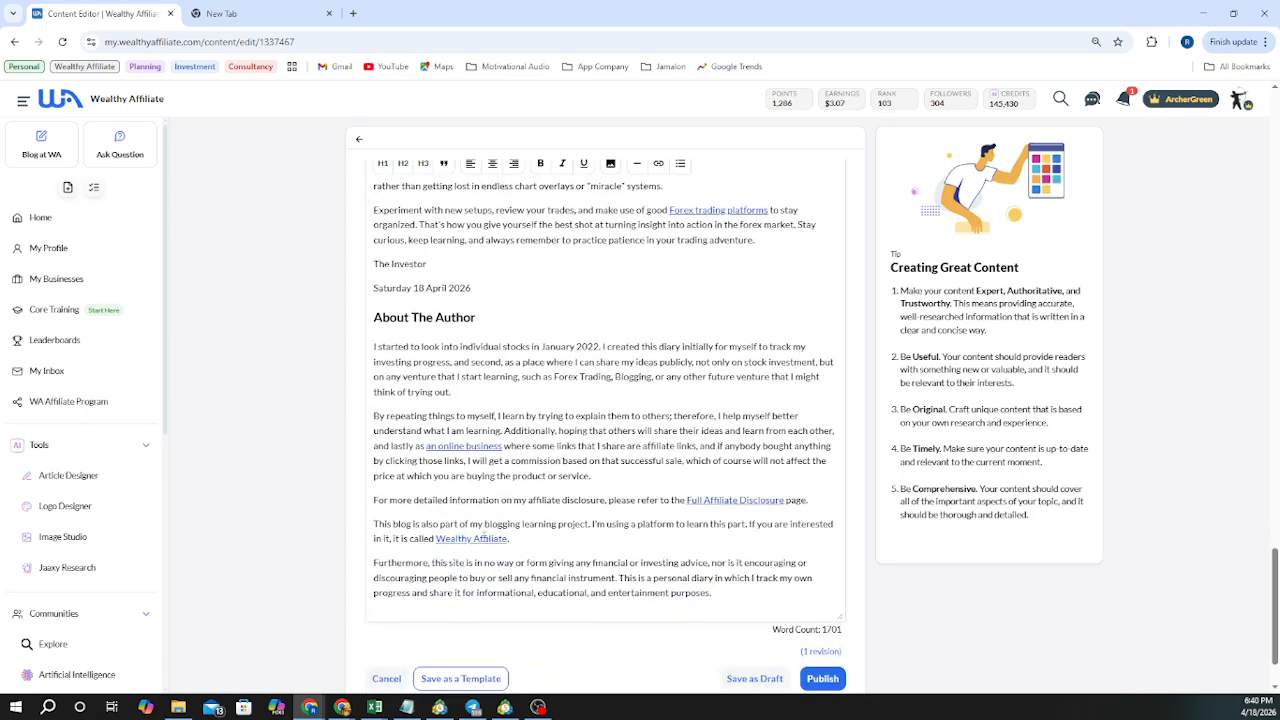
click(486, 538)
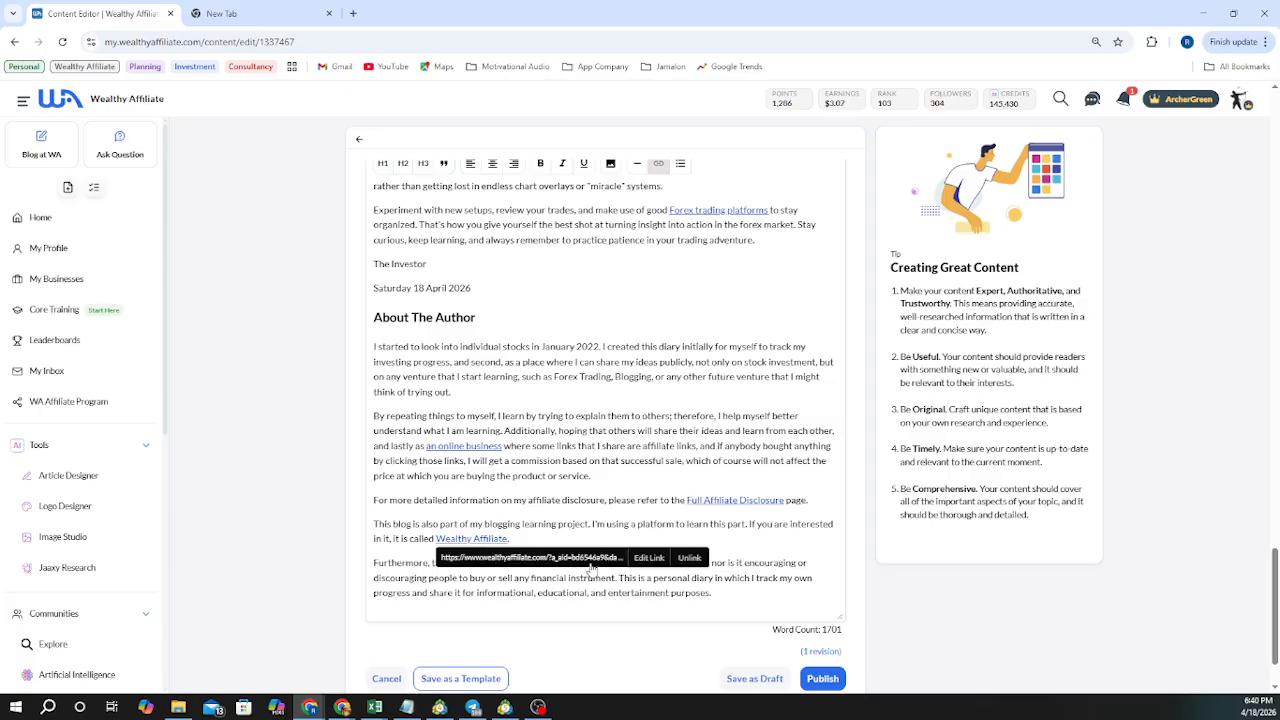
click(650, 558)
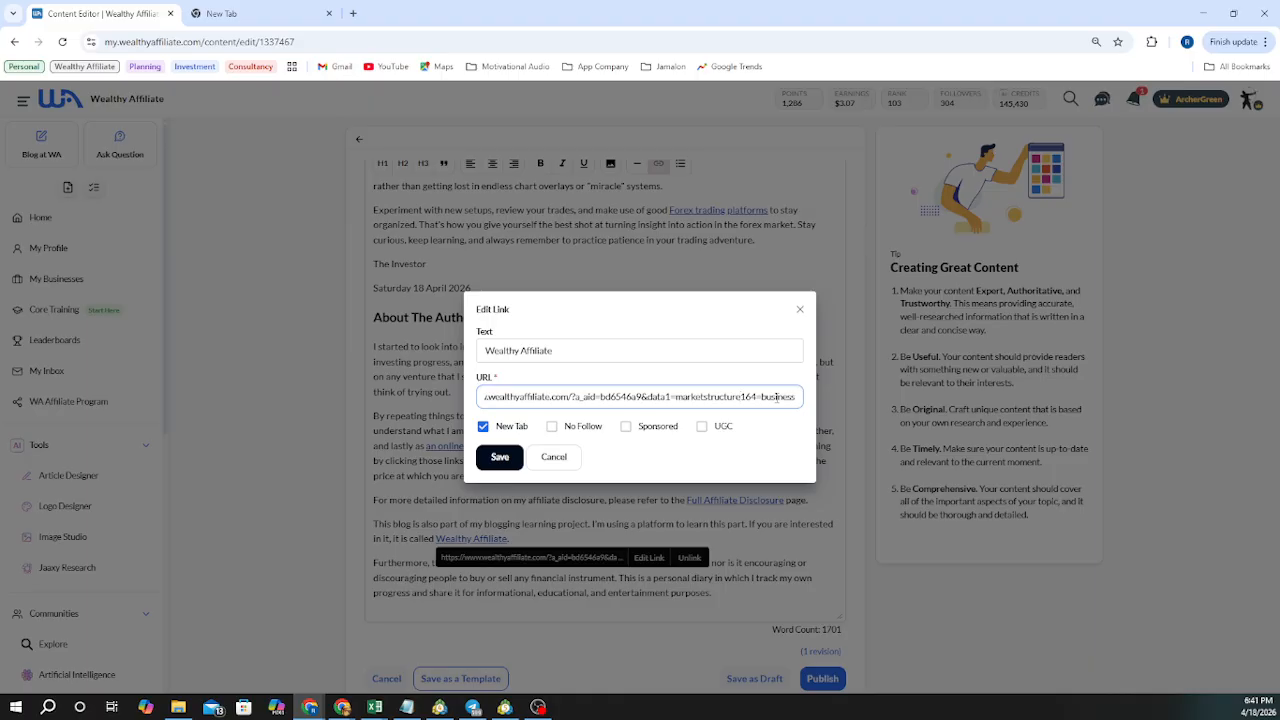
key(BackSpace)
key(BackSpace)
key(BackSpace)
key(BackSpace)
key(BackSpace)
key(BackSpace)
key(BackSpace)
key(BackSpace)
key(BackSpace)
key(BackSpace)
key(BackSpace)
key(BackSpace)
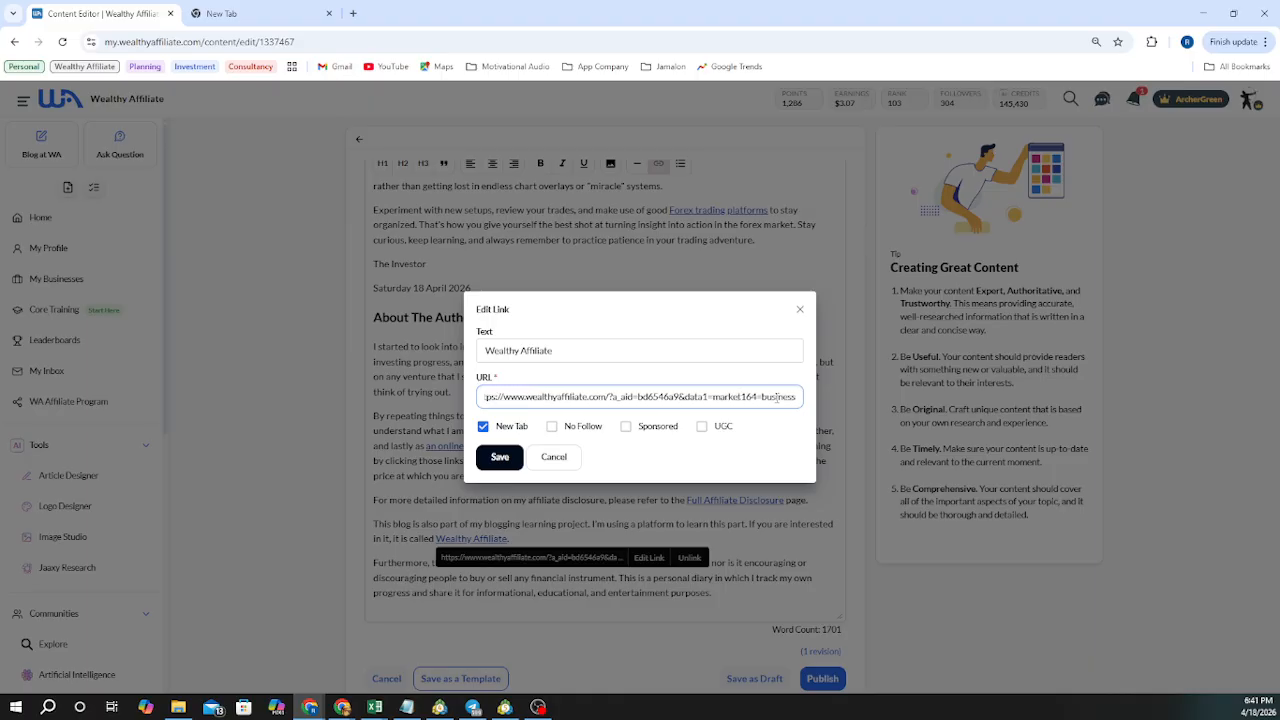
key(BackSpace)
key(BackSpace)
key(BackSpace)
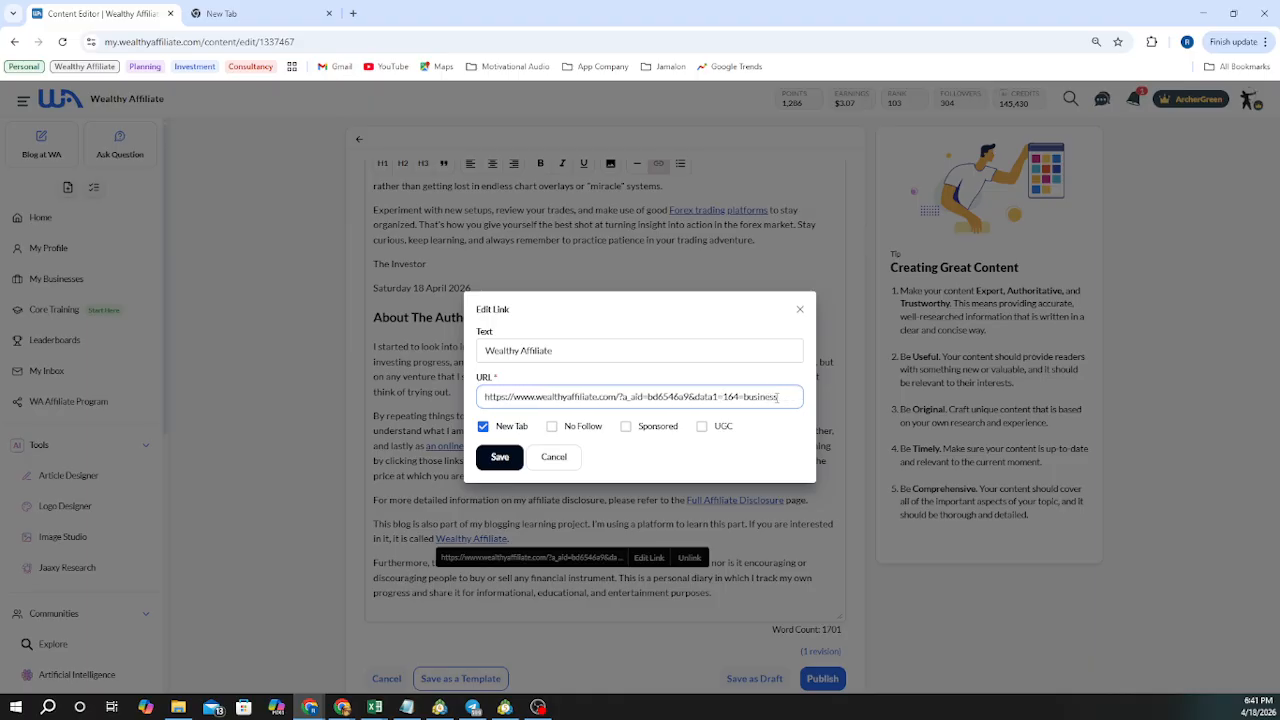
text(Forexindicat)
key(Right)
key(Right)
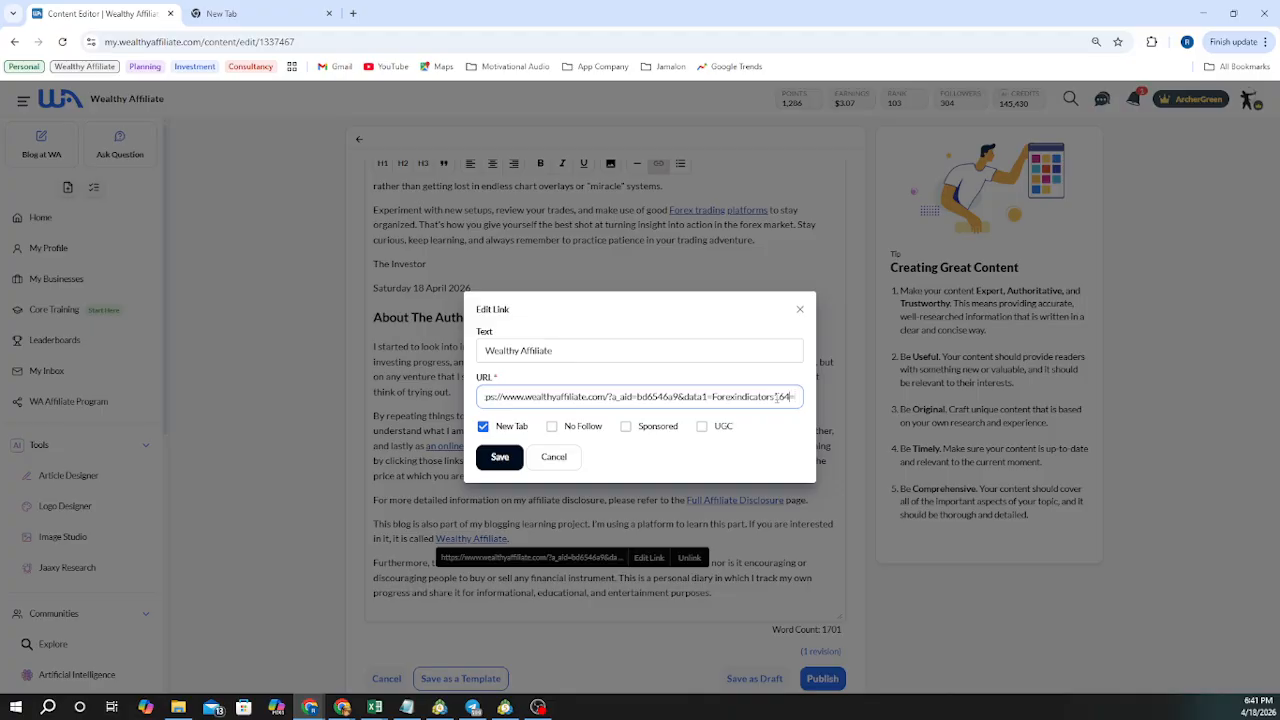
key(Delete)
key(Delete)
click(498, 457)
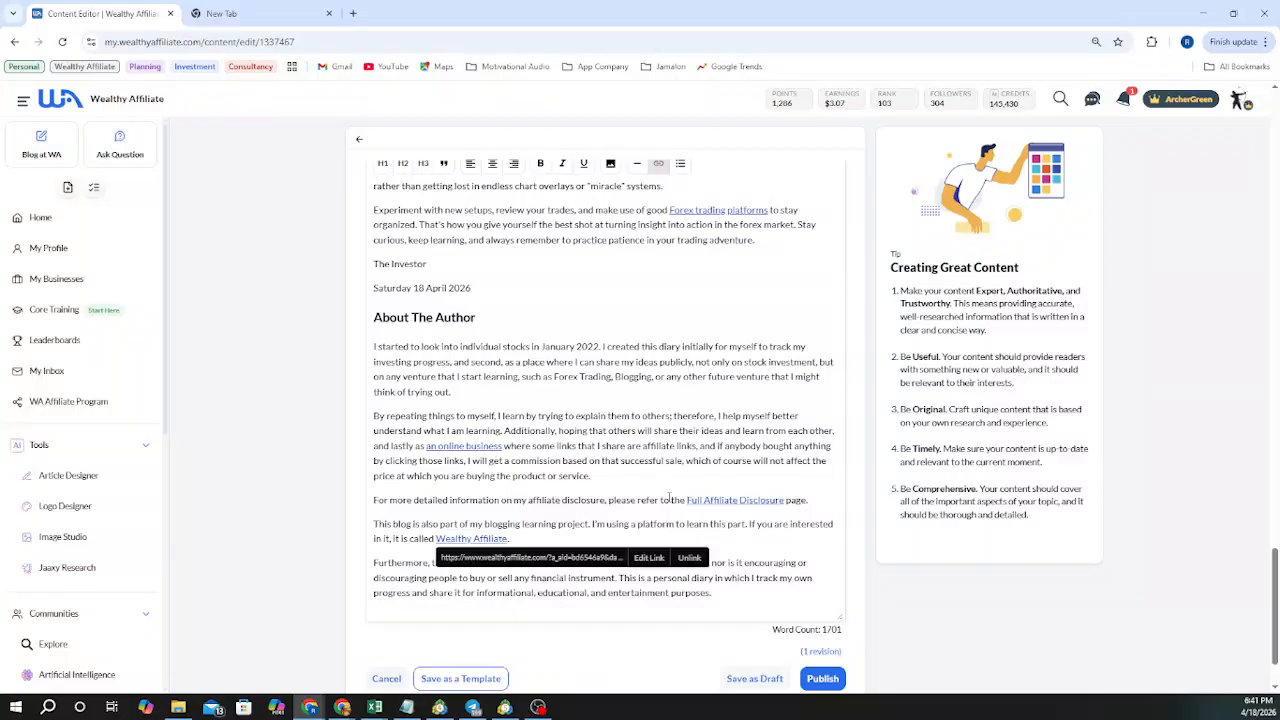
Review the whole article from the diary entry line through the end of the About The Author section
scroll(669, 497, up, 15)
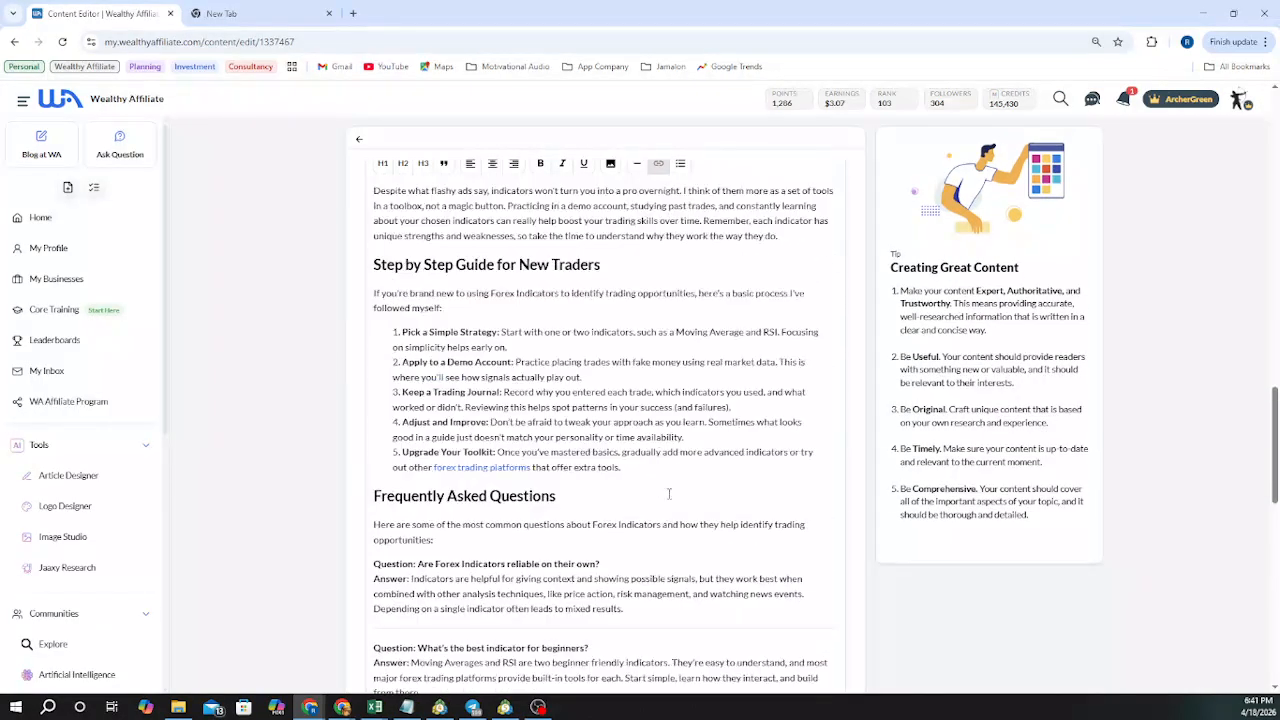
scroll(669, 493, up, 15)
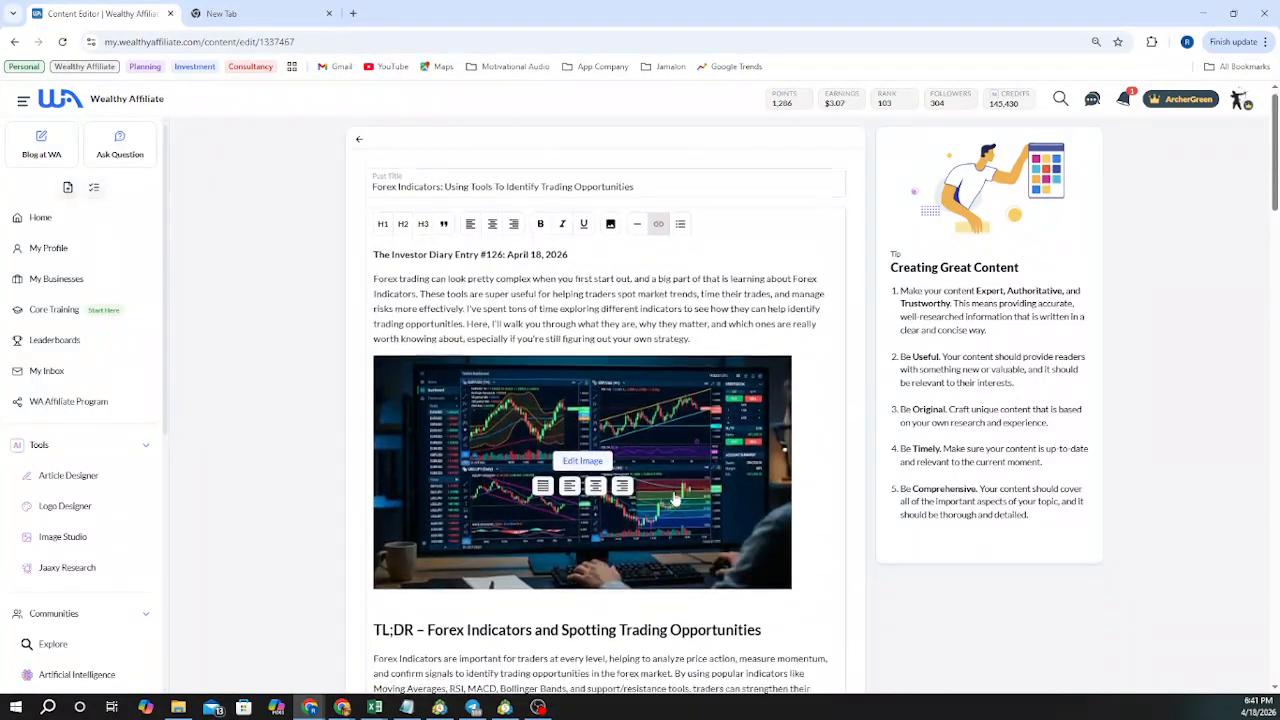
scroll(676, 500, up, 1)
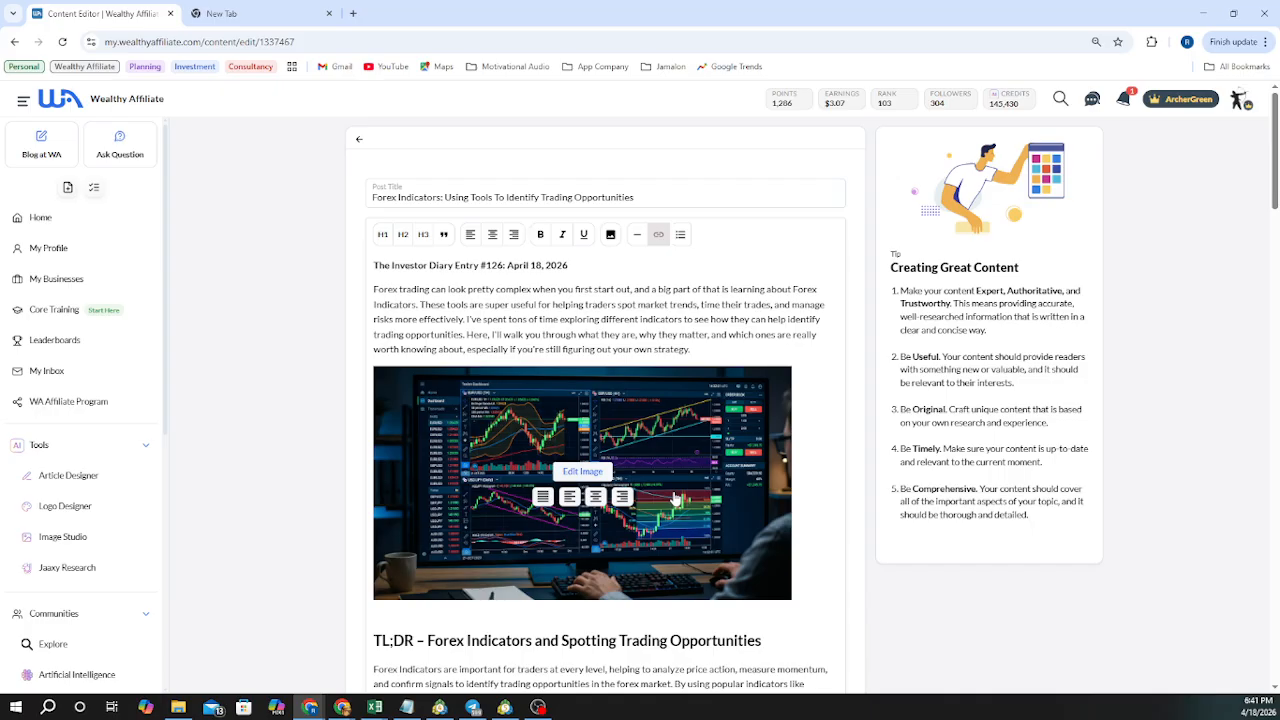
scroll(676, 497, down, 5)
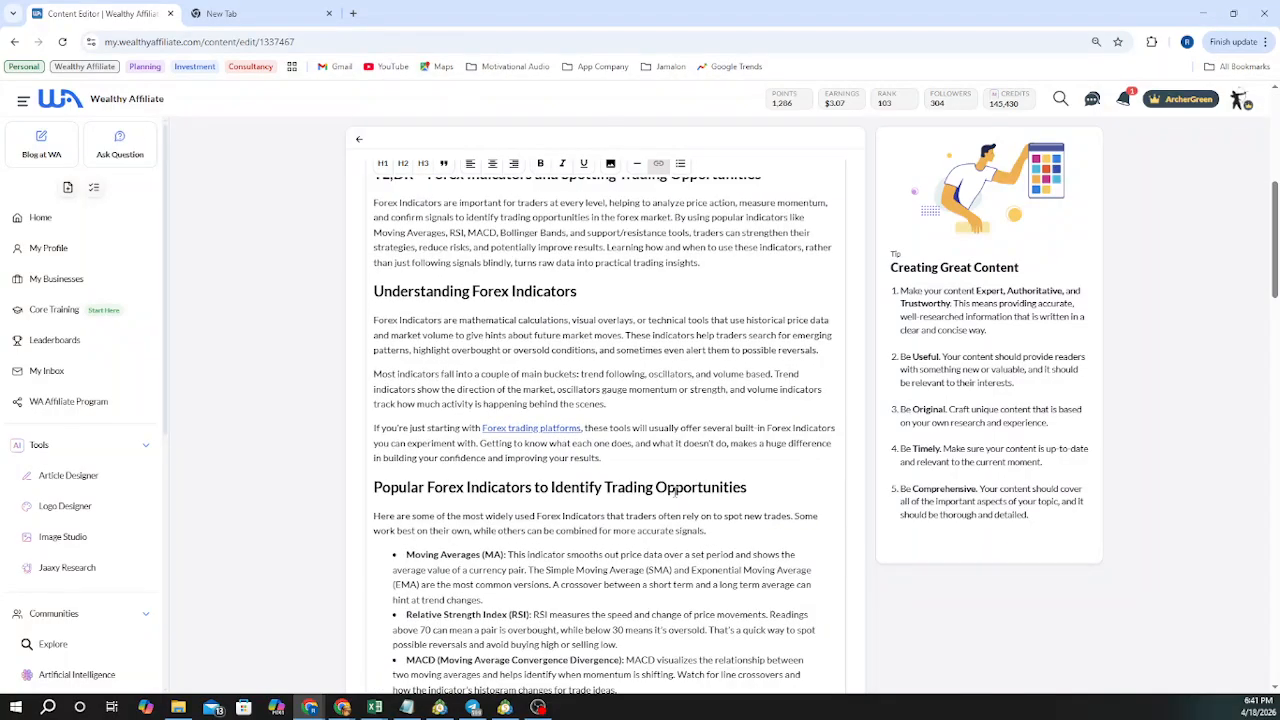
scroll(676, 492, down, 1)
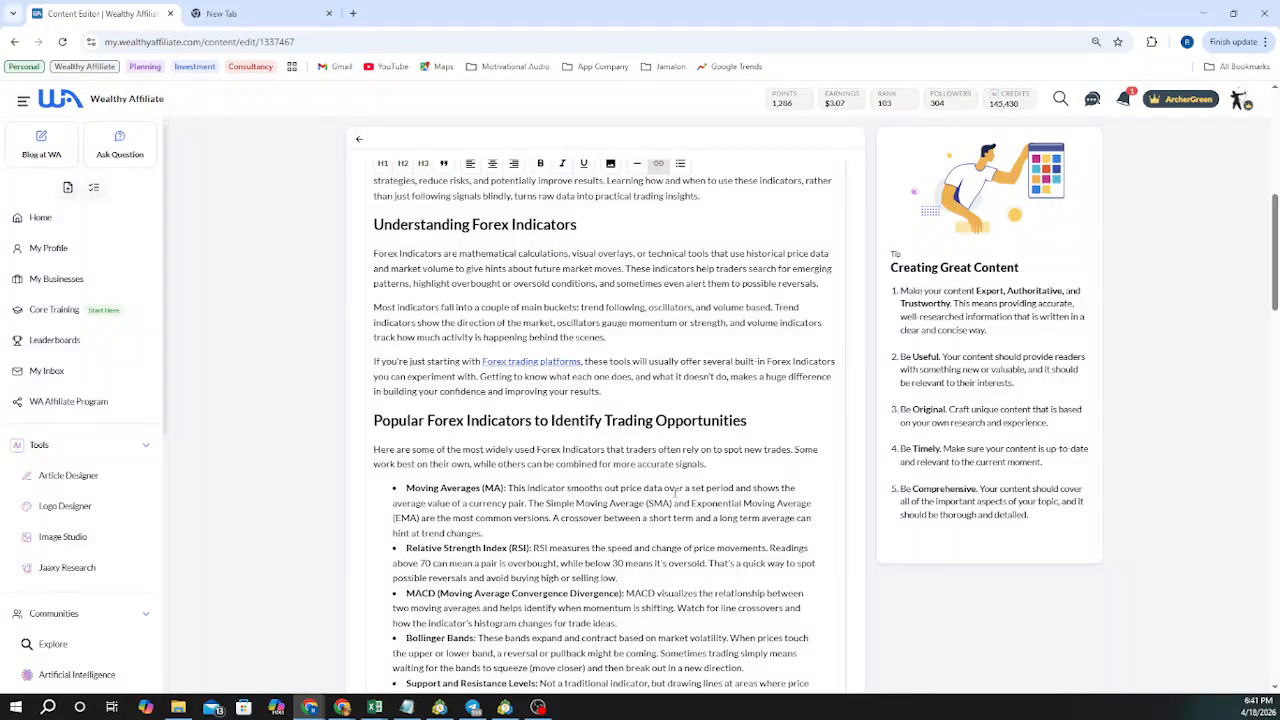
scroll(676, 492, down, 15)
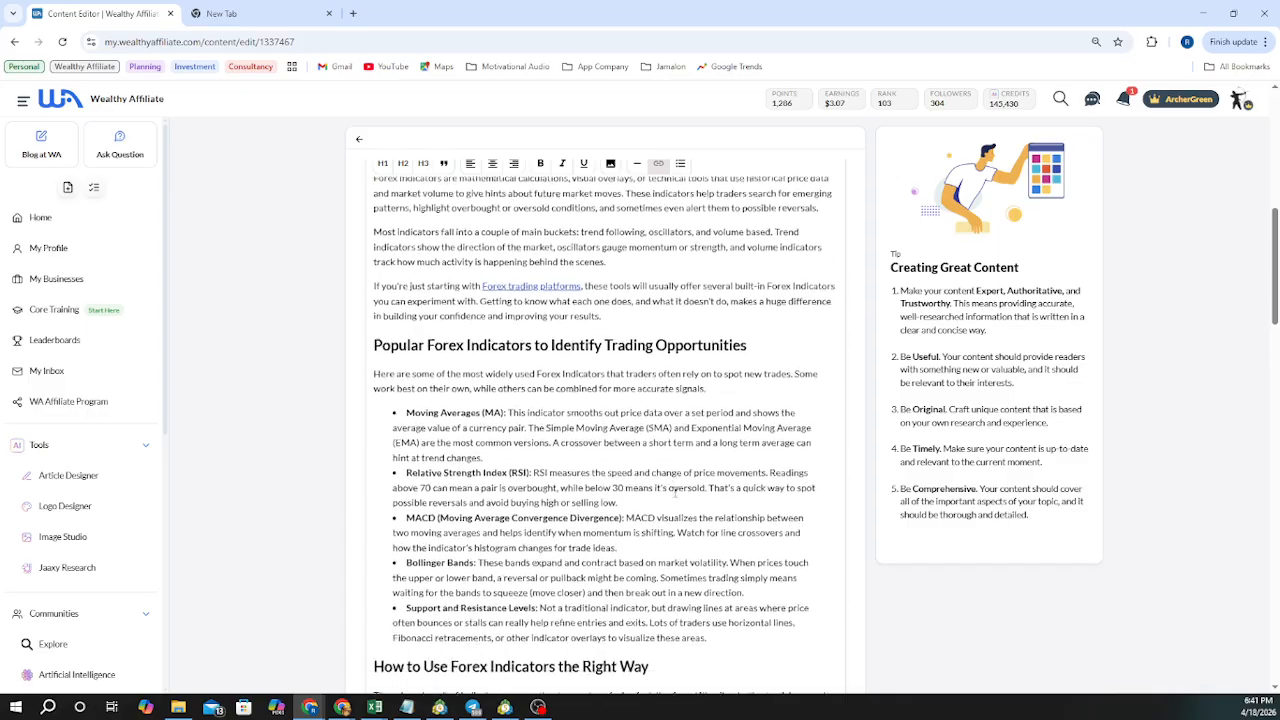
scroll(675, 492, down, 5)
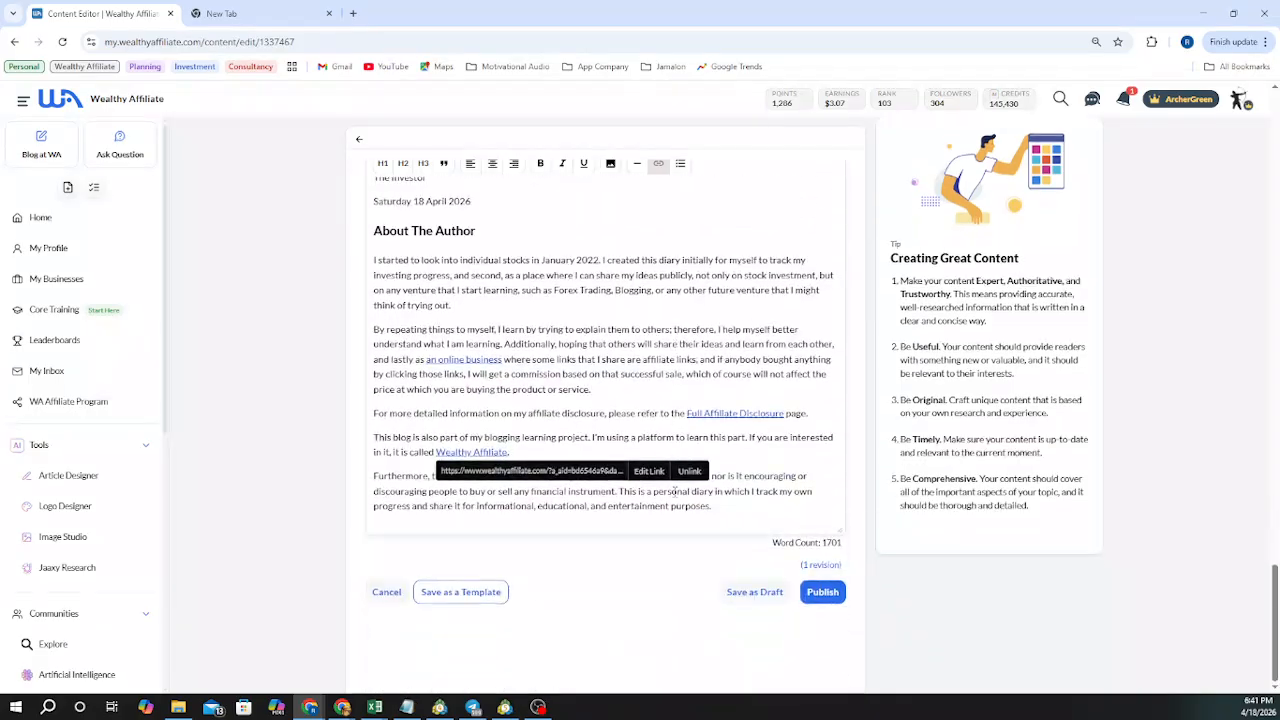
Open the article's publication settings, choose theinvestordiary.com as the website, and set The Investor as the publishing author
click(822, 592)
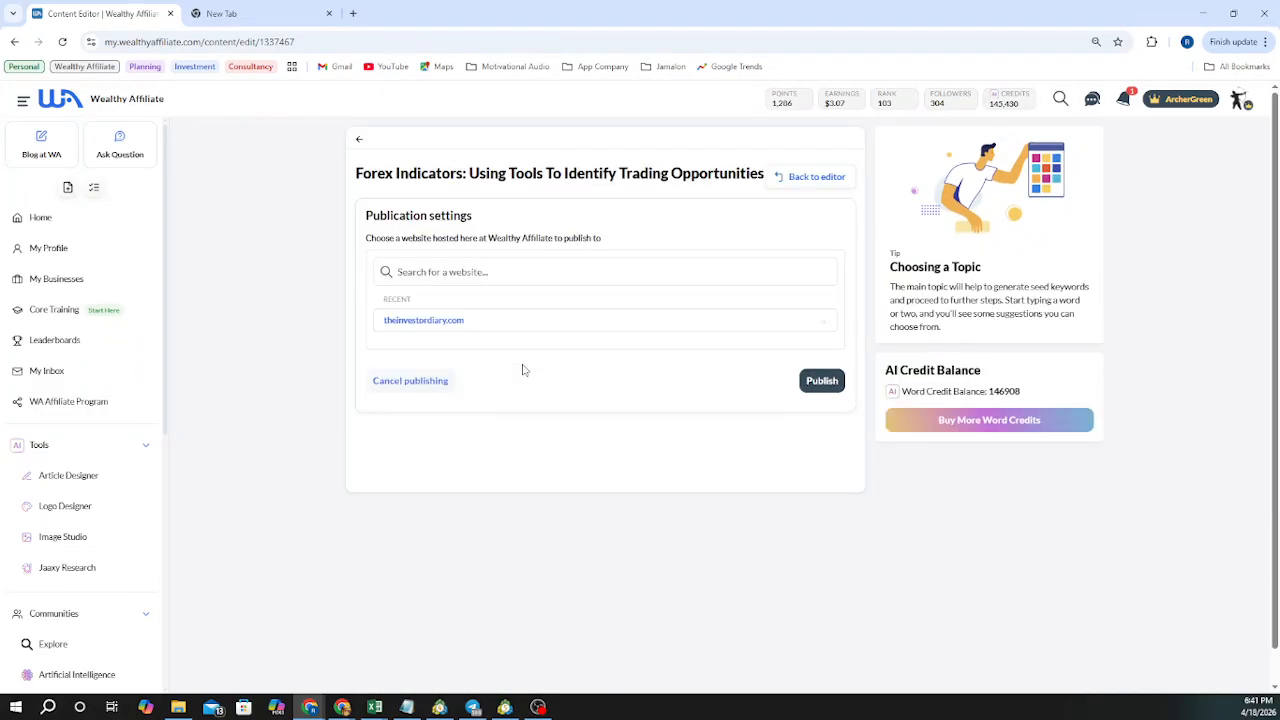
click(451, 322)
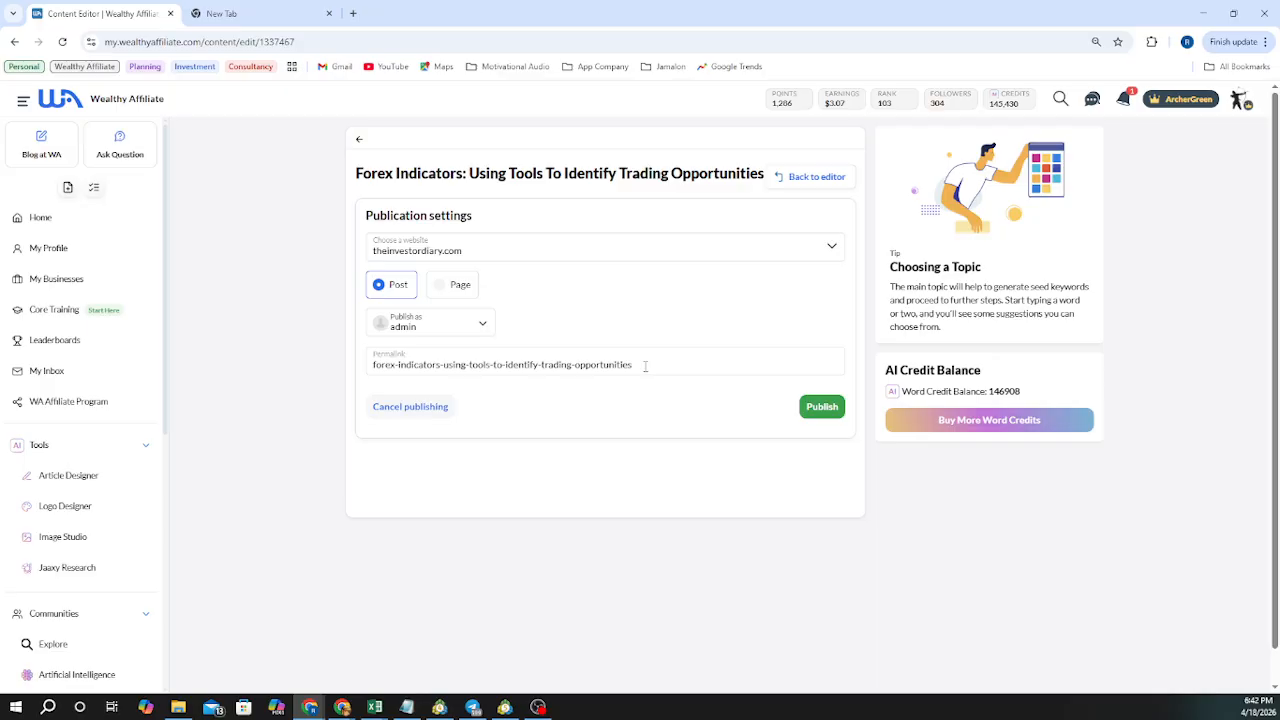
click(480, 325)
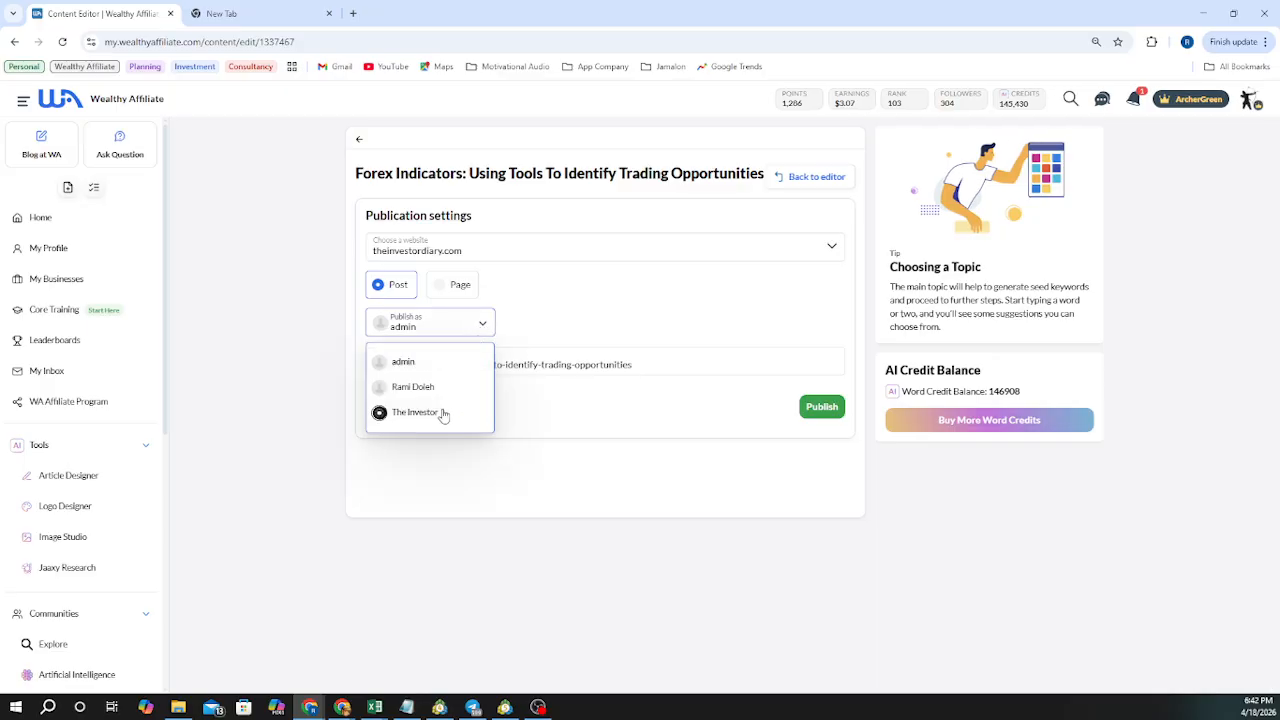
click(443, 413)
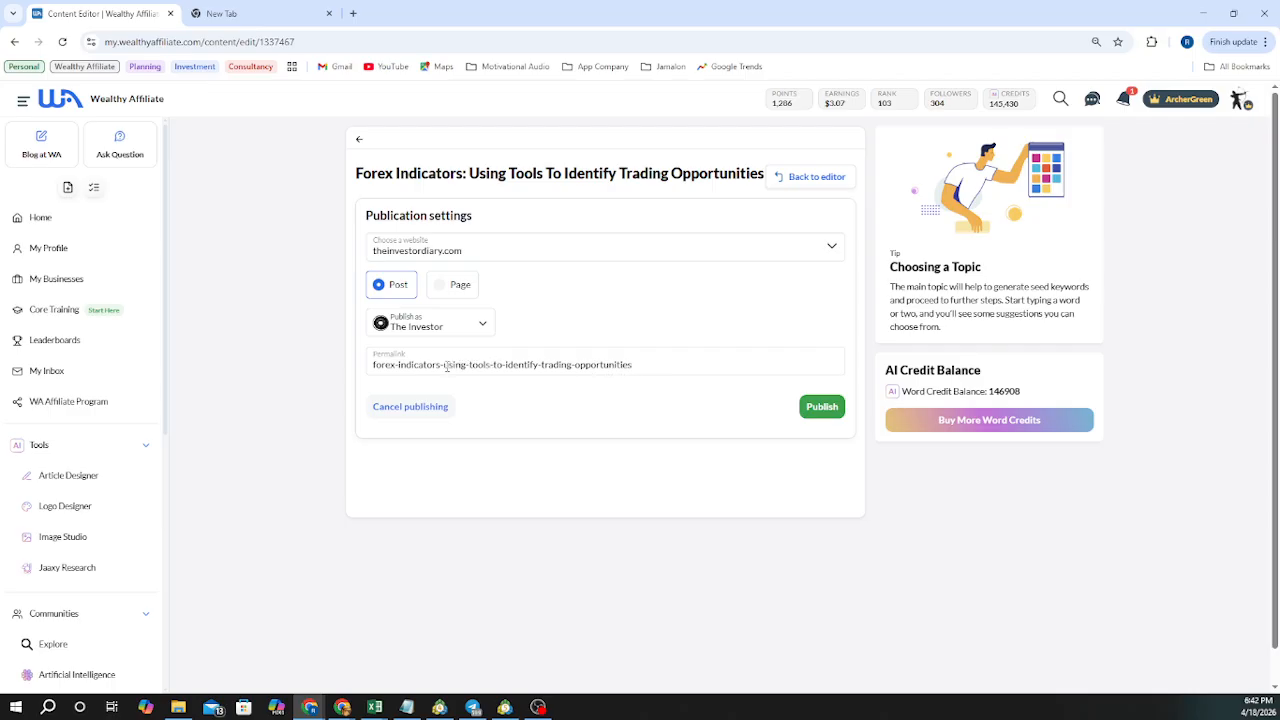
Shorten the permalink to "forex-indicators-to-identify-trading-opportunities" and publish the post
click(446, 366)
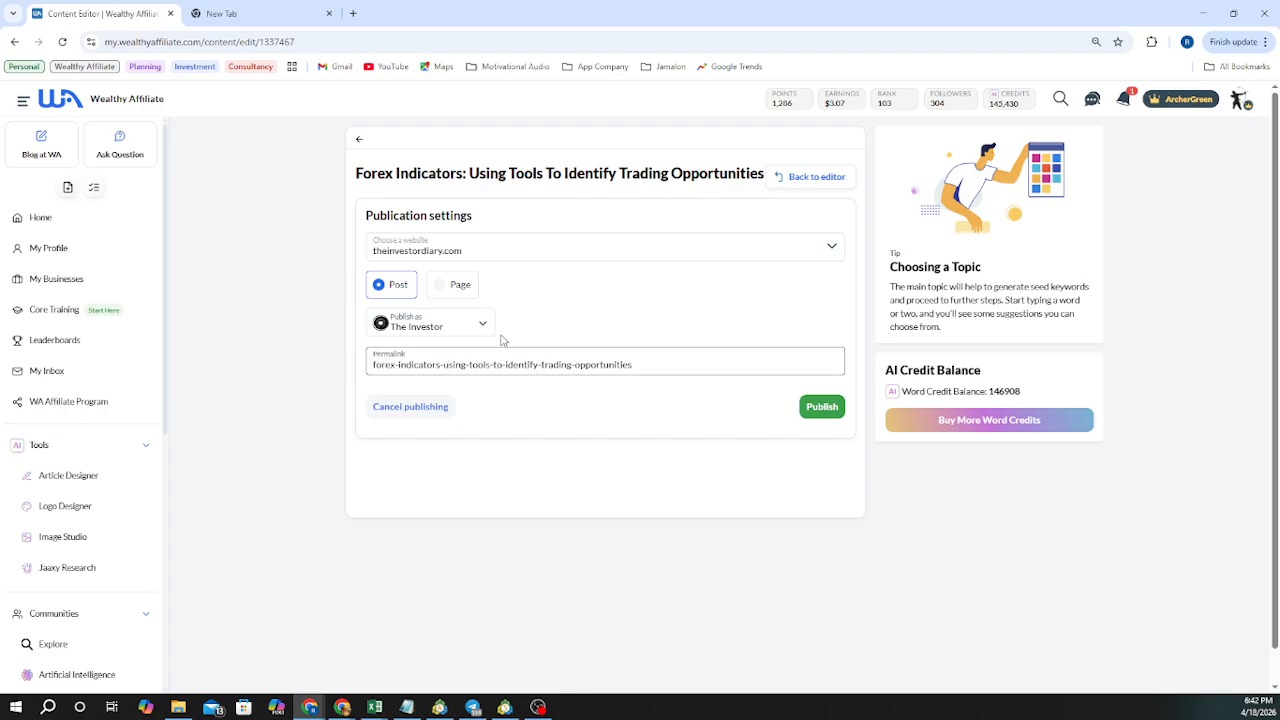
key(Delete)
key(Delete)
key(Delete)
key(Delete)
key(Delete)
key(Delete)
key(Delete)
key(Delete)
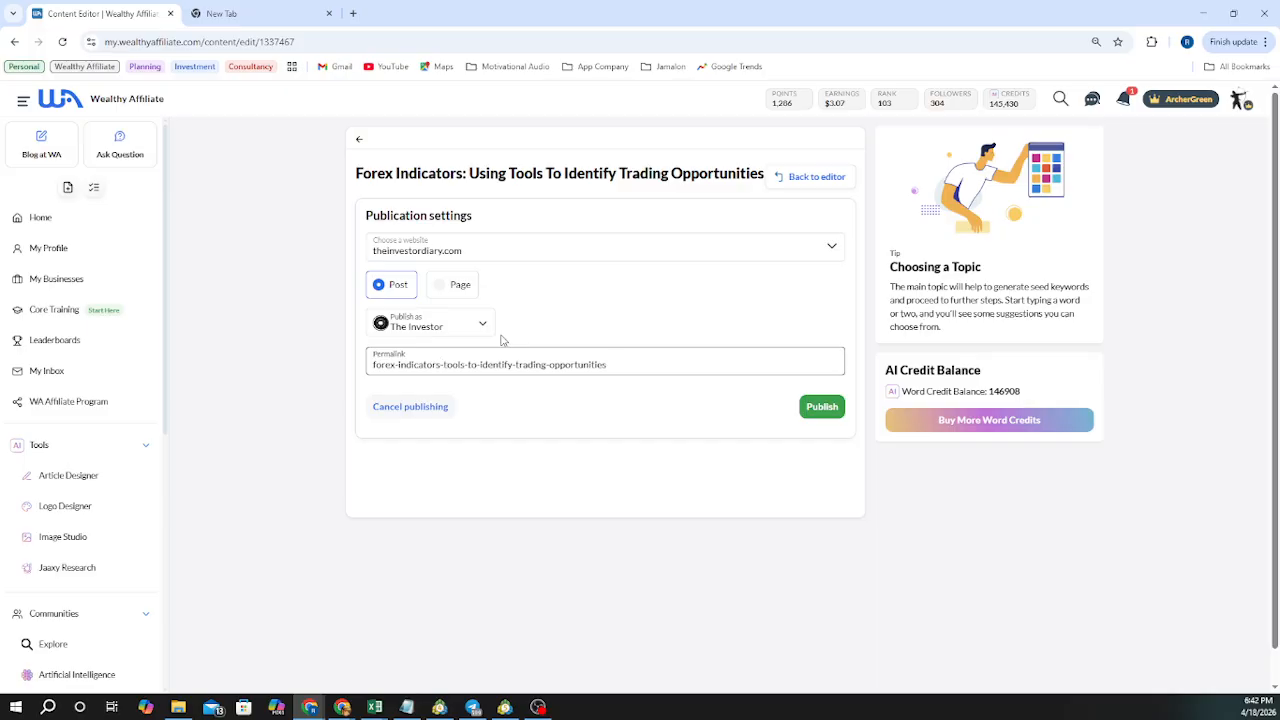
key(Delete)
key(Delete)
key(Delete)
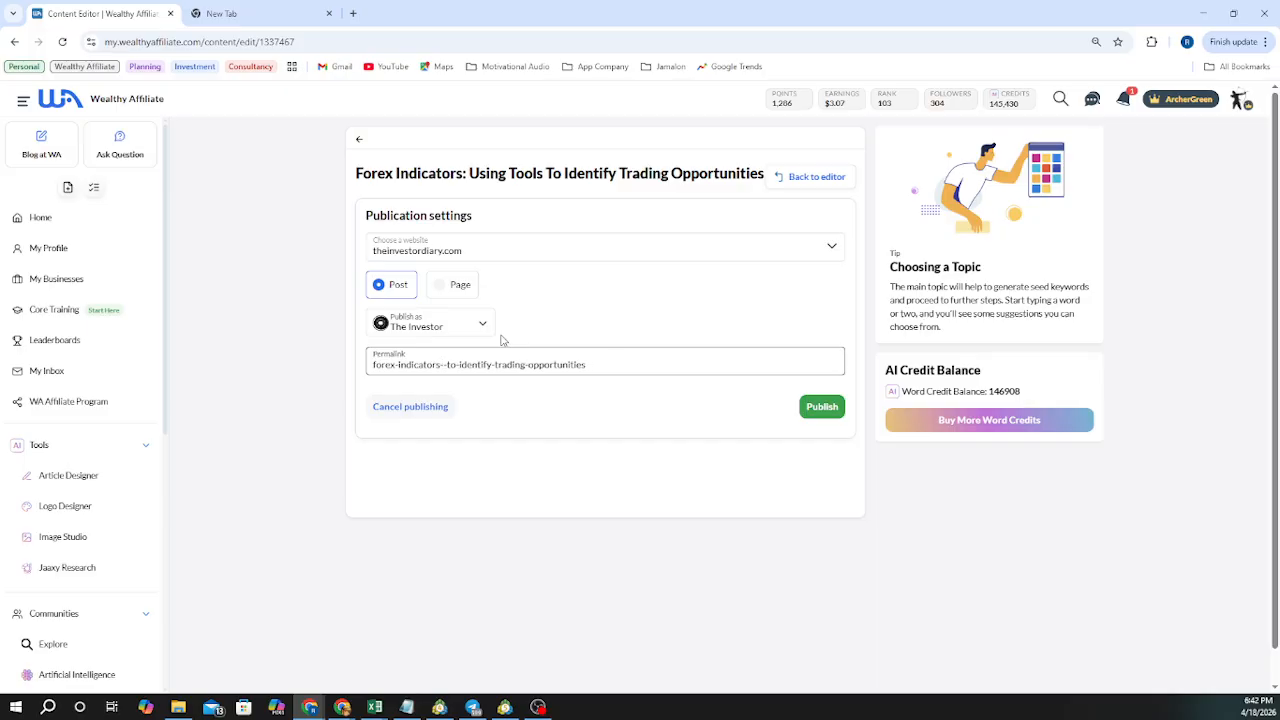
key(Delete)
click(824, 408)
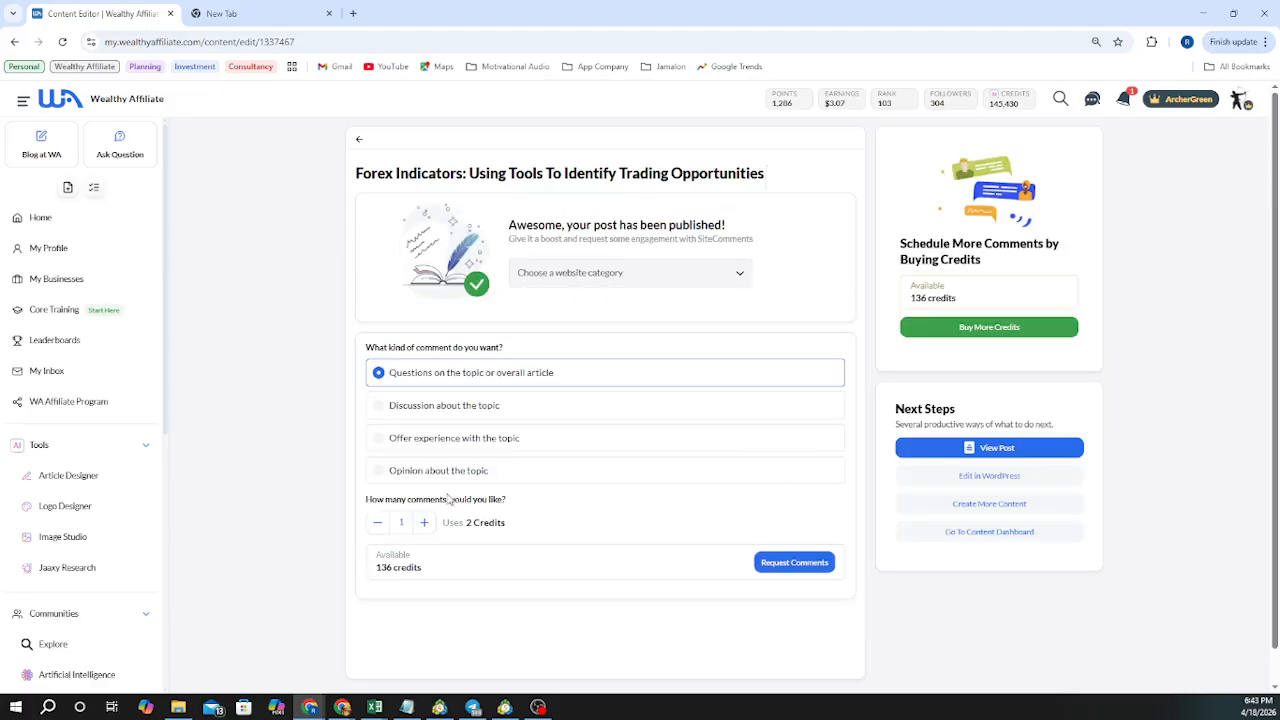
Set the published post's website category to Investing for the SiteComments request
click(738, 283)
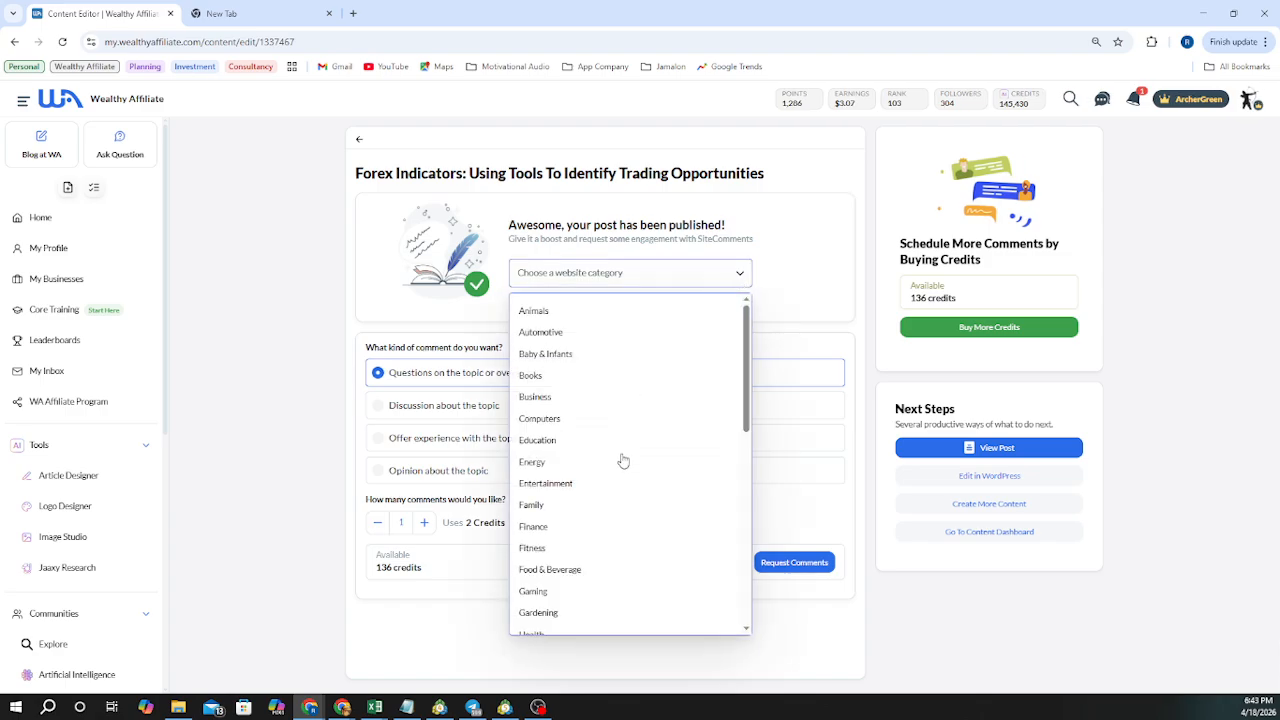
scroll(560, 526, down, 3)
scroll(556, 526, down, 3)
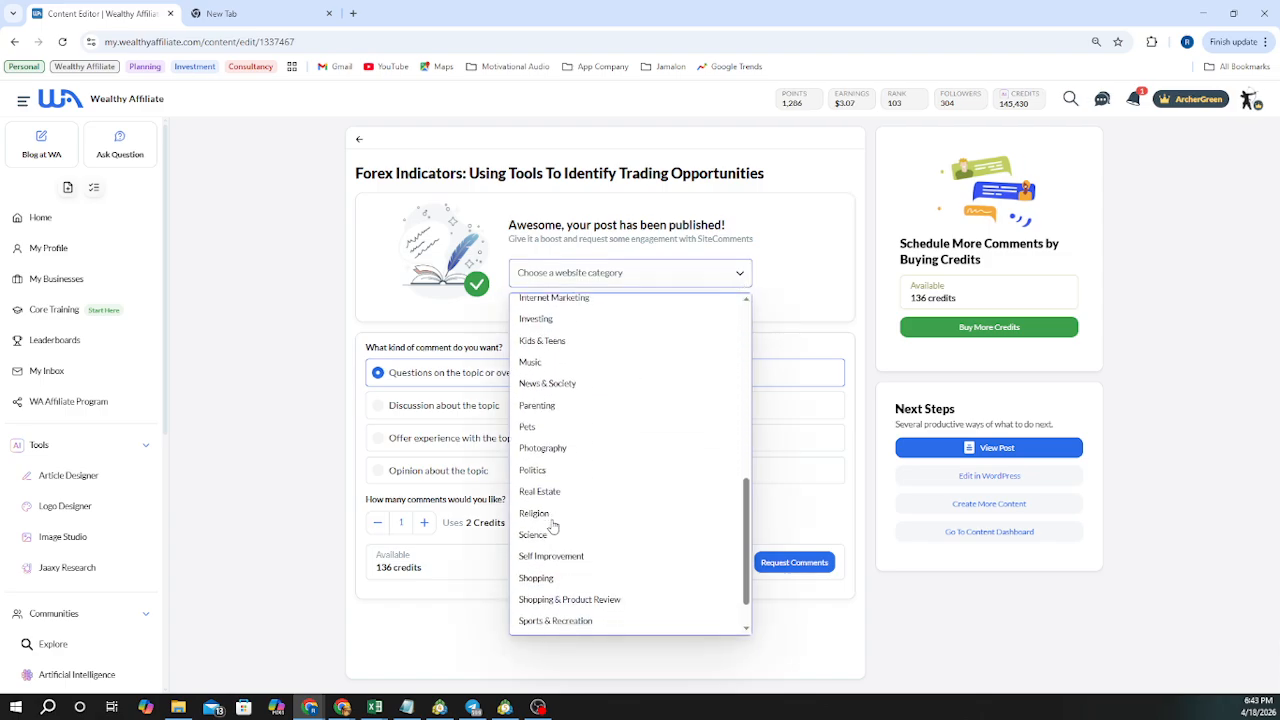
scroll(553, 527, down, 1)
scroll(553, 527, up, 1)
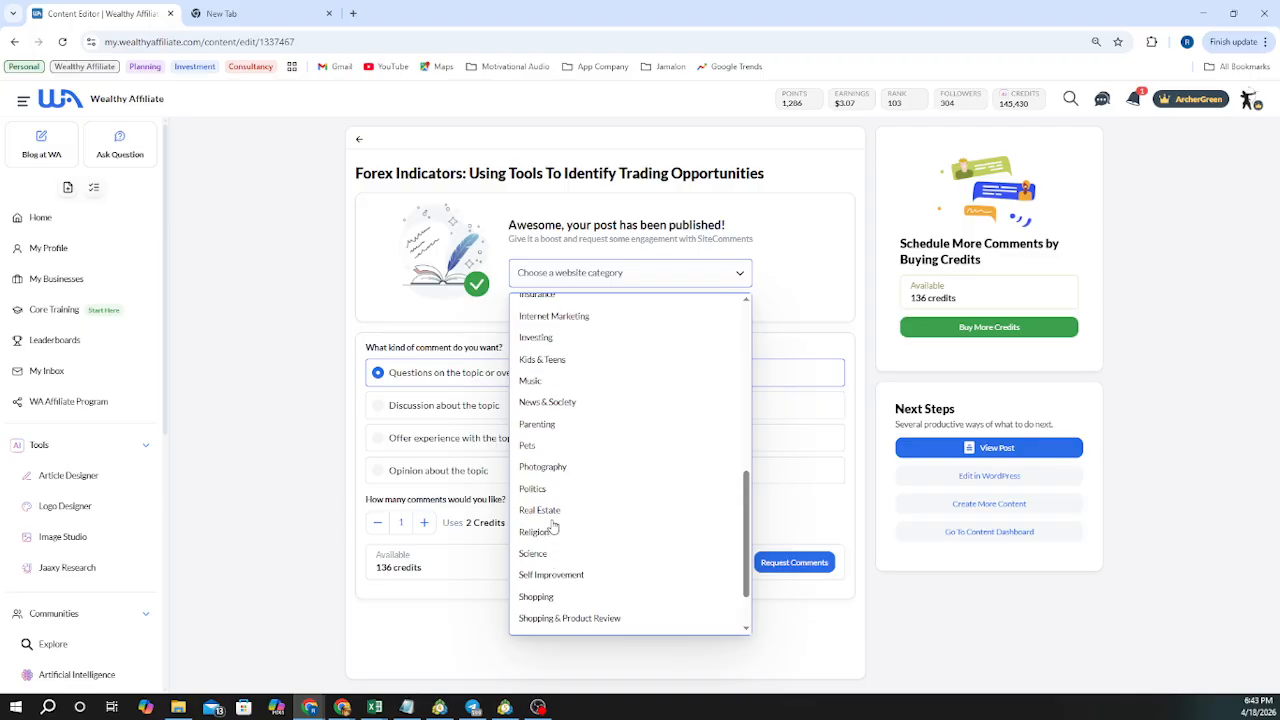
scroll(553, 527, up, 4)
scroll(553, 527, down, 5)
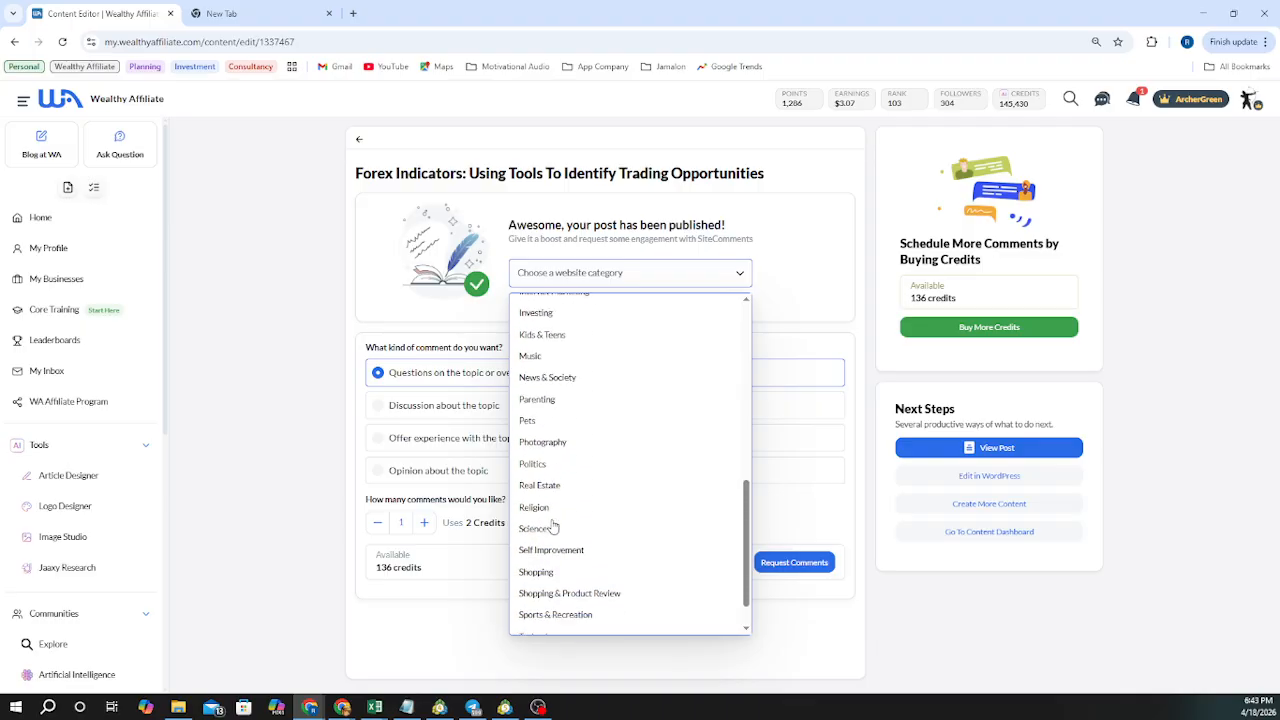
scroll(553, 527, up, 6)
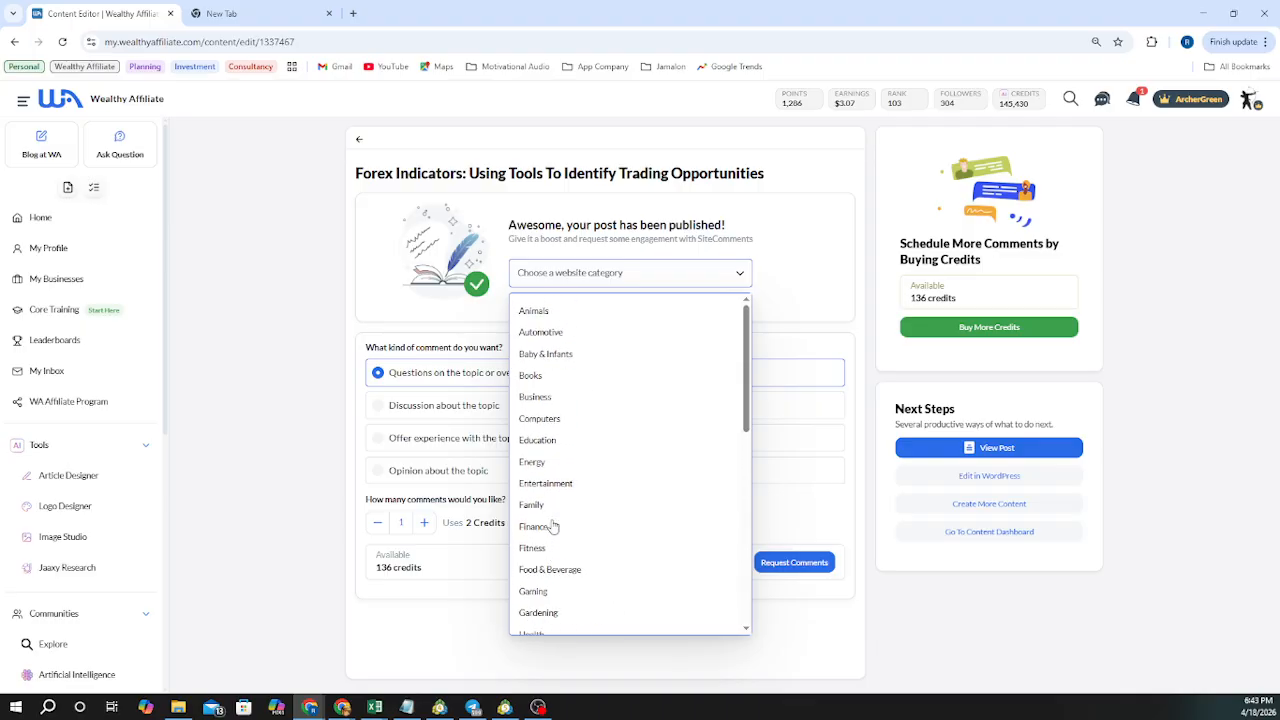
scroll(553, 527, down, 6)
scroll(553, 527, up, 4)
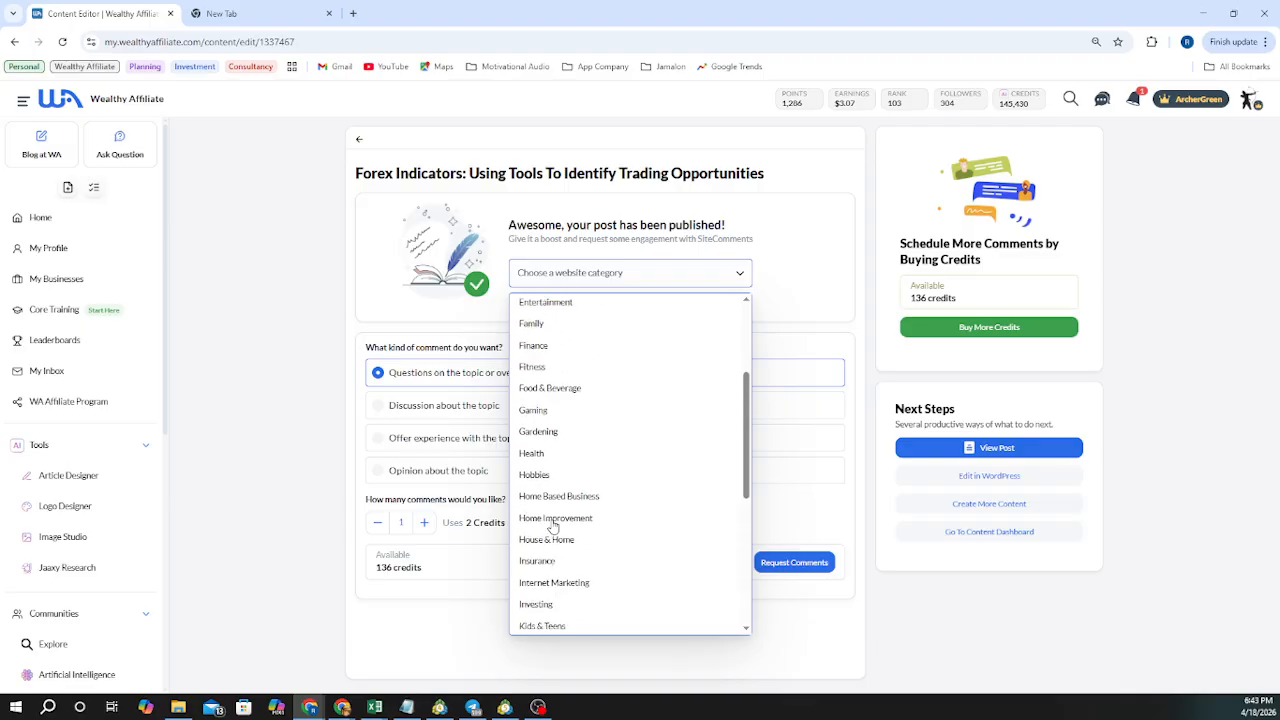
scroll(553, 527, up, 2)
scroll(553, 527, down, 5)
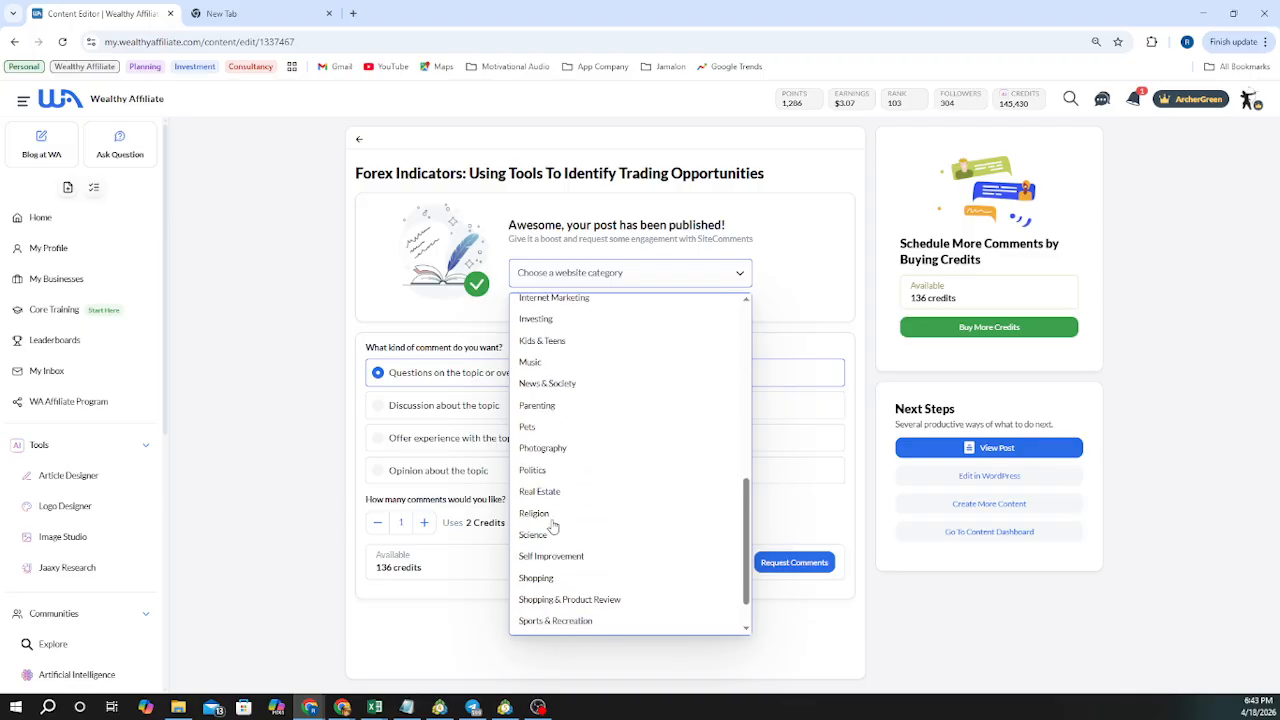
scroll(553, 527, down, 1)
scroll(569, 528, up, 5)
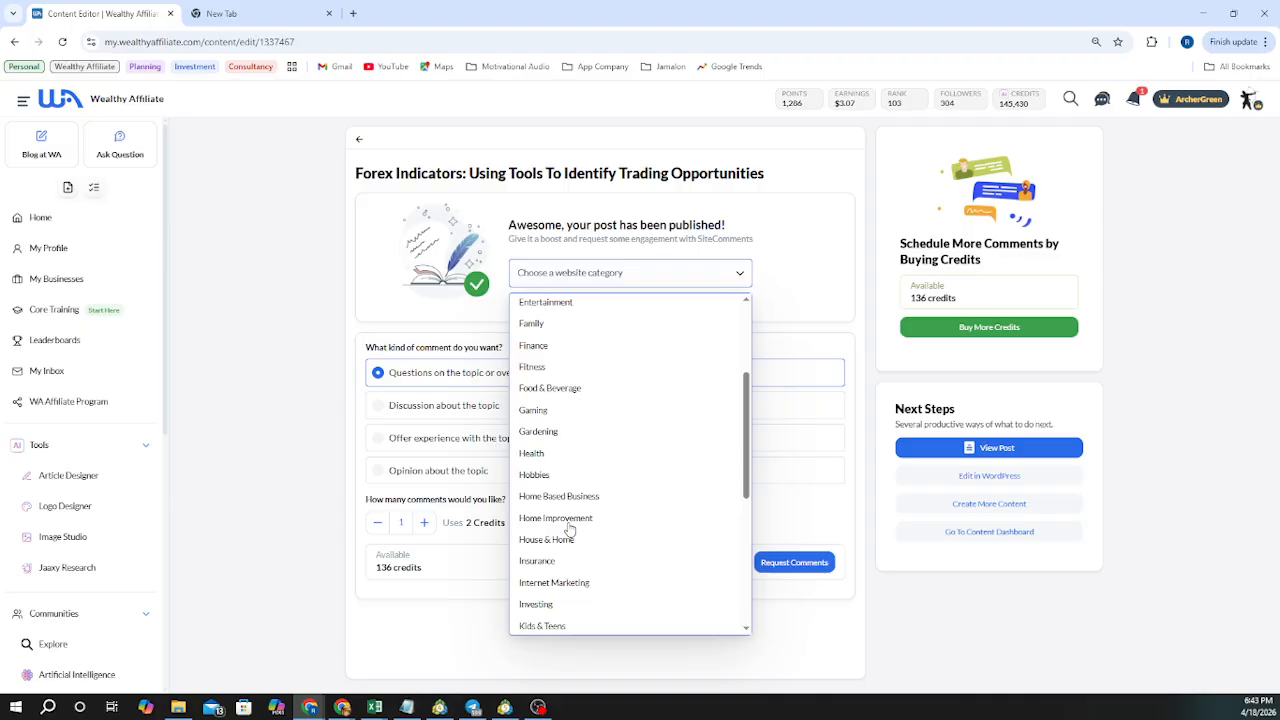
scroll(569, 528, down, 1)
click(537, 538)
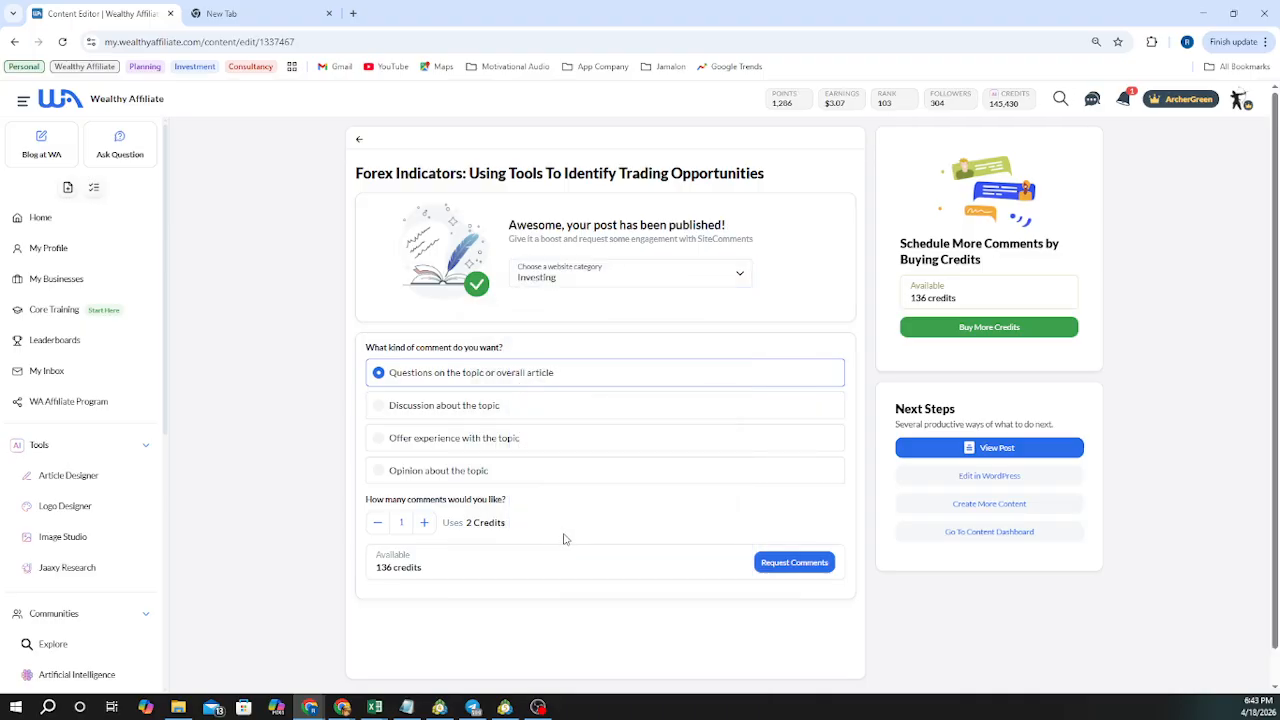
Request 3 comments asking questions on the topic or overall article, delivered evenly over 30 days
click(425, 524)
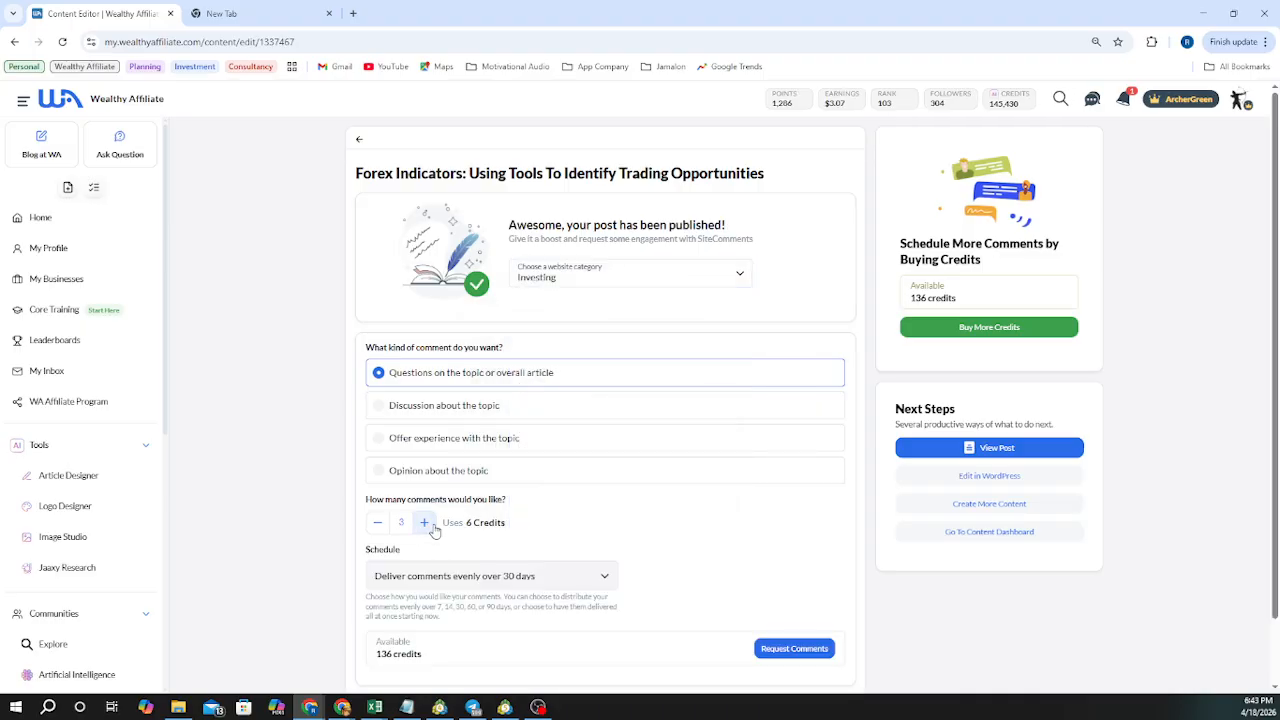
scroll(760, 612, down, 1)
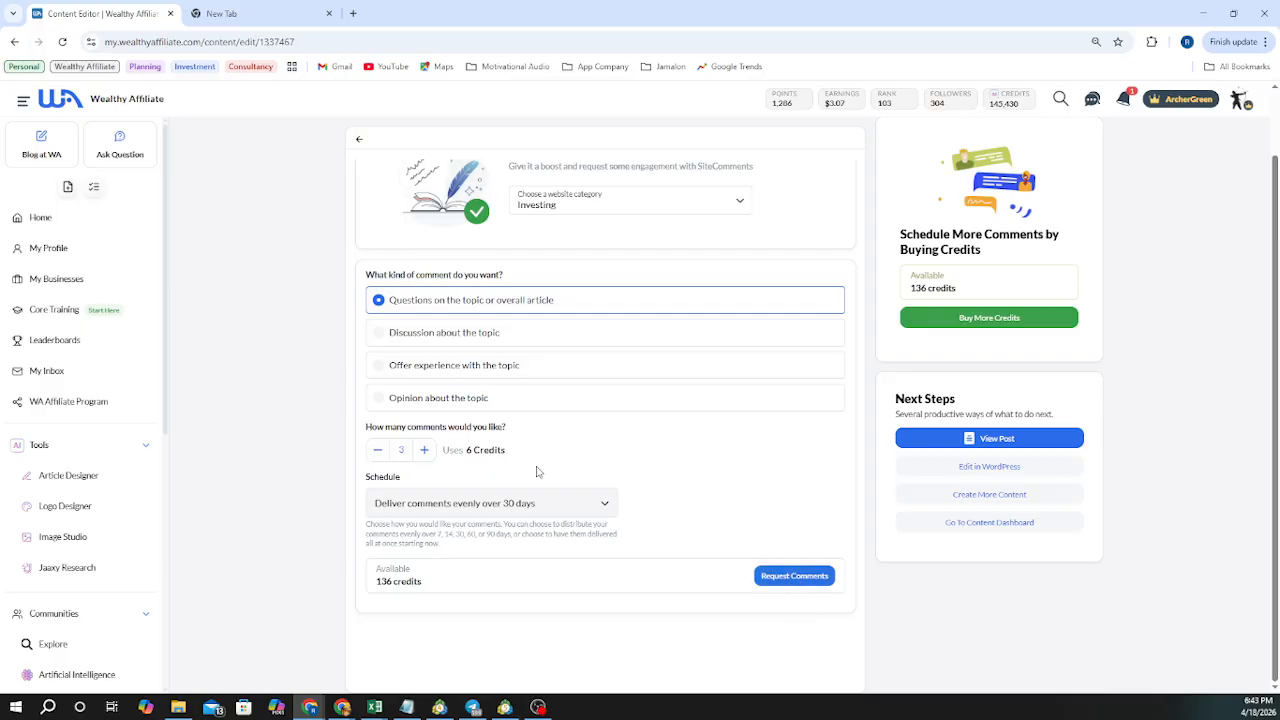
click(800, 584)
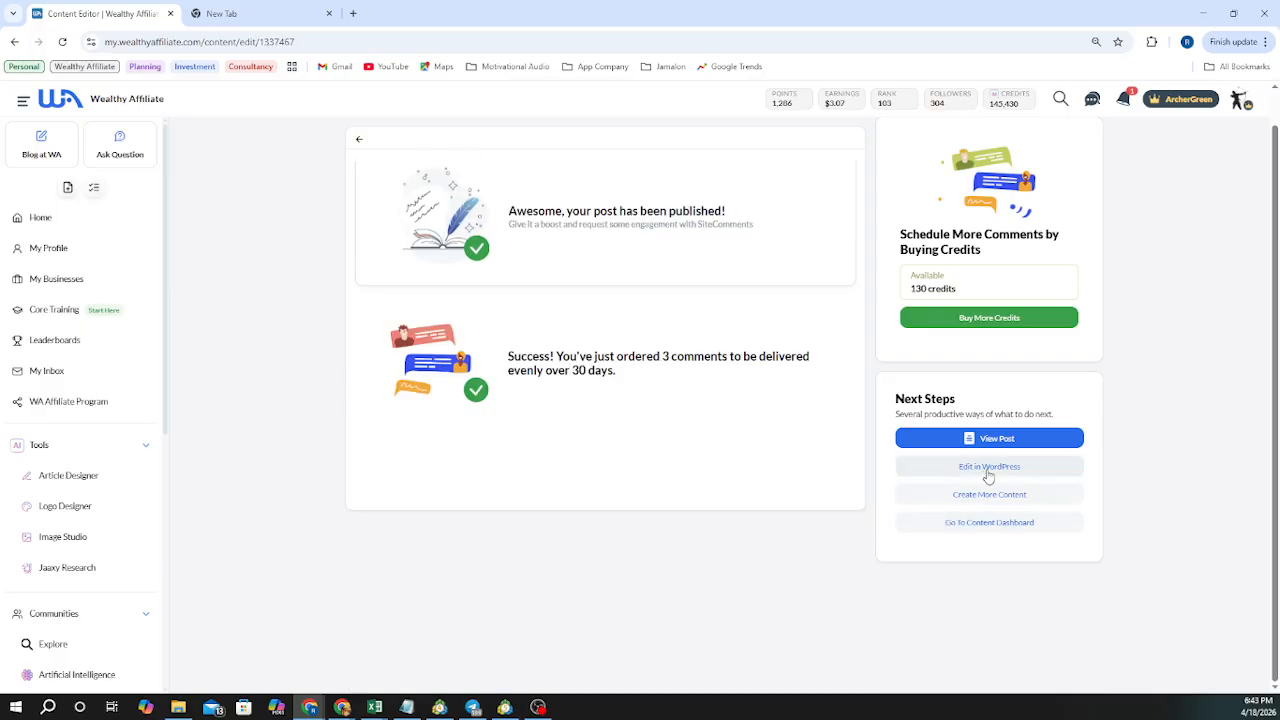
Open the published forex indicators post for editing in WordPress and convert its classic content to blocks
click(988, 469)
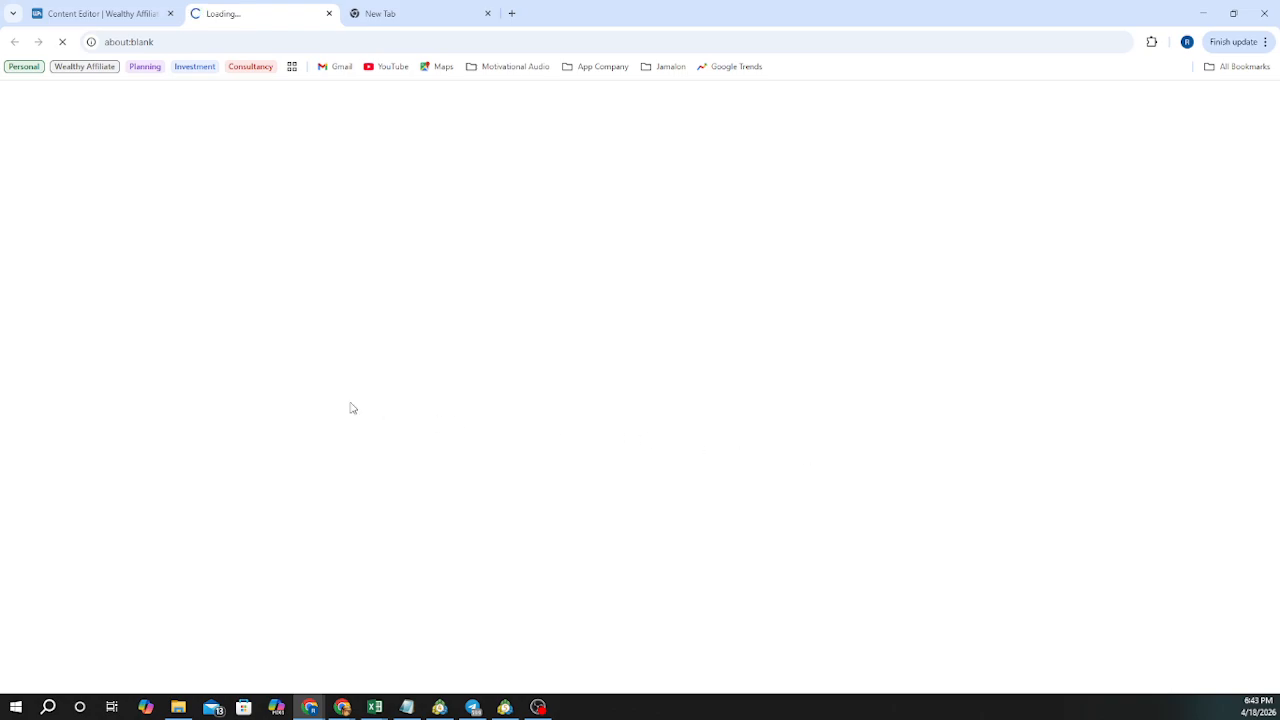
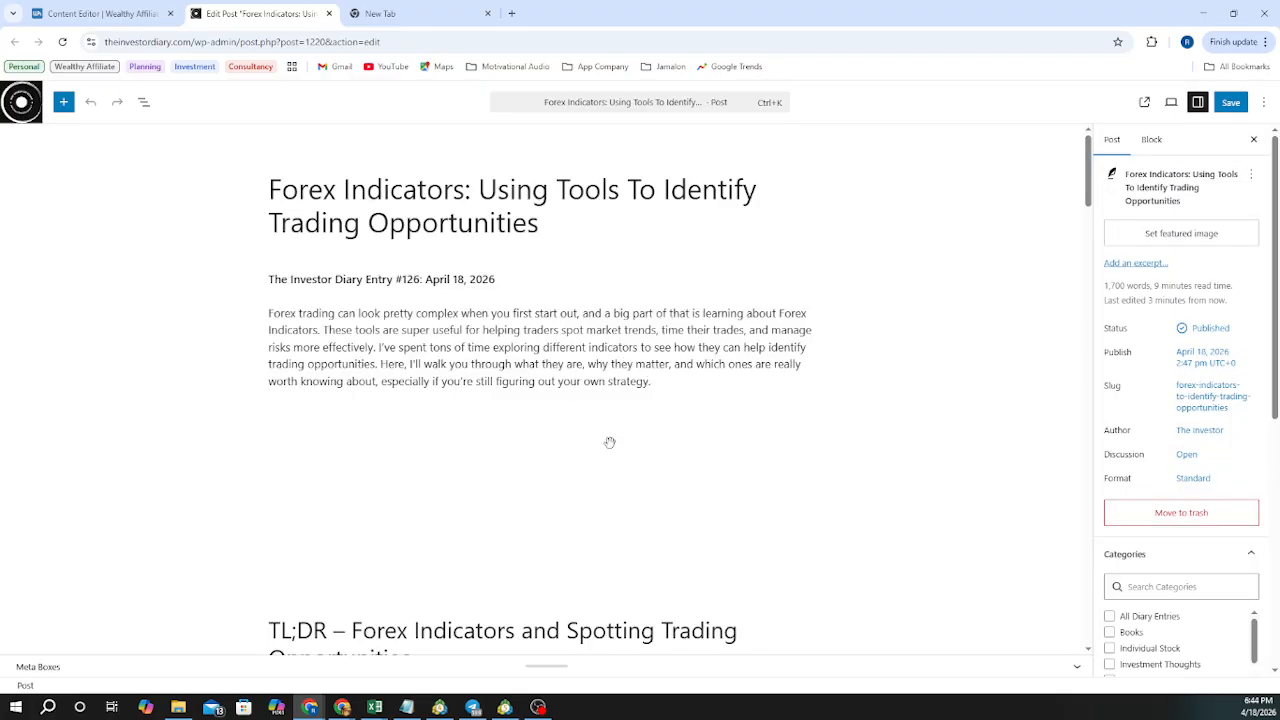
scroll(842, 437, down, 2)
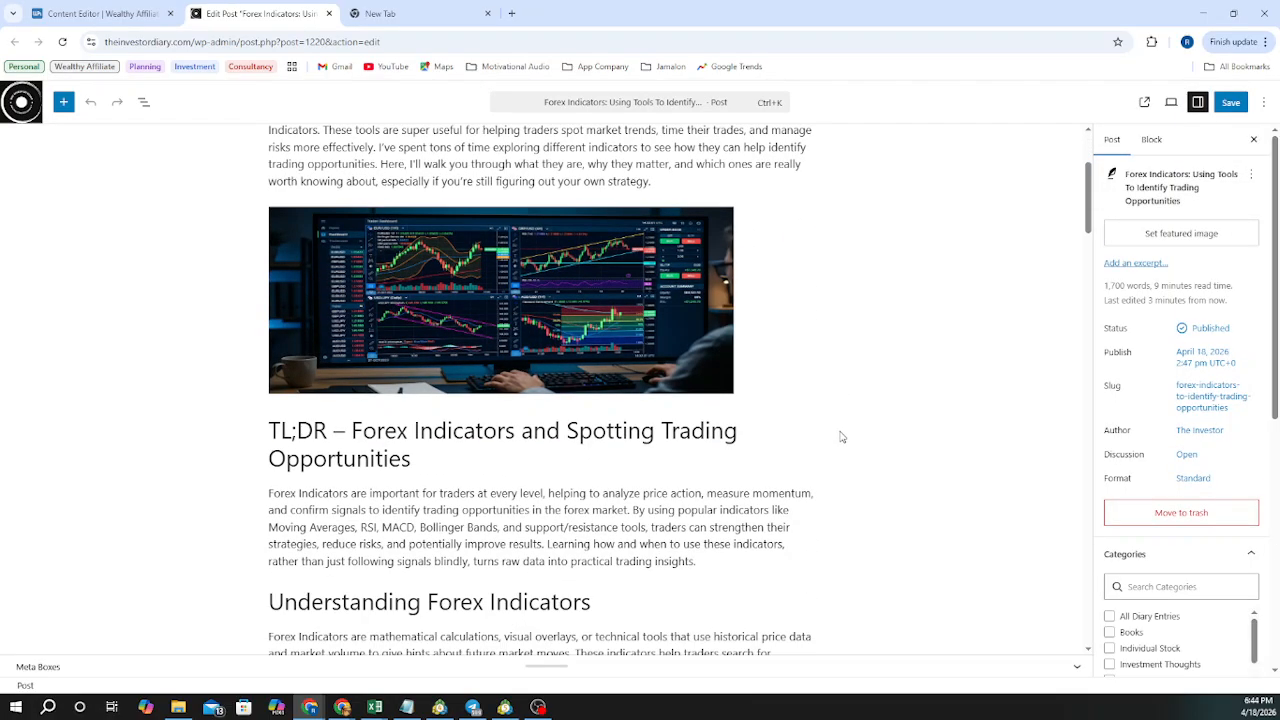
scroll(842, 437, up, 2)
scroll(842, 437, down, 1)
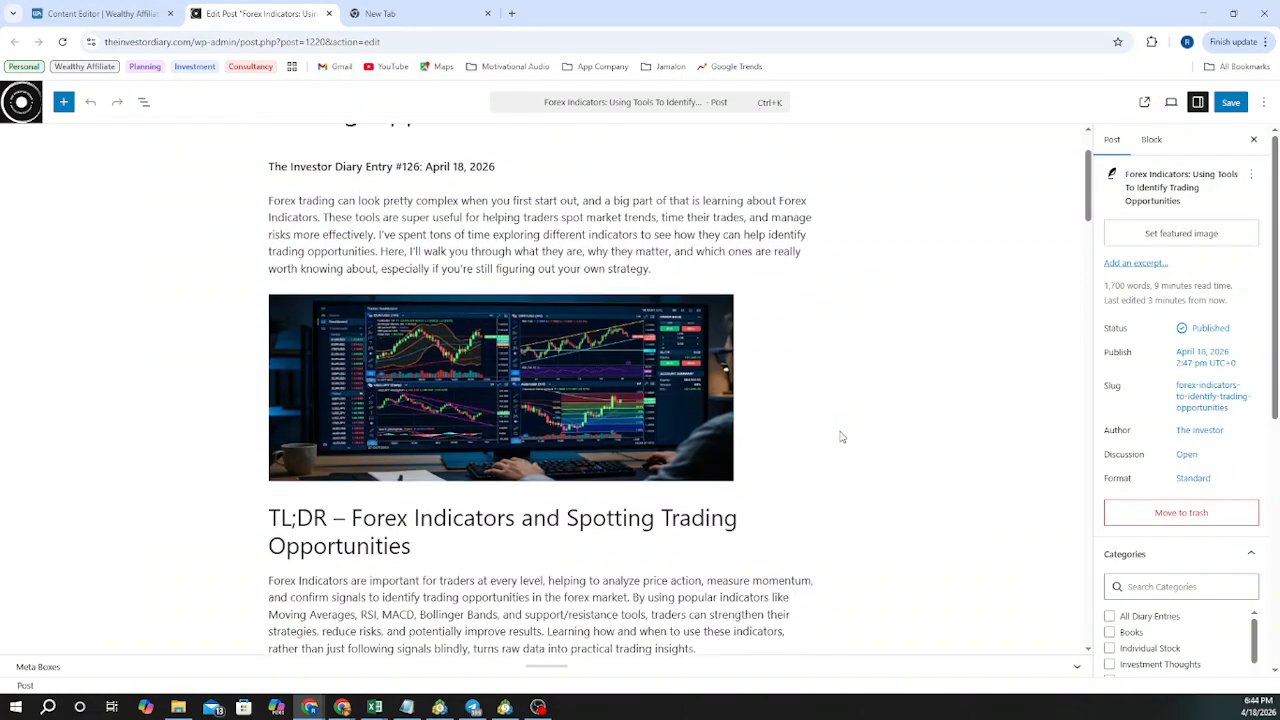
scroll(842, 437, down, 1)
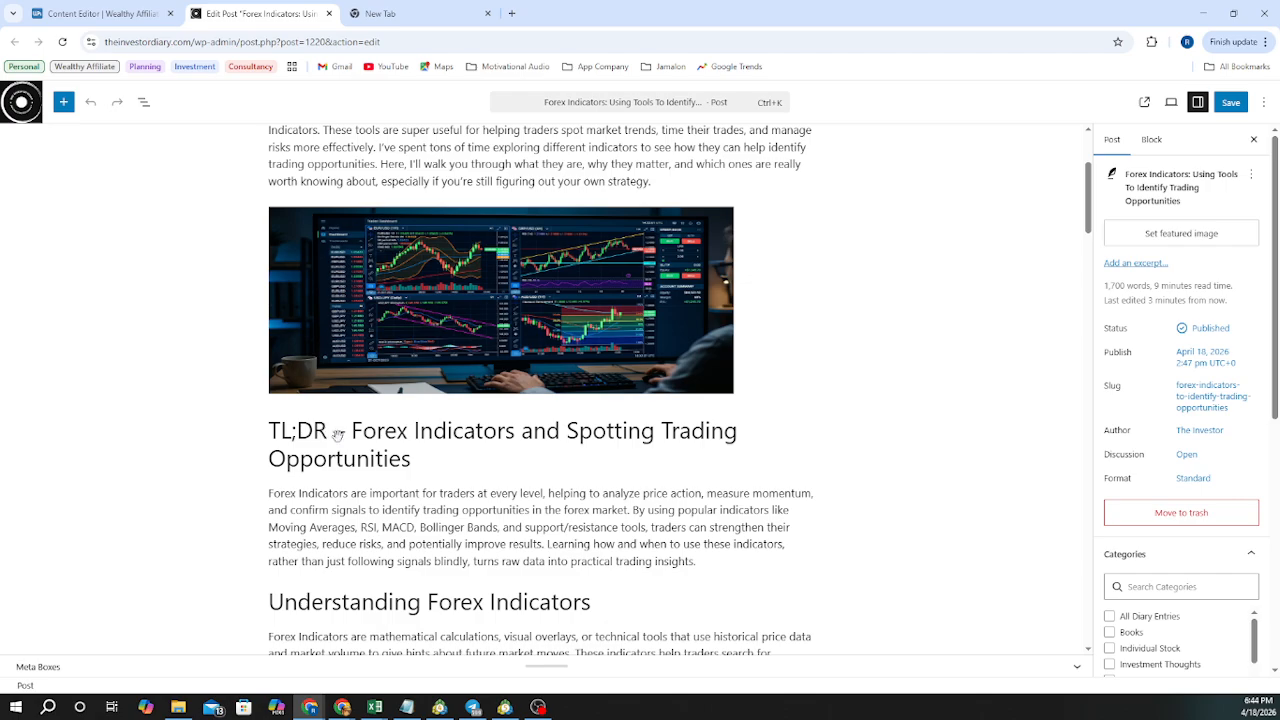
click(380, 494)
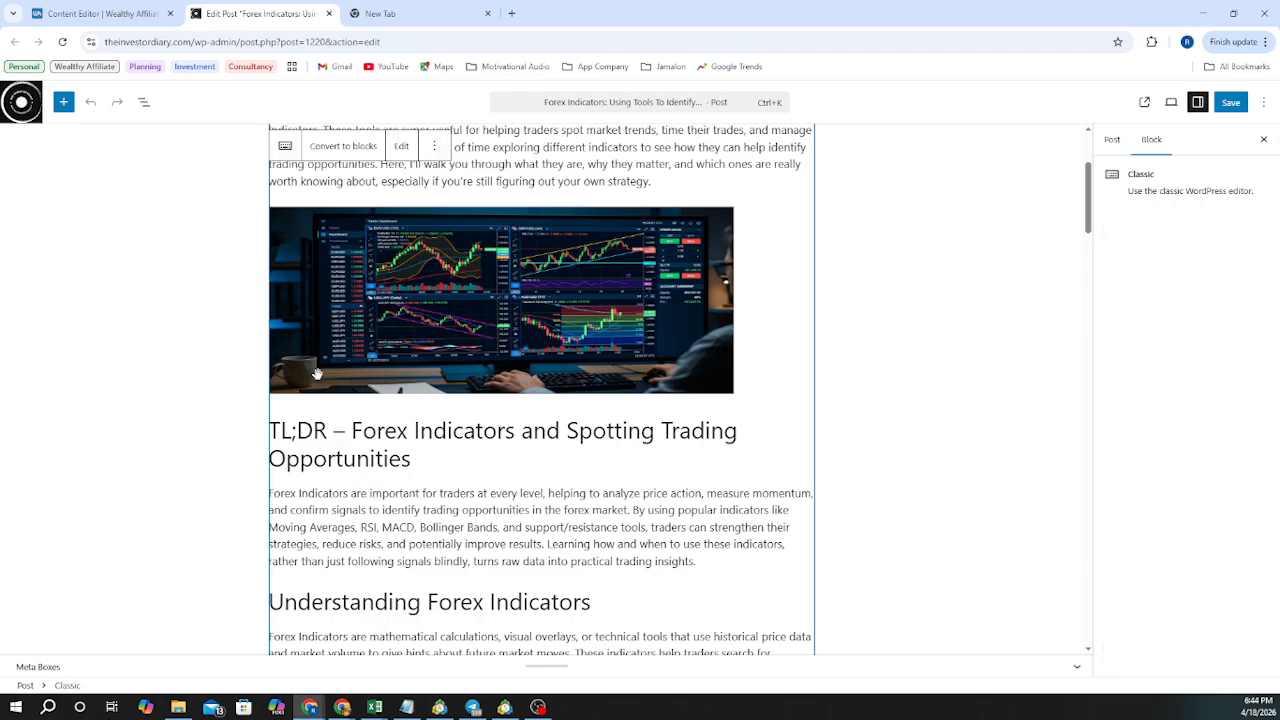
click(341, 146)
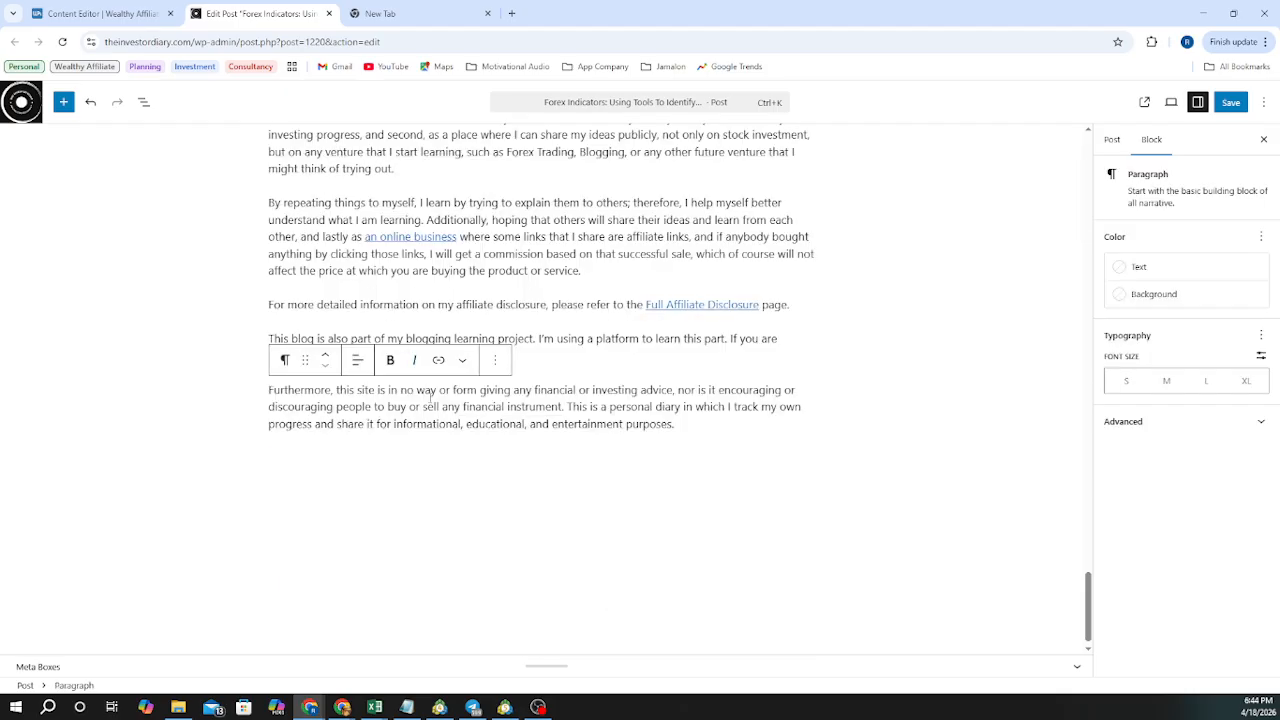
Group the TL;DR heading with the paragraph below it and open the group's background color choices
scroll(430, 398, up, 5)
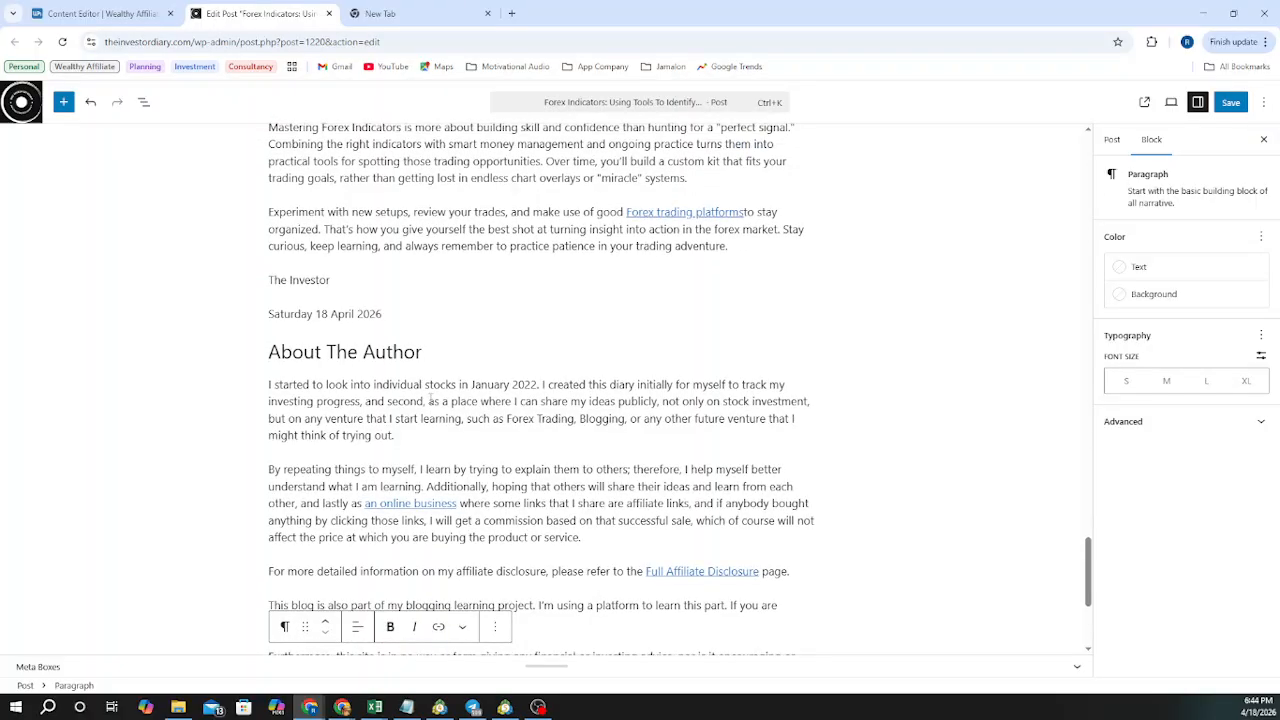
scroll(430, 399, up, 20)
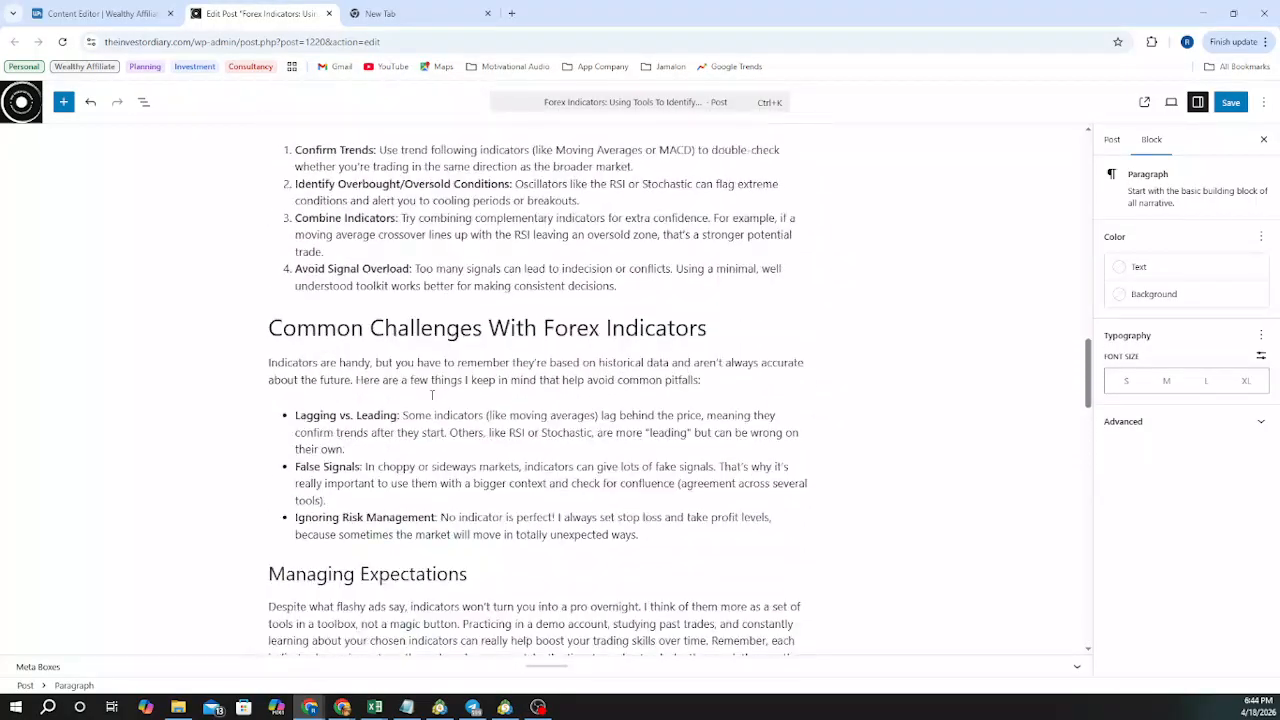
scroll(430, 387, up, 5)
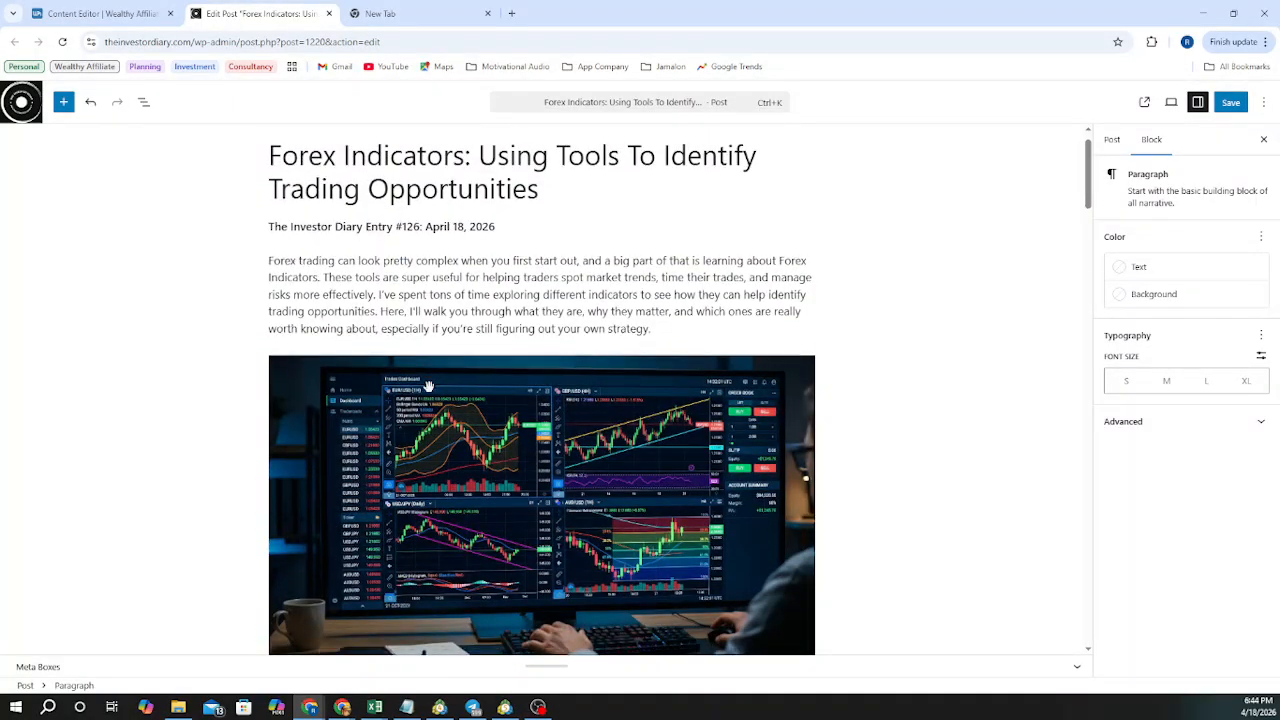
scroll(428, 386, down, 3)
scroll(428, 386, down, 1)
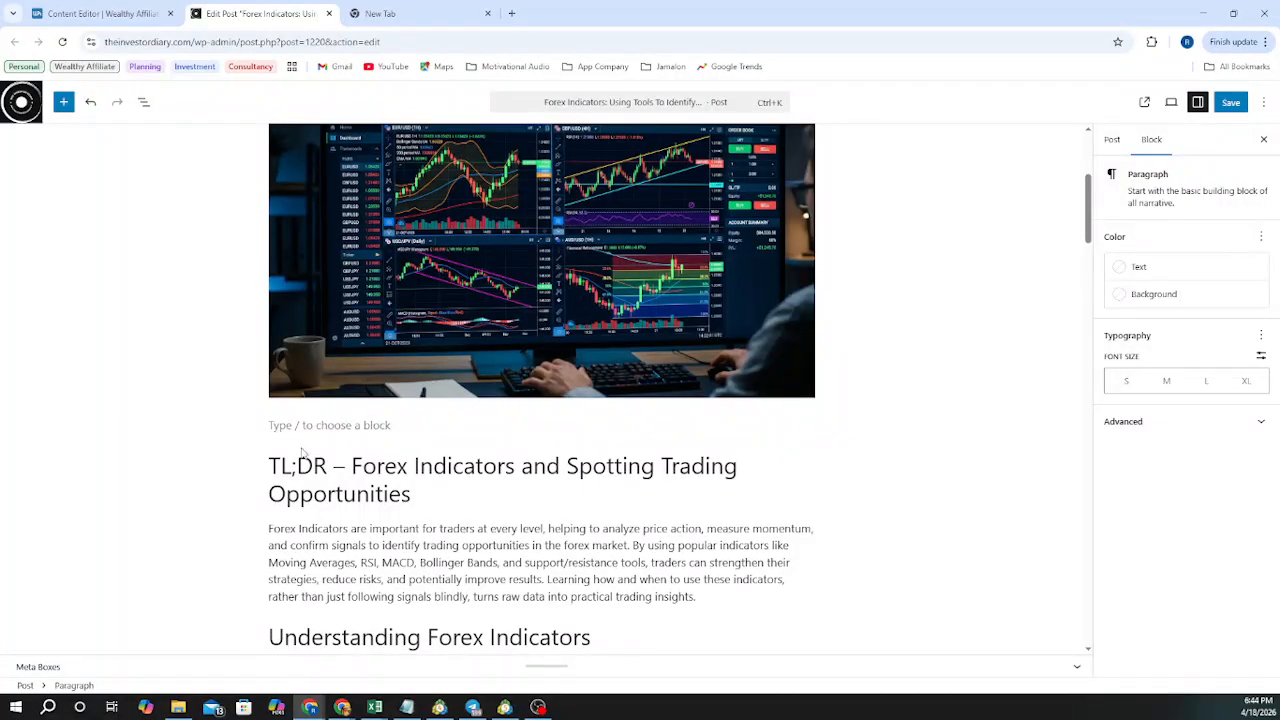
drag(268, 465, 699, 598)
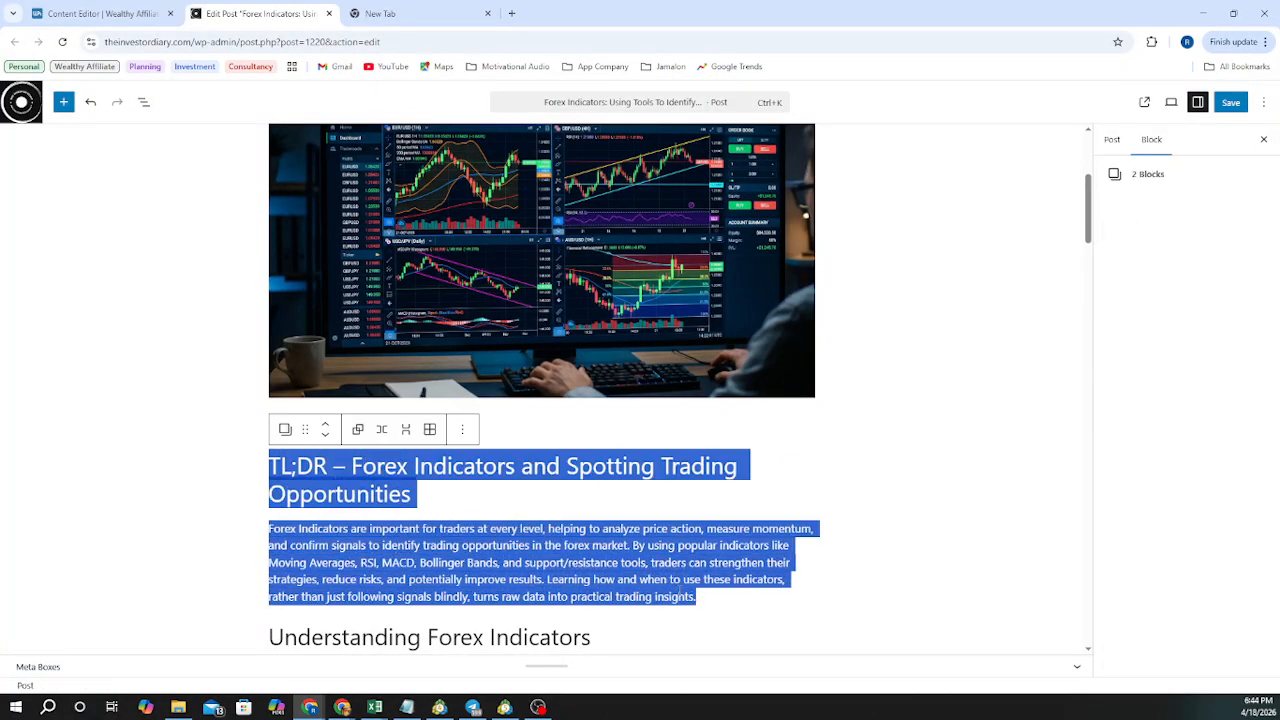
click(357, 429)
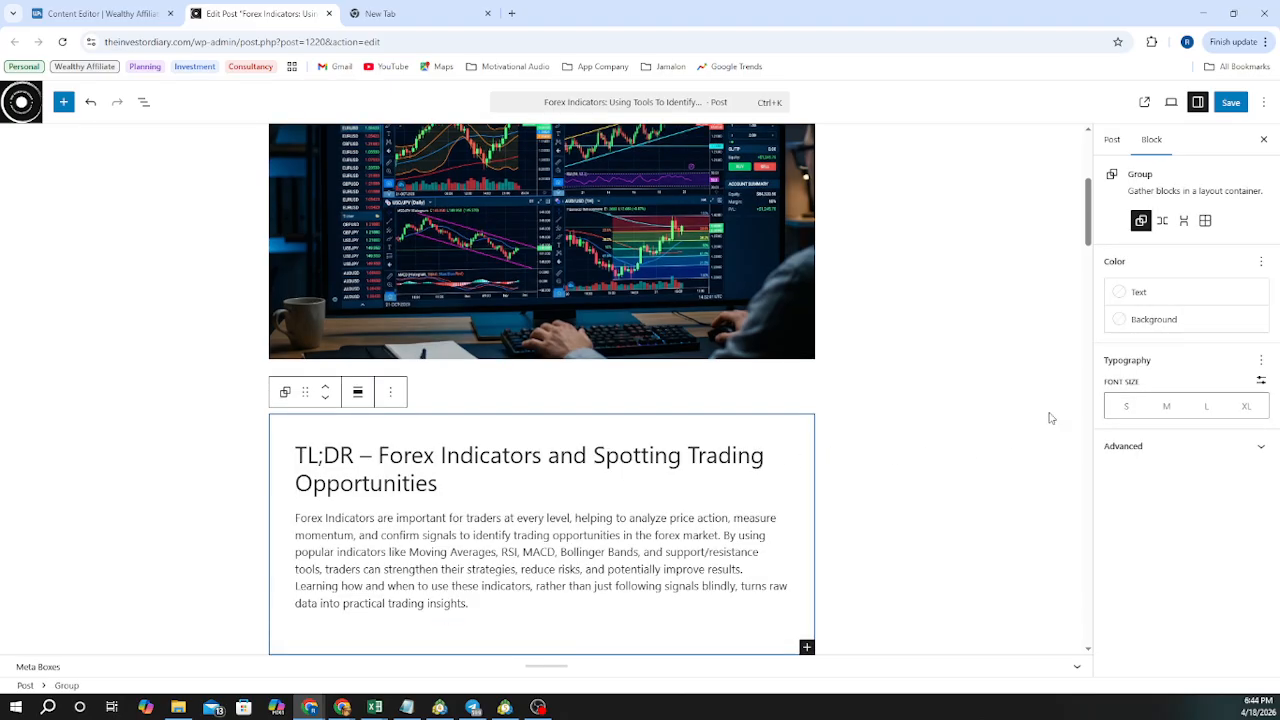
click(1122, 324)
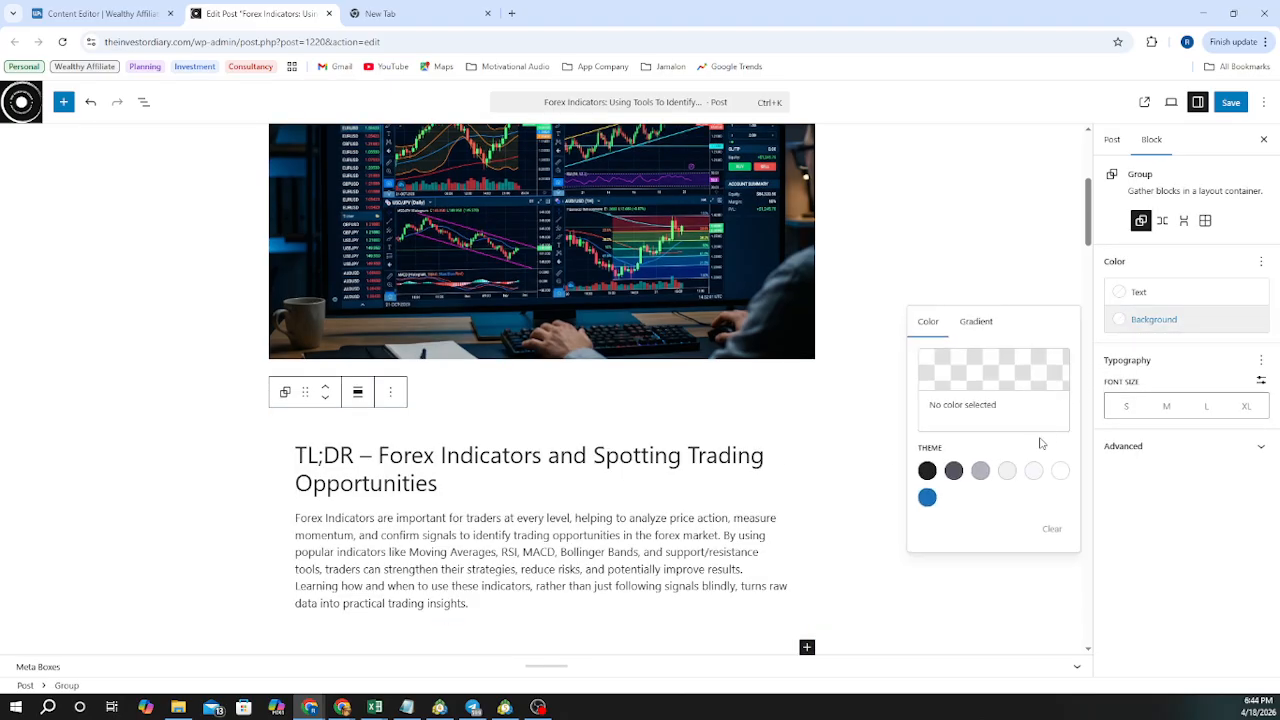
Set the background of the TL;DR group block to the light grey theme color Base
click(1008, 472)
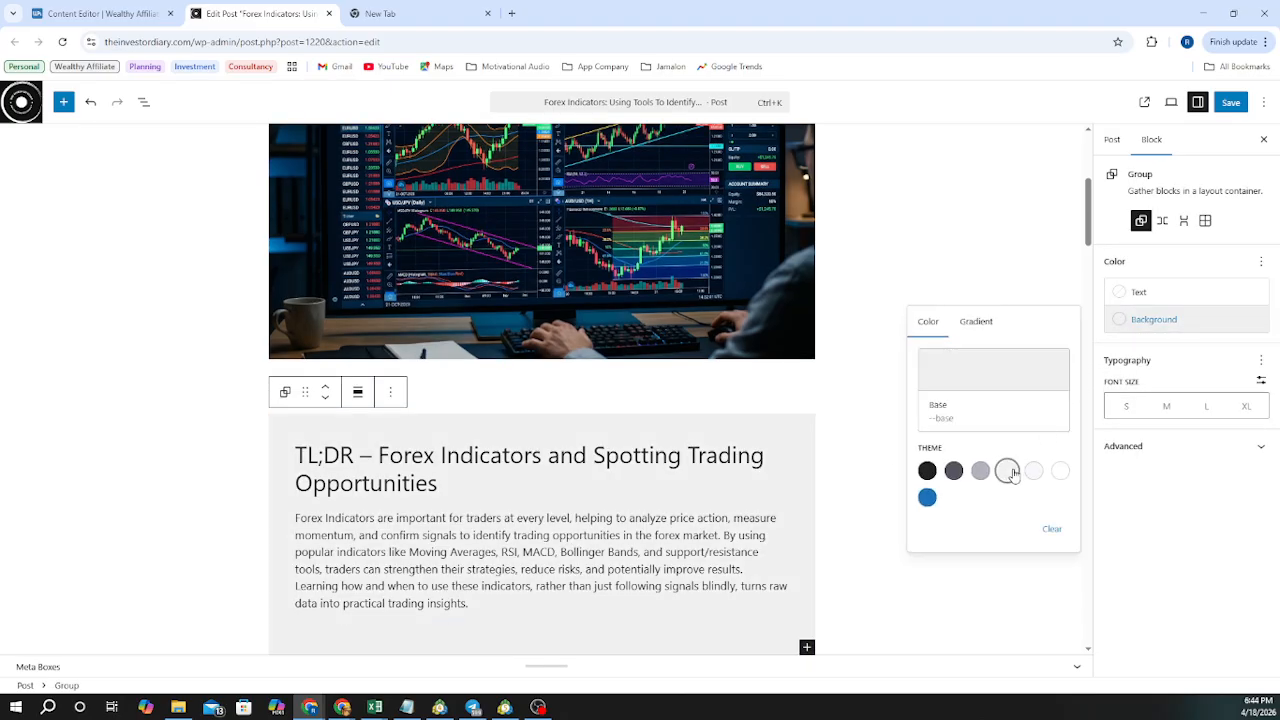
click(884, 477)
scroll(618, 465, down, 2)
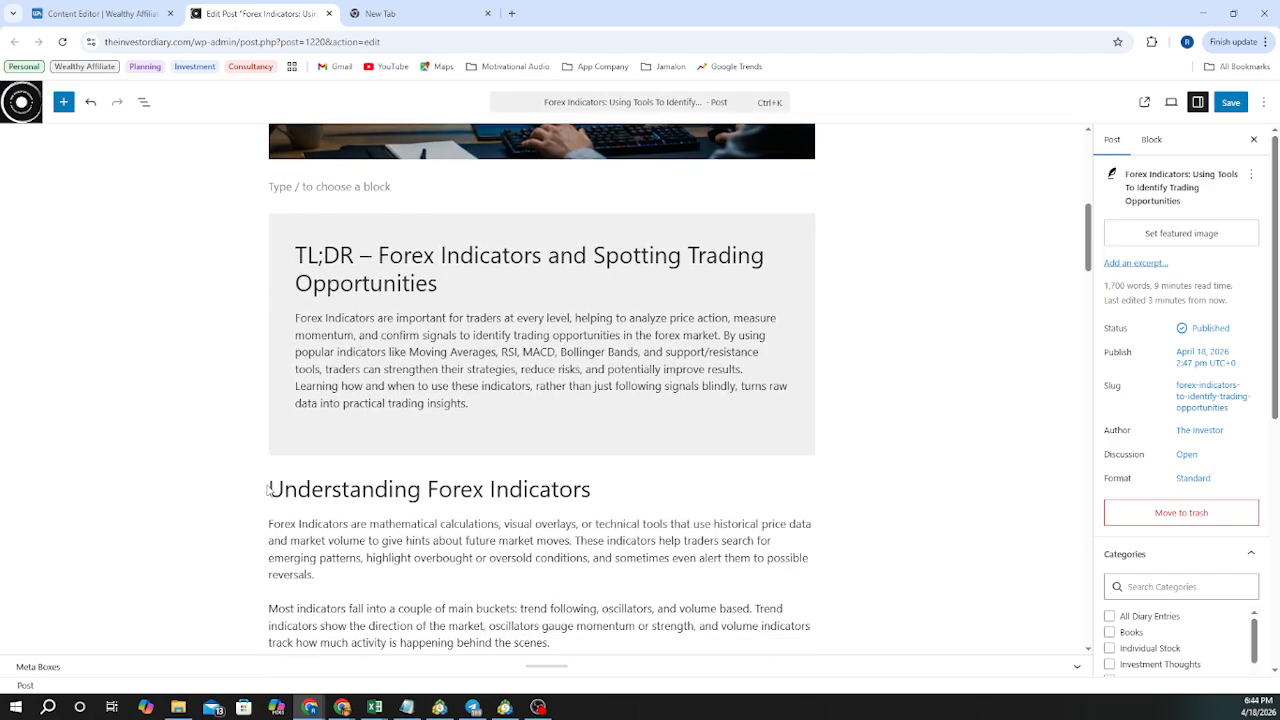
click(270, 486)
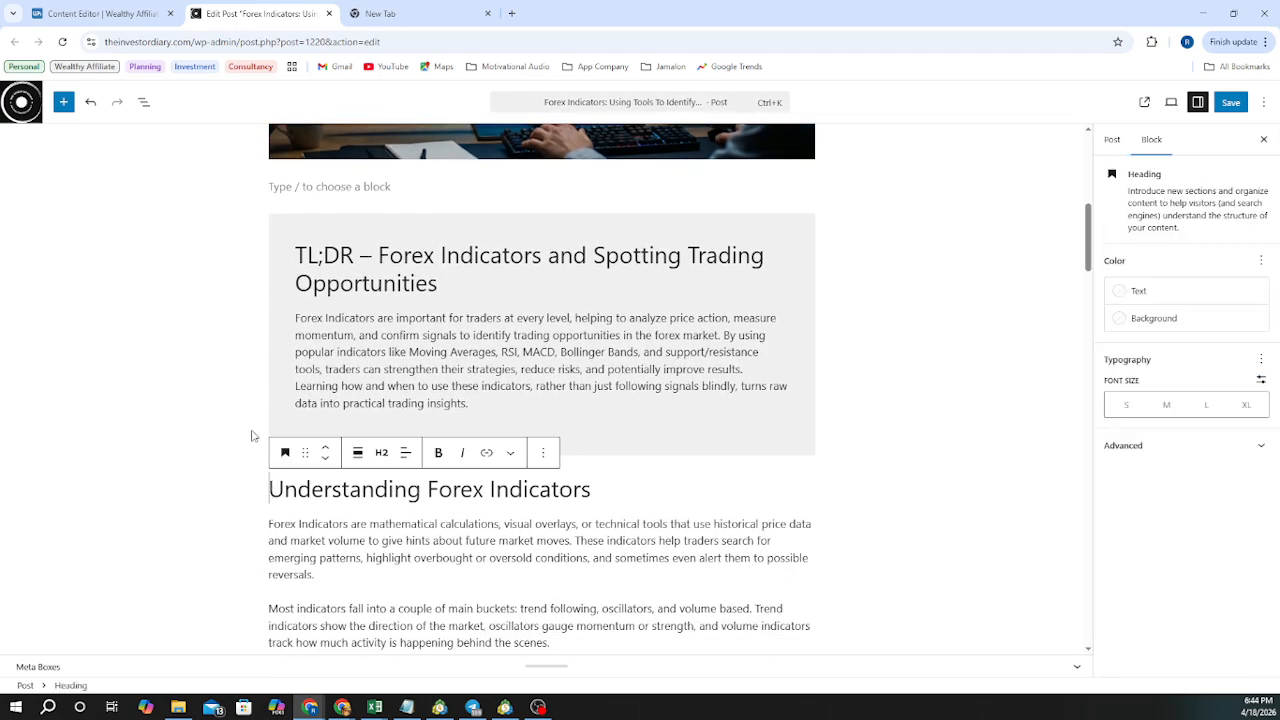
key(Return)
key(BackSpace)
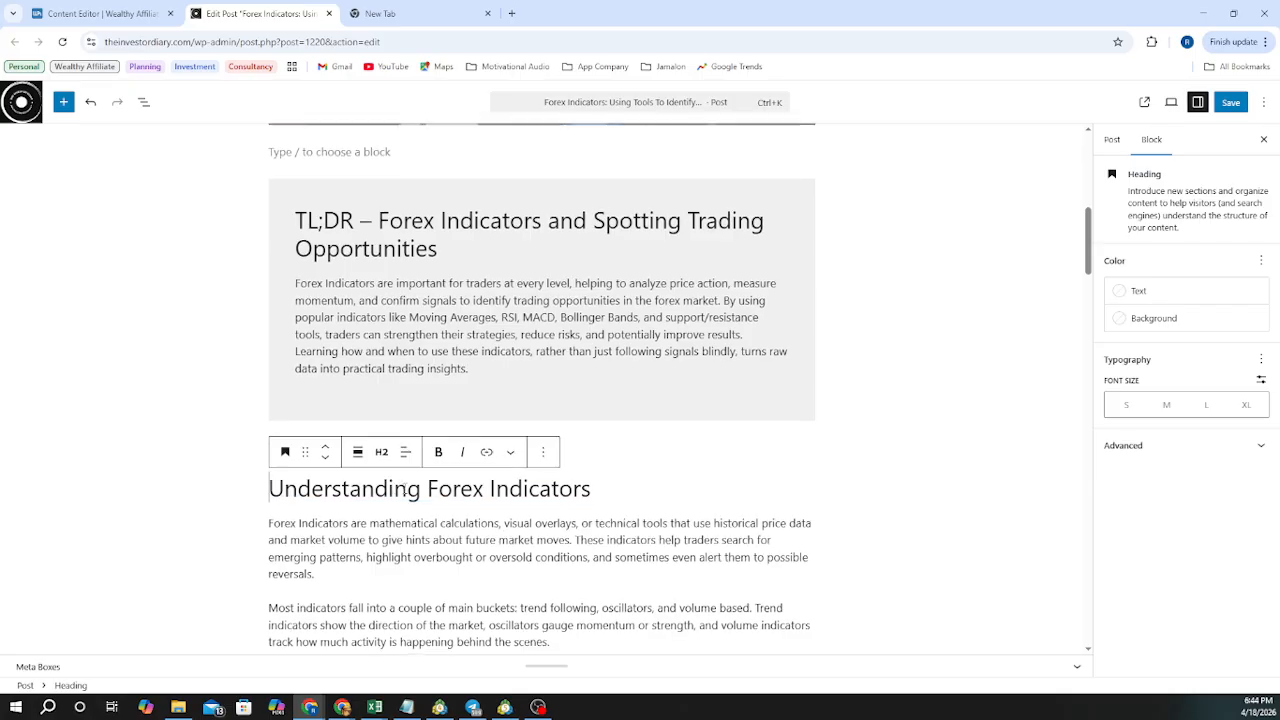
scroll(404, 489, down, 1)
scroll(404, 489, down, 2)
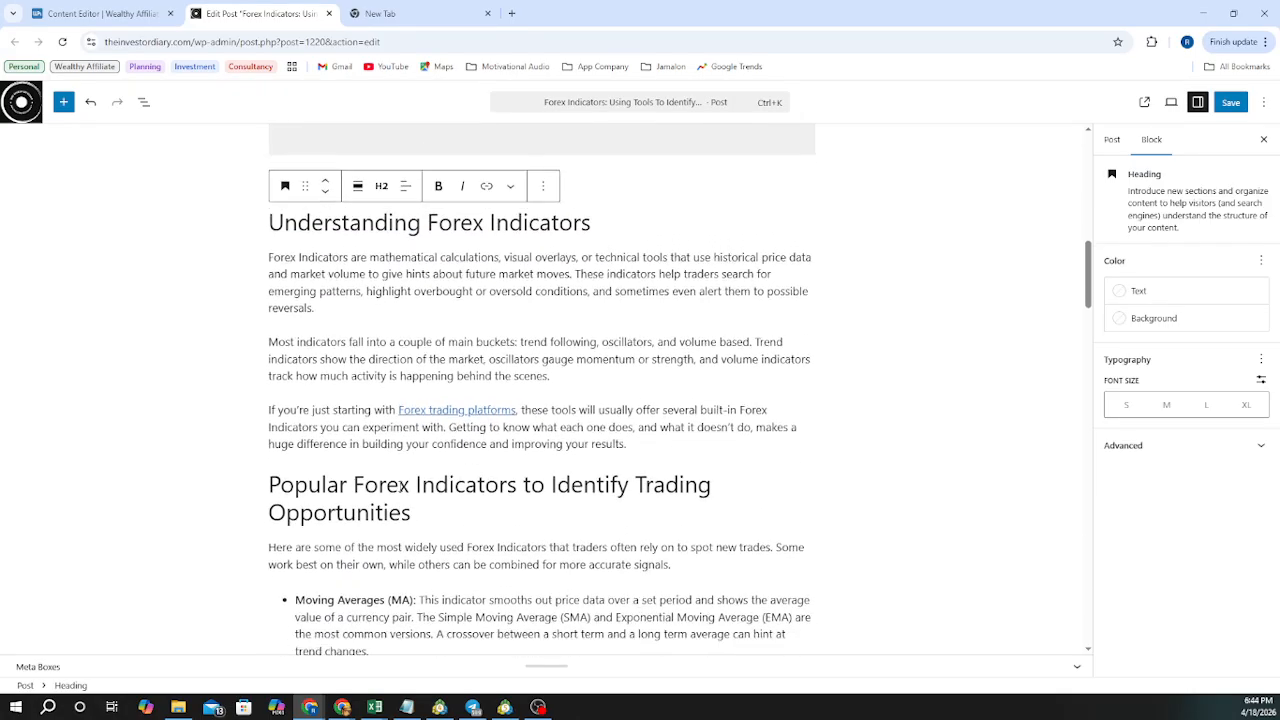
scroll(399, 488, up, 5)
scroll(399, 487, up, 3)
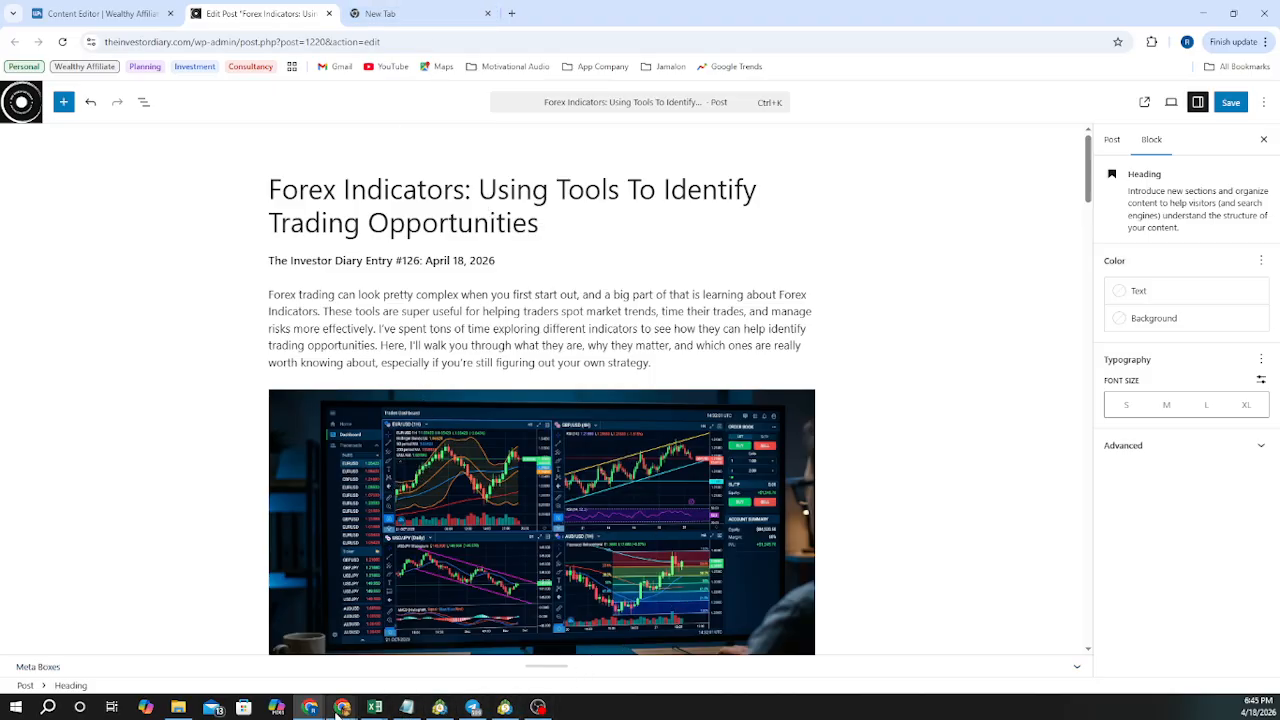
Switch to the other browser window and show the channel's video list in YouTube Studio
mouse_move(344, 710)
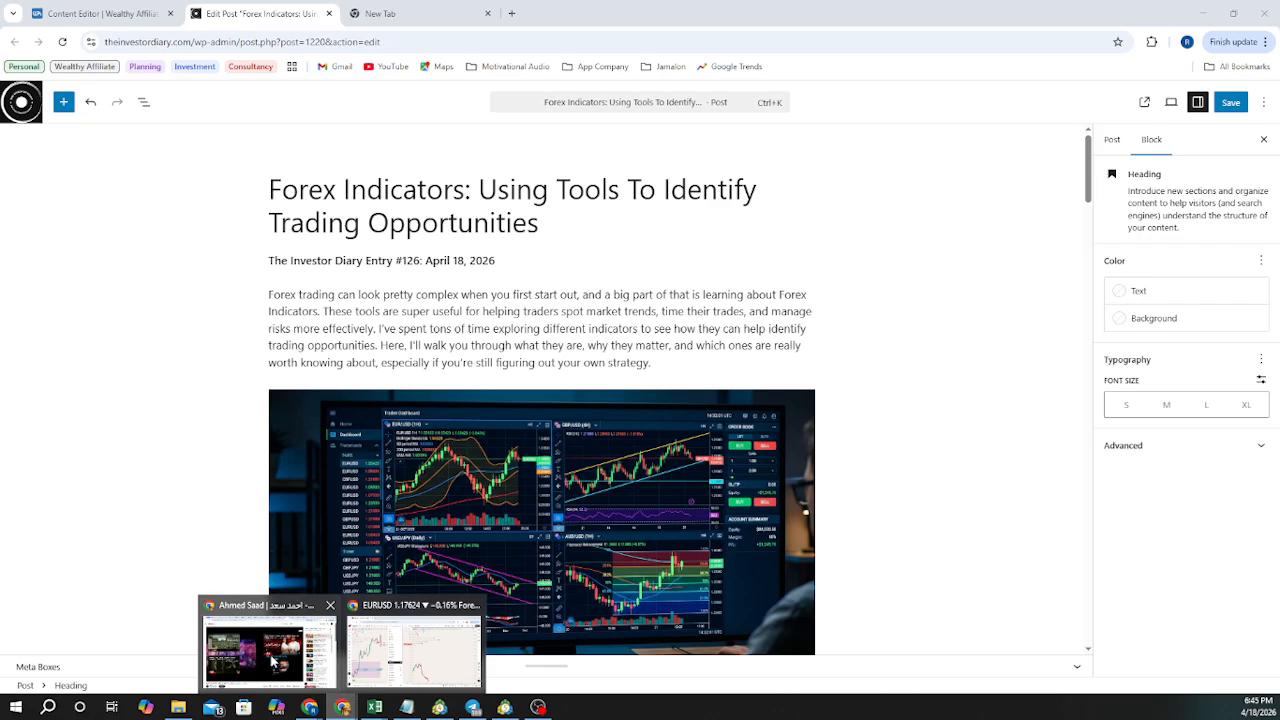
click(322, 676)
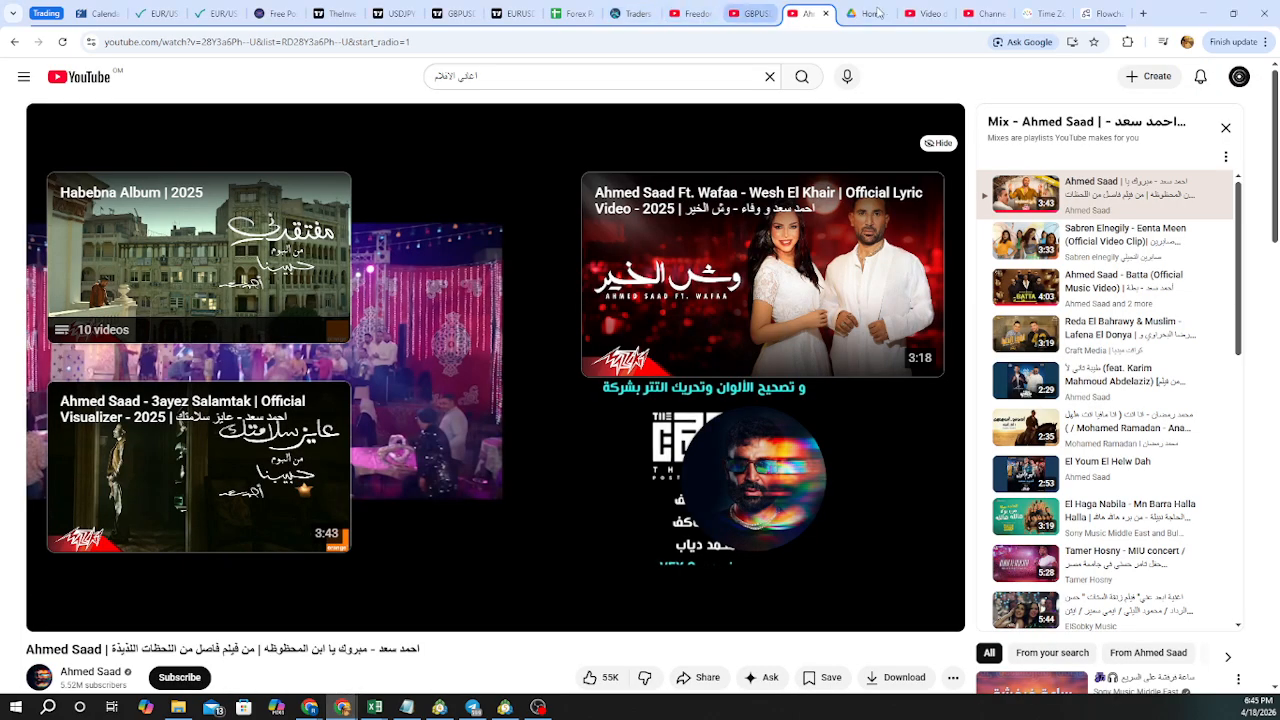
click(911, 14)
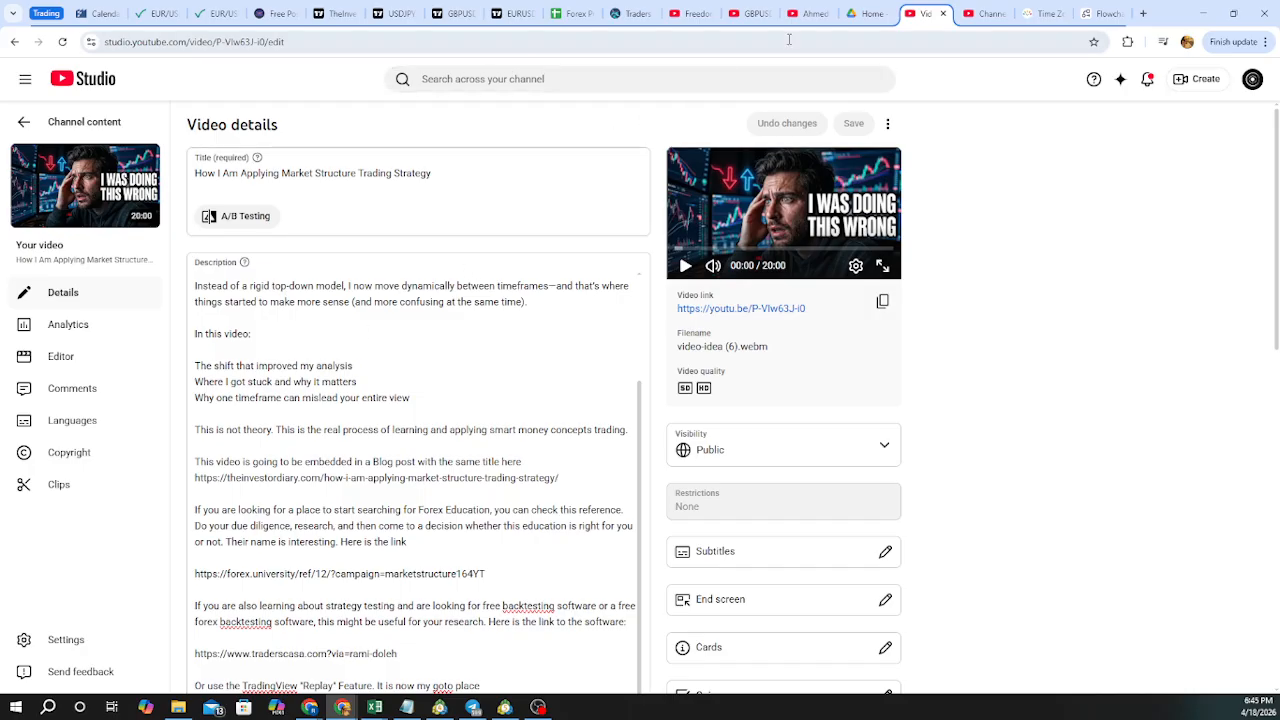
click(995, 14)
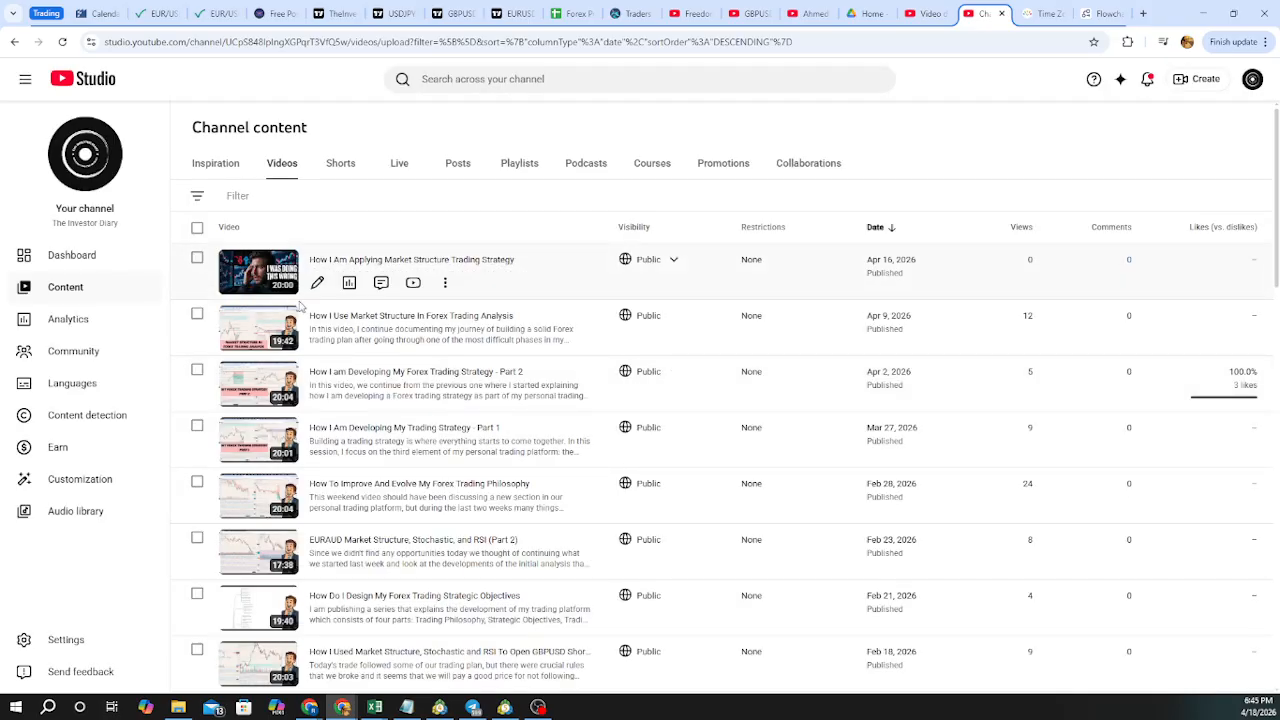
Examine the titles, thumbnails and publish dates of the uploads on the first page of the channel's video list
scroll(300, 302, down, 13)
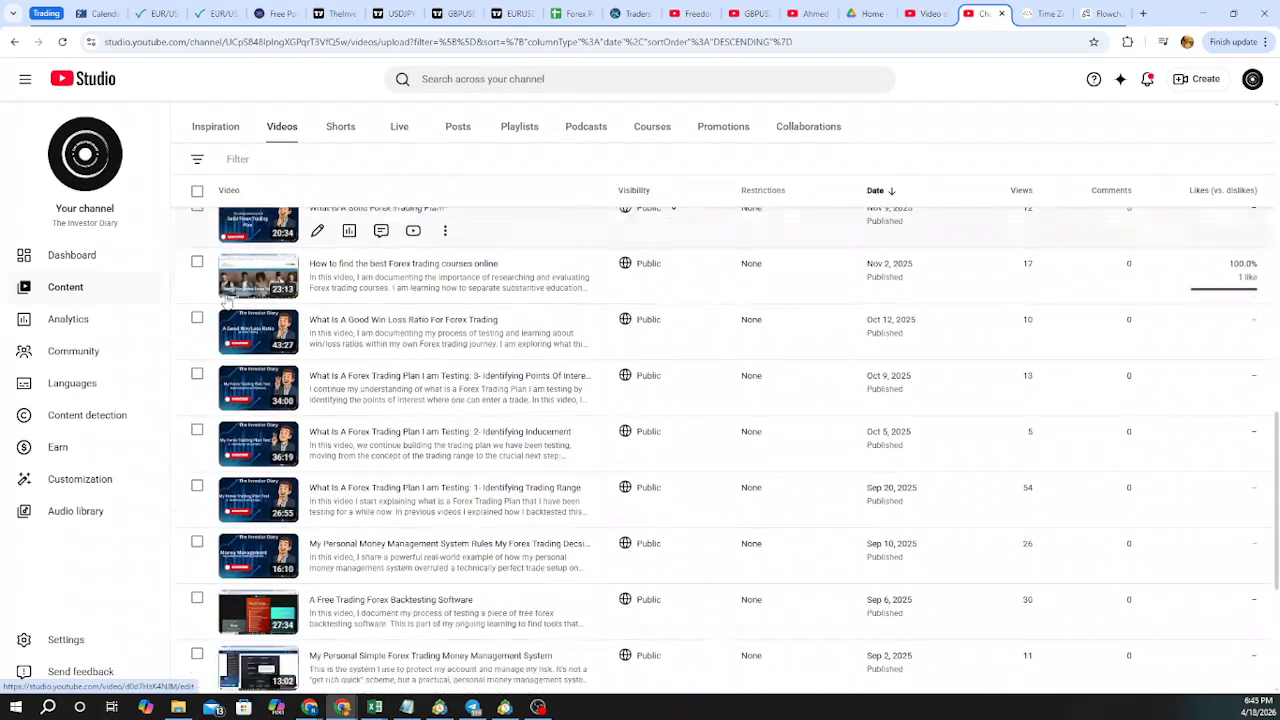
scroll(224, 330, up, 1)
scroll(229, 400, down, 1)
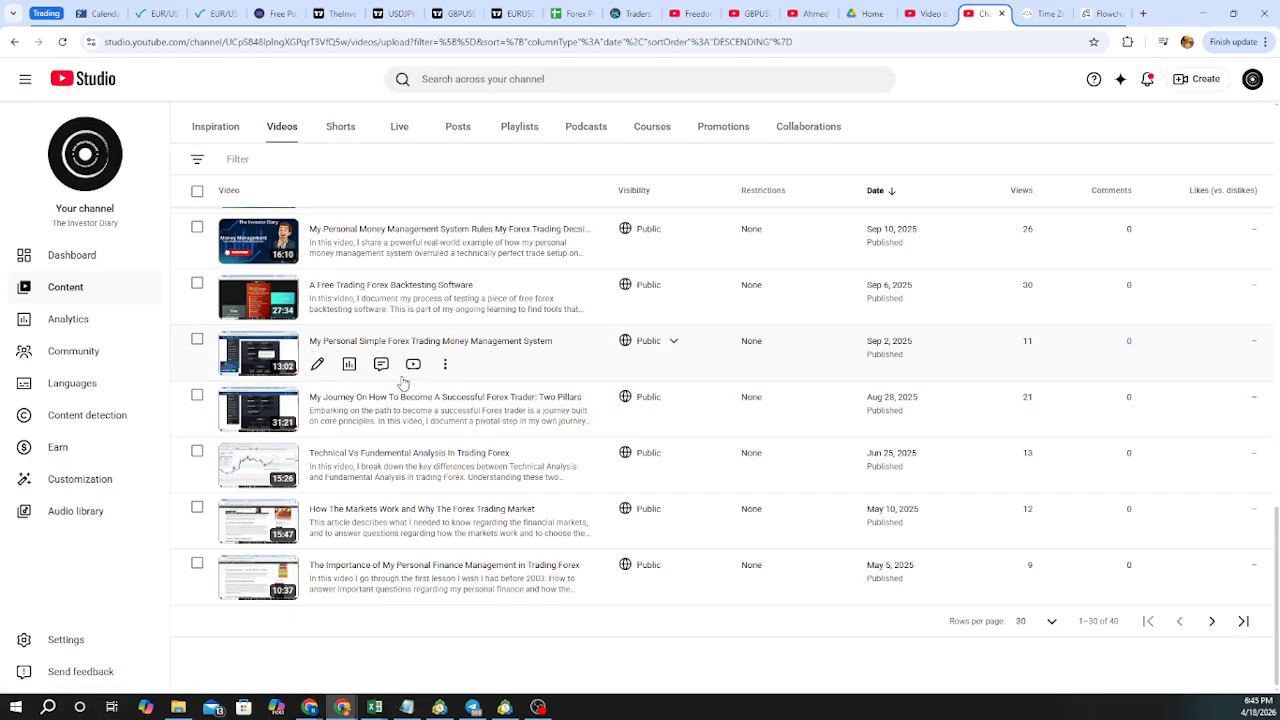
scroll(405, 373, up, 1)
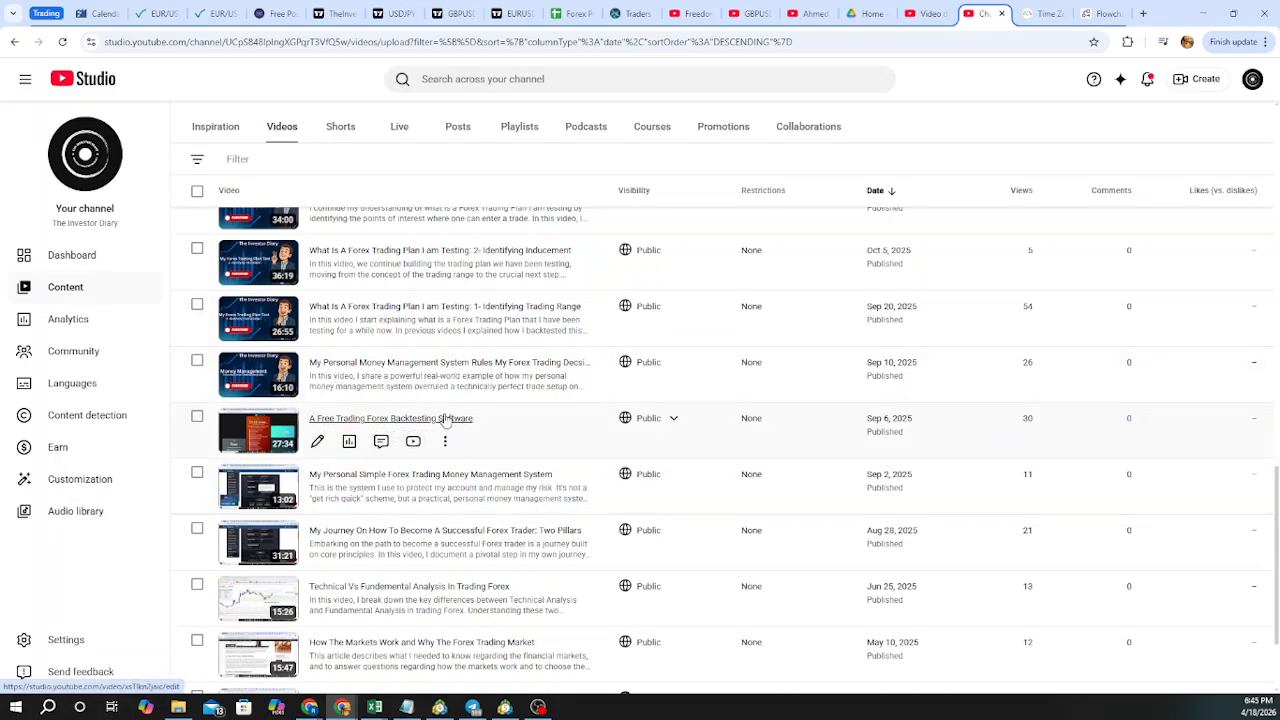
scroll(483, 407, up, 1)
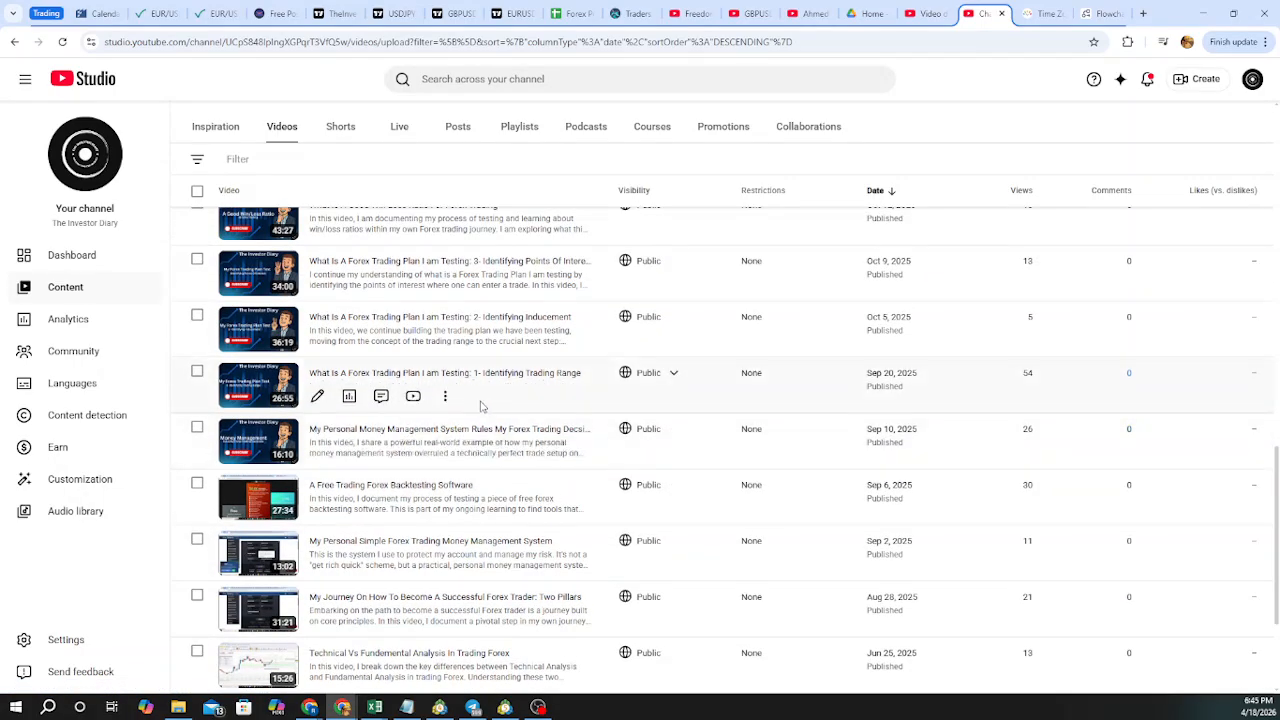
scroll(480, 405, up, 1)
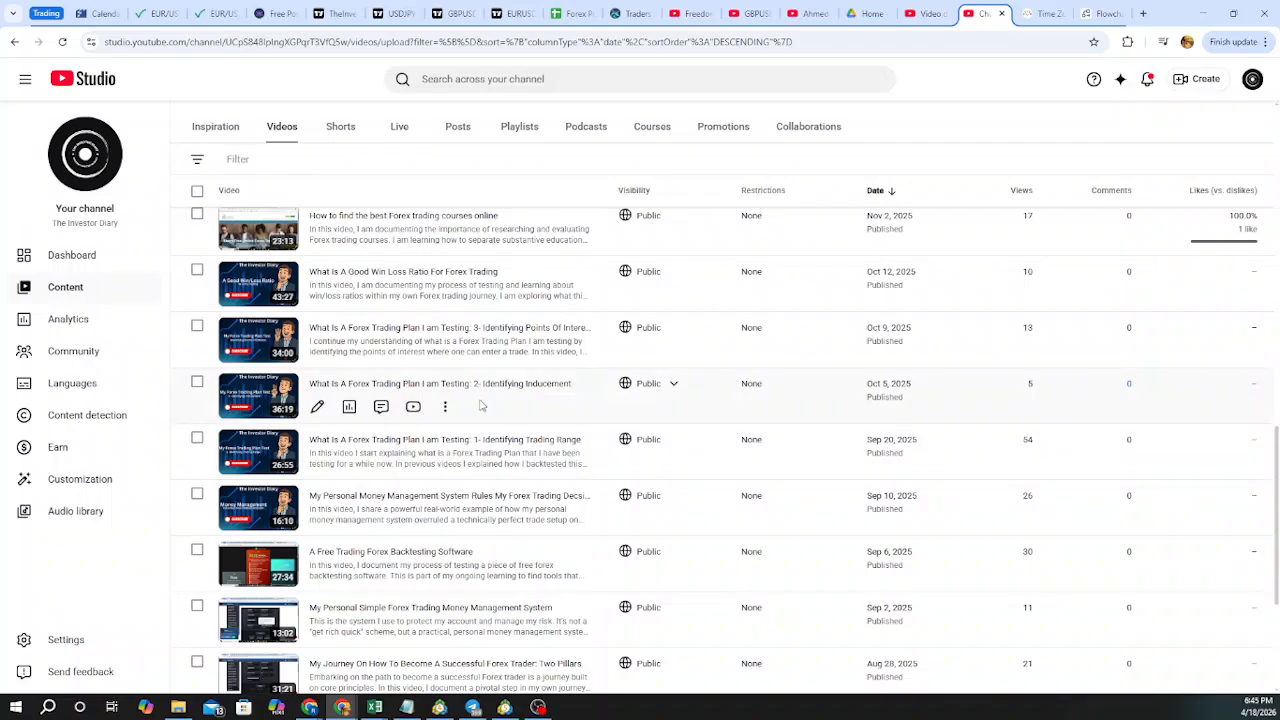
scroll(480, 405, up, 1)
scroll(480, 405, up, 1)
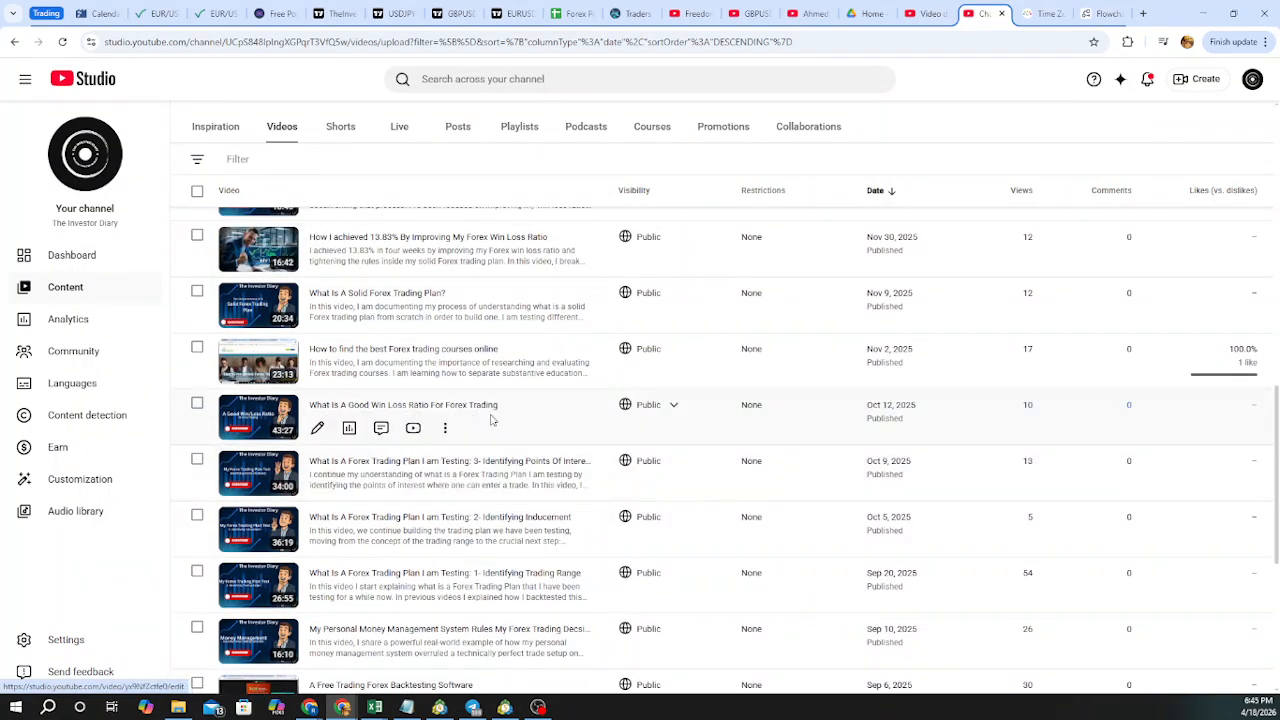
scroll(490, 418, up, 1)
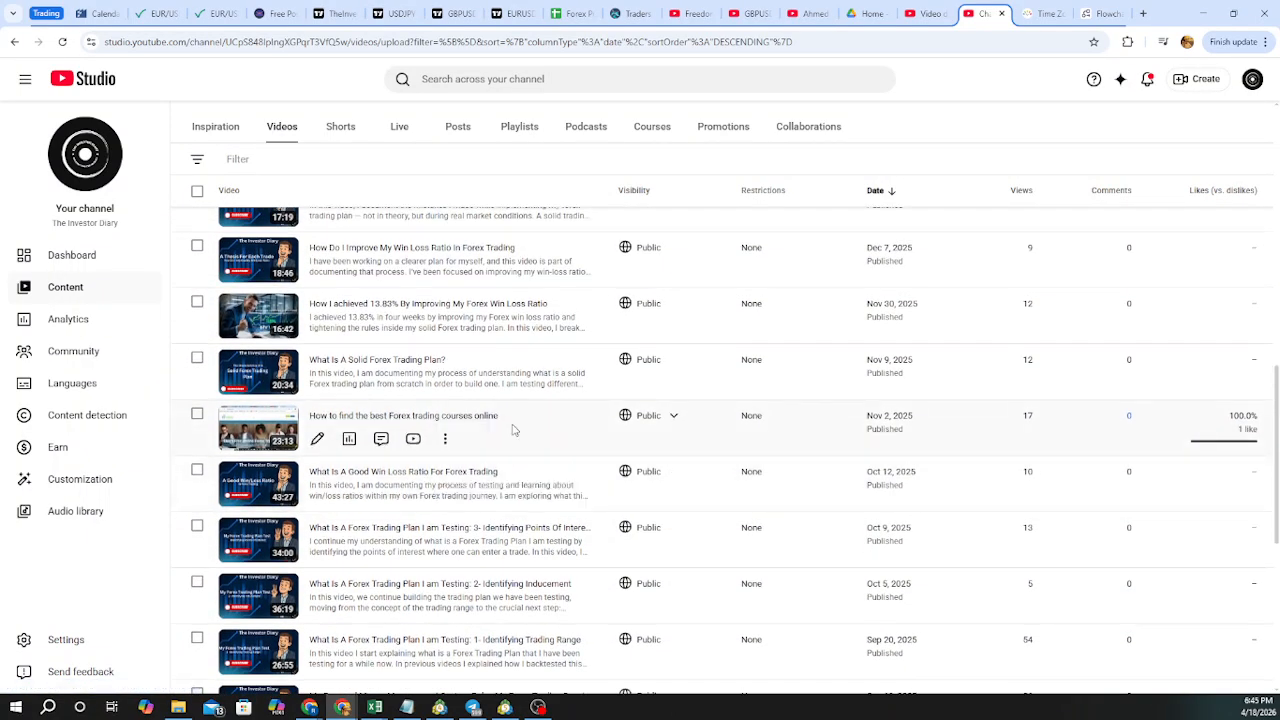
scroll(505, 425, up, 1)
scroll(513, 430, up, 1)
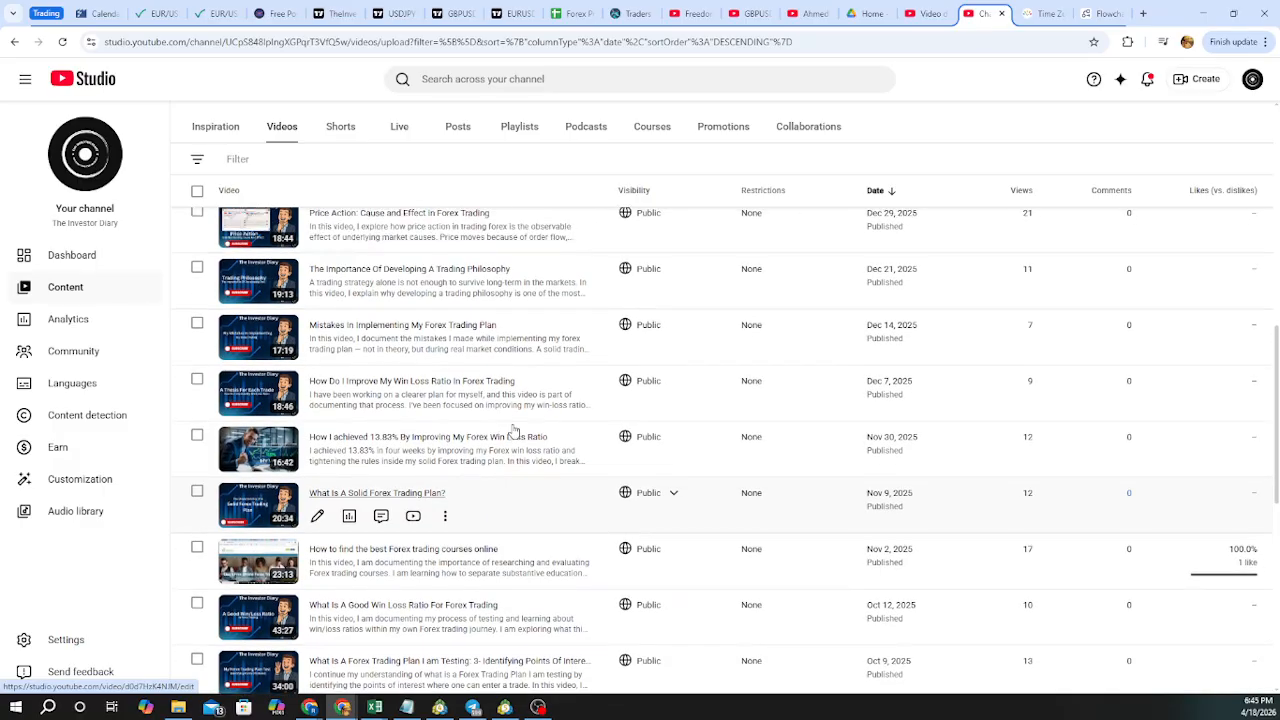
scroll(514, 433, up, 1)
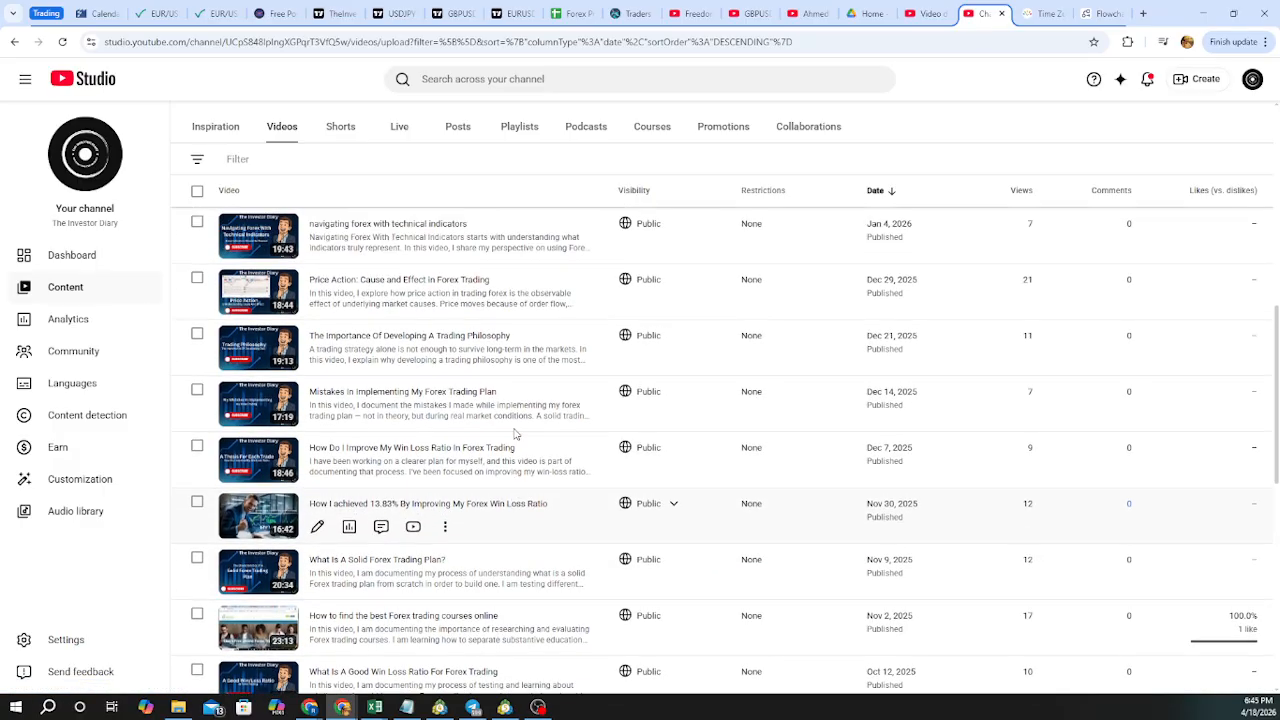
scroll(514, 433, up, 2)
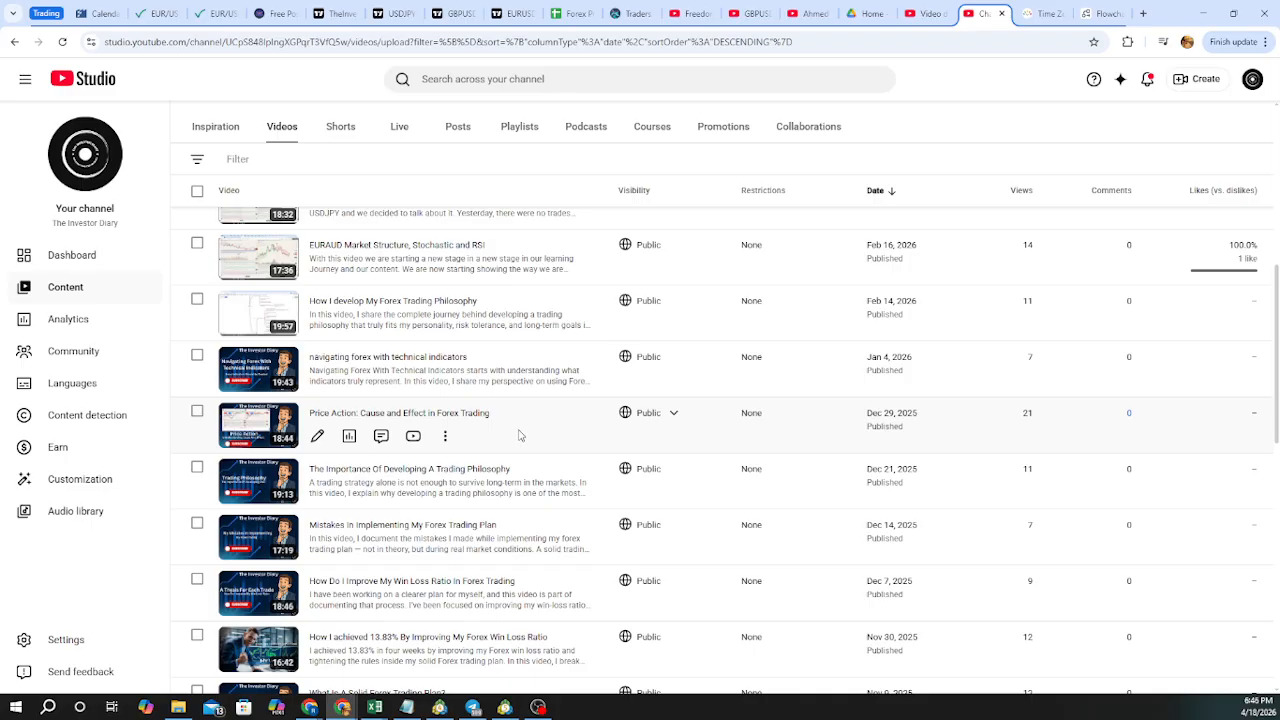
scroll(519, 435, up, 3)
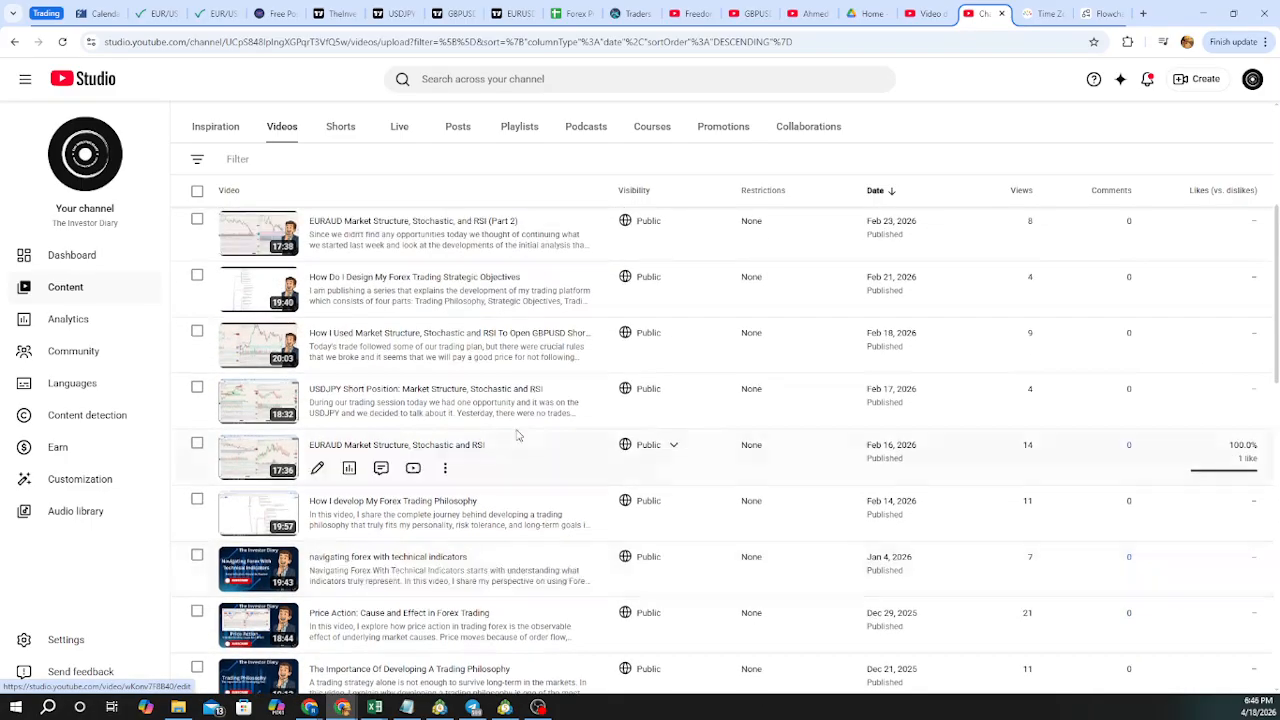
Go to the second page of the channel's videos and look through the older uploads to the end of the list
scroll(505, 435, down, 10)
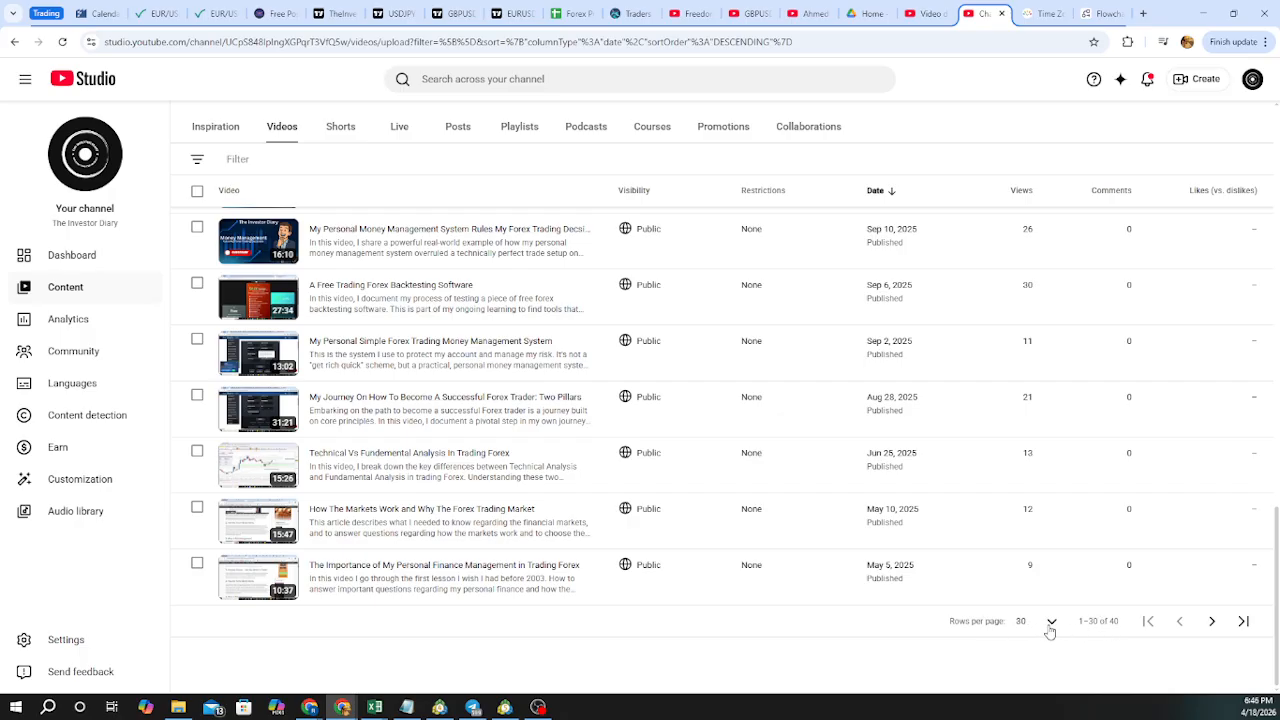
click(1211, 621)
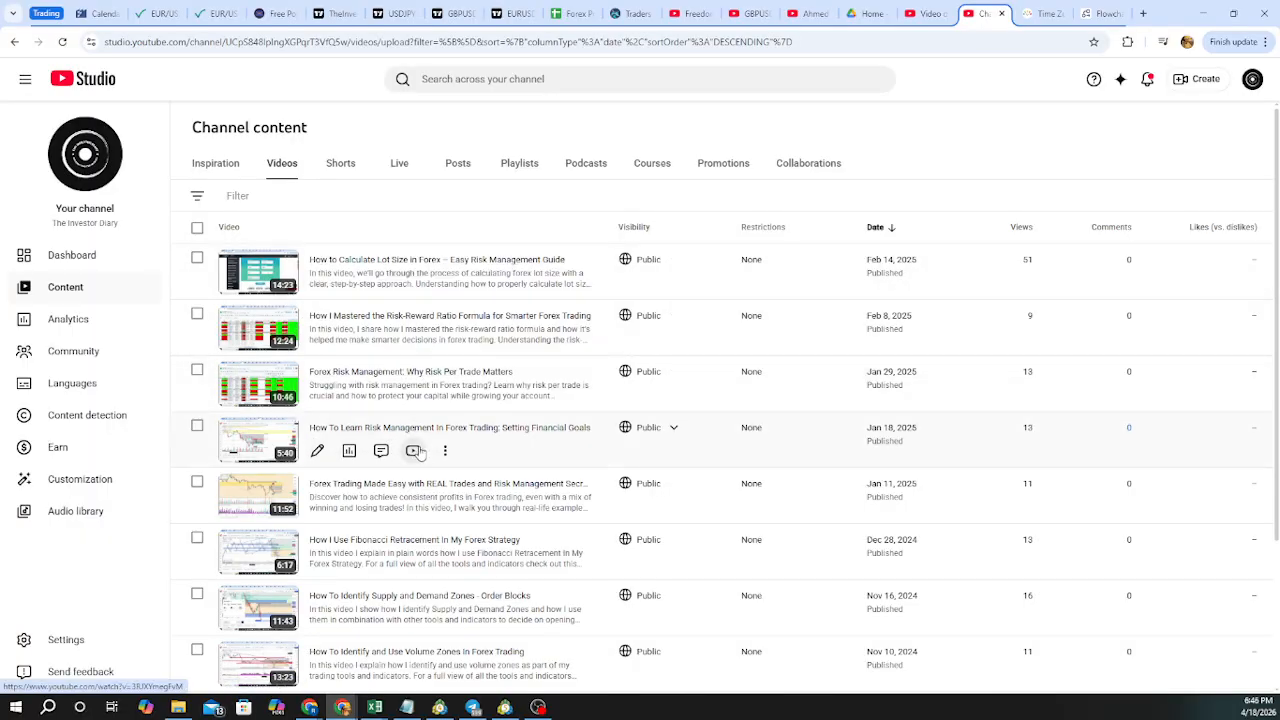
scroll(437, 480, down, 2)
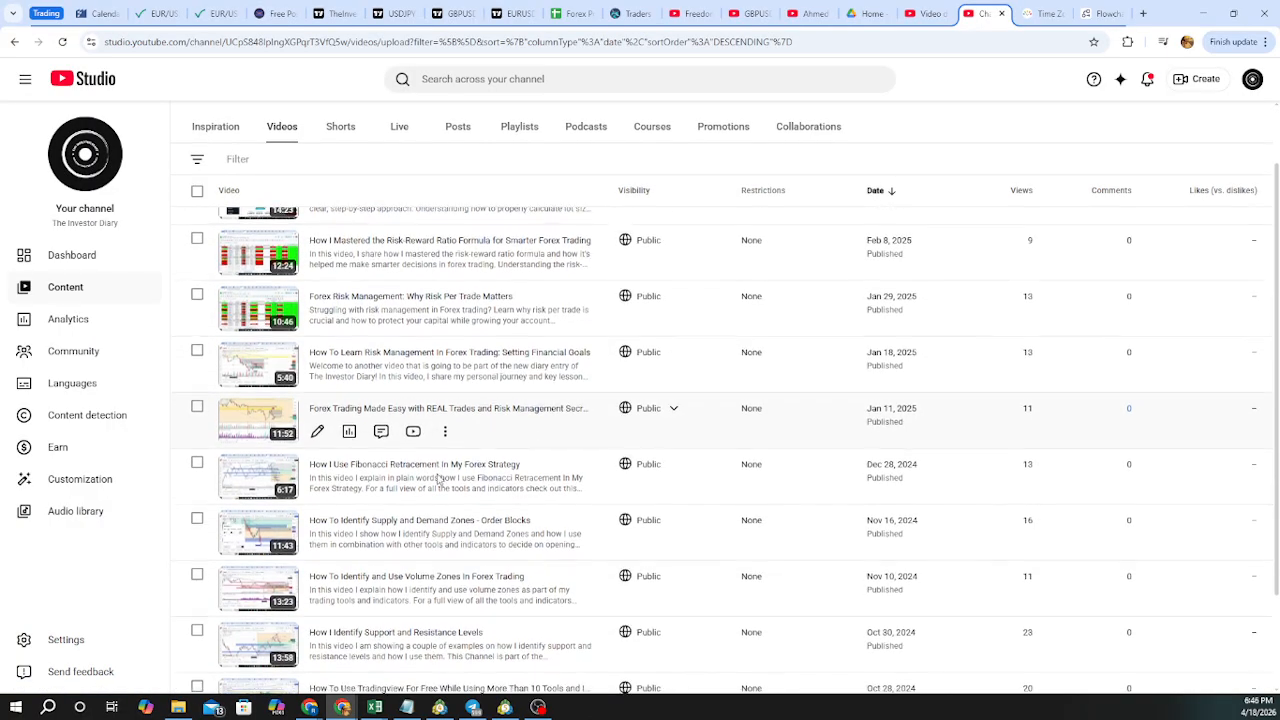
scroll(440, 480, down, 1)
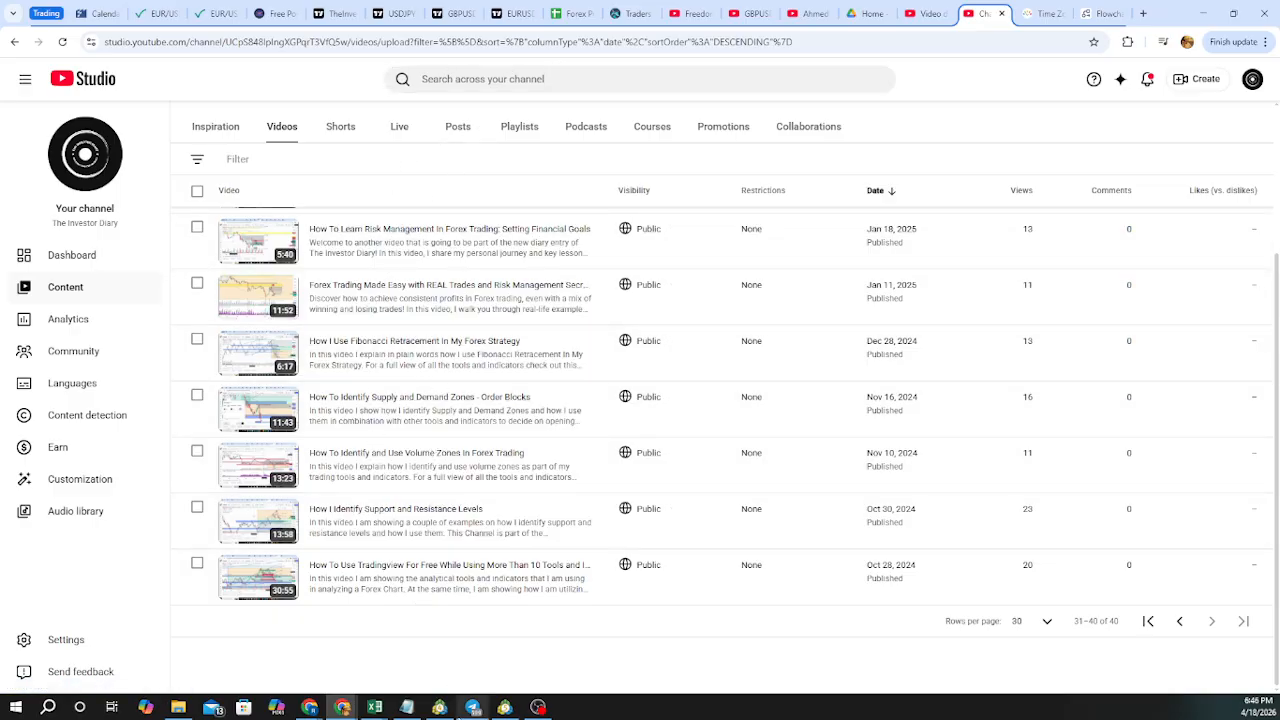
Switch back to the Forex Indicators post in the WordPress editor and review it down to the list of popular indicators
mouse_move(312, 708)
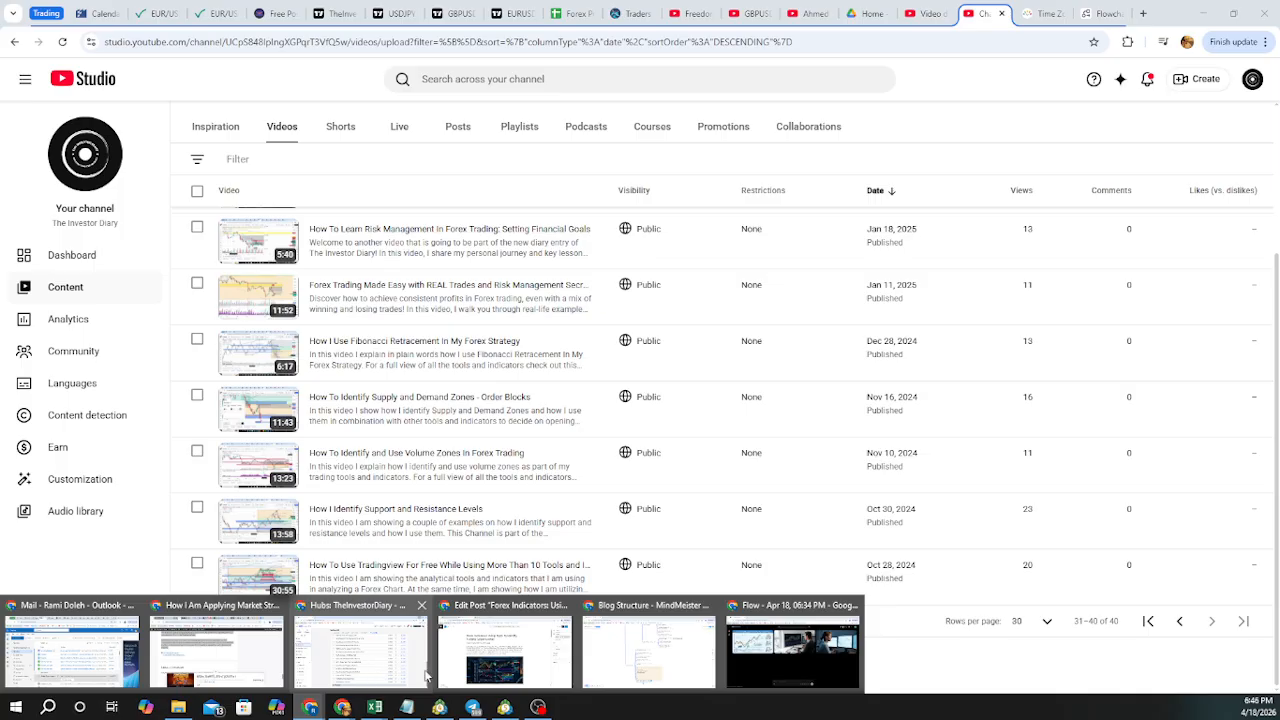
mouse_move(395, 663)
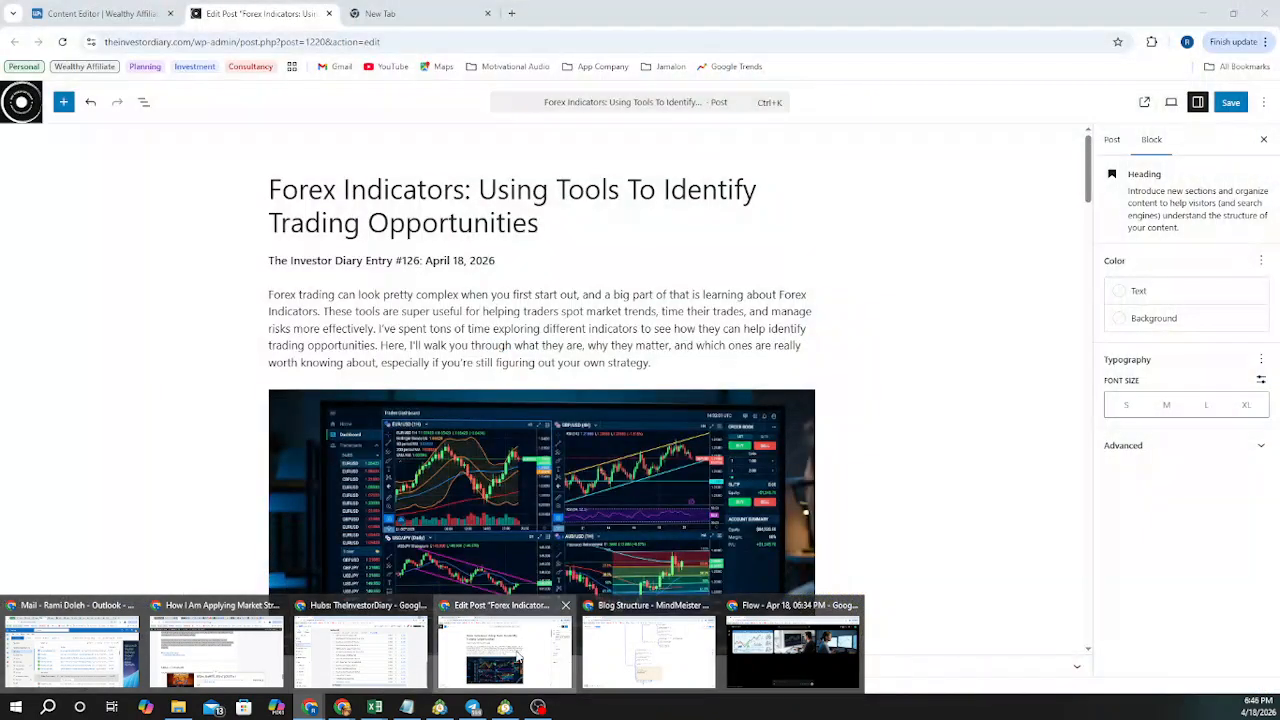
click(445, 662)
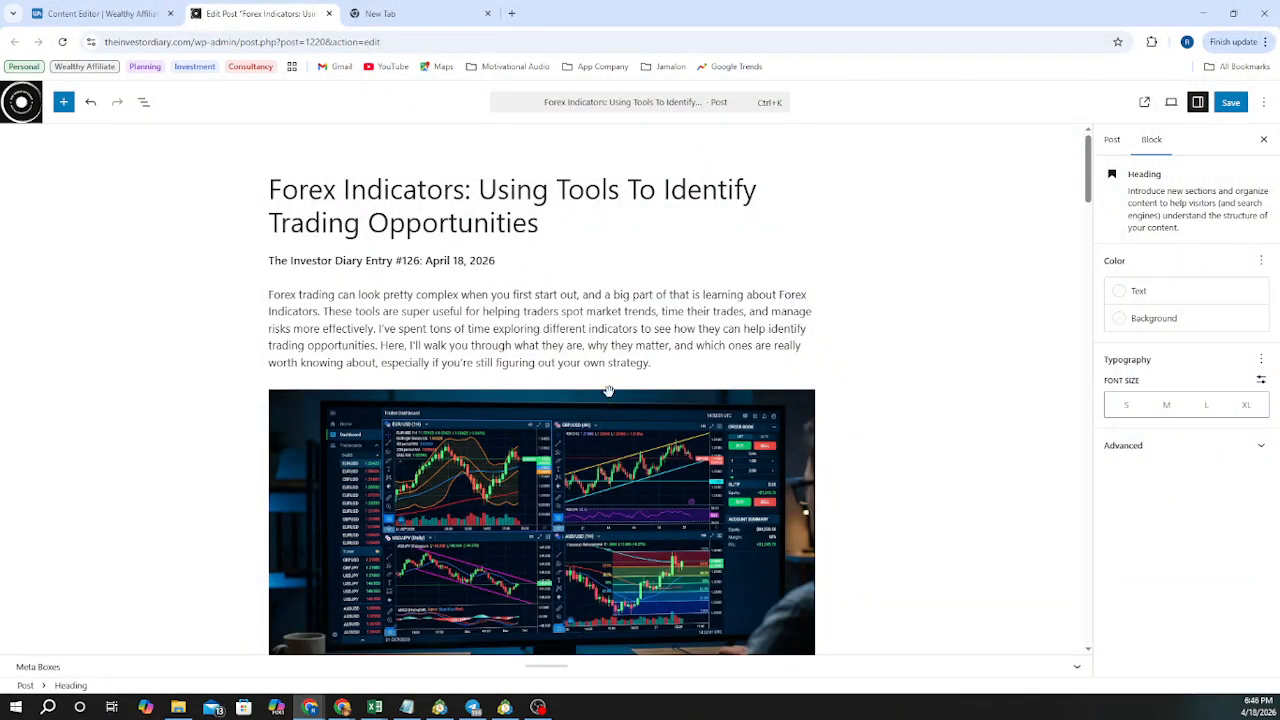
scroll(608, 390, down, 4)
scroll(612, 392, up, 4)
scroll(591, 401, down, 5)
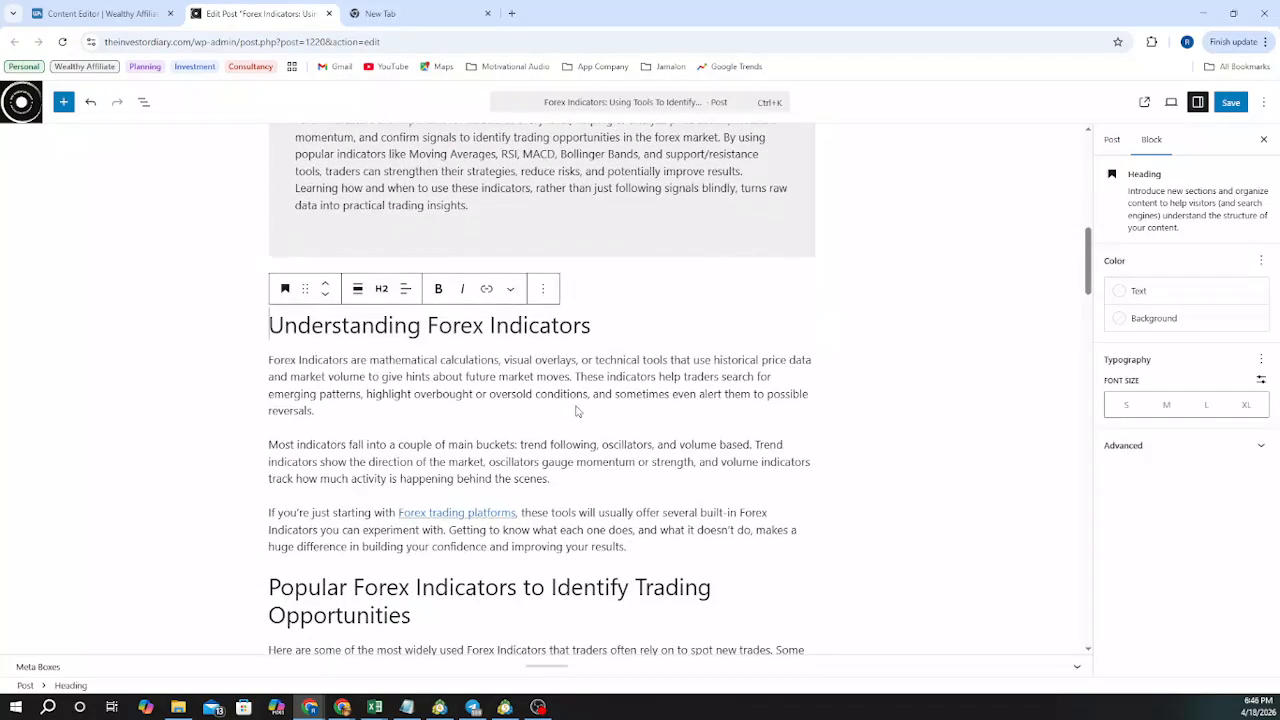
scroll(576, 406, down, 5)
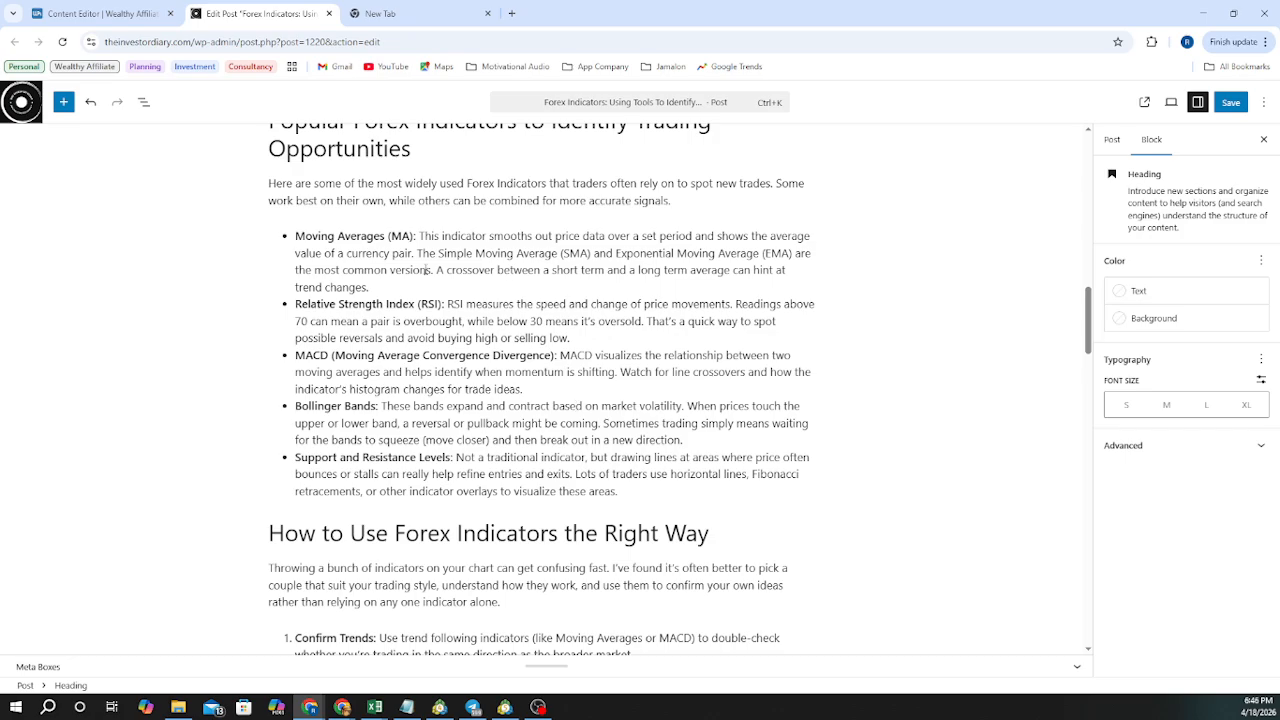
Highlight the Moving Averages description, and read the sections that follow down to Frequently Asked Questions
drag(369, 287, 421, 231)
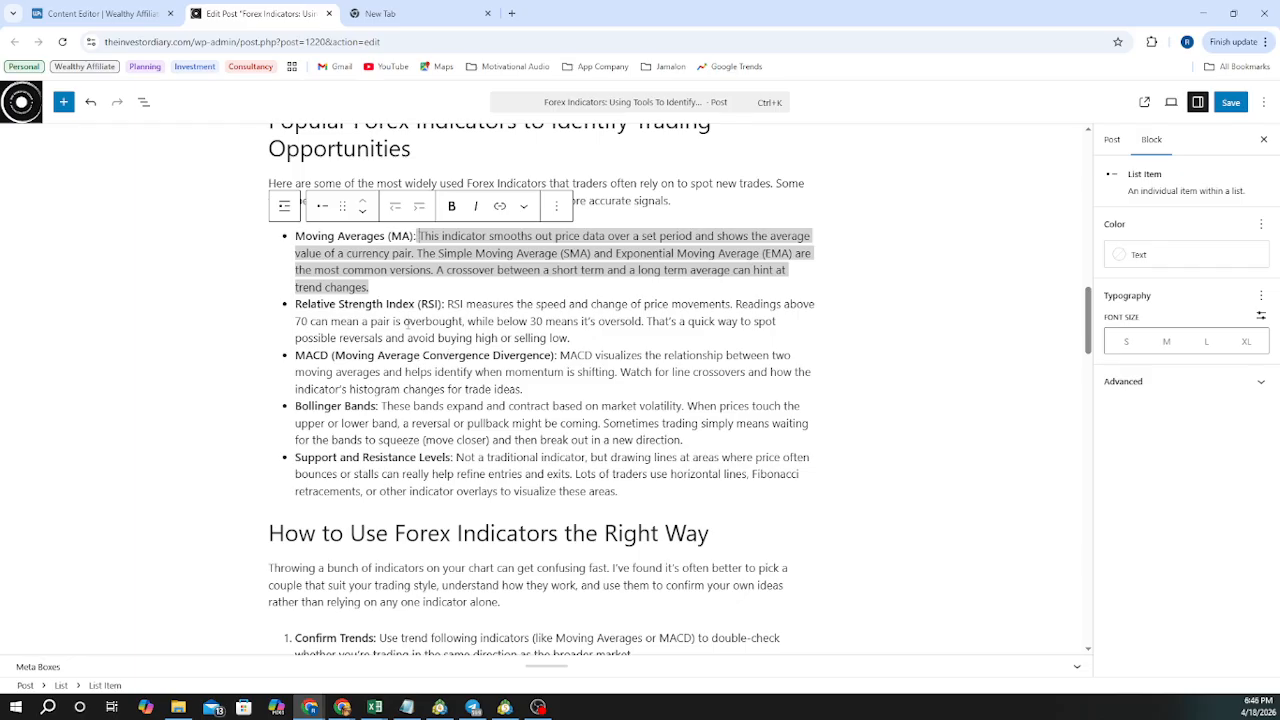
scroll(432, 372, down, 3)
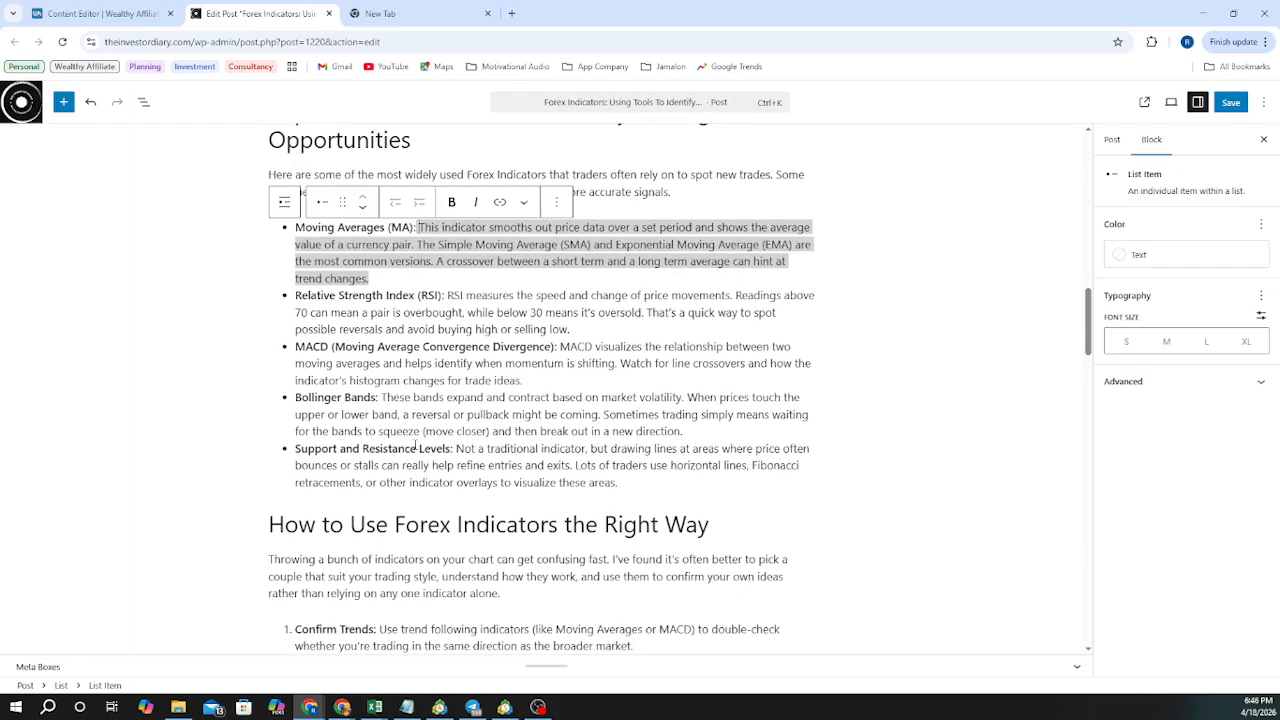
scroll(404, 440, down, 6)
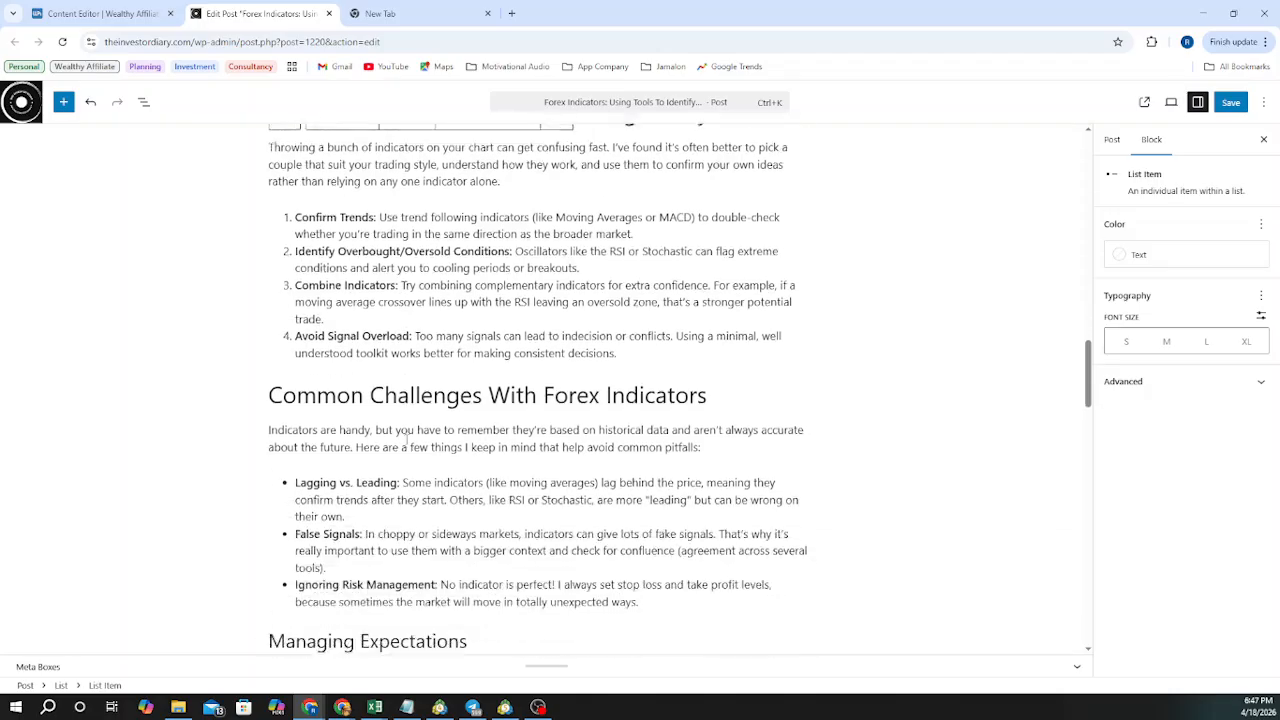
scroll(407, 440, down, 1)
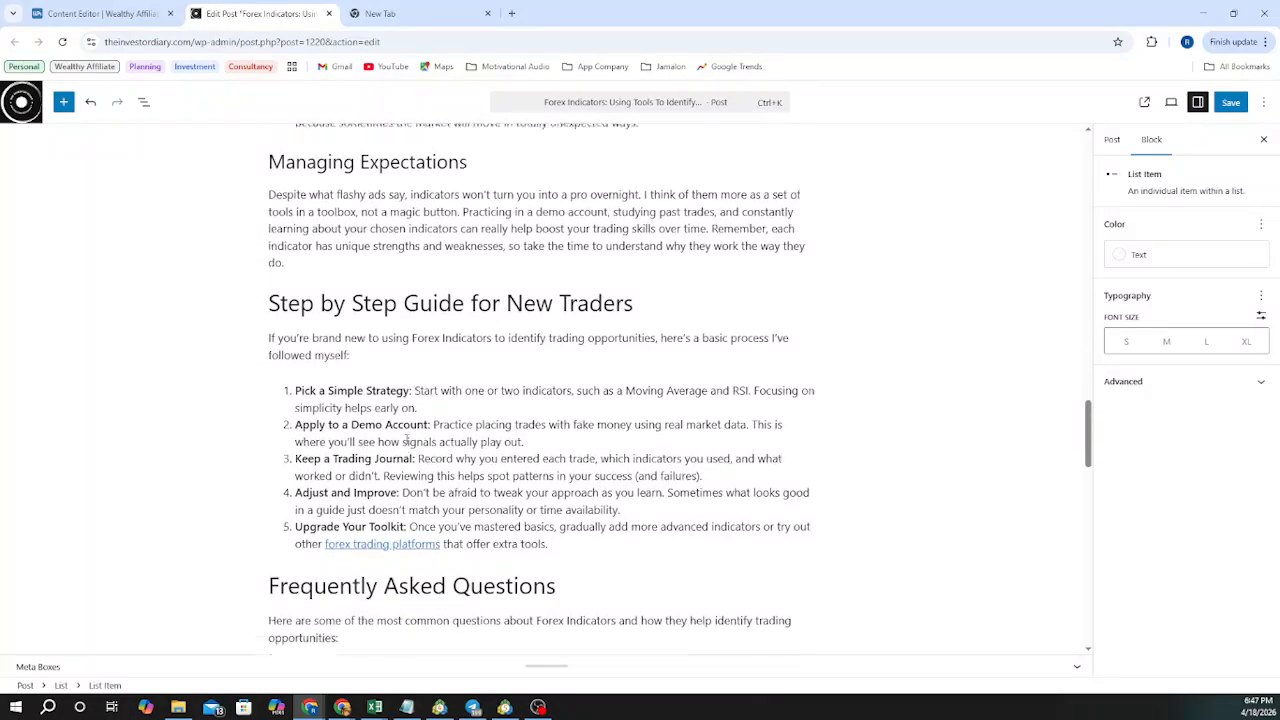
scroll(407, 440, down, 5)
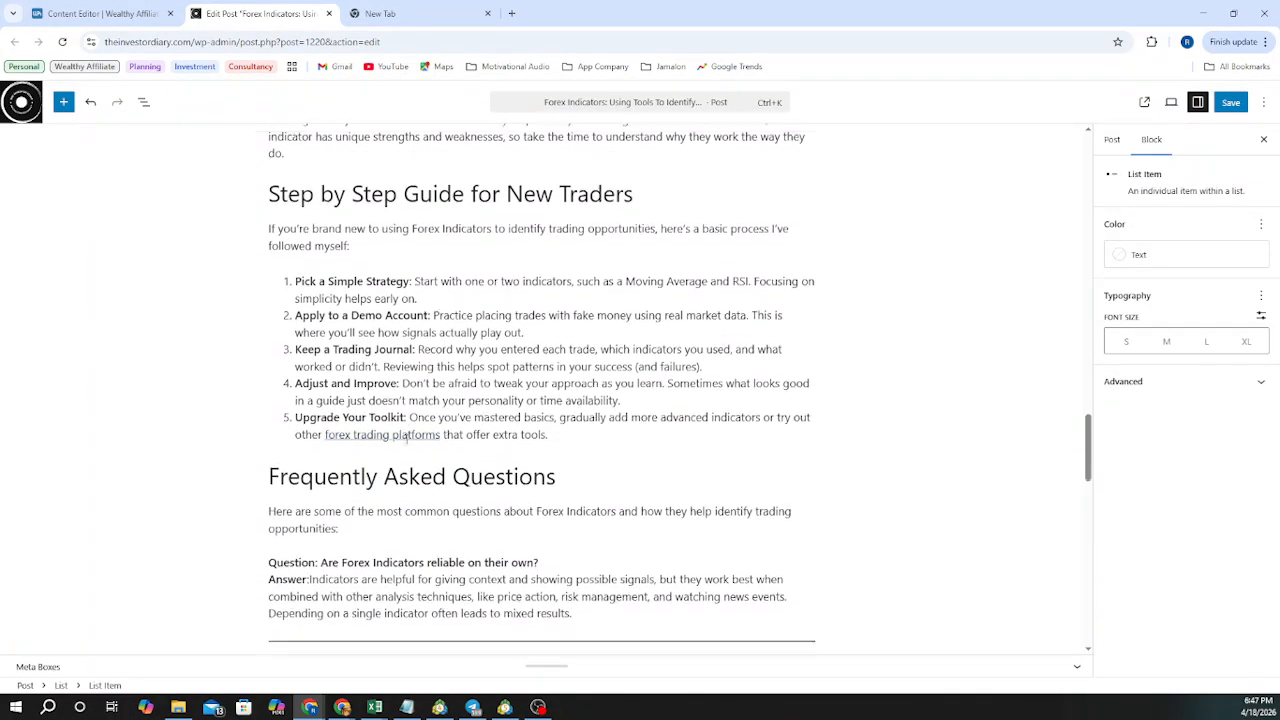
Check the forex trading platforms links across the post and remove the one in the Upgrade Your Toolkit item
scroll(406, 438, down, 10)
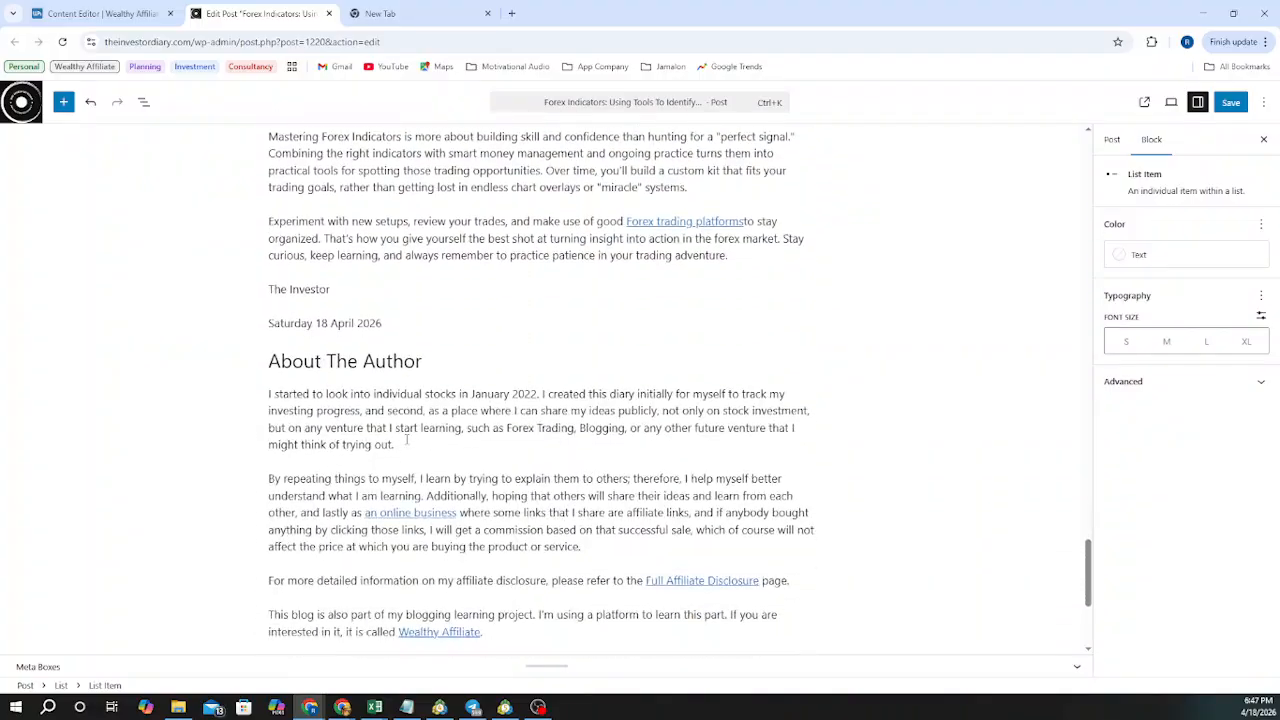
scroll(406, 438, up, 9)
scroll(406, 438, up, 6)
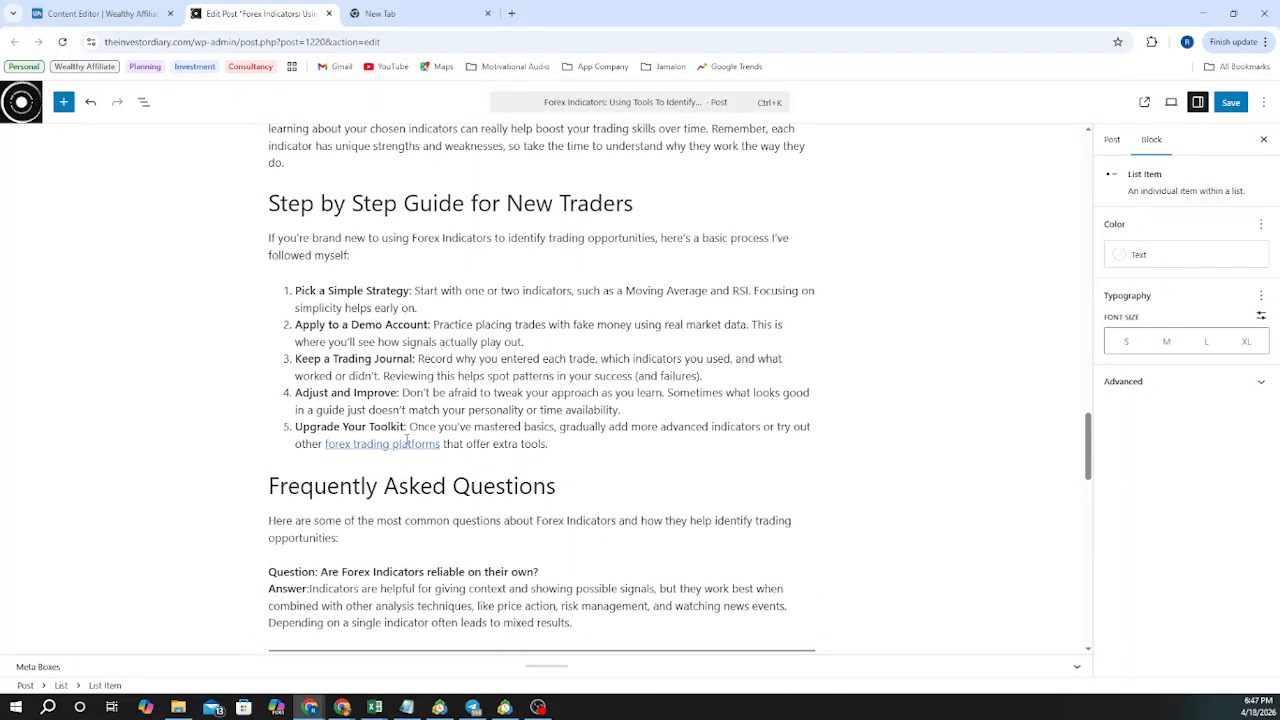
click(405, 444)
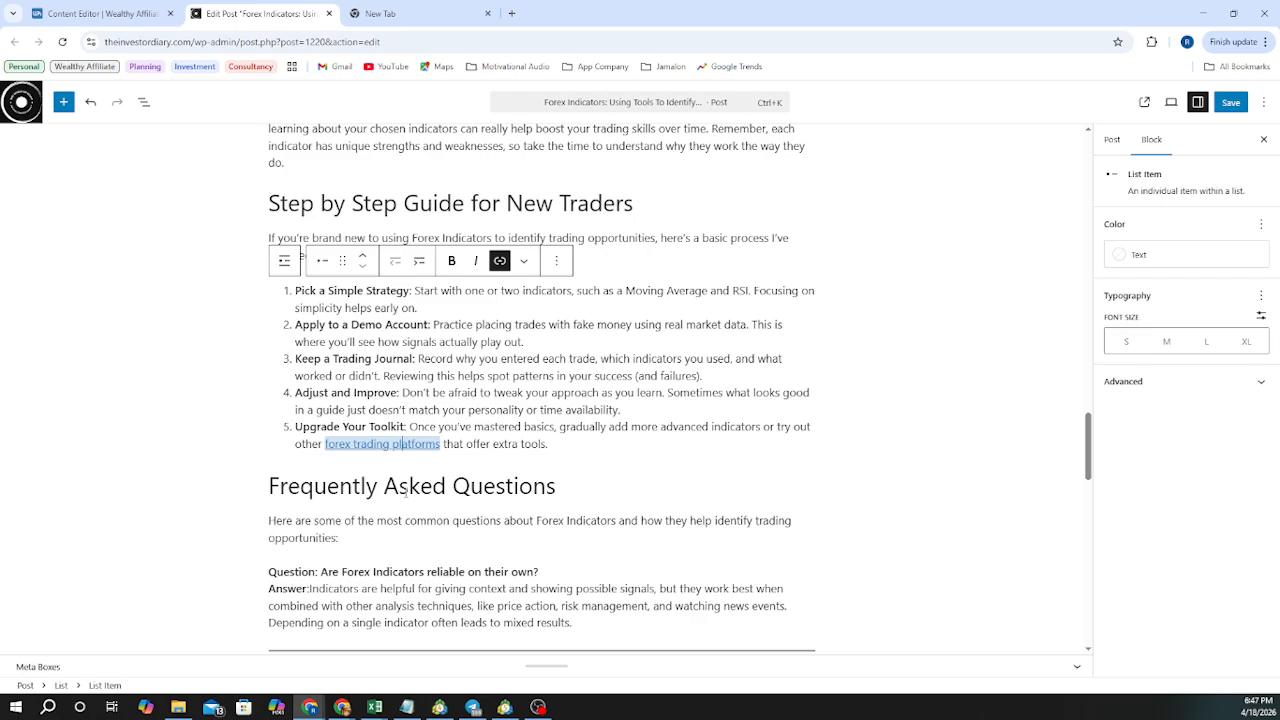
scroll(416, 416, up, 15)
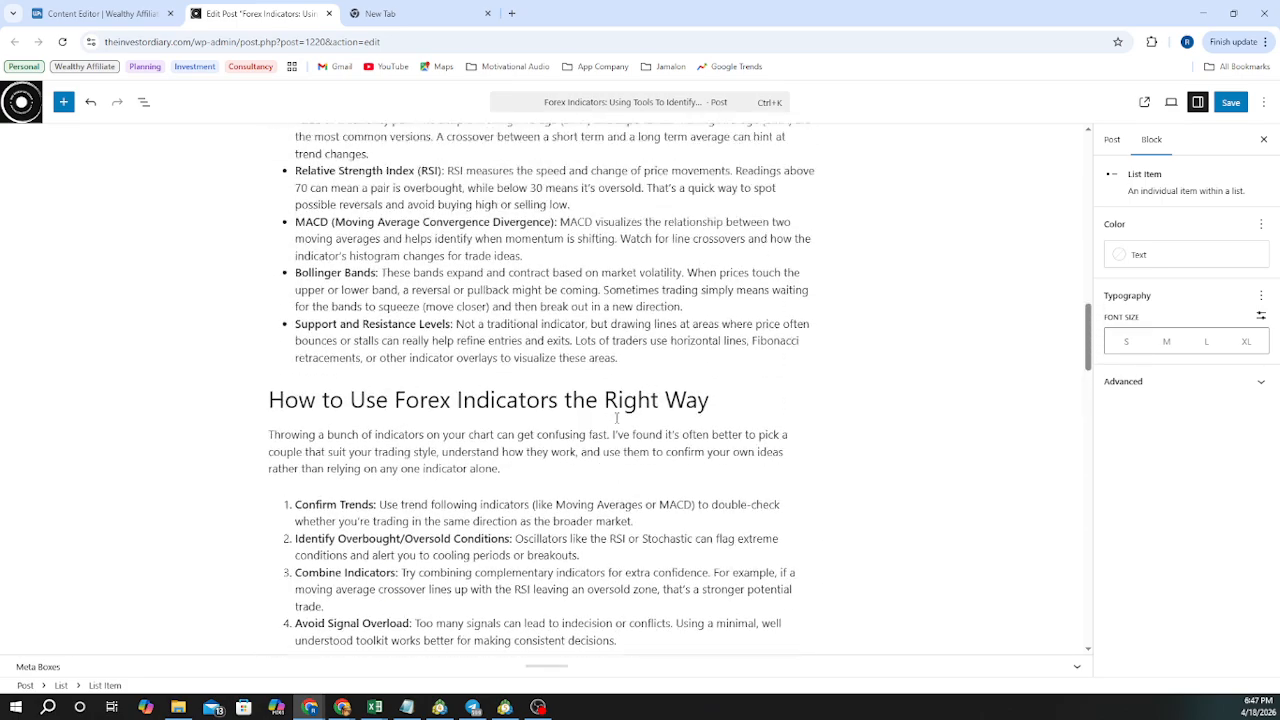
scroll(616, 418, up, 15)
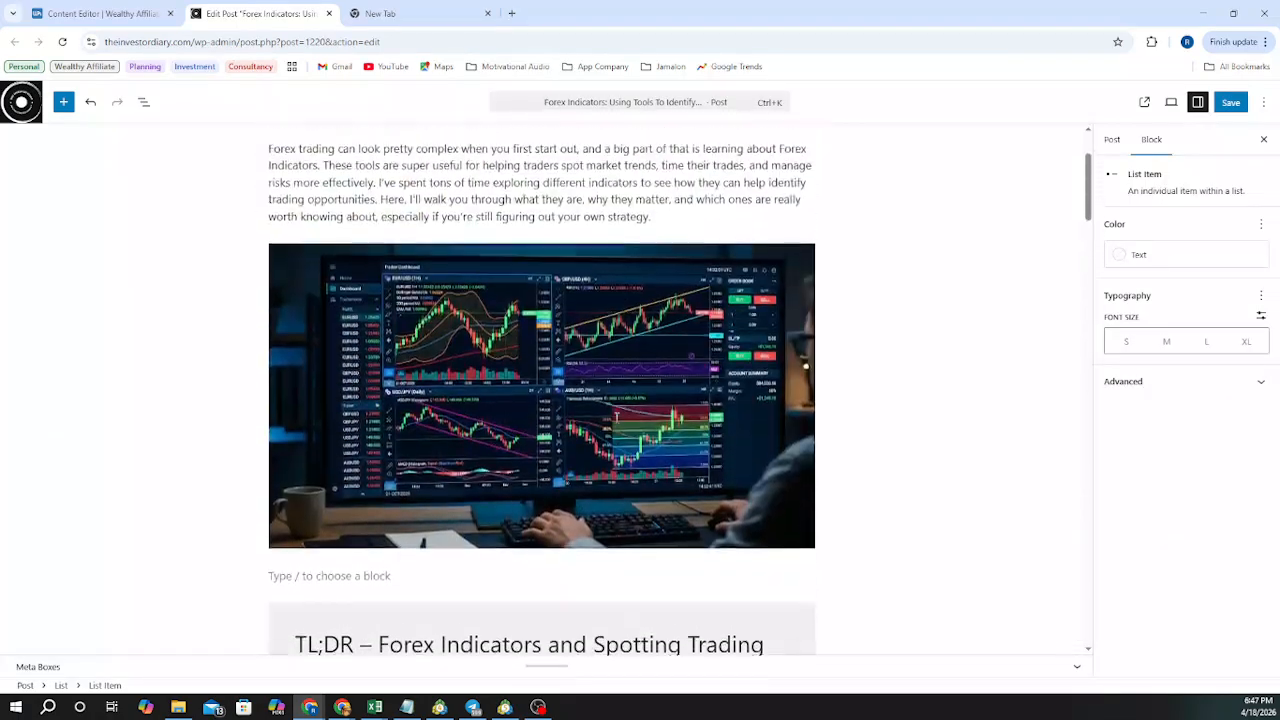
scroll(614, 416, down, 10)
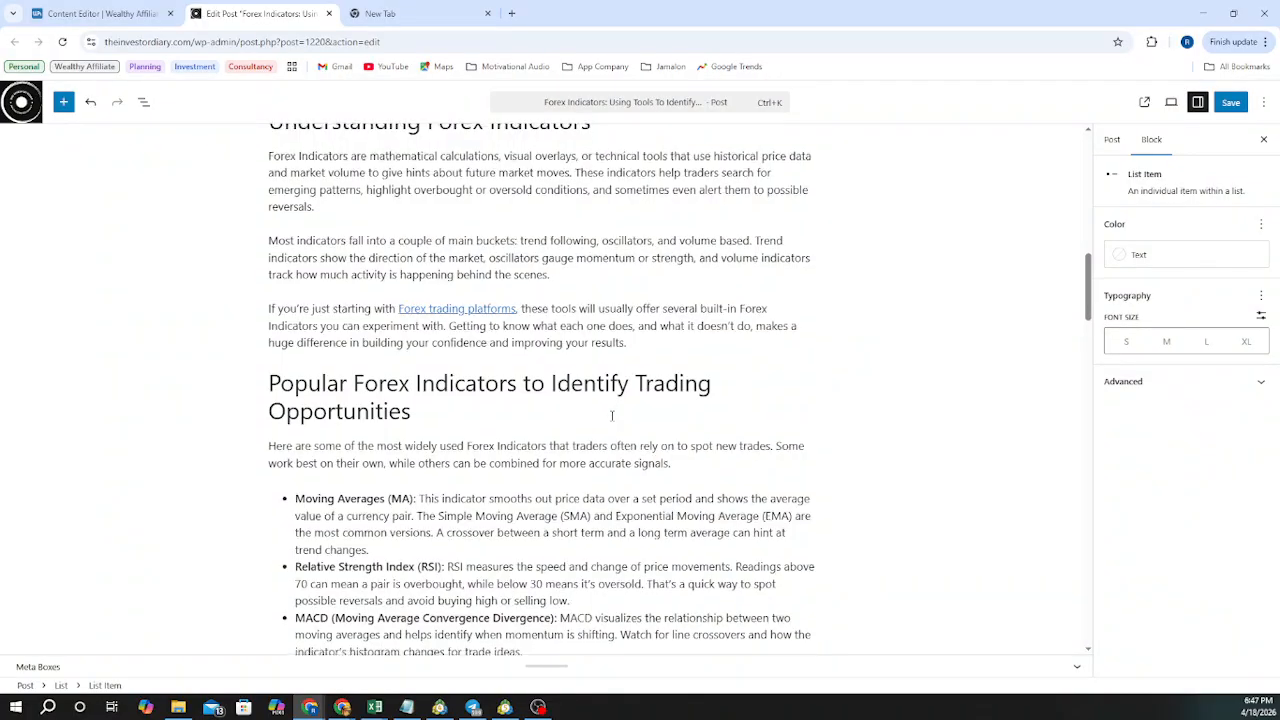
scroll(612, 418, down, 9)
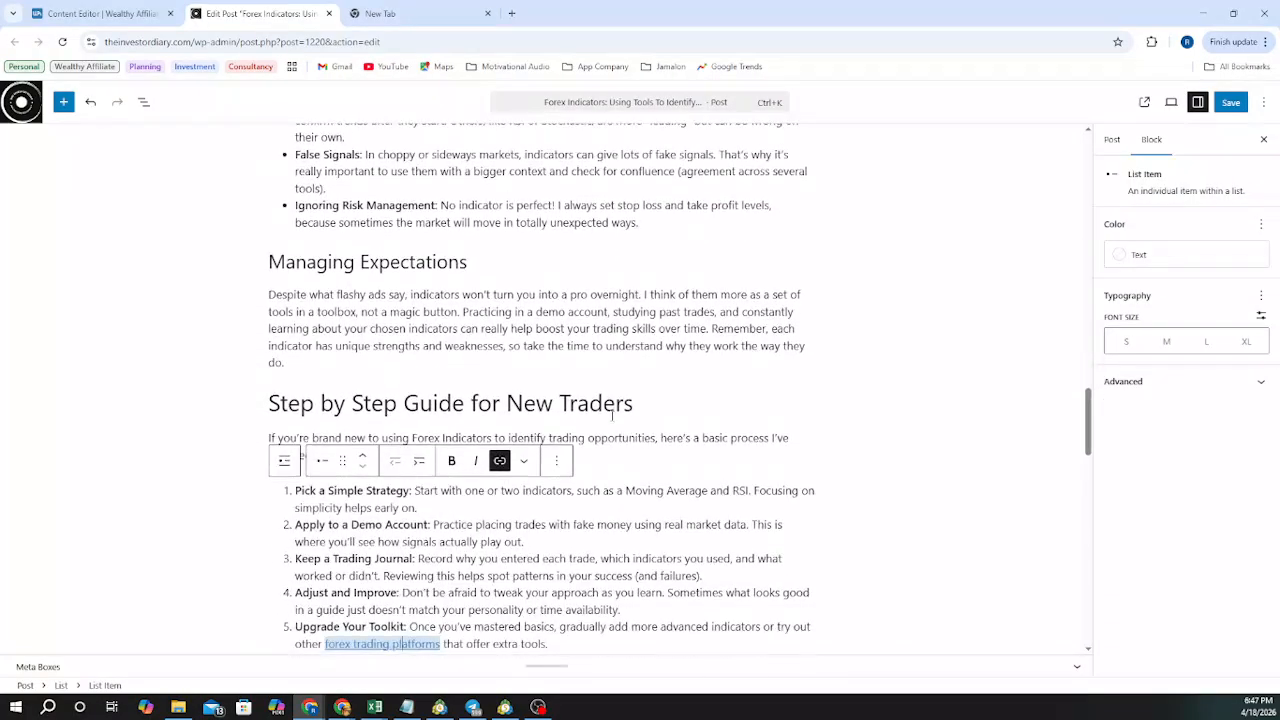
scroll(612, 418, down, 10)
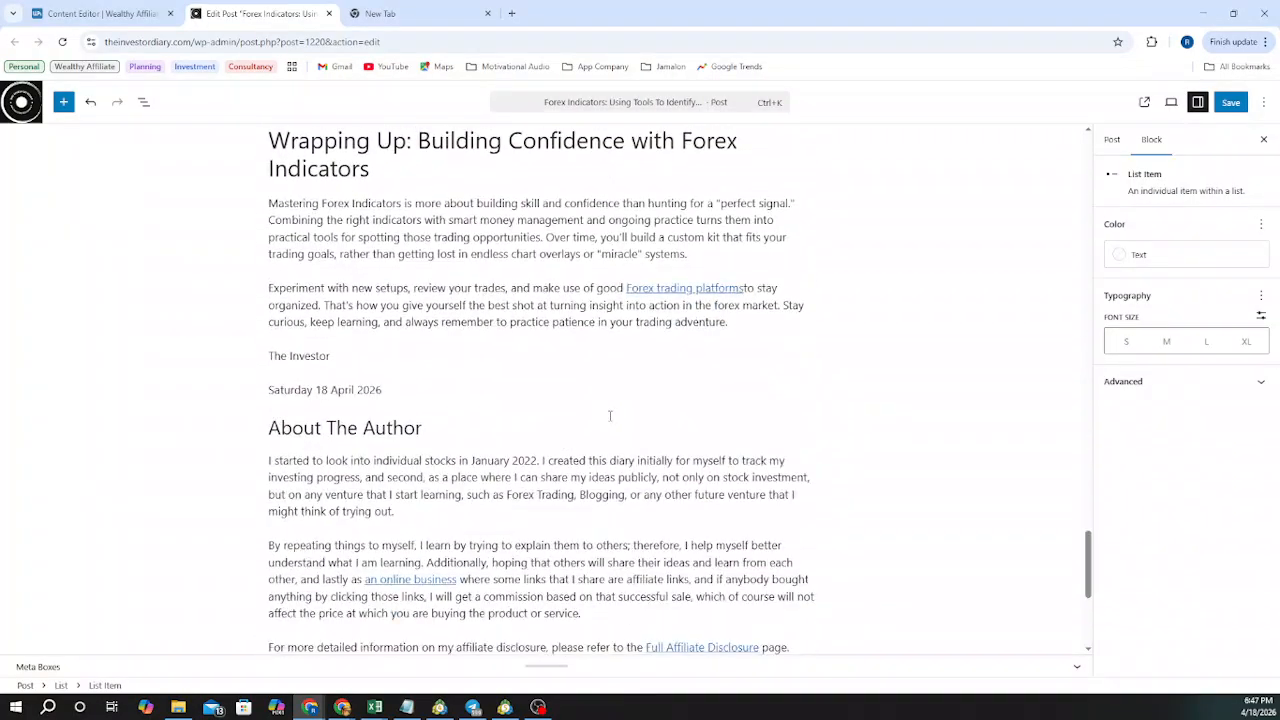
scroll(604, 416, up, 10)
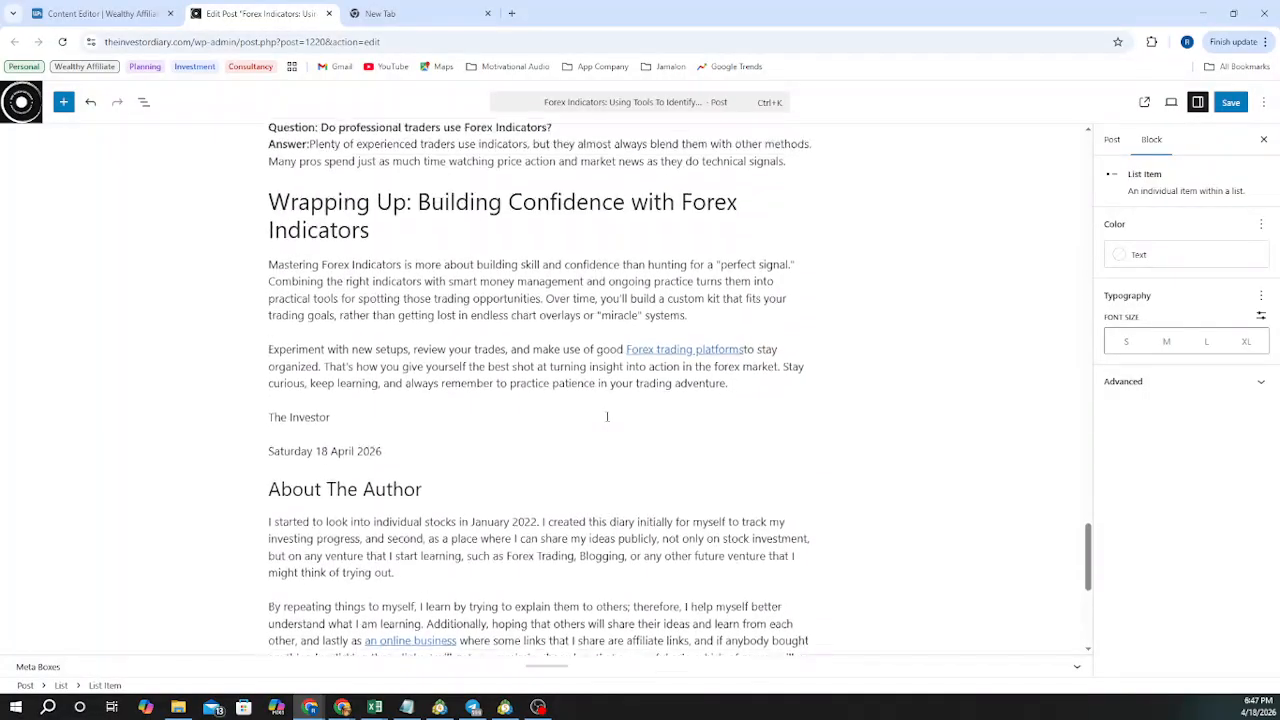
scroll(607, 416, up, 5)
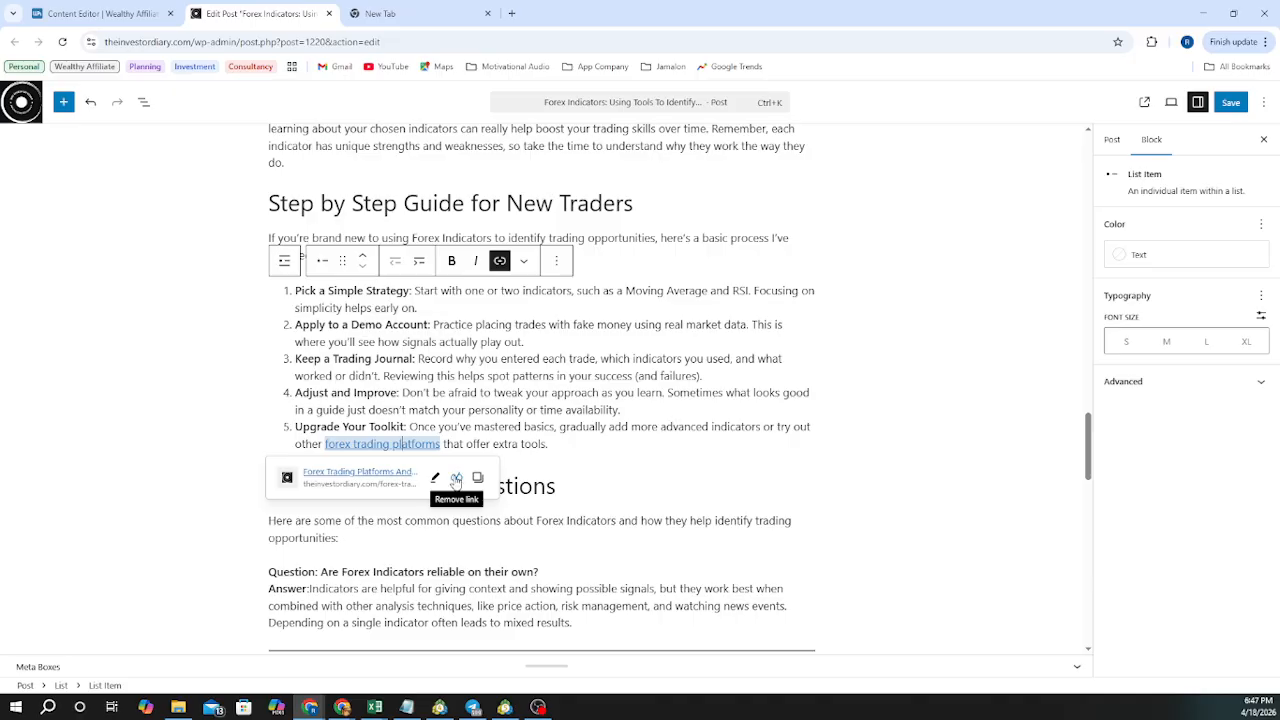
click(456, 479)
Return to the beginning of the Forex Indicators post and show its post-level settings
scroll(590, 450, up, 20)
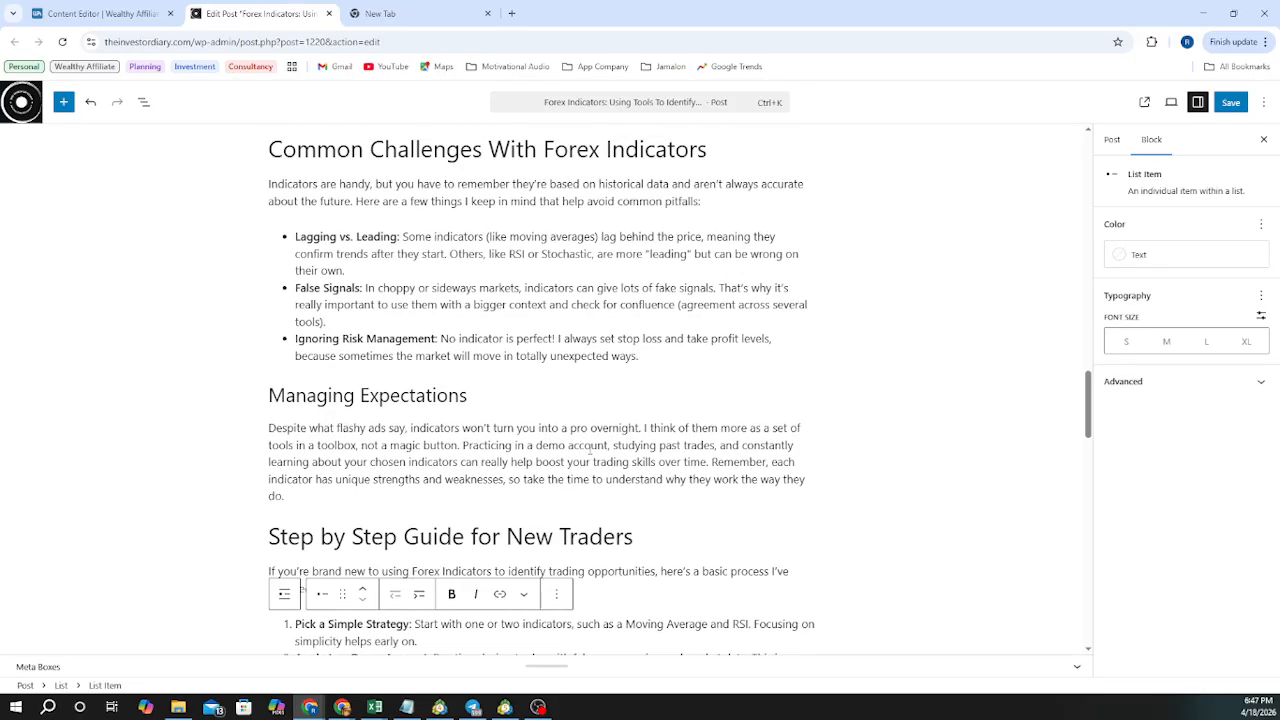
scroll(590, 450, up, 5)
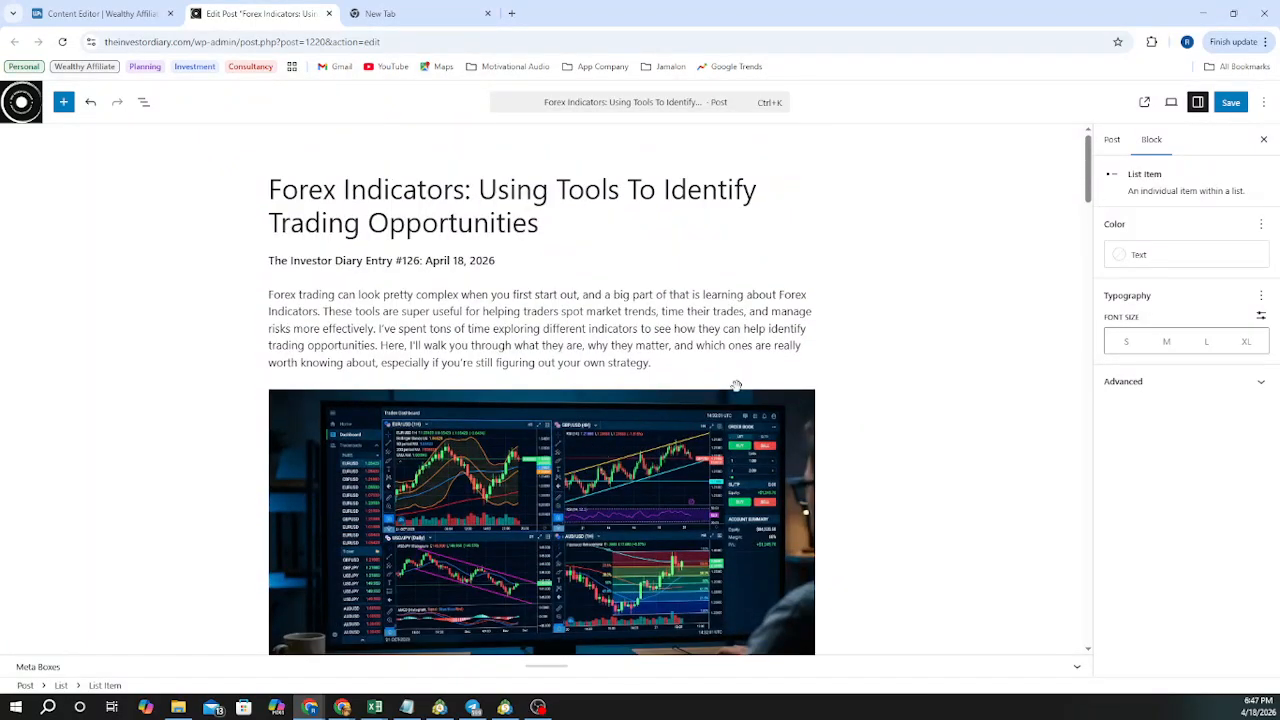
click(1111, 146)
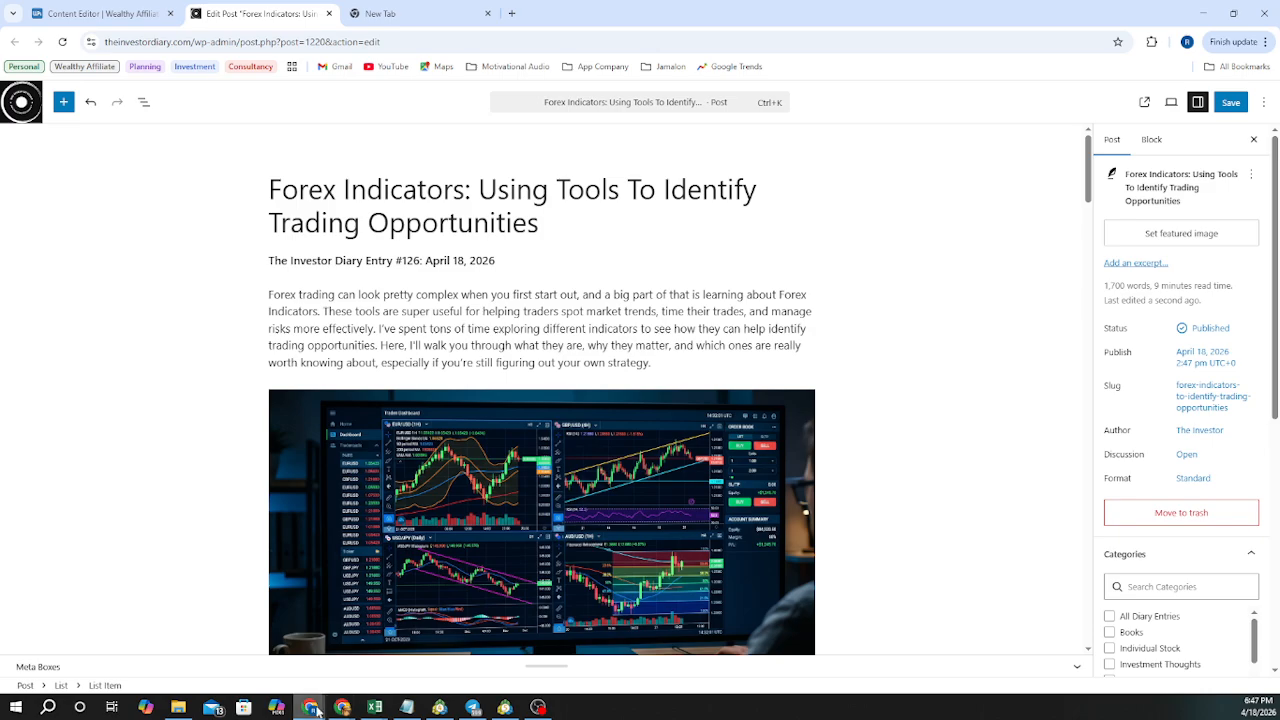
Switch to the Flow project and download the generated image of the man working at trading monitors
mouse_move(316, 710)
click(755, 615)
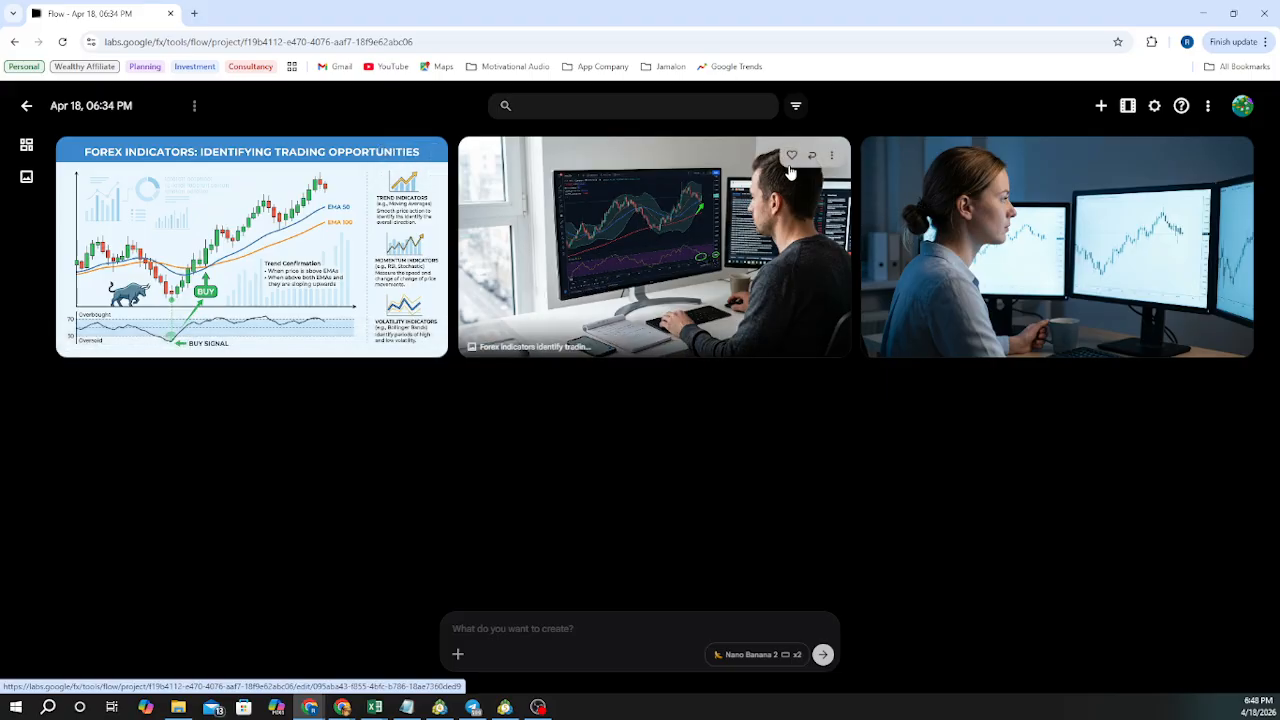
click(832, 157)
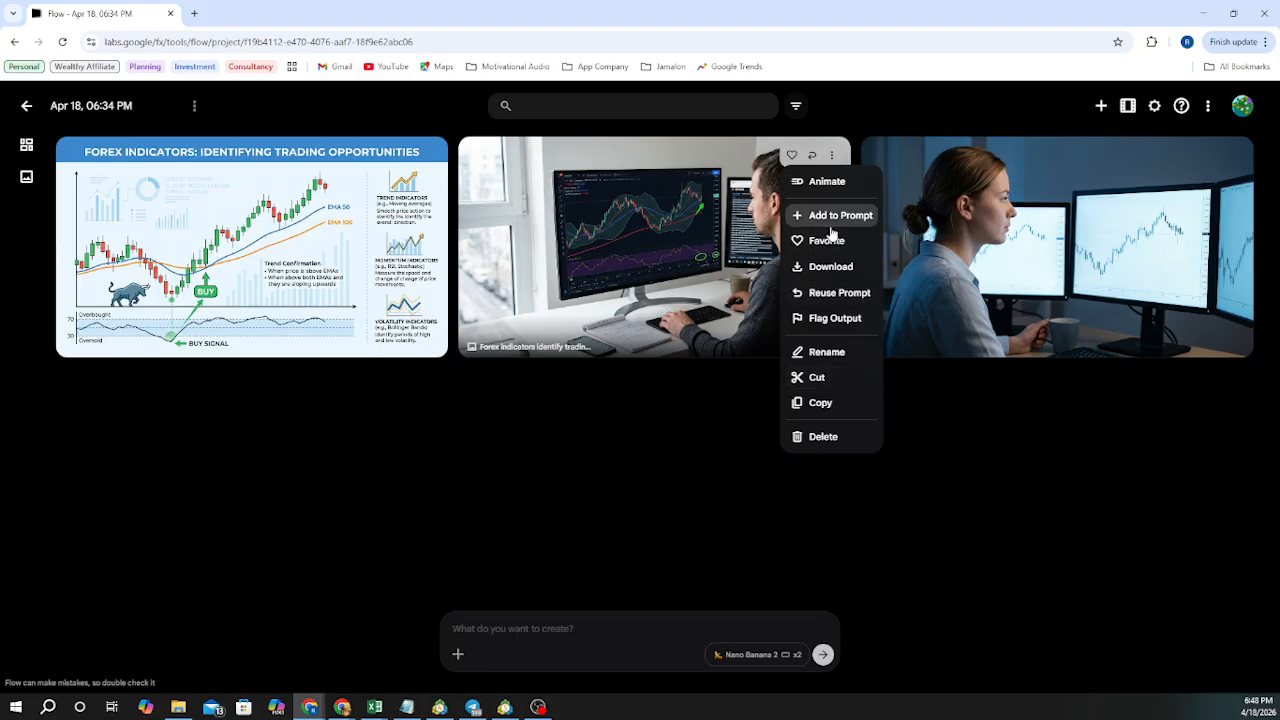
mouse_move(840, 263)
click(905, 278)
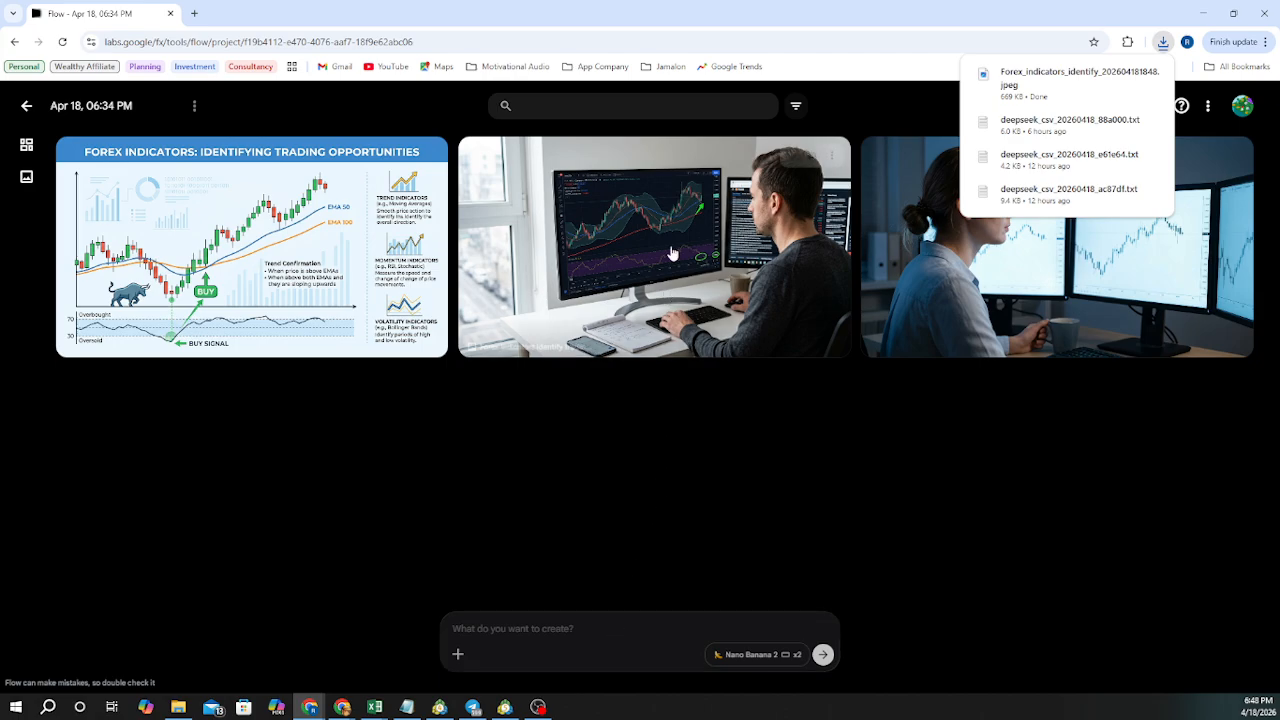
Reuse the image's prompt to generate two new images at a 1:1 aspect ratio with Nano Banana 2
click(812, 158)
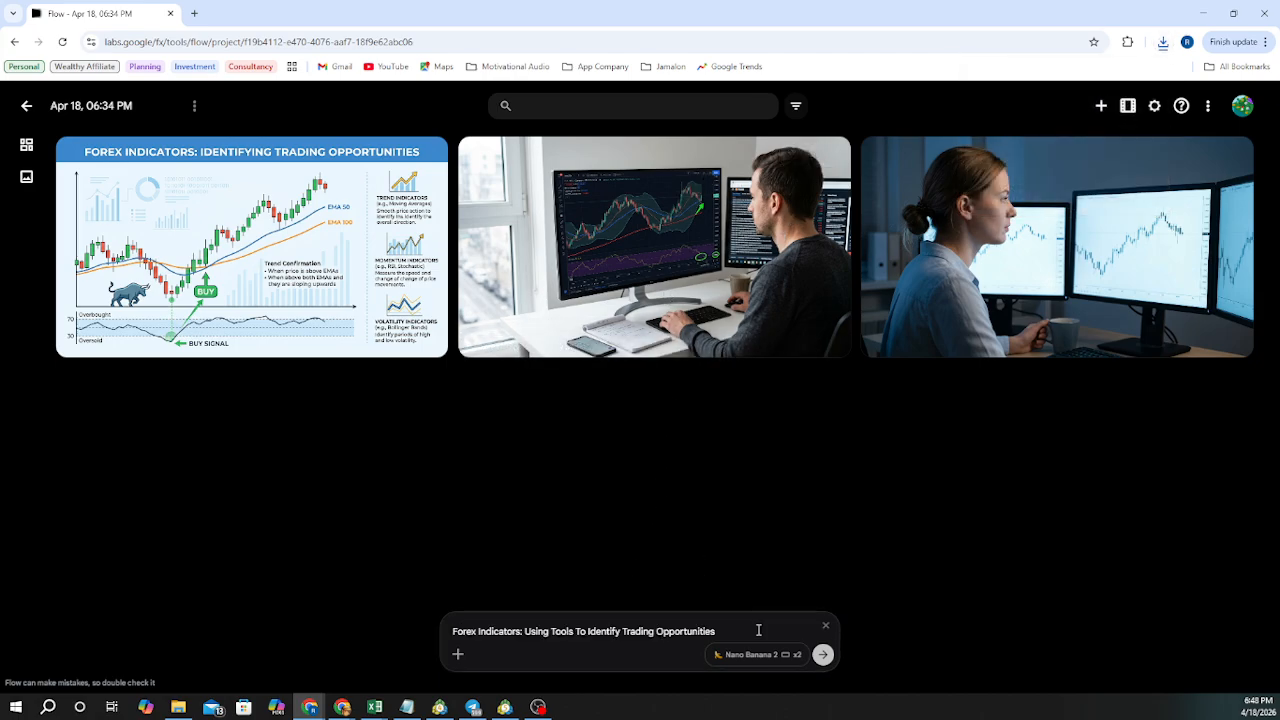
click(793, 657)
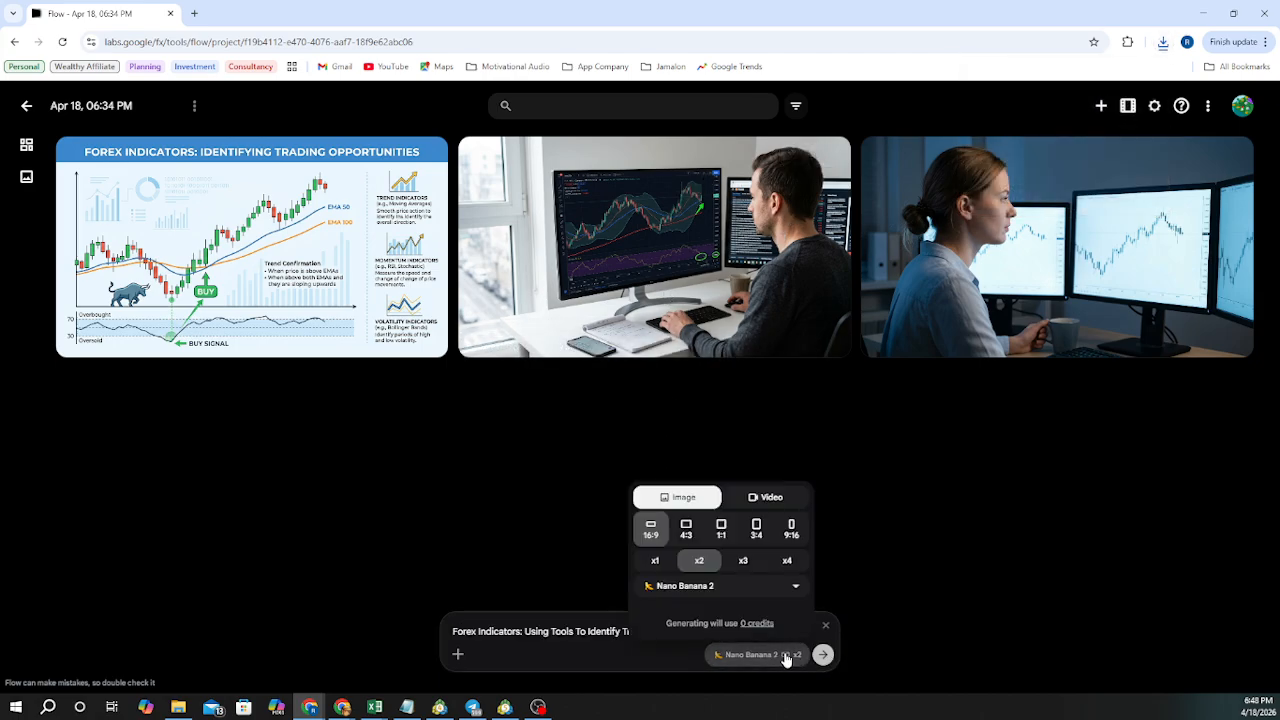
click(721, 529)
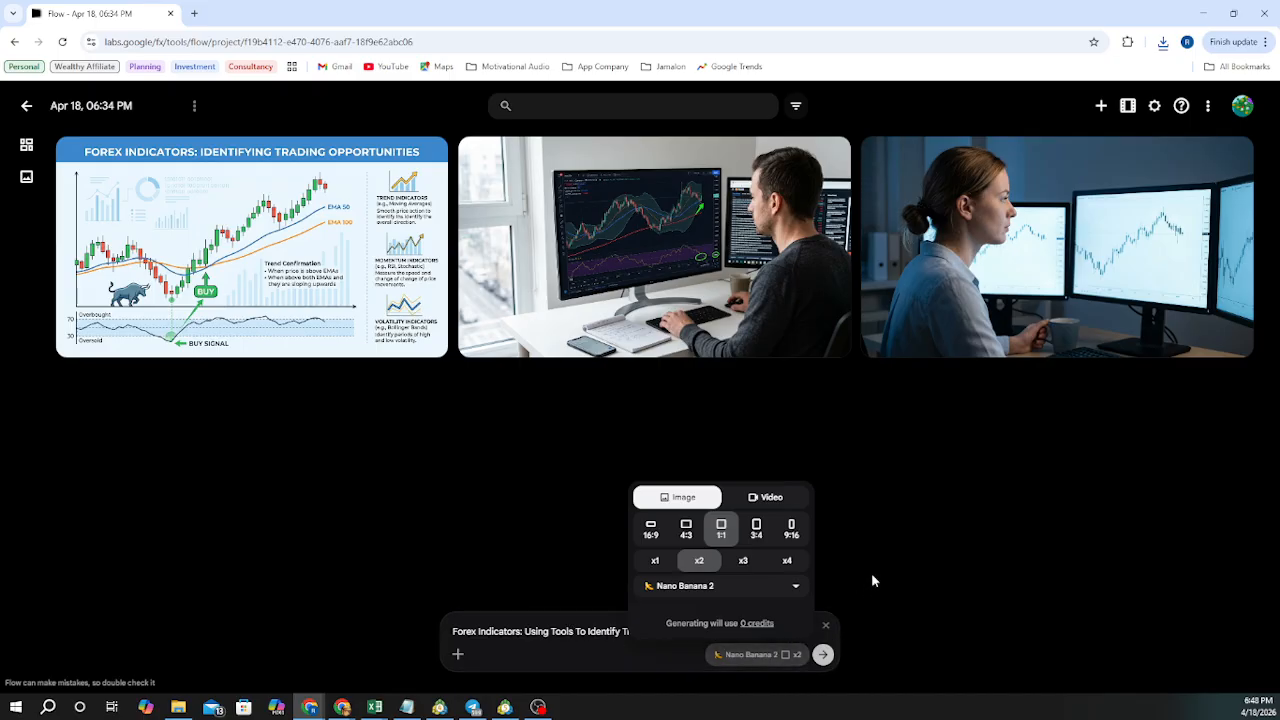
click(878, 602)
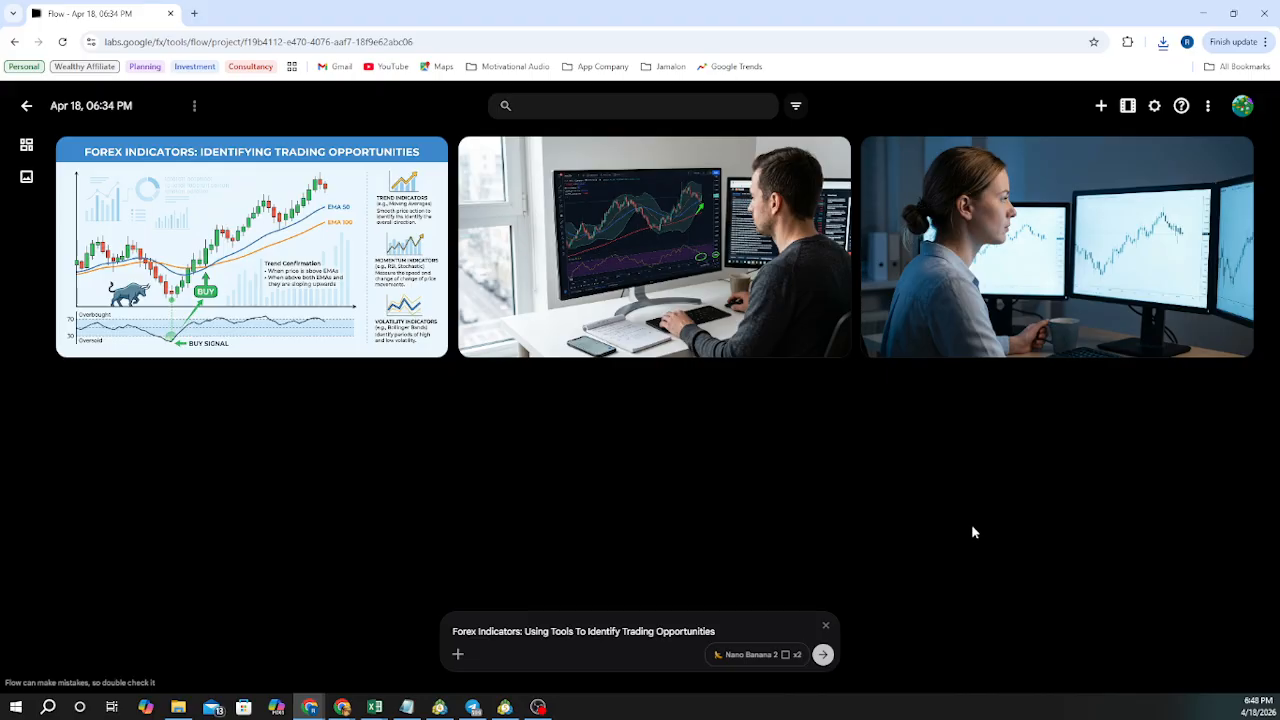
click(821, 655)
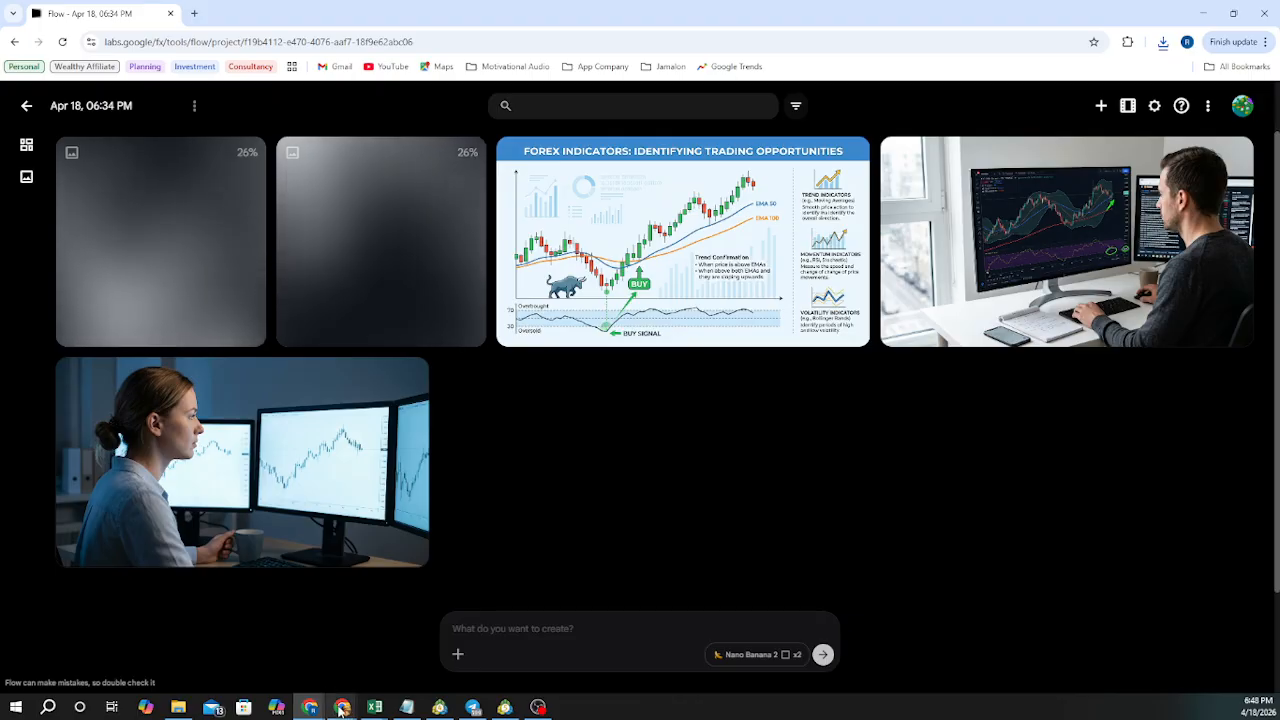
Switch back to the WordPress post editor, highlight the introductory paragraph and look over the TL;DR section
mouse_move(305, 710)
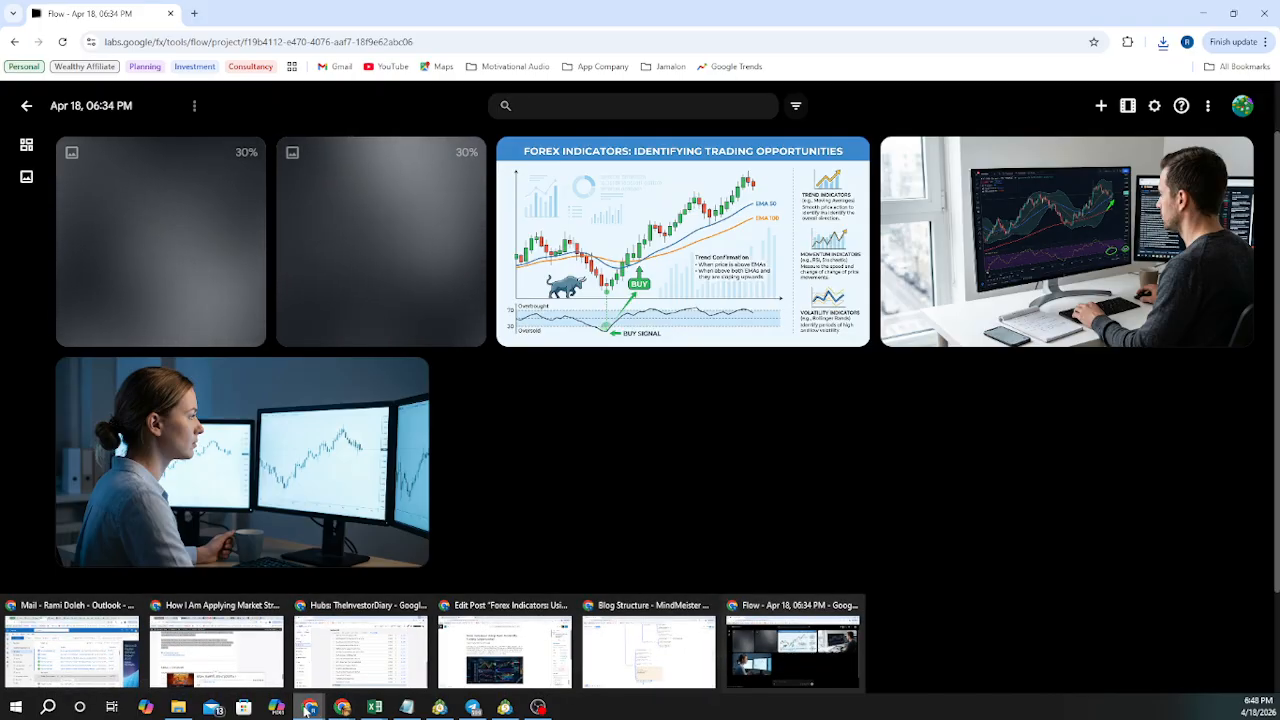
click(530, 658)
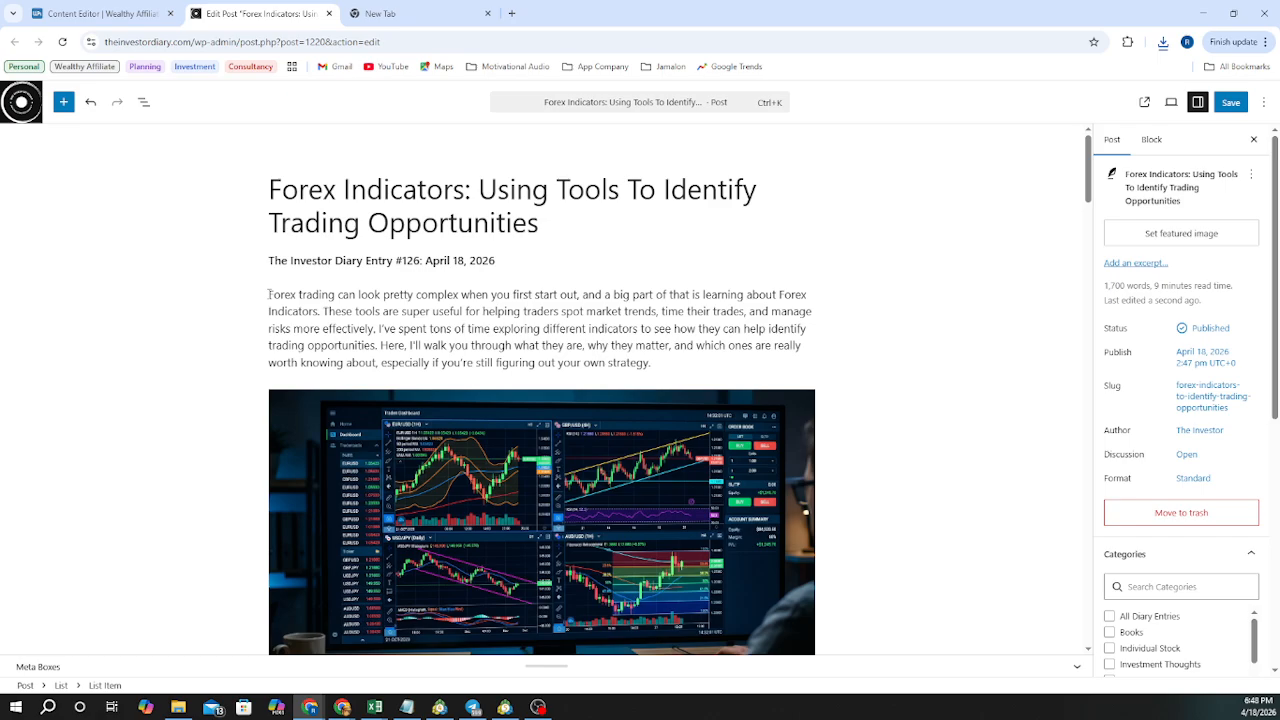
drag(270, 294, 558, 616)
scroll(577, 643, down, 5)
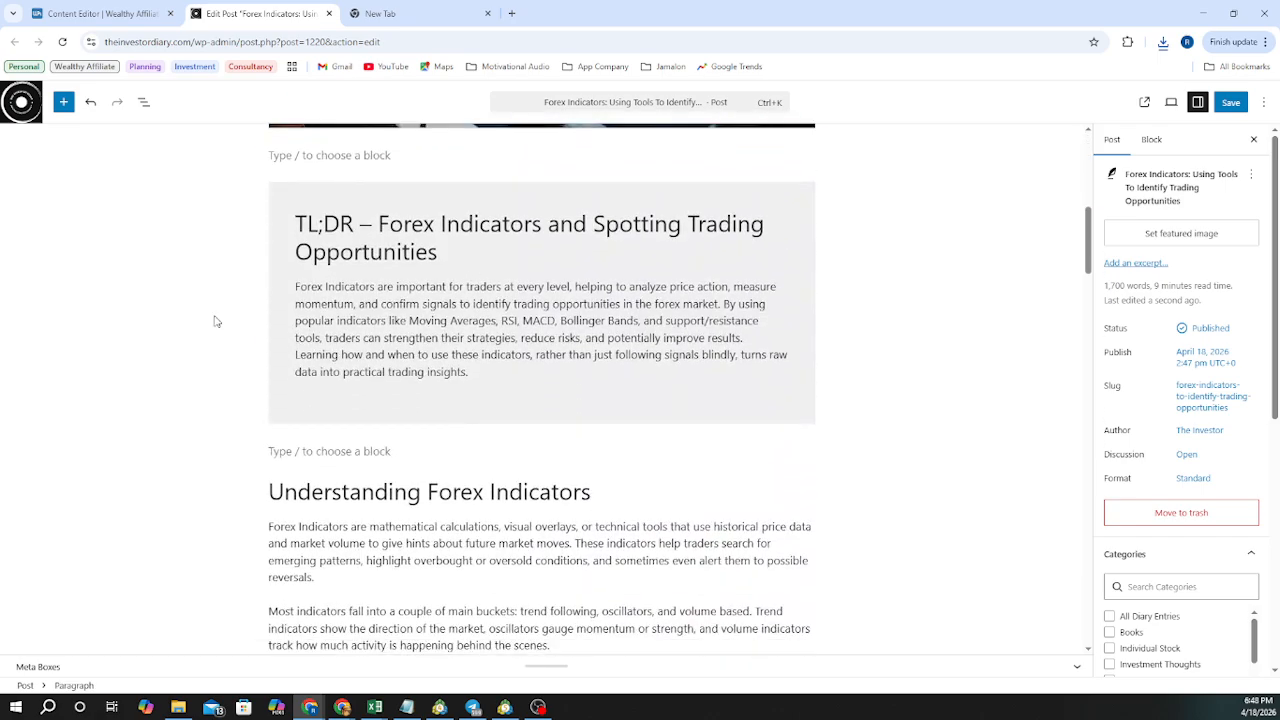
scroll(215, 321, up, 5)
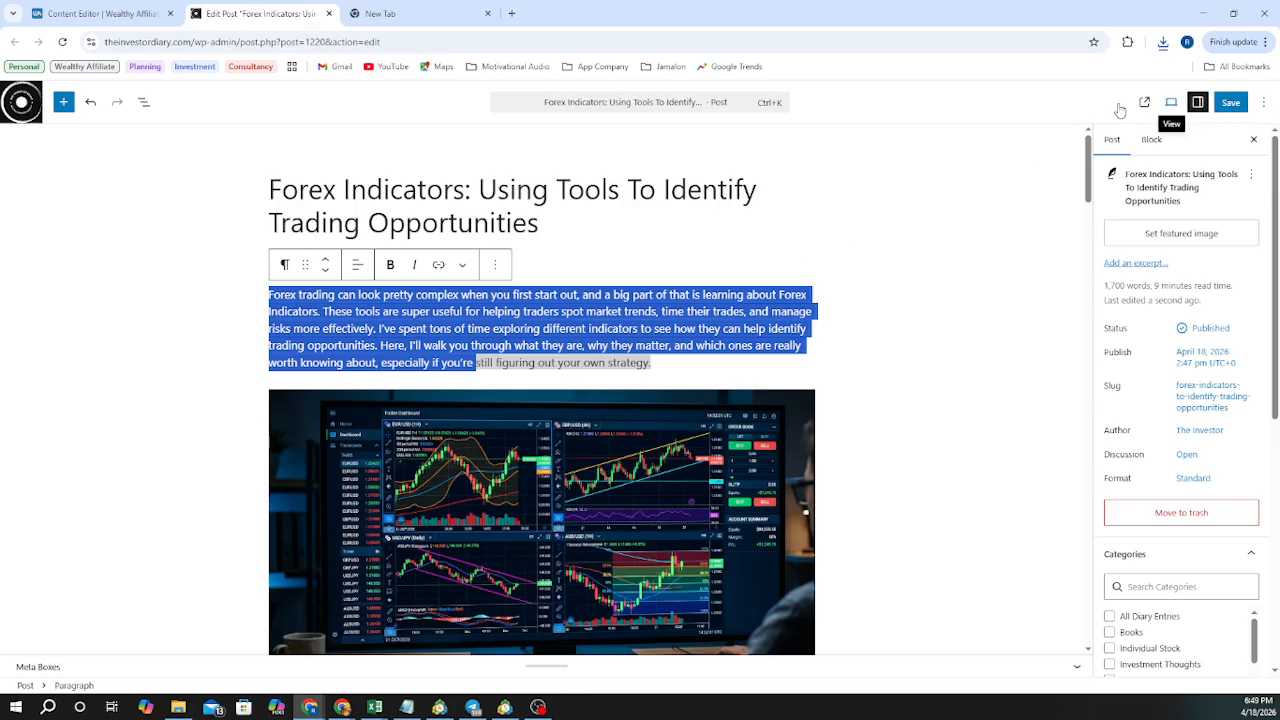
click(423, 13)
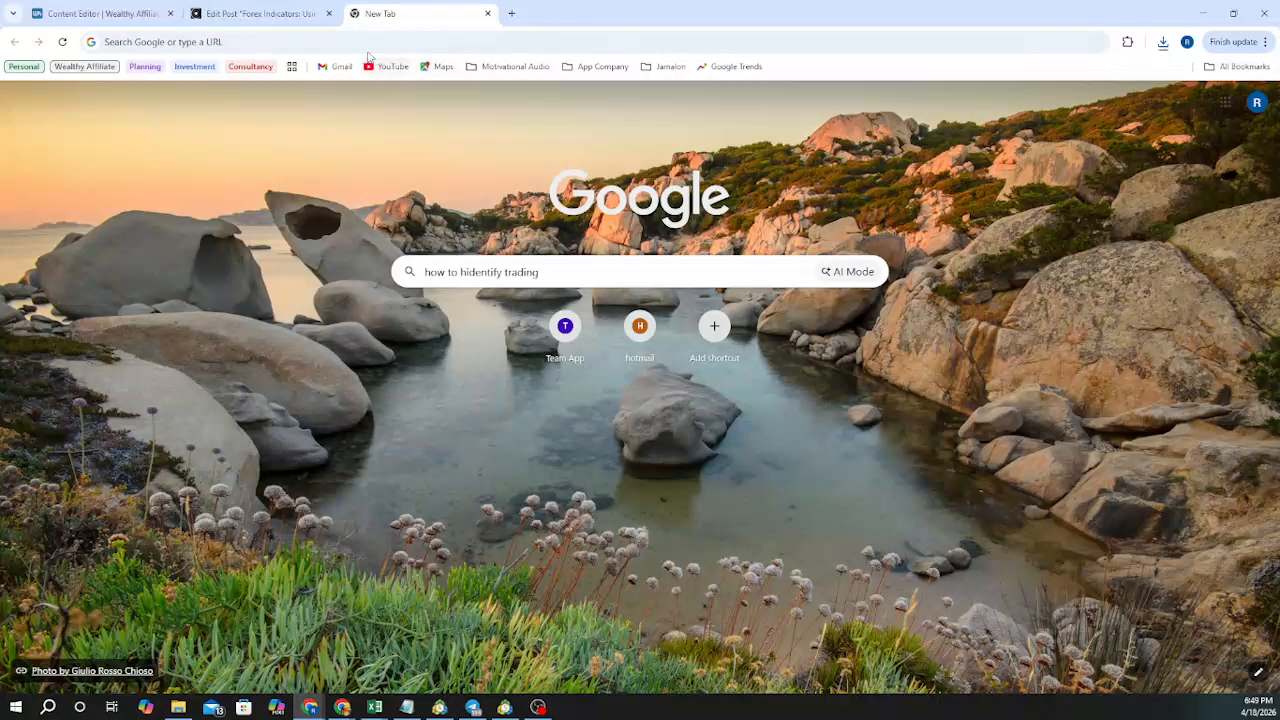
click(363, 42)
key(super+d)
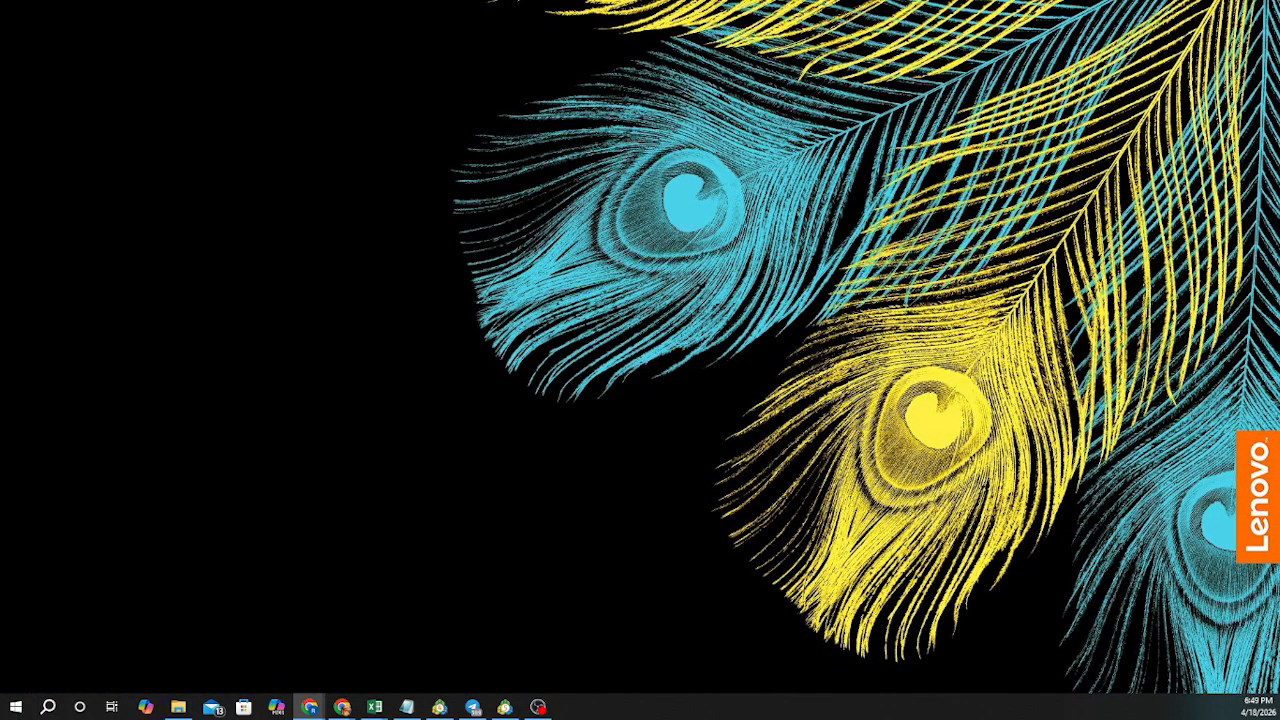
key(super+d)
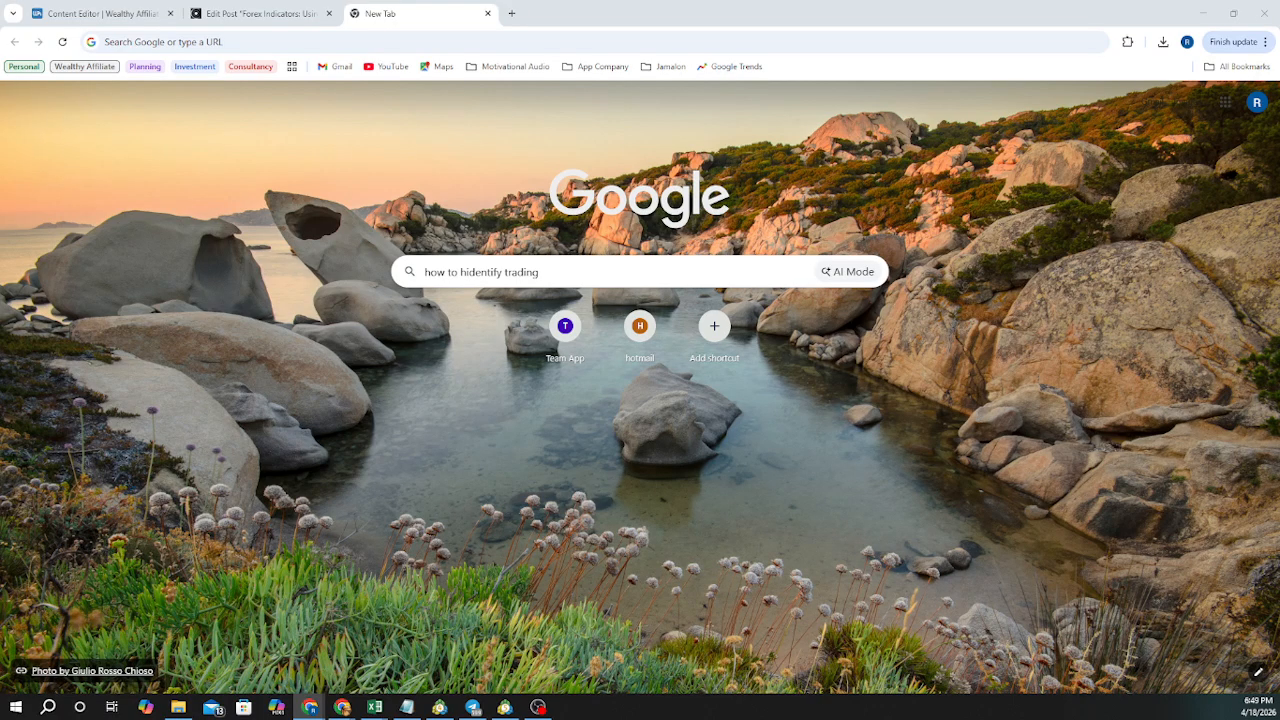
Switch to the published Investor Diary site and open the live Forex Indicators post from All Entries
drag(0, 191, 403, 184)
click(922, 175)
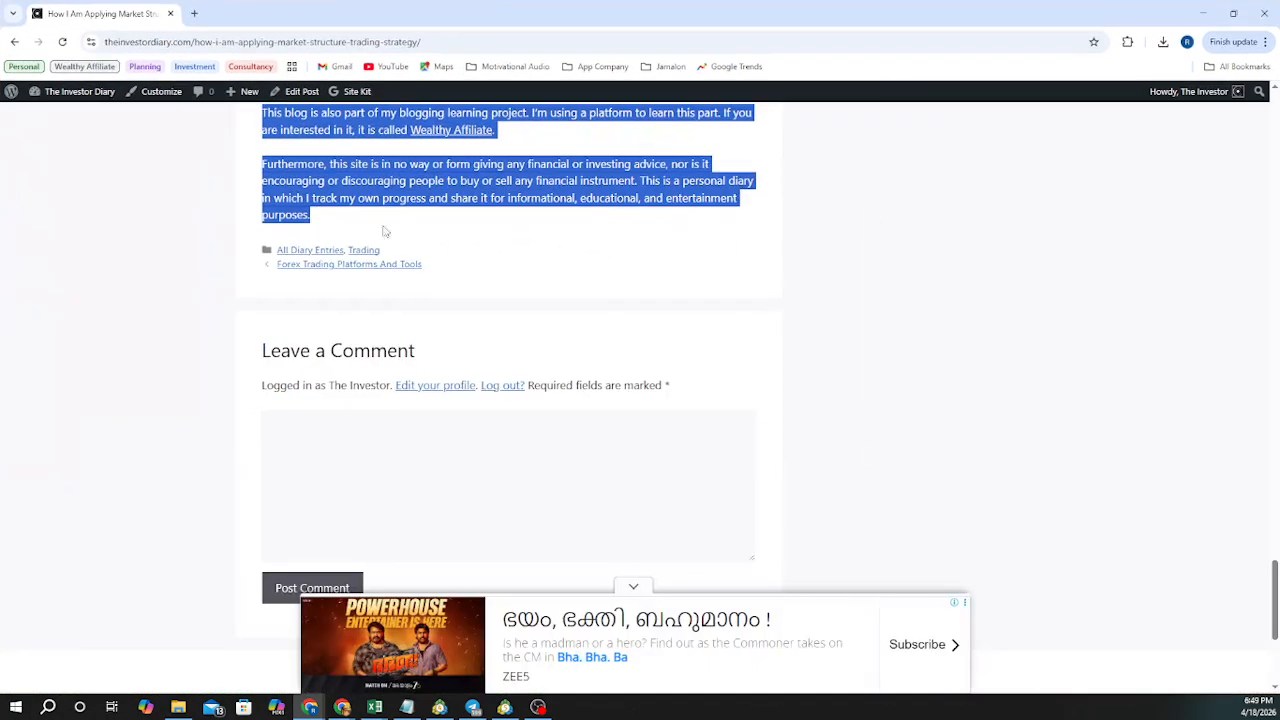
scroll(425, 220, up, 15)
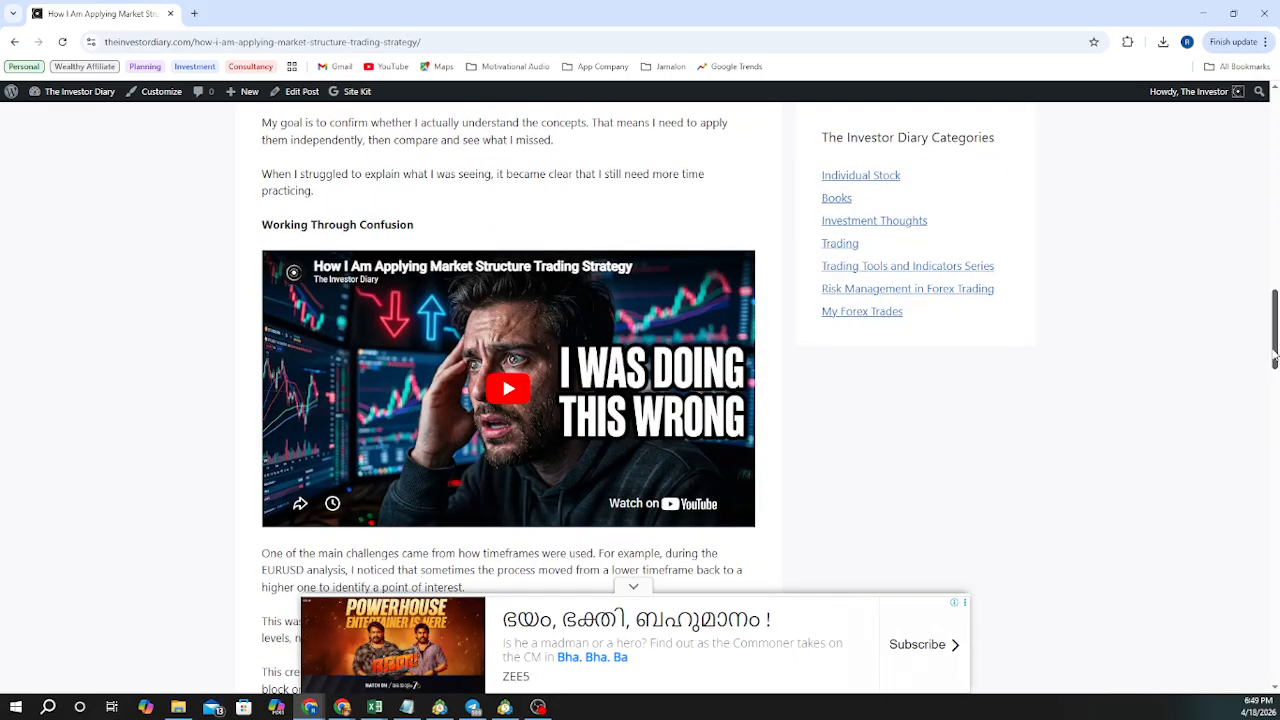
drag(1274, 330, 1265, 137)
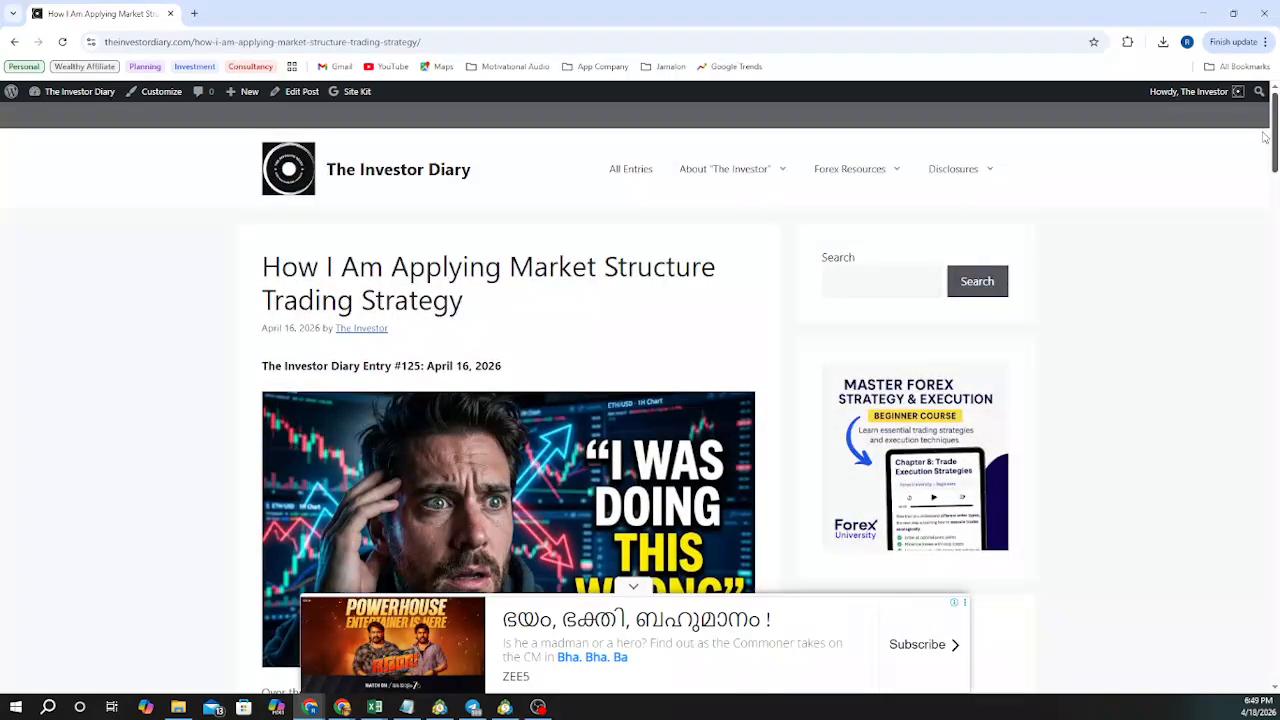
click(646, 176)
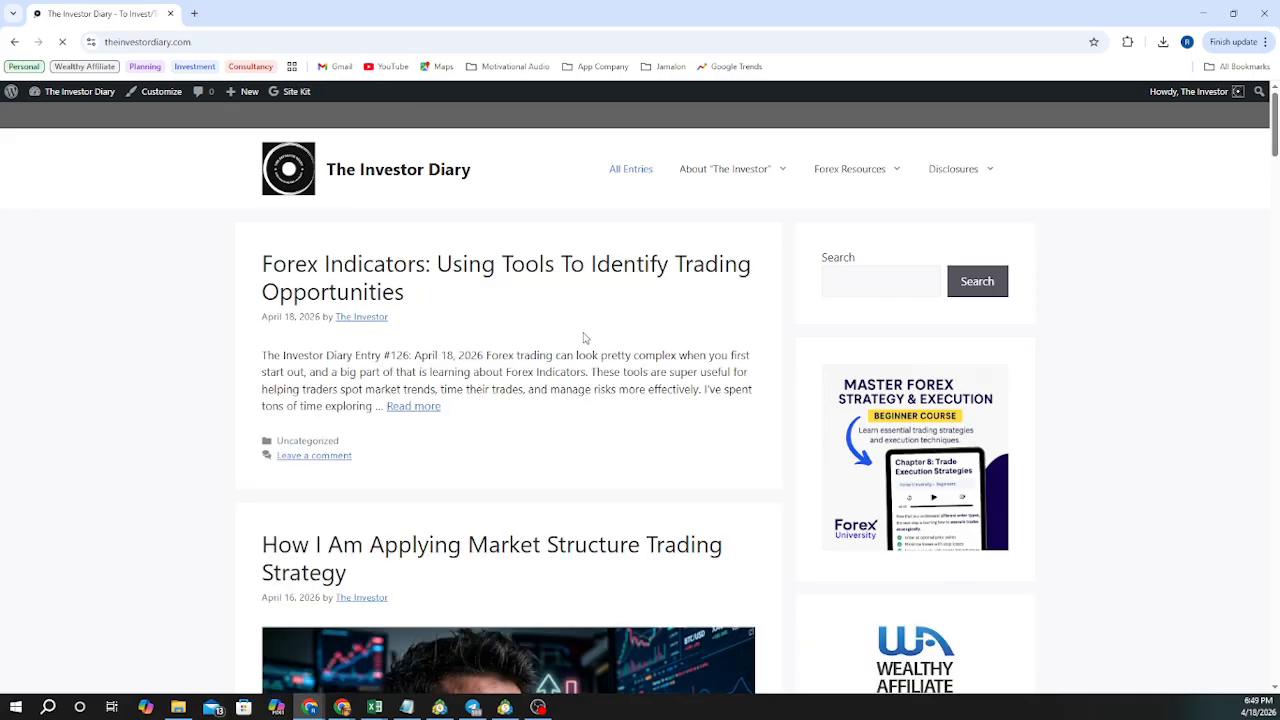
click(313, 268)
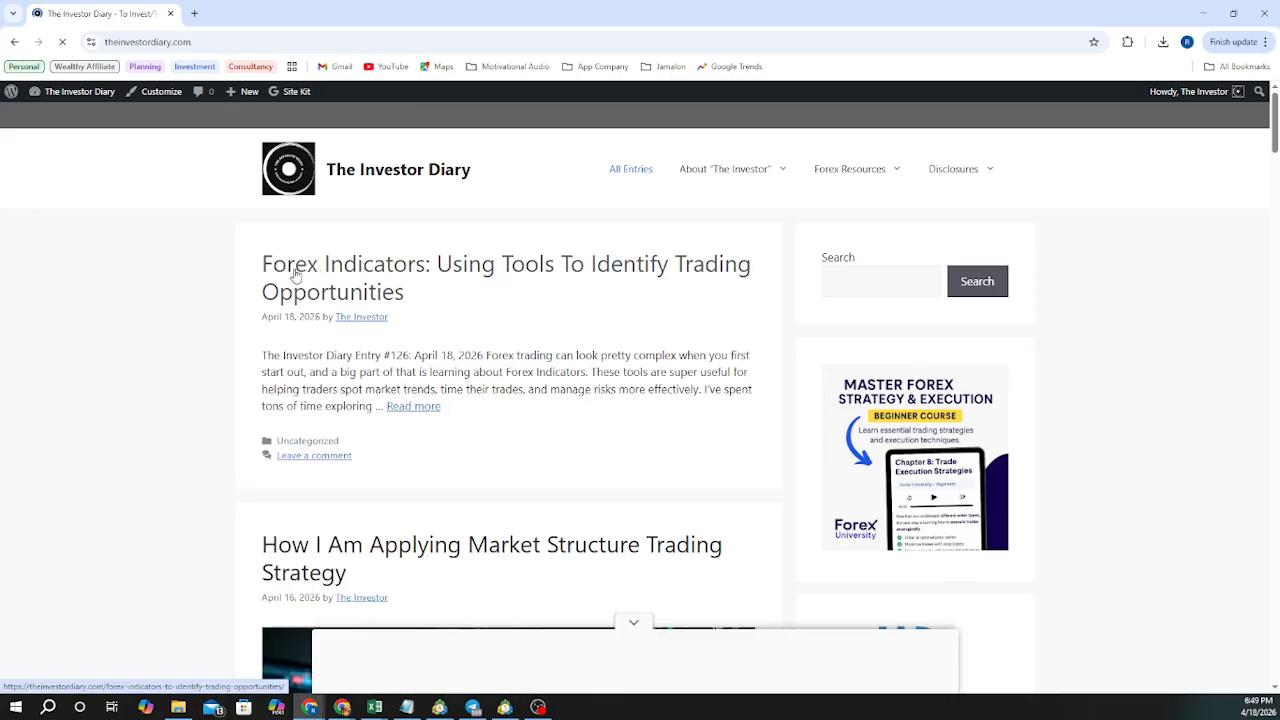
Copy the published Forex Indicators post's web address and switch to the ChatGPT conversation
click(204, 46)
key(ctrl+c)
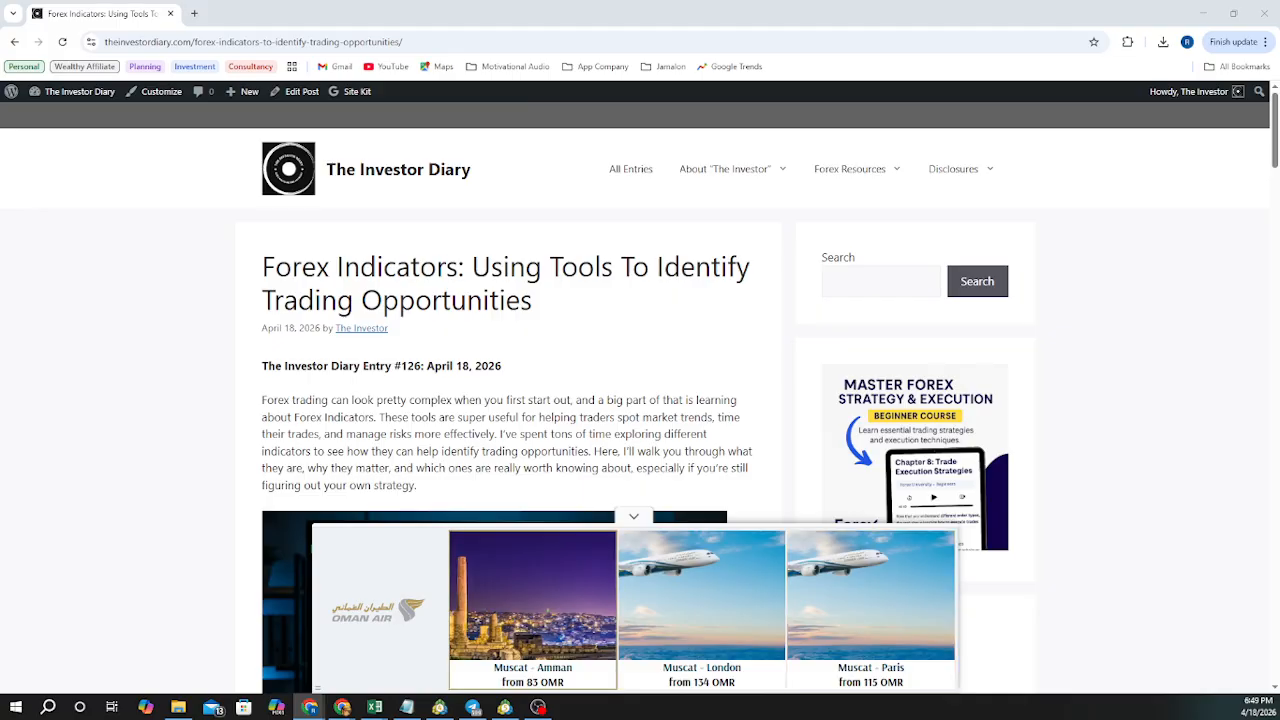
drag(0, 120, 865, 181)
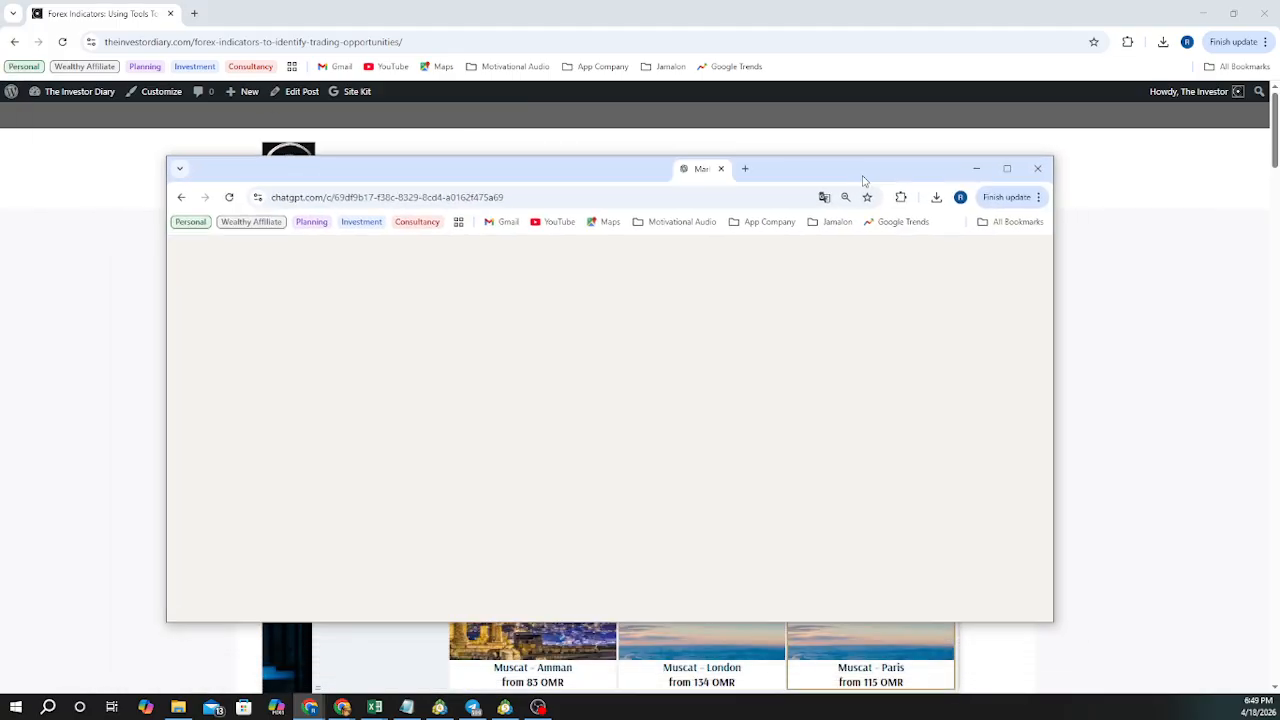
Begin a new ChatGPT prompt with "Based on the following blog post" followed by the copied Forex Indicators post link
click(1007, 168)
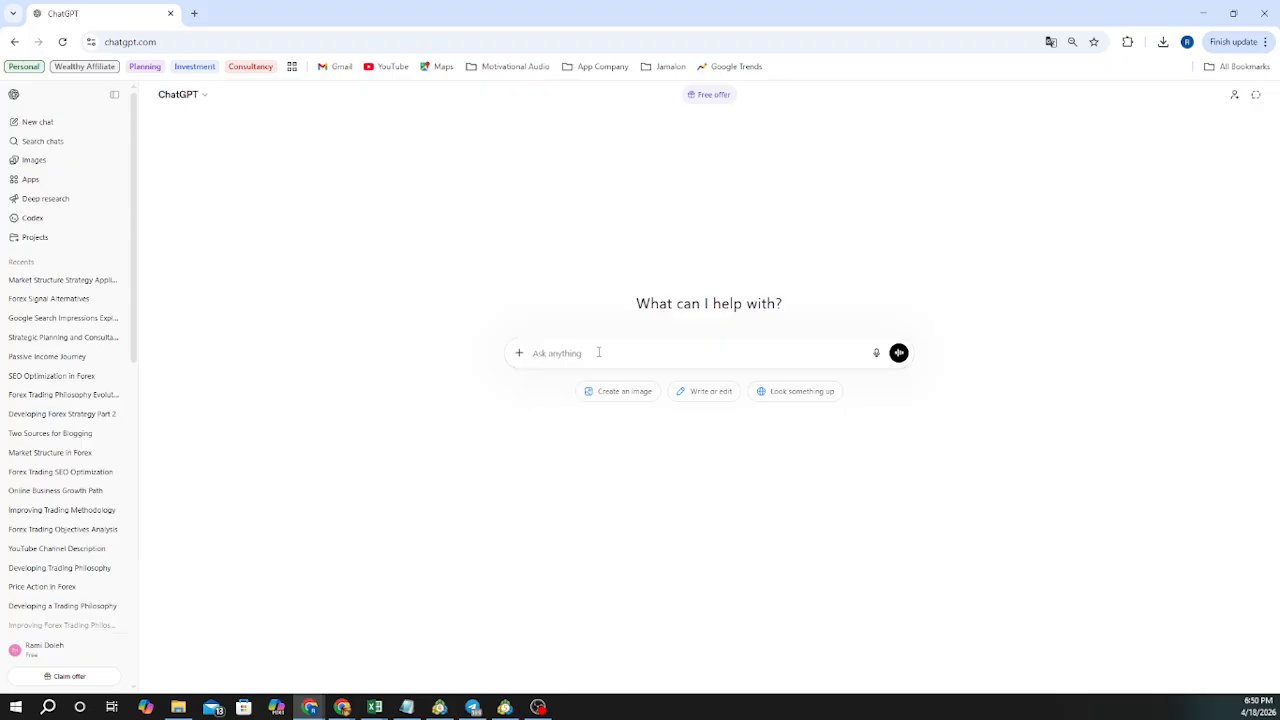
text(Based on the)
text( following art)
text(ic)
text(b)
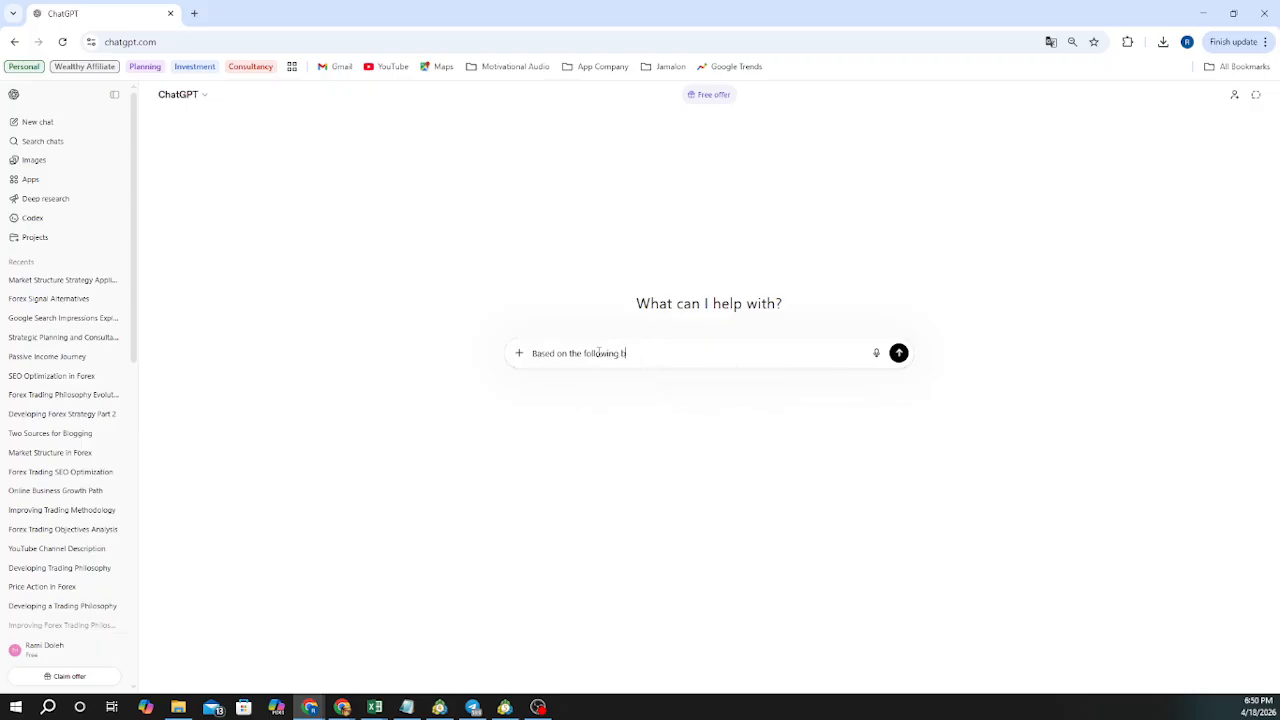
text(log post)
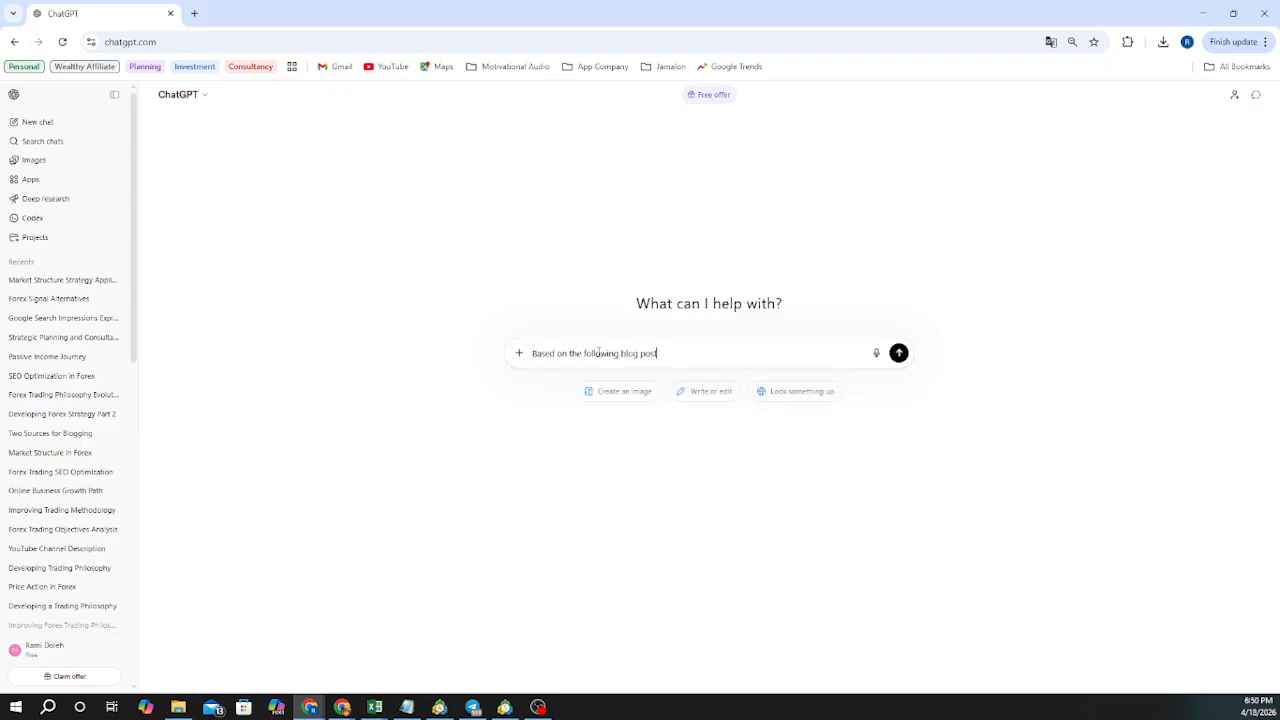
text( creat)
key(ctrl+v)
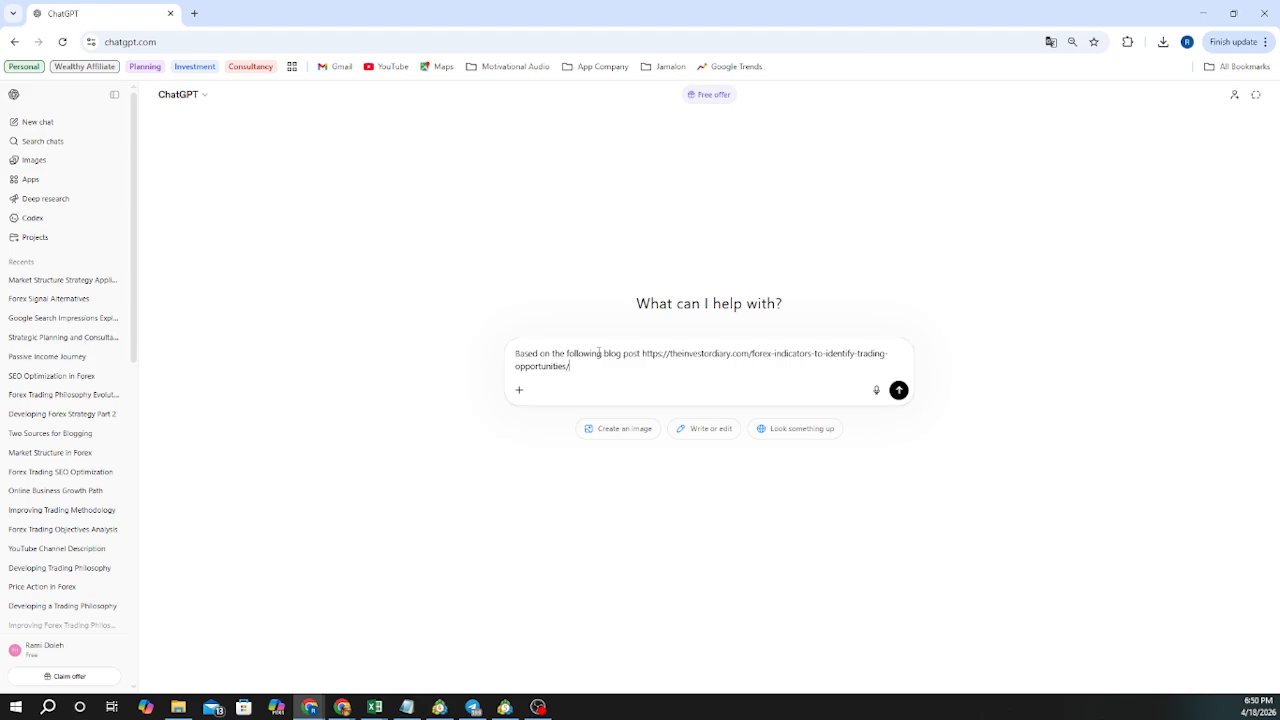
Continue the prompt on a new line with "create an image prompt to be used in"
key(shift+Return)
text(create)
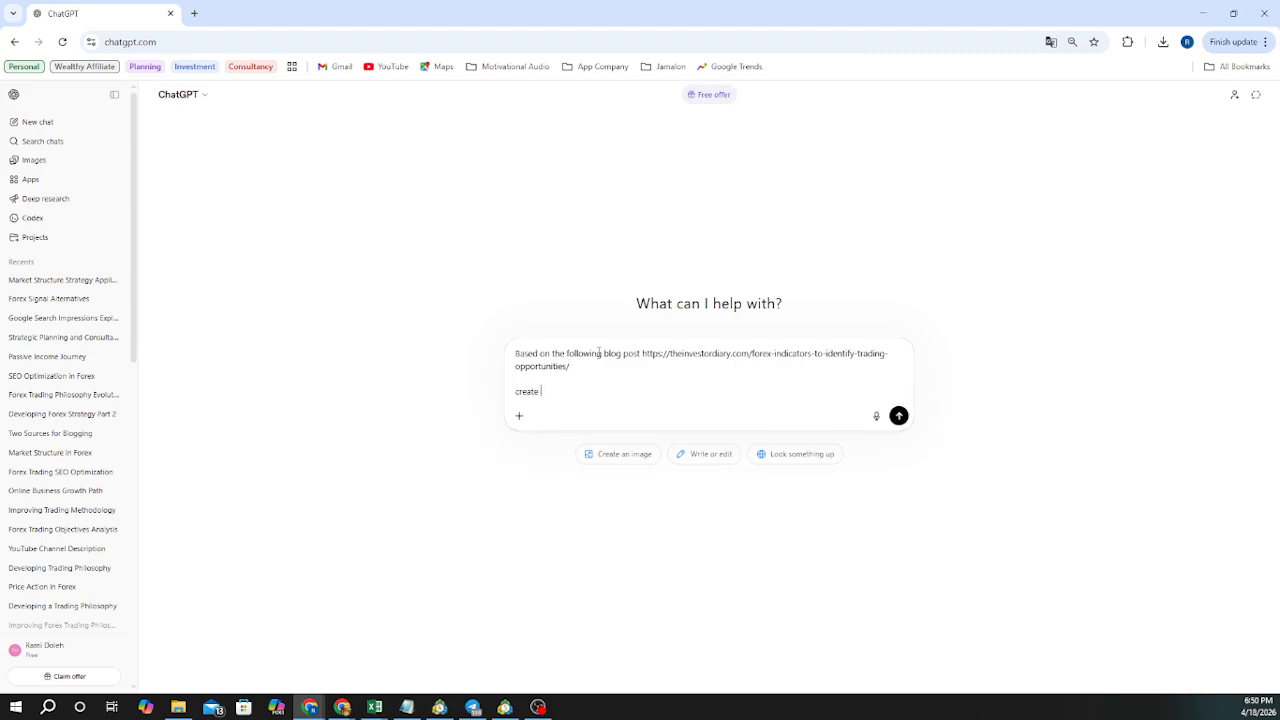
text( an image prompt to be used in)
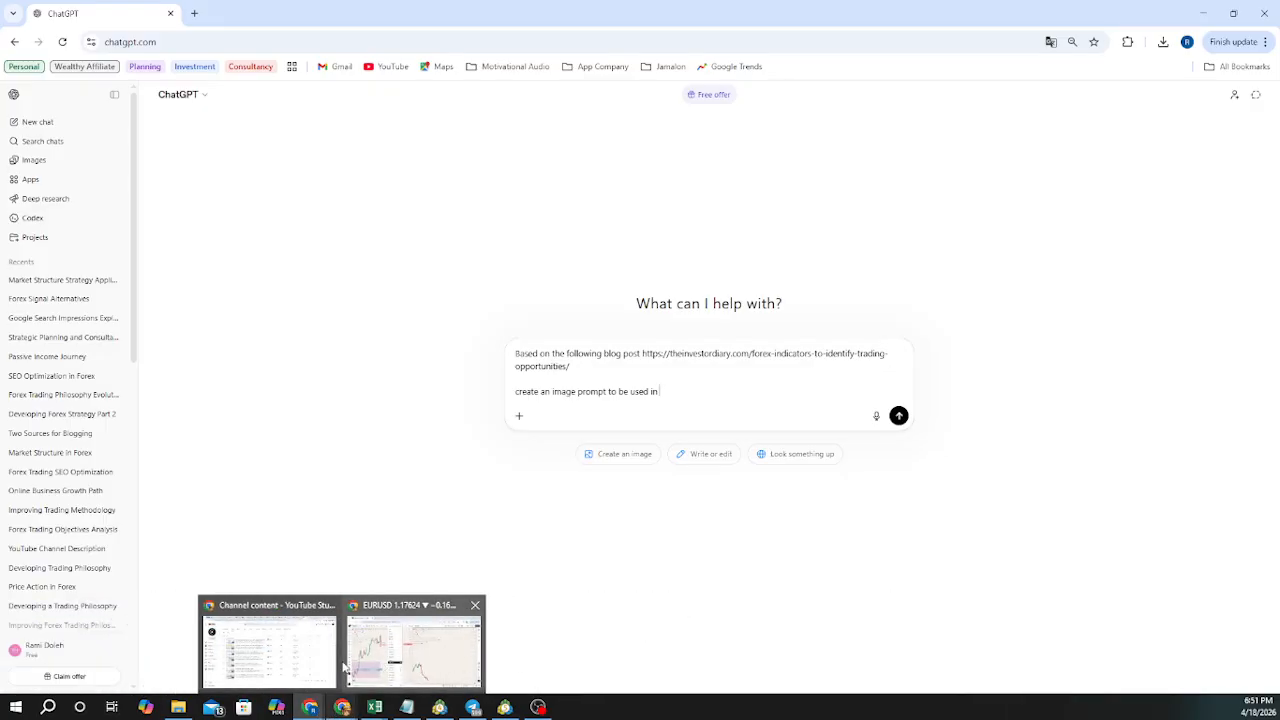
mouse_move(310, 707)
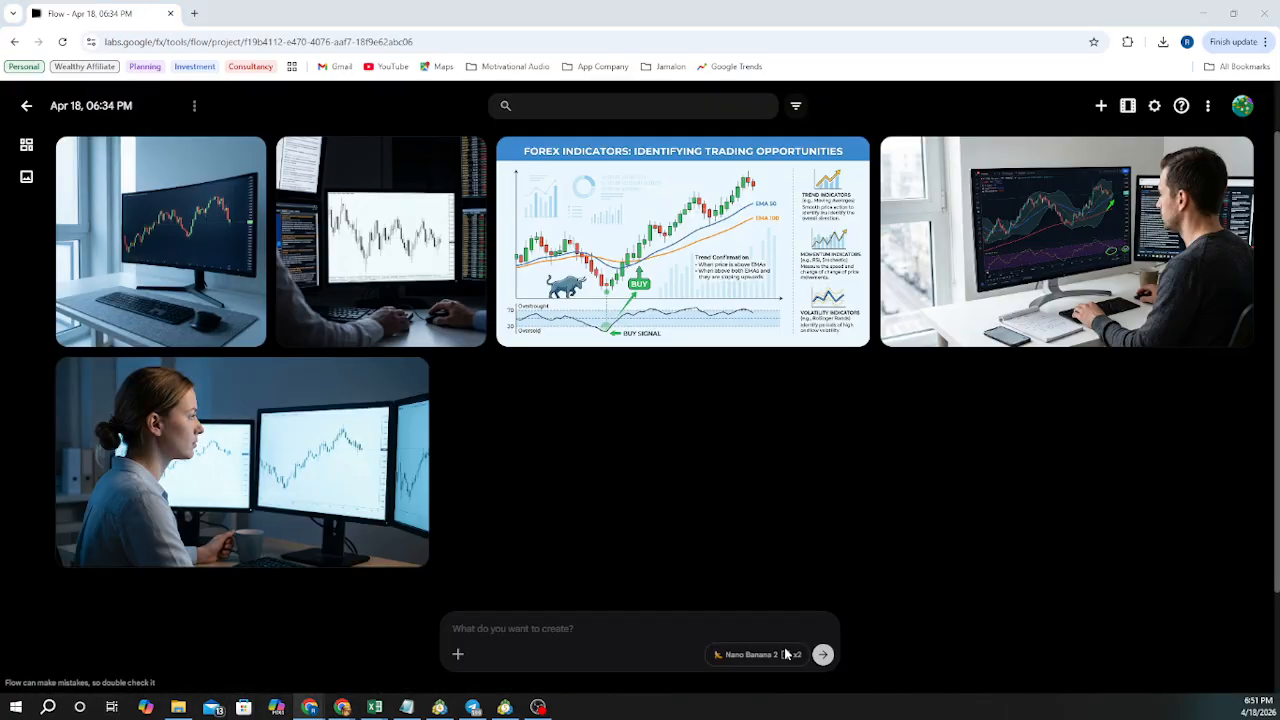
click(774, 650)
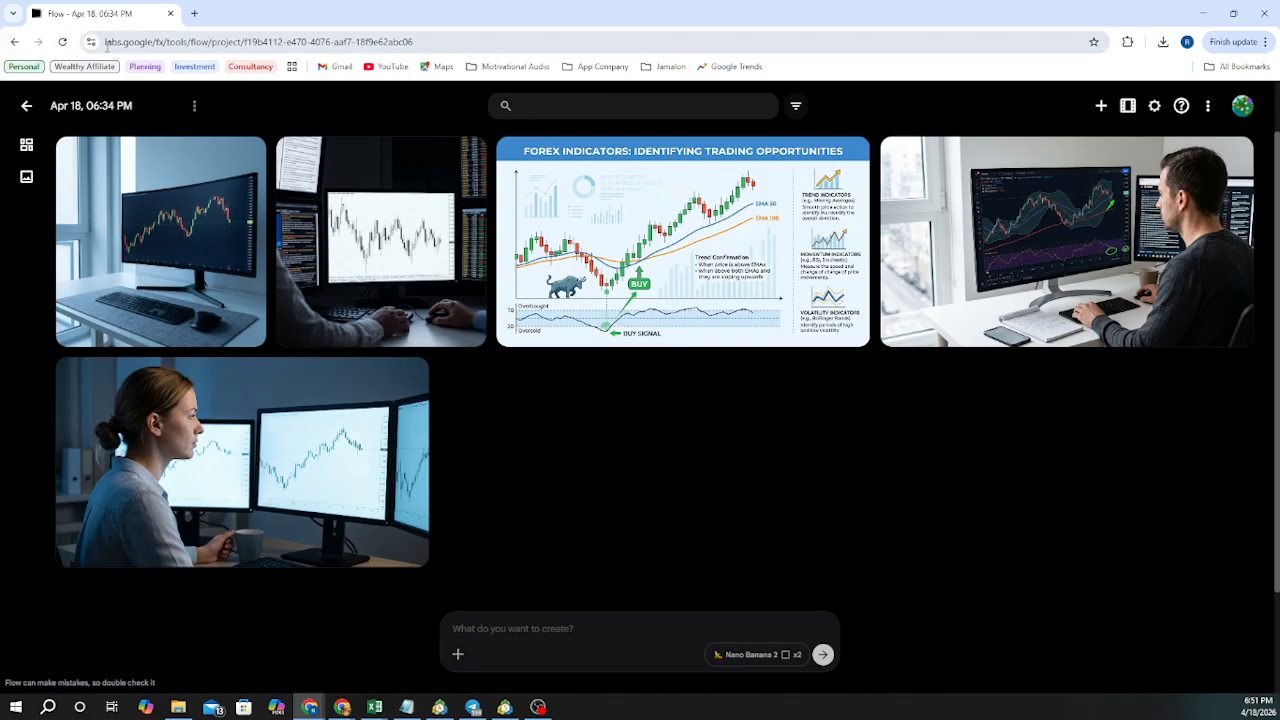
drag(108, 43, 243, 42)
key(ctrl+c)
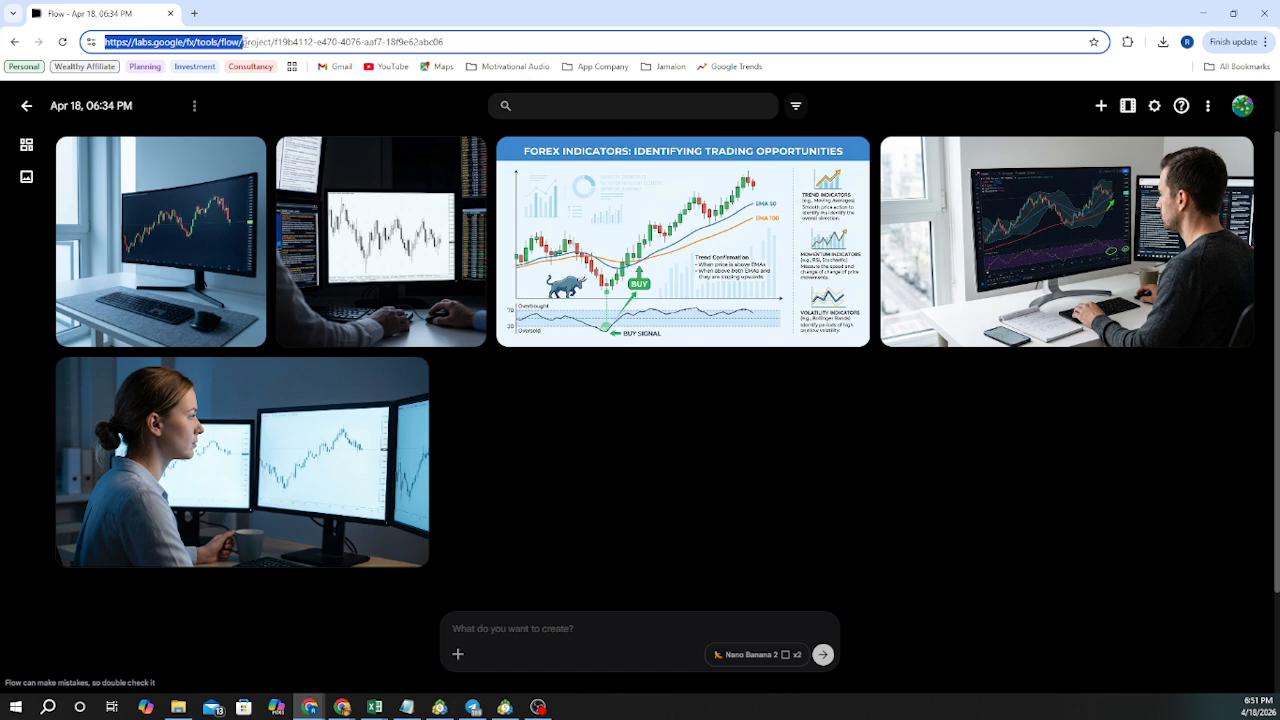
click(318, 704)
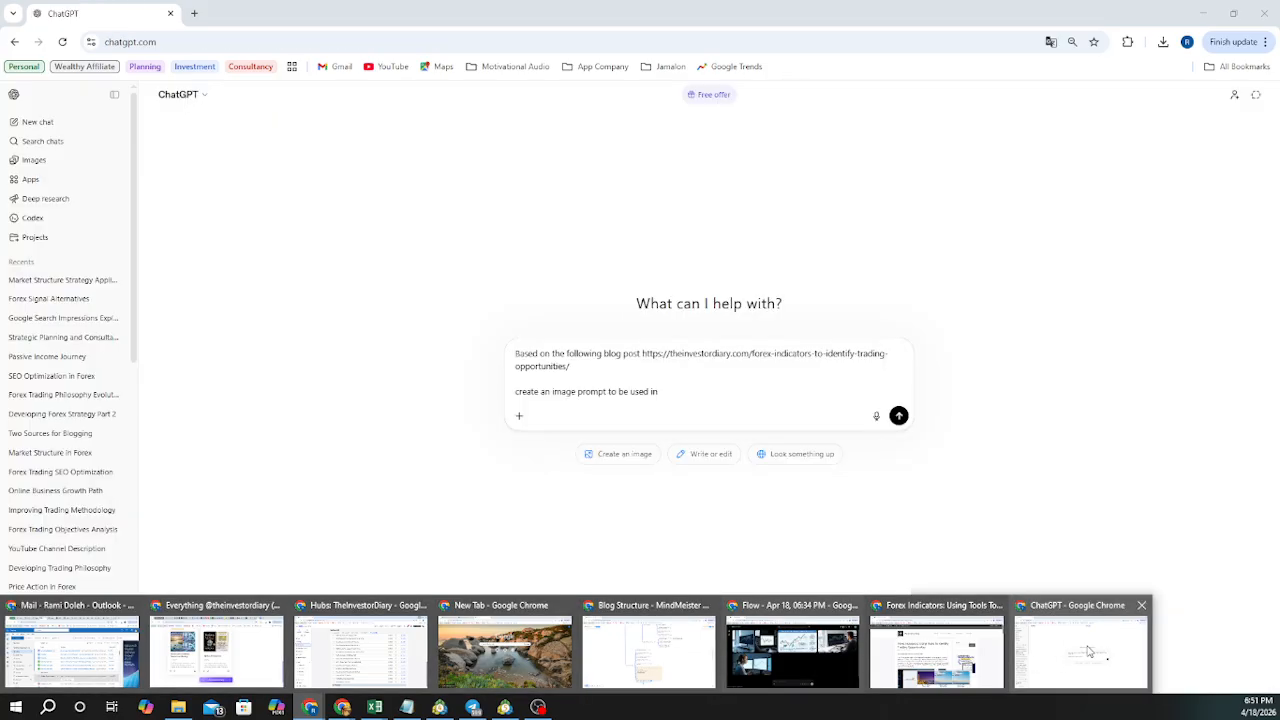
click(1090, 652)
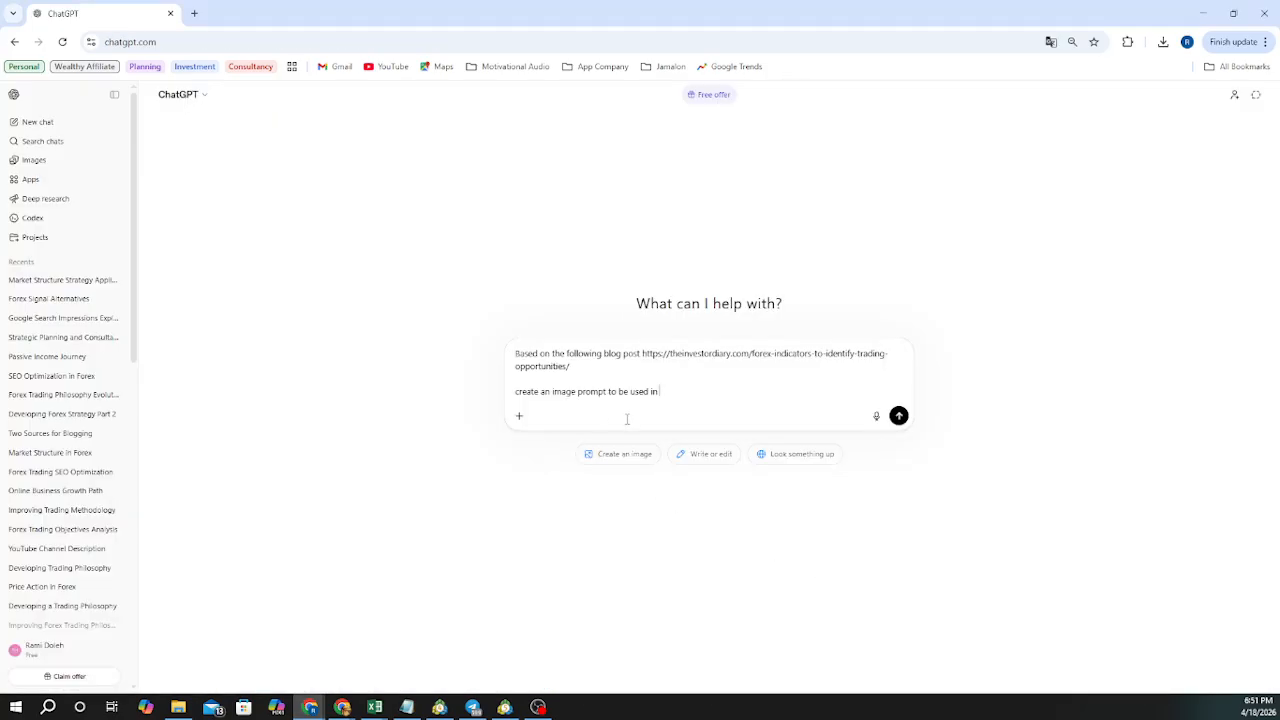
key(ctrl+v)
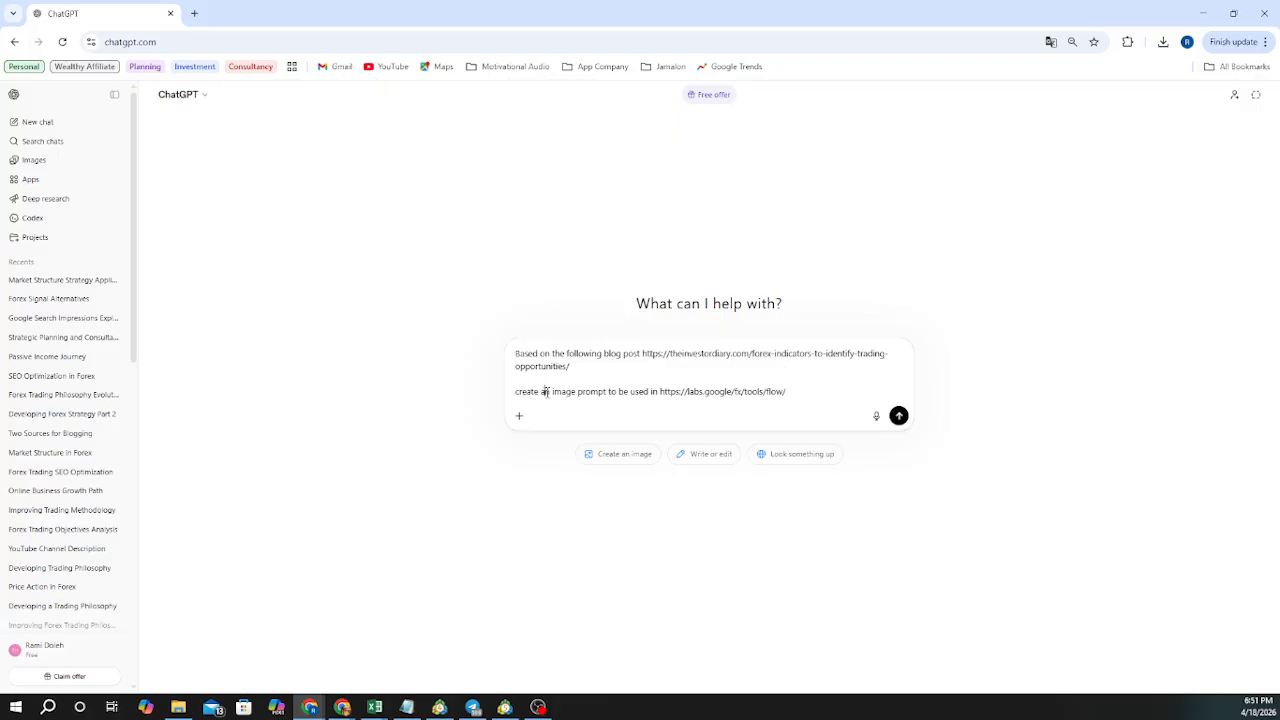
Change the request to "a suitable image prompt", append "to produce a featured image on wordpress for the blog post", and send it
key(BackSpace)
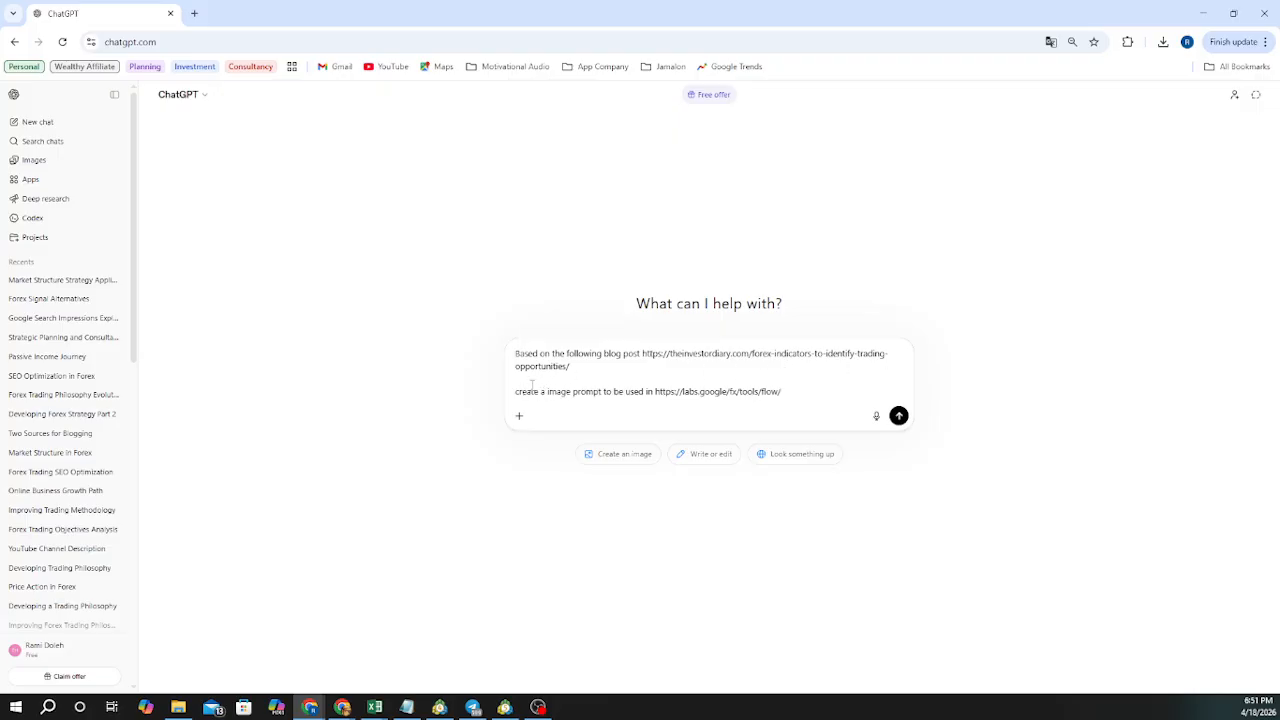
text(suitable)
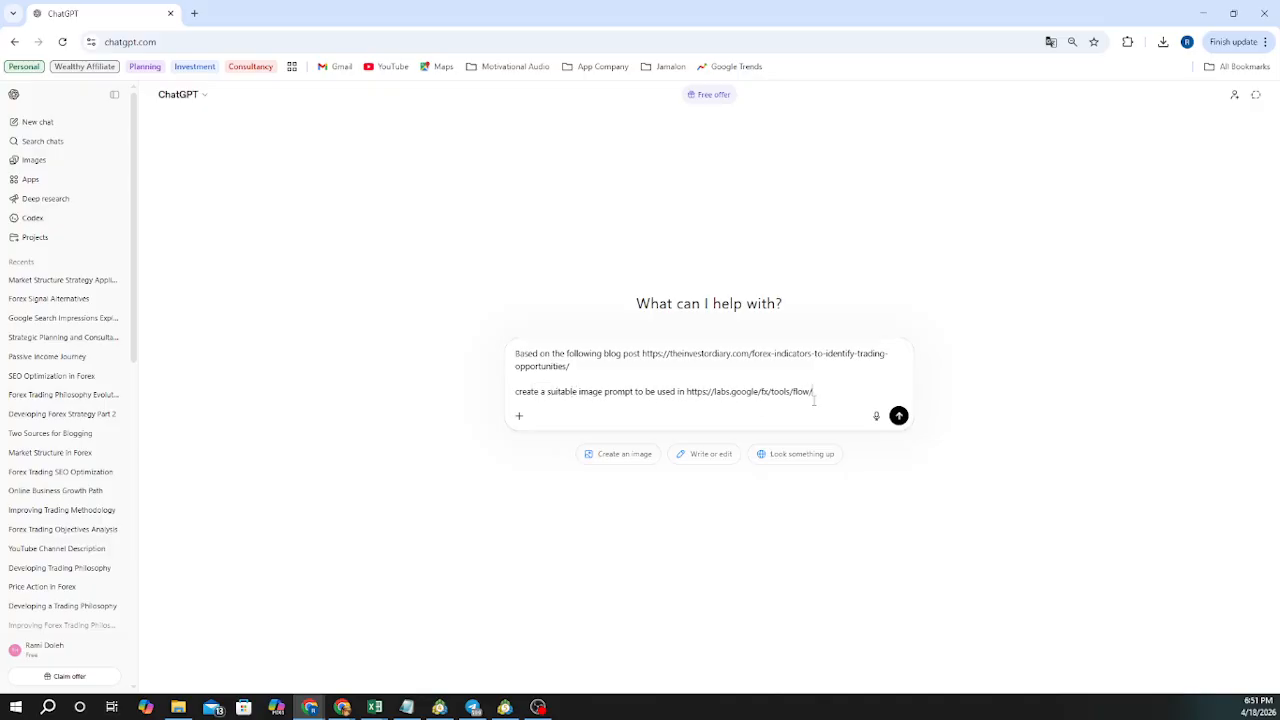
text( image prompt to be used in https://labs.google/fx/tools/flow/ to produce a featured image on )
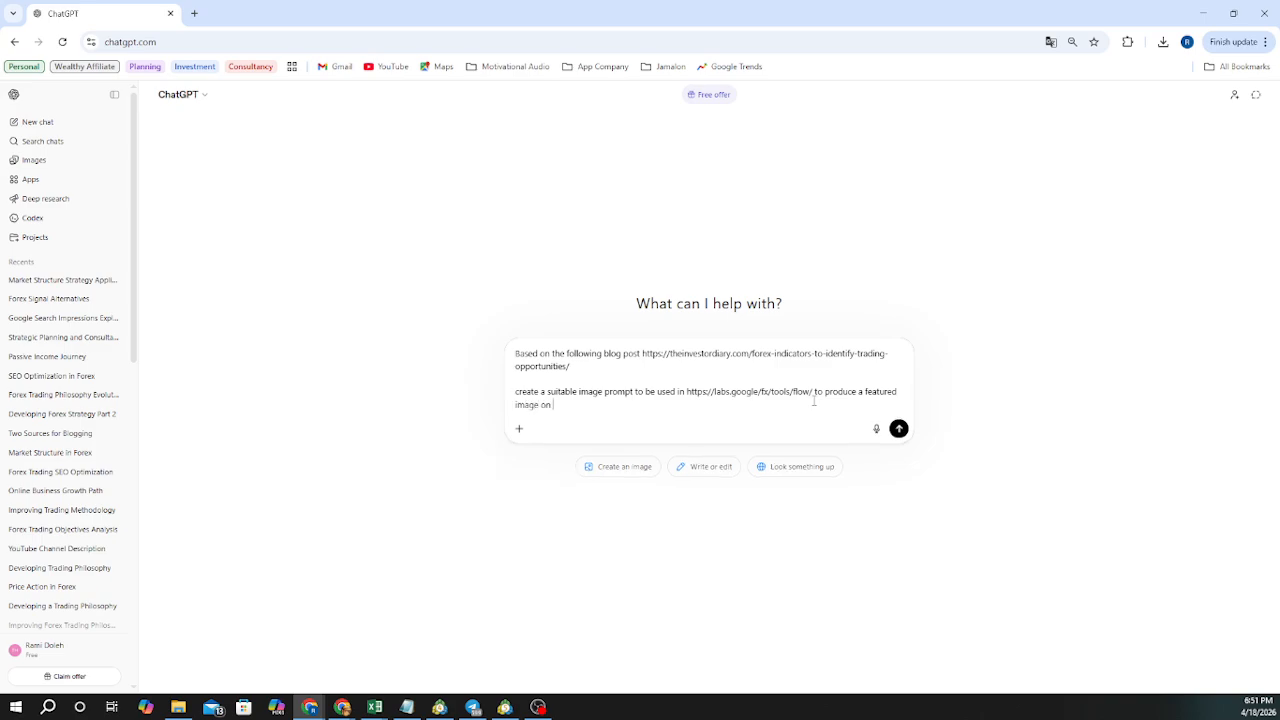
text(wordpress for the blog post)
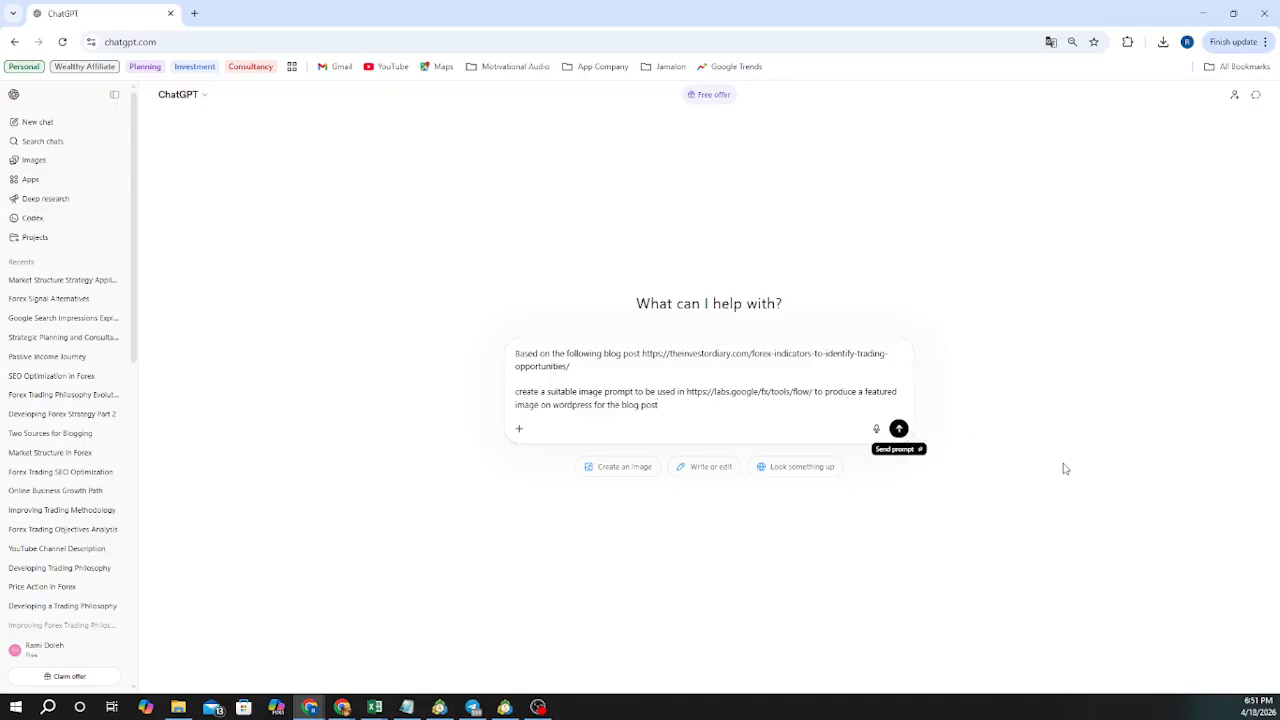
key(Return)
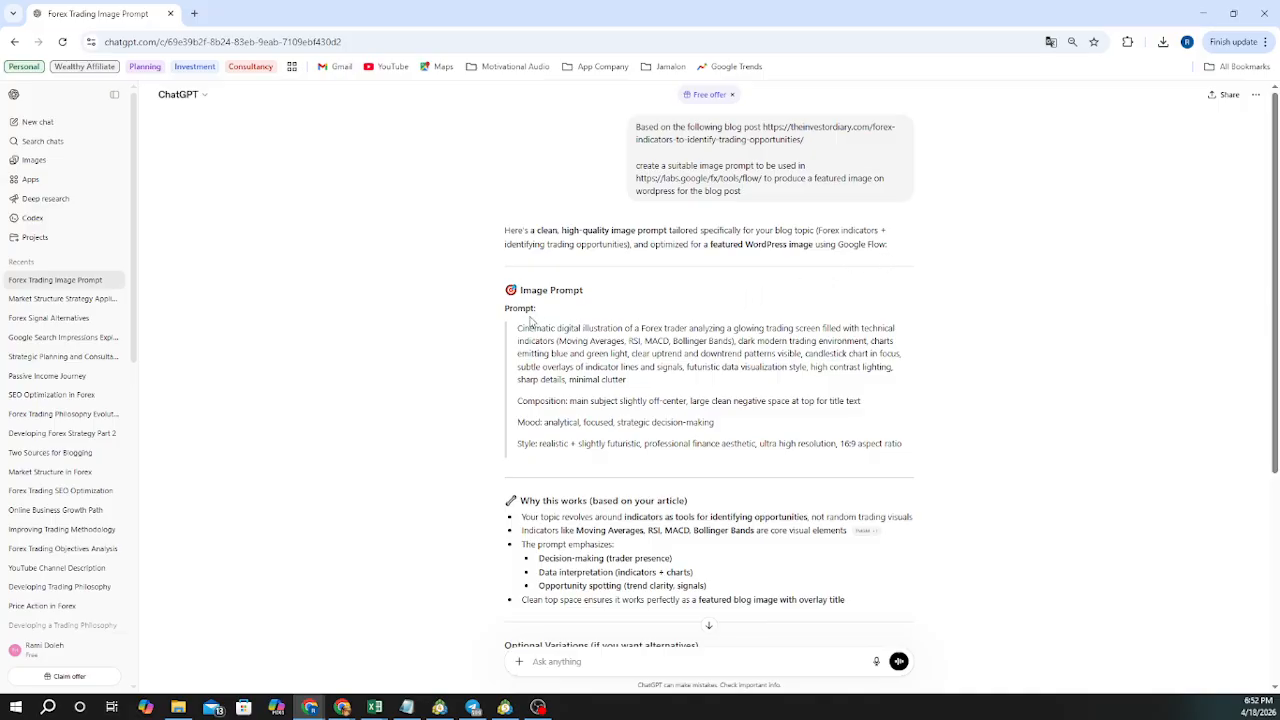
Review ChatGPT's reply, copy the full main image prompt including composition, mood and style, and switch to the Flow project
scroll(545, 340, down, 1)
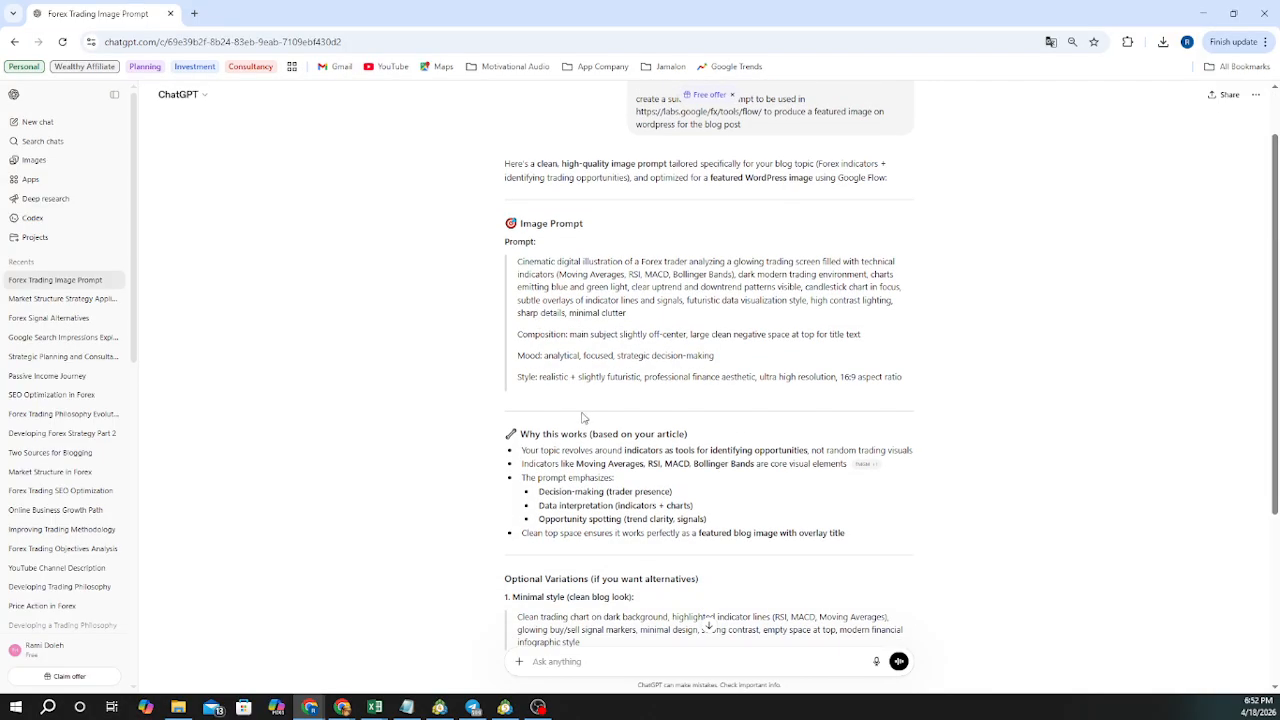
scroll(613, 430, down, 1)
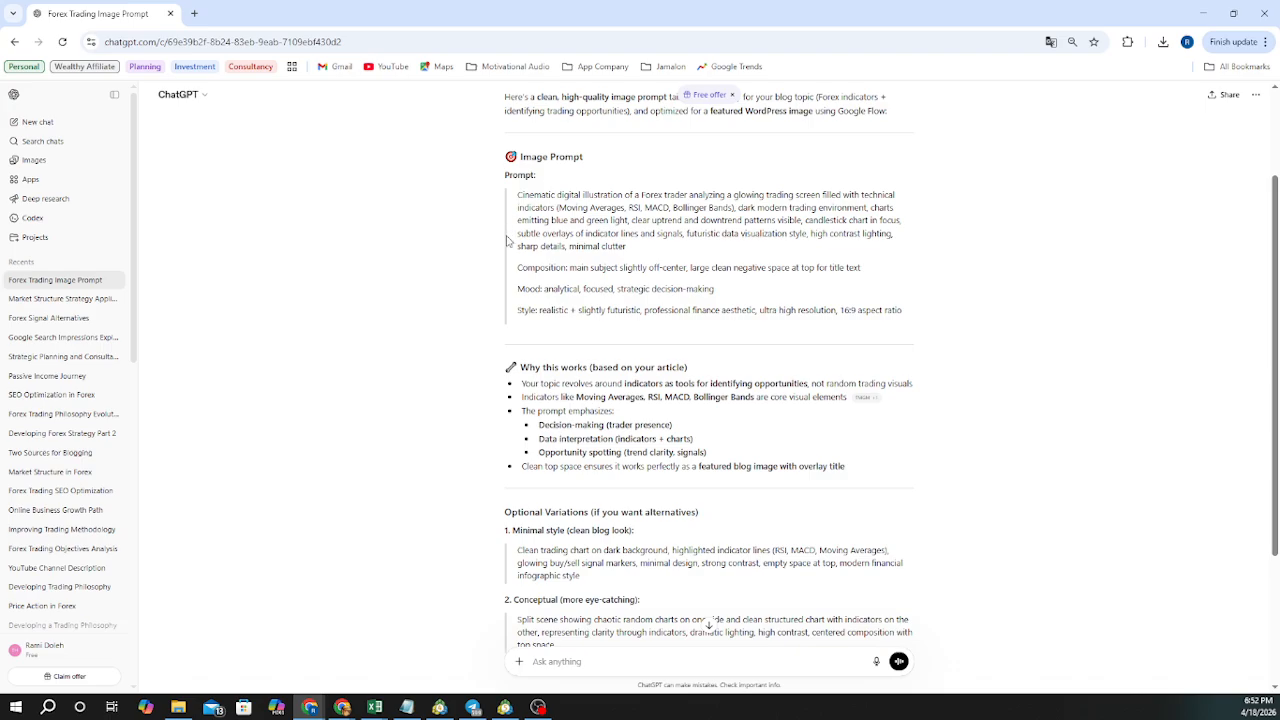
scroll(606, 484, down, 1)
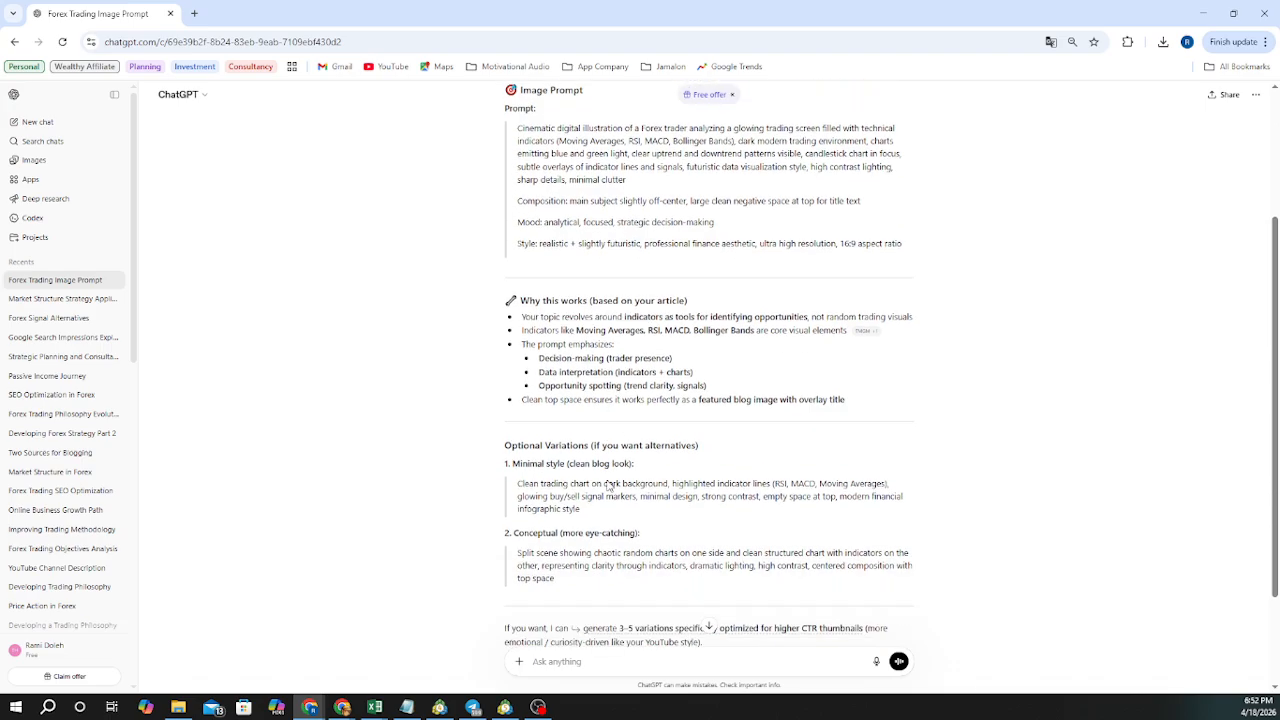
scroll(608, 479, down, 1)
scroll(607, 482, down, 1)
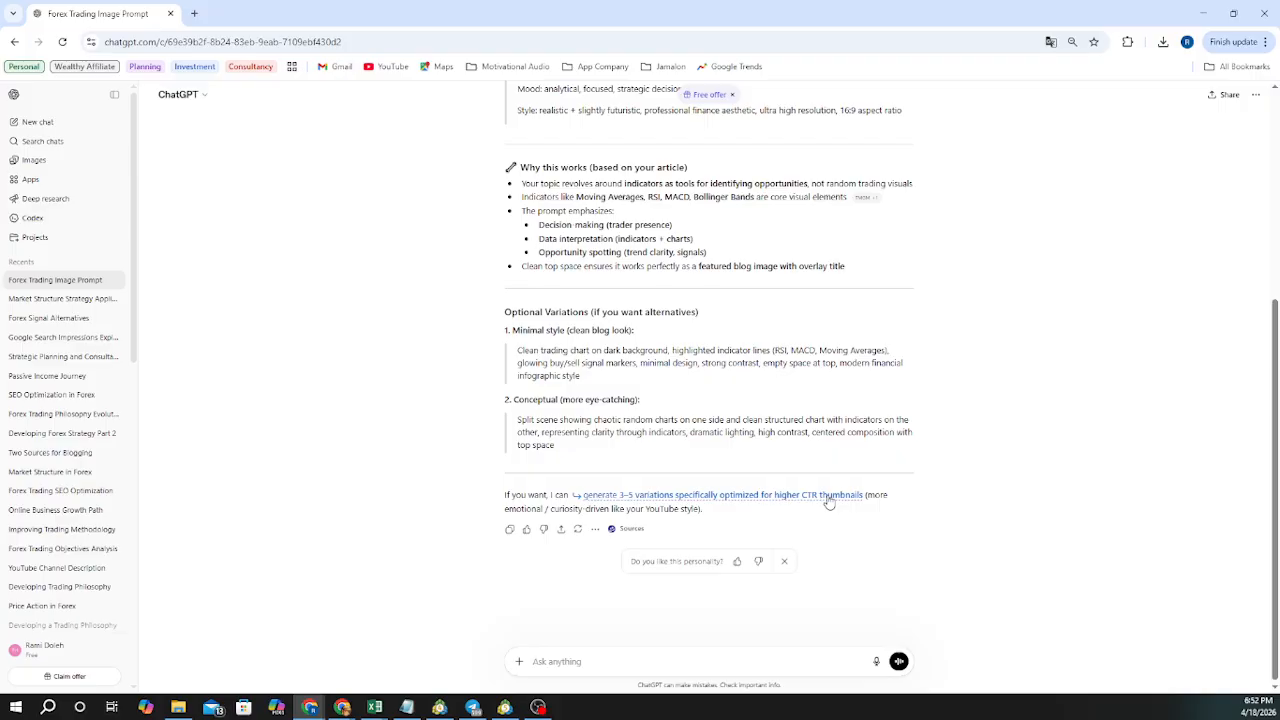
scroll(781, 398, up, 4)
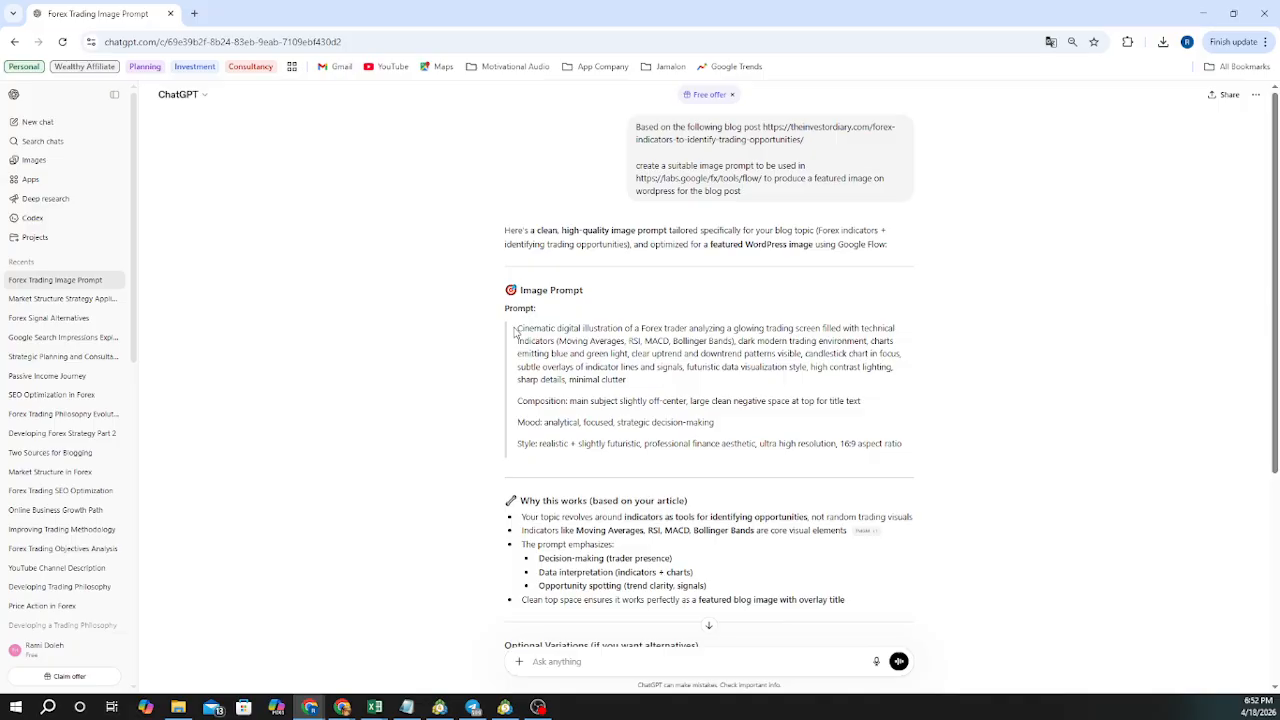
drag(516, 333, 943, 447)
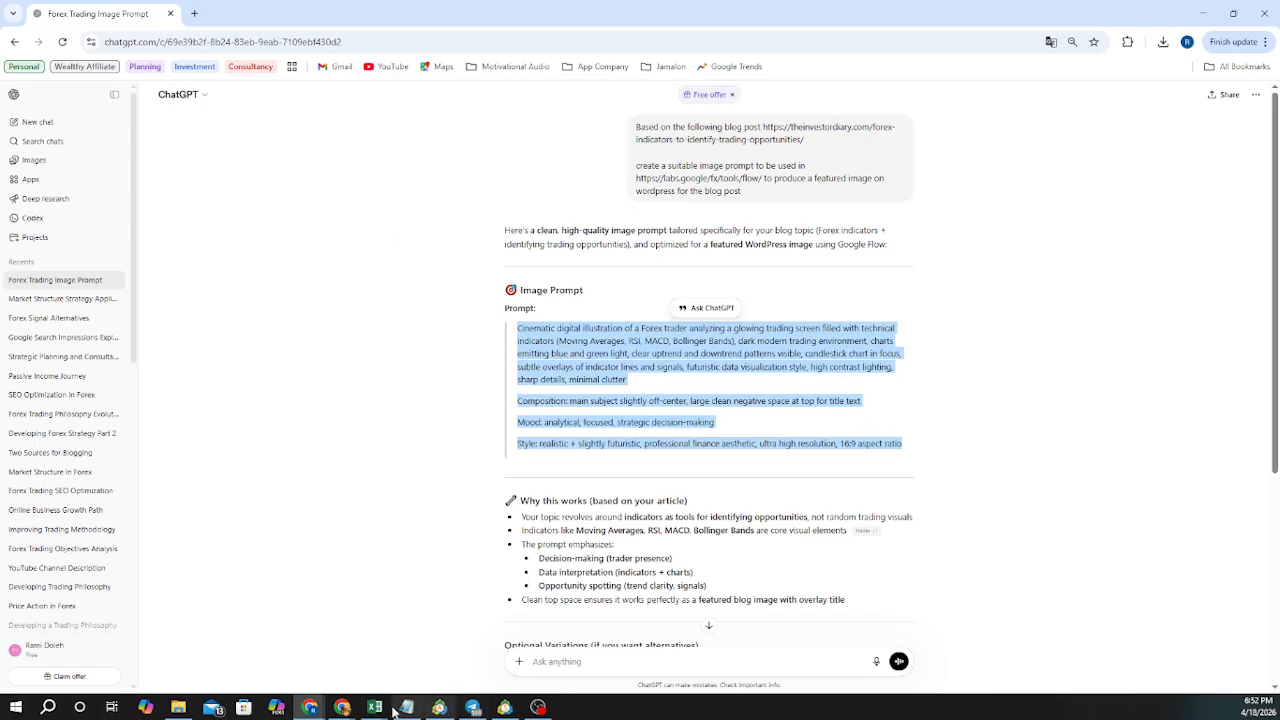
mouse_move(312, 708)
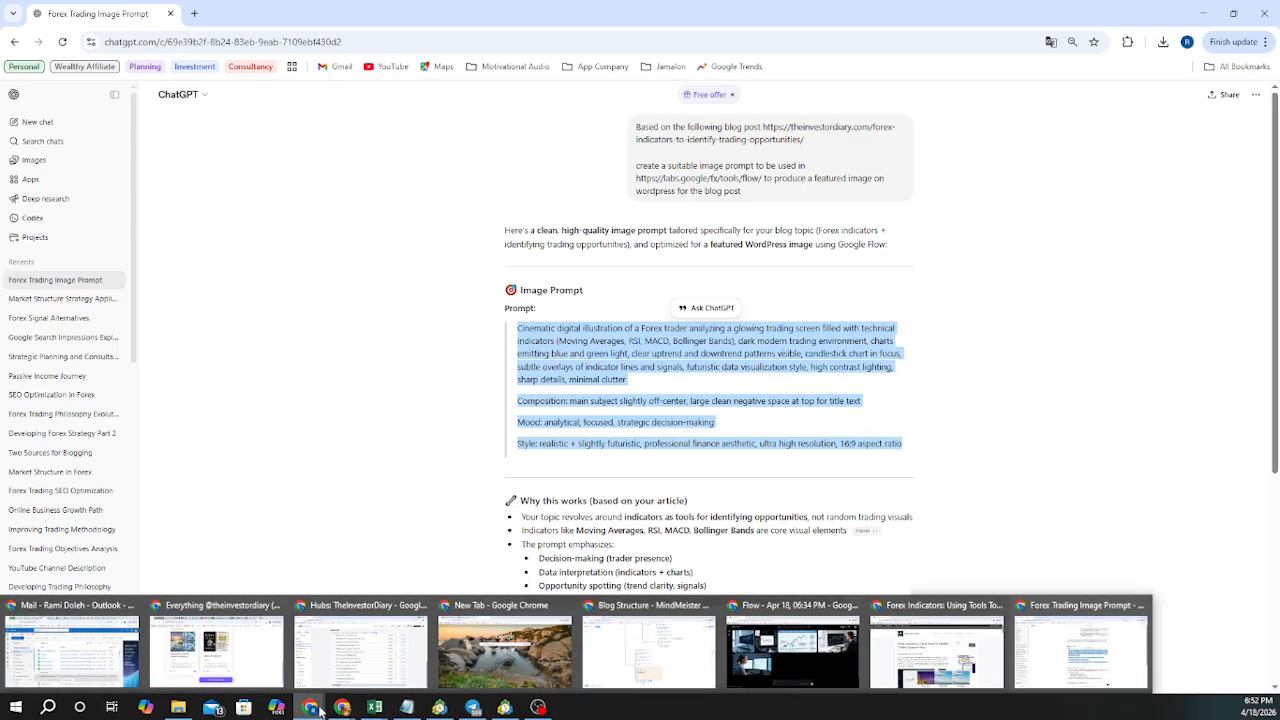
click(790, 652)
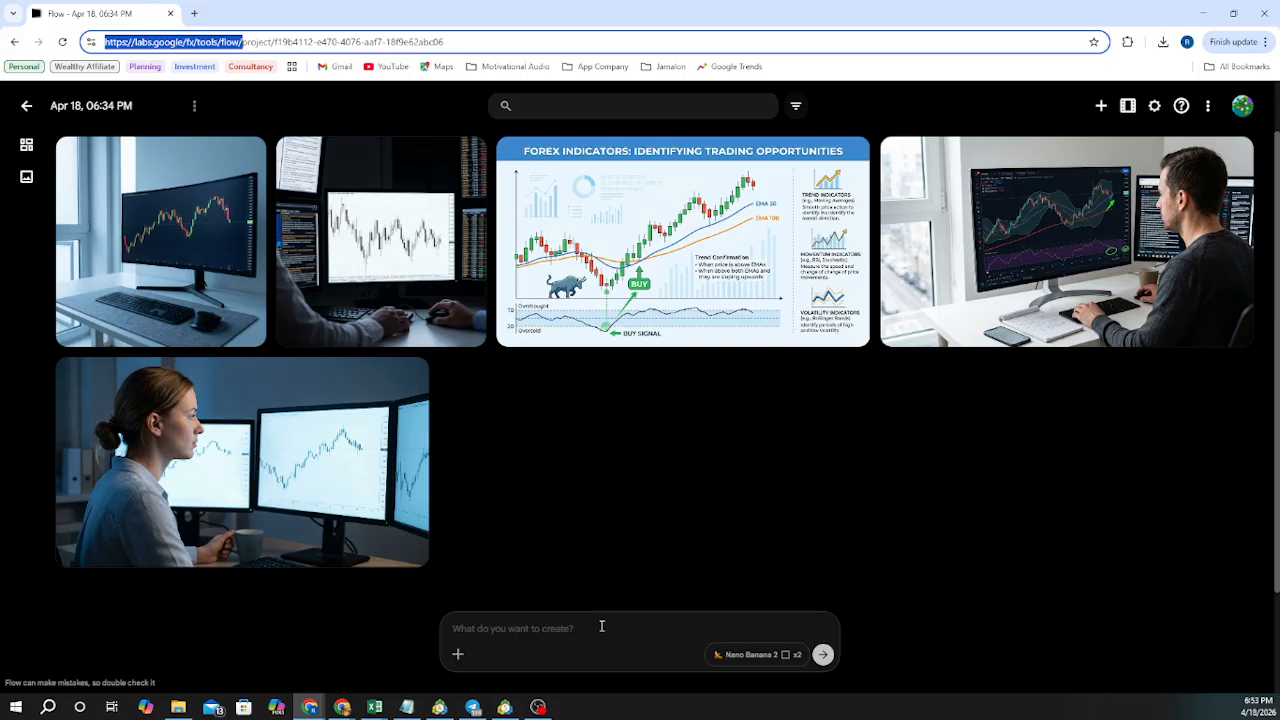
Generate two images in Flow from the copied cinematic Forex trader prompt at a 16:9 aspect ratio with Nano Banana 2
click(601, 626)
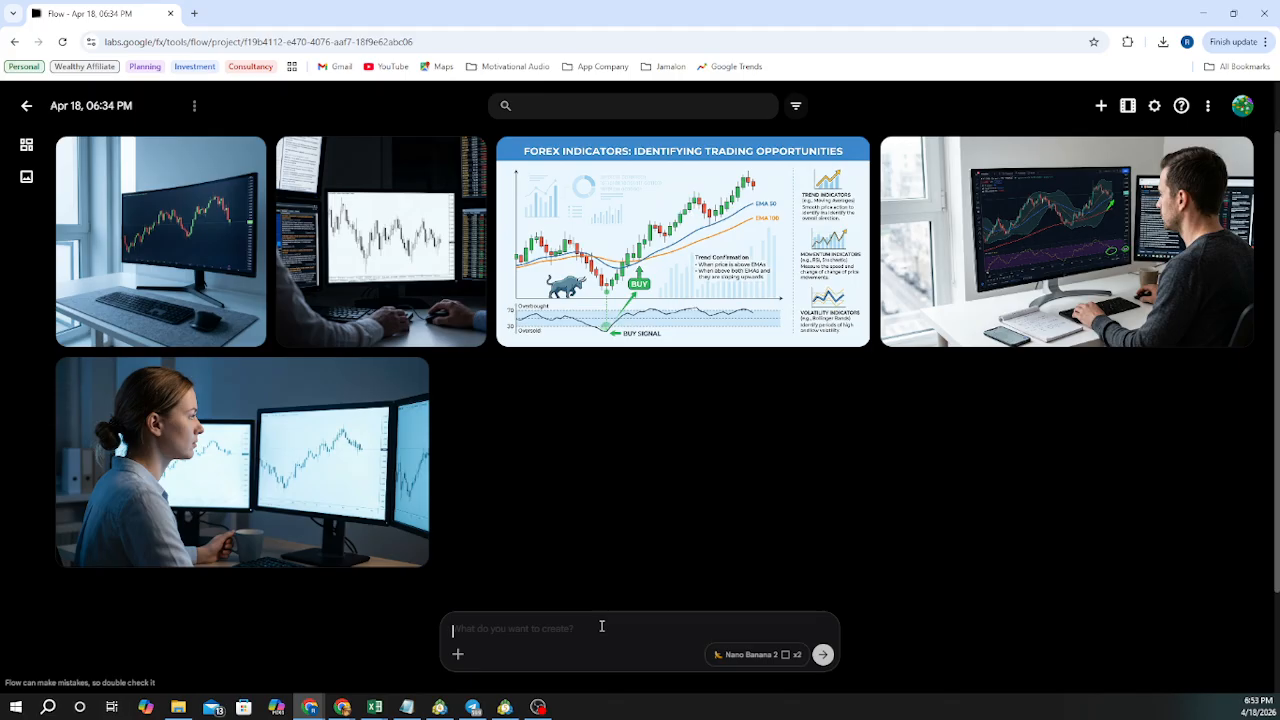
key(ctrl+v)
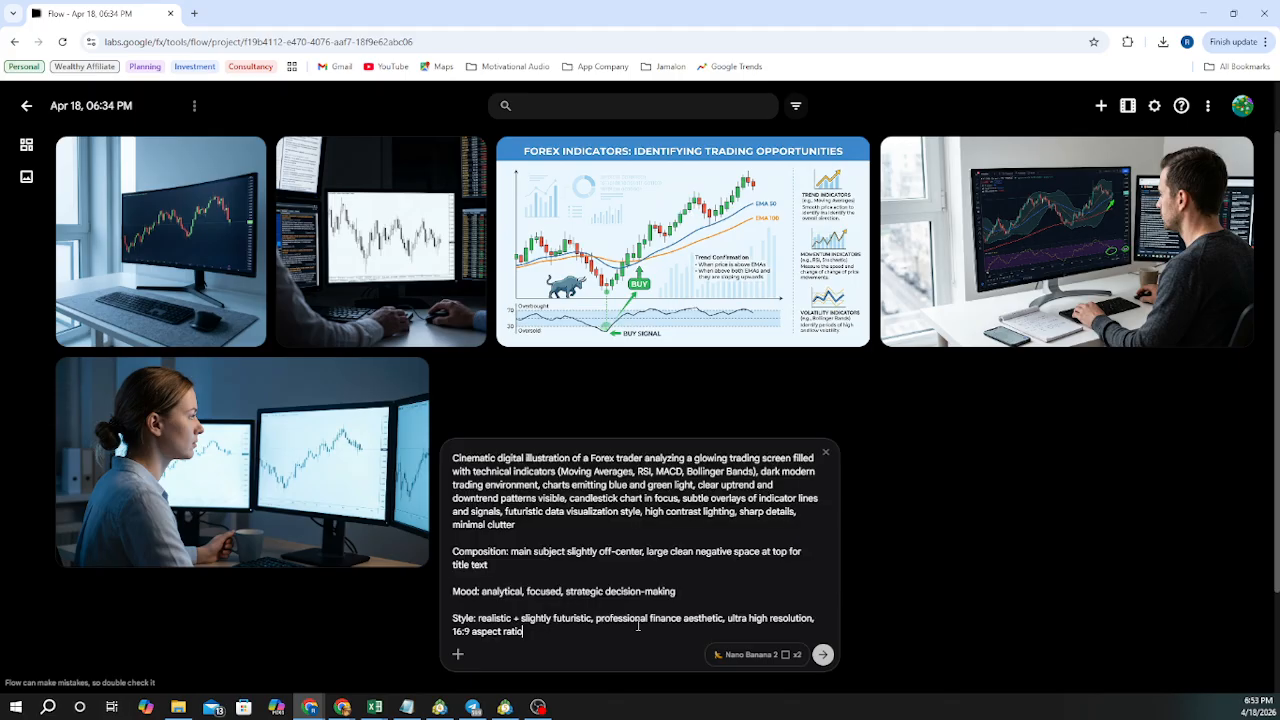
click(786, 656)
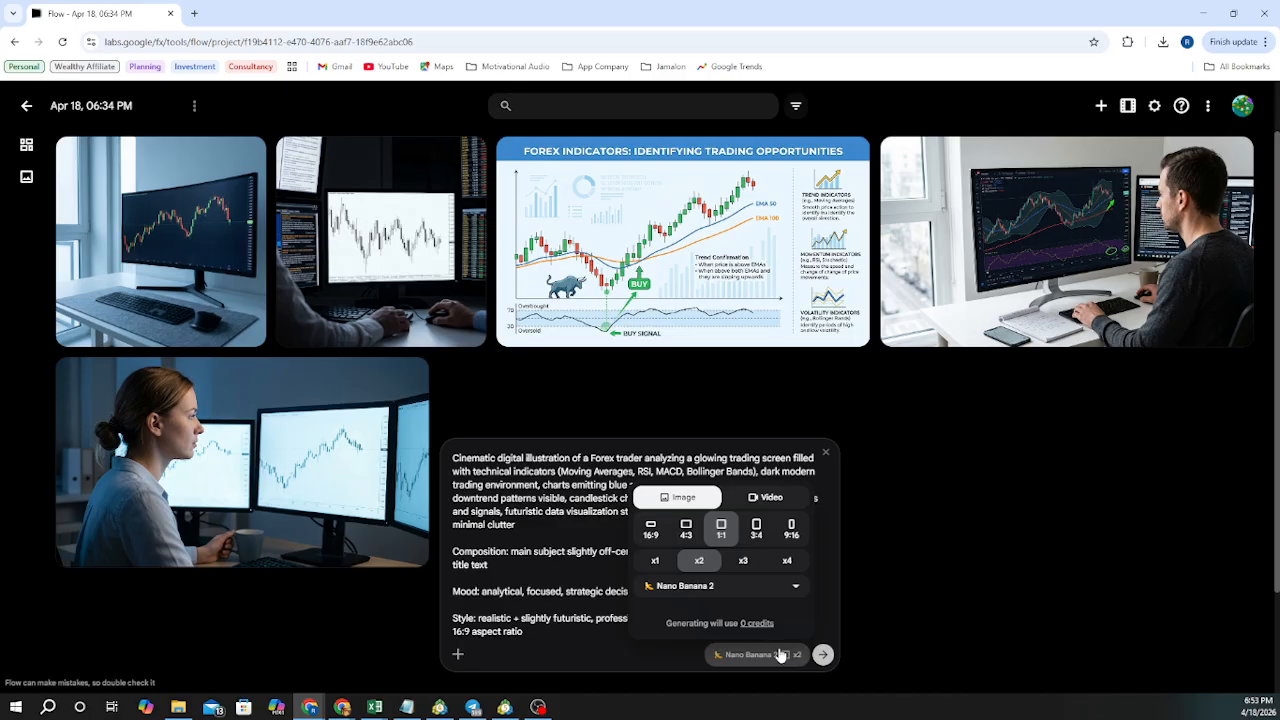
click(651, 533)
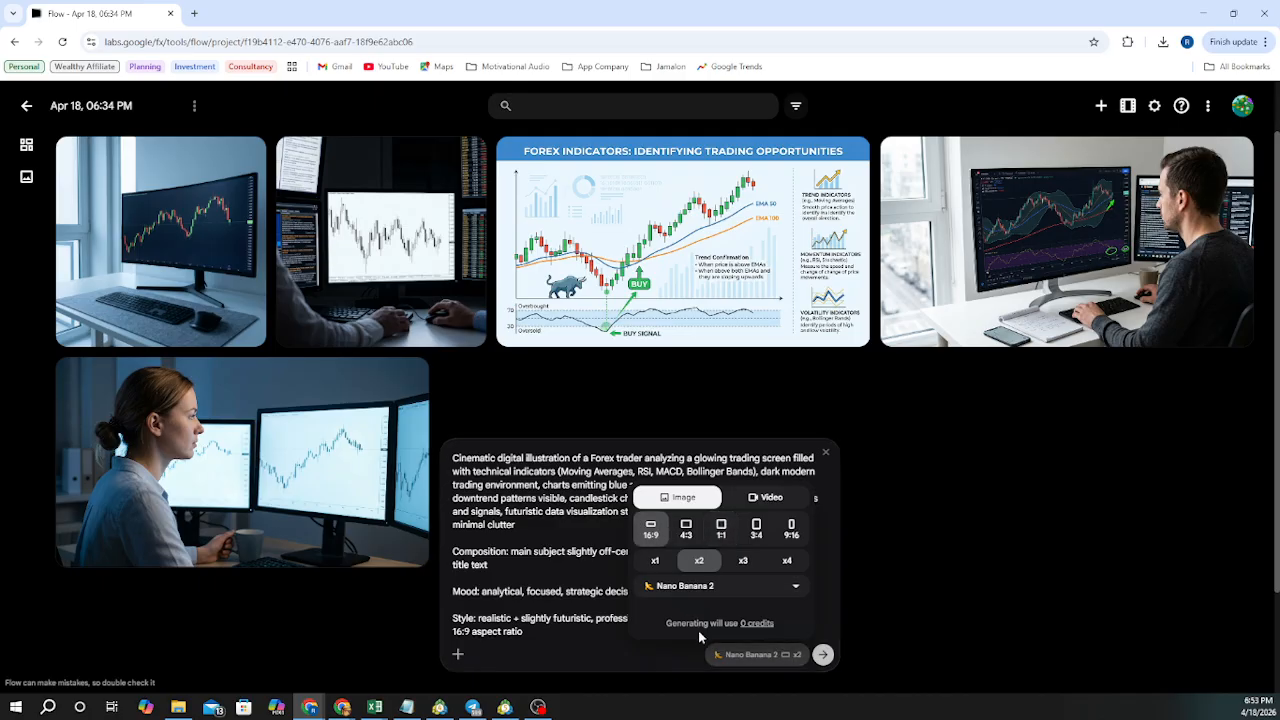
click(822, 654)
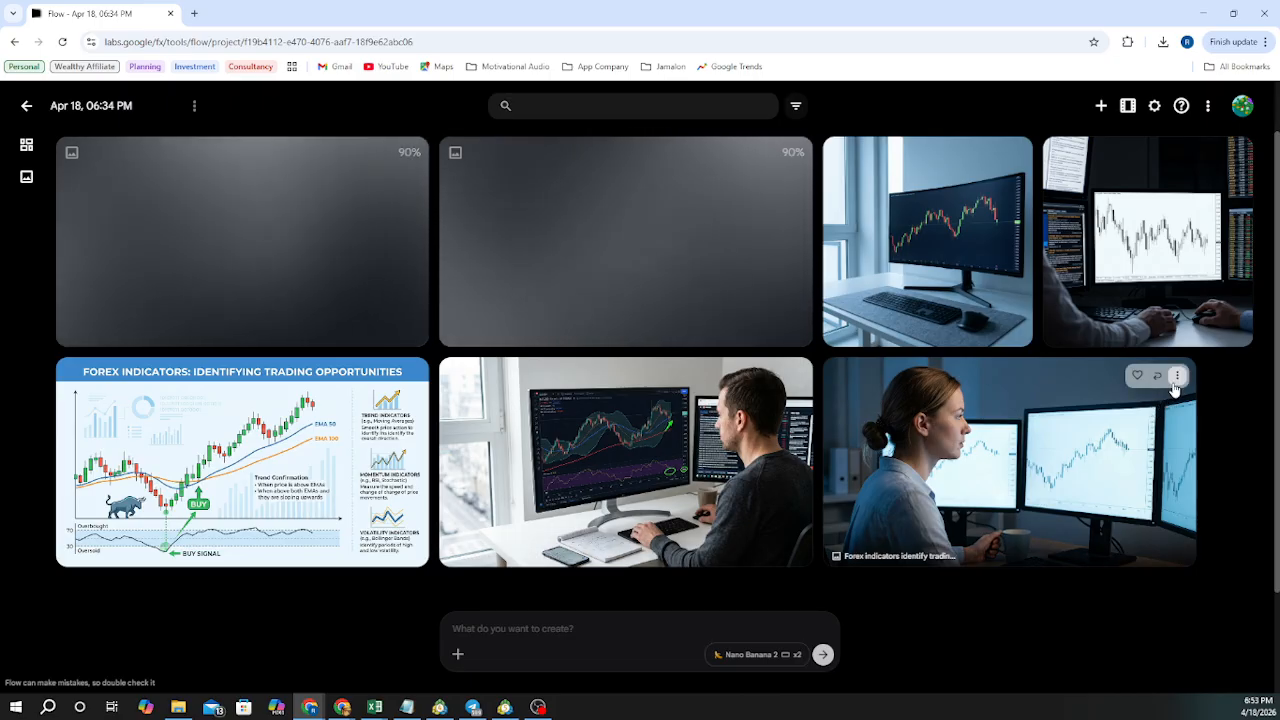
Delete the image of the woman sitting in front of several chart monitors from the Flow project
click(1177, 375)
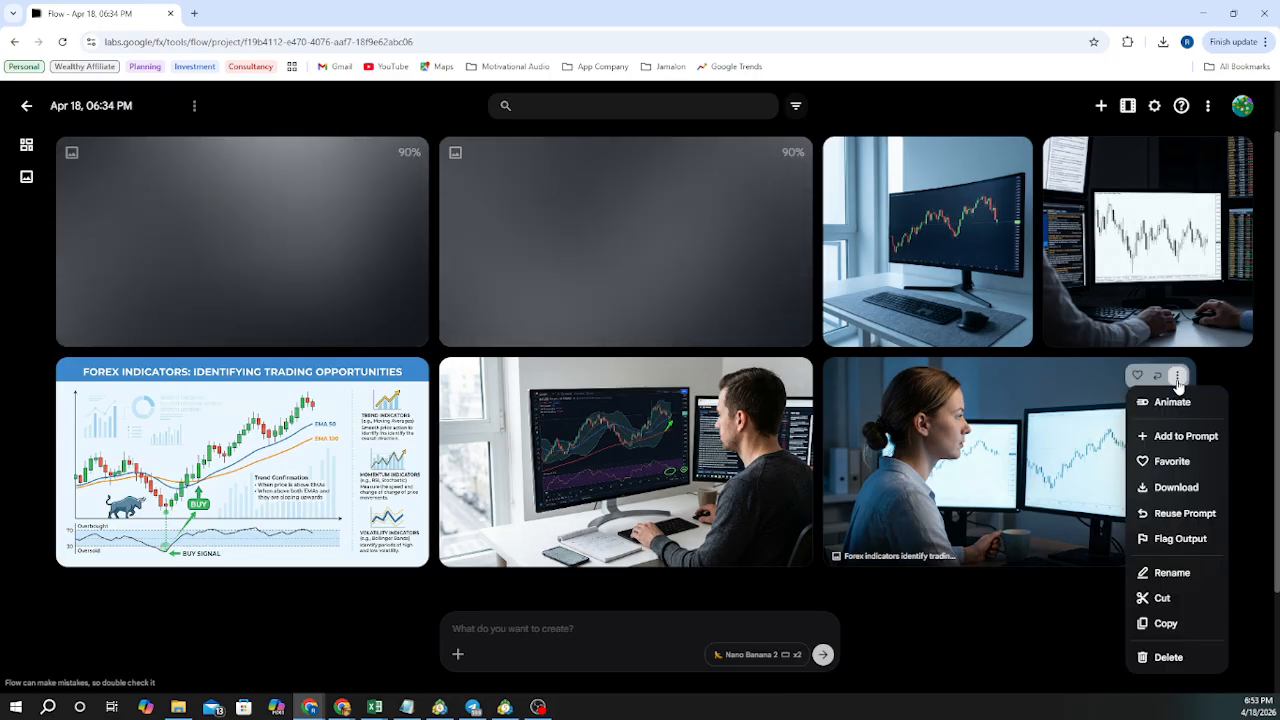
click(1168, 657)
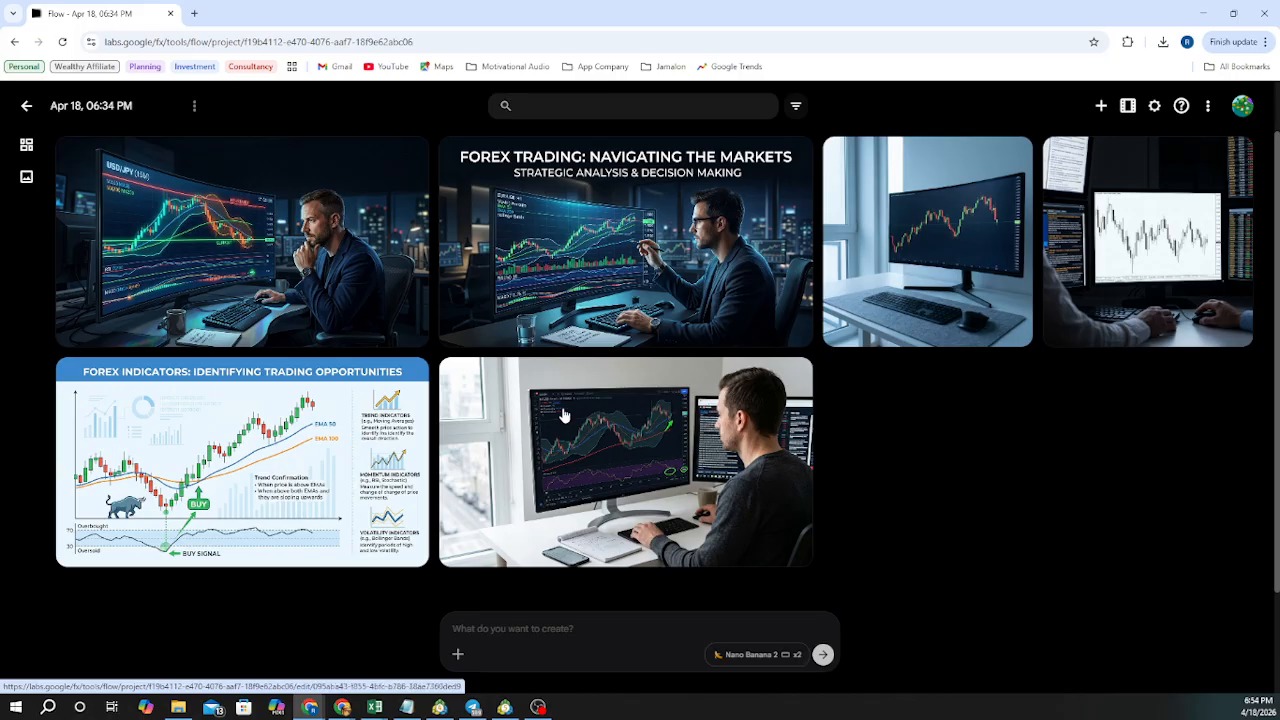
Reuse the "Forex Trading: Navigating the Markets" image's prompt without the word "digital" to generate two more 16:9 images
click(773, 156)
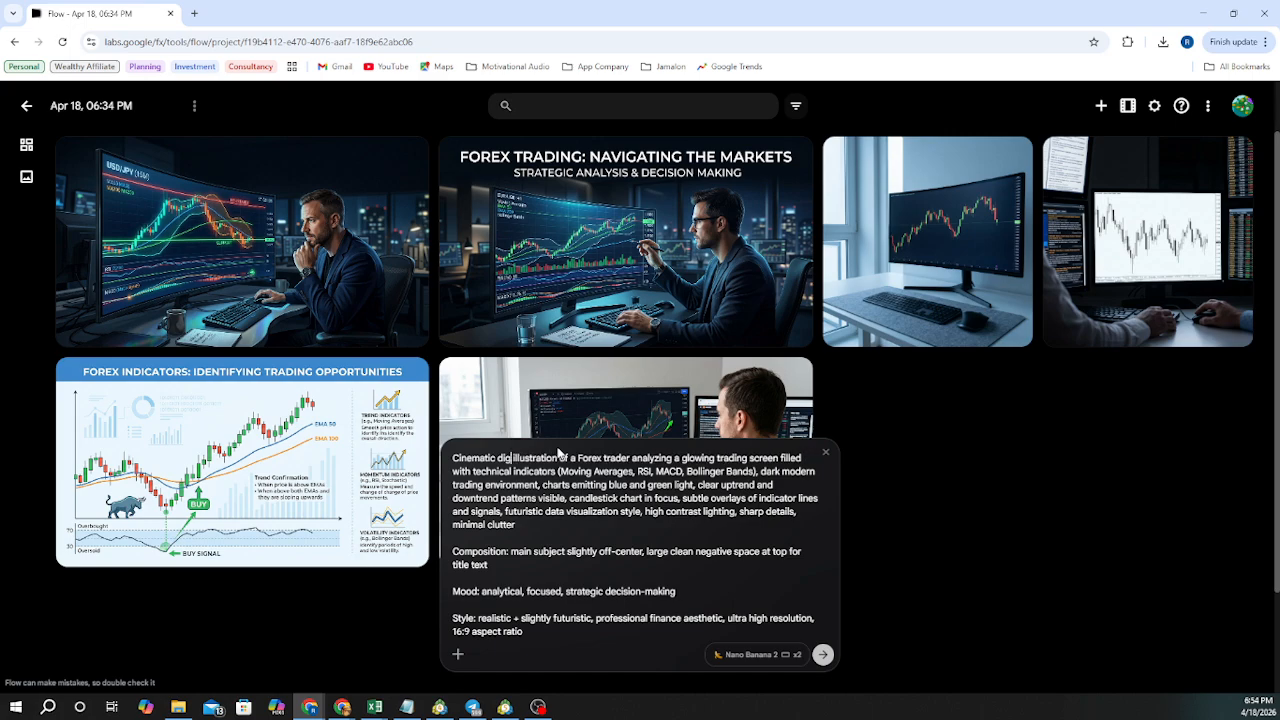
key(BackSpace)
key(BackSpace)
key(BackSpace)
key(BackSpace)
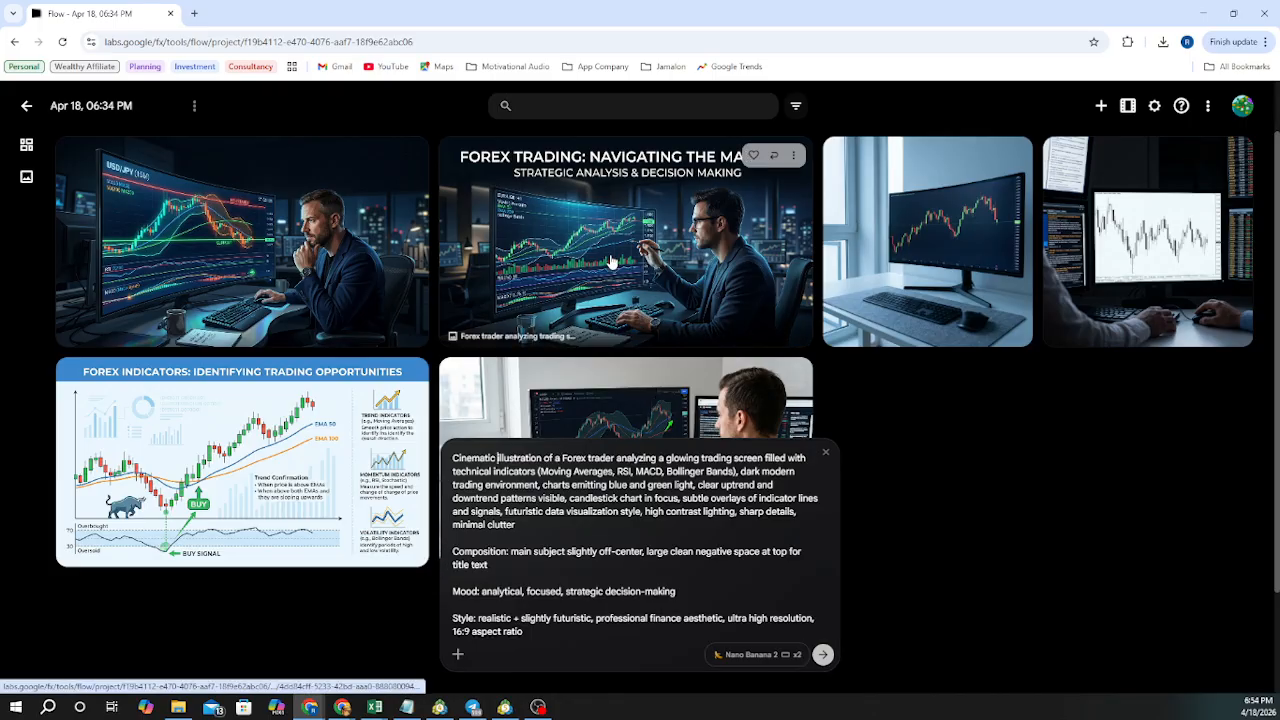
click(822, 654)
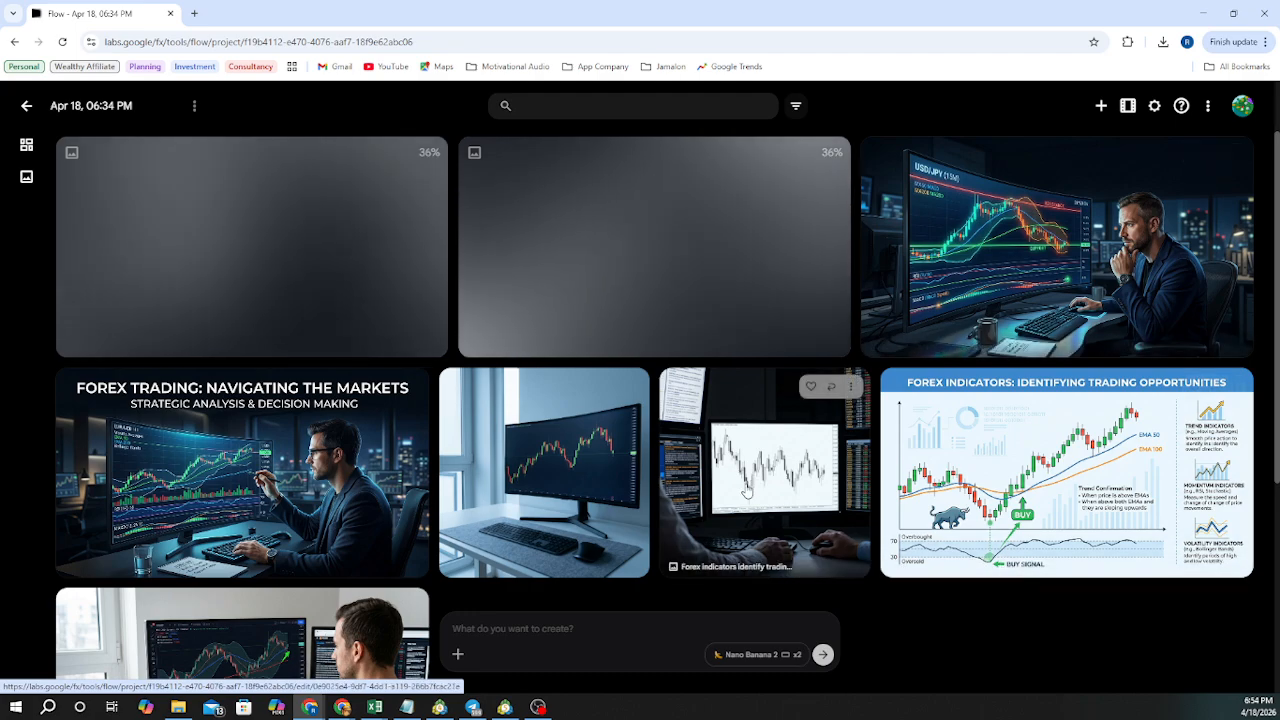
Delete the four older Forex indicators images from the Flow project: the white-chart monitor, the empty desk, the infographic and the man at the white desk
click(850, 386)
click(840, 667)
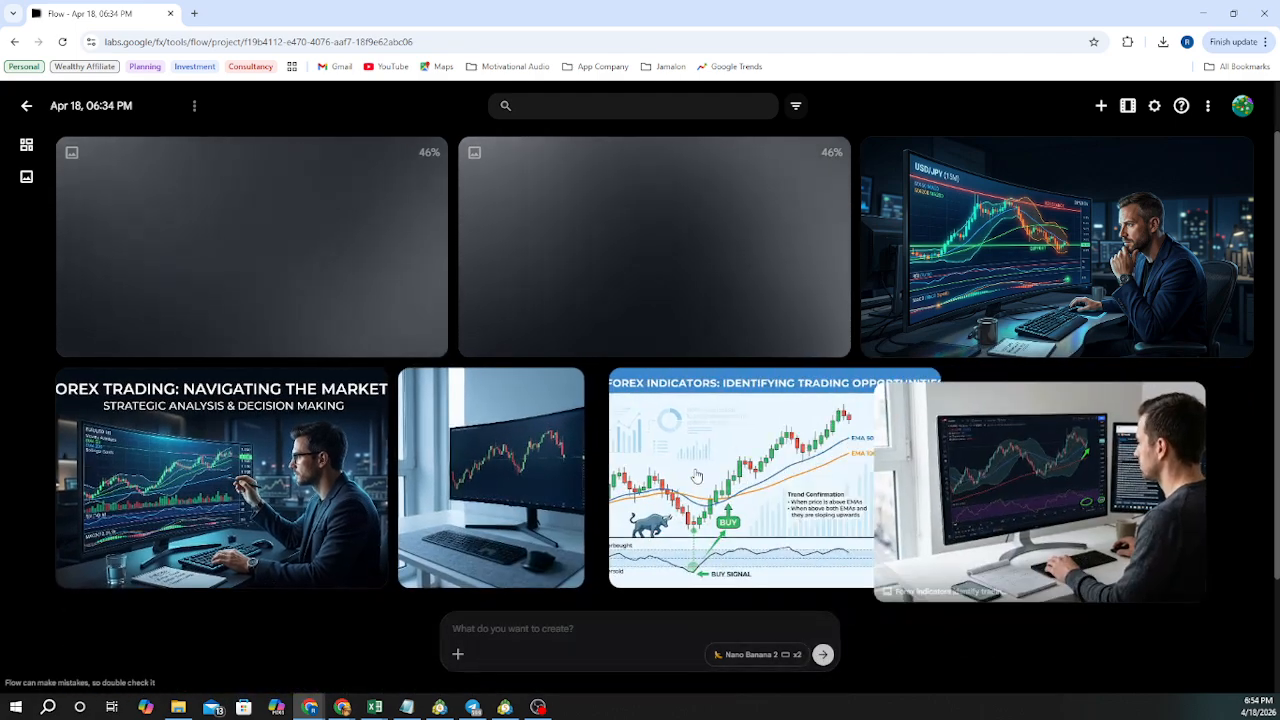
click(561, 386)
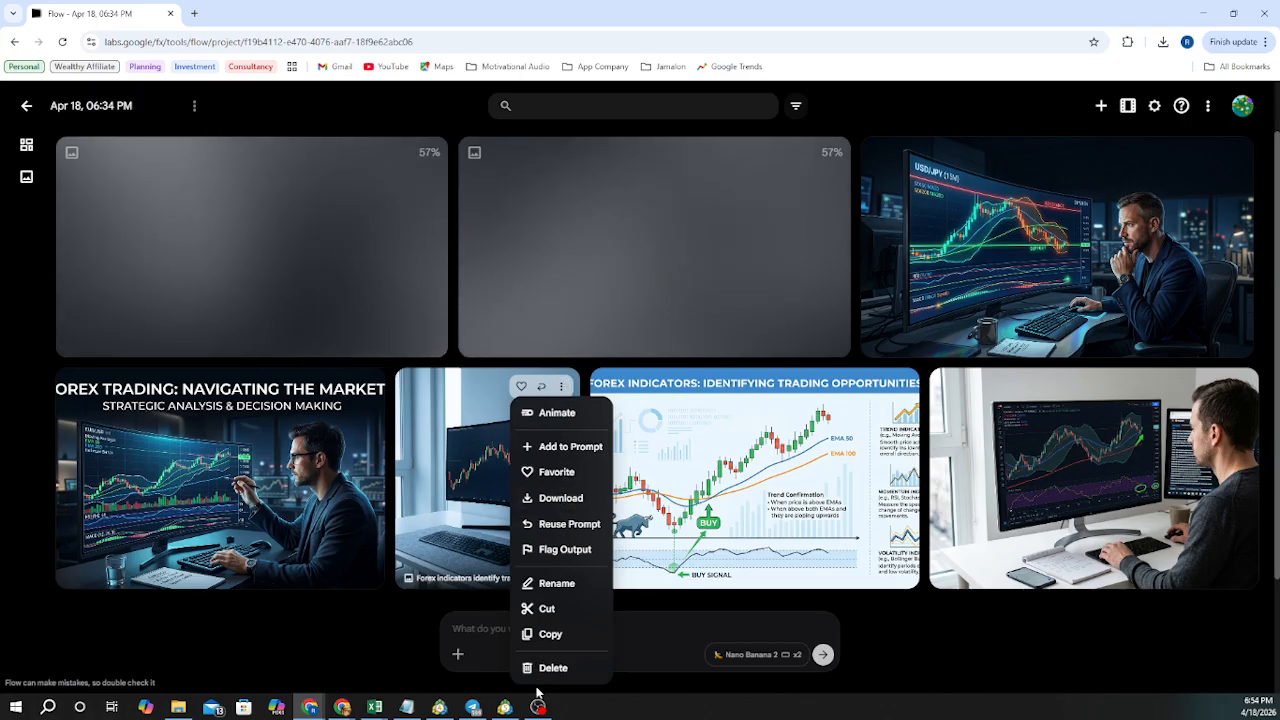
click(553, 668)
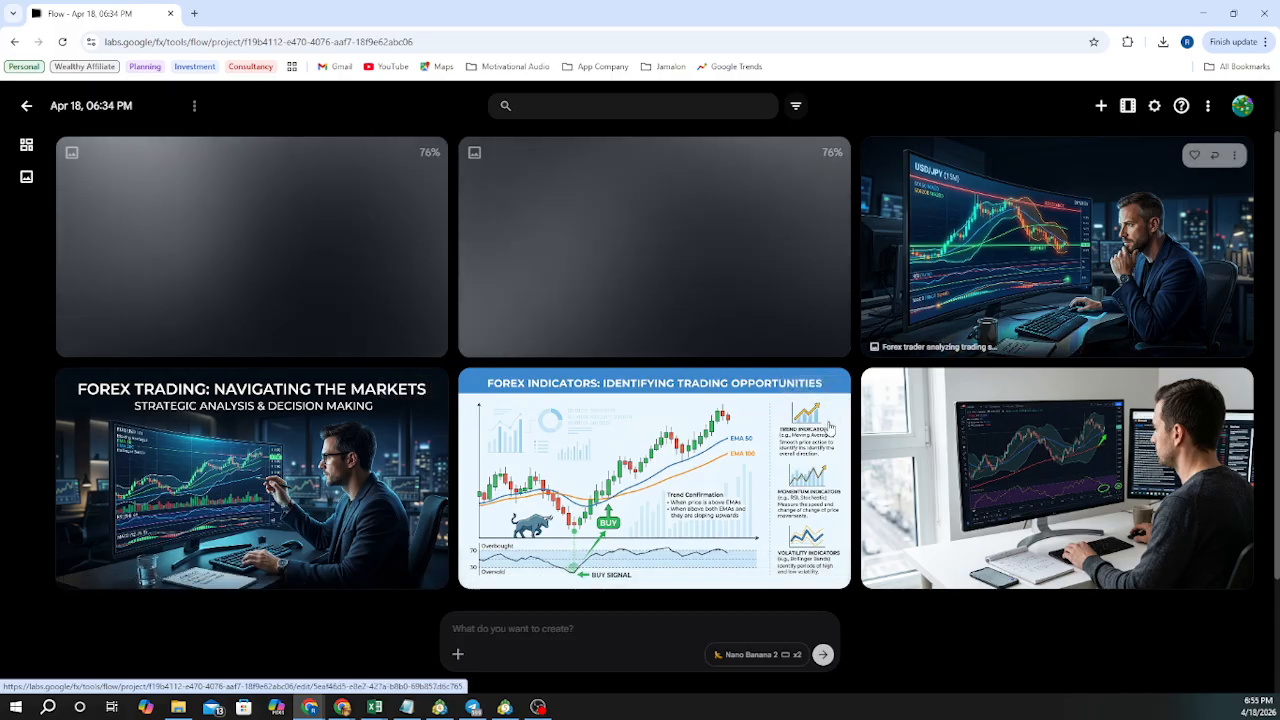
click(832, 388)
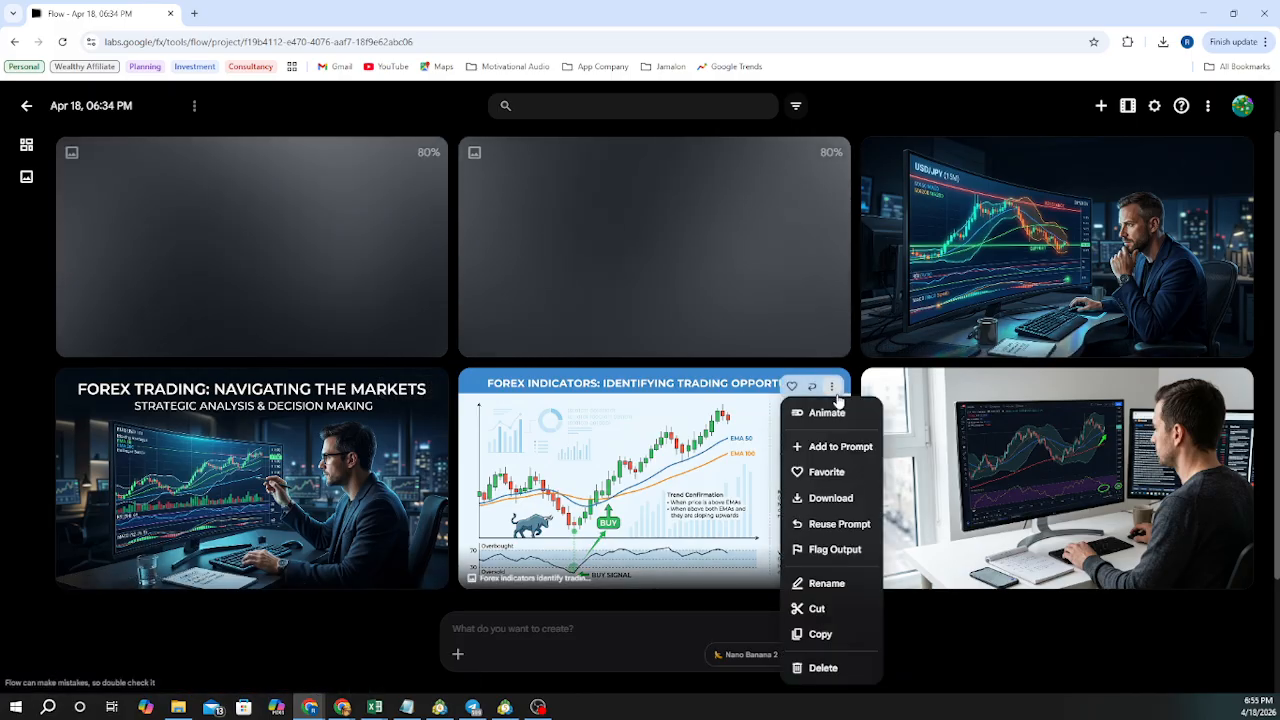
click(826, 667)
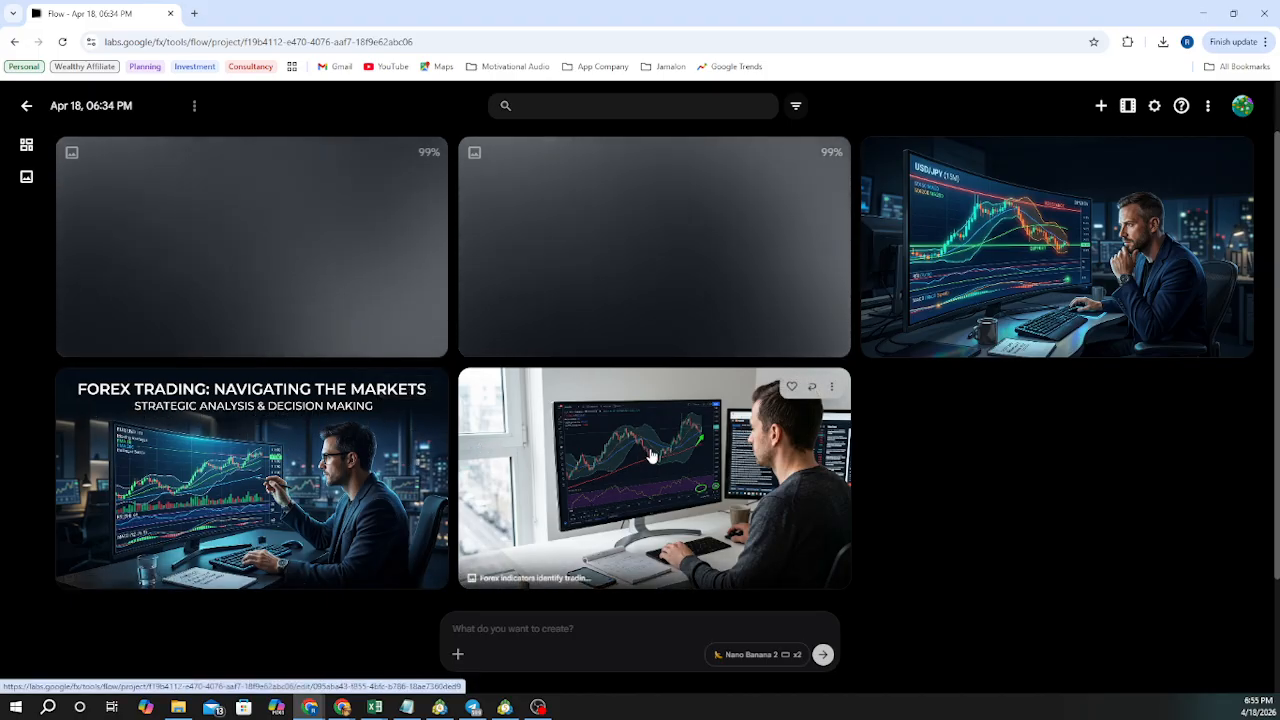
click(831, 386)
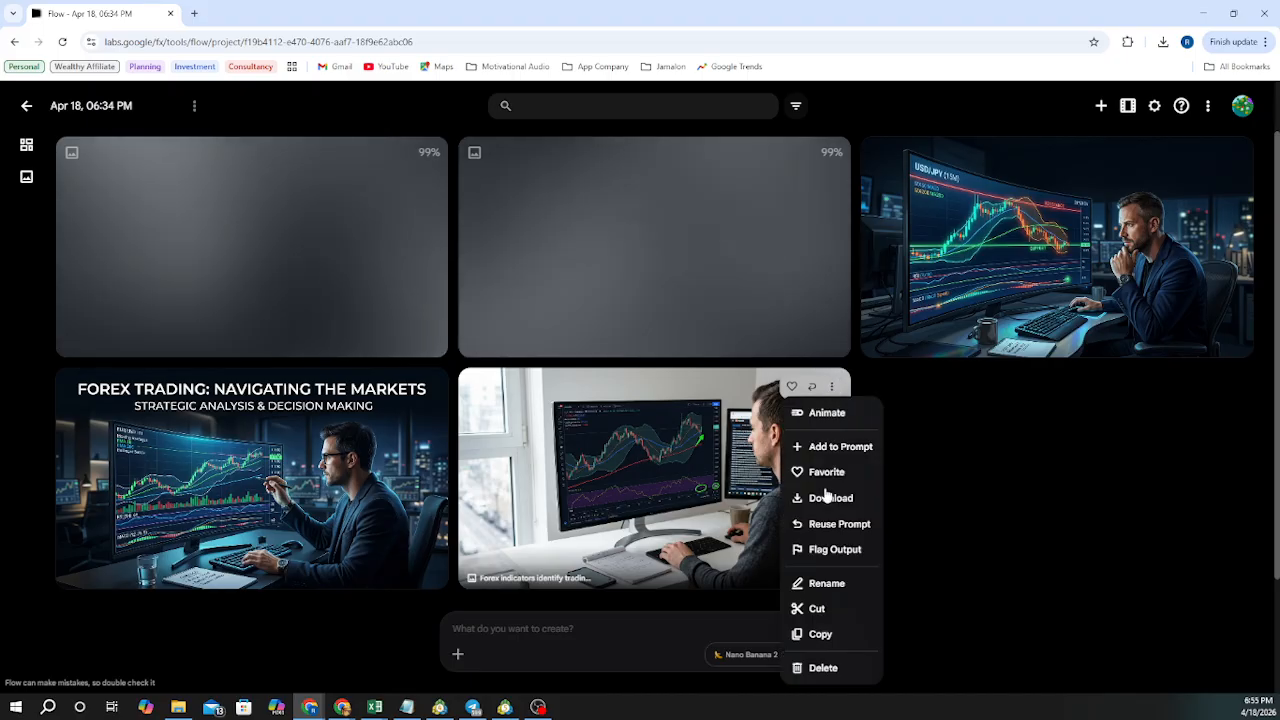
click(822, 668)
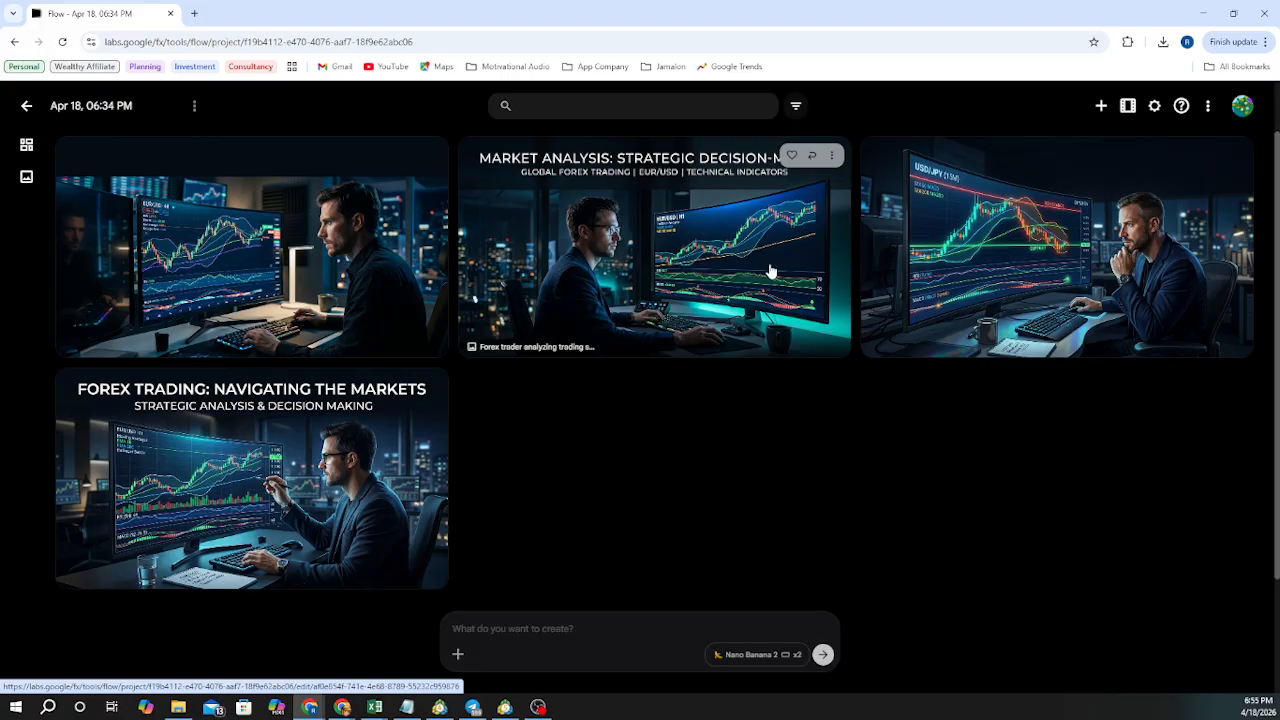
Delete the "Market Analysis", USD/JPY and "Forex Trading: Navigating the Markets" trader images, keeping only the EUR/USD trader image
click(832, 157)
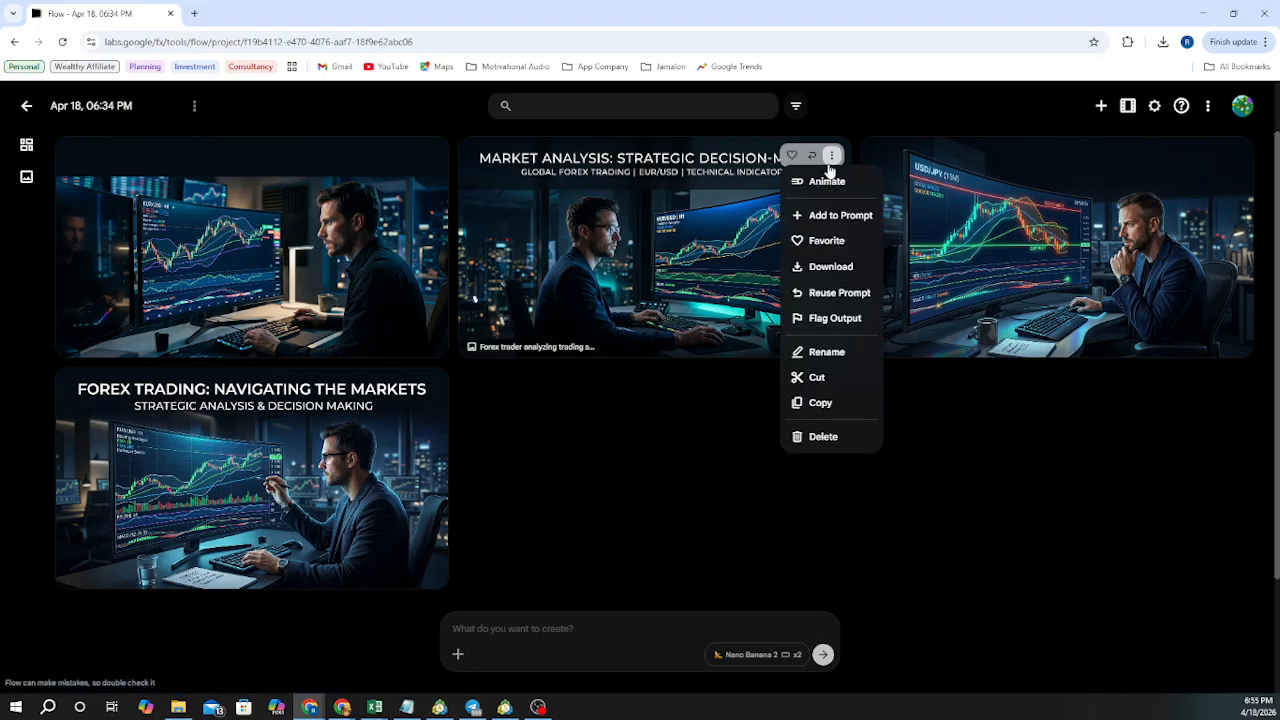
click(831, 439)
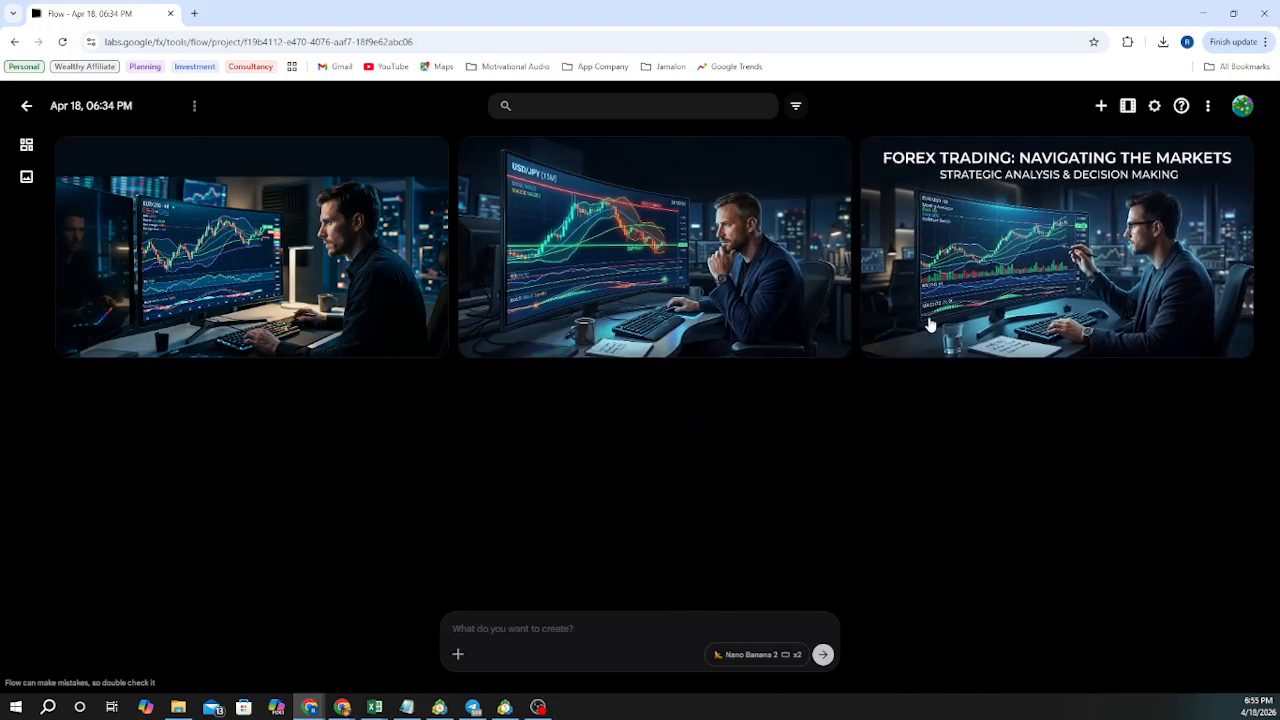
click(831, 157)
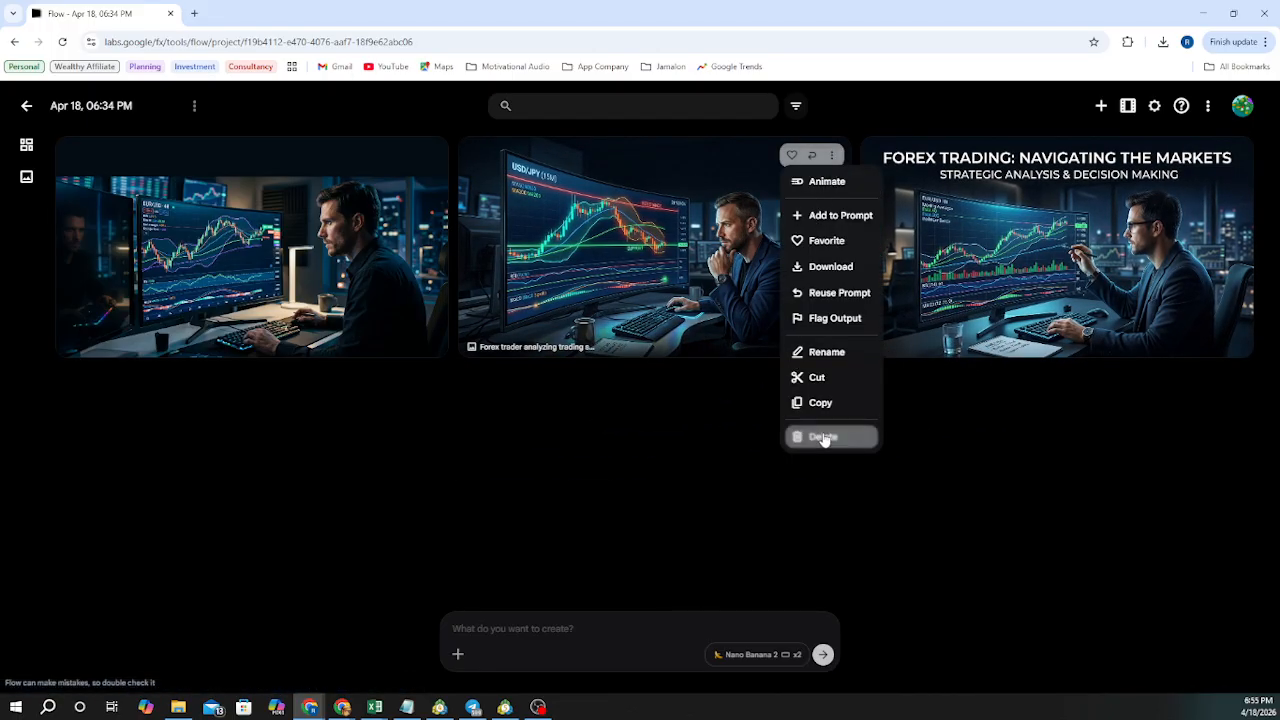
click(810, 434)
click(996, 155)
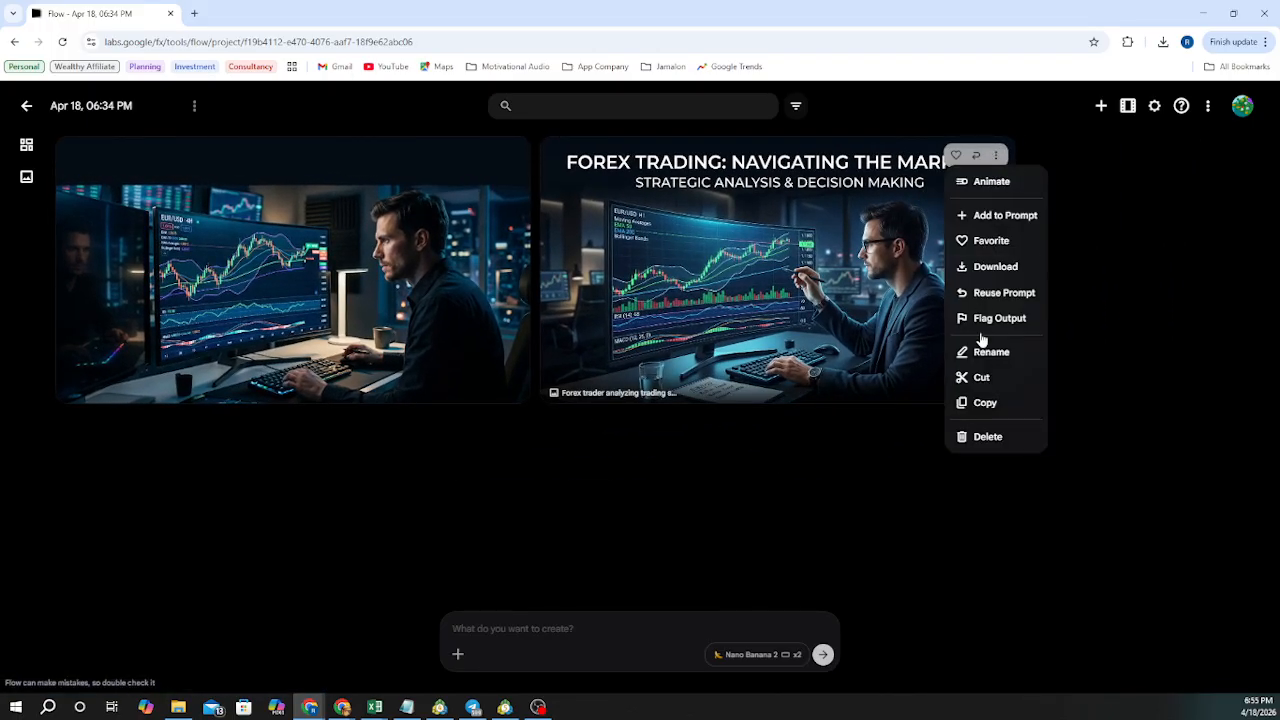
click(1006, 446)
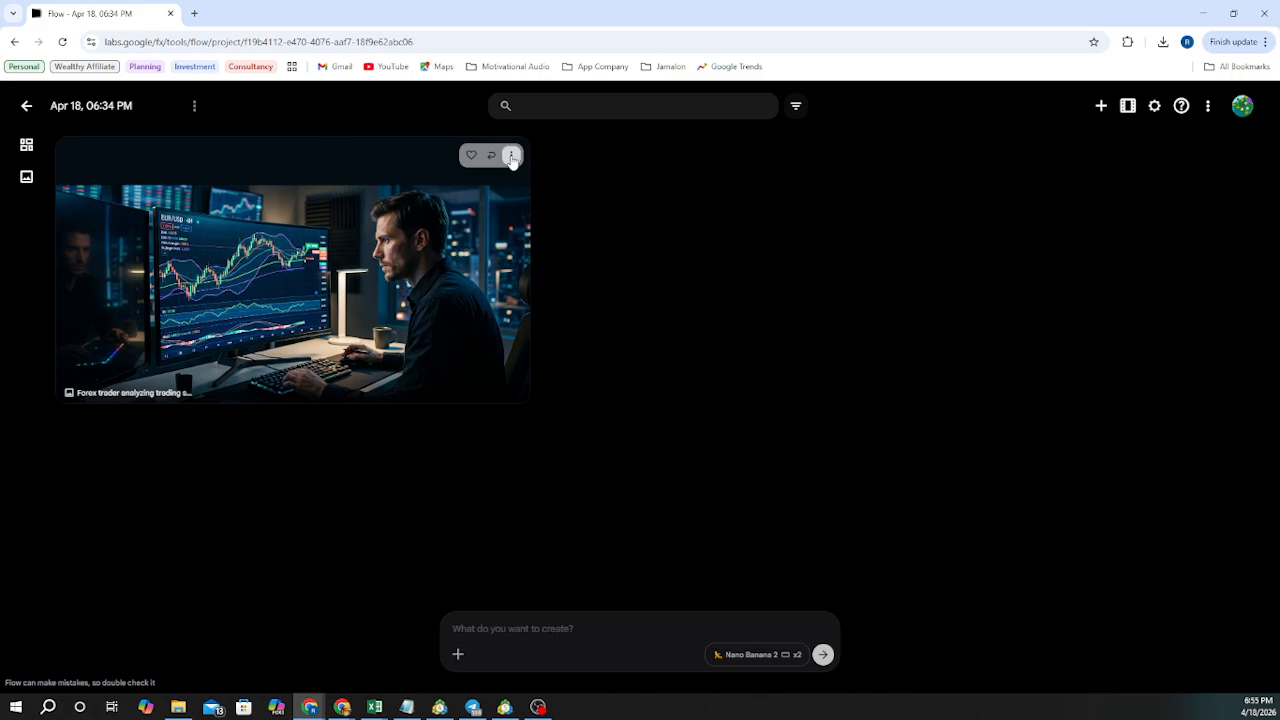
Download the remaining EUR/USD trader image at 1K original size
click(511, 156)
mouse_move(517, 269)
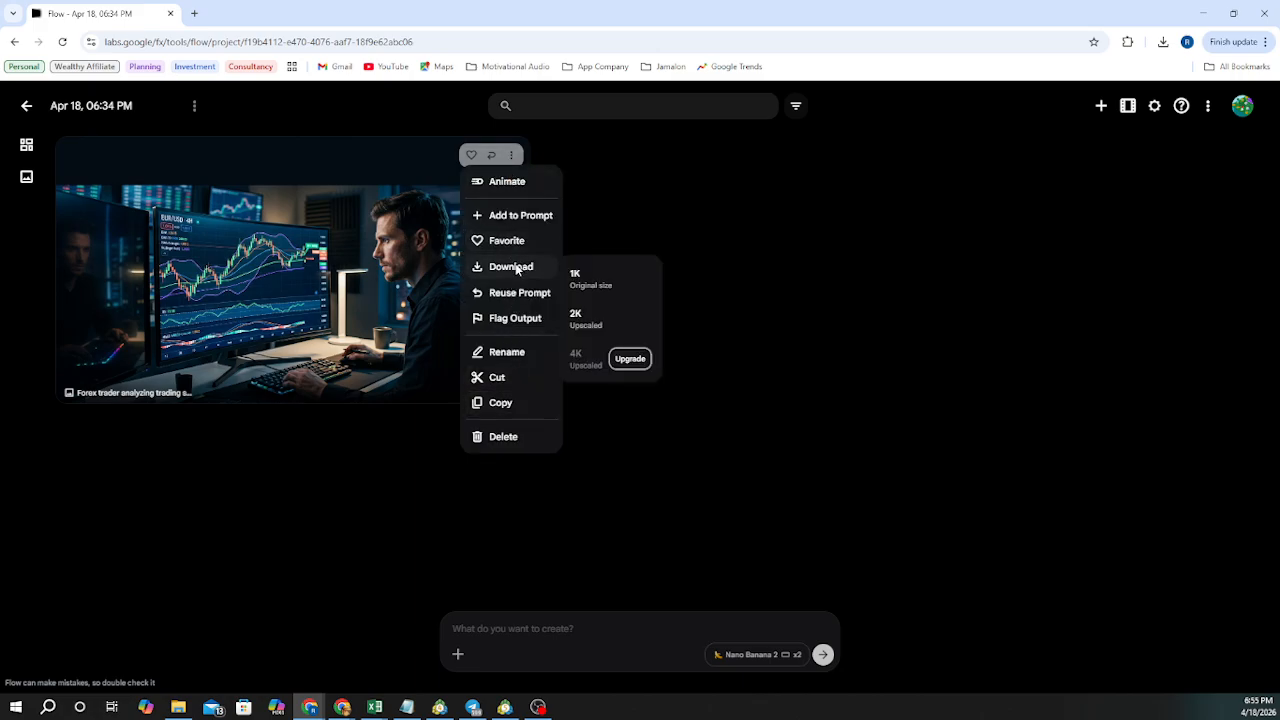
click(576, 278)
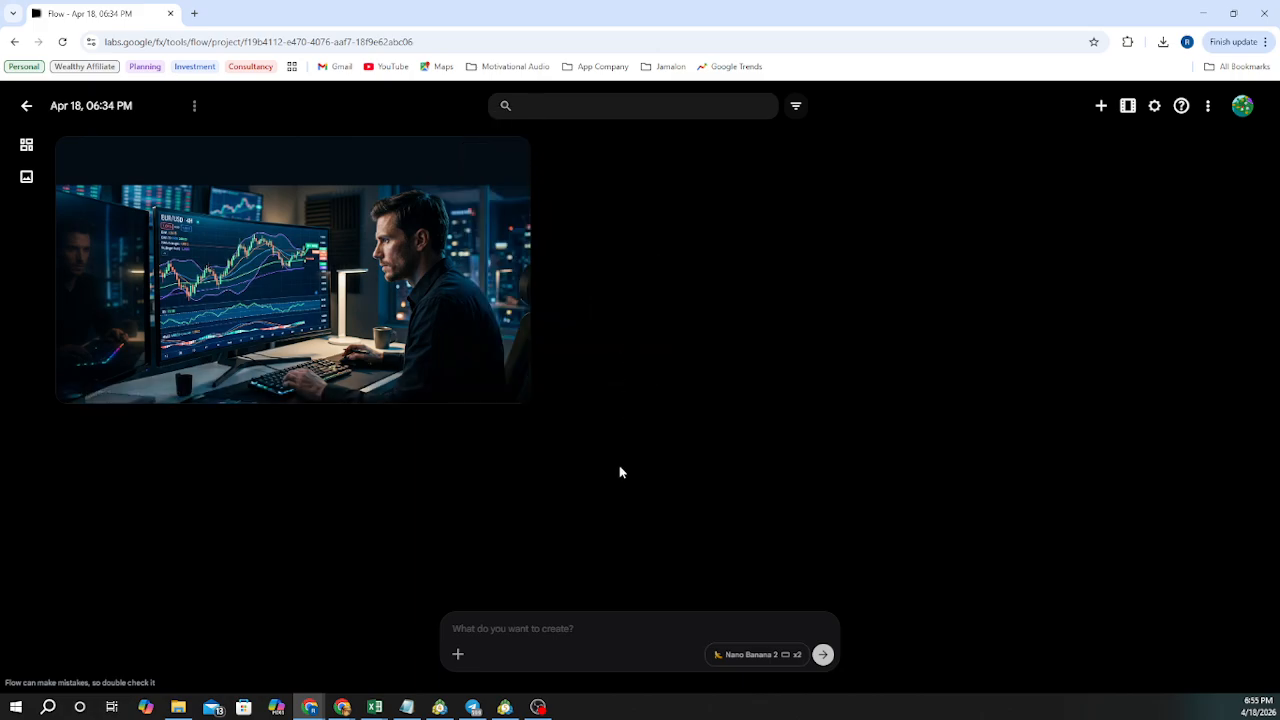
Reuse the EUR/USD trader image's prompt to generate two square 1:1 images with Nano Banana 2
mouse_move(454, 175)
click(490, 157)
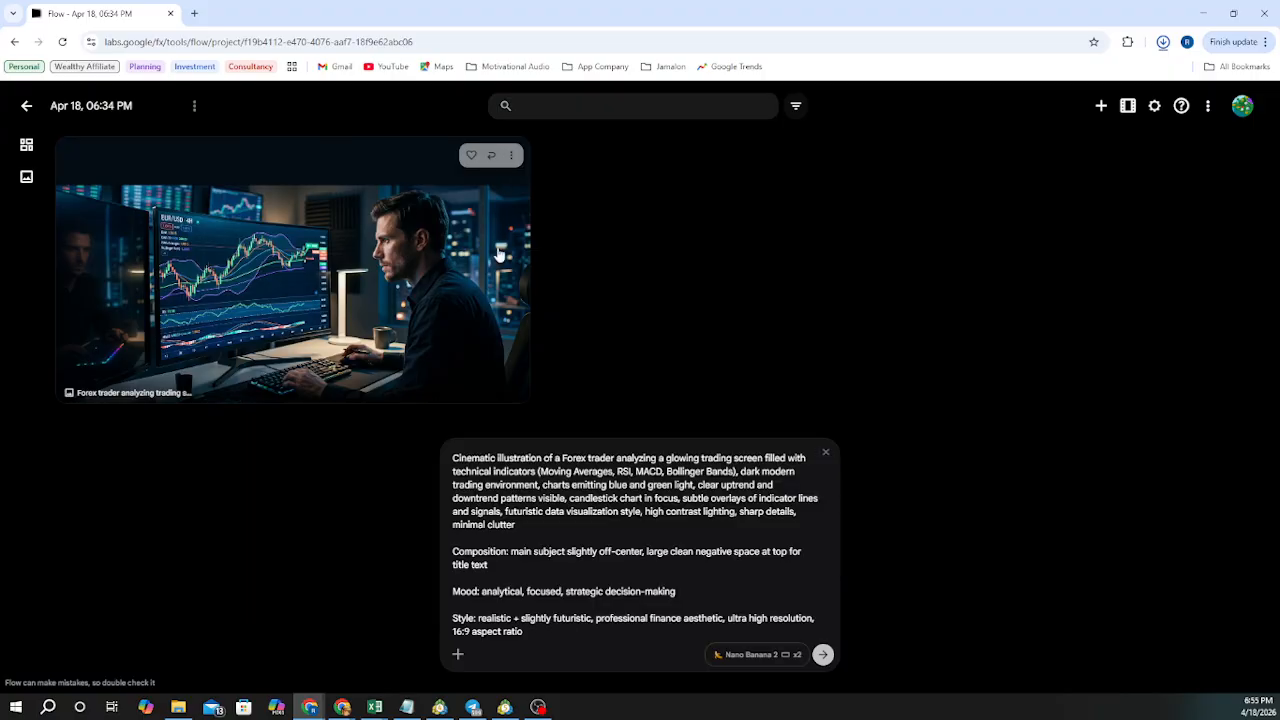
click(768, 654)
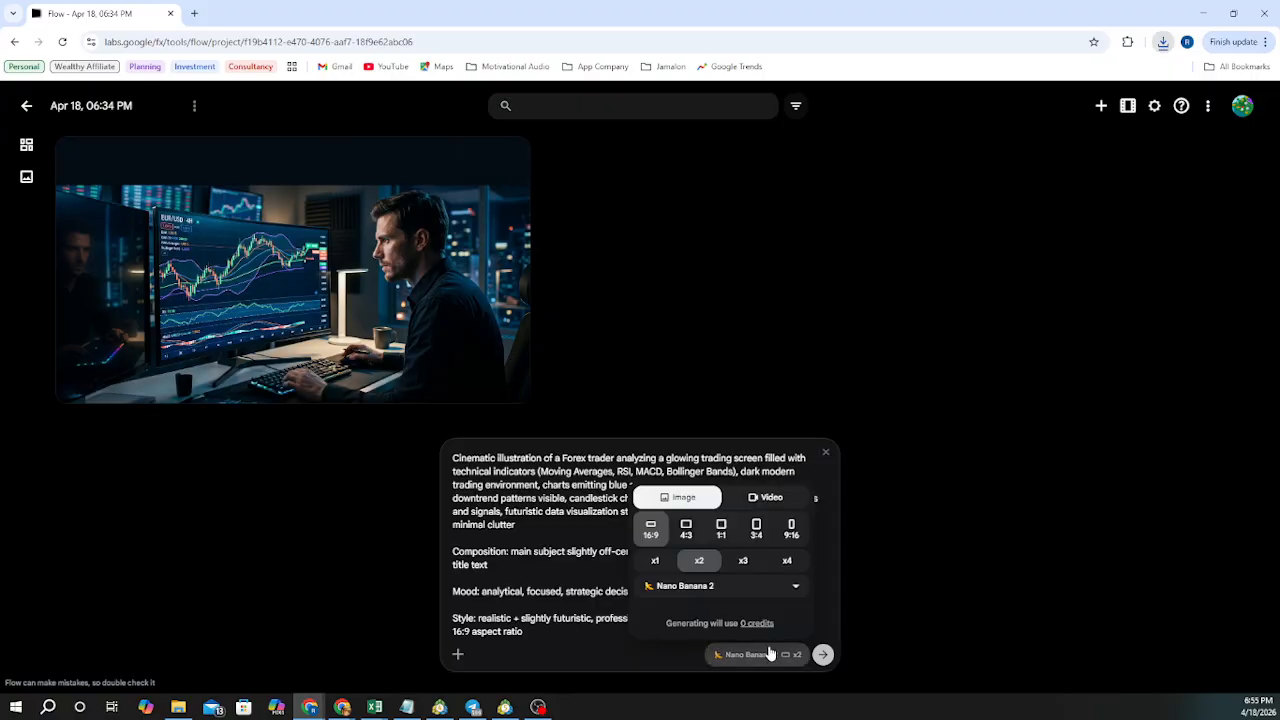
click(722, 530)
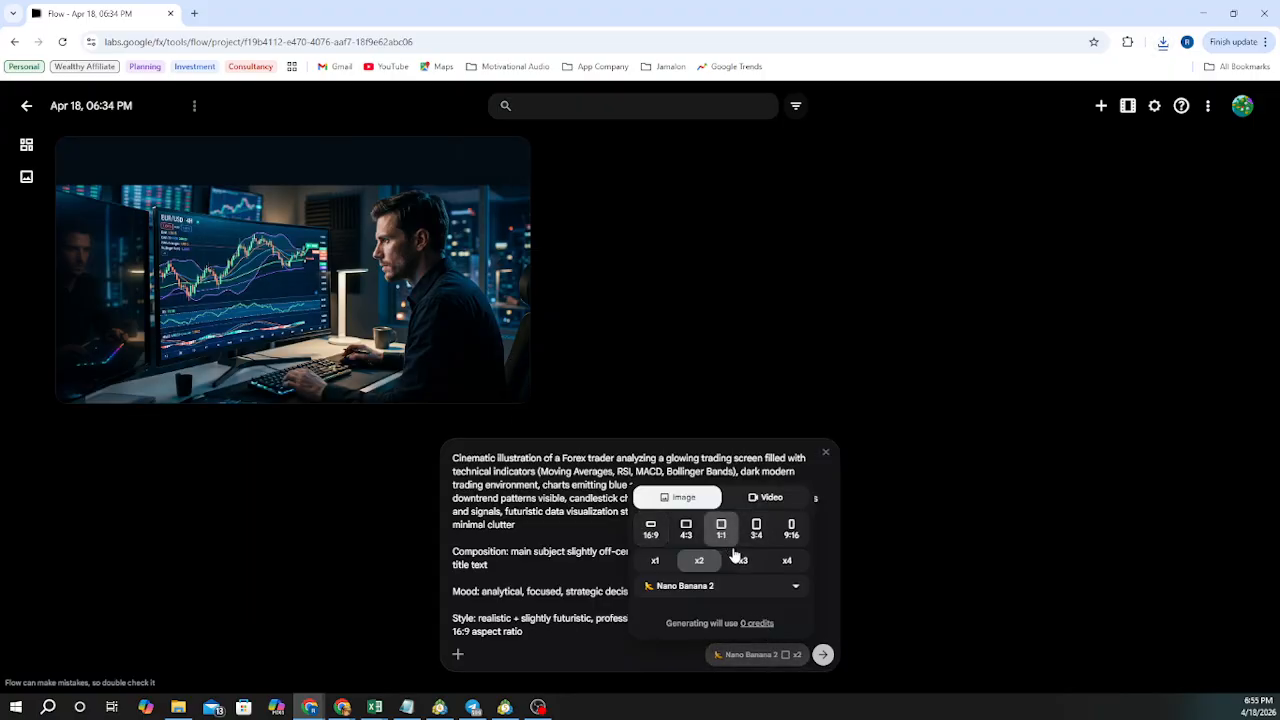
click(822, 653)
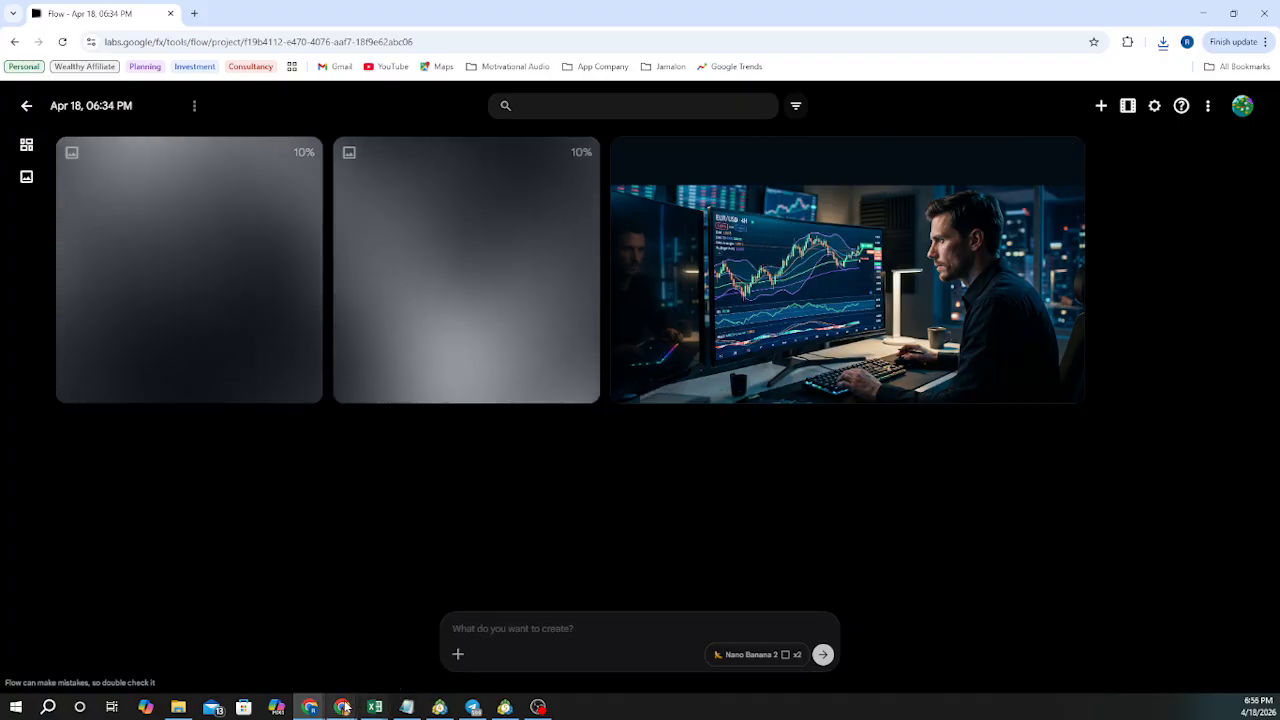
Switch to the WordPress editor window of the Forex Indicators post, staying on the page, and deselect the intro paragraph's text
mouse_move(343, 707)
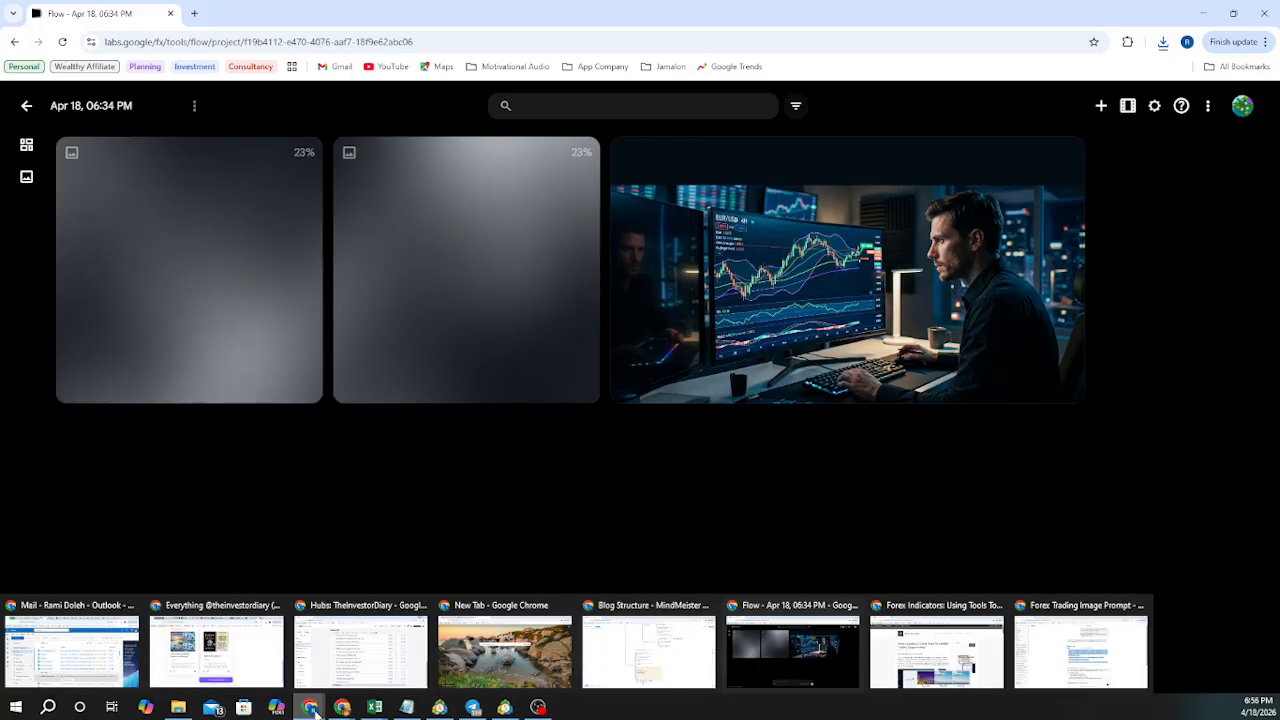
click(934, 655)
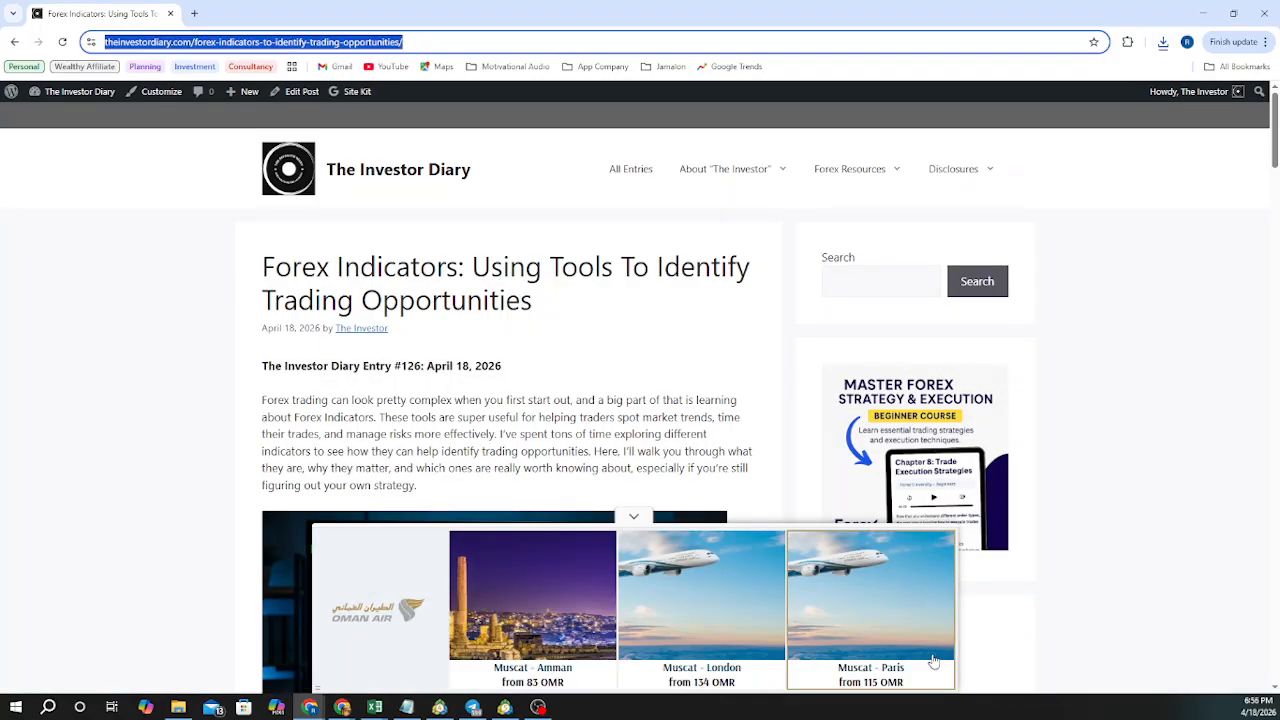
click(312, 708)
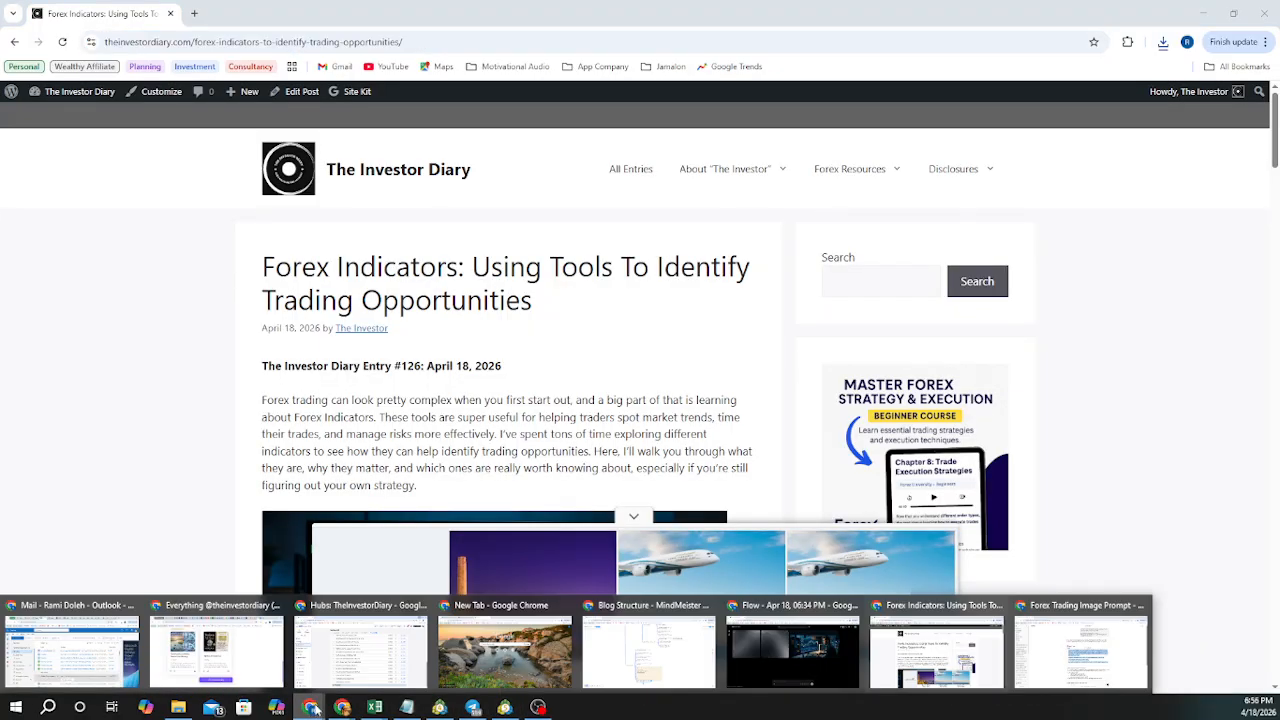
mouse_move(377, 667)
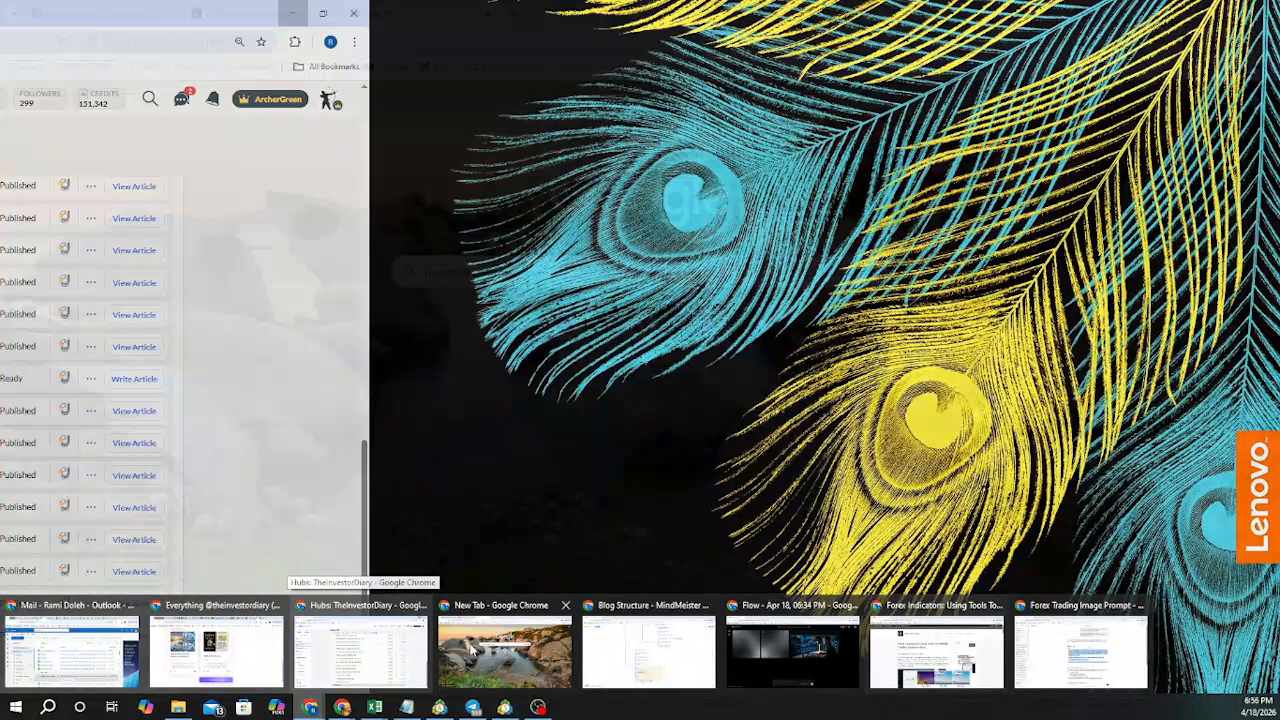
mouse_move(558, 610)
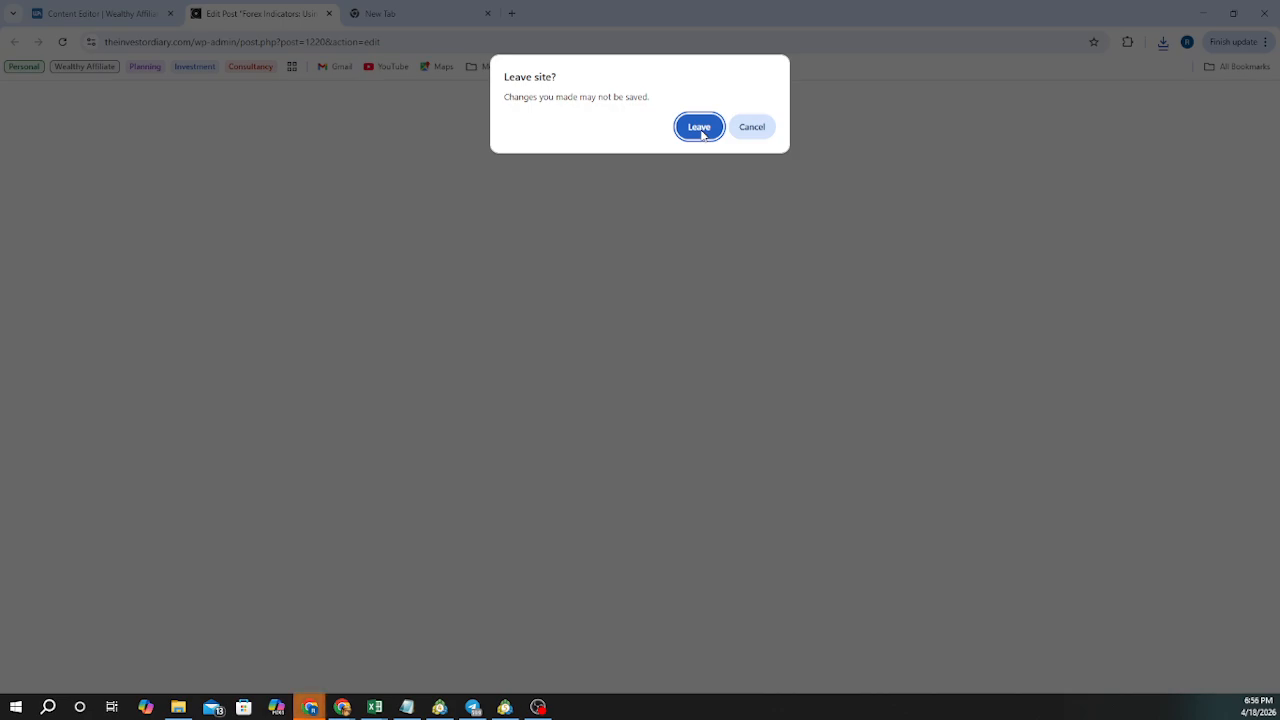
click(751, 128)
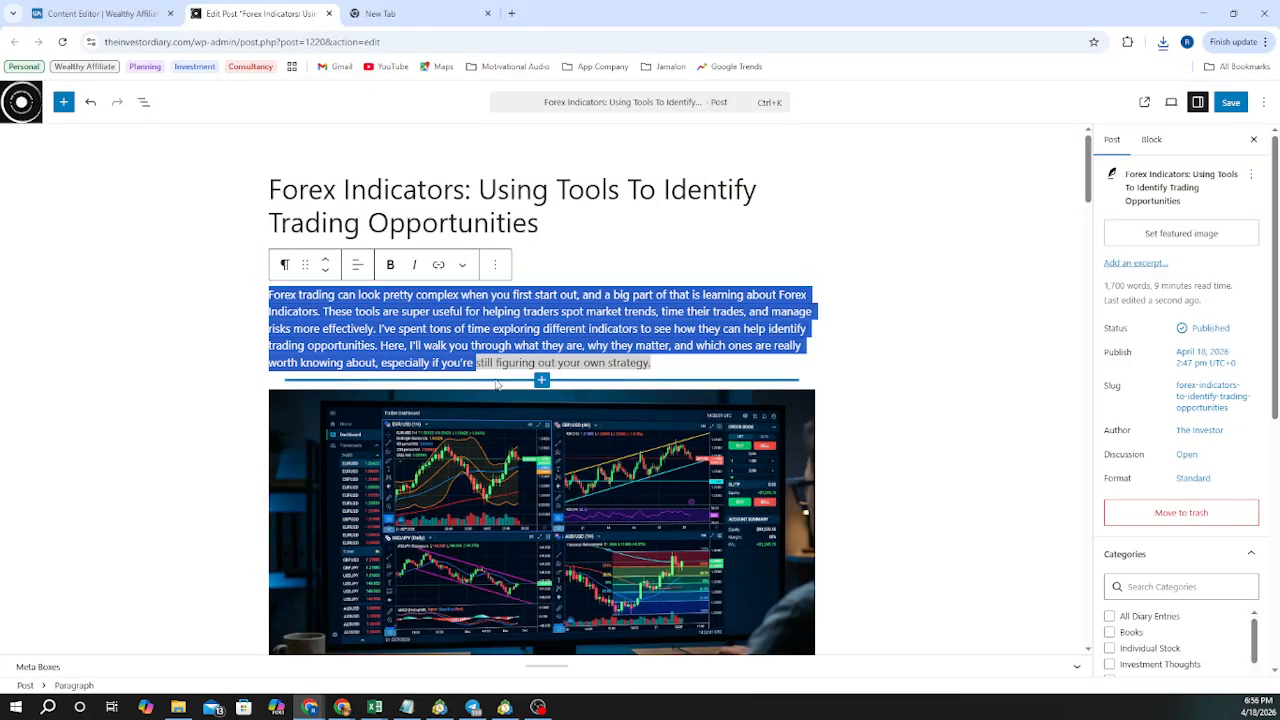
scroll(495, 382, down, 2)
scroll(494, 376, up, 2)
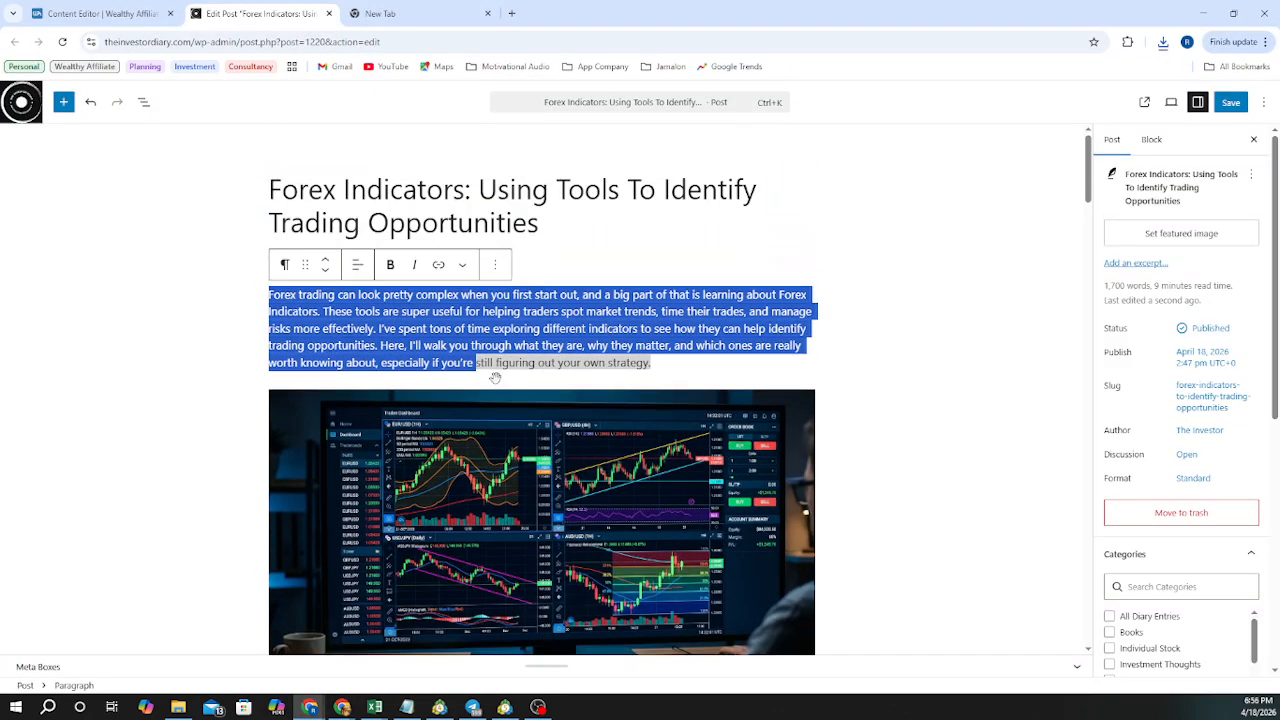
click(676, 360)
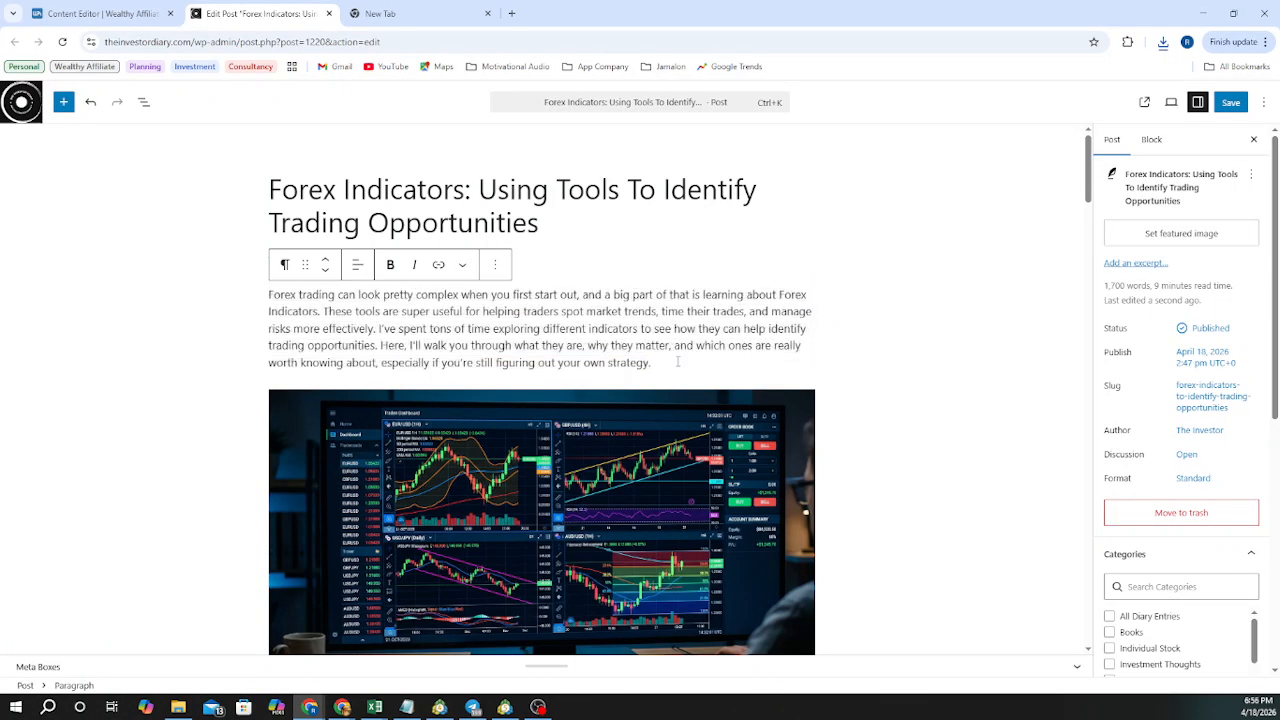
click(1155, 238)
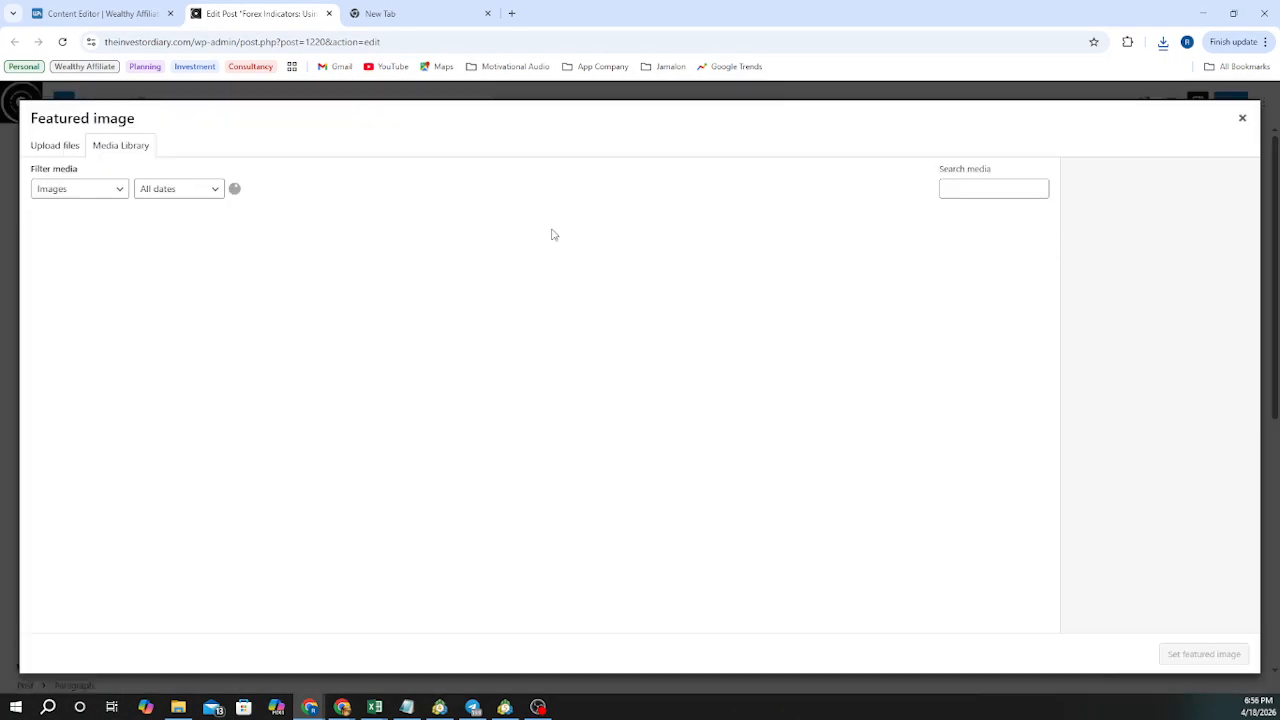
click(60, 147)
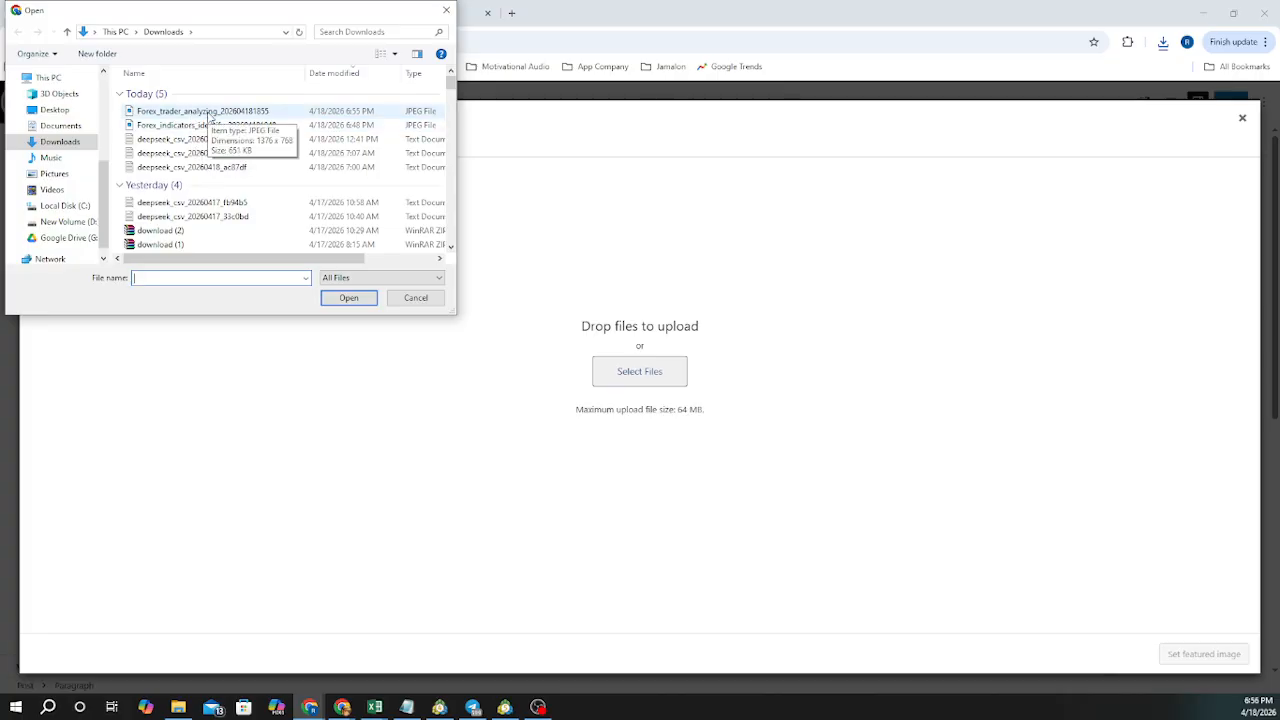
click(238, 112)
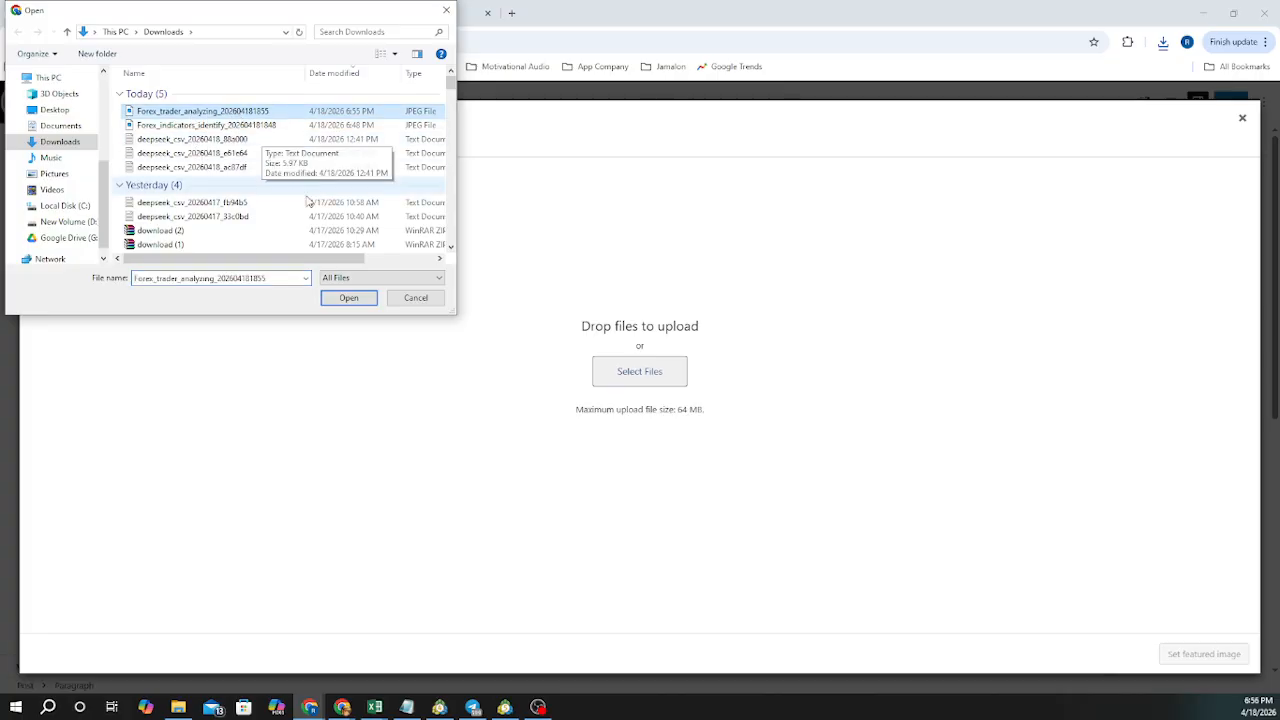
click(348, 298)
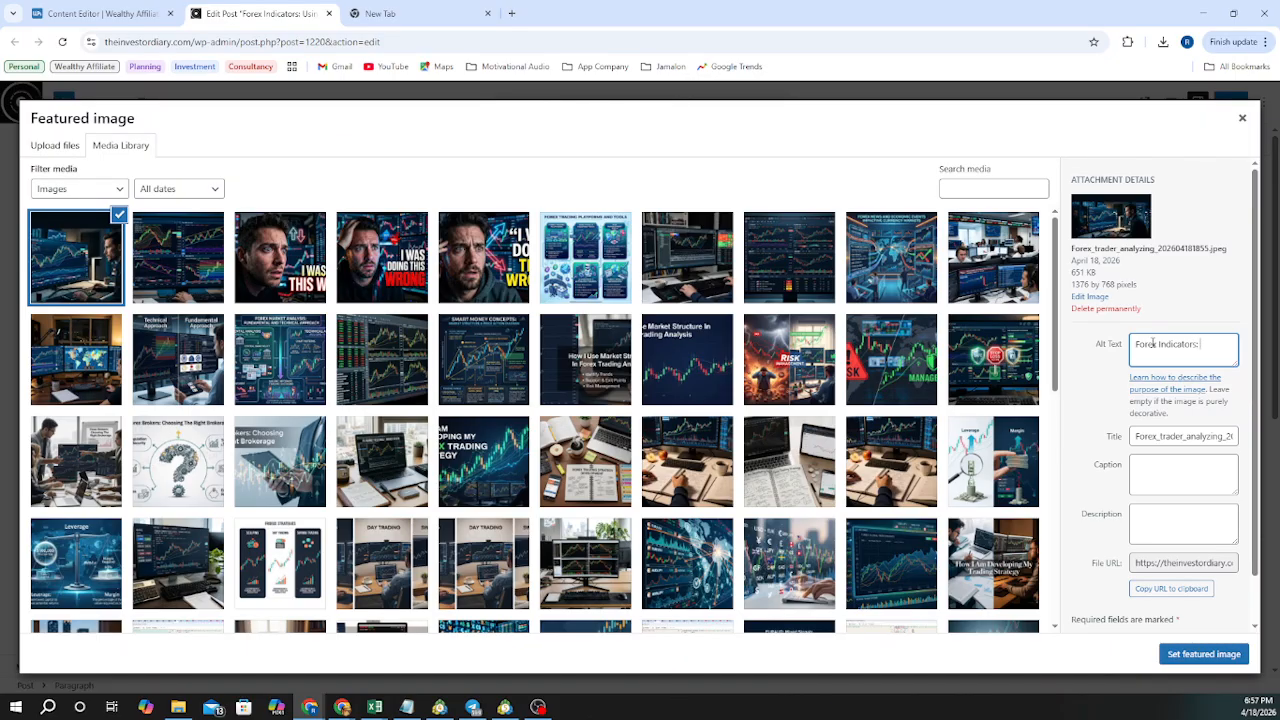
Set the uploaded image's alt text to "Forex Indicators: how to use forex trading tools"
text(how to)
text( use)
text( to)
text(rading)
key(BackSpace)
key(BackSpace)
key(BackSpace)
key(BackSpace)
text(forex trading tools)
Enter the description "How to use Forex indicators and trading tools to identify opportunities" and set the image as the post's featured image
click(1193, 528)
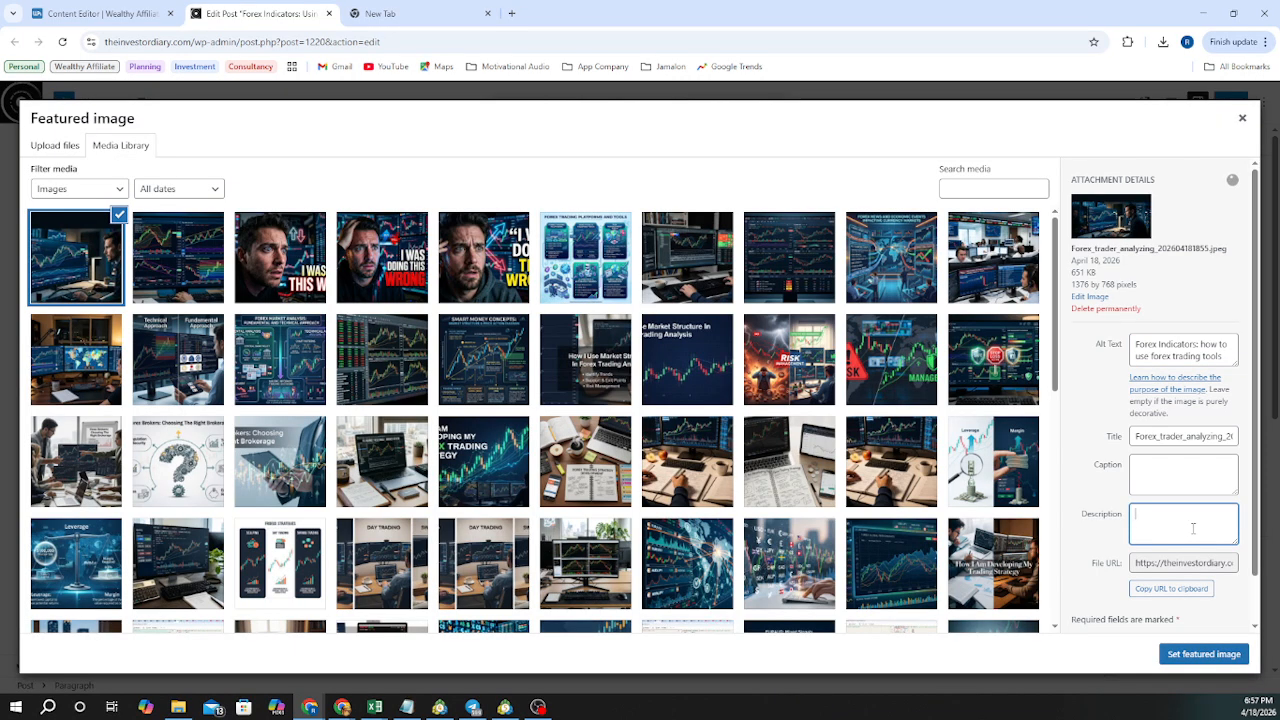
text(Forex Ind)
key(BackSpace)
key(BackSpace)
key(BackSpace)
text(How to use fororex indicator )
text( and Trading tools)
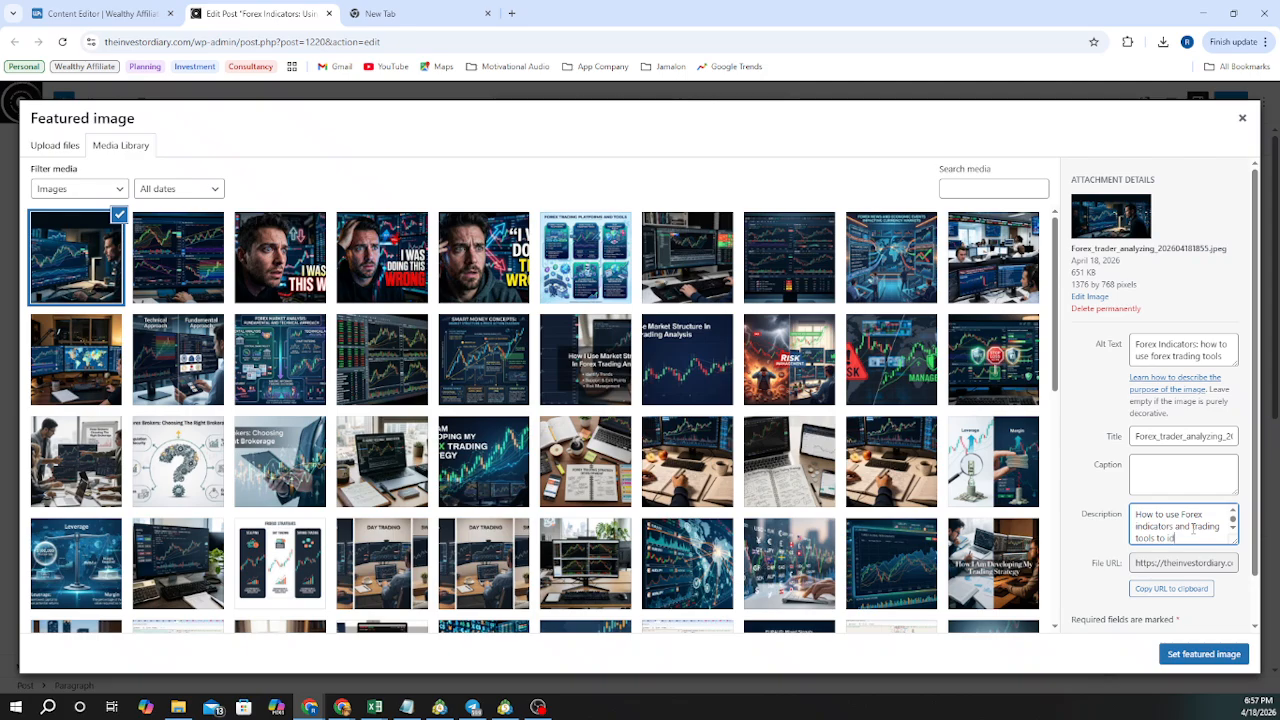
text(to identify opportunities)
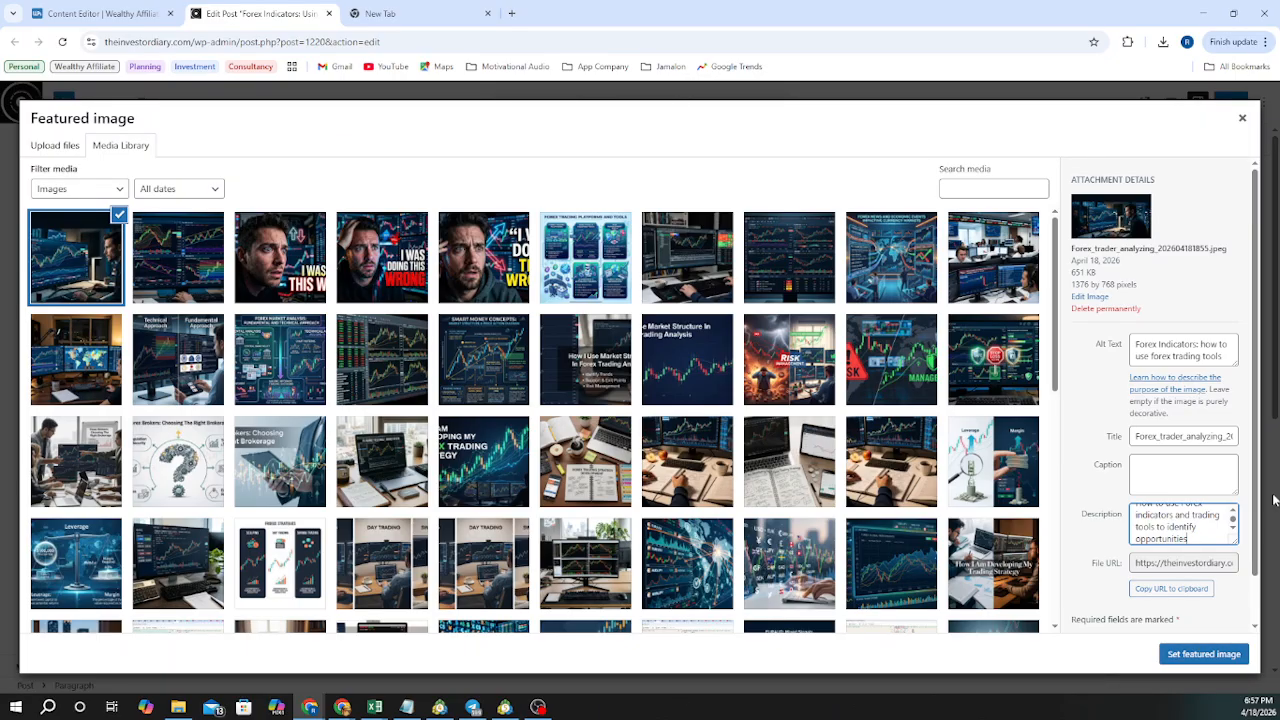
scroll(1190, 525, down, 1)
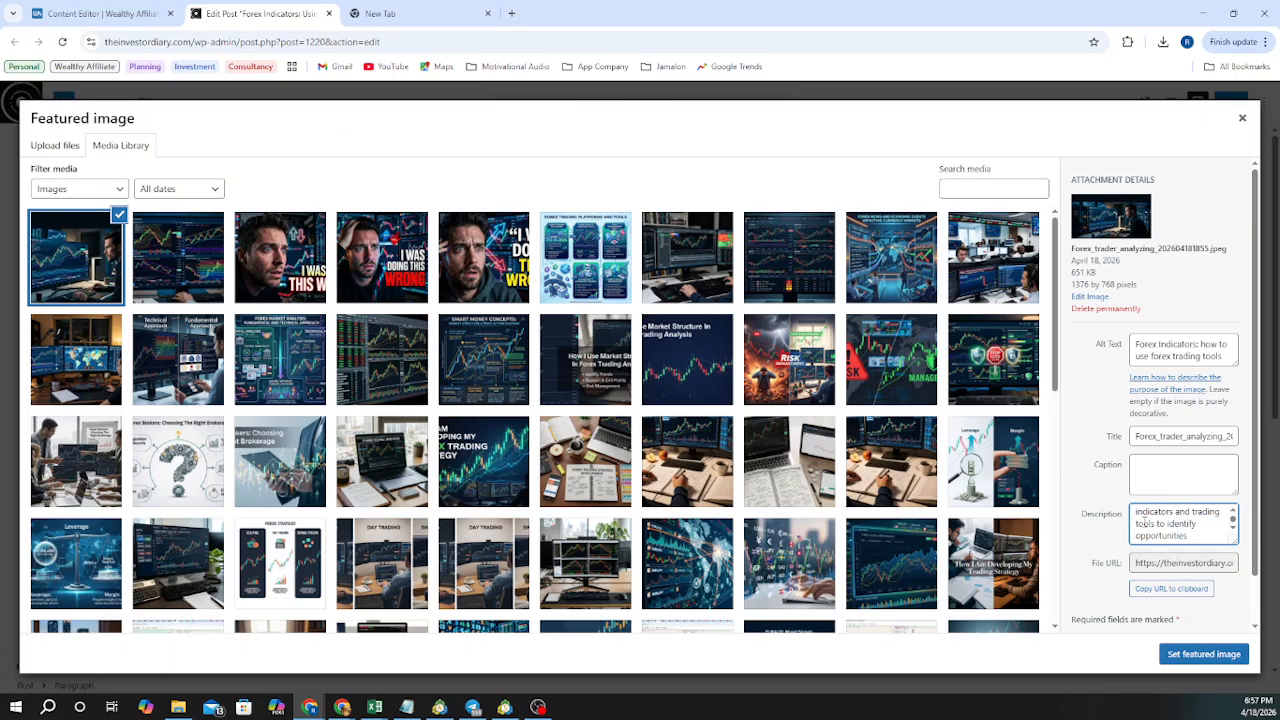
click(1196, 655)
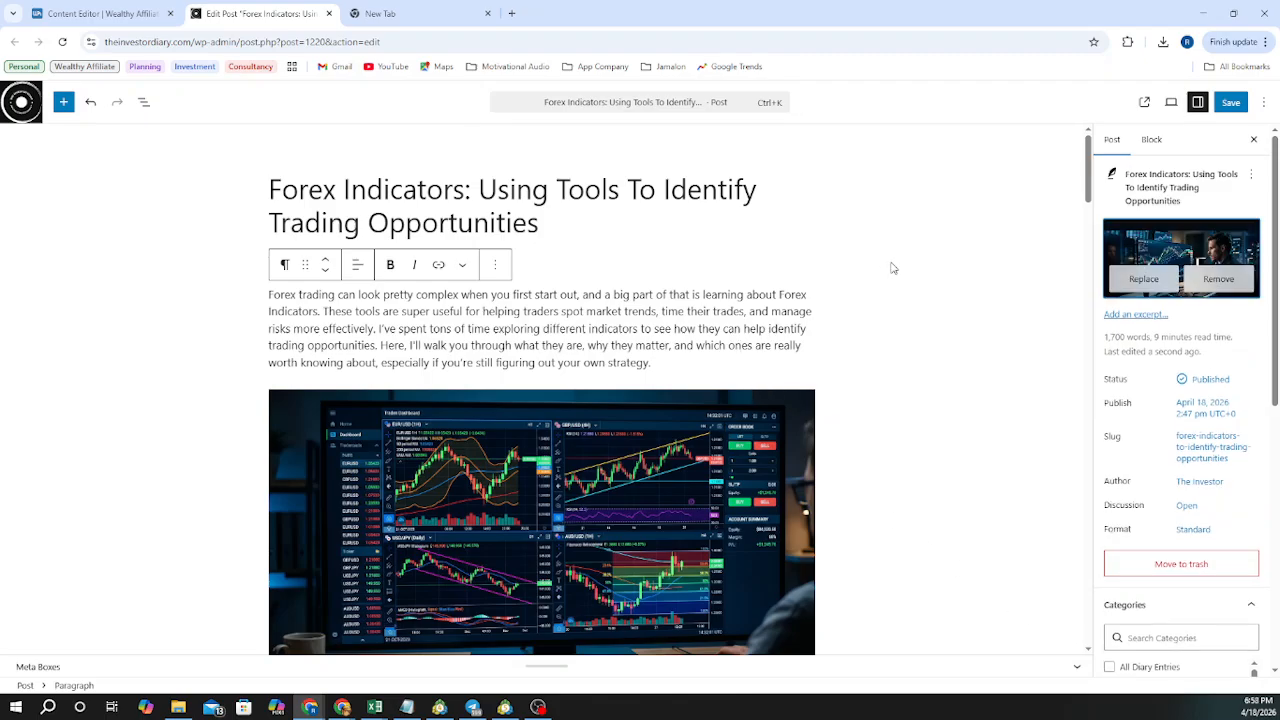
Review the post's body from the intro image down to the author section to find a place for another image
scroll(920, 270, down, 15)
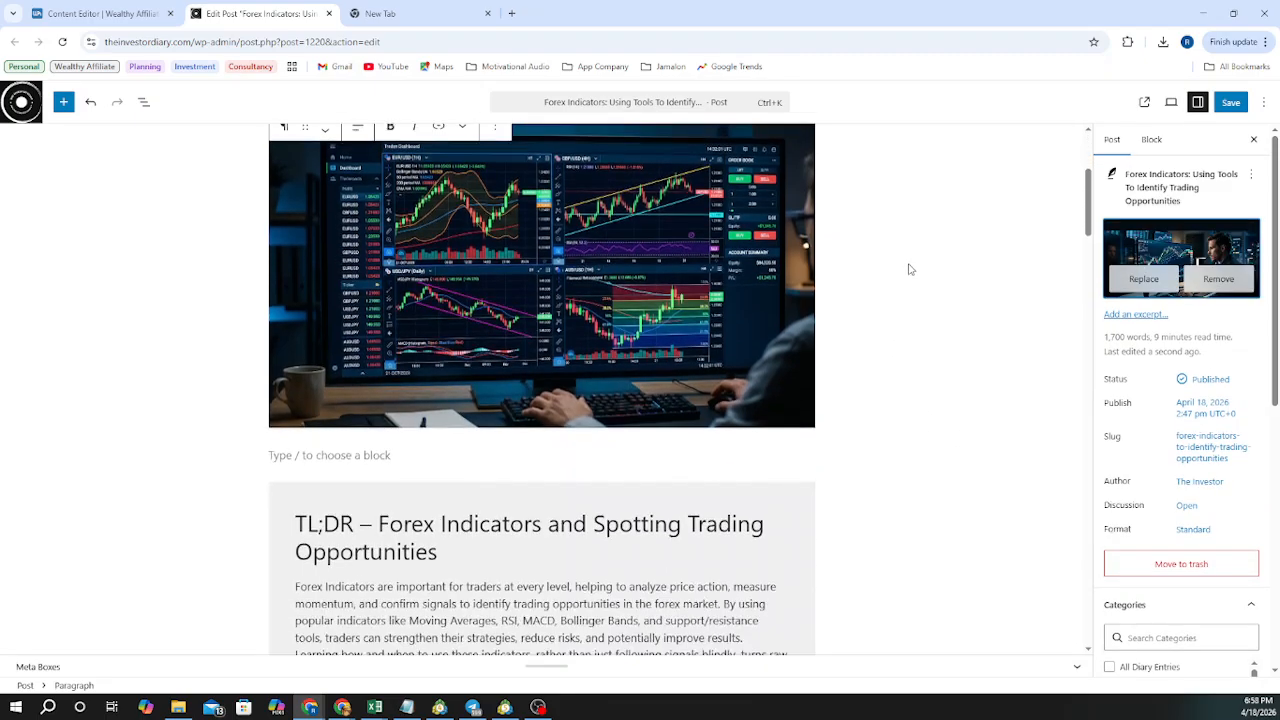
scroll(878, 260, down, 20)
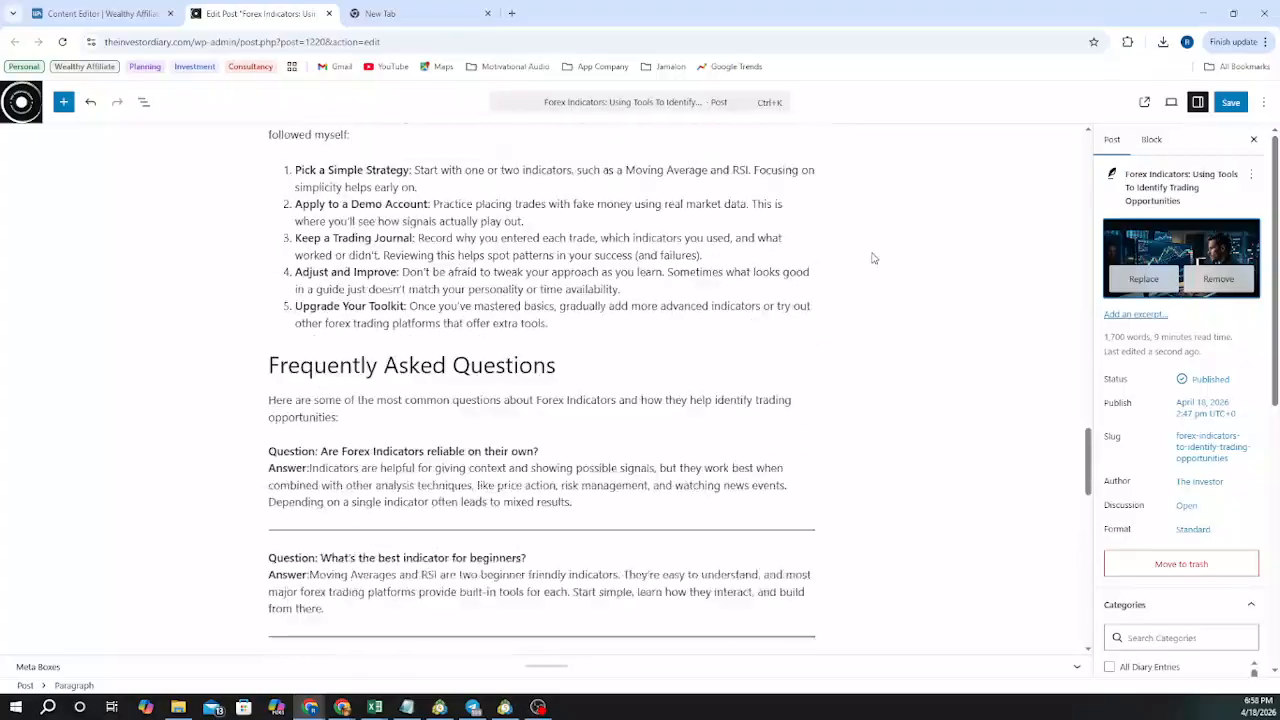
scroll(860, 254, up, 4)
scroll(858, 252, up, 2)
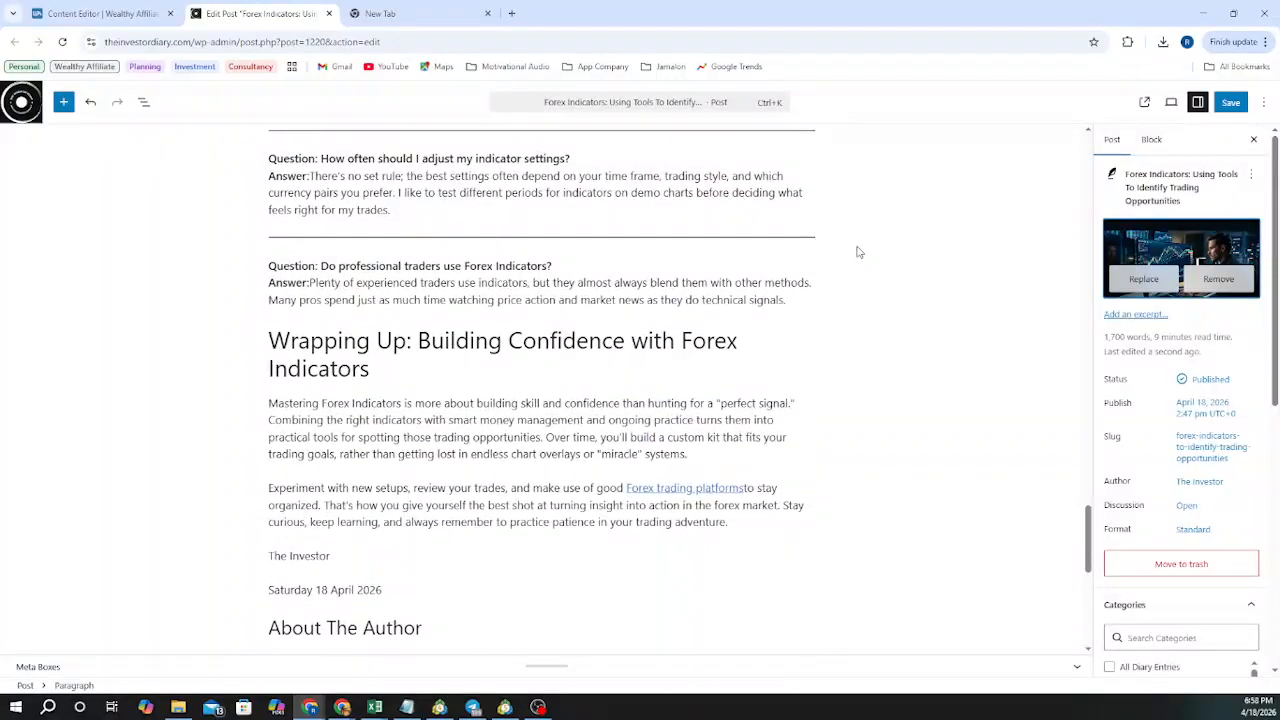
scroll(858, 250, down, 3)
scroll(856, 246, up, 8)
scroll(855, 244, up, 15)
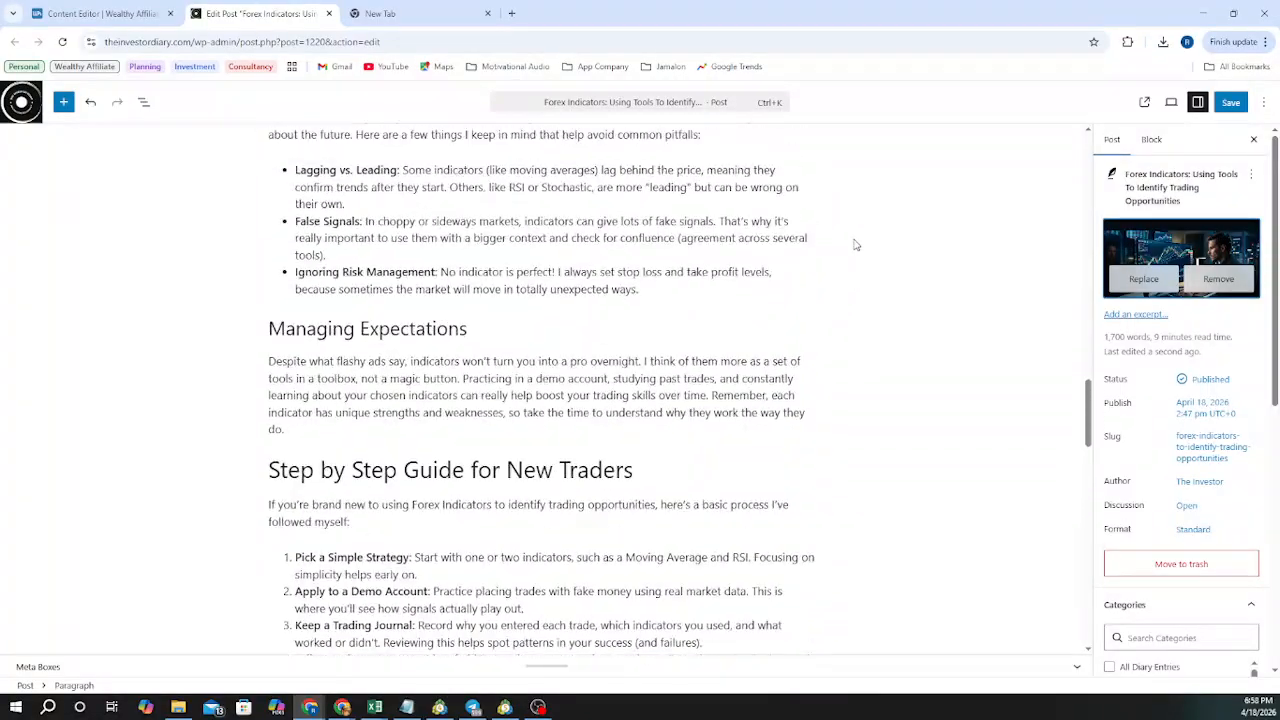
scroll(855, 244, up, 5)
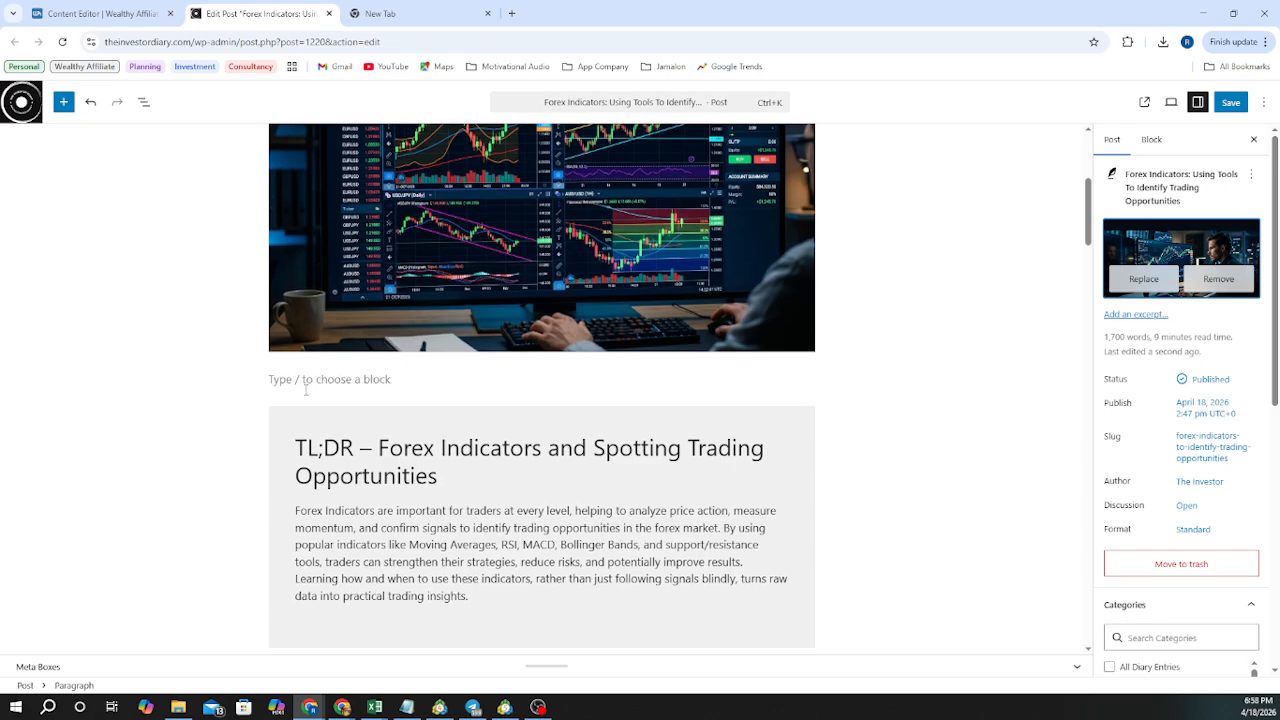
Add empty paragraphs after the closing paragraph of the Wrapping Up section, above the "The Investor" sign-off
scroll(300, 390, down, 5)
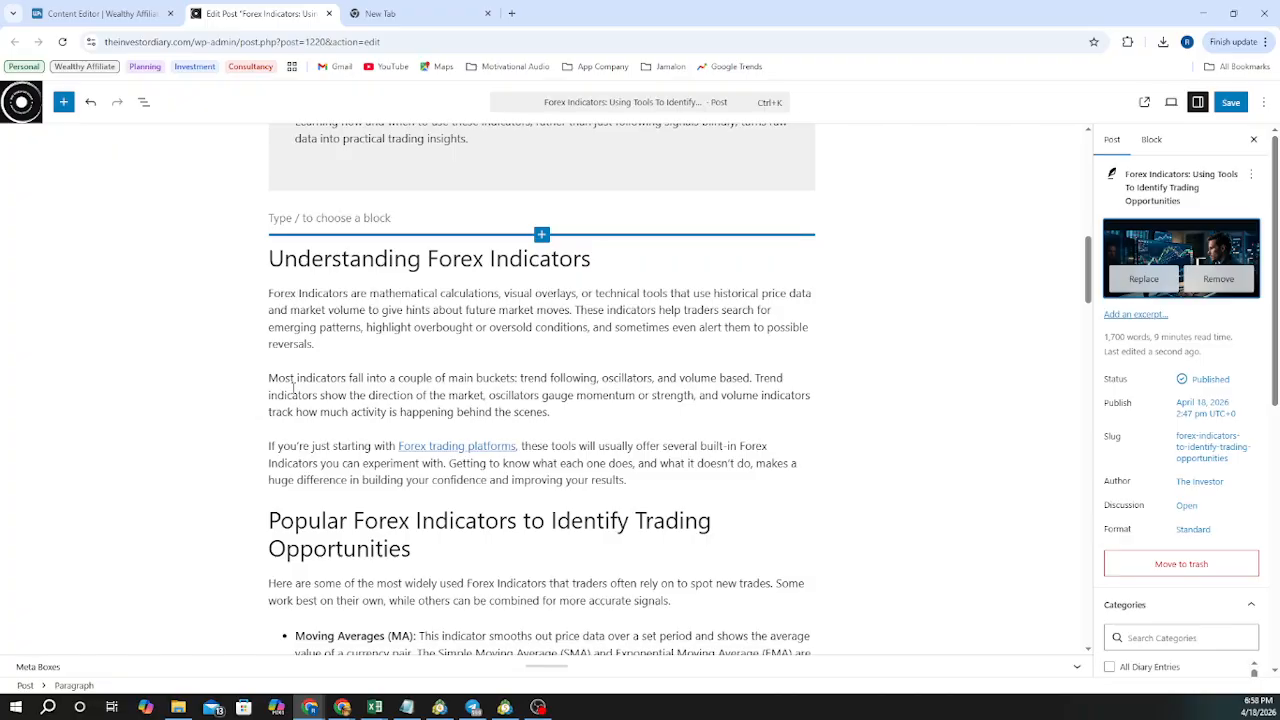
scroll(293, 390, down, 15)
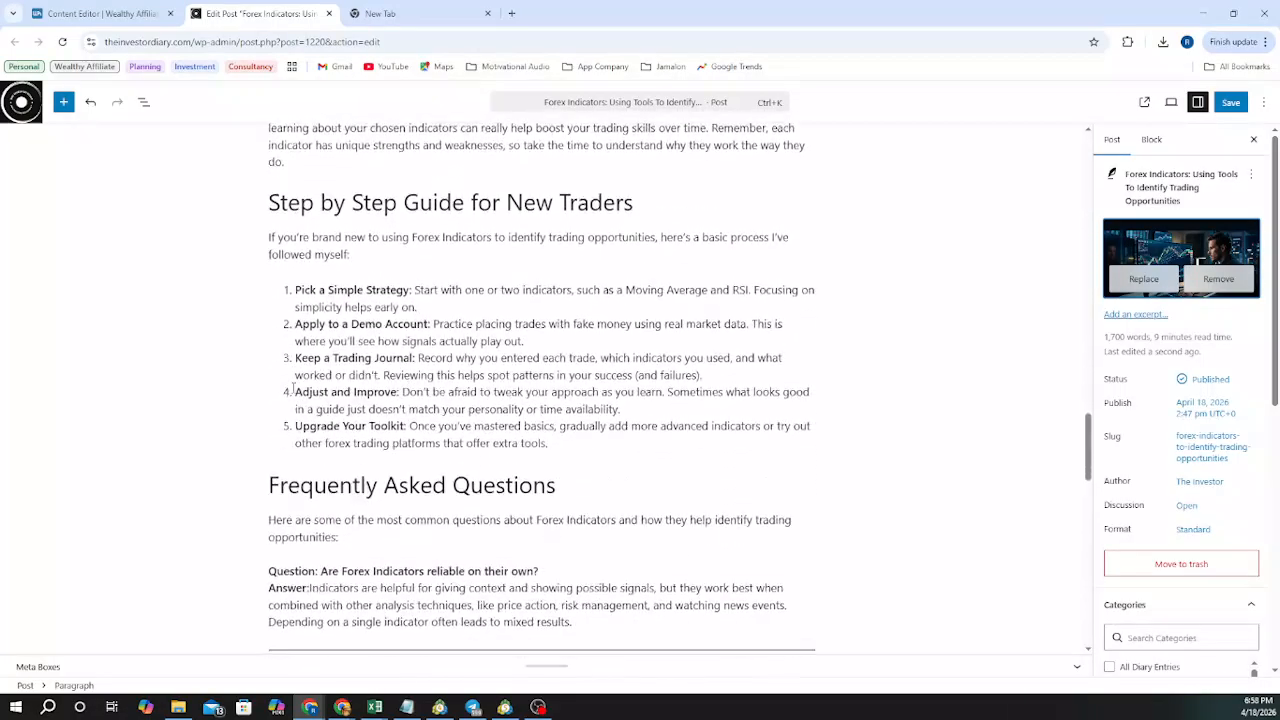
scroll(293, 390, down, 11)
scroll(358, 380, up, 2)
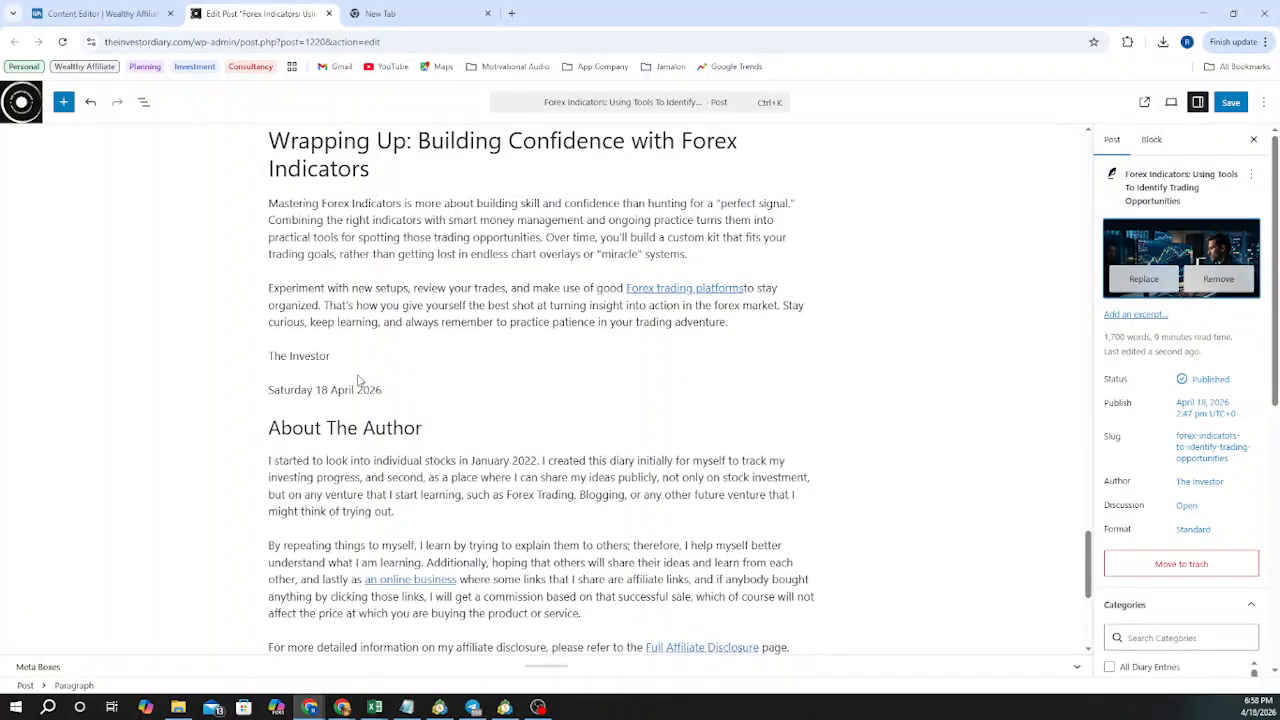
click(757, 321)
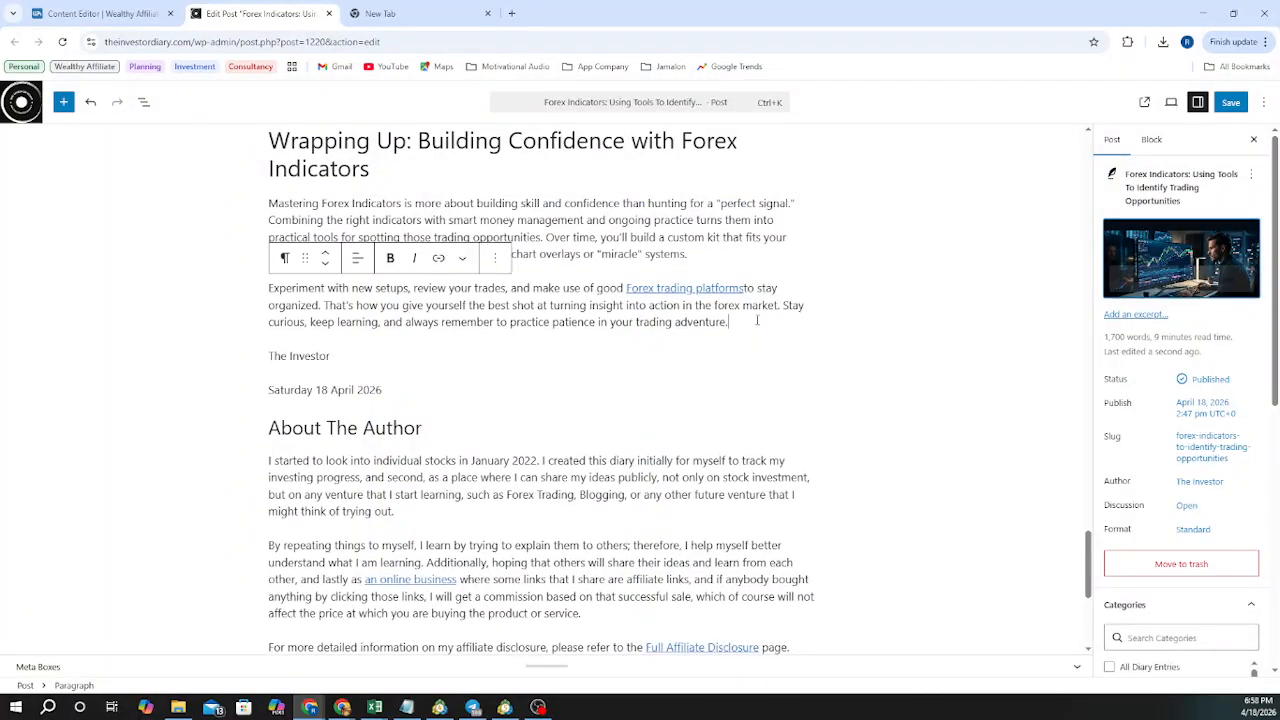
key(Return)
key(Return)
key(Return)
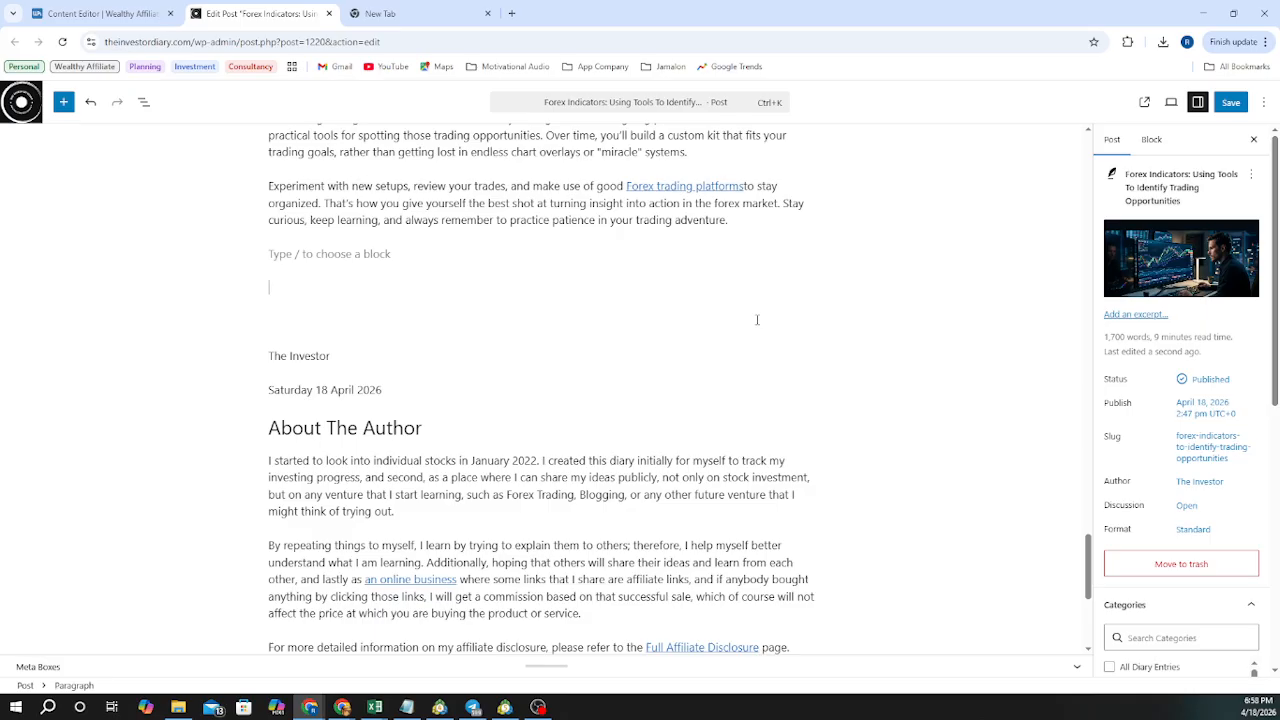
Switch to the Flow project window and download the first image, the bearded trader pointing at the curved chart monitor
mouse_move(313, 710)
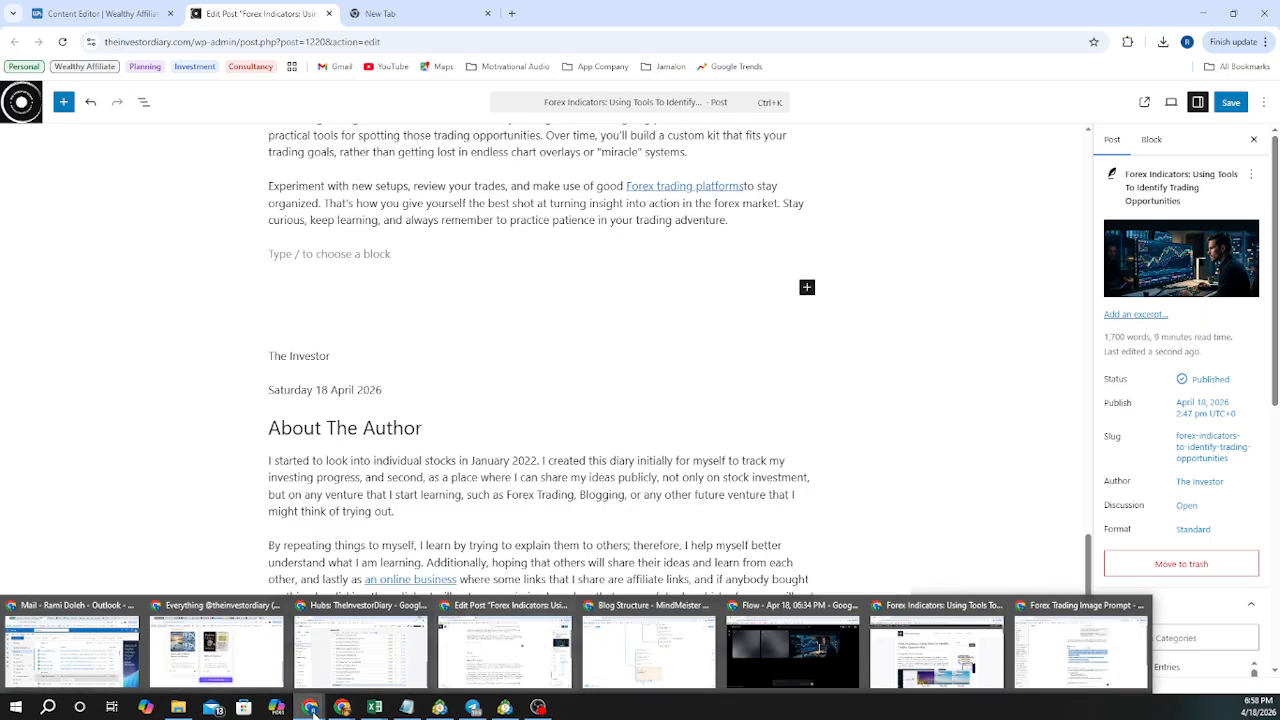
click(818, 670)
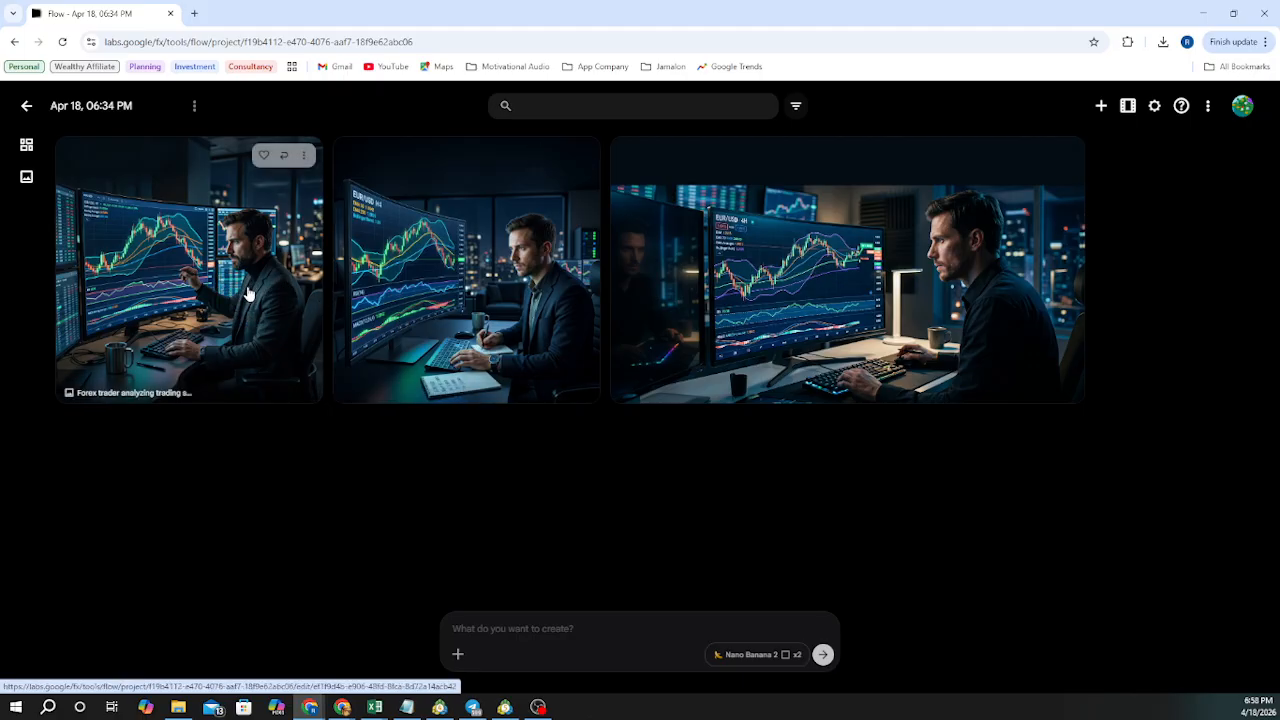
click(306, 156)
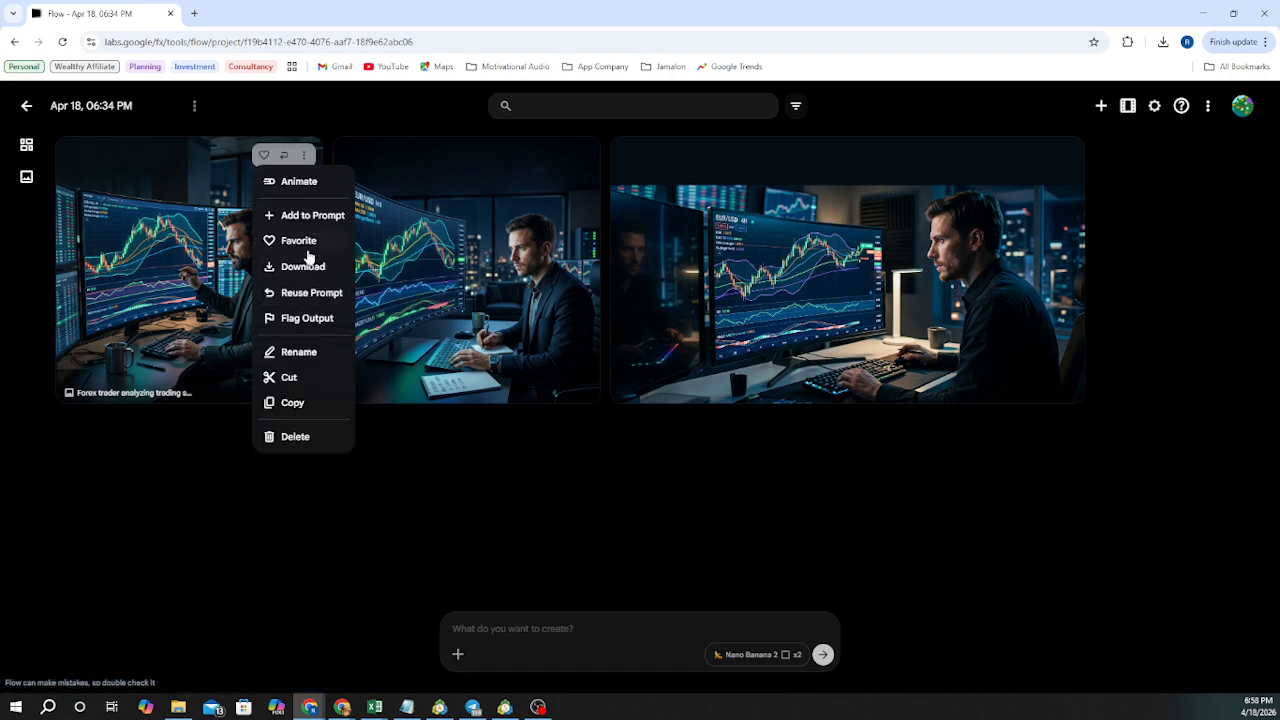
mouse_move(312, 270)
click(390, 282)
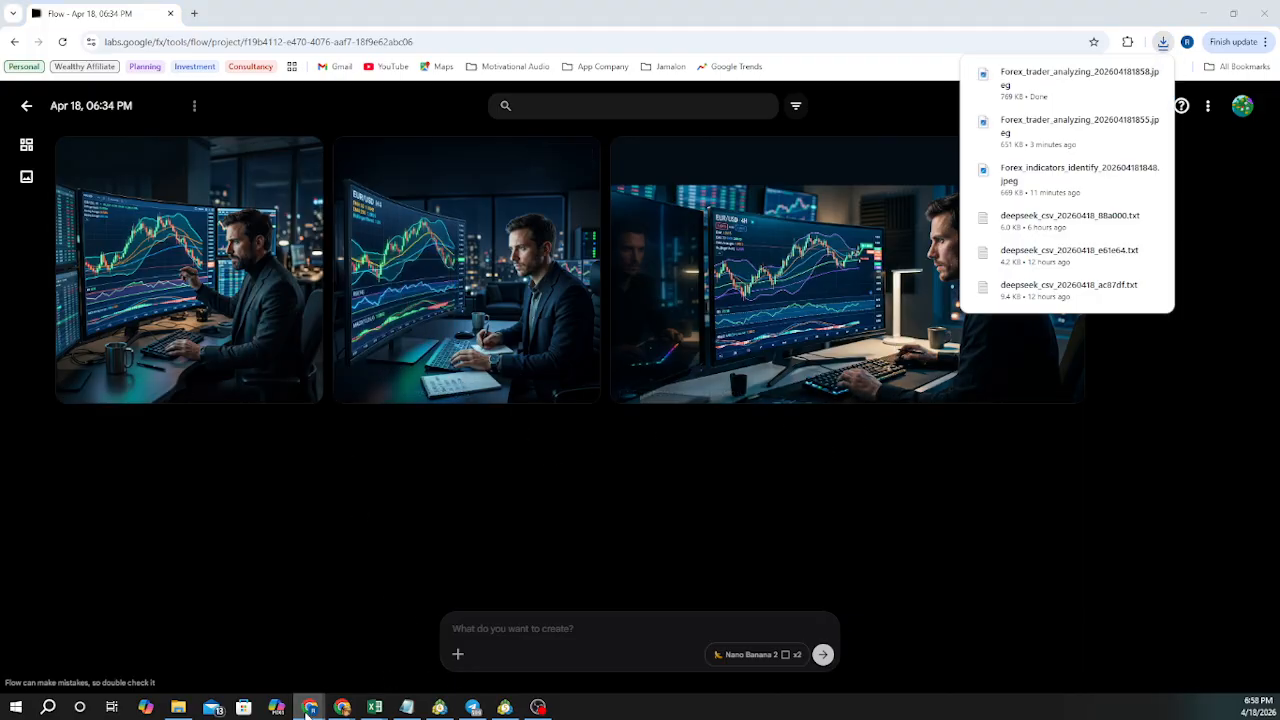
mouse_move(310, 707)
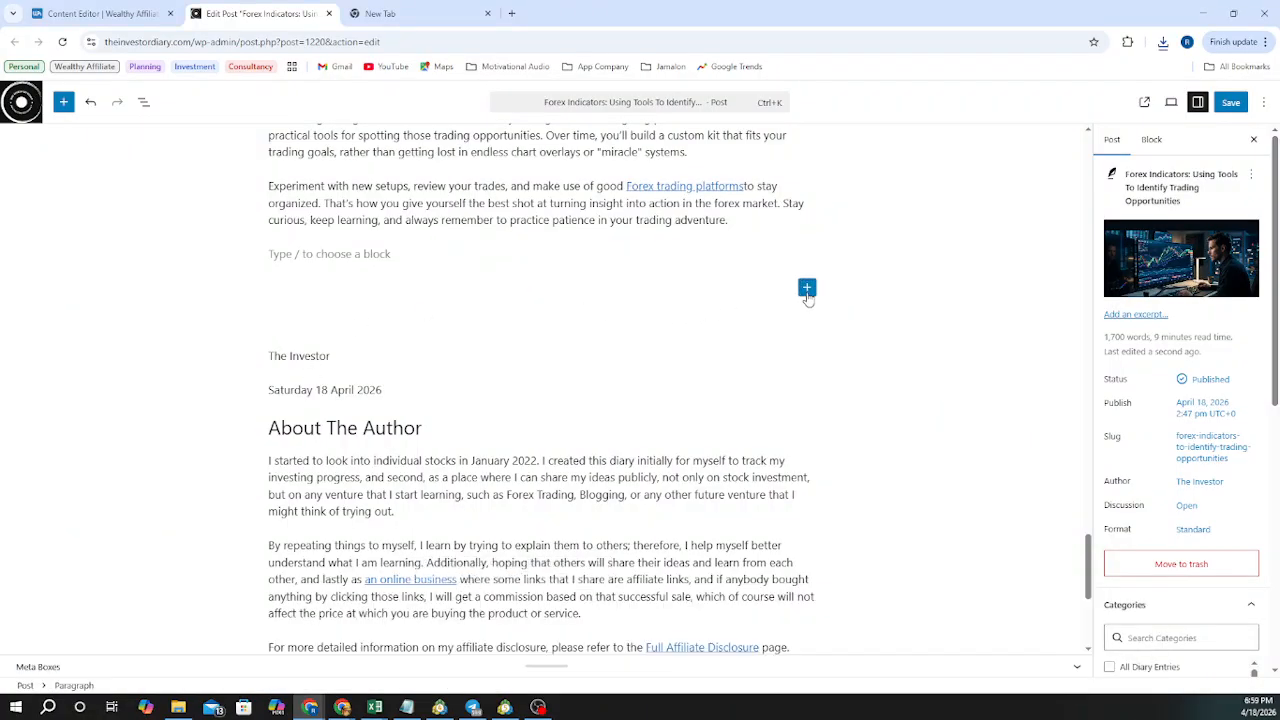
click(807, 290)
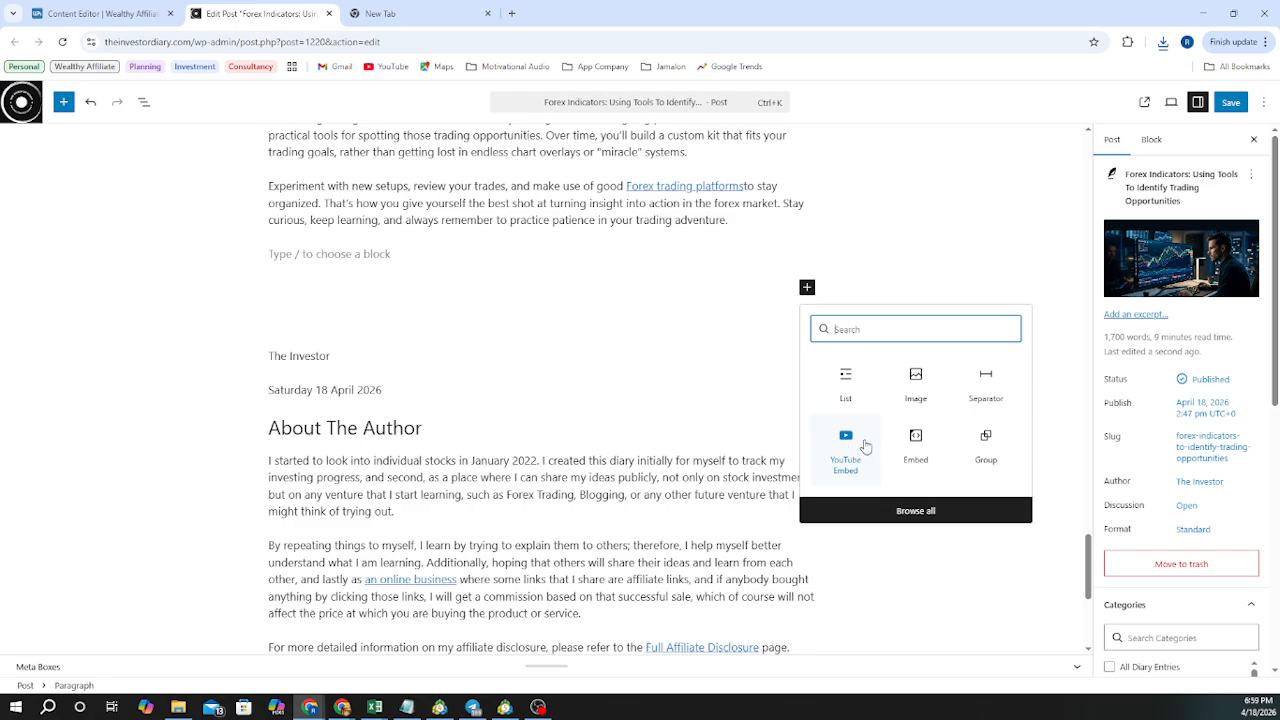
click(913, 390)
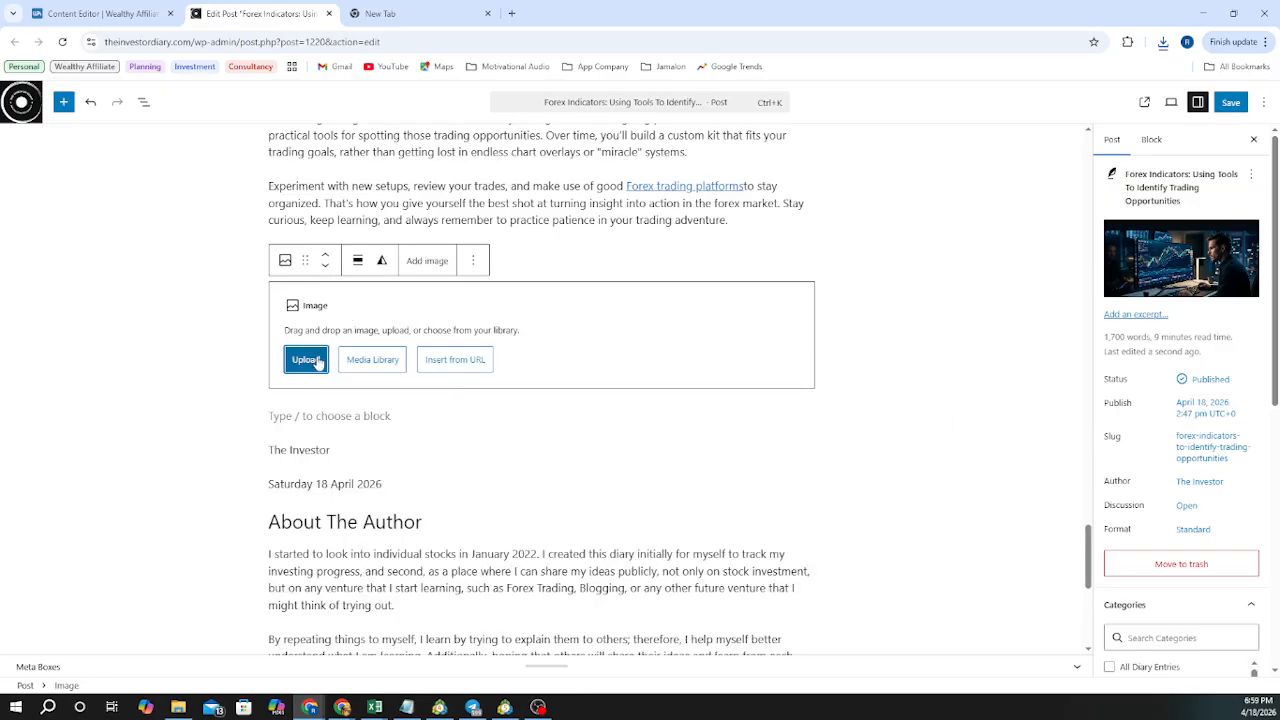
click(318, 362)
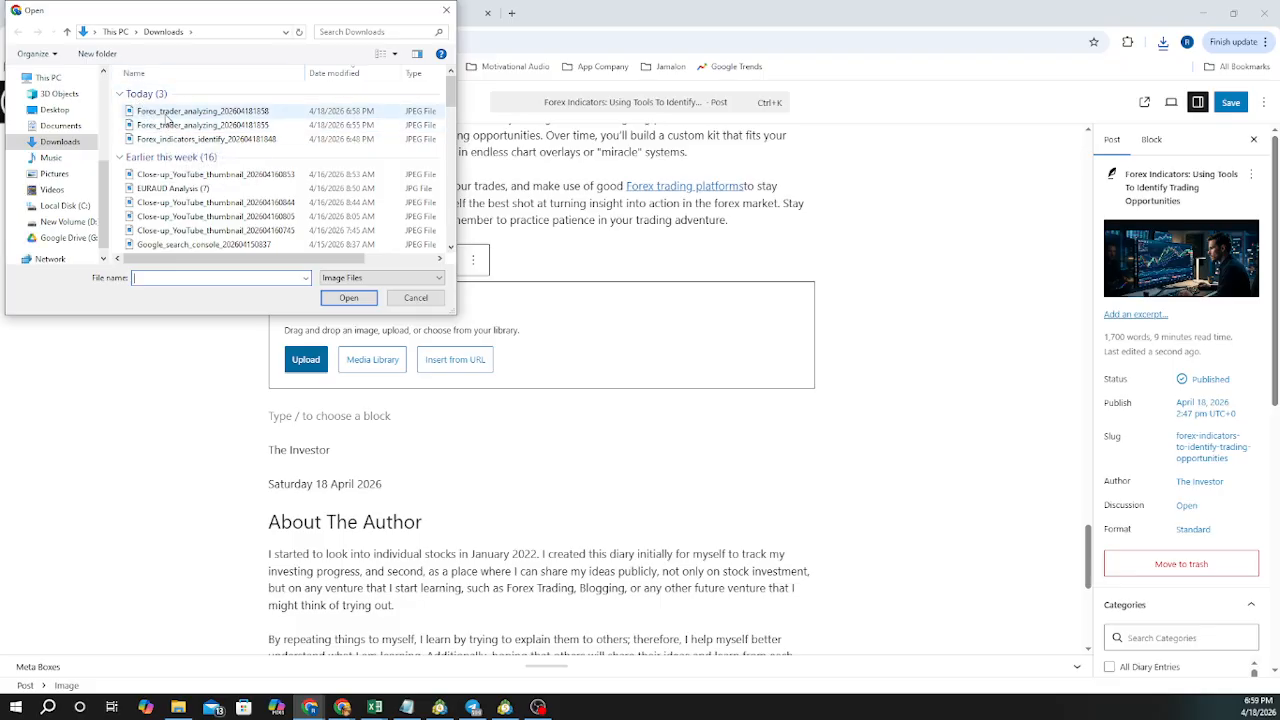
click(167, 112)
click(349, 297)
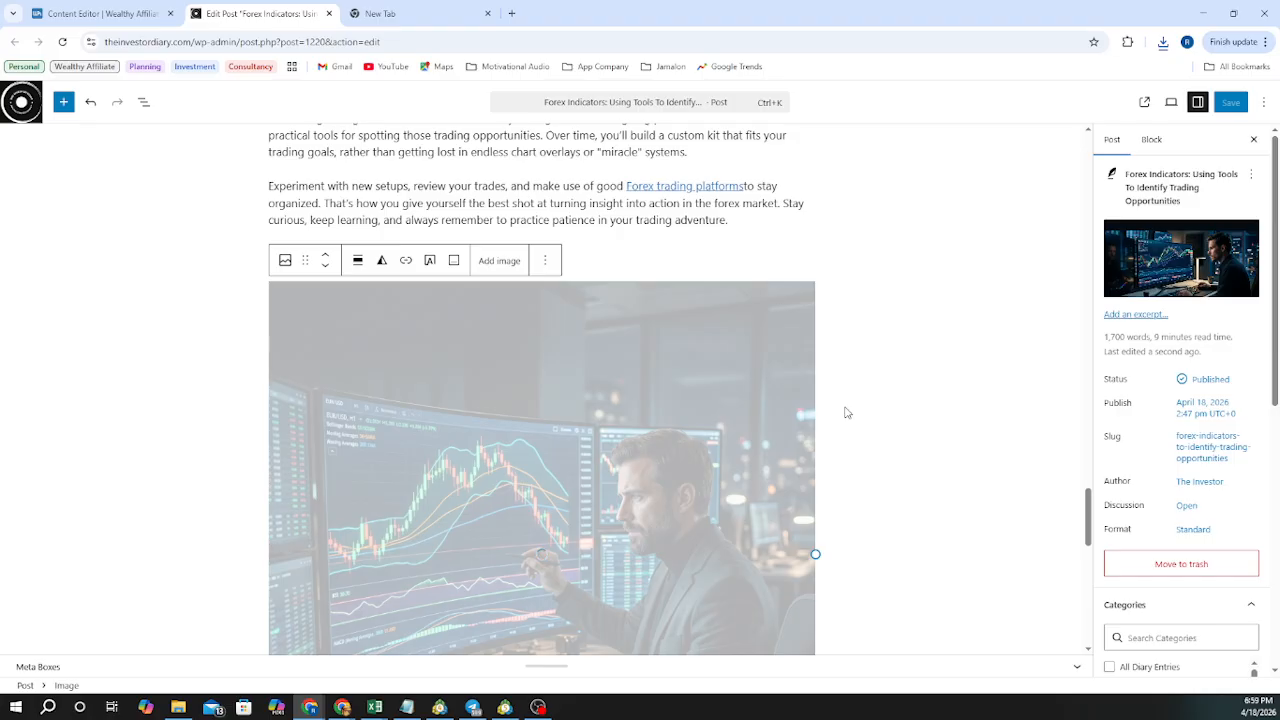
Shrink the inserted trader image to a bit over a quarter of the text column's width and align it to the centre
scroll(847, 413, down, 2)
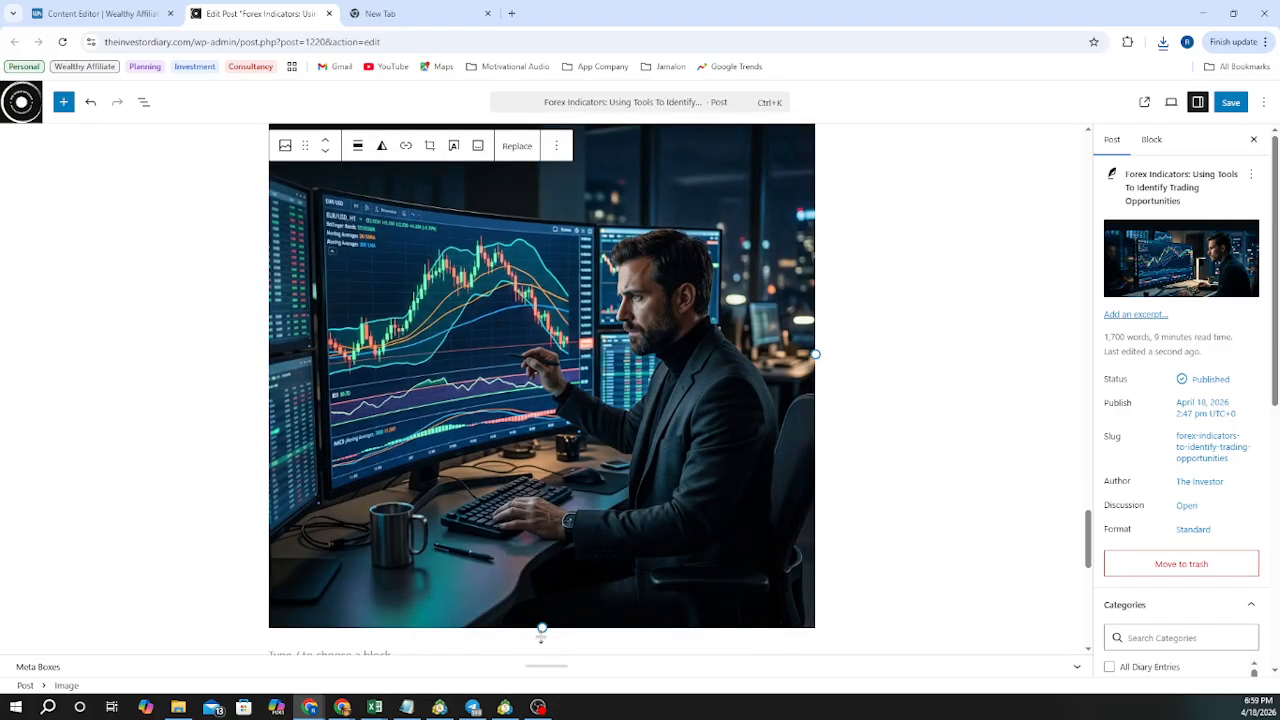
drag(540, 626, 346, 237)
scroll(536, 246, up, 2)
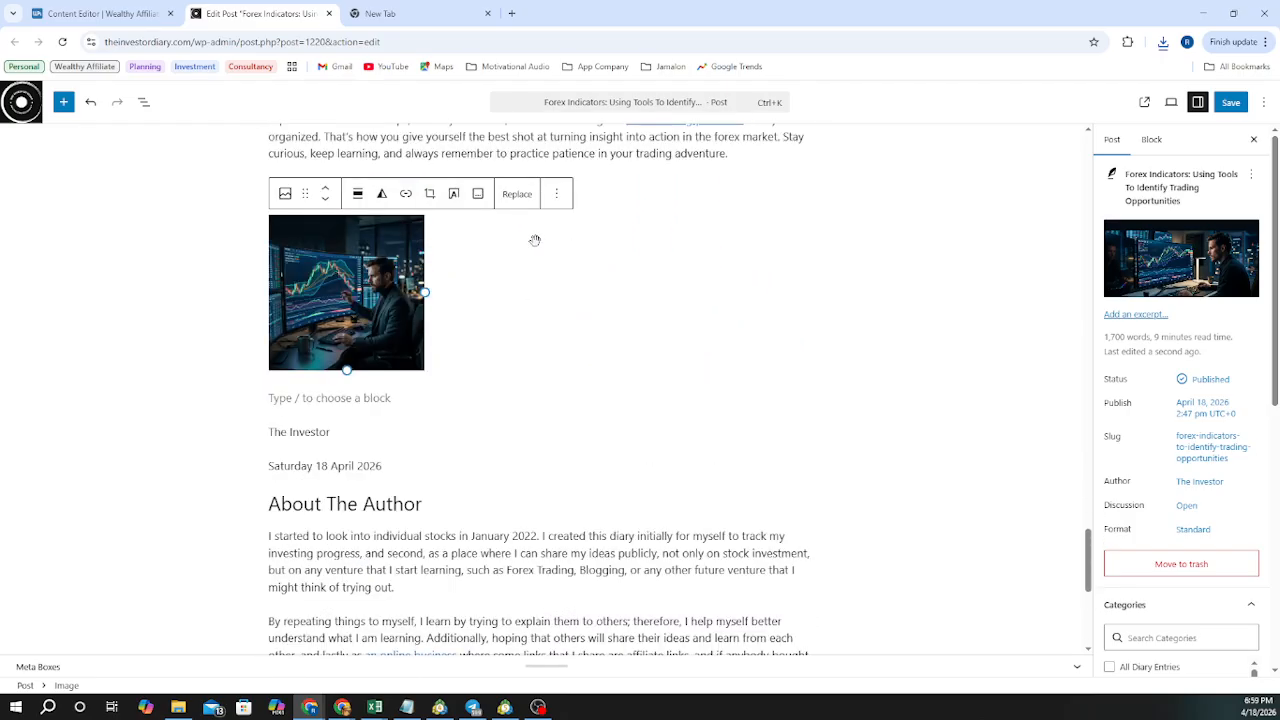
scroll(534, 246, down, 1)
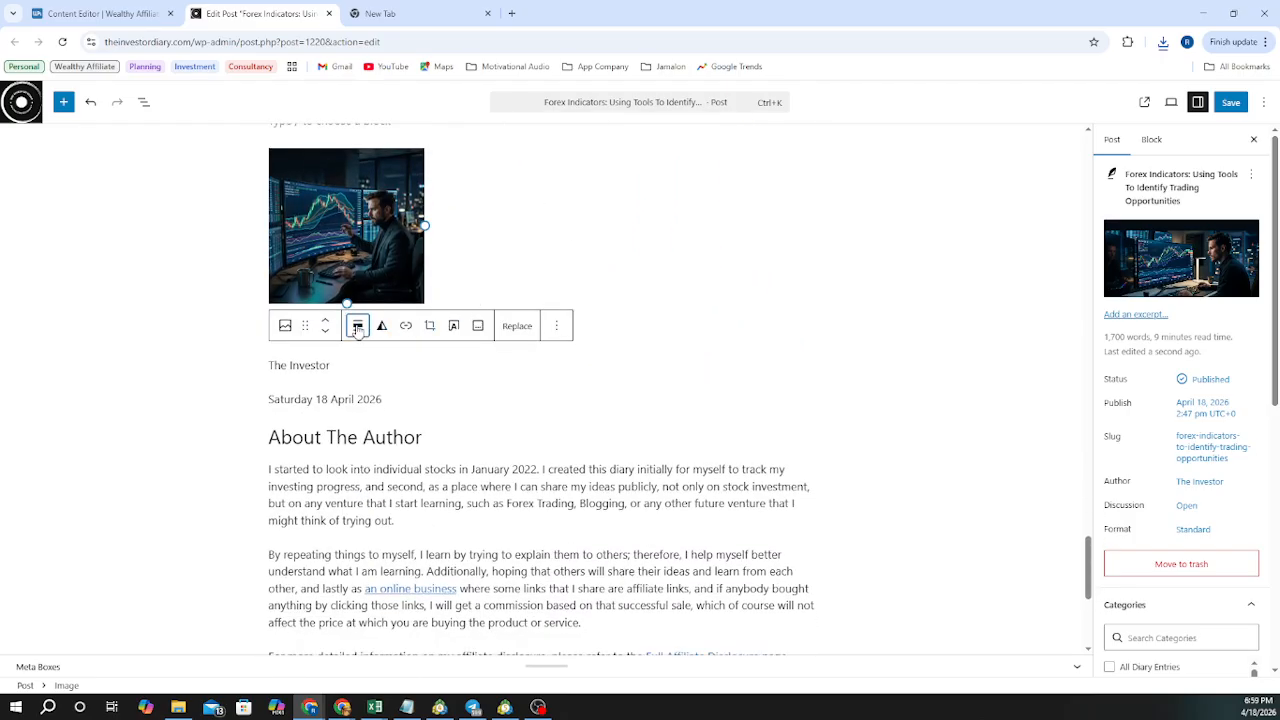
click(357, 326)
click(417, 425)
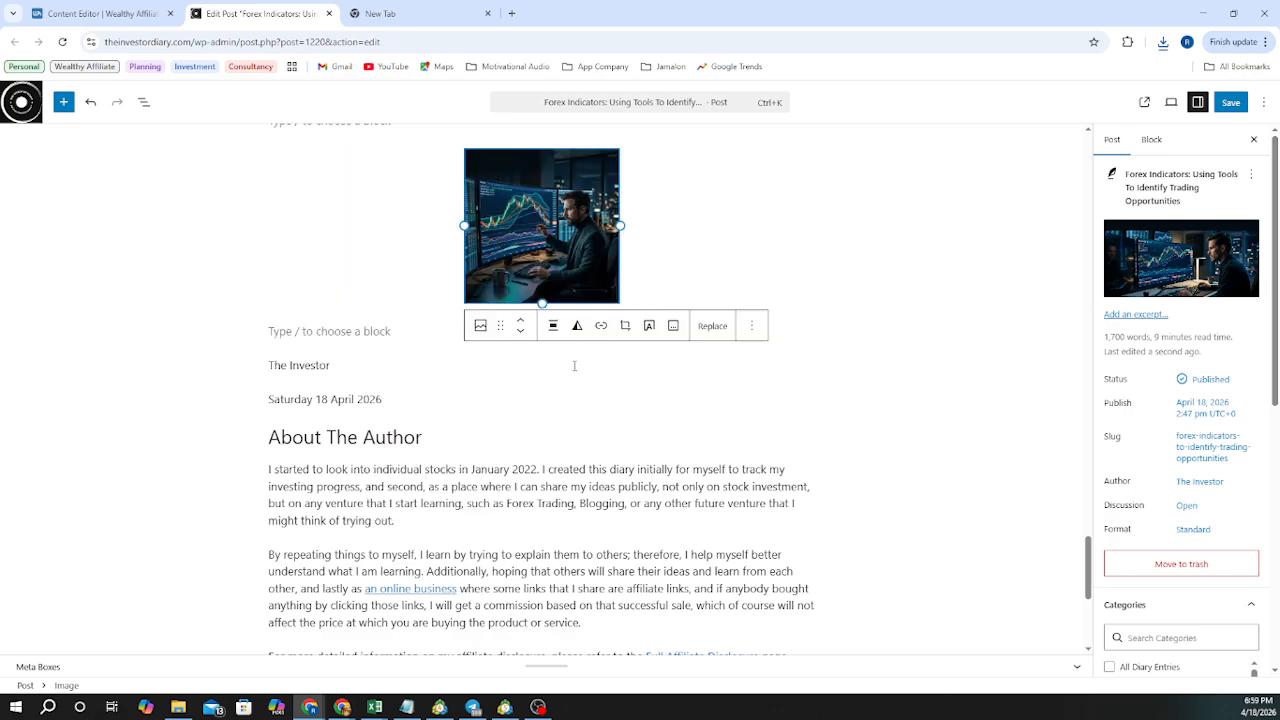
Assign the post to the categories Trading Forex Foundation and All Diary Entries
scroll(596, 389, down, 2)
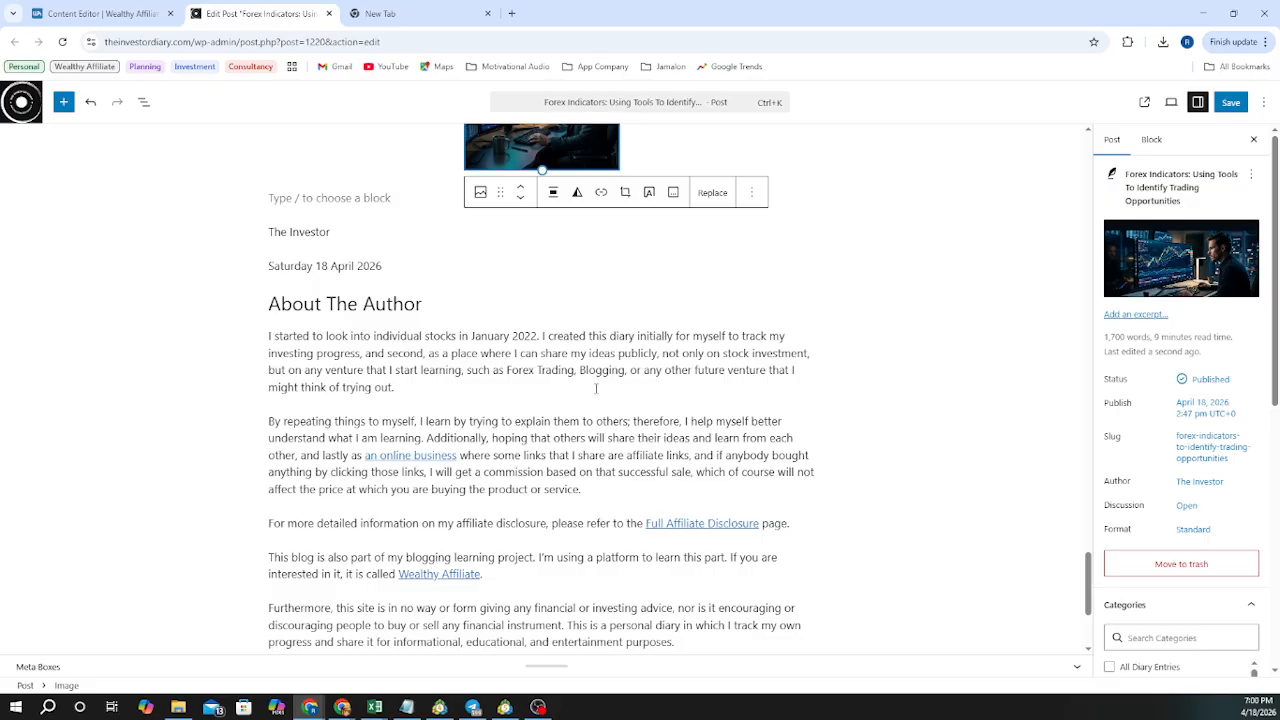
scroll(1180, 450, down, 2)
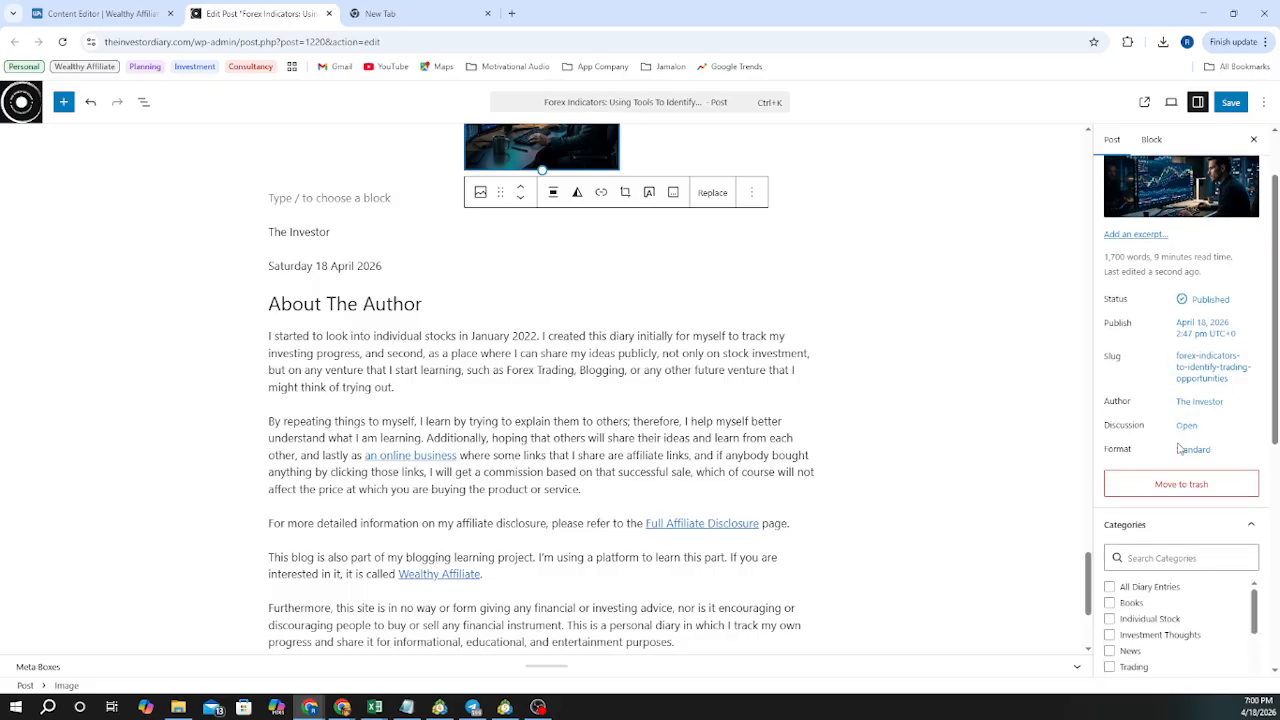
scroll(1170, 447, down, 1)
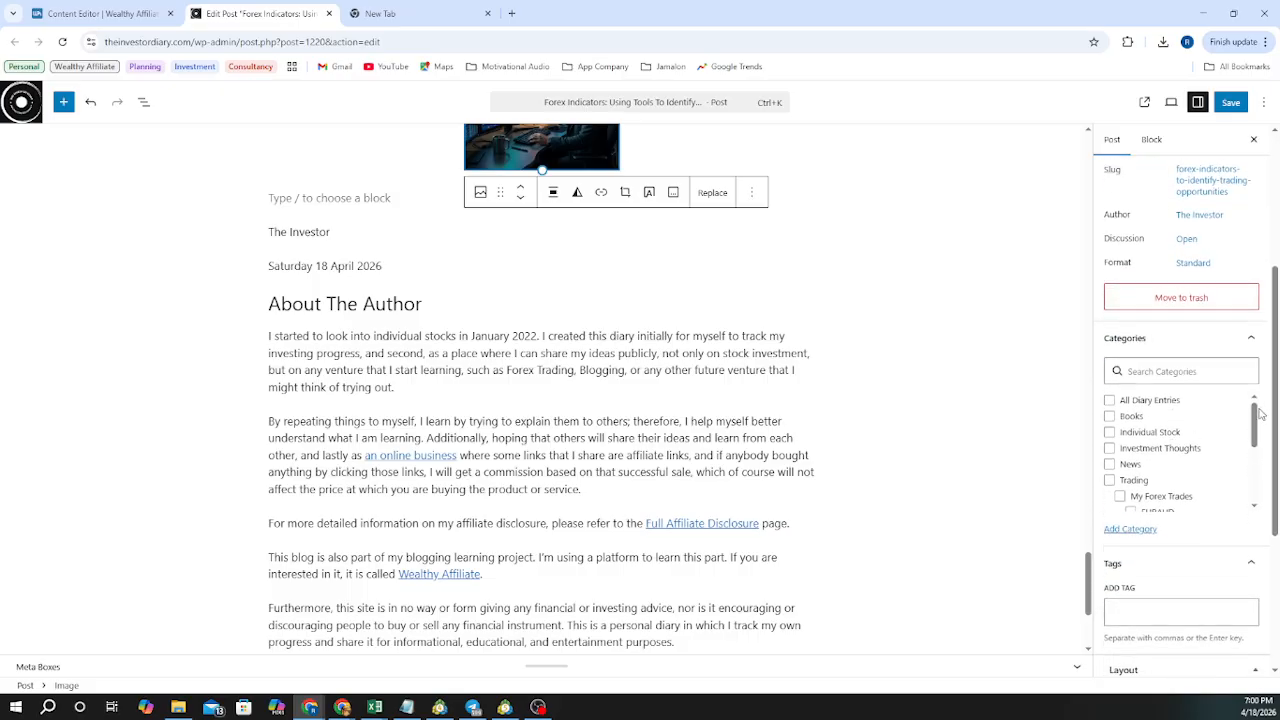
drag(1256, 416, 1263, 470)
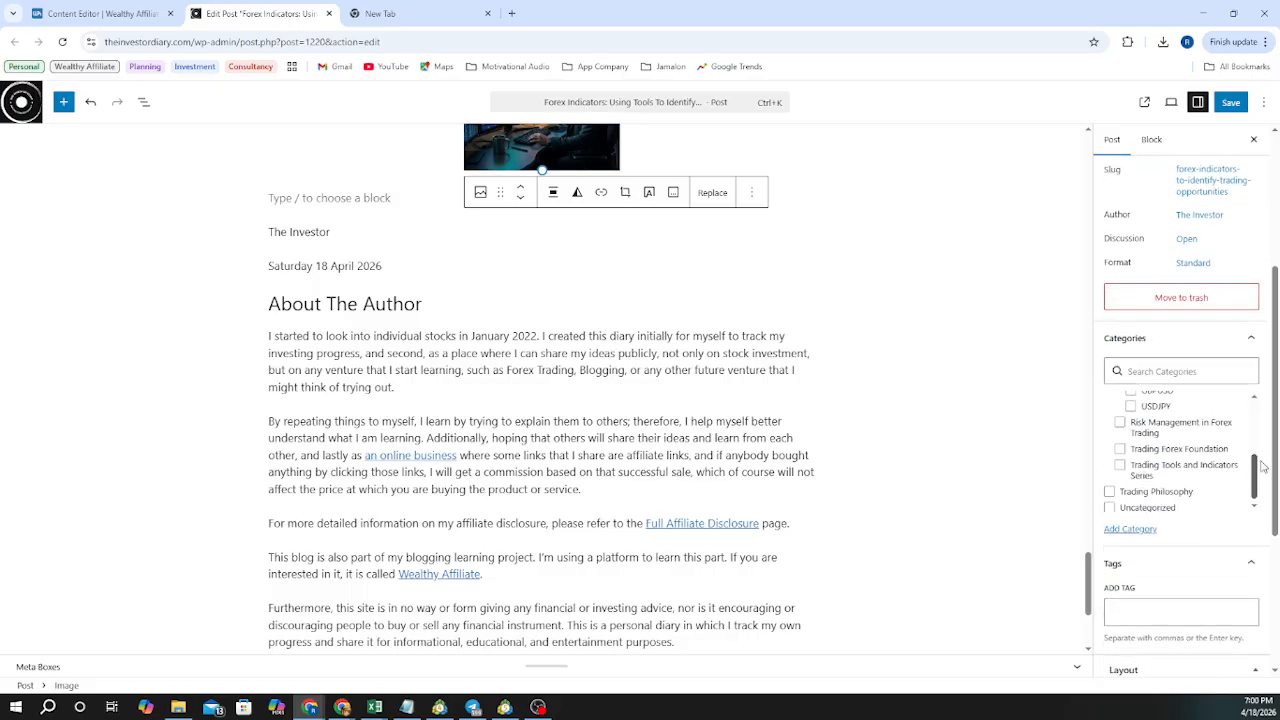
click(1120, 449)
scroll(1250, 488, up, 5)
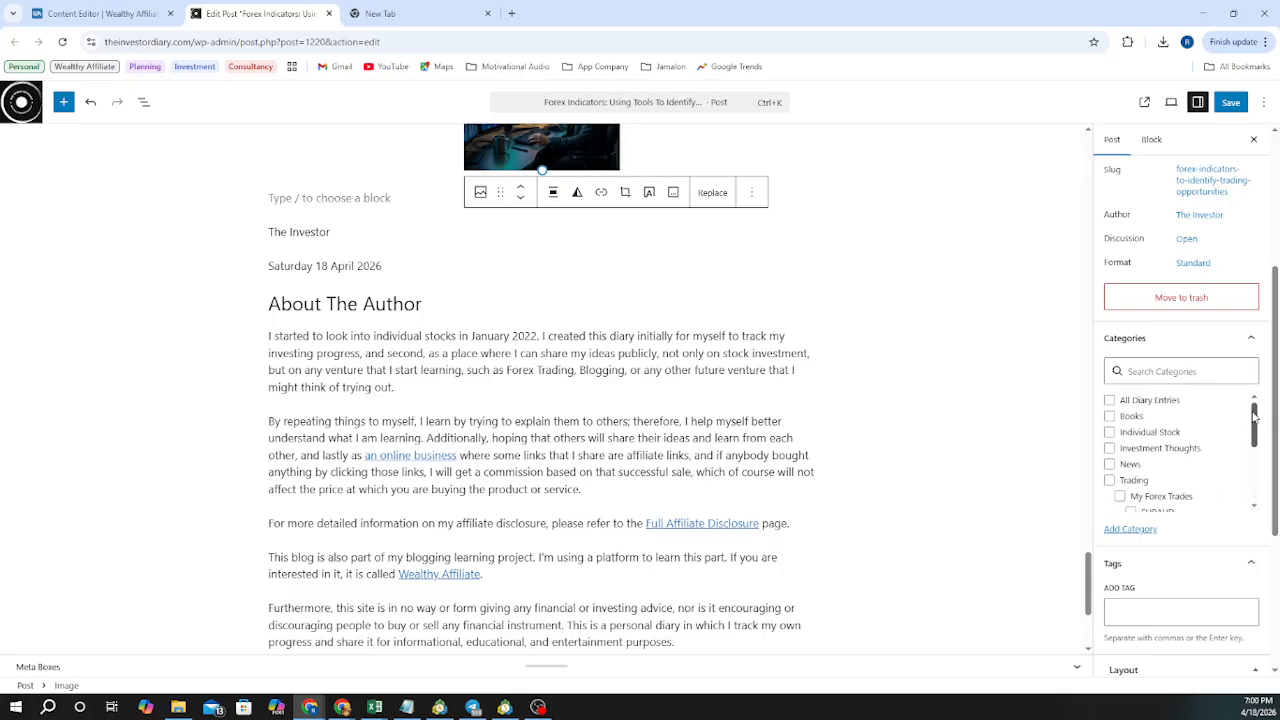
click(1109, 401)
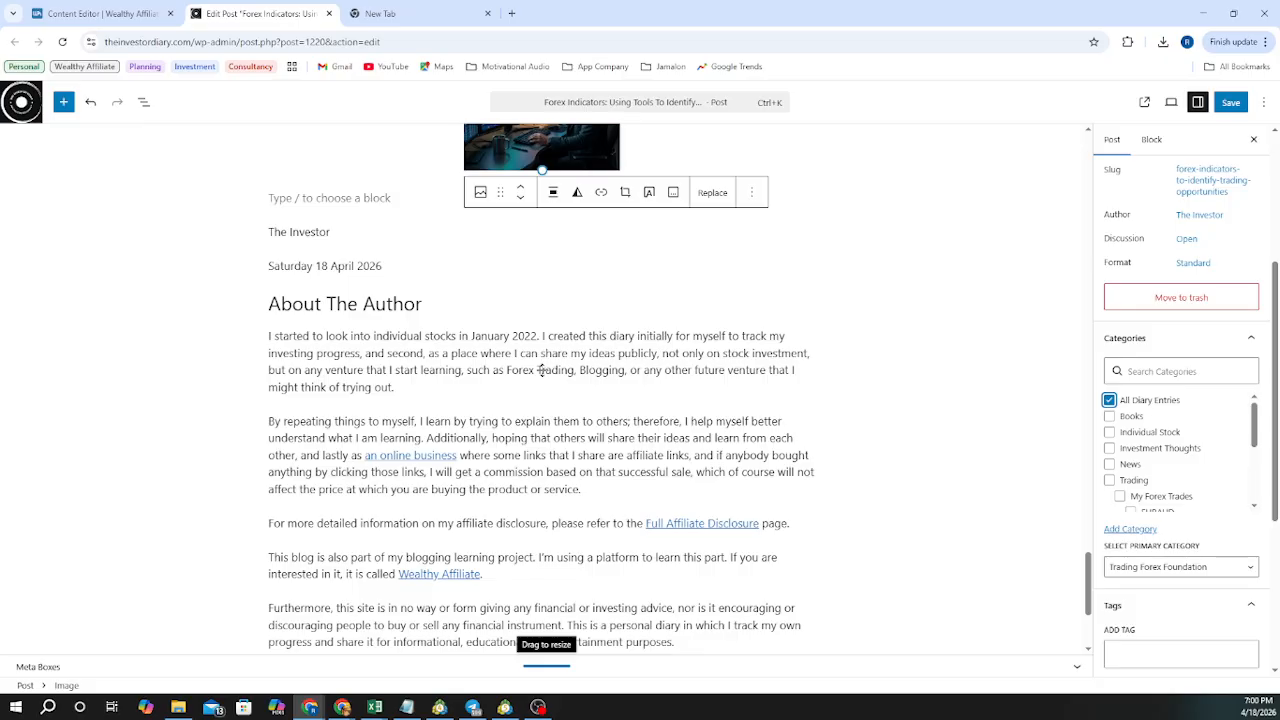
Expand the post's SEO settings, remove the site title from the meta title, and start editing the meta description
drag(546, 665, 543, 369)
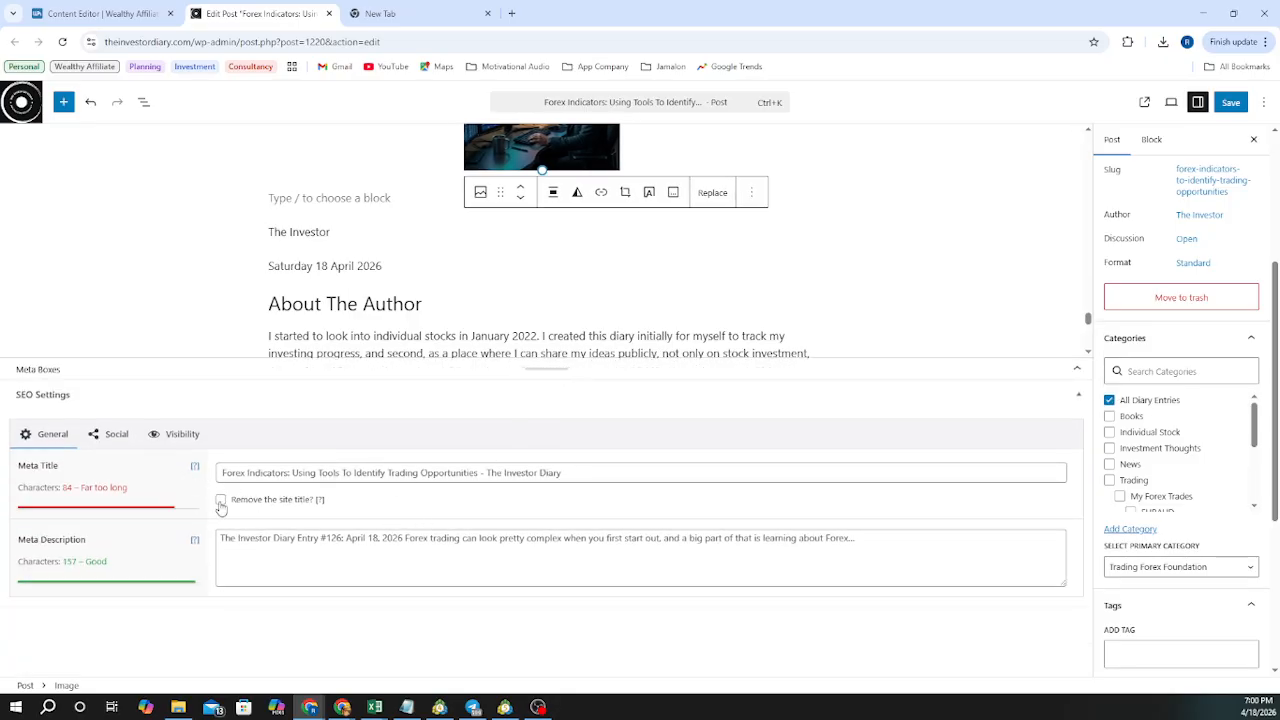
click(222, 500)
click(386, 546)
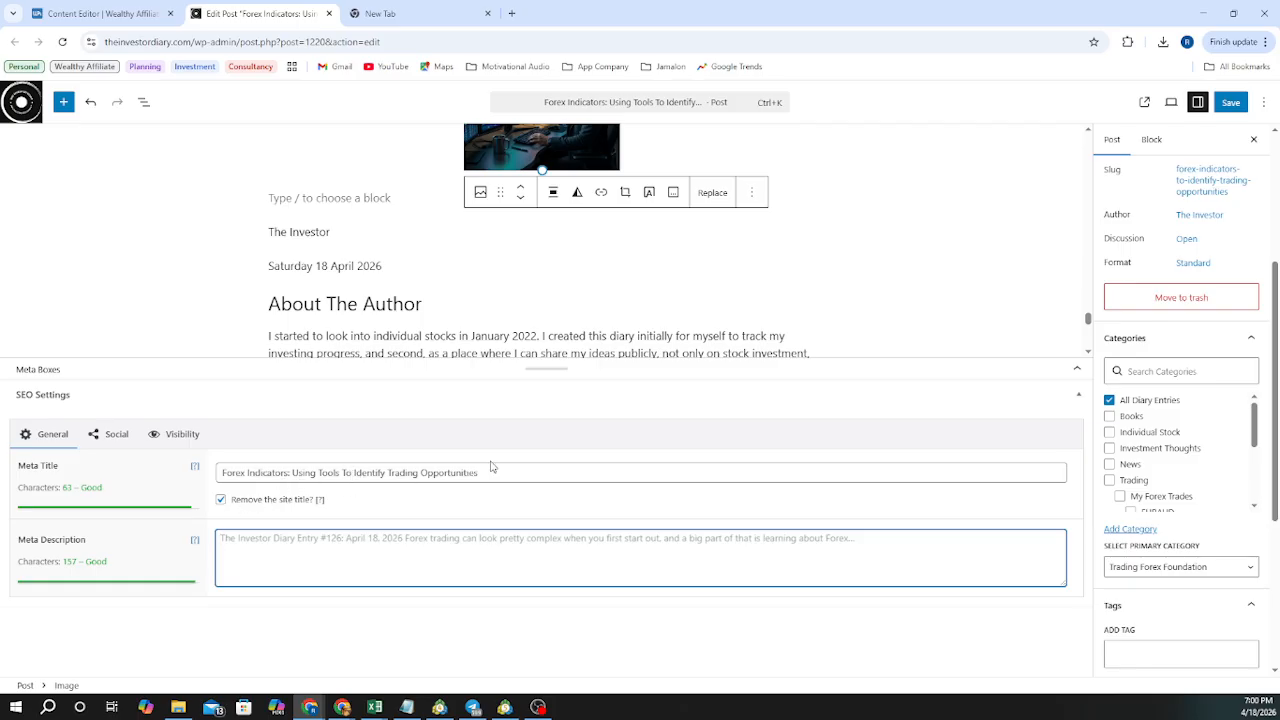
Fill the meta description with the last sentence of the TL;DR paragraph, beginning "Learning how and when to use these indicators"
drag(546, 368, 543, 505)
scroll(550, 387, up, 15)
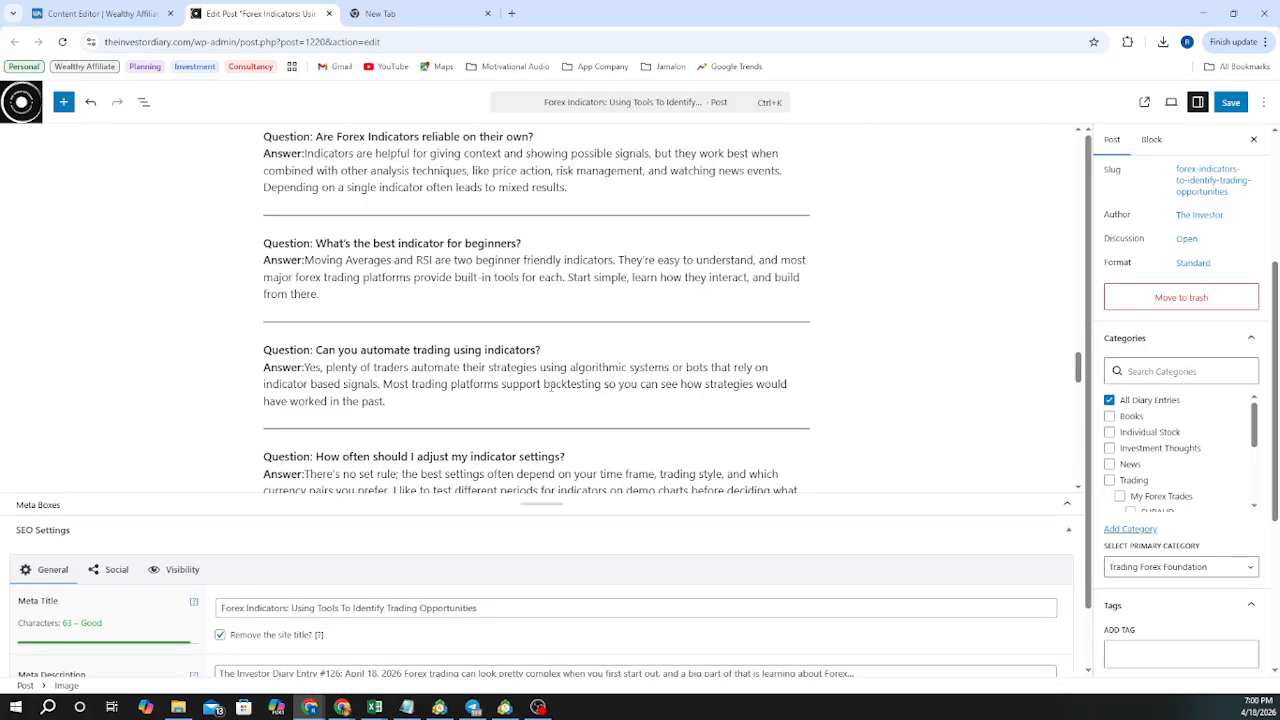
scroll(550, 387, up, 15)
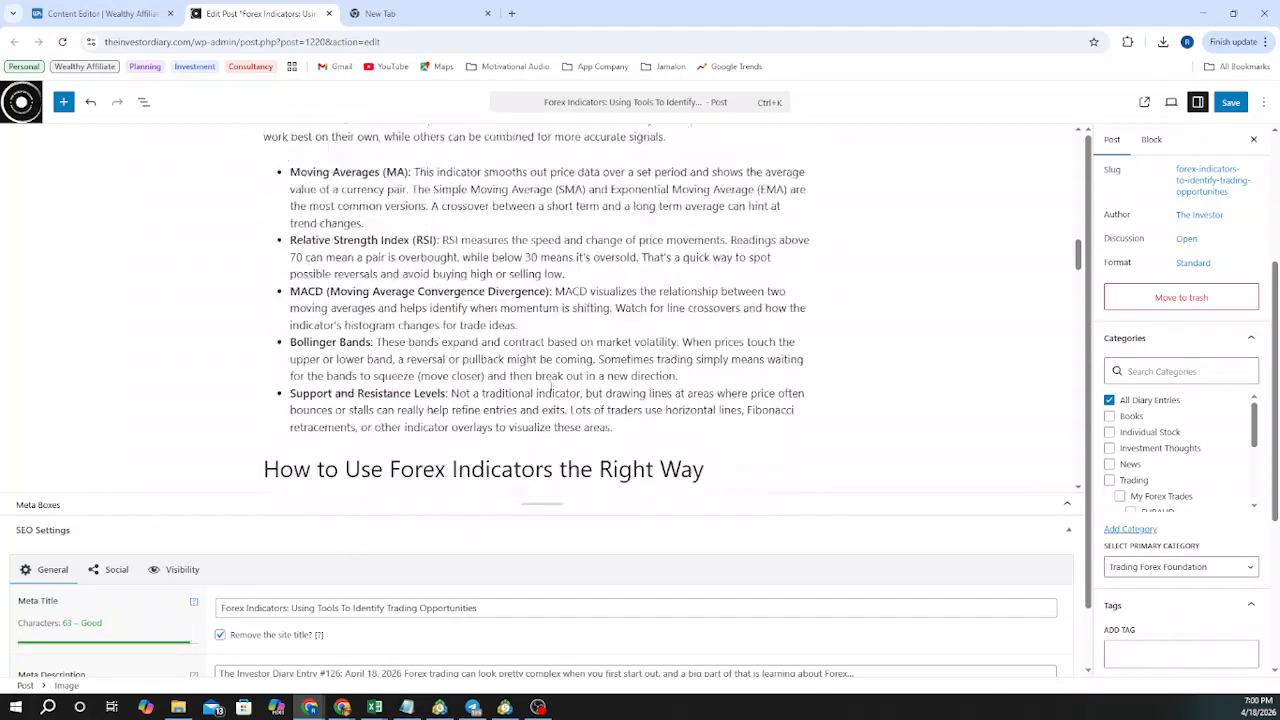
scroll(550, 387, down, 2)
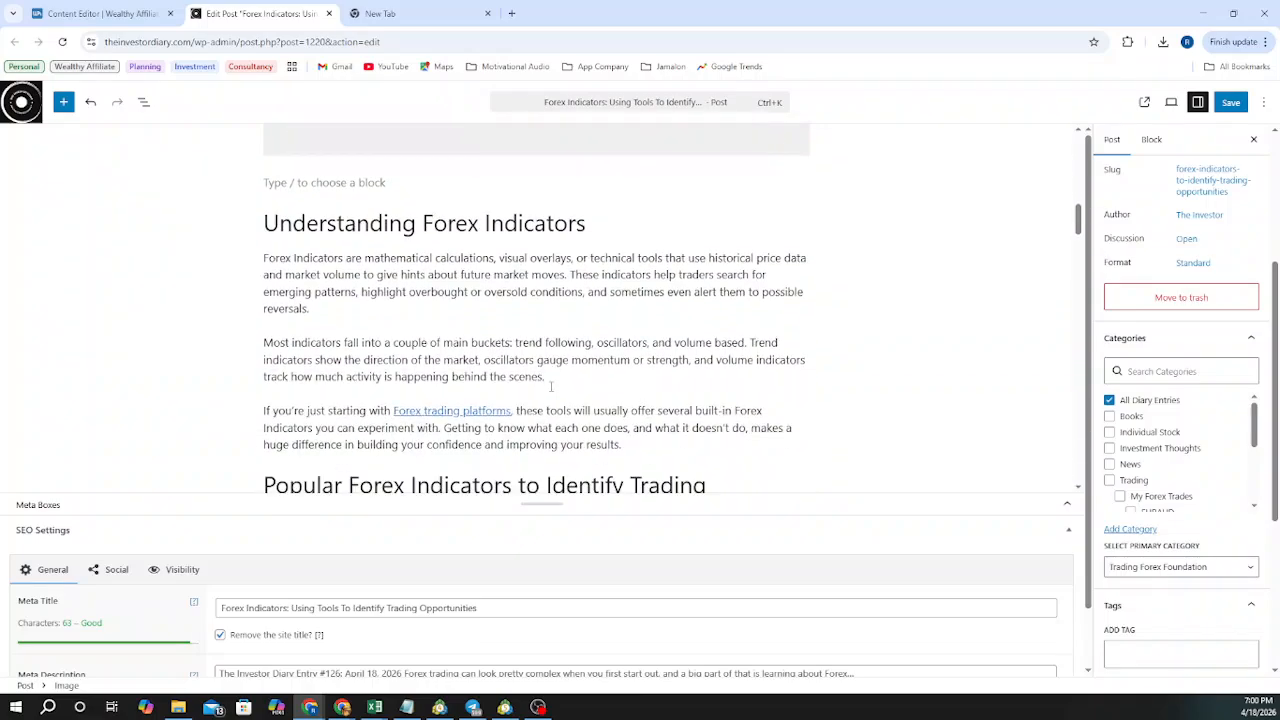
scroll(550, 389, up, 4)
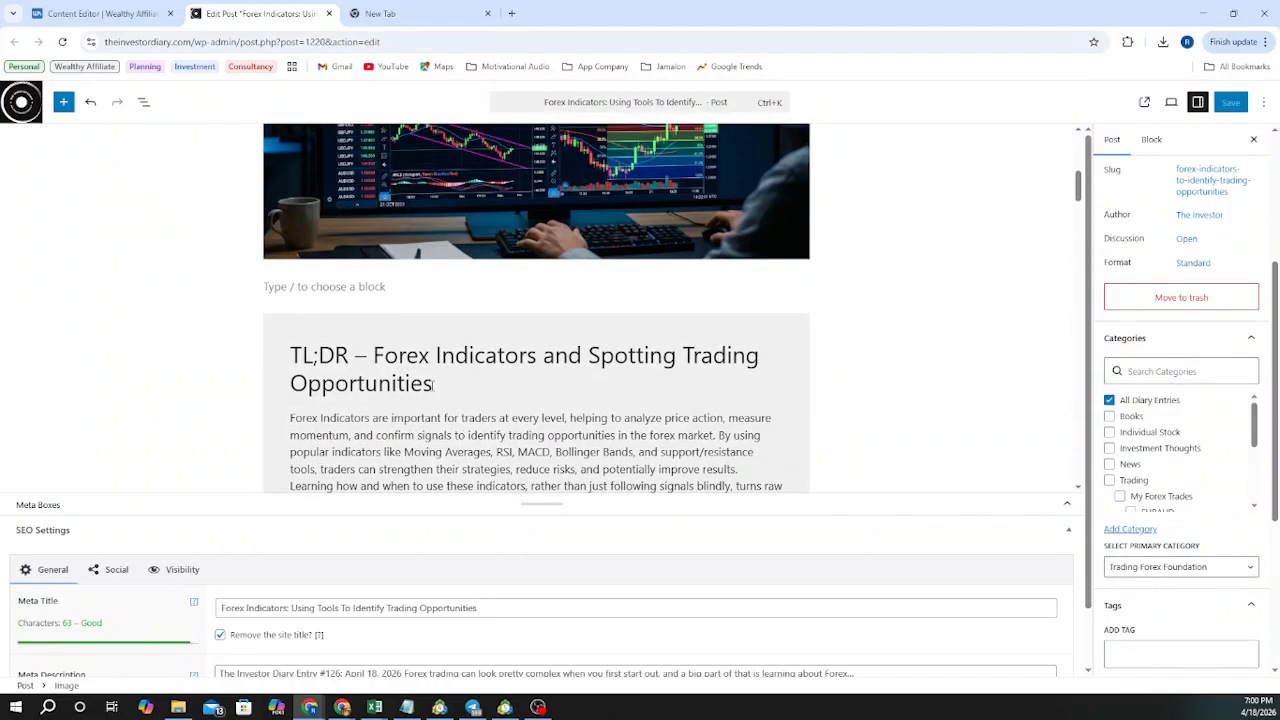
scroll(362, 423, down, 1)
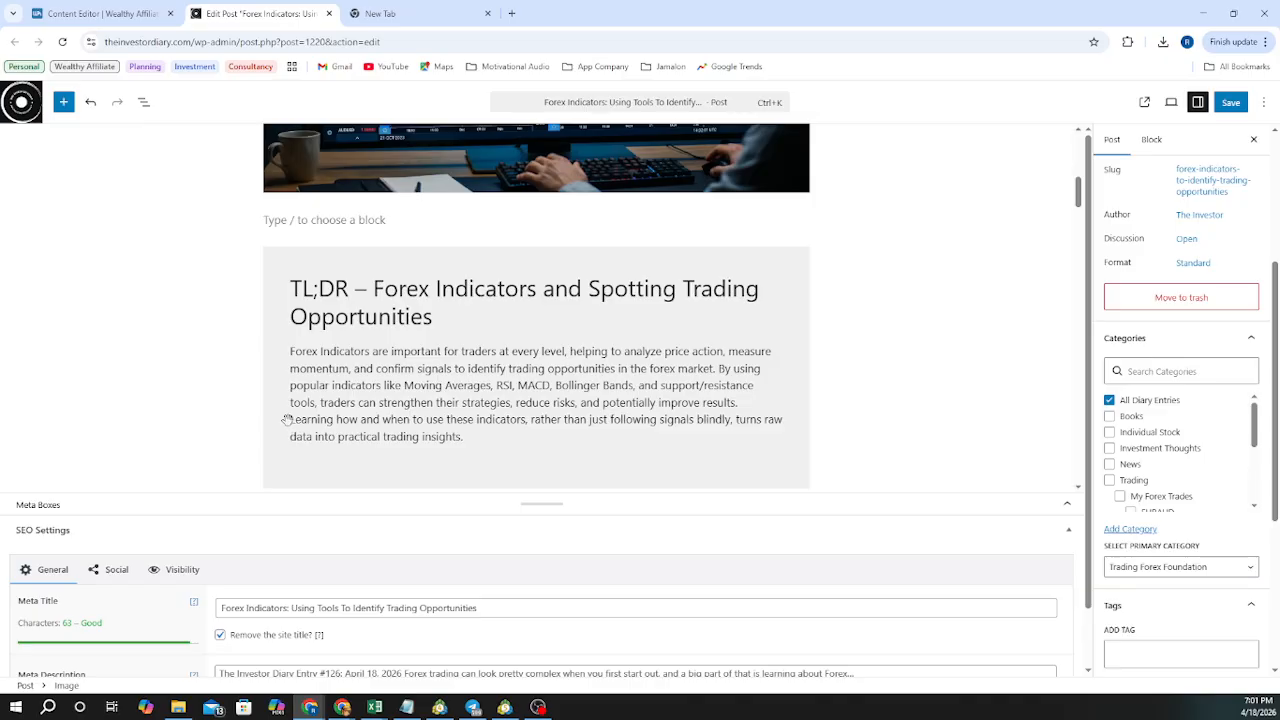
drag(291, 419, 469, 432)
key(ctrl+c)
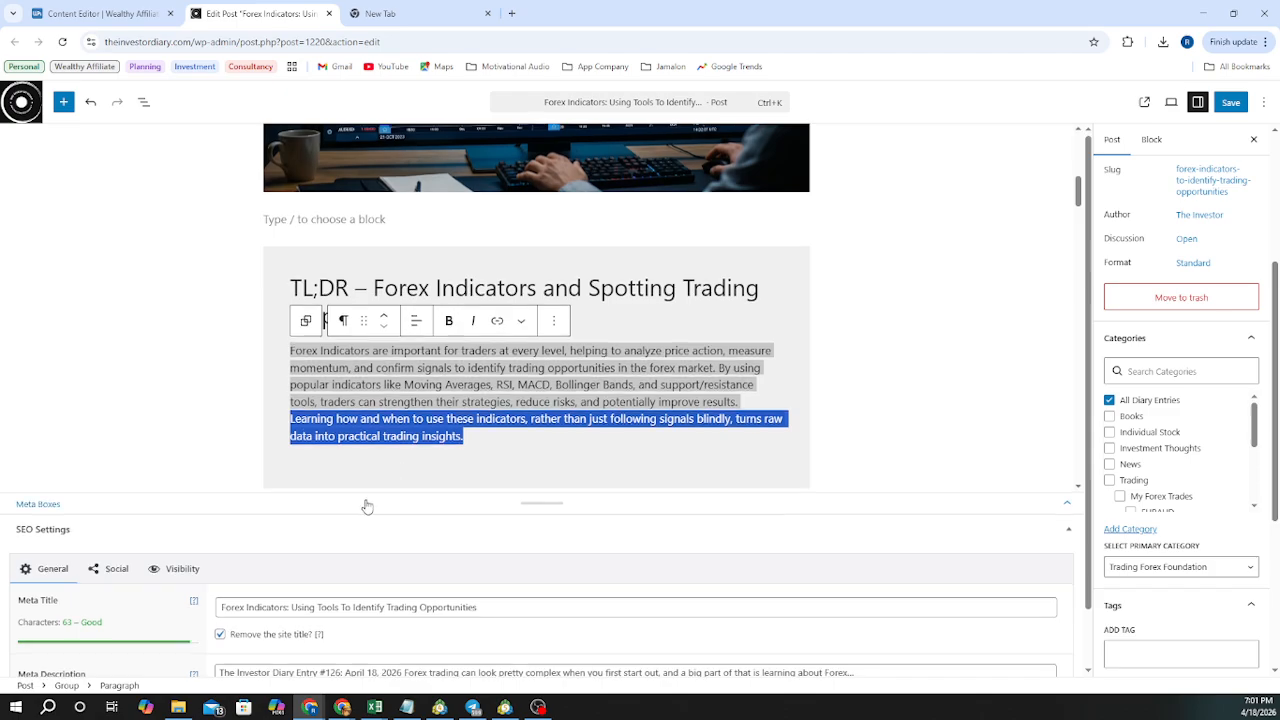
scroll(367, 507, down, 1)
click(306, 610)
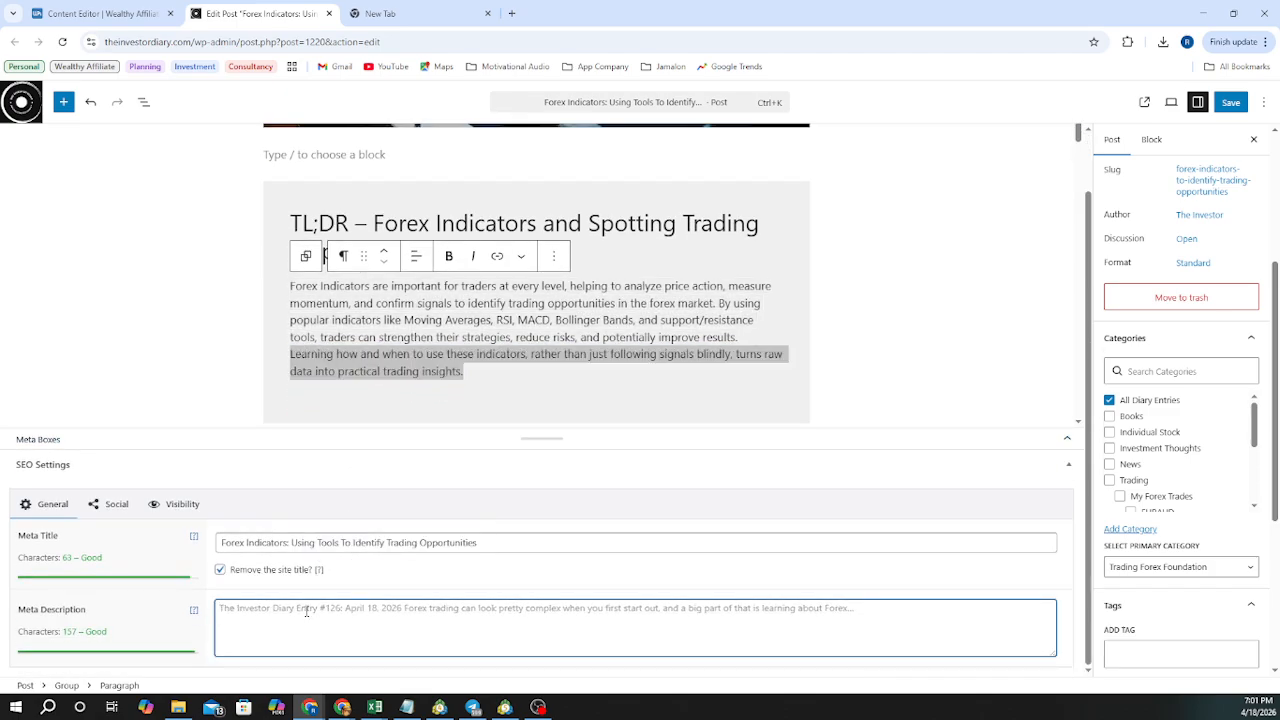
key(ctrl+v)
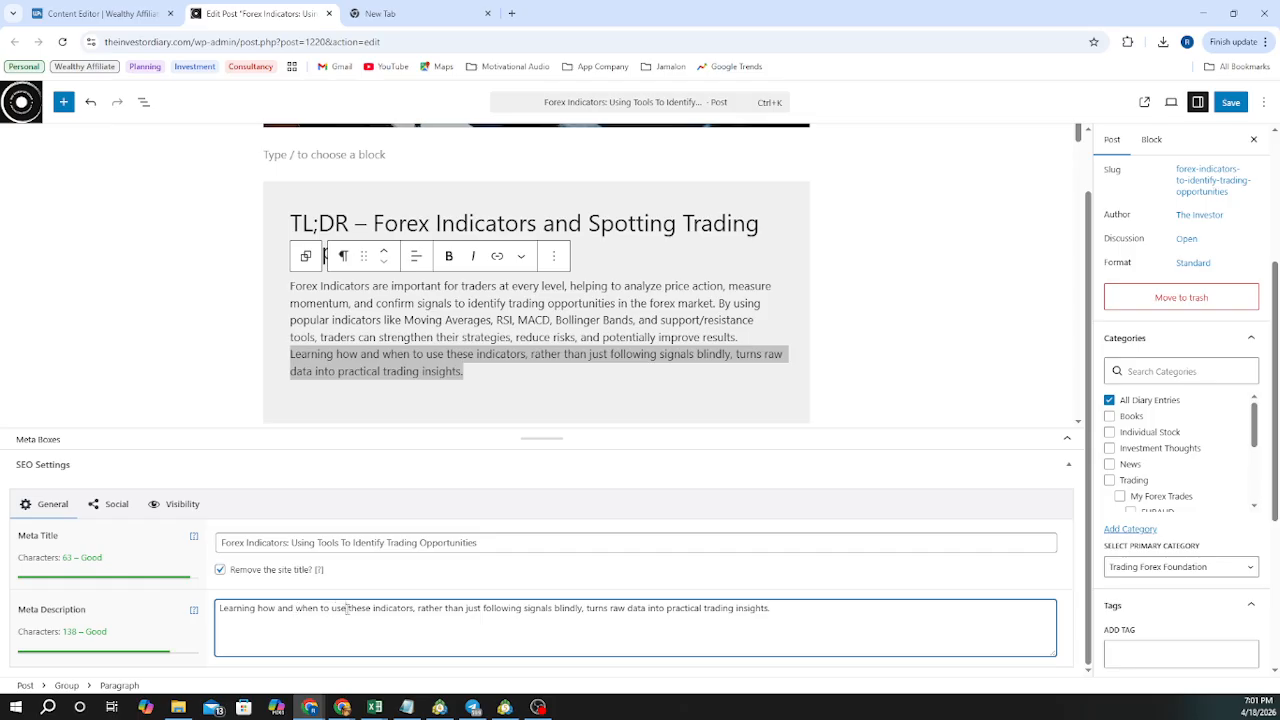
Replace the word "these" with "Forex" before "indicators" in the meta description
text(Forex)
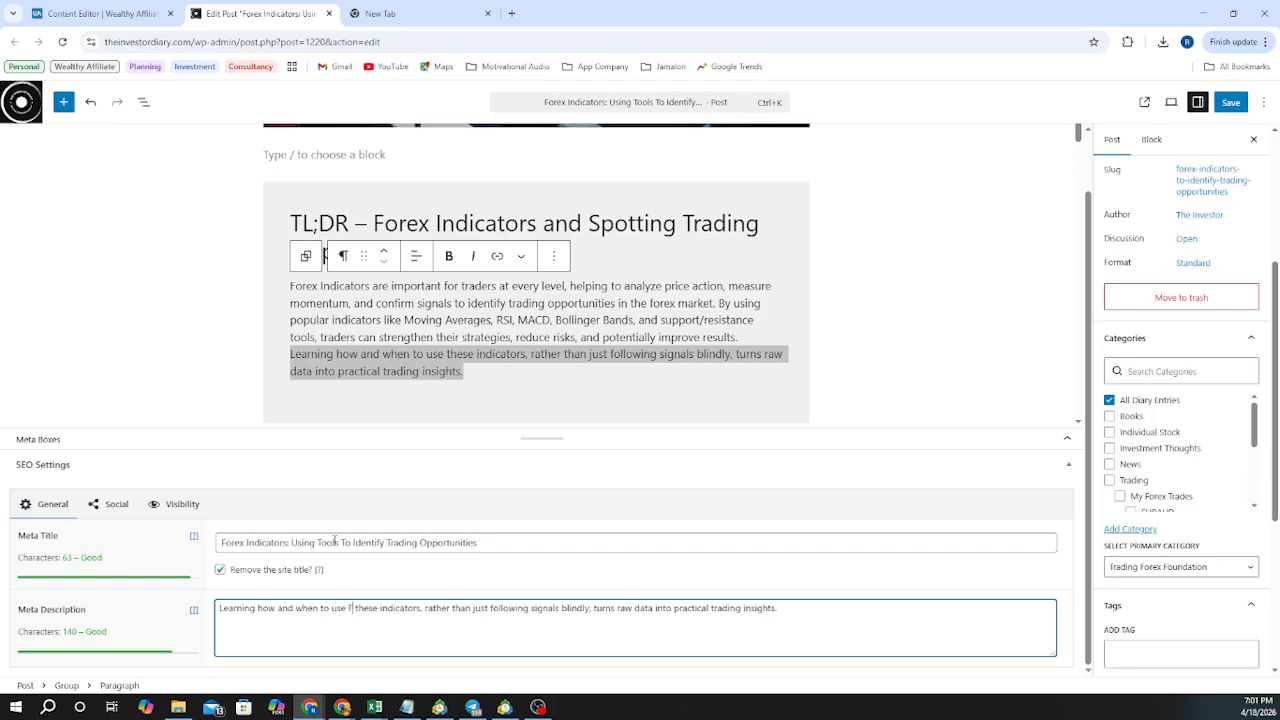
key(BackSpace)
key(BackSpace)
key(BackSpace)
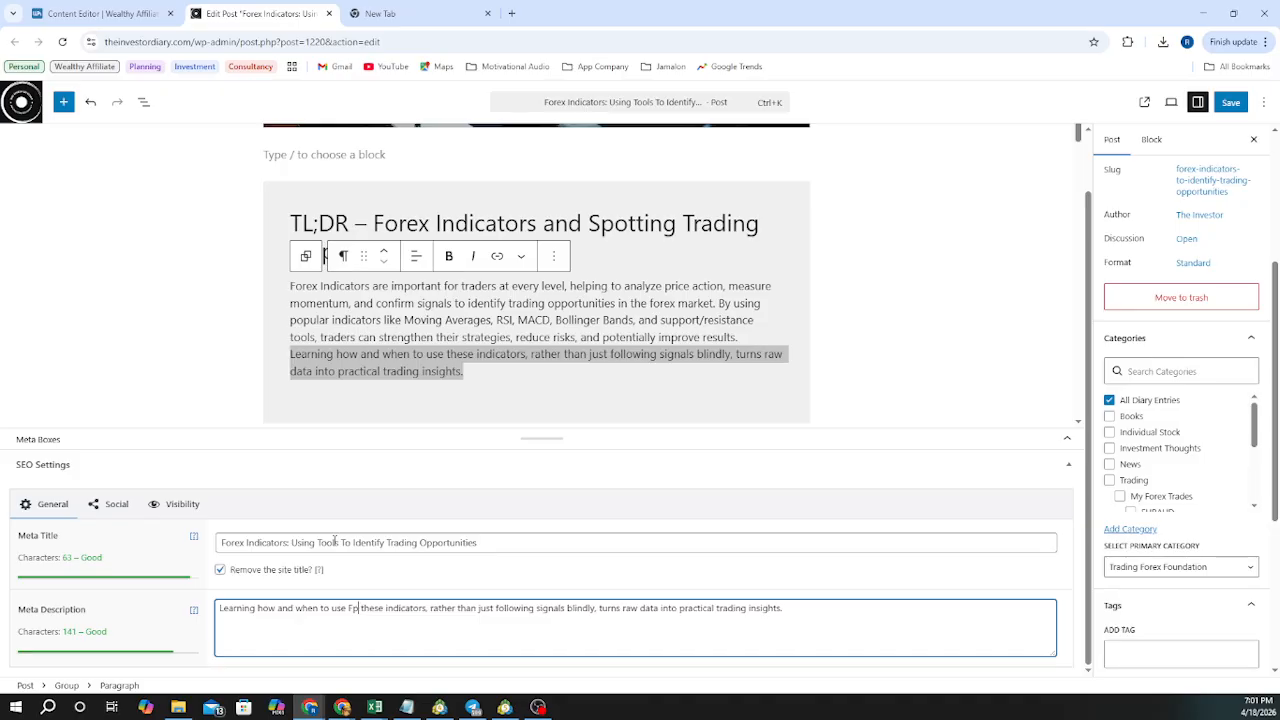
key(BackSpace)
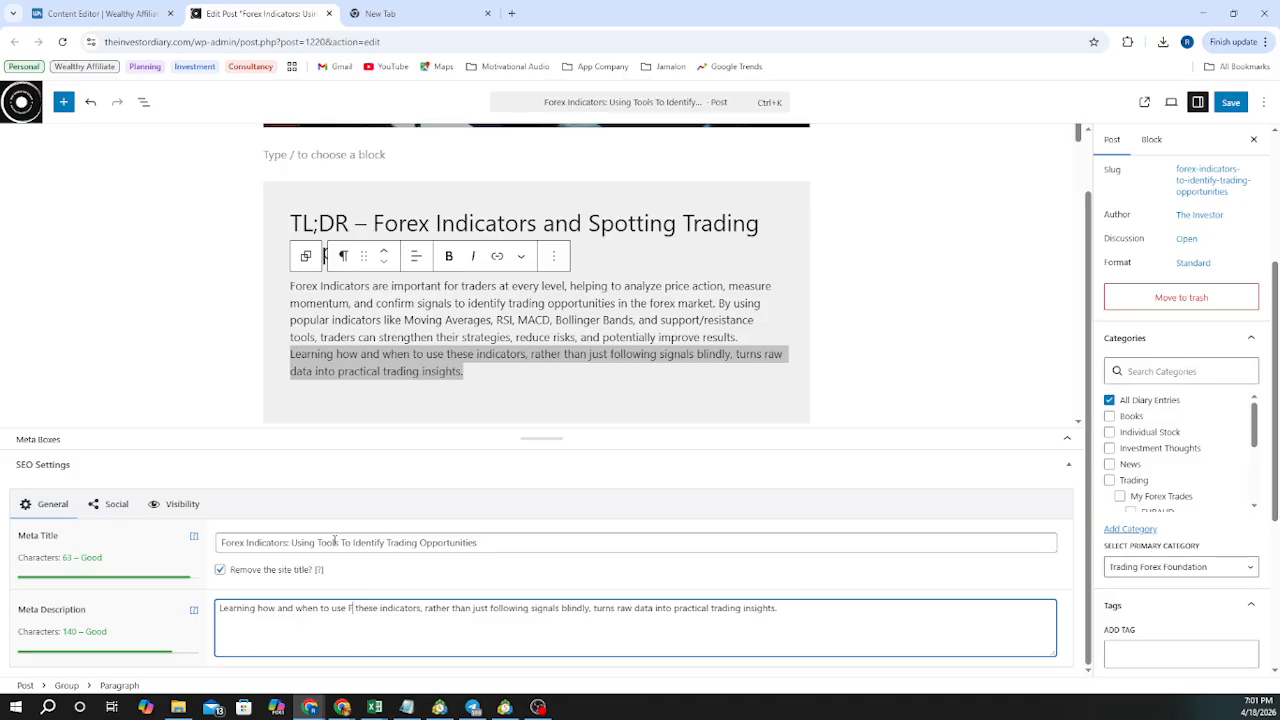
text(orex)
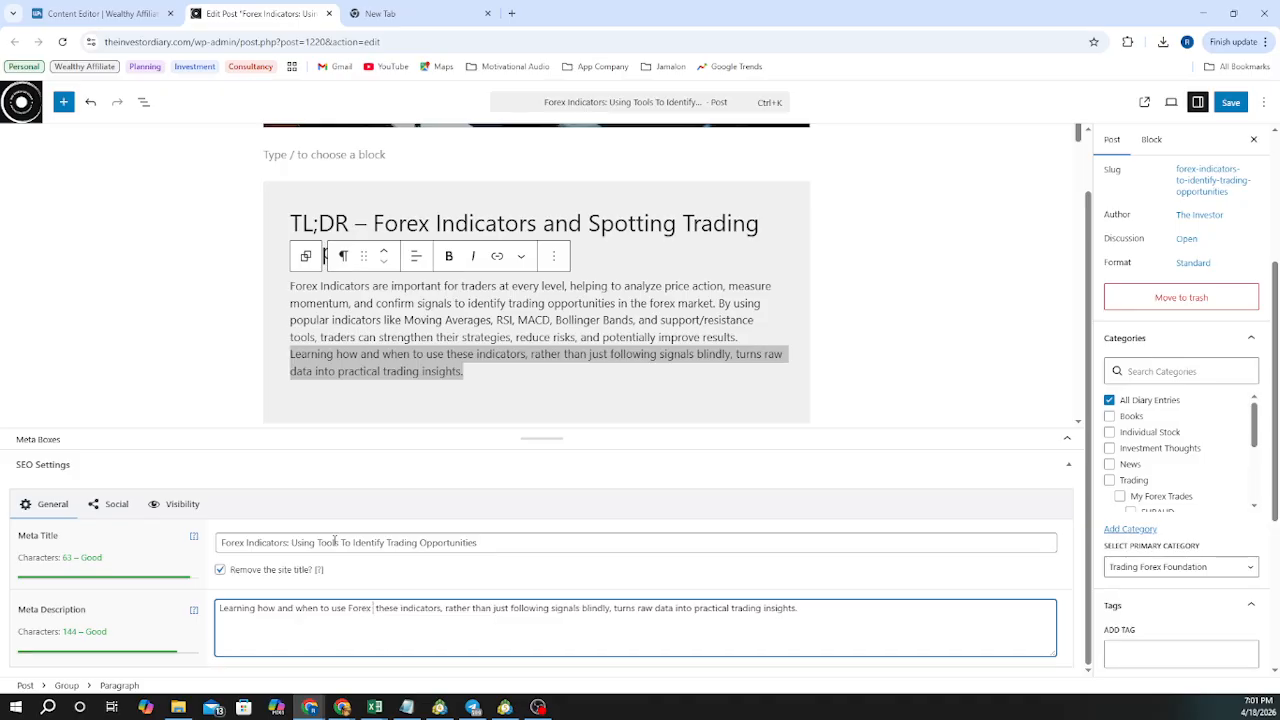
key(Delete)
key(Delete)
key(Delete)
key(Delete)
key(Delete)
key(Delete)
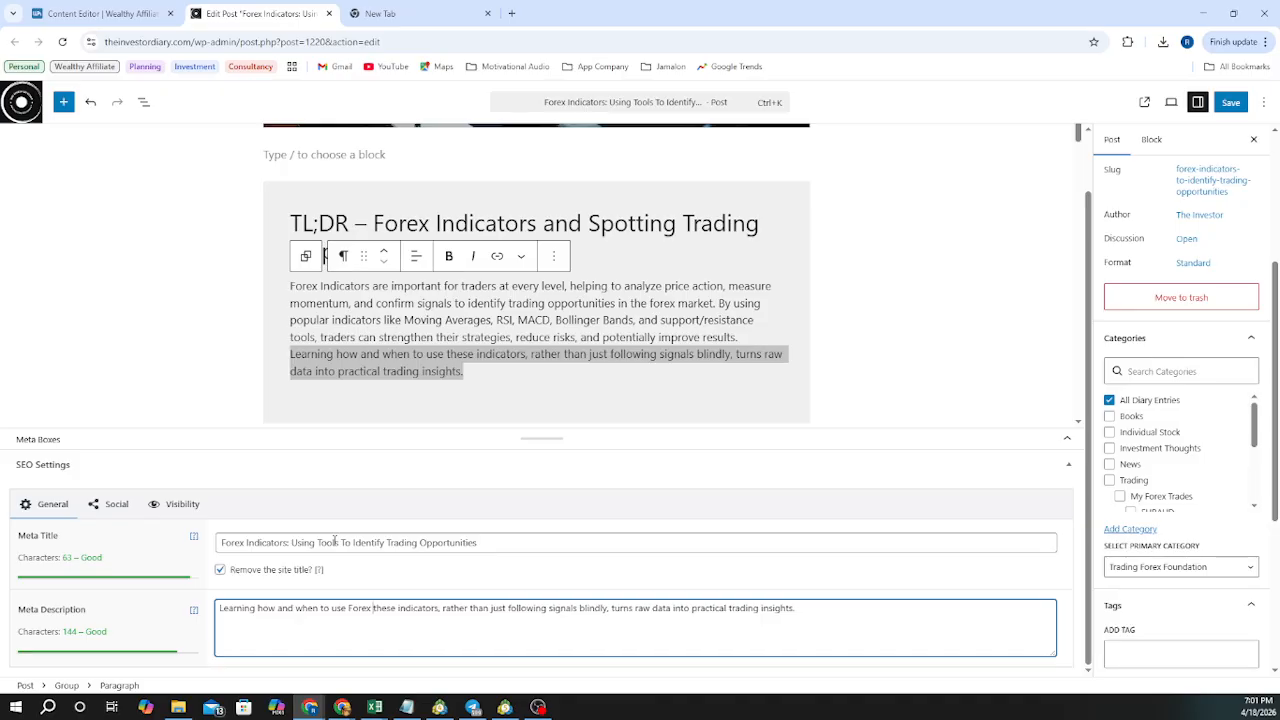
key(Delete)
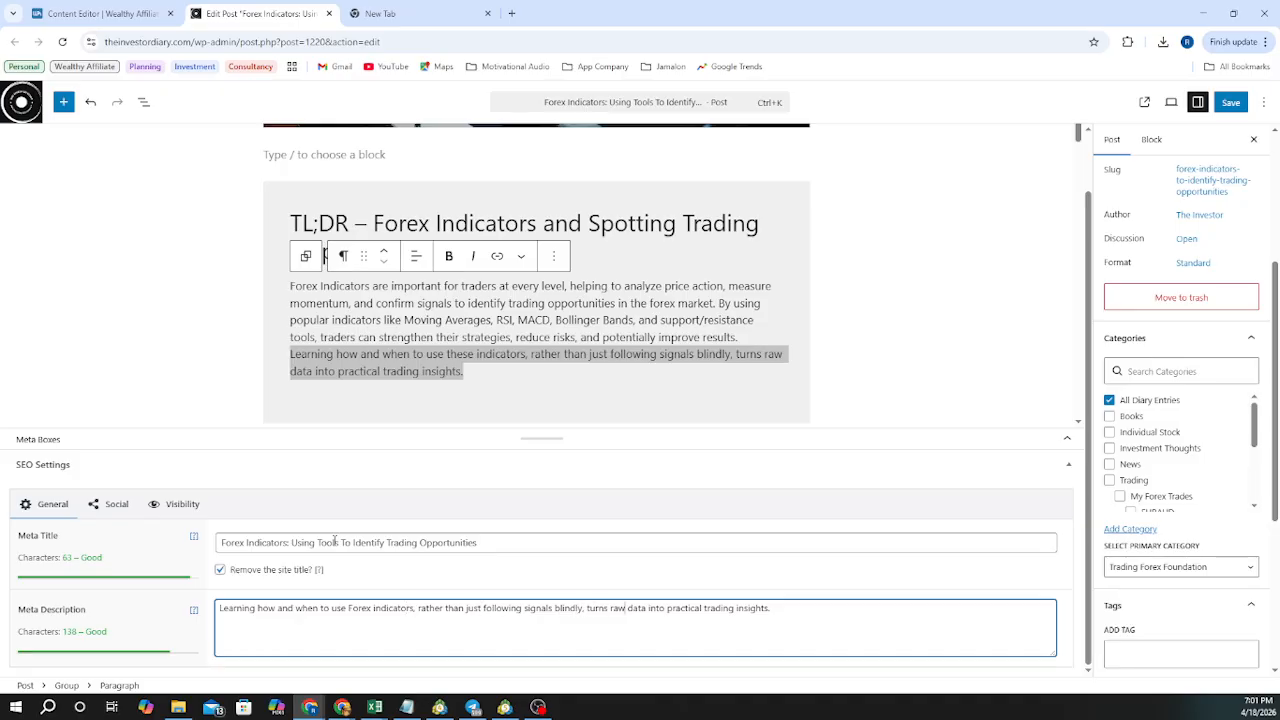
Extend the end of the meta description with "that help identify" after "practical trading insights", dropping the full stop
key(Right)
key(Right)
key(Right)
key(Right)
key(Right)
key(Right)
key(Right)
key(Right)
text(that help)
text( id)
text(entify)
text(y)
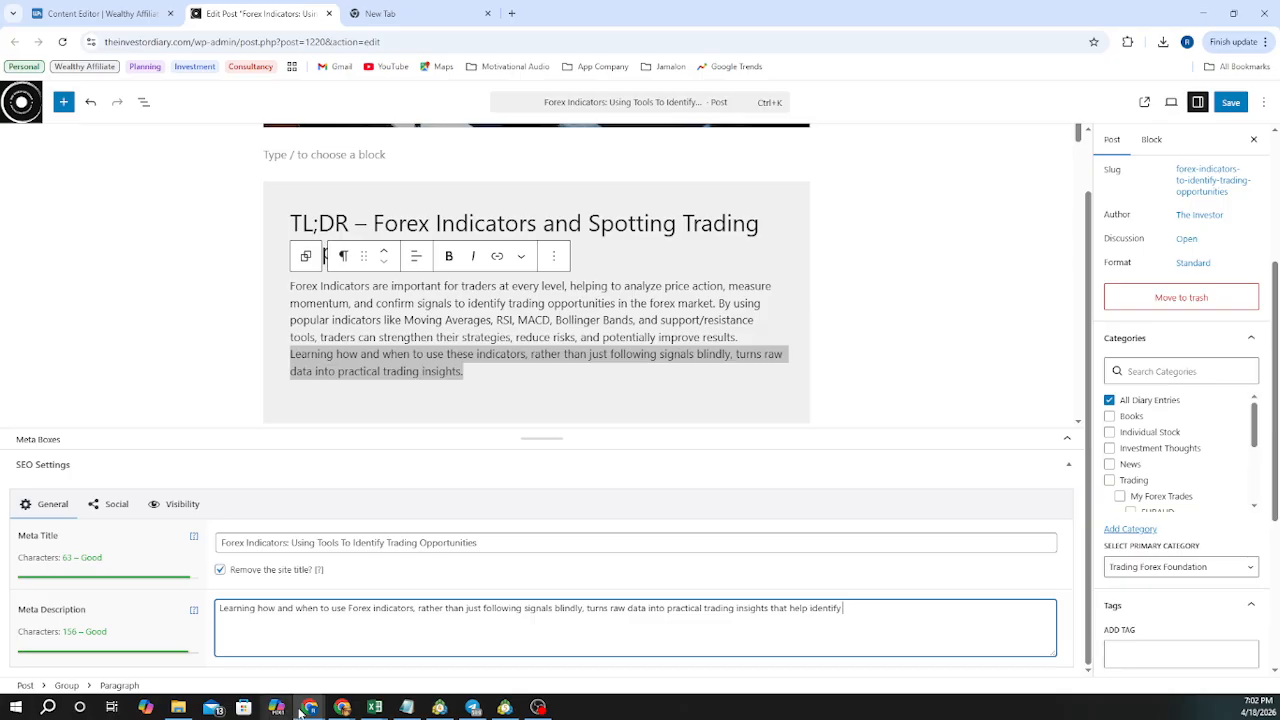
Switch to the Blog Structure mind map in MindMeister and copy the keyword "Identify Trading Opportunities" from the Forex Indicators note
mouse_move(316, 711)
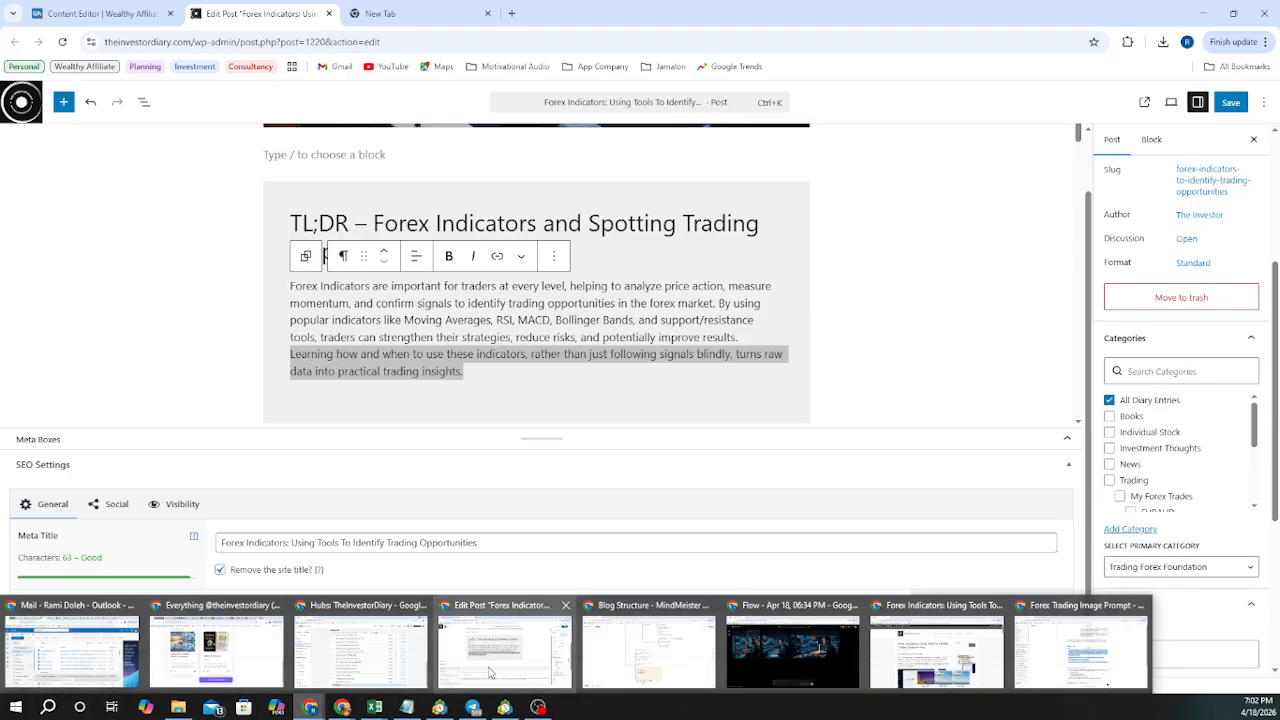
click(625, 655)
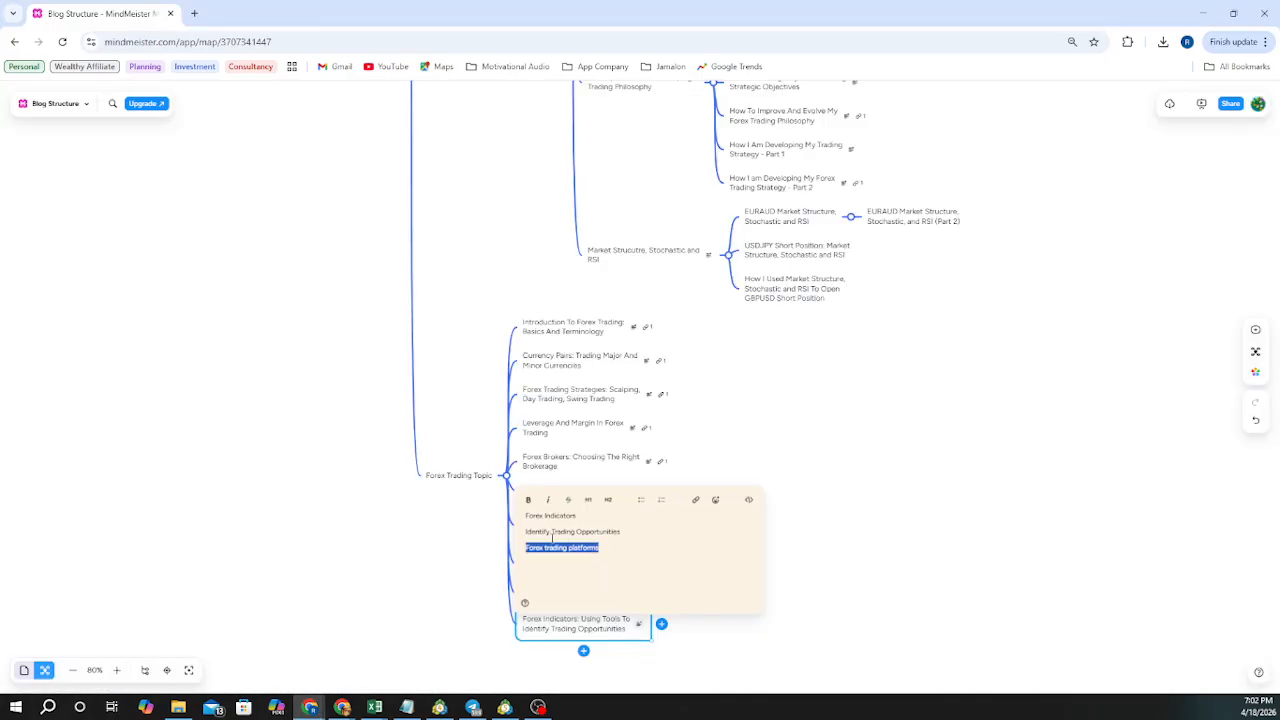
drag(525, 531, 622, 531)
key(ctrl+c)
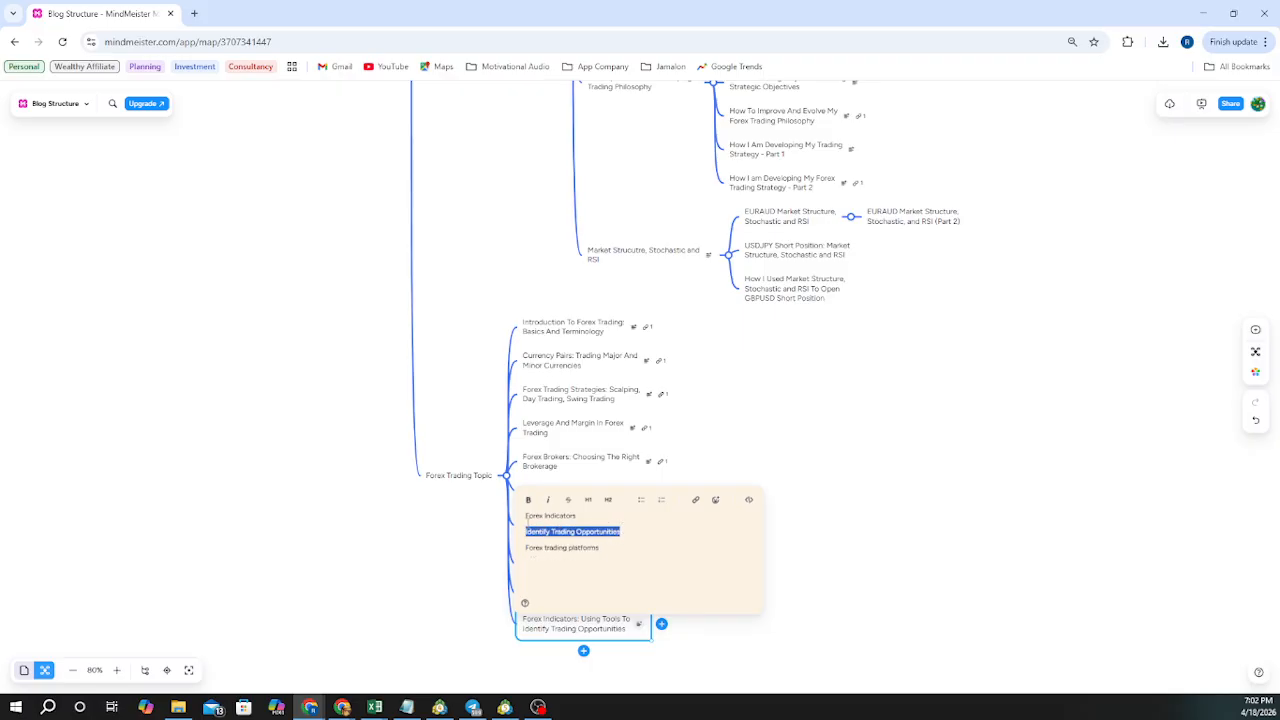
Back in the WordPress editor, replace the final word "identify" in the meta description with the copied "Identify Trading Opportunities" and add a full stop
click(312, 708)
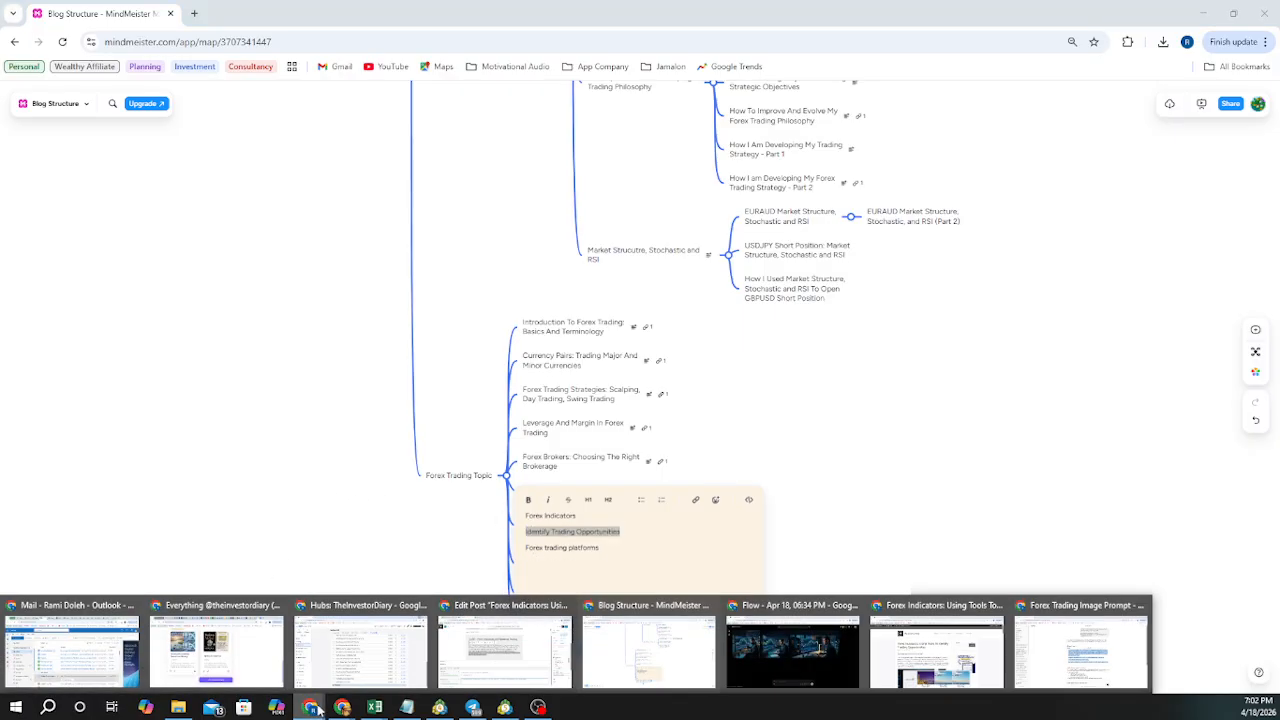
click(492, 647)
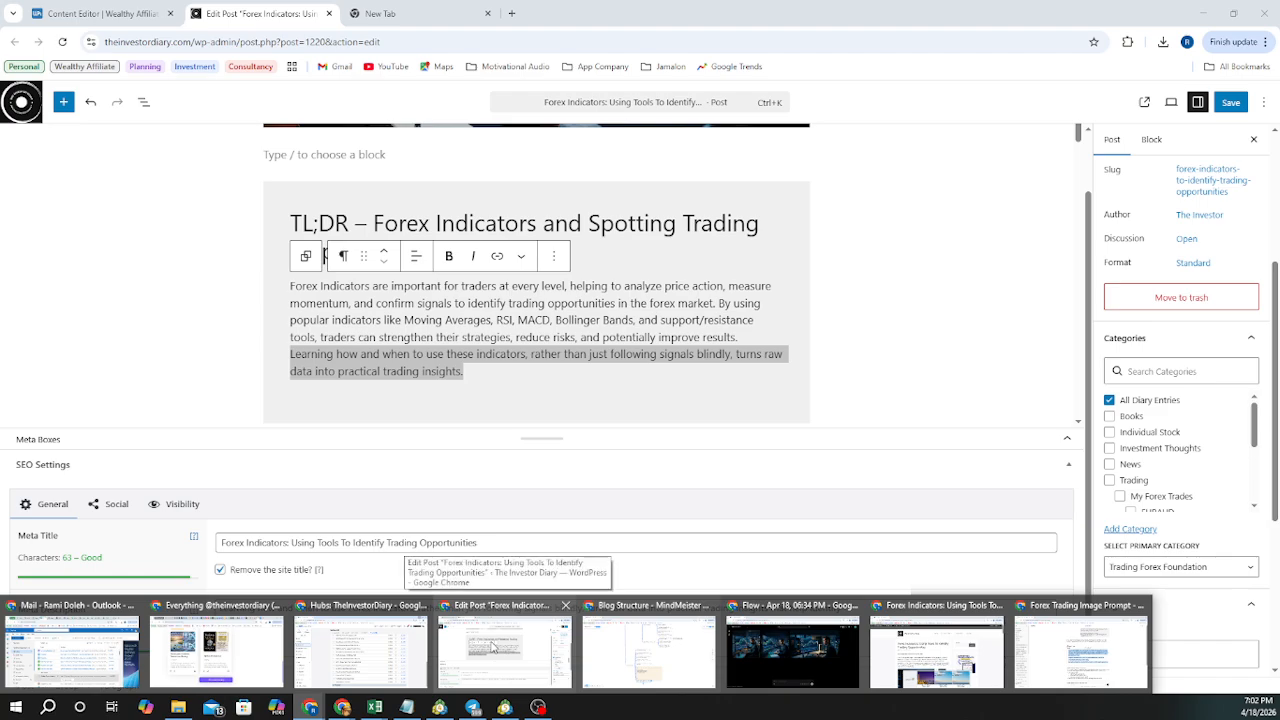
click(660, 624)
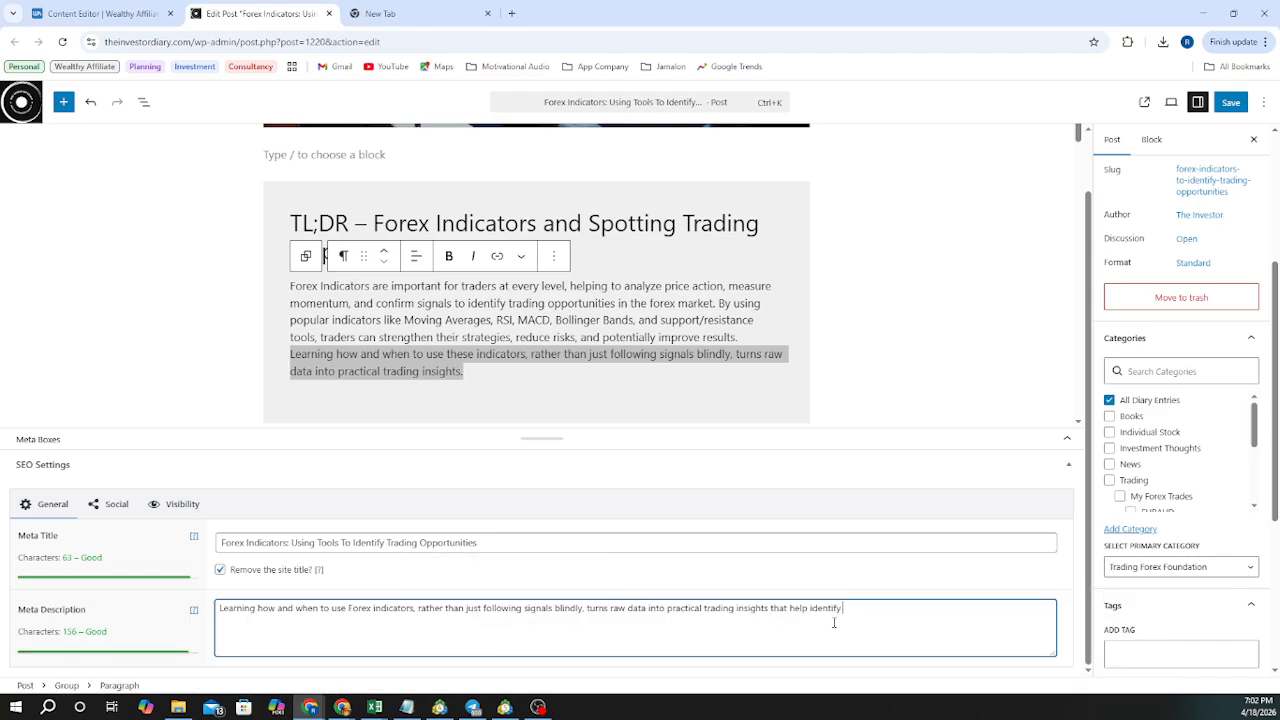
drag(843, 608, 809, 608)
key(ctrl+v)
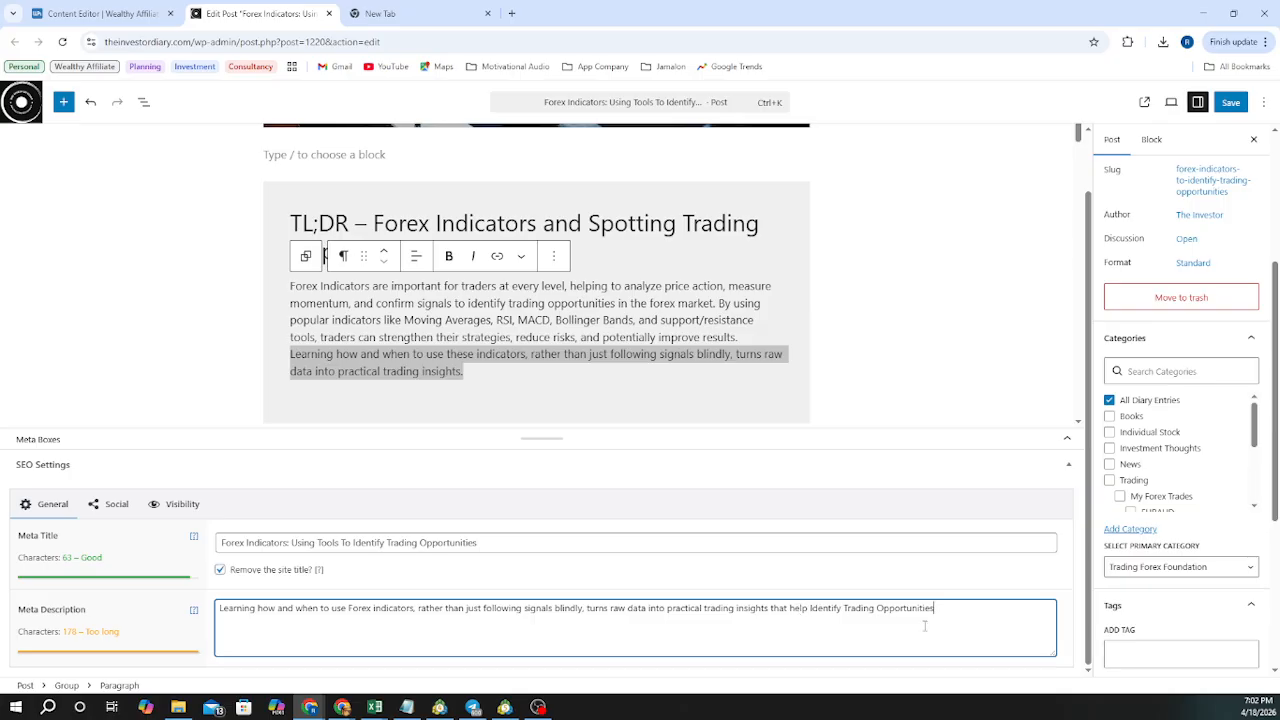
text(.)
Delete "and when" from the meta description so that it begins "Learning how to use Forex indicators"
drag(277, 608, 320, 608)
key(BackSpace)
key(BackSpace)
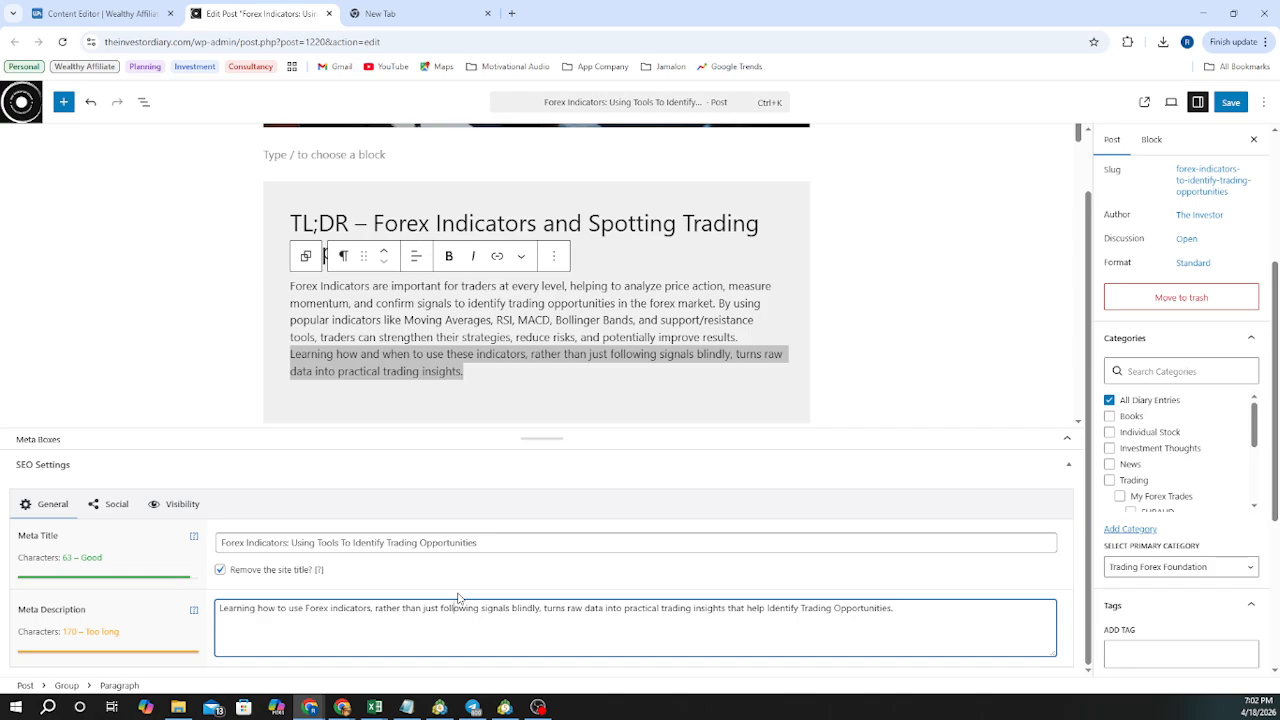
Shorten the meta description by deleting the clause "rather than just following signals blindly," after "Forex indicators,"
key(Left)
key(Left)
key(Left)
key(Left)
key(Left)
key(shift+Right)
key(shift+Right)
key(shift+Right)
key(shift+Right)
key(shift+Right)
key(shift+Right)
key(shift+Right)
key(shift+Right)
key(shift+Right)
key(shift+Right)
key(shift+Right)
key(shift+Right)
key(shift+Right)
key(shift+Right)
key(shift+Right)
key(shift+Right)
key(shift+Right)
key(shift+Right)
key(shift+Right)
key(shift+Right)
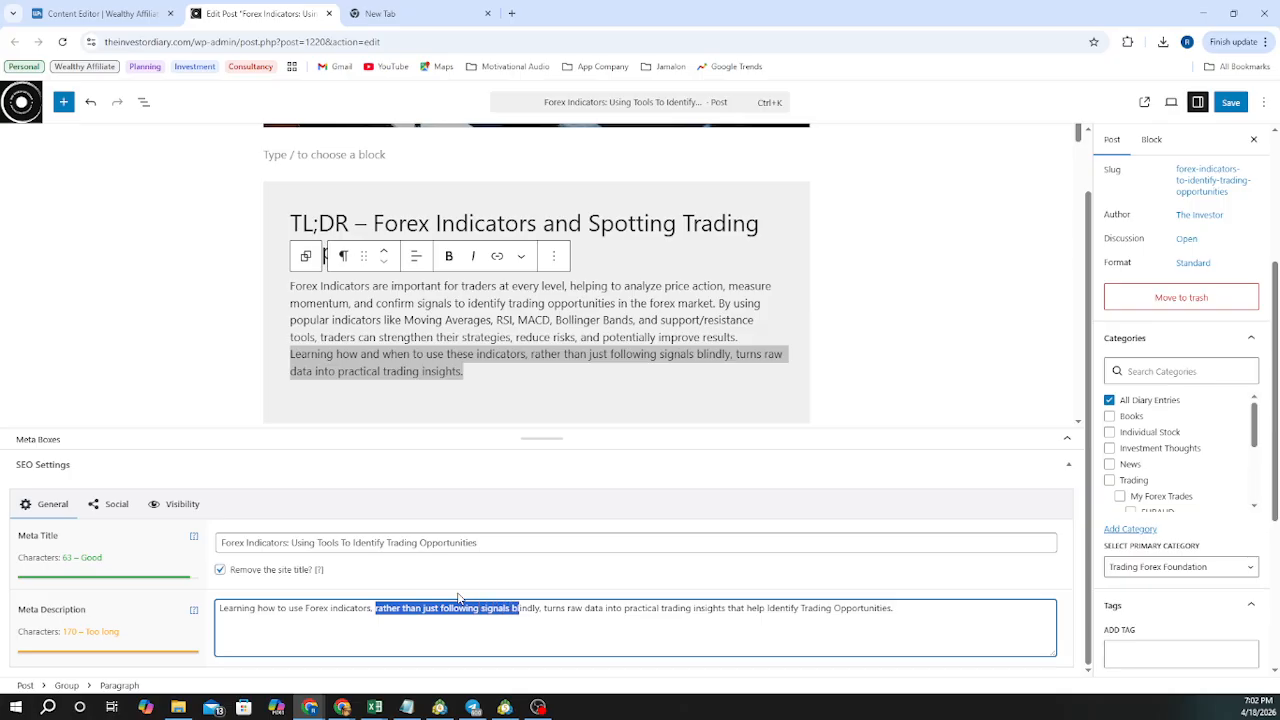
key(shift+Right)
key(shift+Right)
key(shift+Right)
key(shift+Right)
key(shift+Right)
key(BackSpace)
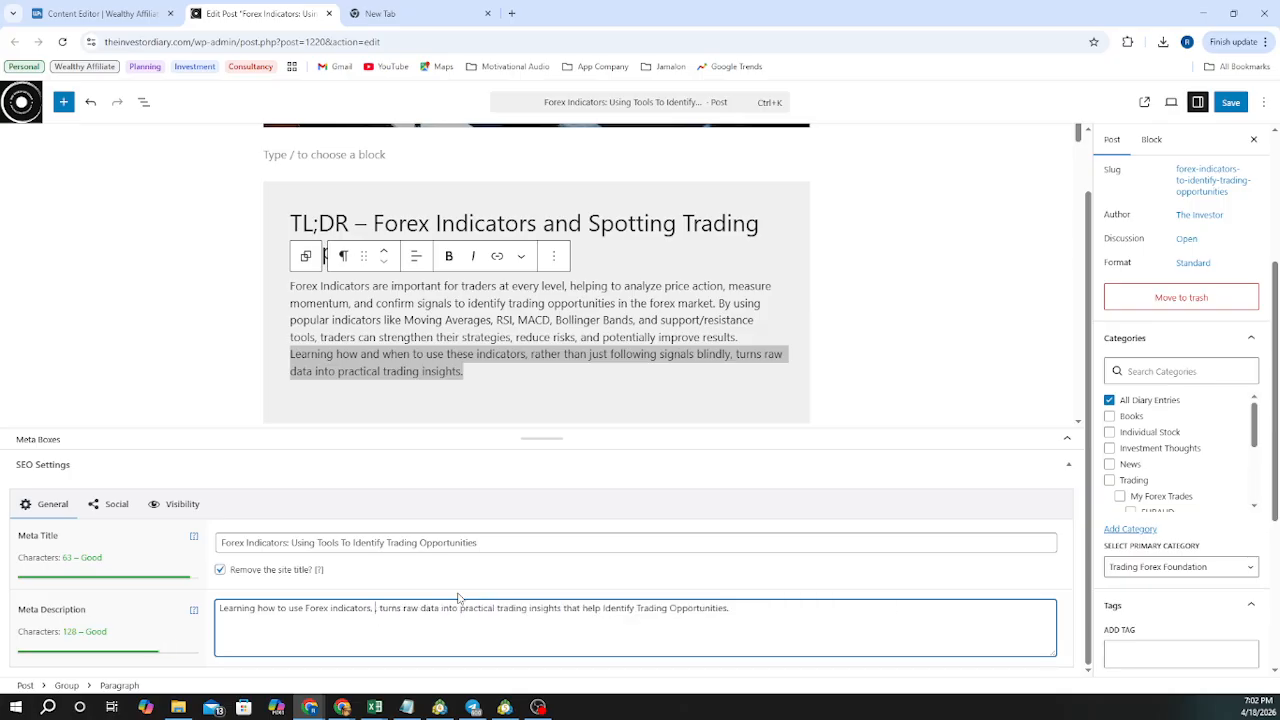
key(BackSpace)
key(BackSpace)
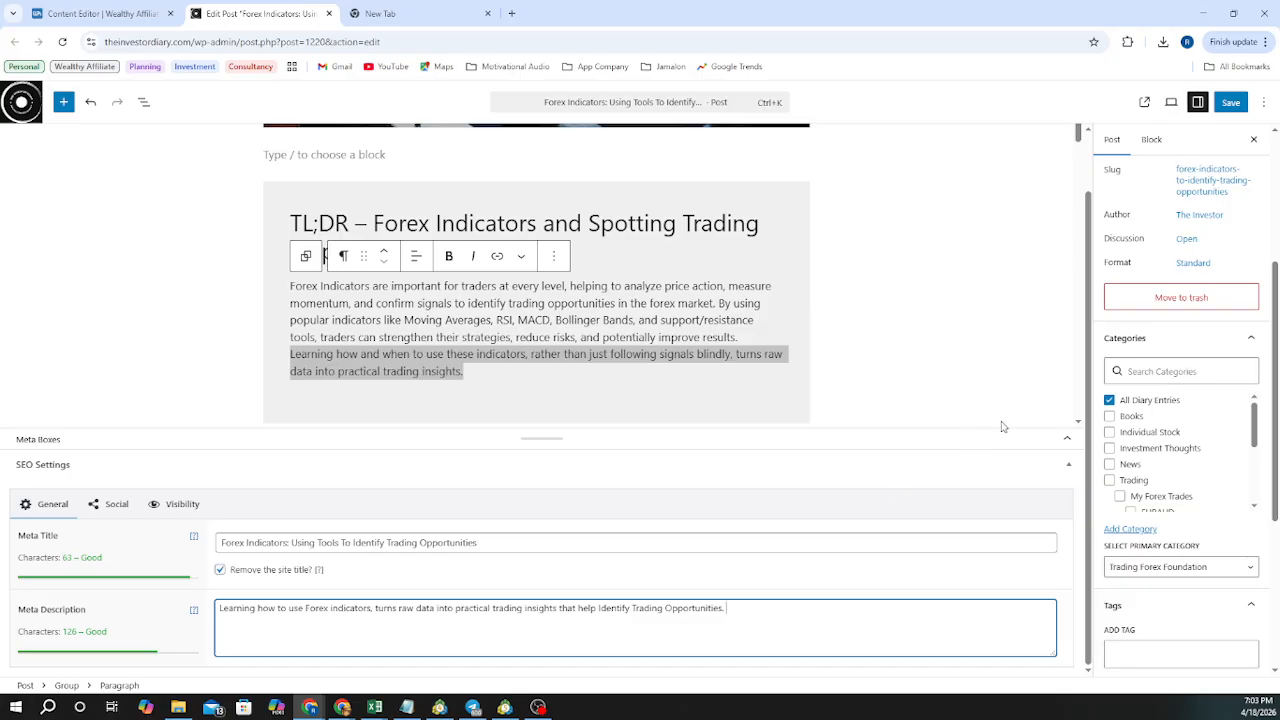
Save the updated post and collapse the meta boxes area below the content
scroll(955, 425, down, 5)
scroll(953, 423, up, 4)
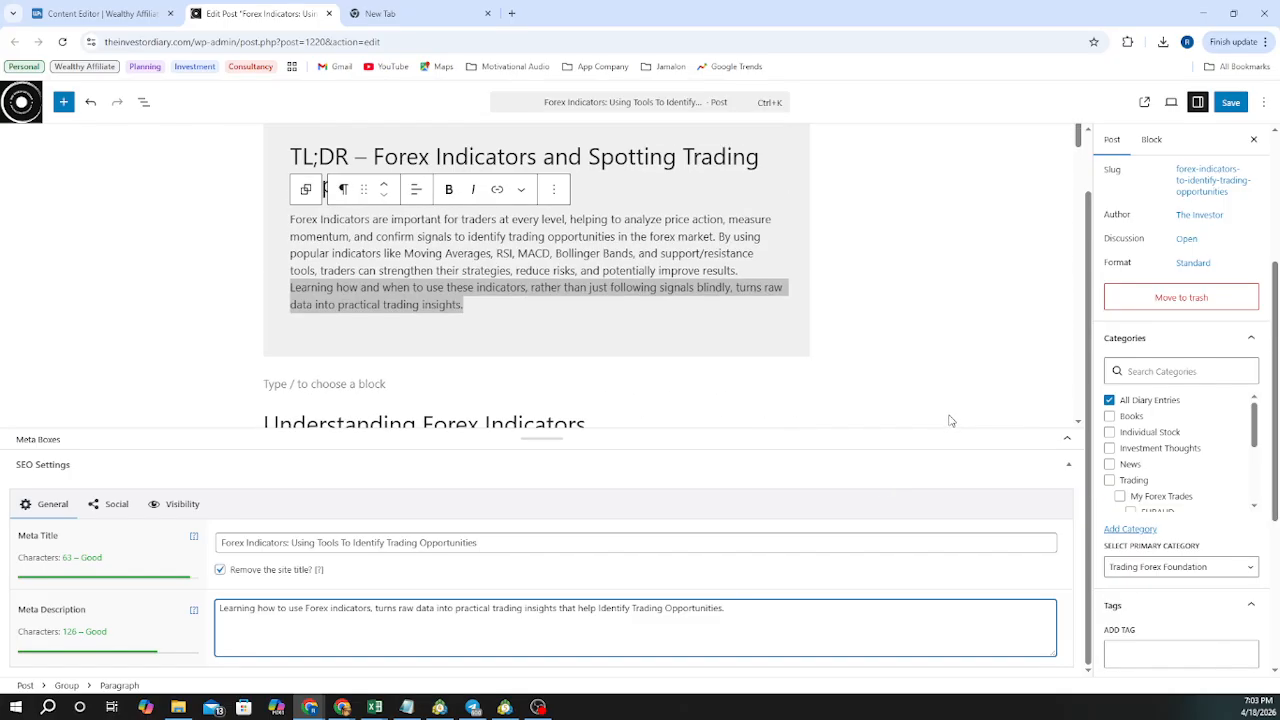
click(1229, 104)
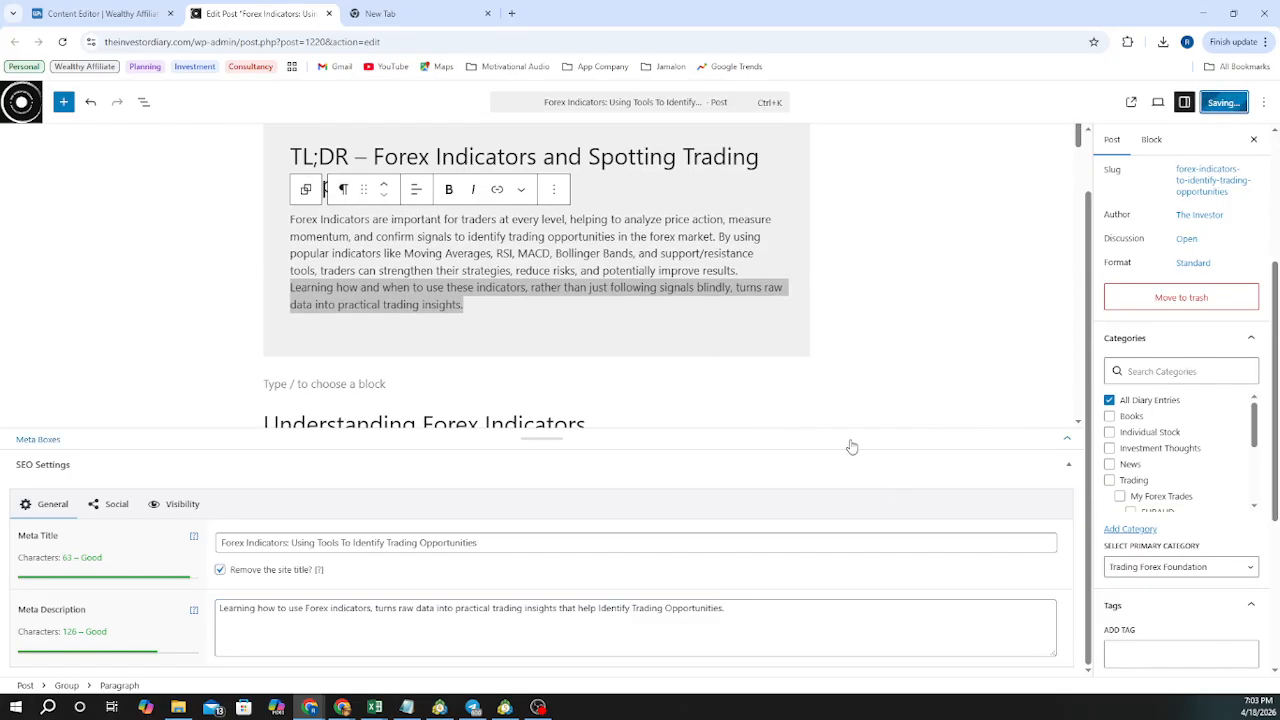
drag(541, 438, 529, 684)
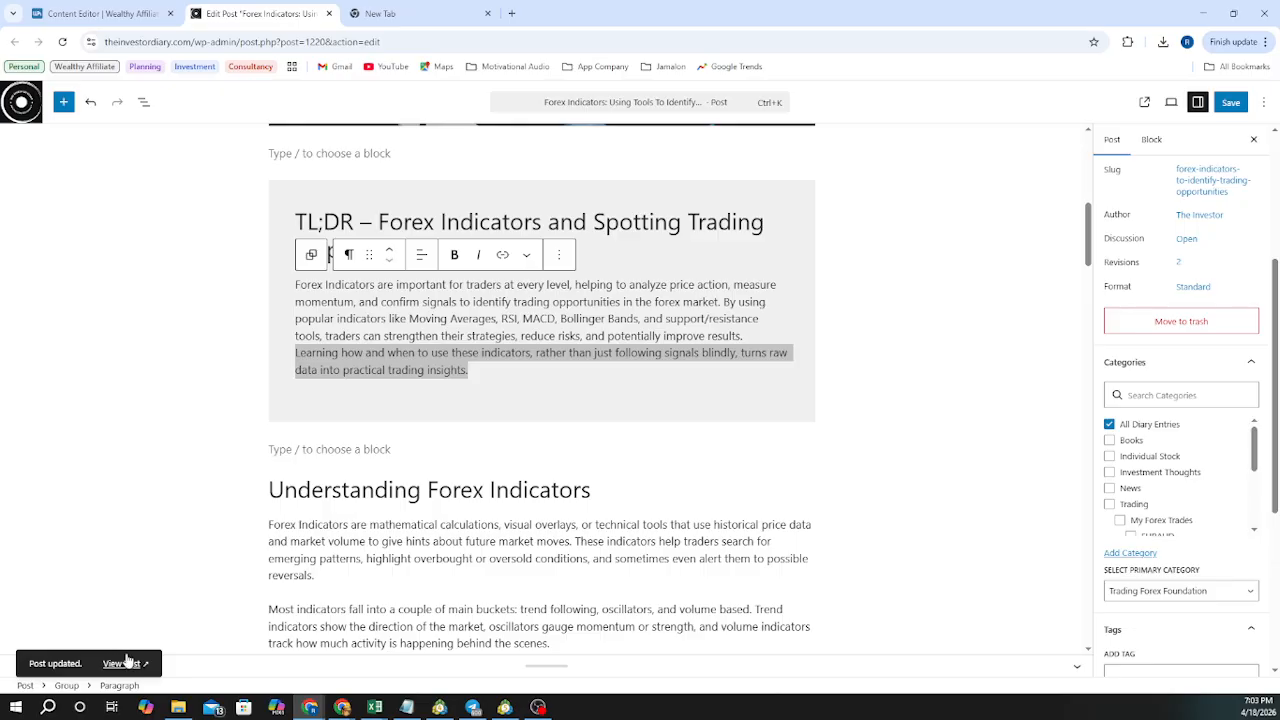
View the published Forex Indicators post on the site and check its opening text, main image and TL;DR section
click(120, 664)
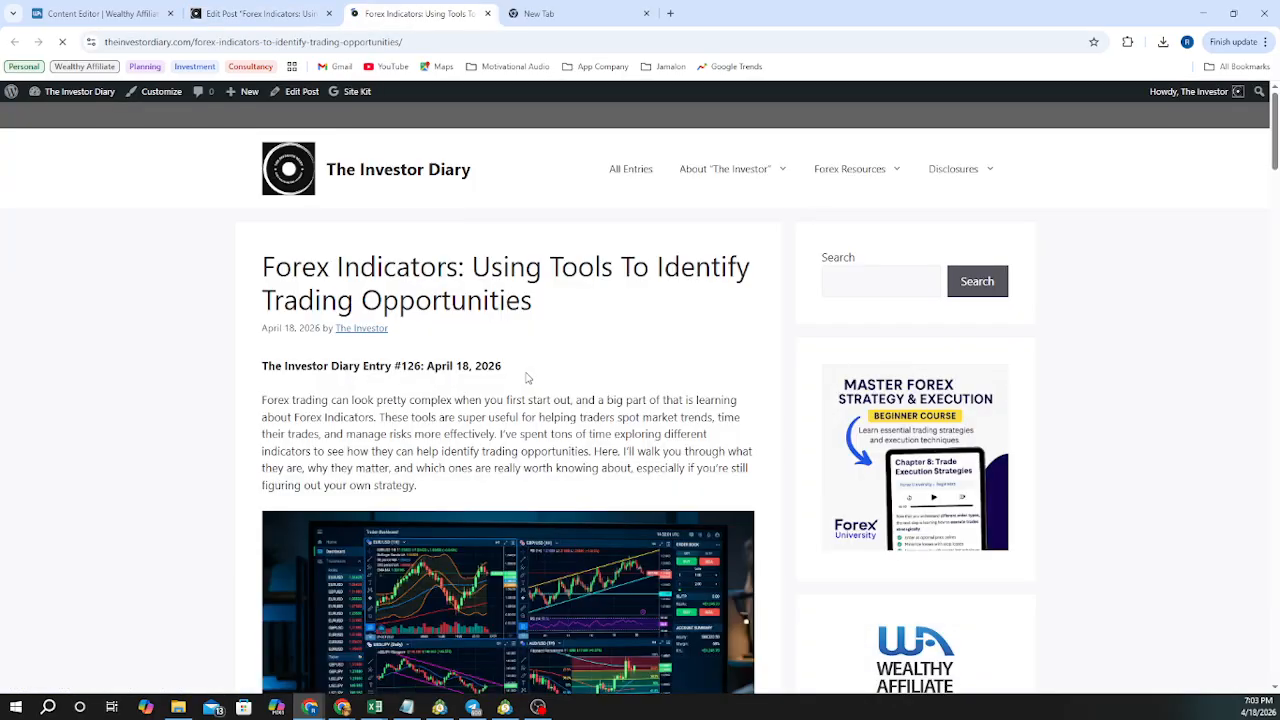
scroll(529, 376, down, 3)
scroll(530, 376, down, 12)
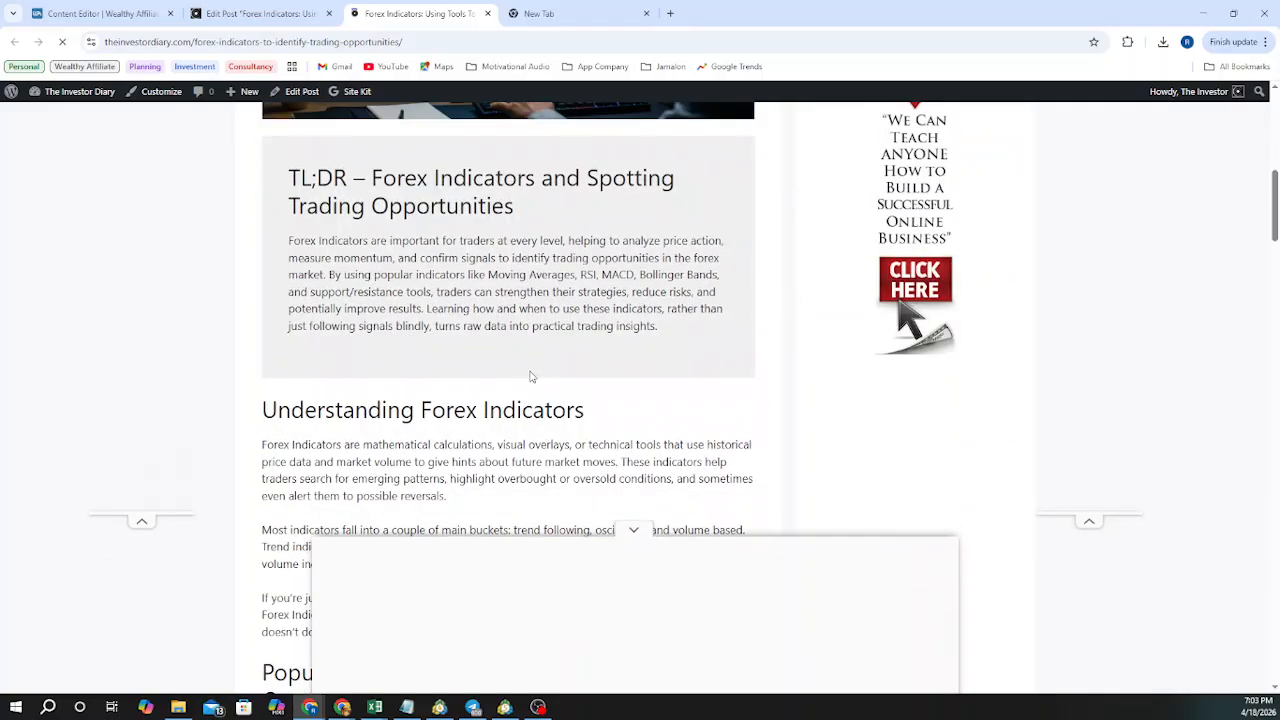
scroll(530, 372, up, 12)
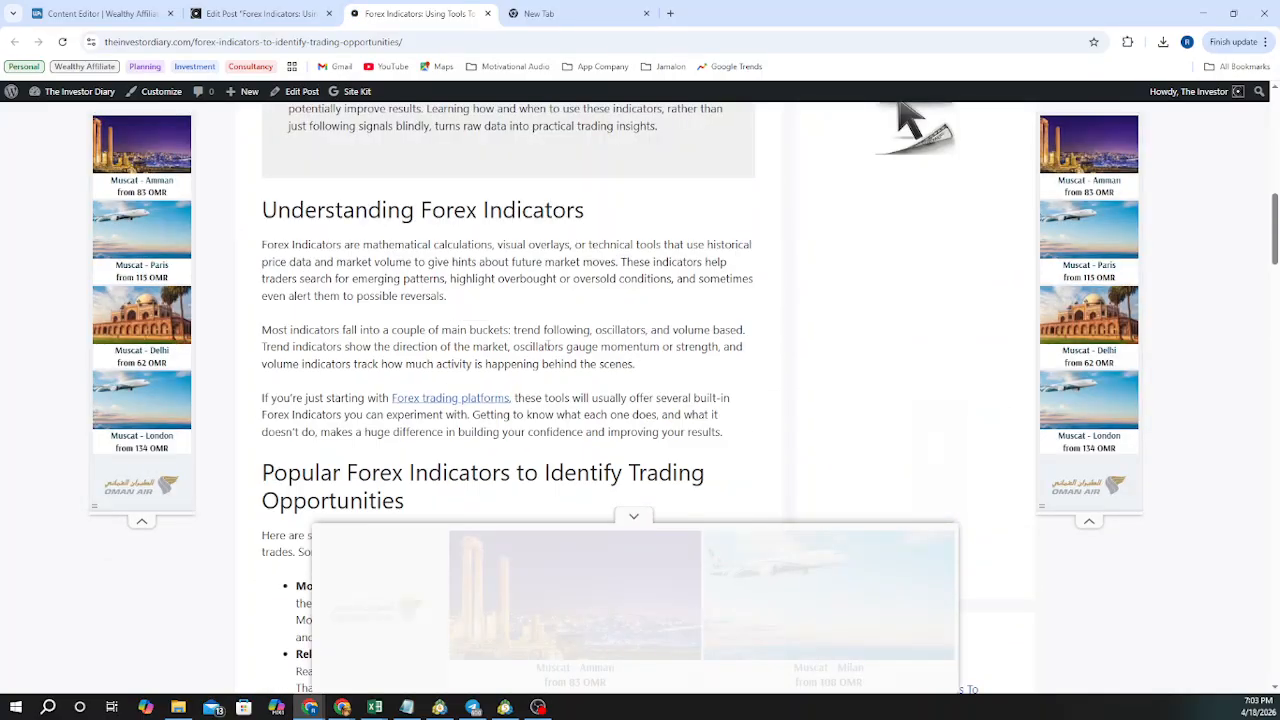
scroll(548, 347, down, 2)
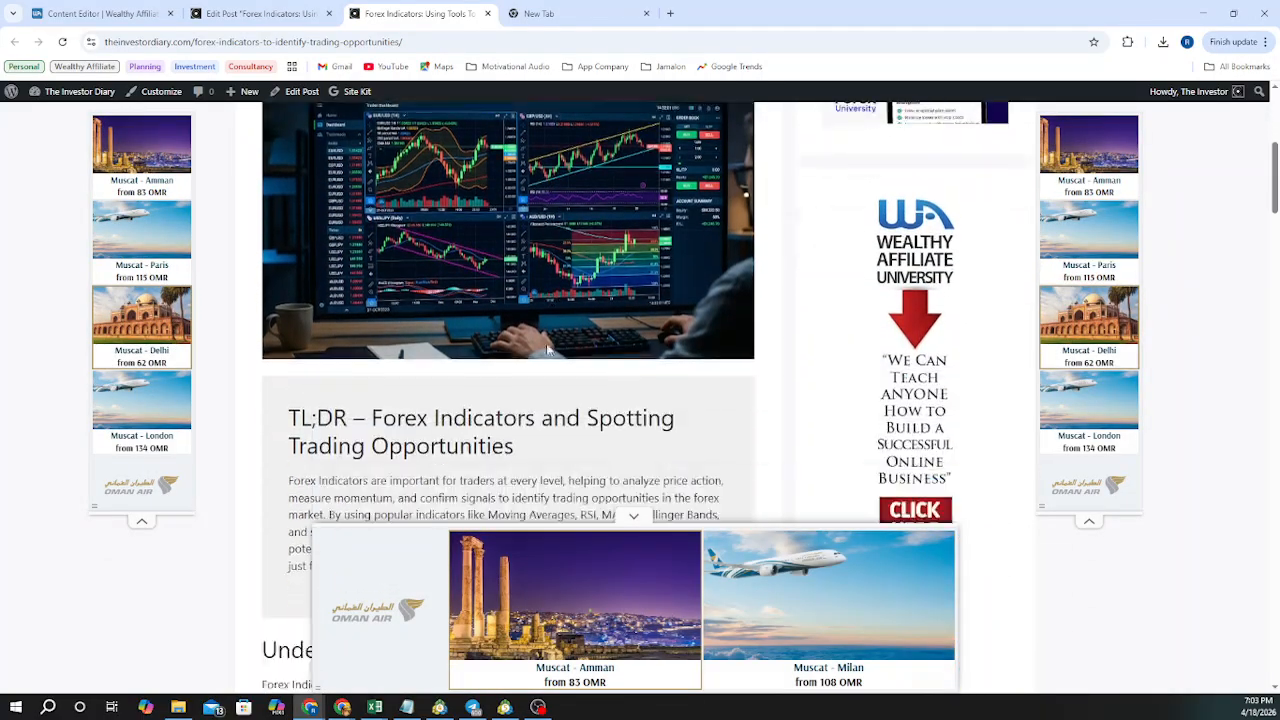
scroll(548, 347, up, 5)
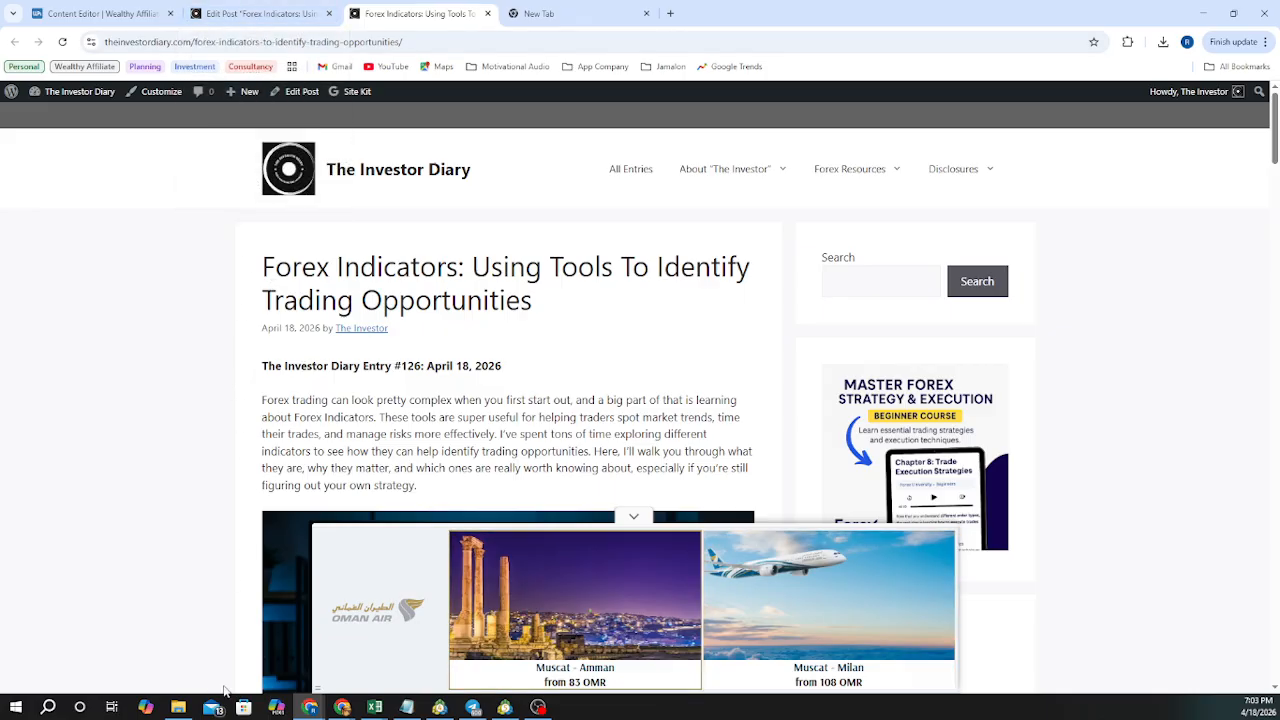
mouse_move(315, 708)
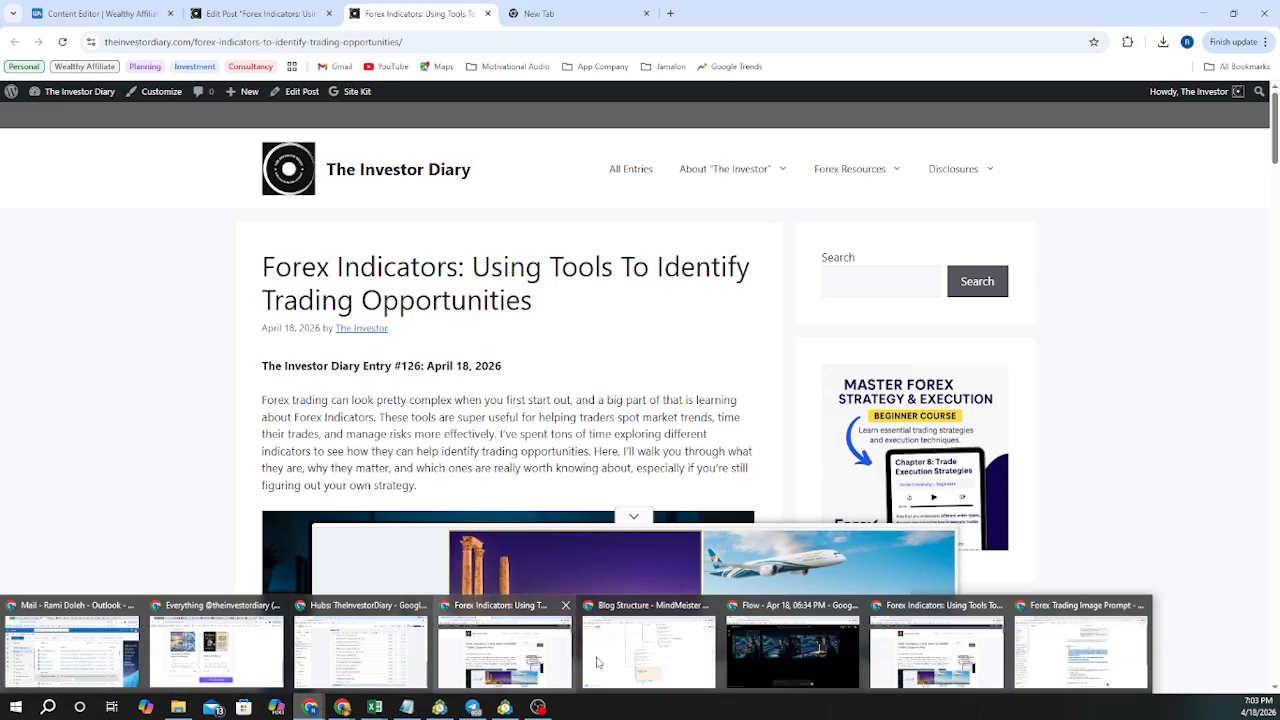
Switch to the Flow project from Apr 18, 06:34 PM and delete all three generated forex trader images
click(791, 655)
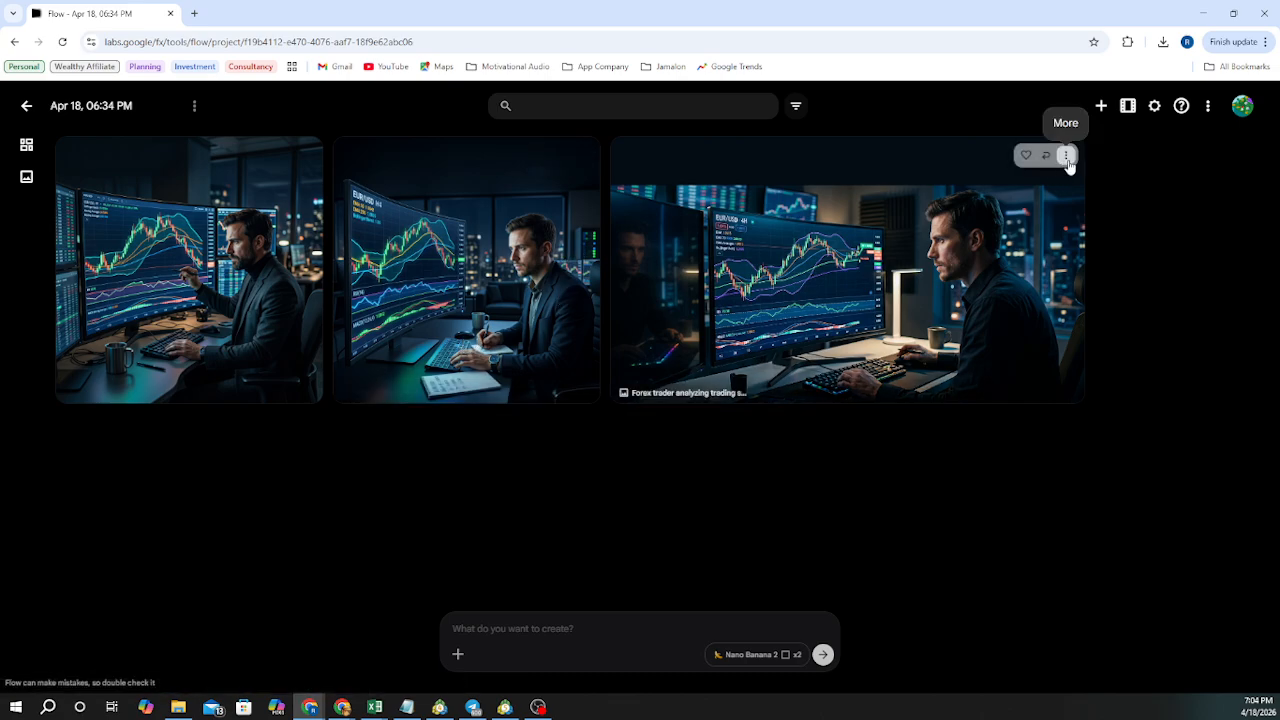
click(1066, 160)
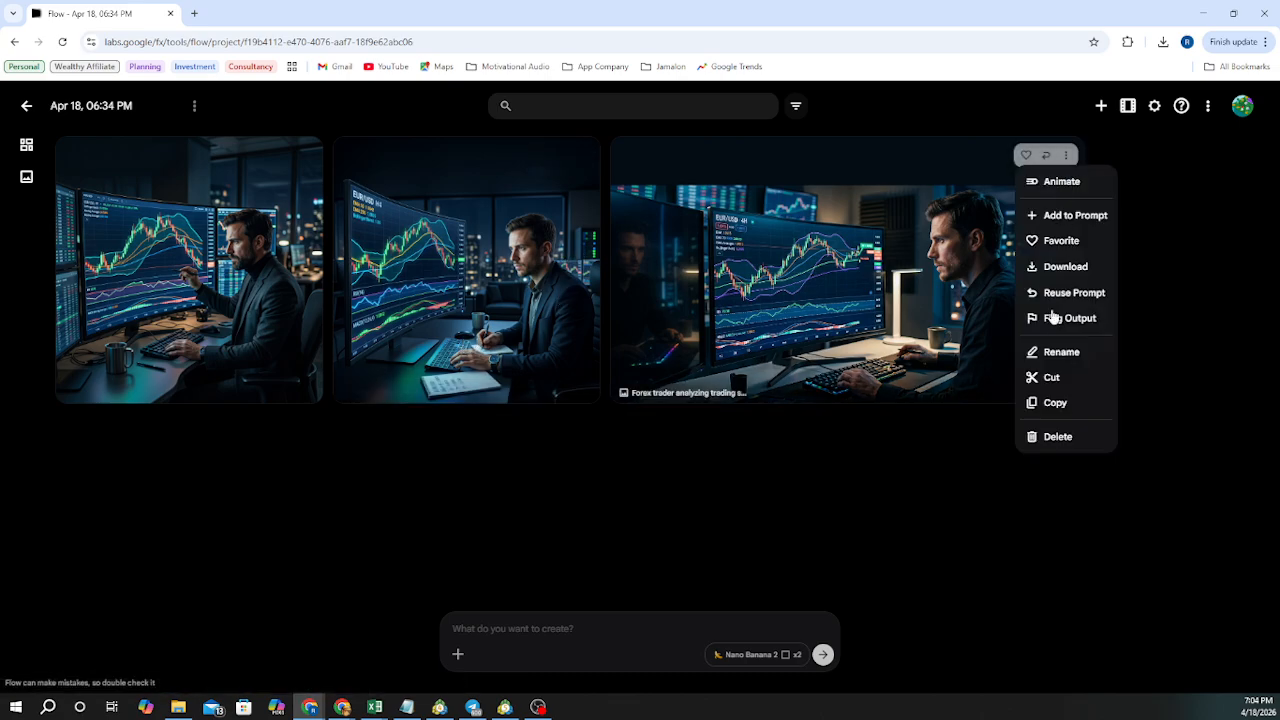
click(1057, 440)
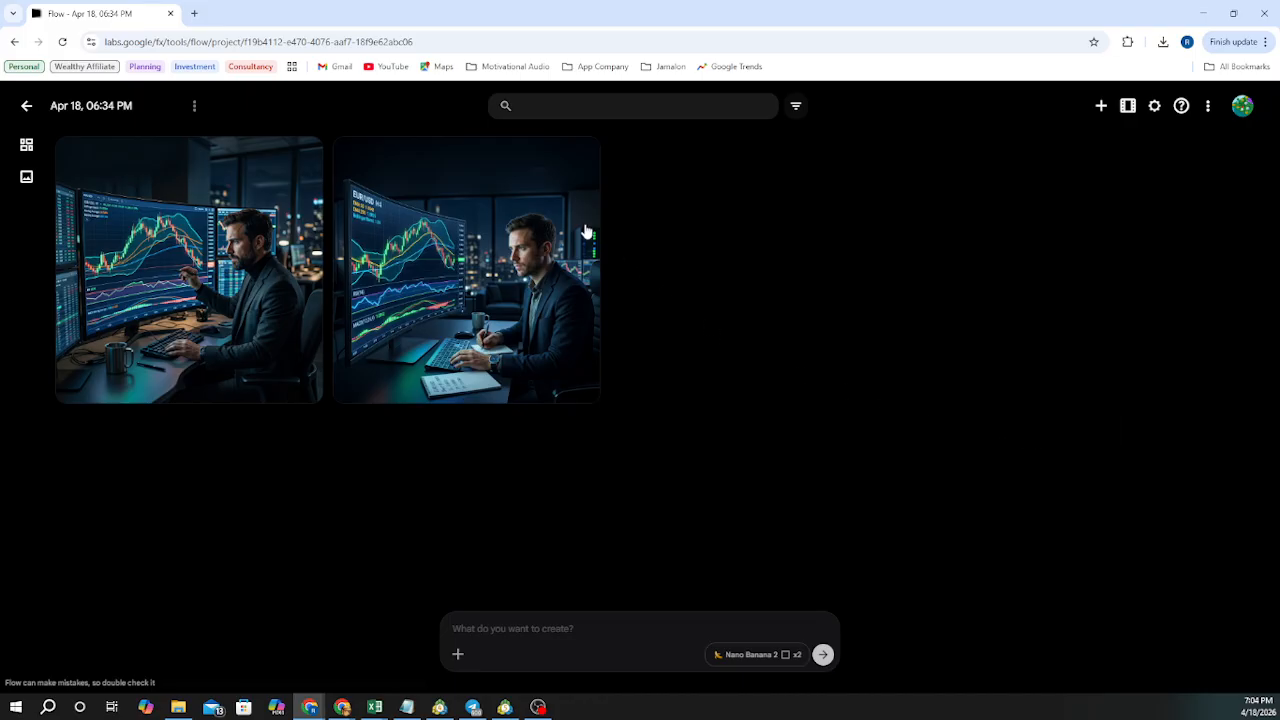
click(581, 157)
click(597, 440)
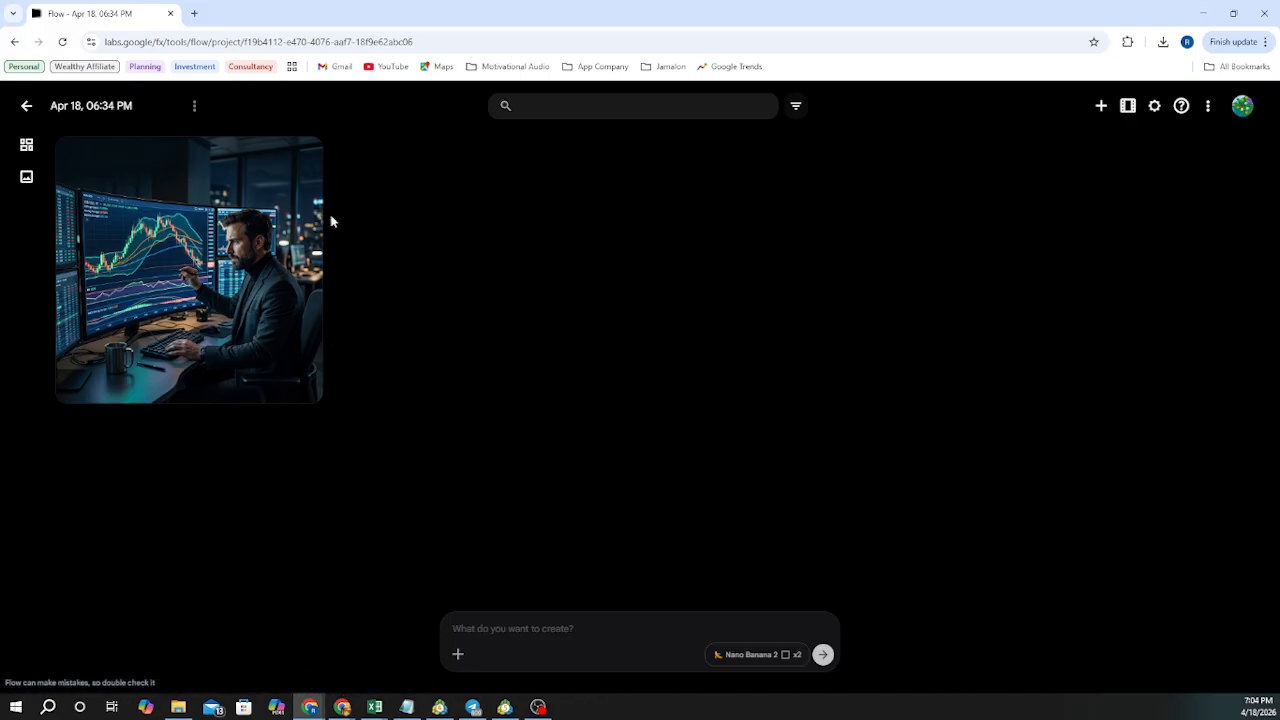
click(304, 155)
click(312, 440)
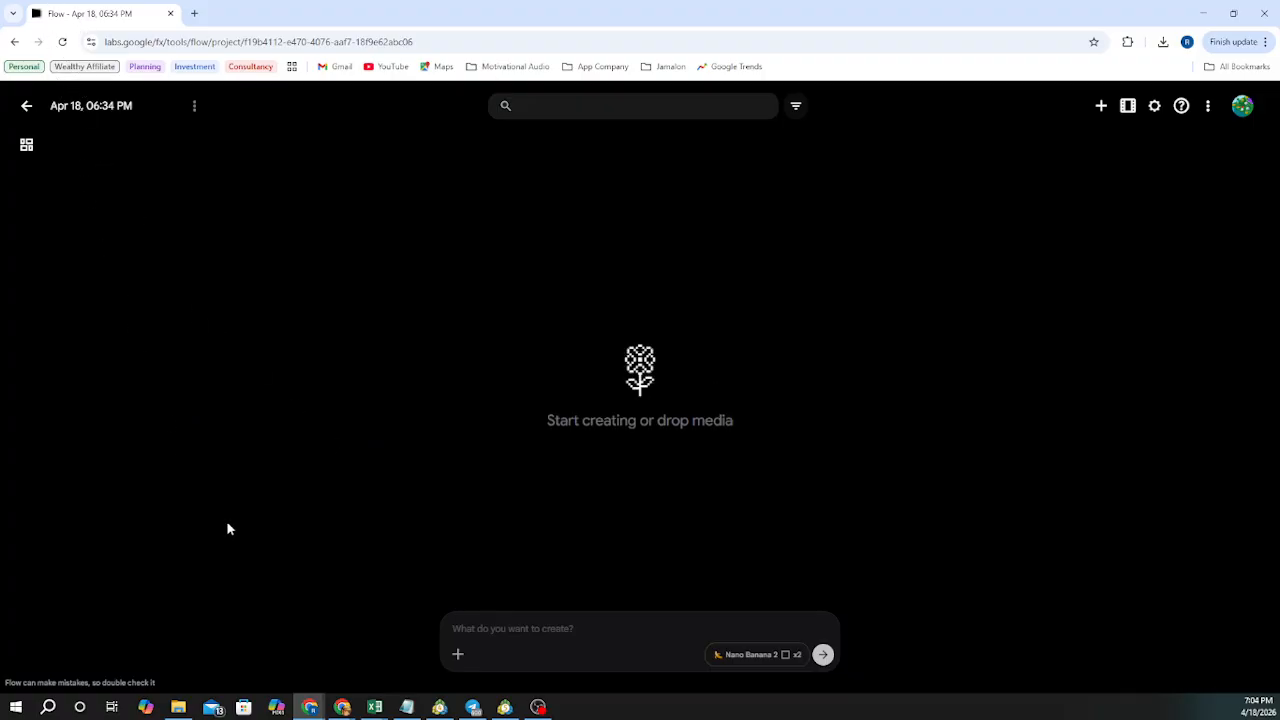
Return to the other open window of the published Forex Indicators post, collapse the bottom ad and review the article through the author section
mouse_move(342, 705)
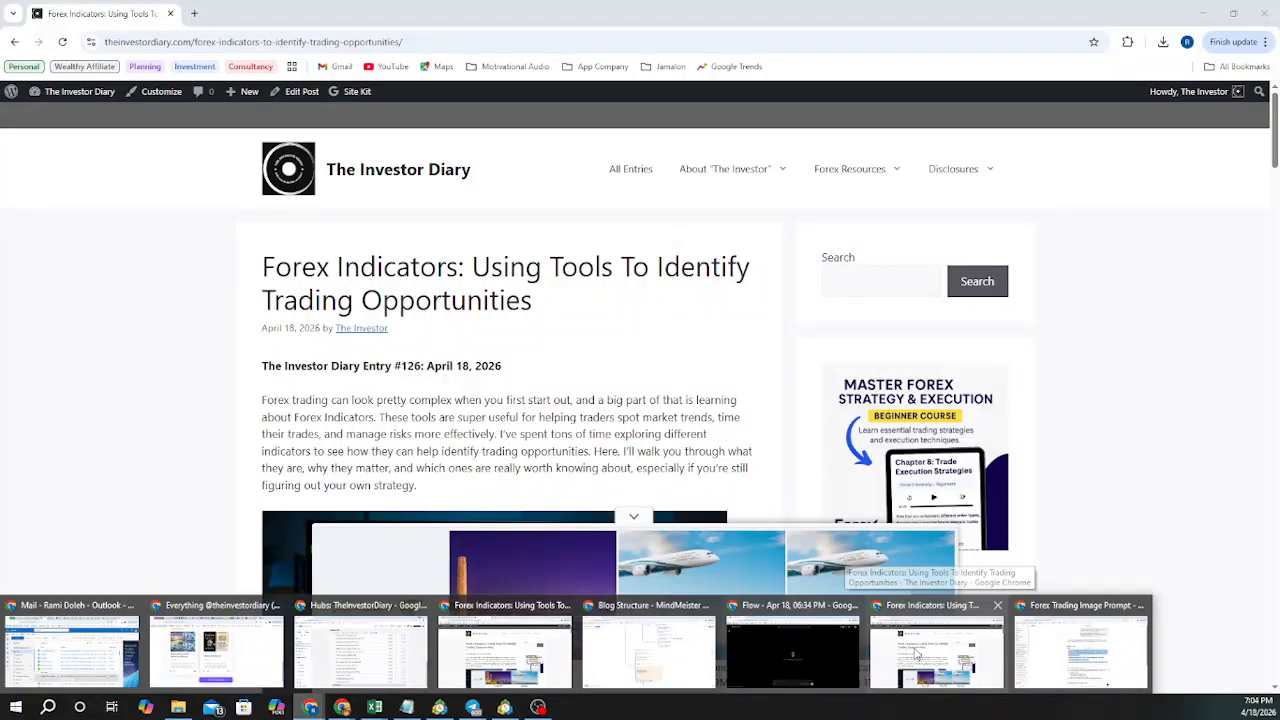
click(916, 652)
scroll(394, 408, down, 3)
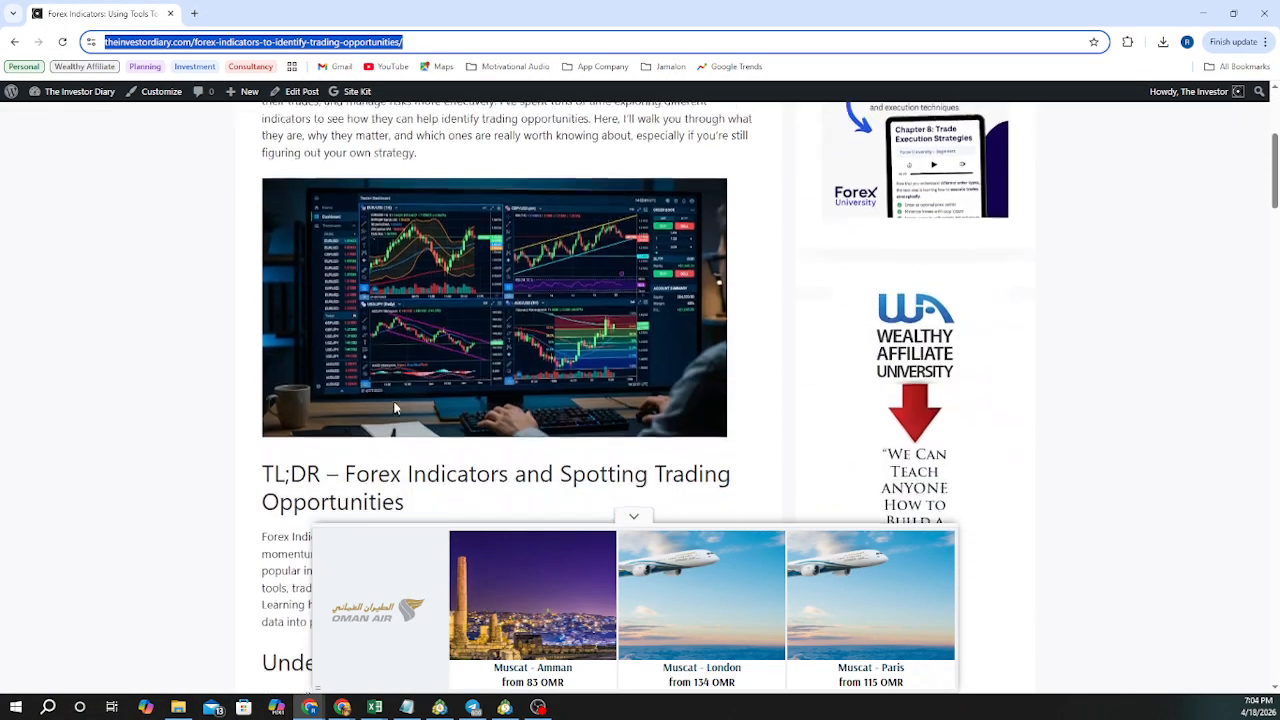
scroll(394, 408, down, 8)
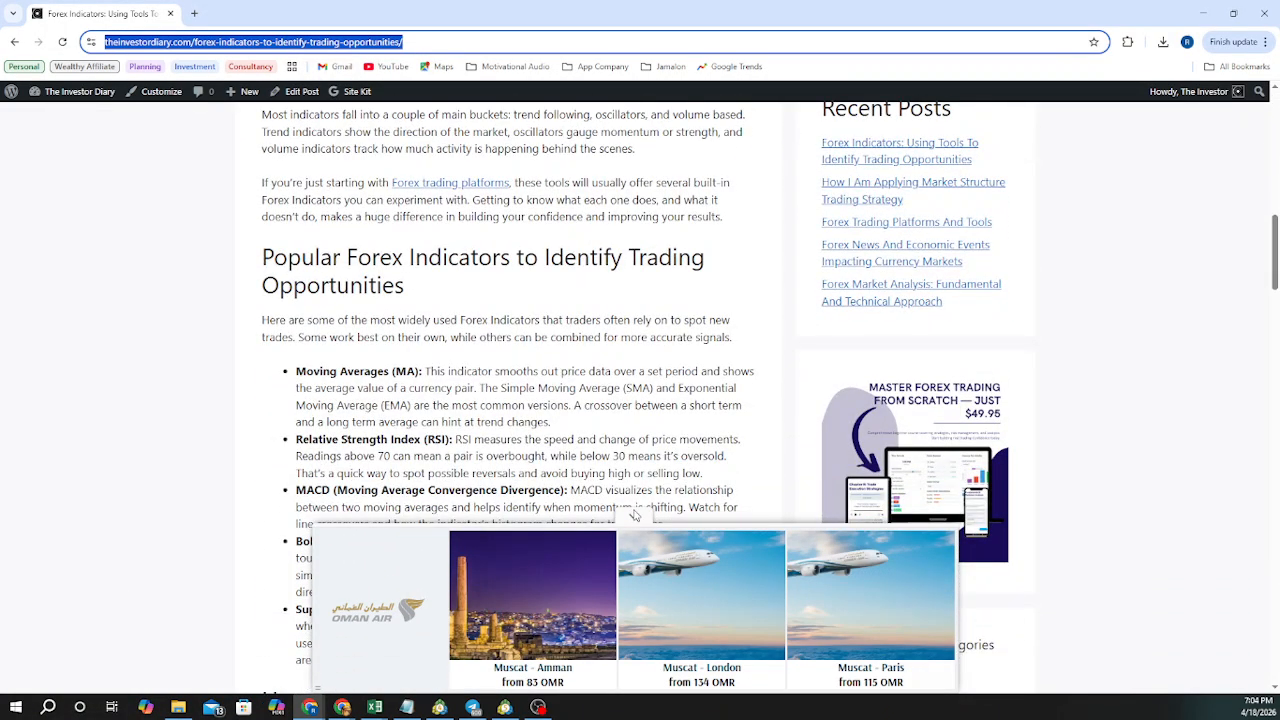
click(633, 515)
scroll(381, 417, down, 3)
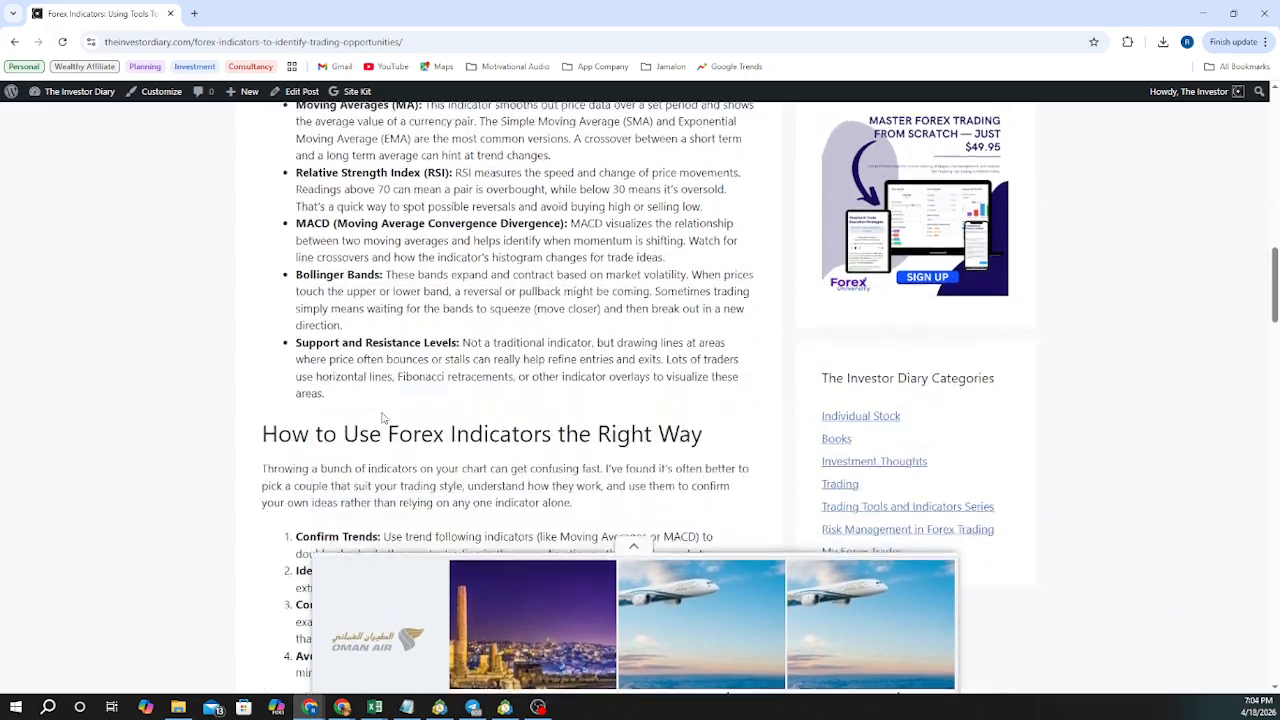
scroll(381, 417, down, 20)
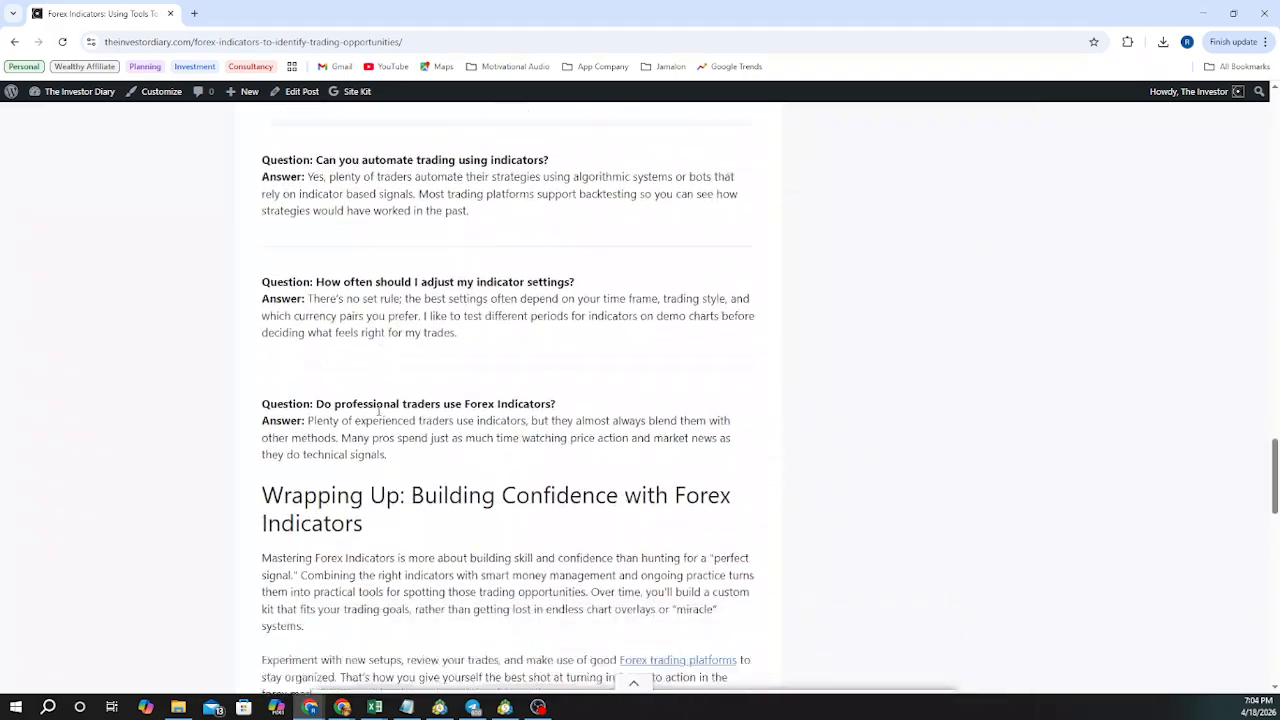
scroll(378, 410, down, 7)
scroll(368, 412, up, 3)
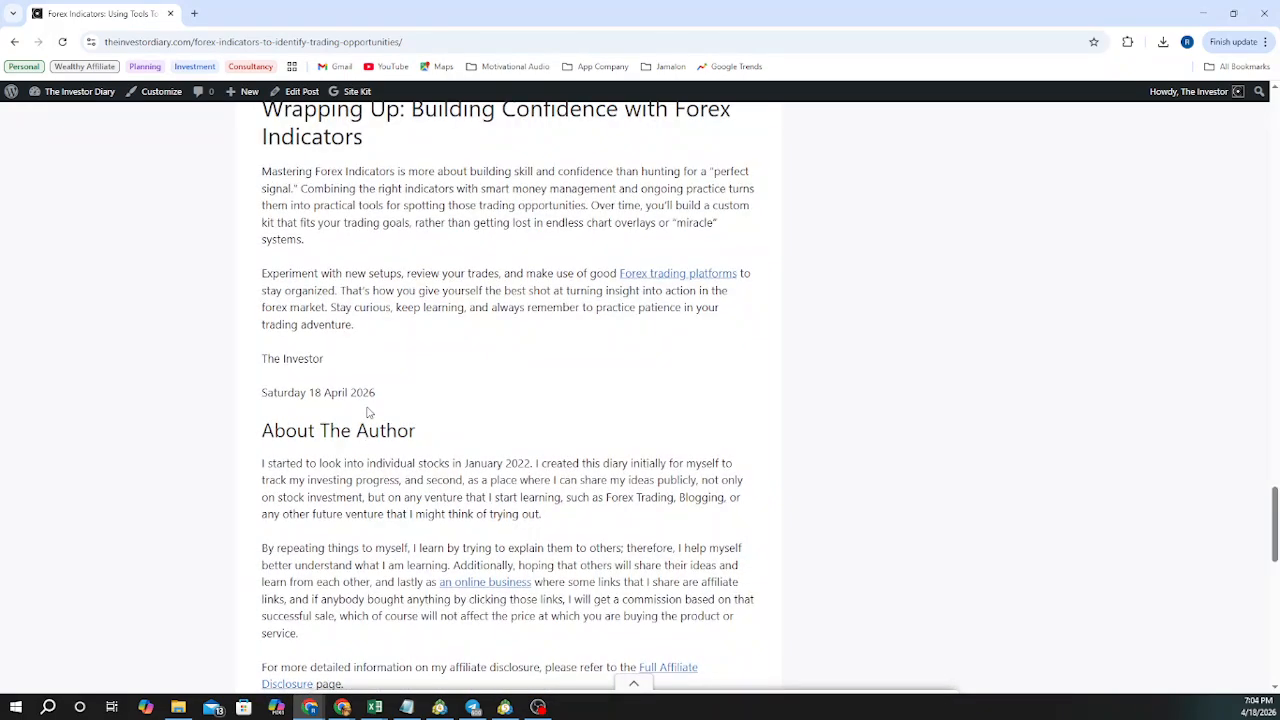
scroll(368, 412, up, 10)
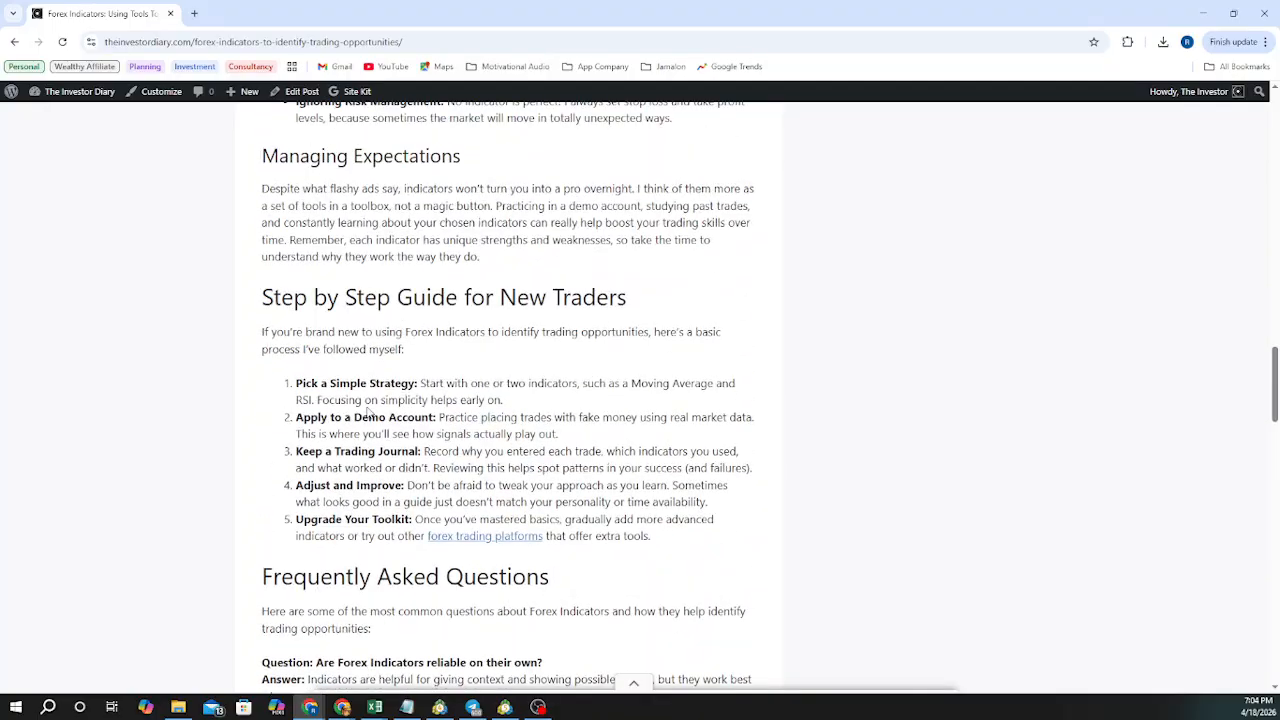
scroll(368, 411, up, 15)
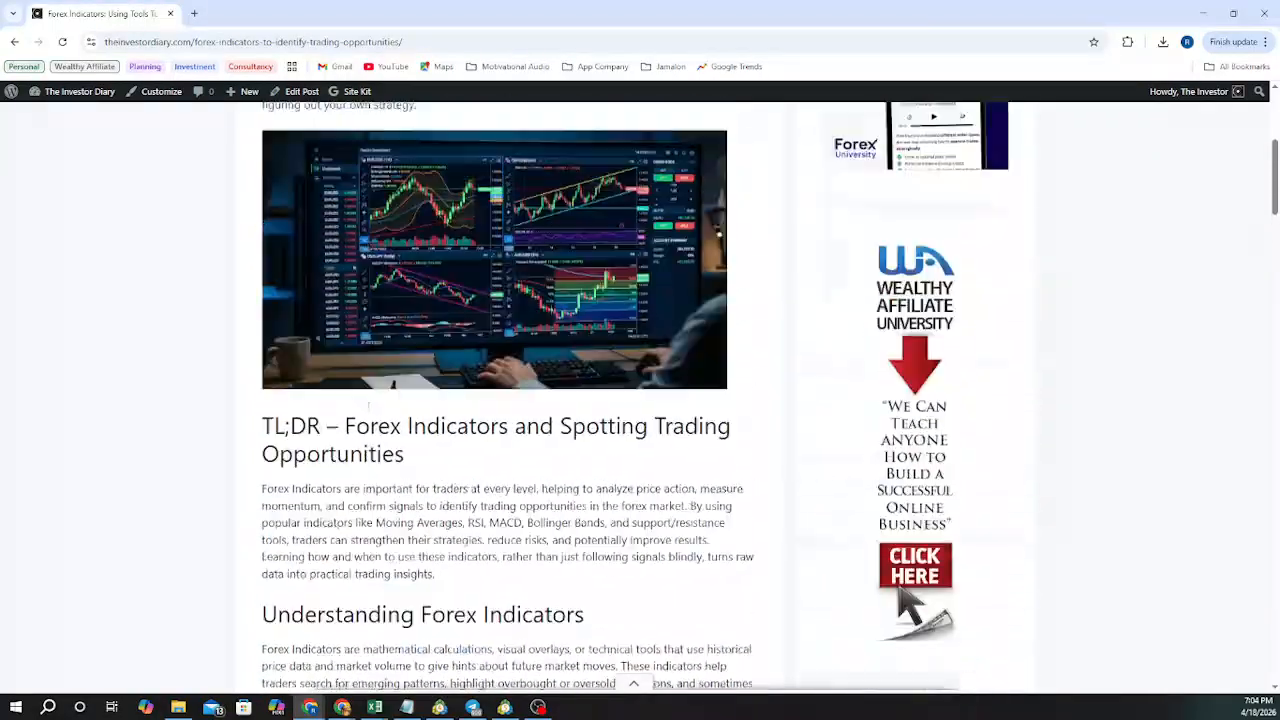
scroll(368, 405, up, 3)
Reload the published post and check its main image, TL;DR box, FAQ separators, closing image, author section and categories
click(62, 42)
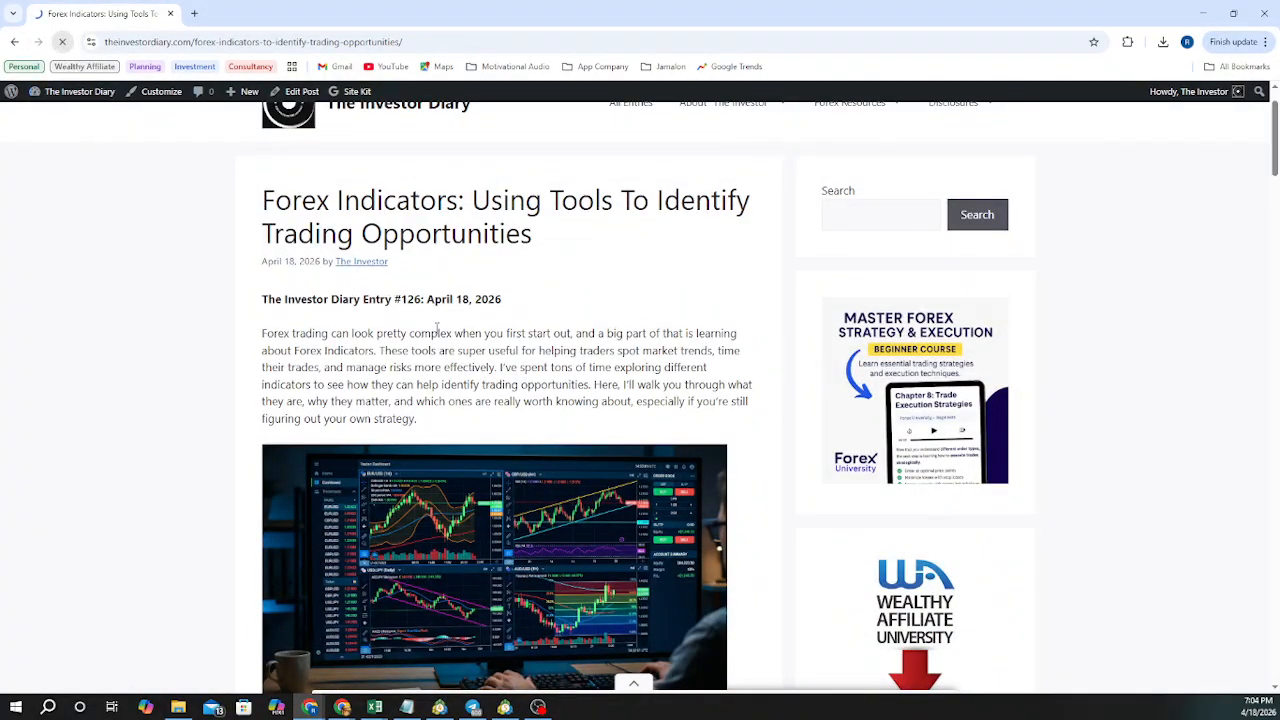
scroll(433, 334, down, 4)
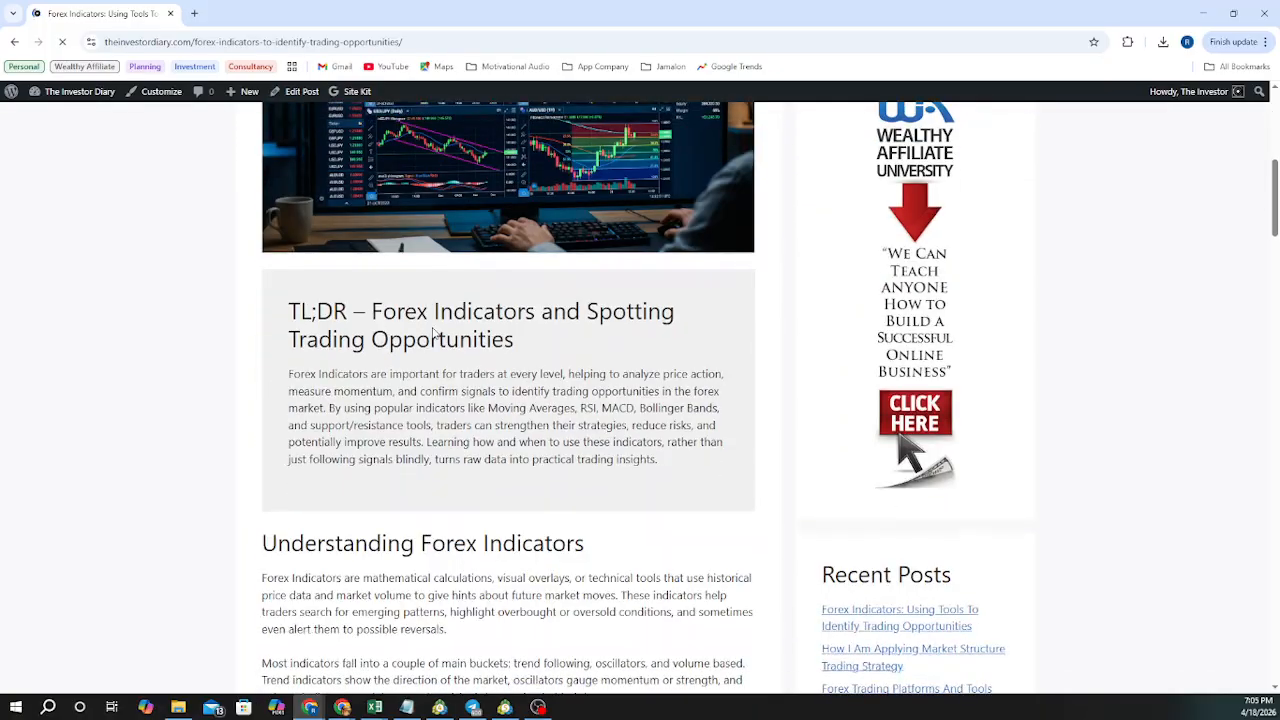
scroll(433, 334, down, 20)
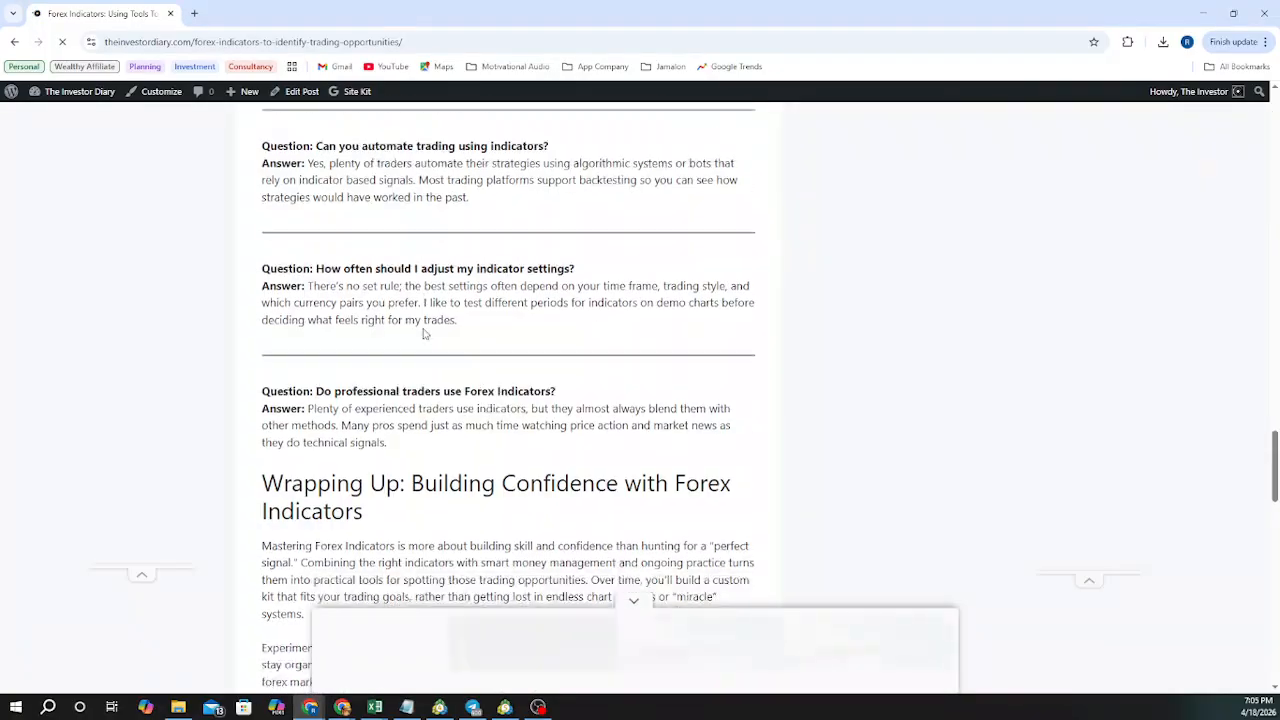
scroll(423, 334, down, 7)
scroll(508, 348, up, 3)
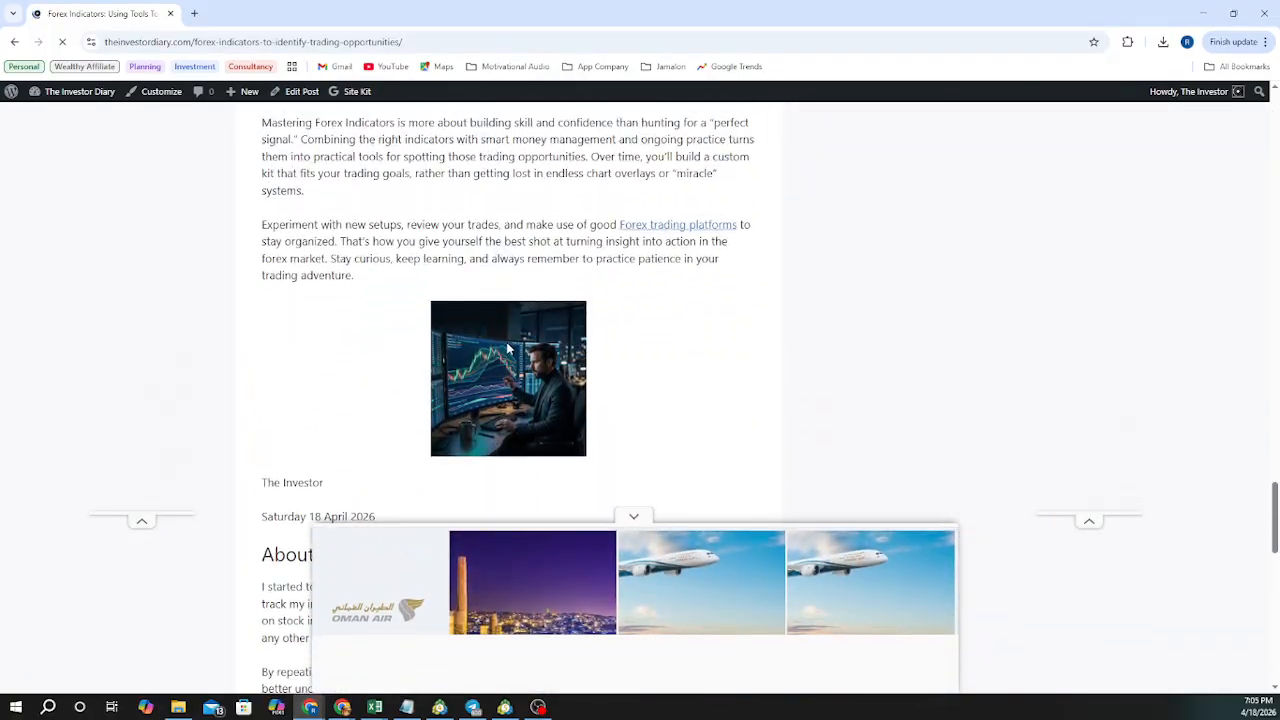
scroll(572, 382, down, 8)
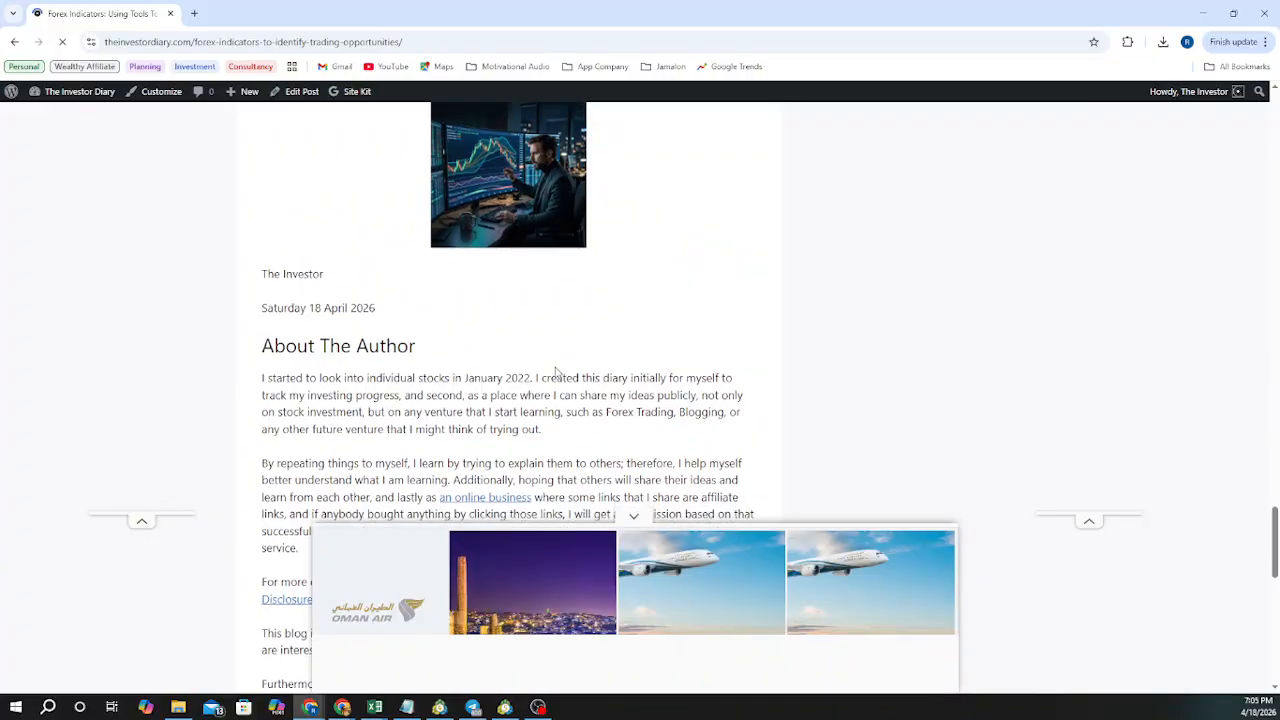
scroll(556, 370, up, 15)
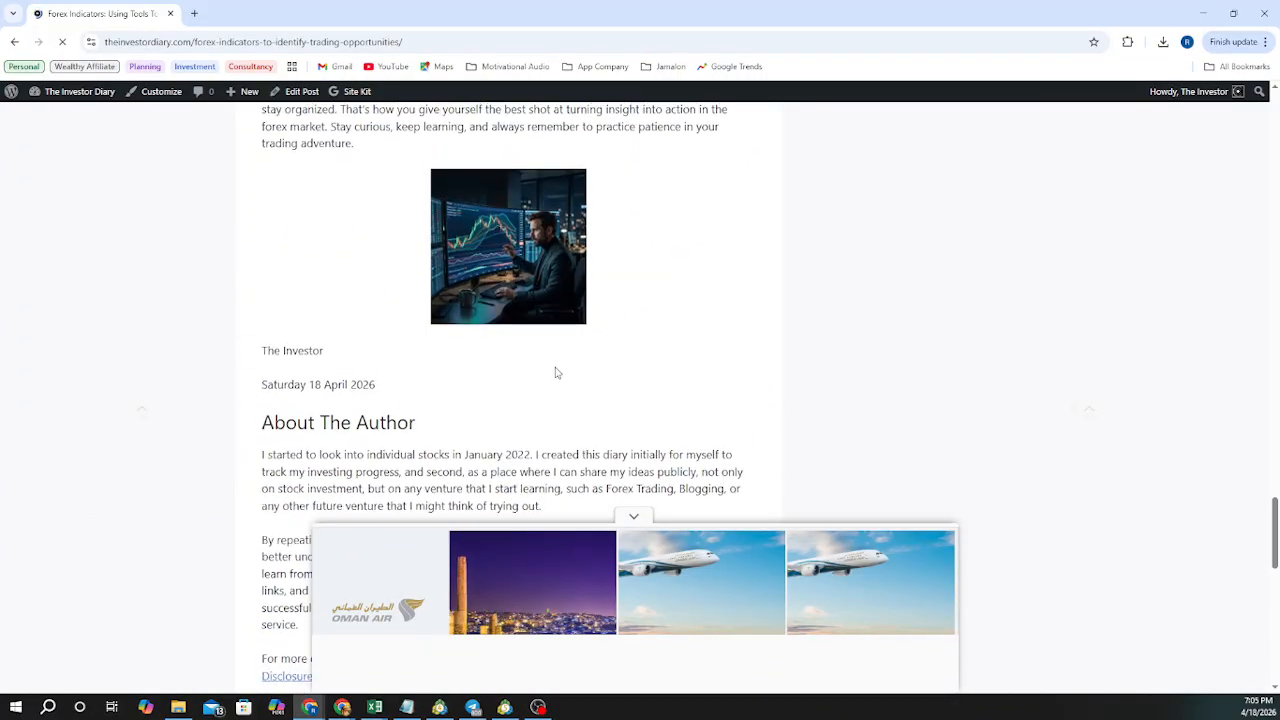
scroll(556, 372, up, 15)
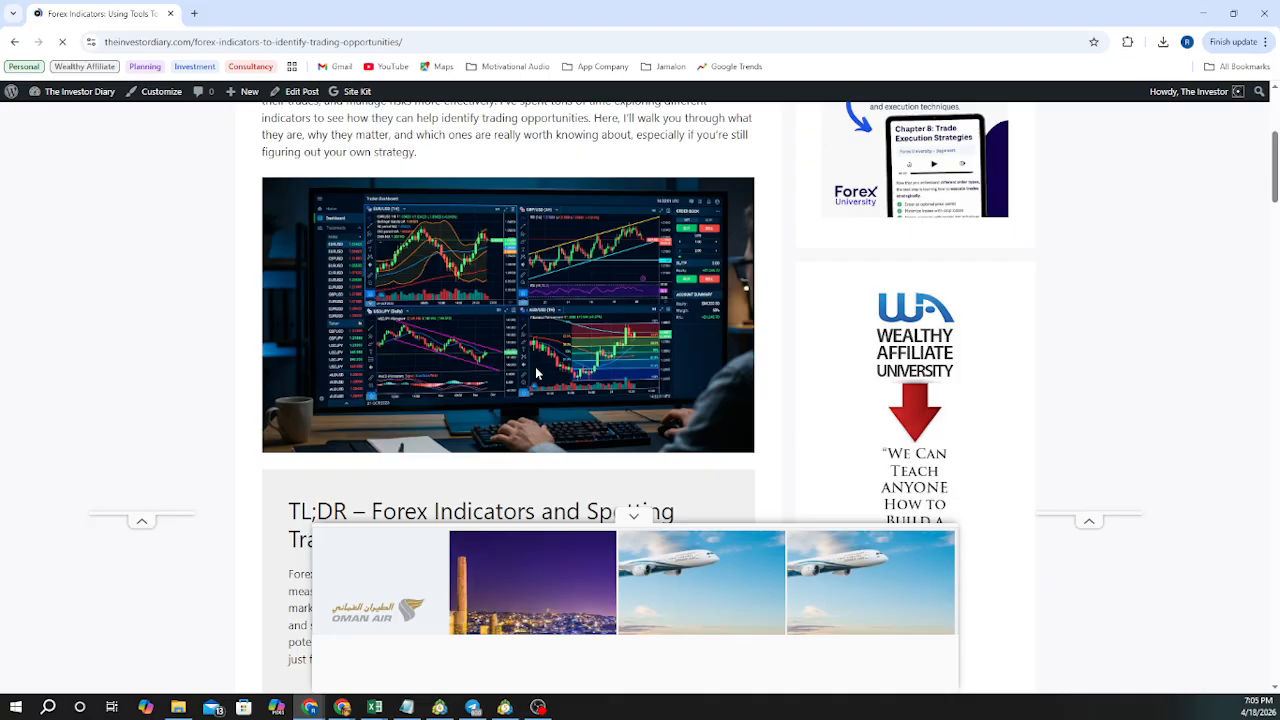
scroll(512, 290, down, 20)
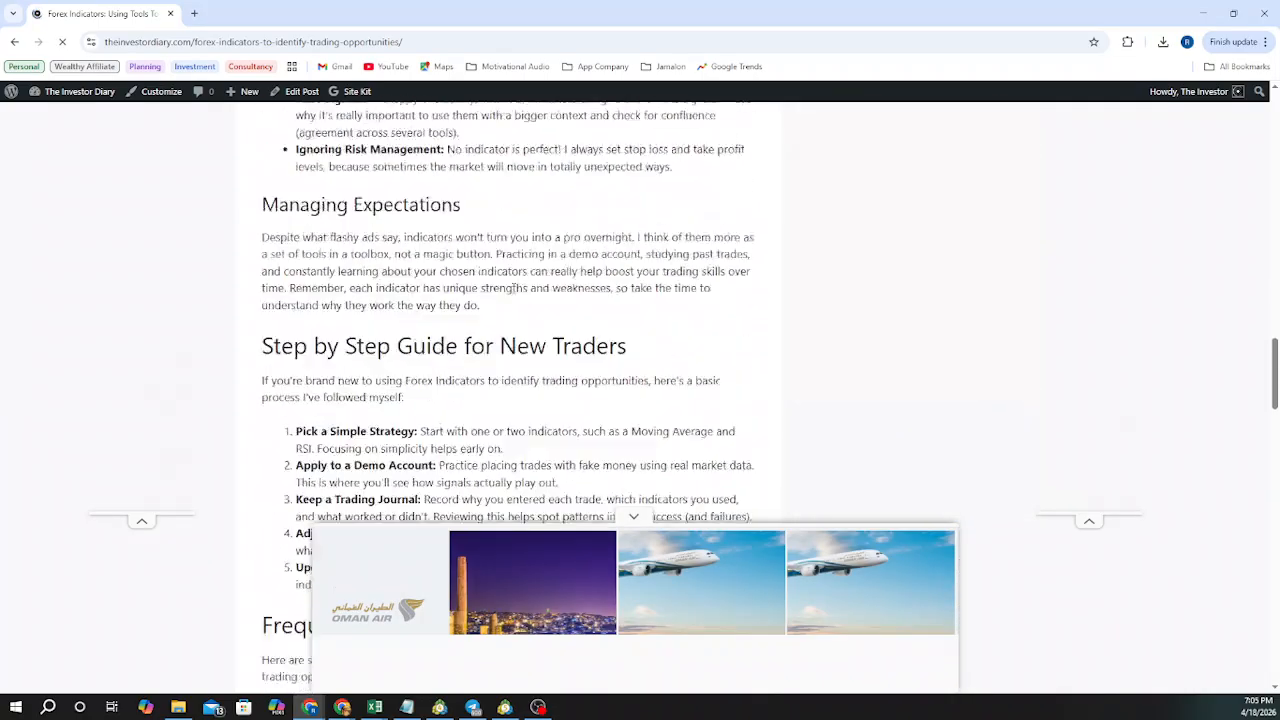
scroll(513, 288, down, 20)
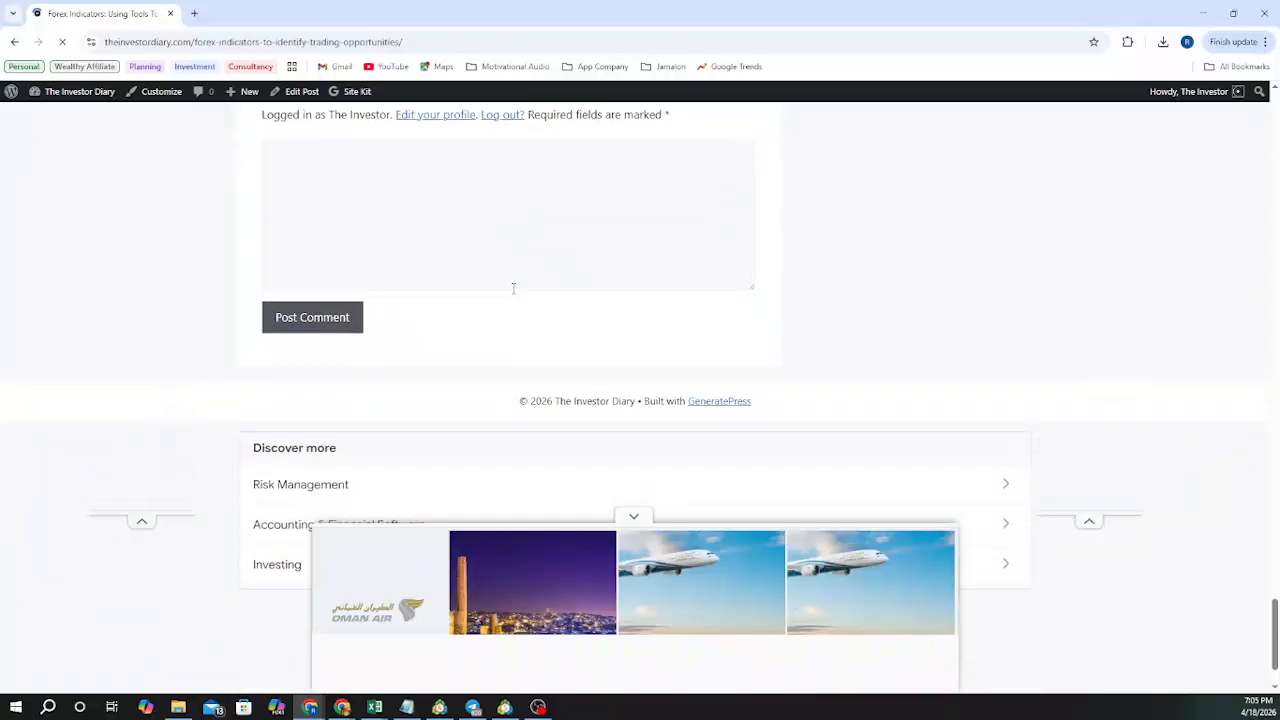
scroll(513, 288, up, 4)
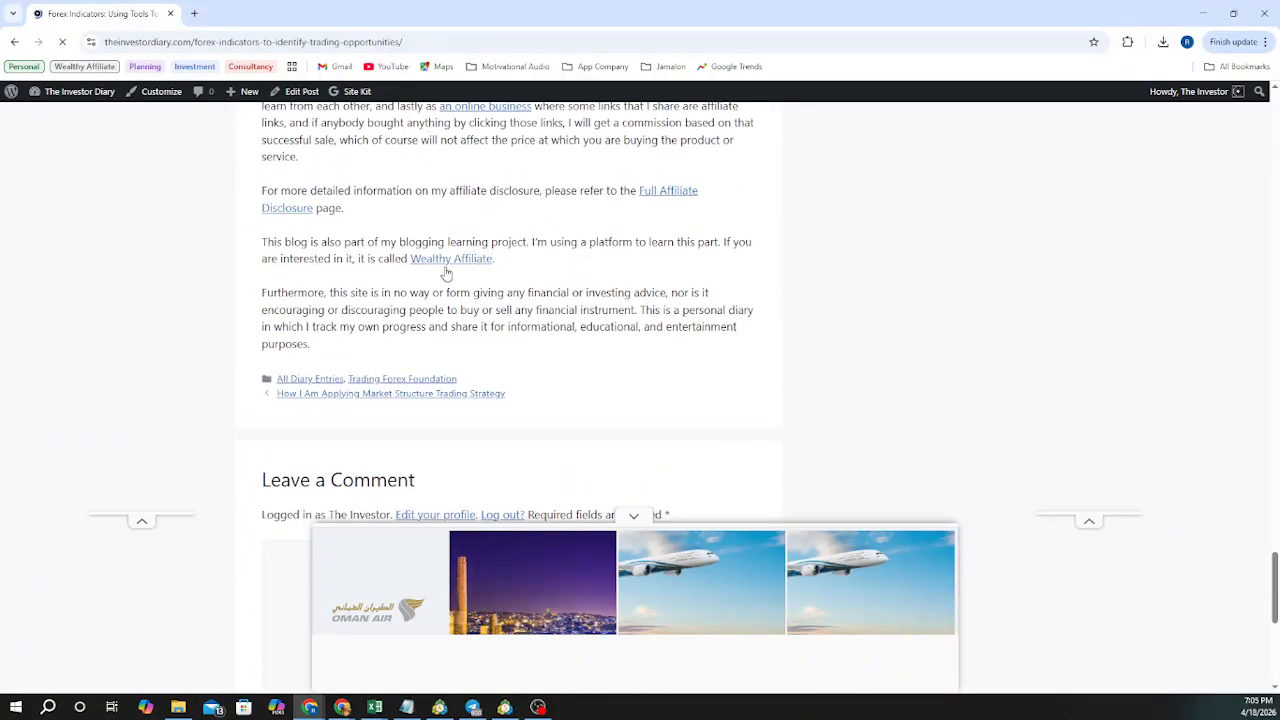